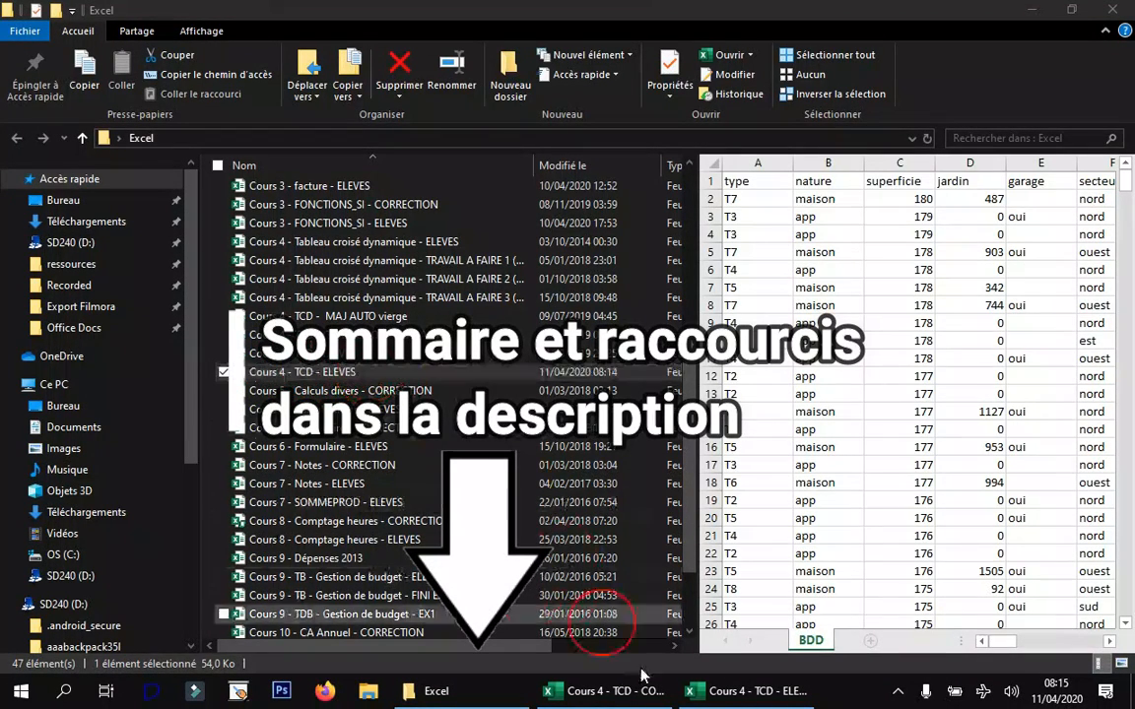
# - Switch to the Cours 4 - TCD - ELEVES workbook and delete the Diag therm slicer above the table
pyautogui.click(640, 692)
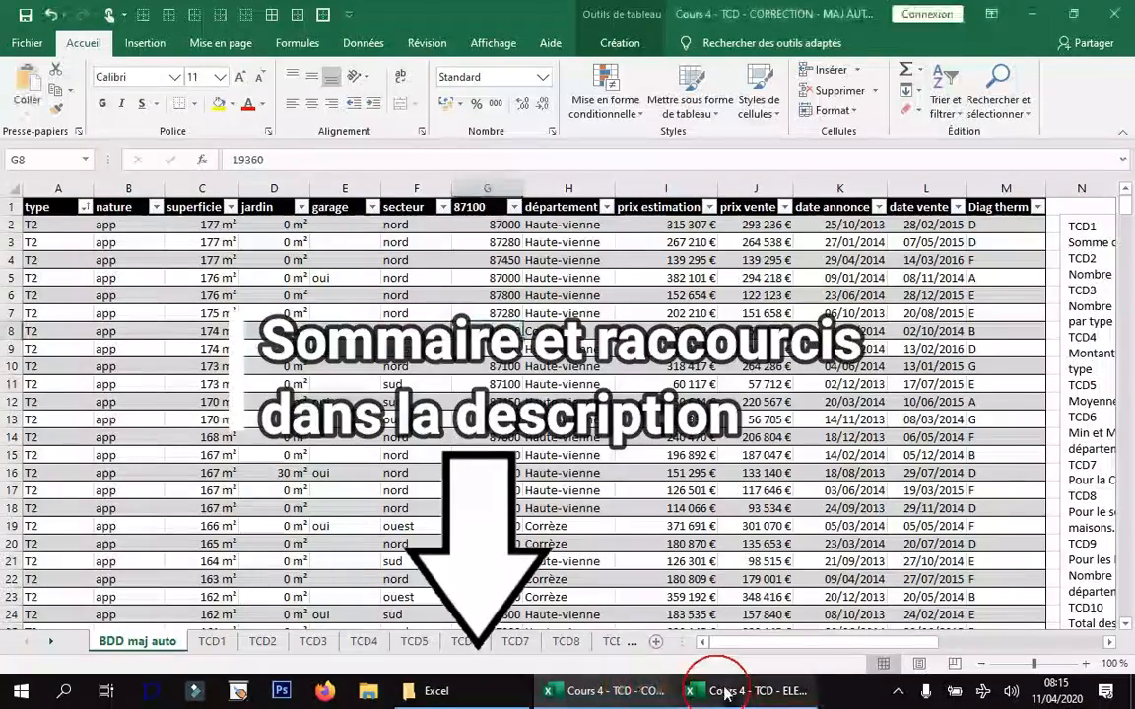
pyautogui.click(734, 690)
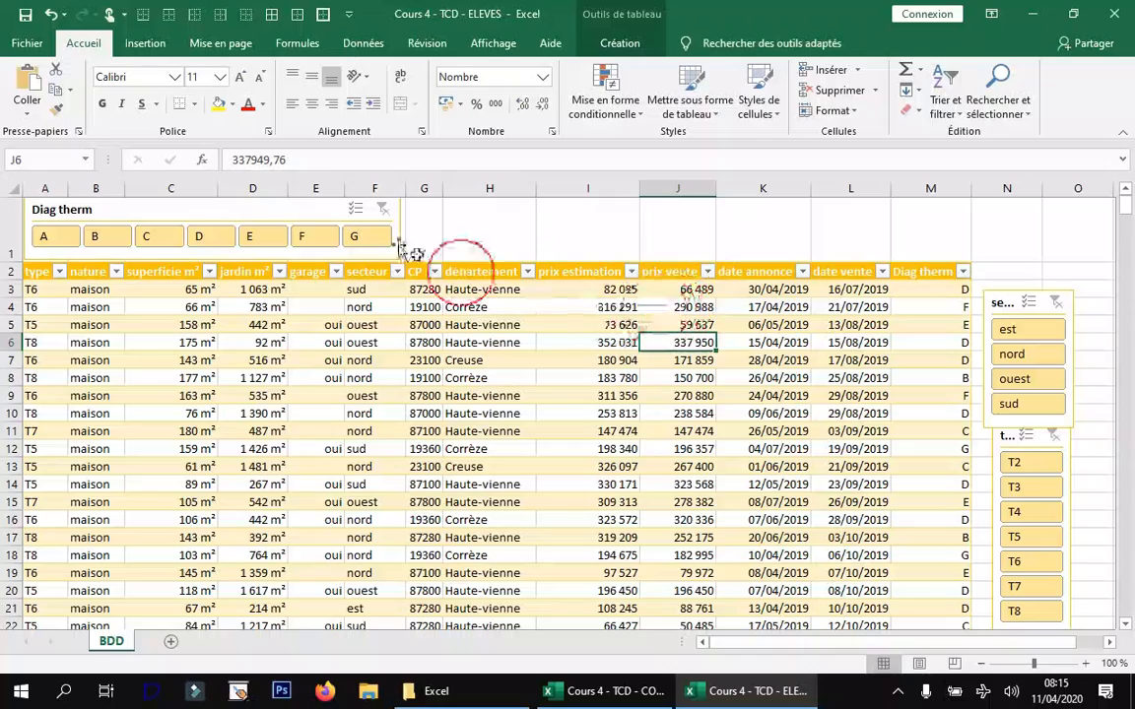
pyautogui.click(205, 208)
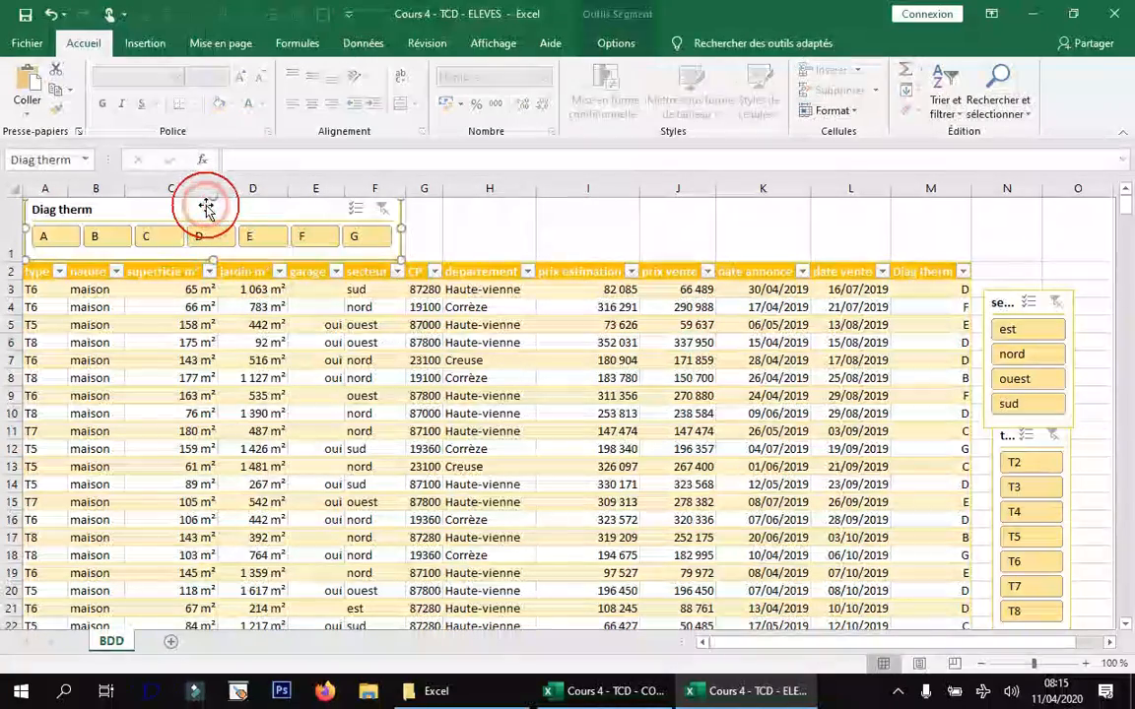
pyautogui.press('Delete')
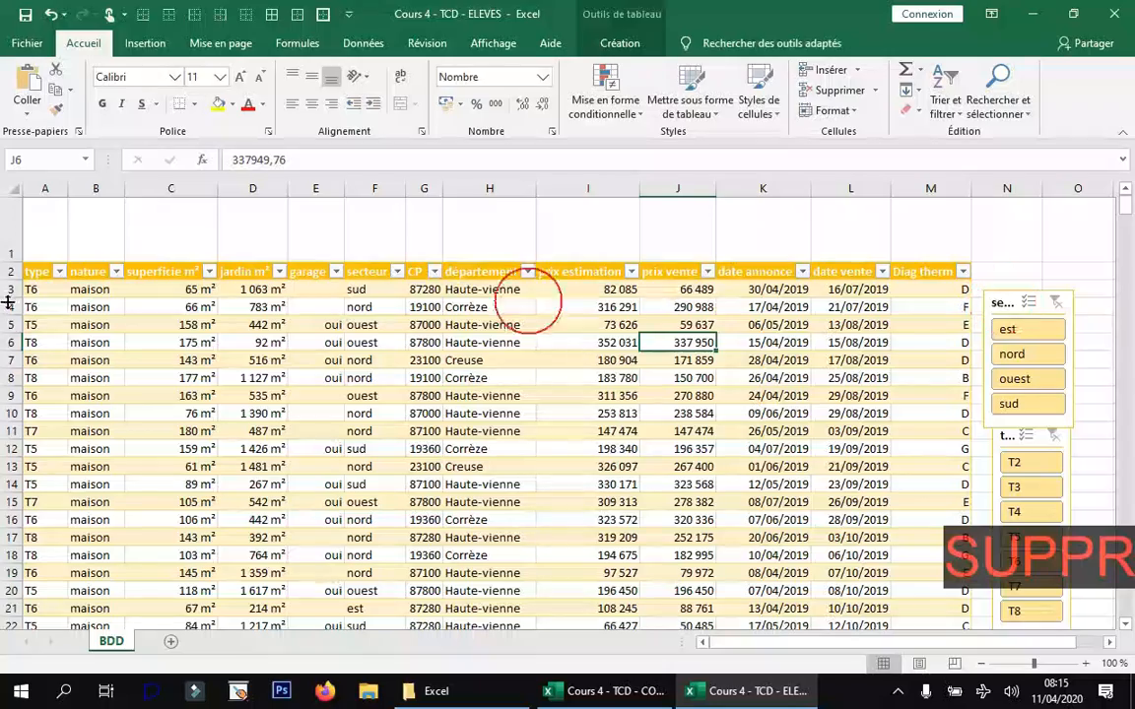
# - Delete the empty first row above the table's header on the BDD sheet
pyautogui.rightClick(18, 225)
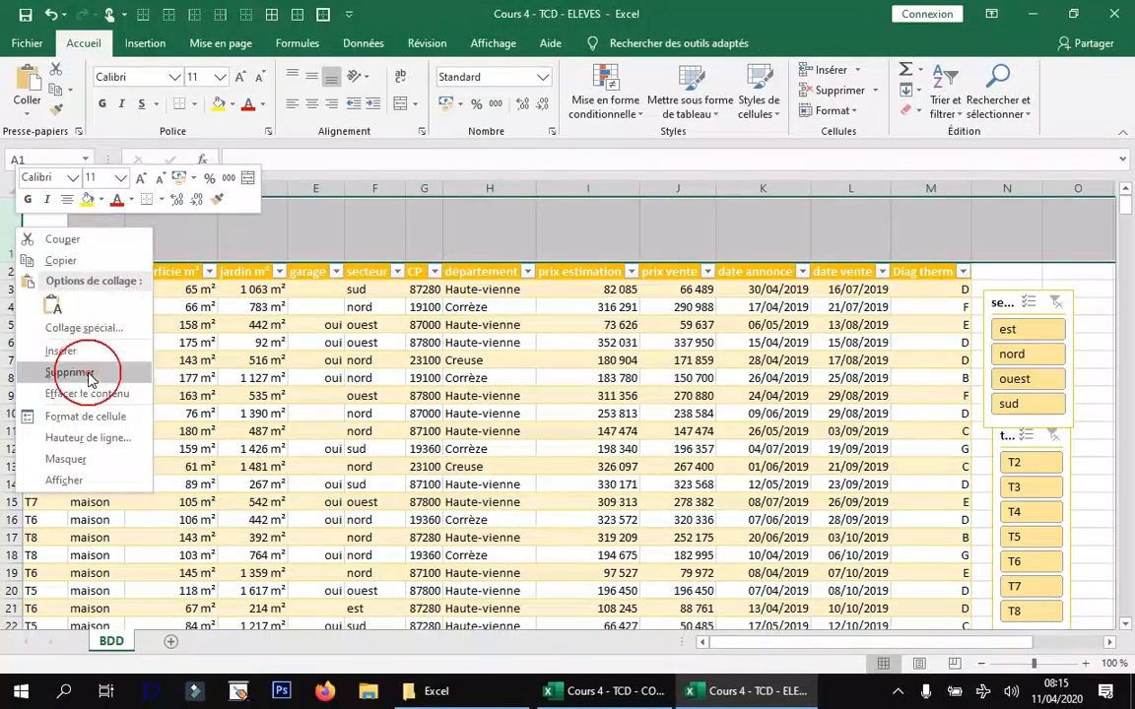
pyautogui.click(71, 372)
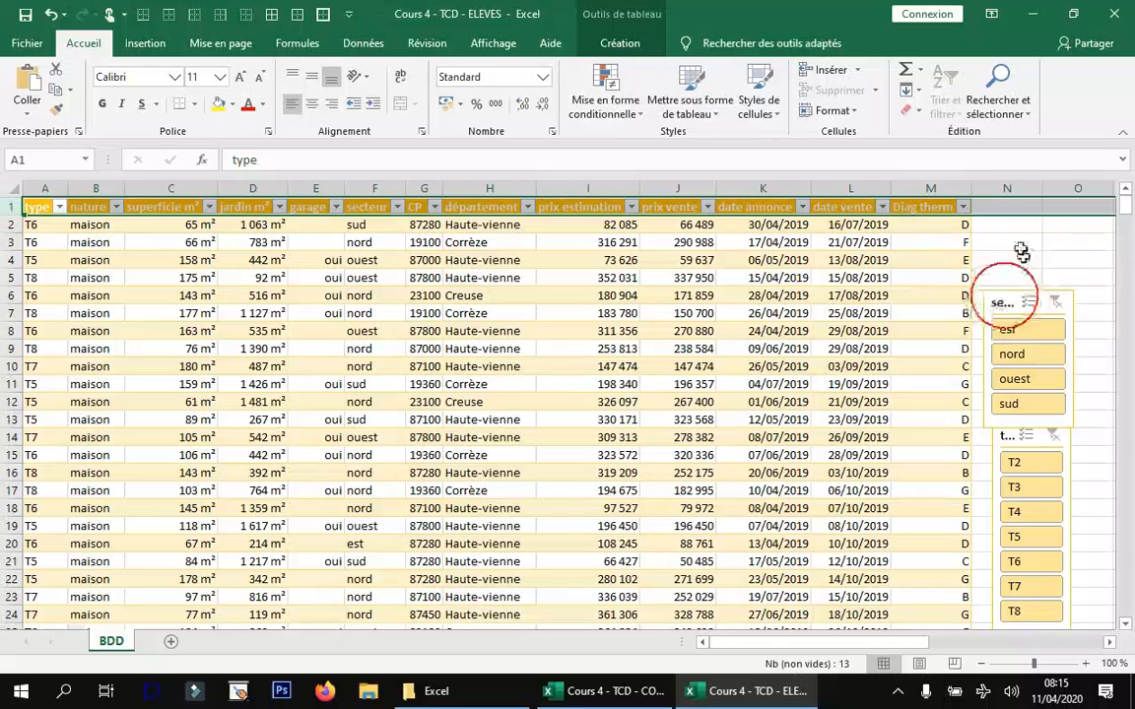
pyautogui.click(583, 278)
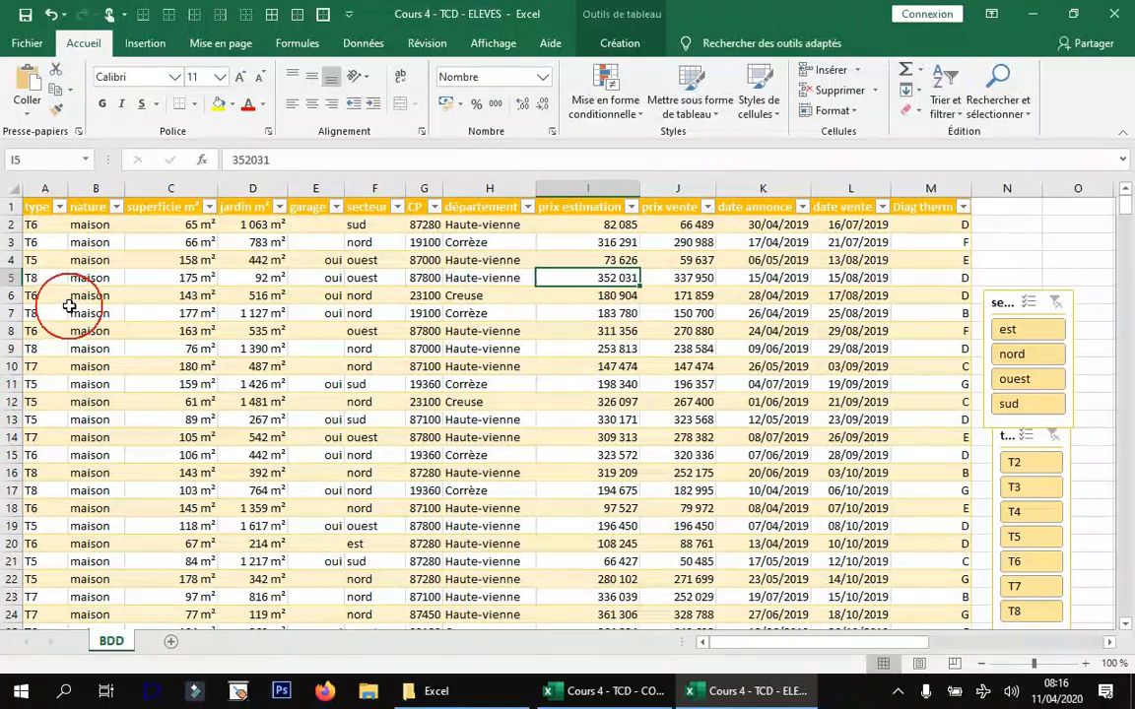
pyautogui.click(351, 46)
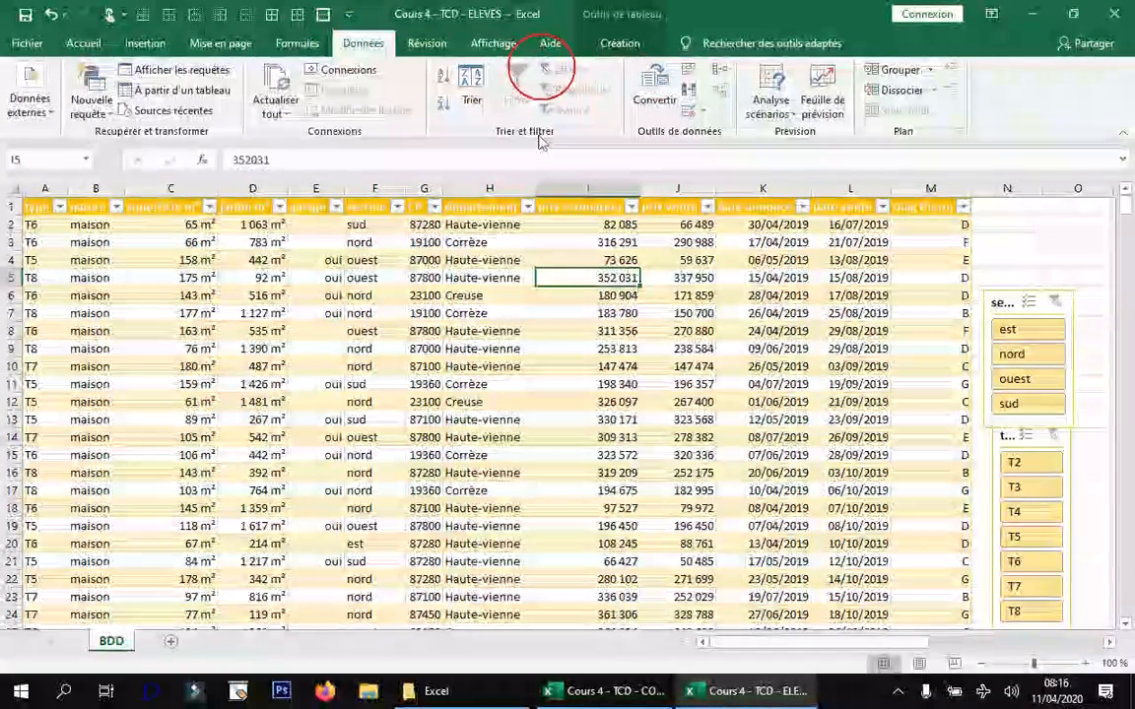
pyautogui.click(359, 292)
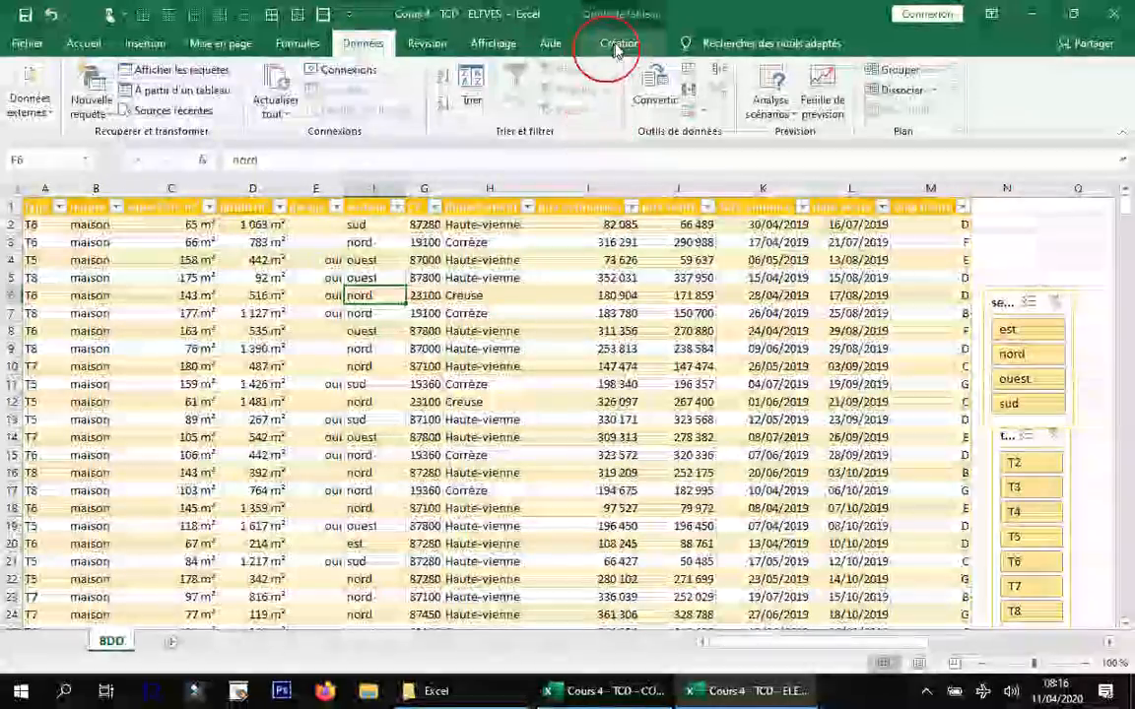
pyautogui.click(615, 50)
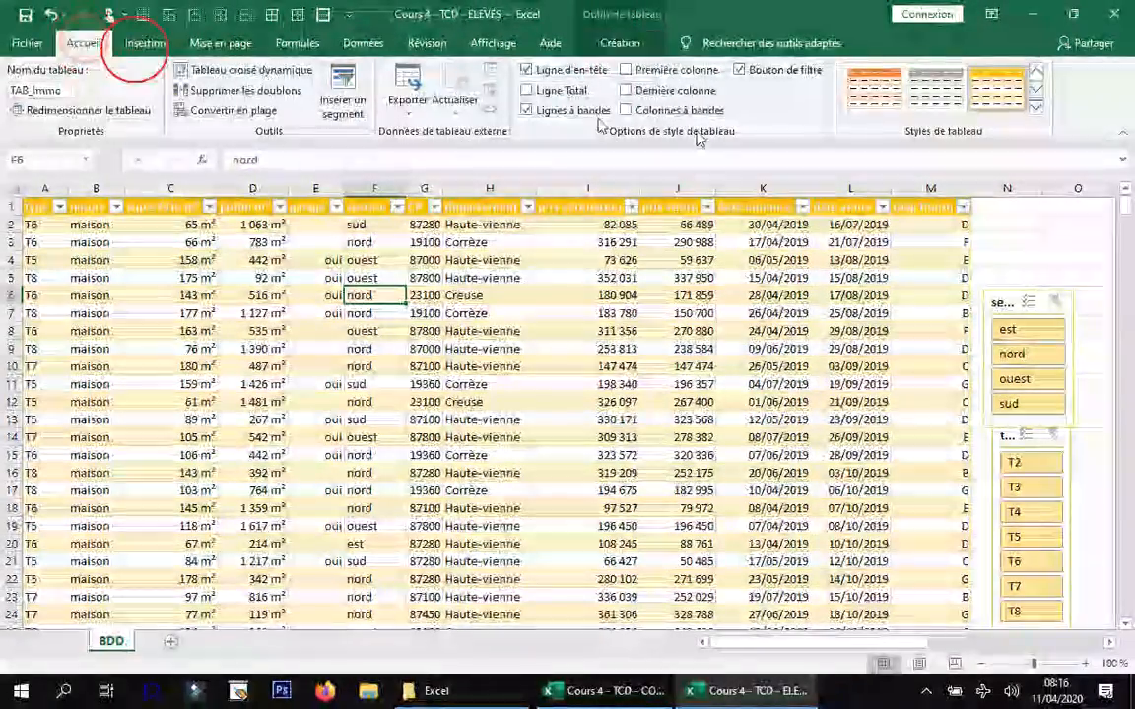
pyautogui.click(85, 43)
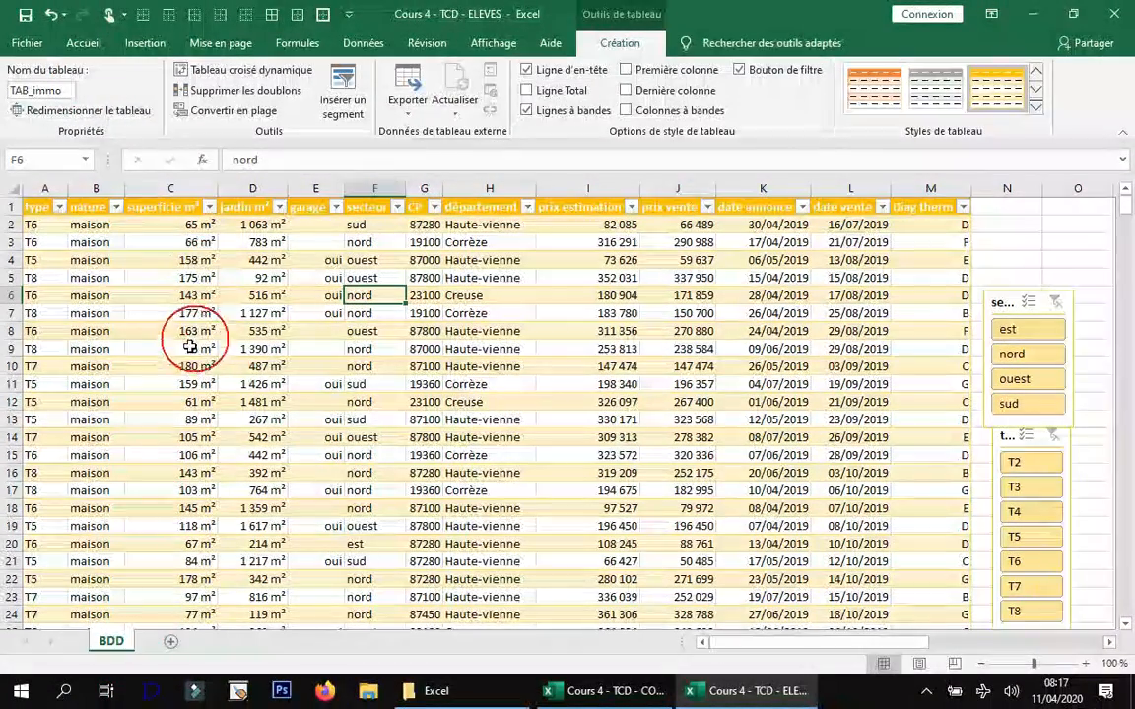
# - Delete the secteur and type slicers beside the table
pyautogui.click(1002, 303)
pyautogui.press('Delete')
pyautogui.click(1010, 437)
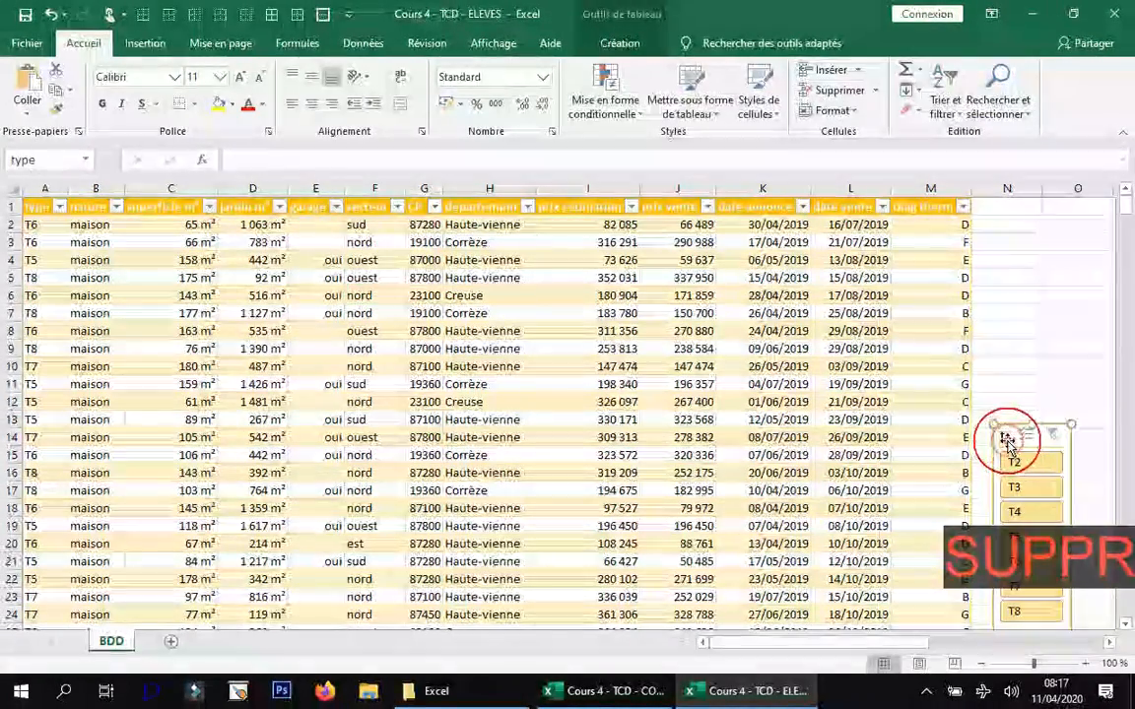
pyautogui.press('Delete')
# - Move the text box with the TCD exercise instructions next to the table, starting at column N
pyautogui.moveTo(912, 644); pyautogui.dragTo(1088, 643)
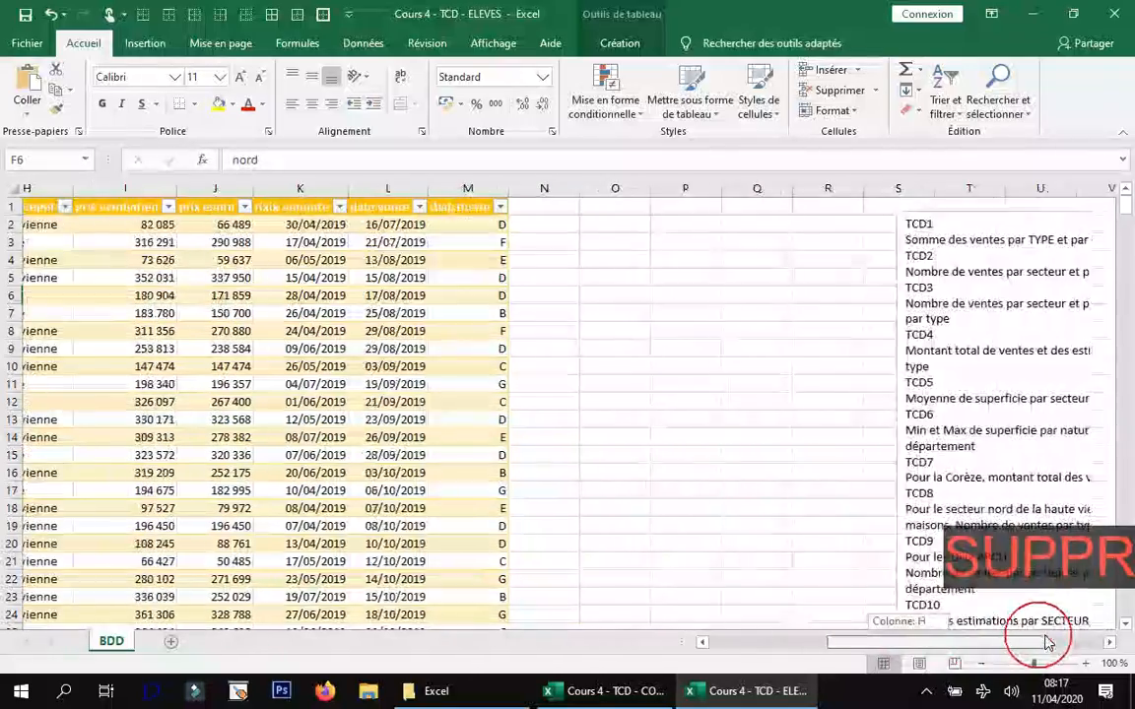
pyautogui.click(902, 214)
pyautogui.moveTo(902, 215); pyautogui.dragTo(526, 208)
pyautogui.moveTo(904, 644); pyautogui.dragTo(717, 646)
# - Narrow the table columns, including type, superficie, garage, secteur, both price and date columns and Diag therm, to bring the instructions text box into view
pyautogui.moveTo(969, 181); pyautogui.dragTo(918, 187)
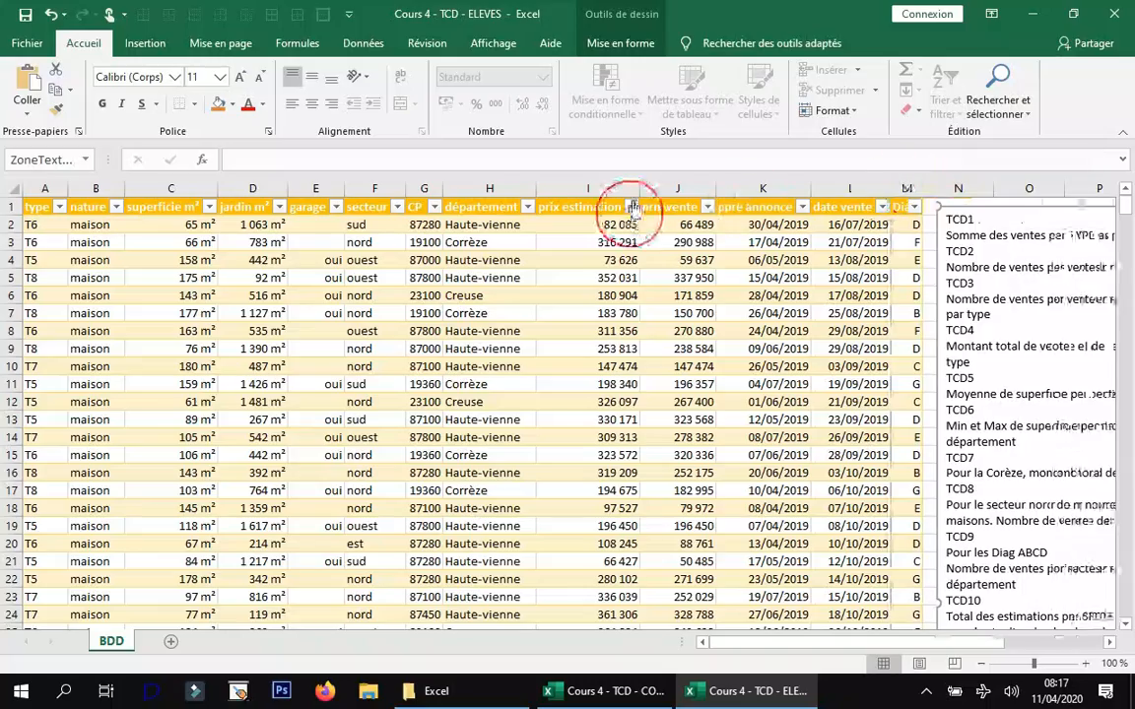
pyautogui.moveTo(617, 181); pyautogui.dragTo(594, 182)
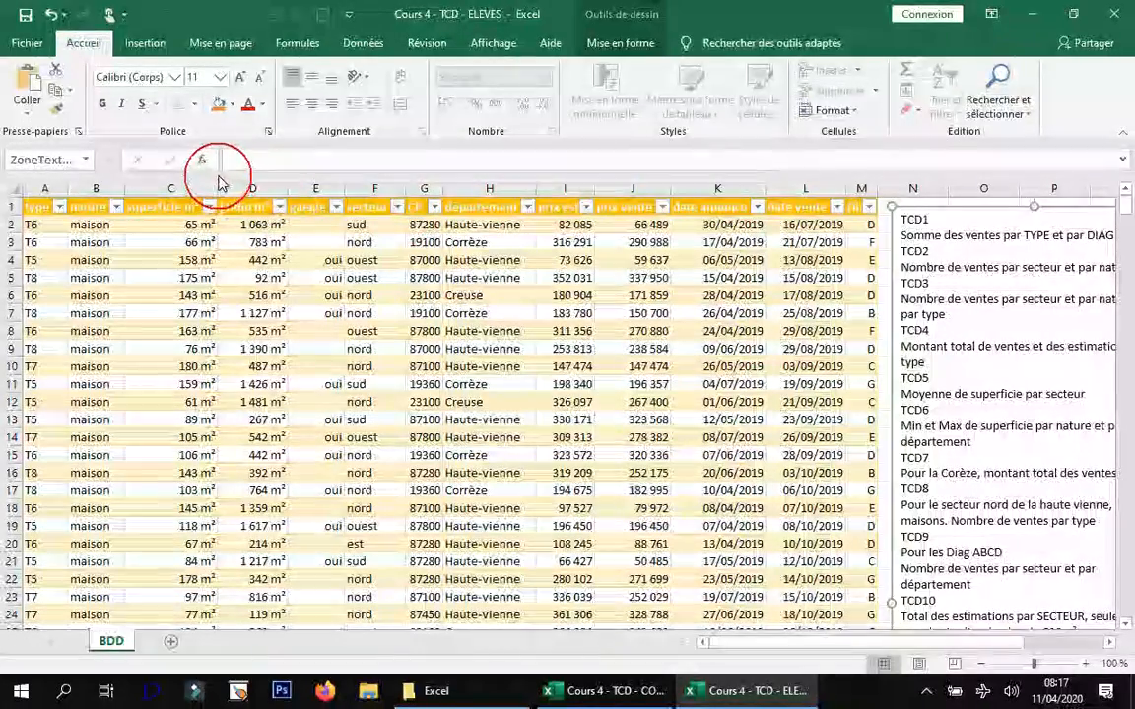
pyautogui.moveTo(217, 182); pyautogui.dragTo(187, 187)
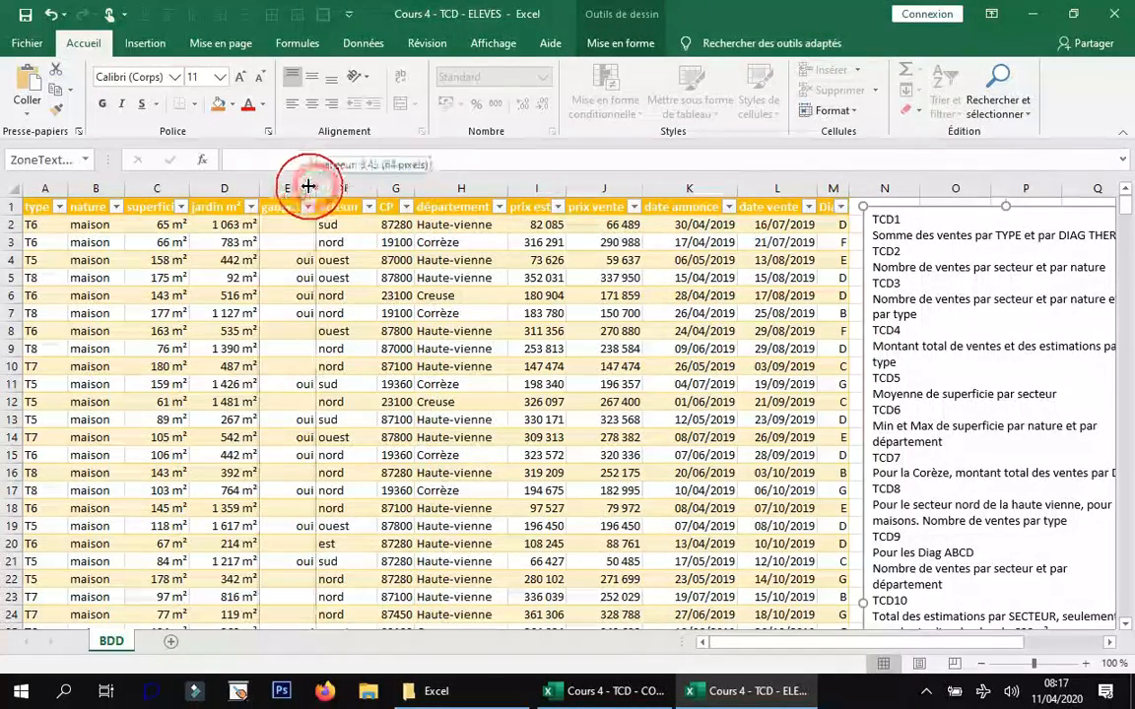
pyautogui.moveTo(307, 186); pyautogui.dragTo(355, 188)
pyautogui.click(349, 184)
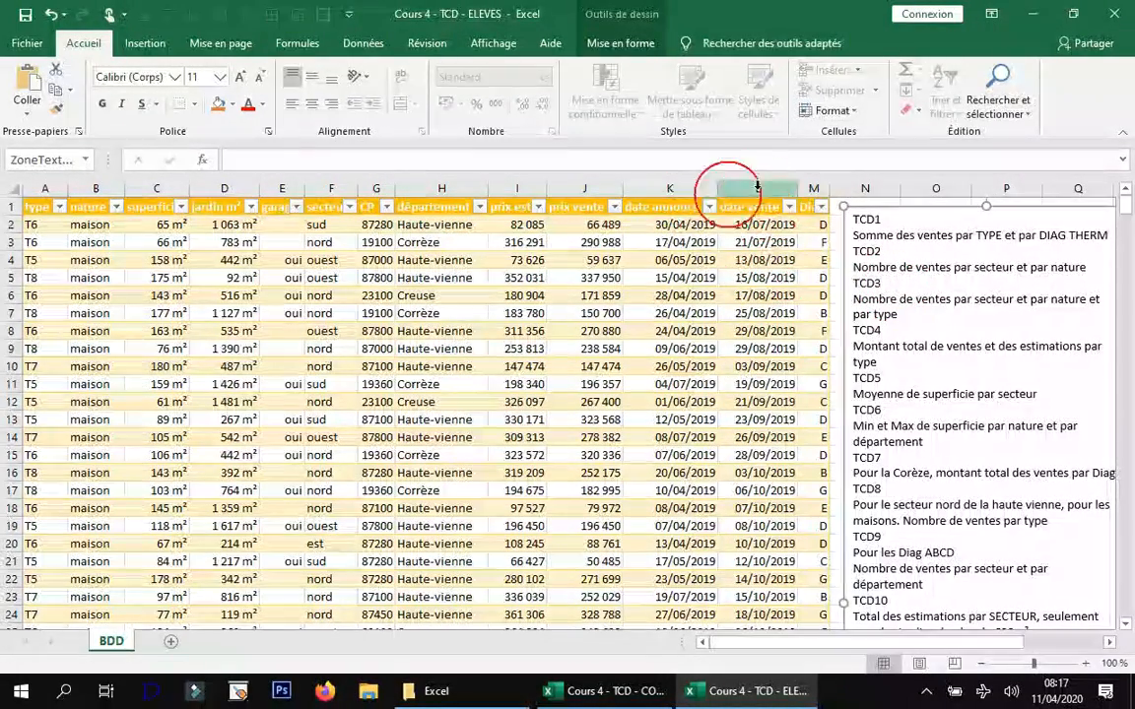
pyautogui.moveTo(710, 188); pyautogui.dragTo(702, 188)
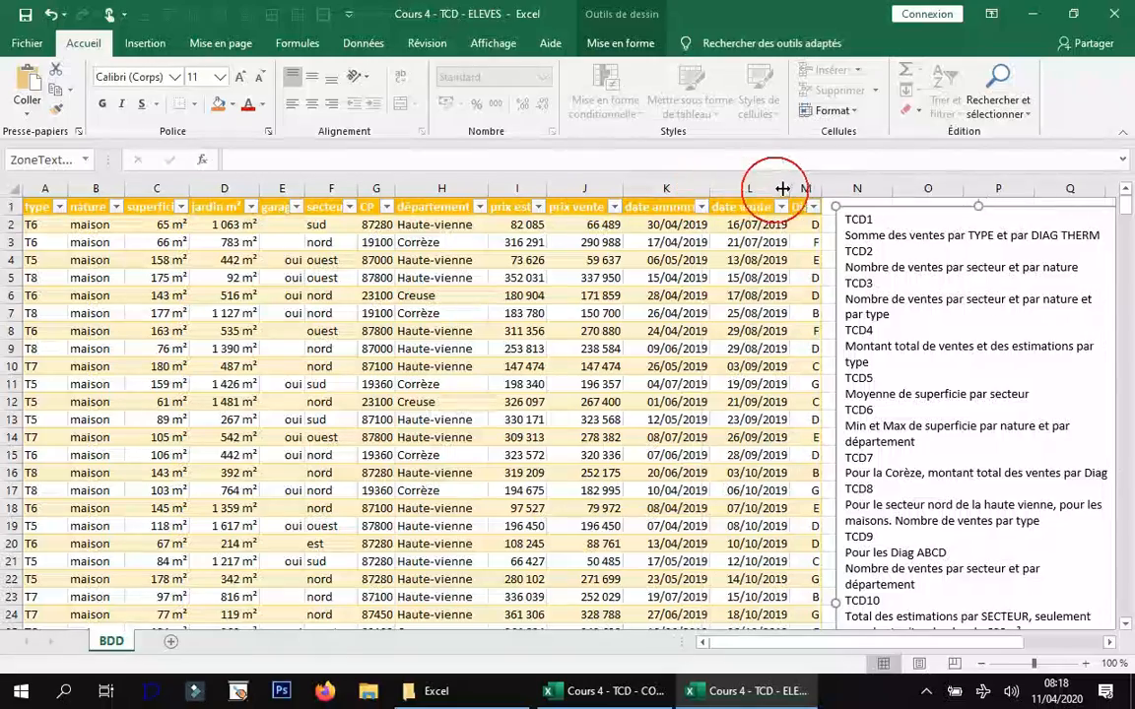
pyautogui.moveTo(790, 185); pyautogui.dragTo(780, 185)
pyautogui.moveTo(623, 187); pyautogui.dragTo(609, 188)
pyautogui.moveTo(70, 187); pyautogui.dragTo(55, 186)
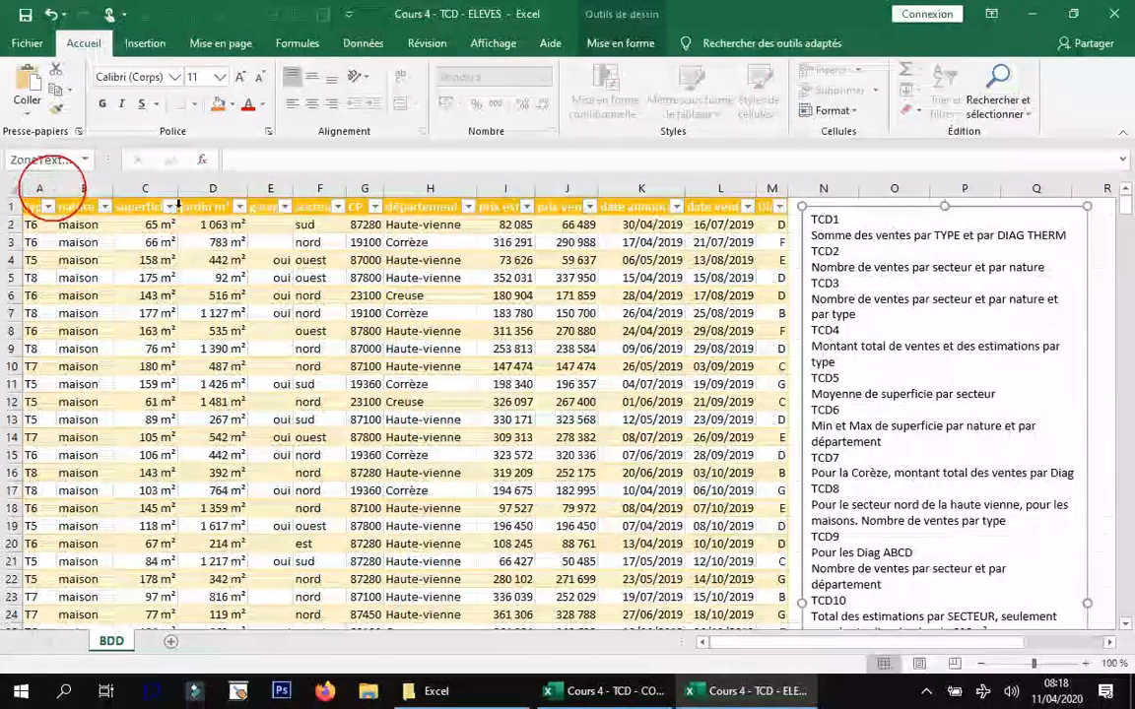
# - Extend the lower edge of the instructions text box so that it encloses the whole list down to TCD17
pyautogui.click(929, 254)
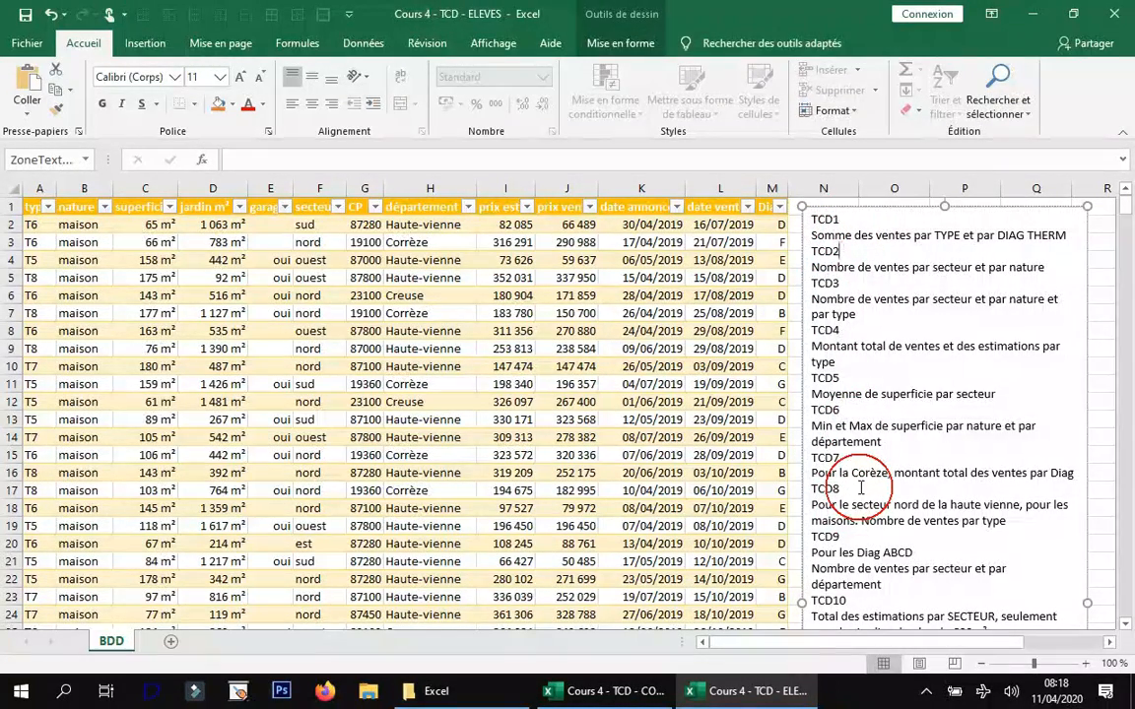
pyautogui.scroll(-8, 860, 487)
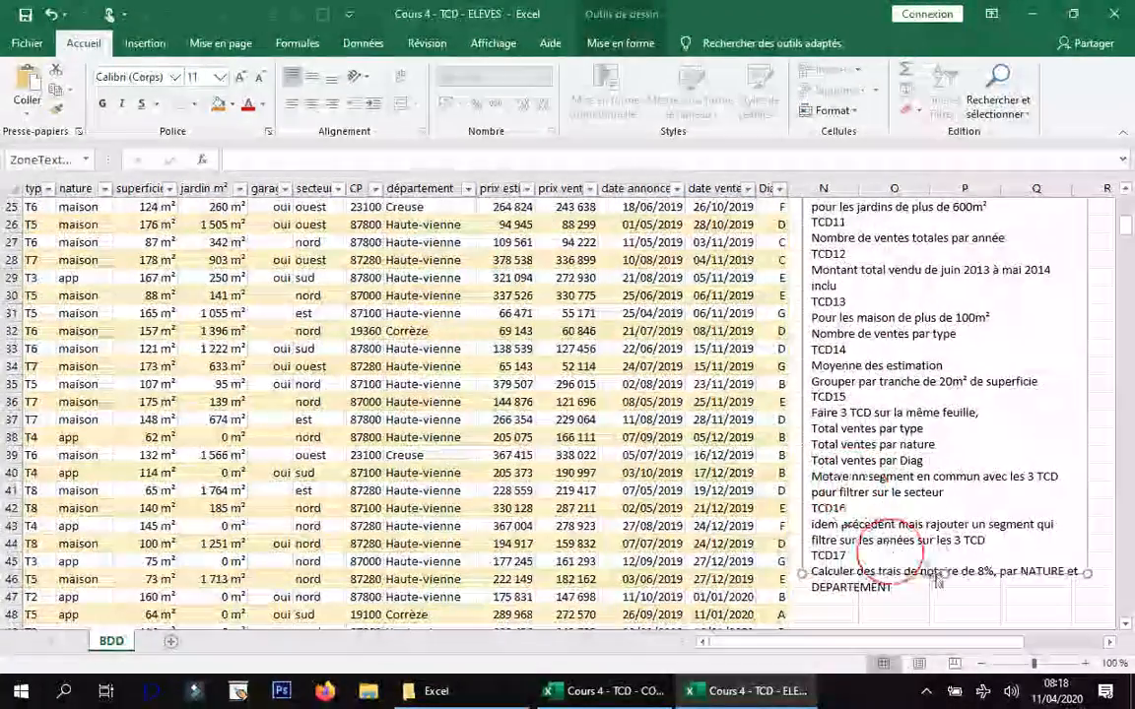
pyautogui.moveTo(943, 574); pyautogui.dragTo(935, 600)
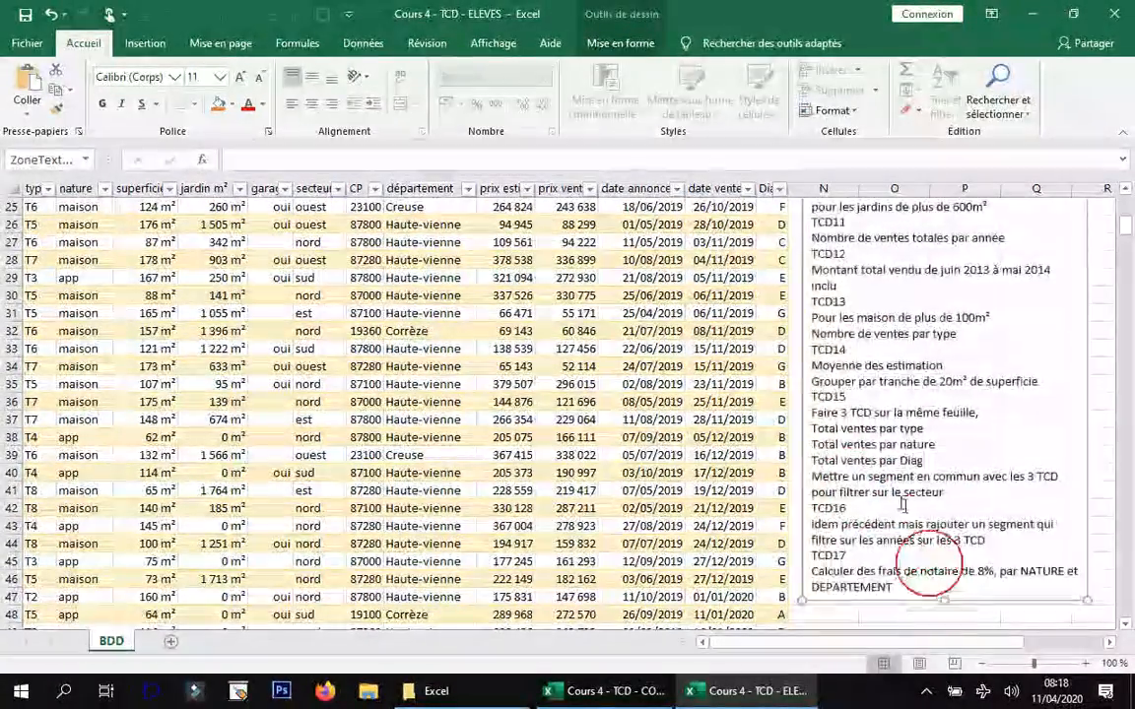
pyautogui.scroll(8, 898, 507)
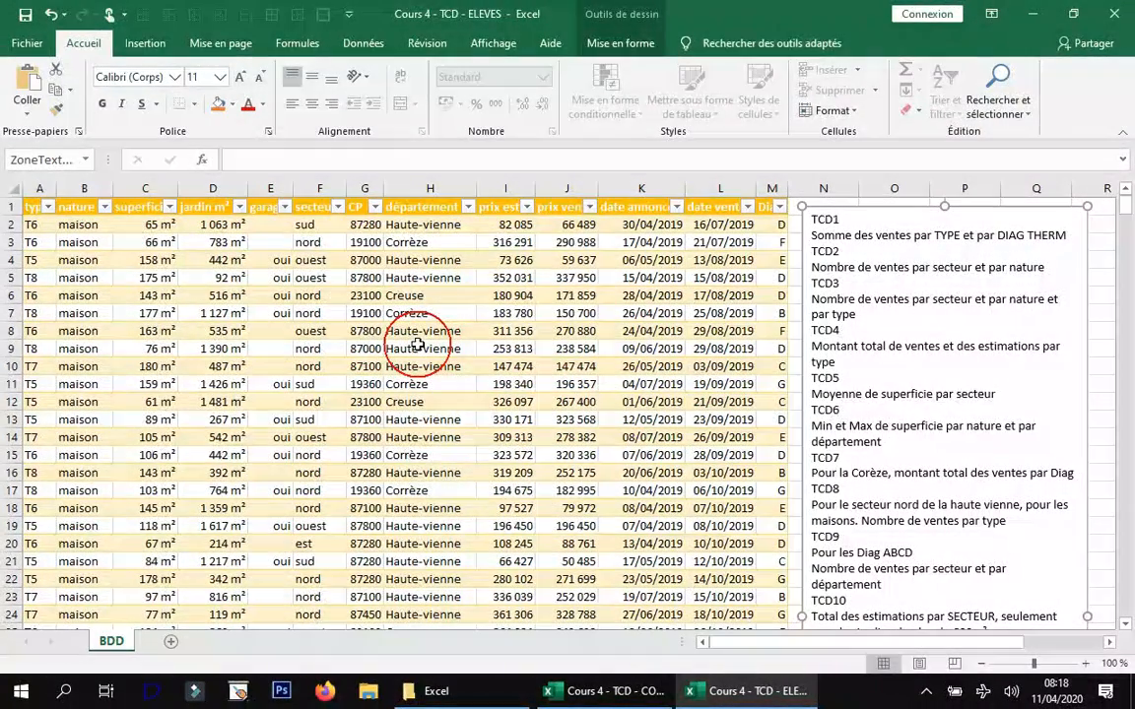
# - Create a pivot table from TAB_immo on a new worksheet
pyautogui.click(397, 278)
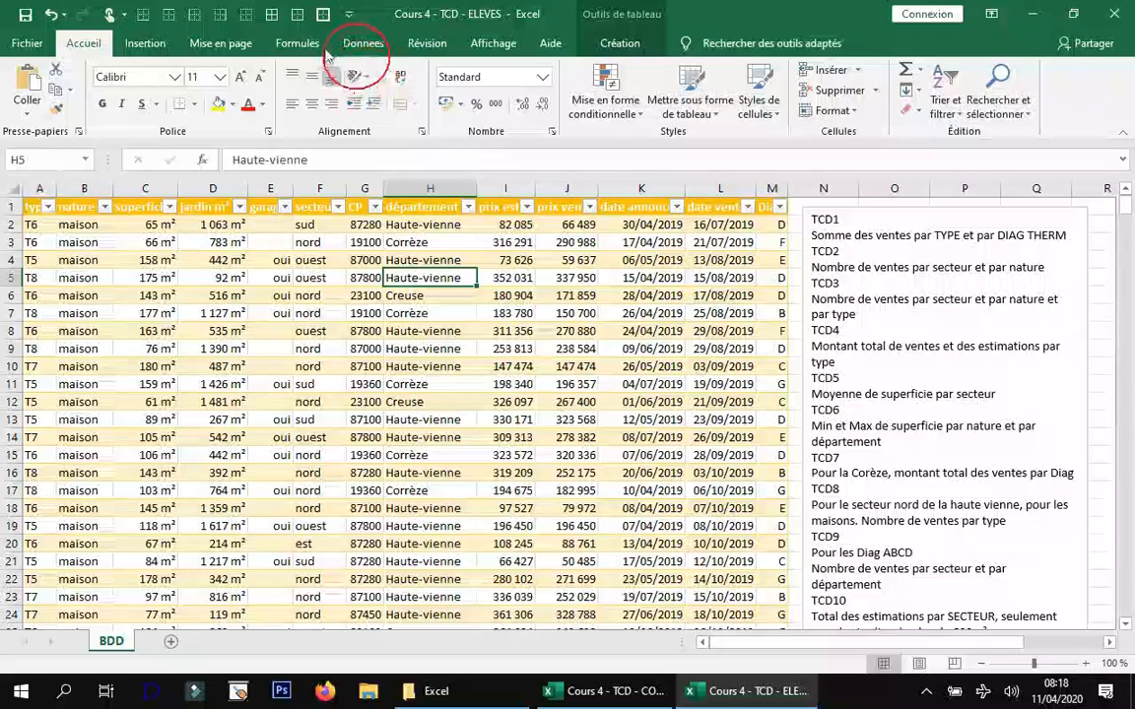
pyautogui.click(146, 44)
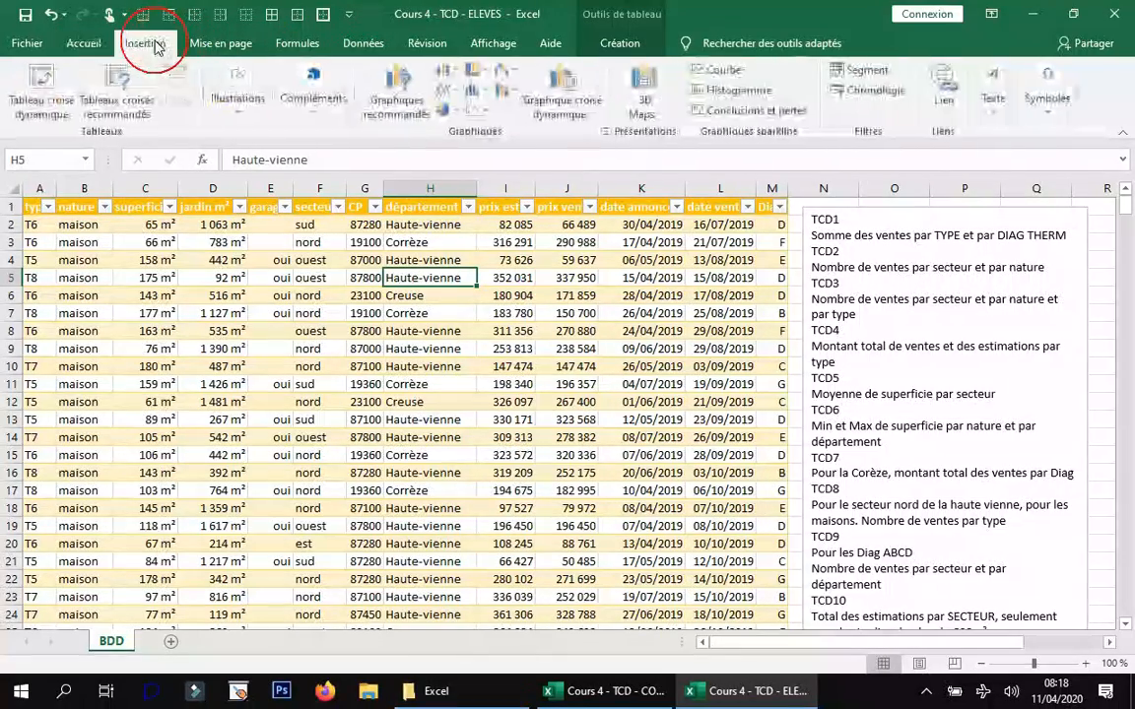
pyautogui.click(54, 102)
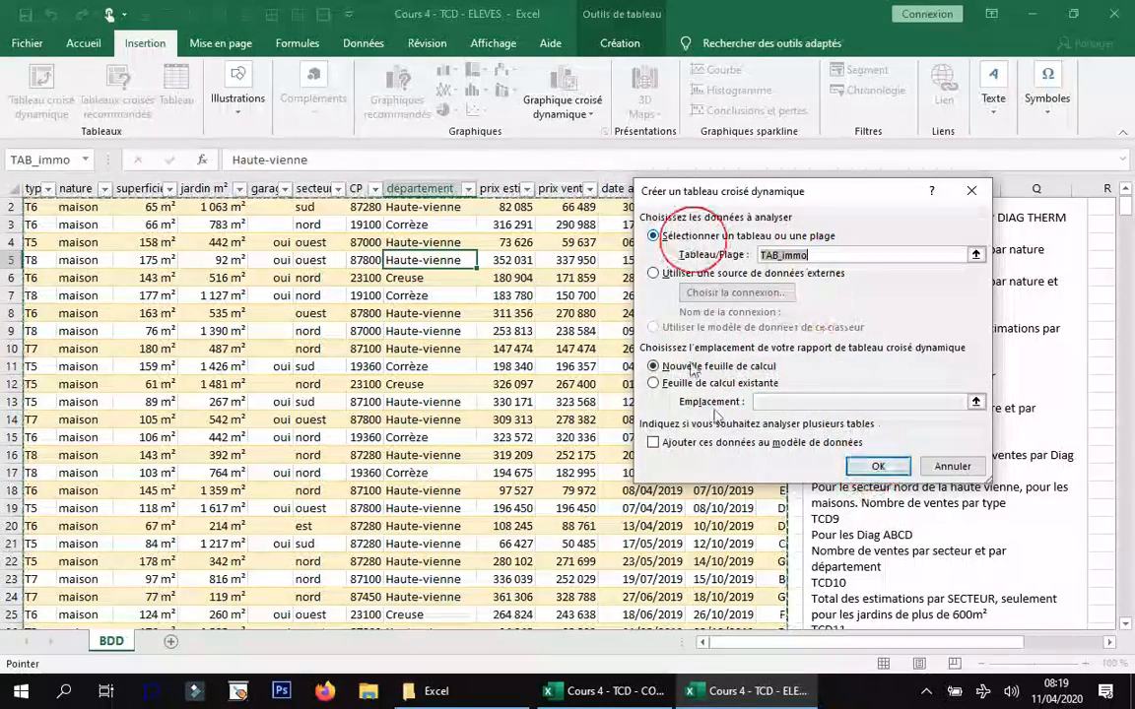
pyautogui.click(879, 466)
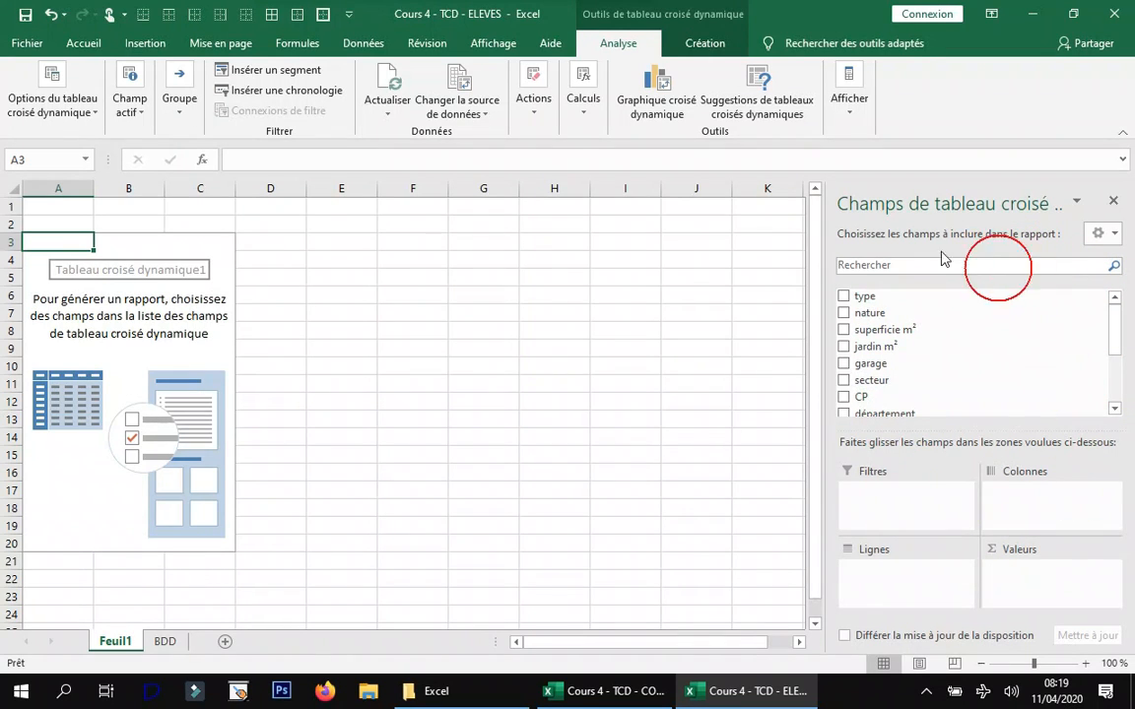
pyautogui.click(692, 44)
pyautogui.click(619, 43)
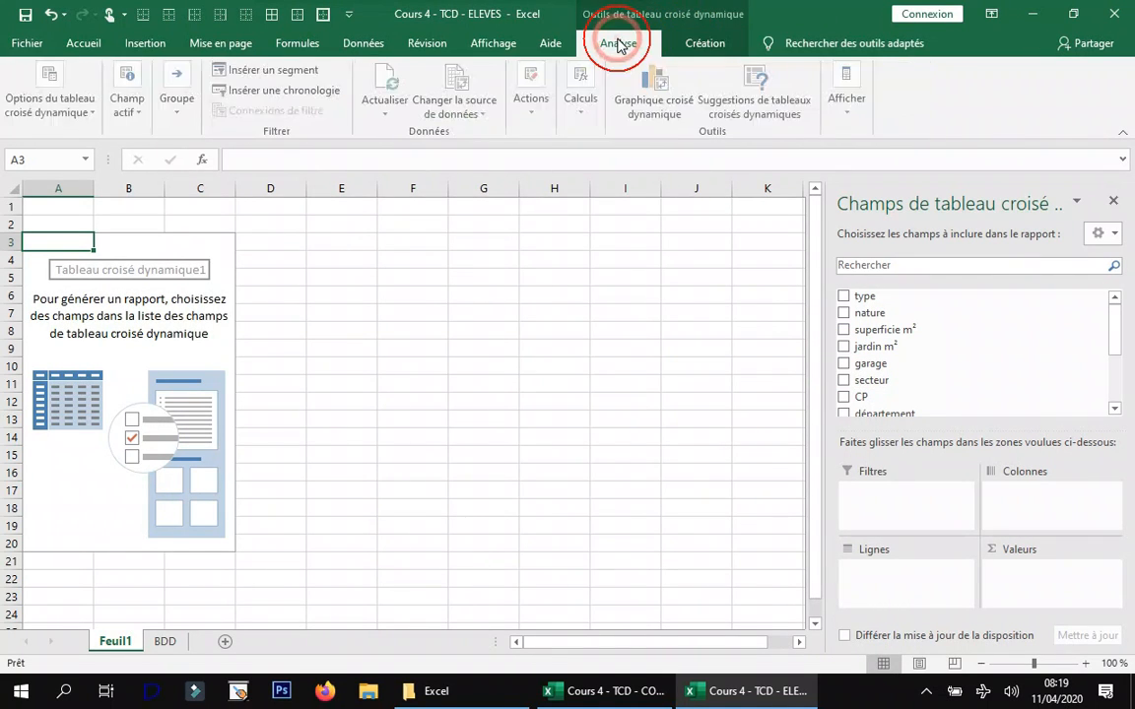
pyautogui.rightClick(72, 283)
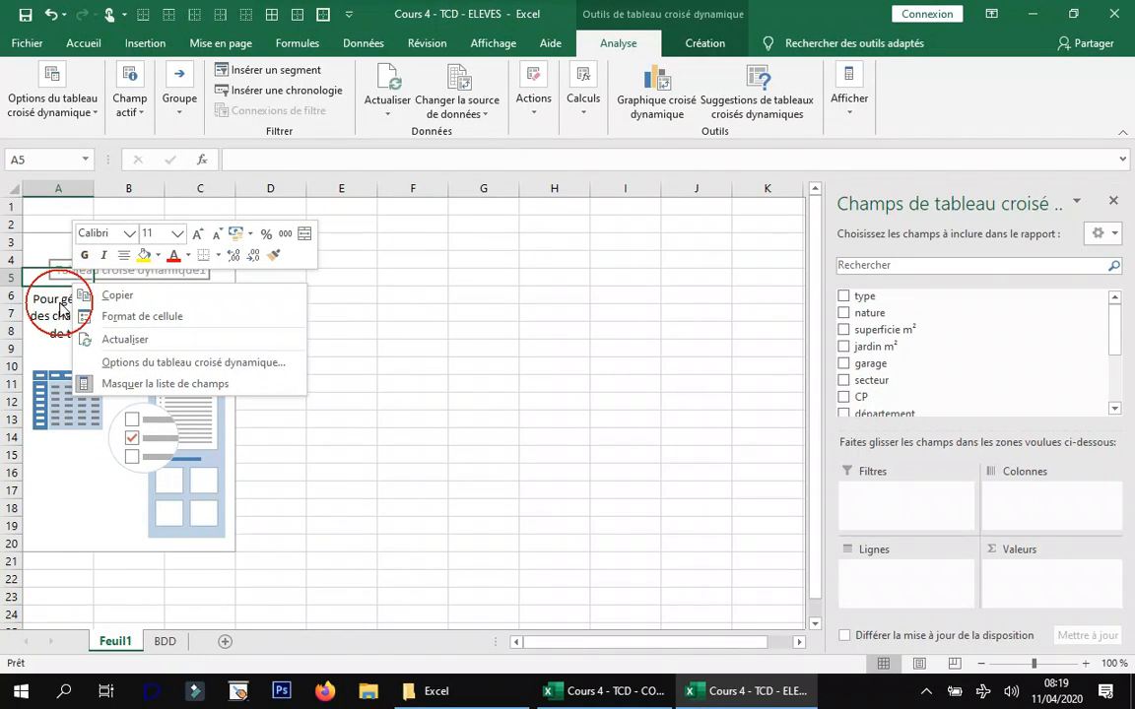
pyautogui.press('Escape')
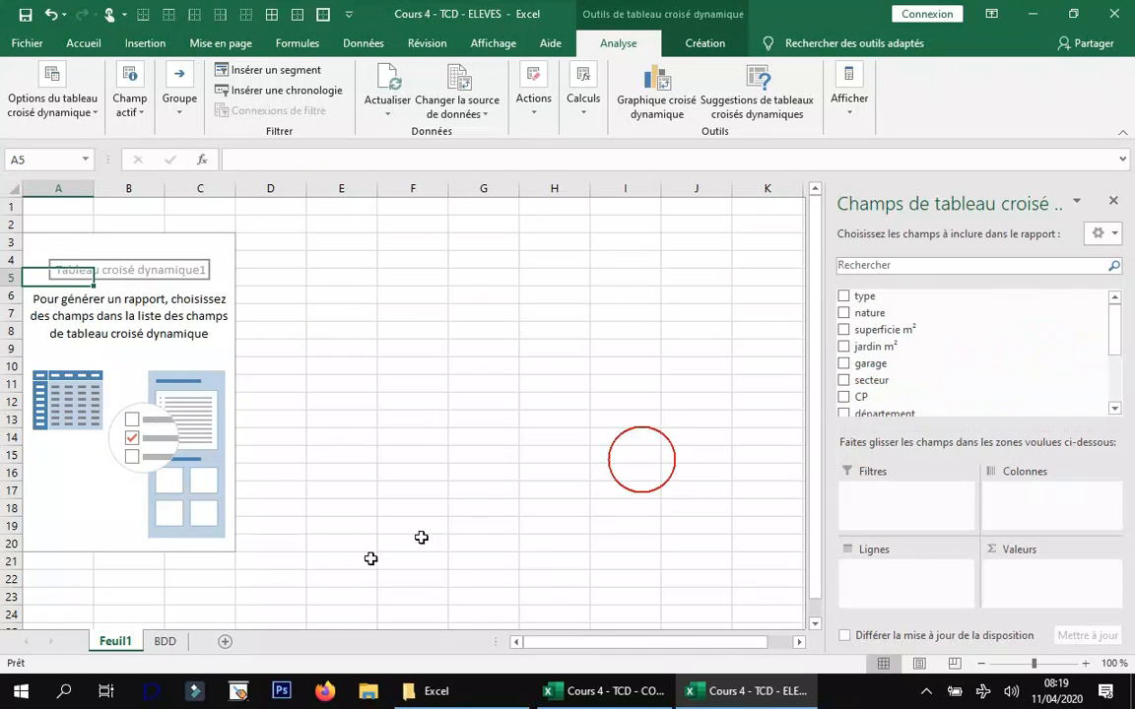
# - Rename the pivot table's sheet as TCD1
pyautogui.rightClick(118, 640)
pyautogui.click(184, 477)
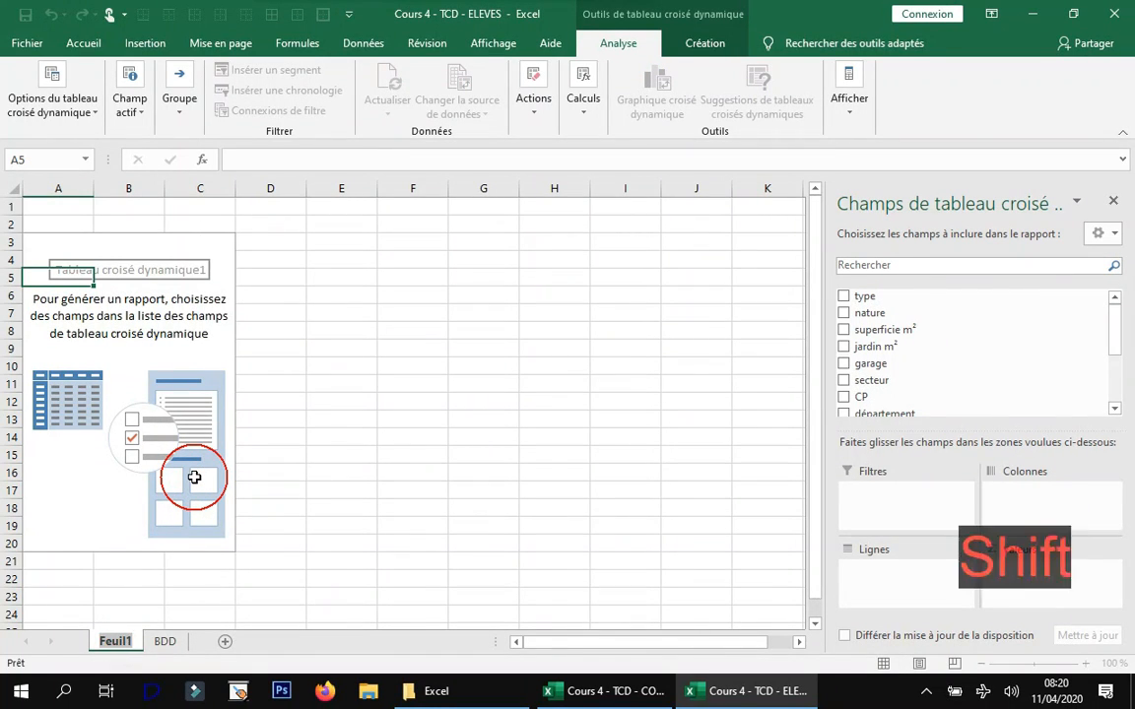
pyautogui.write('TCD1')
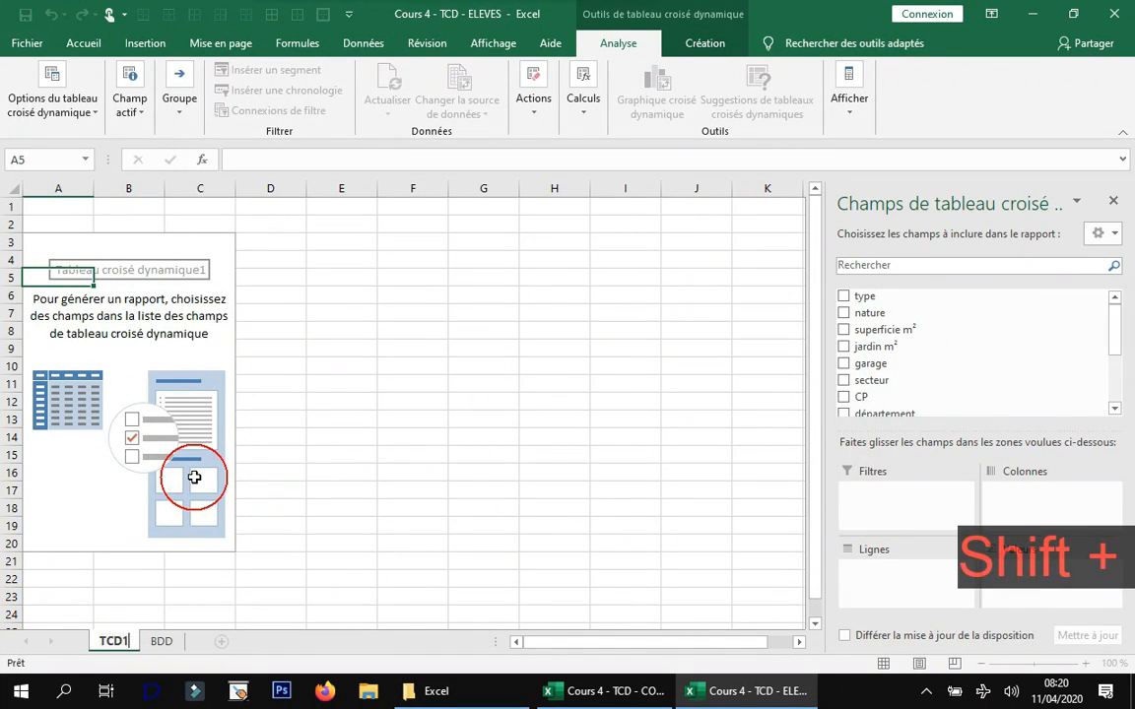
pyautogui.click(300, 350)
pyautogui.click(120, 367)
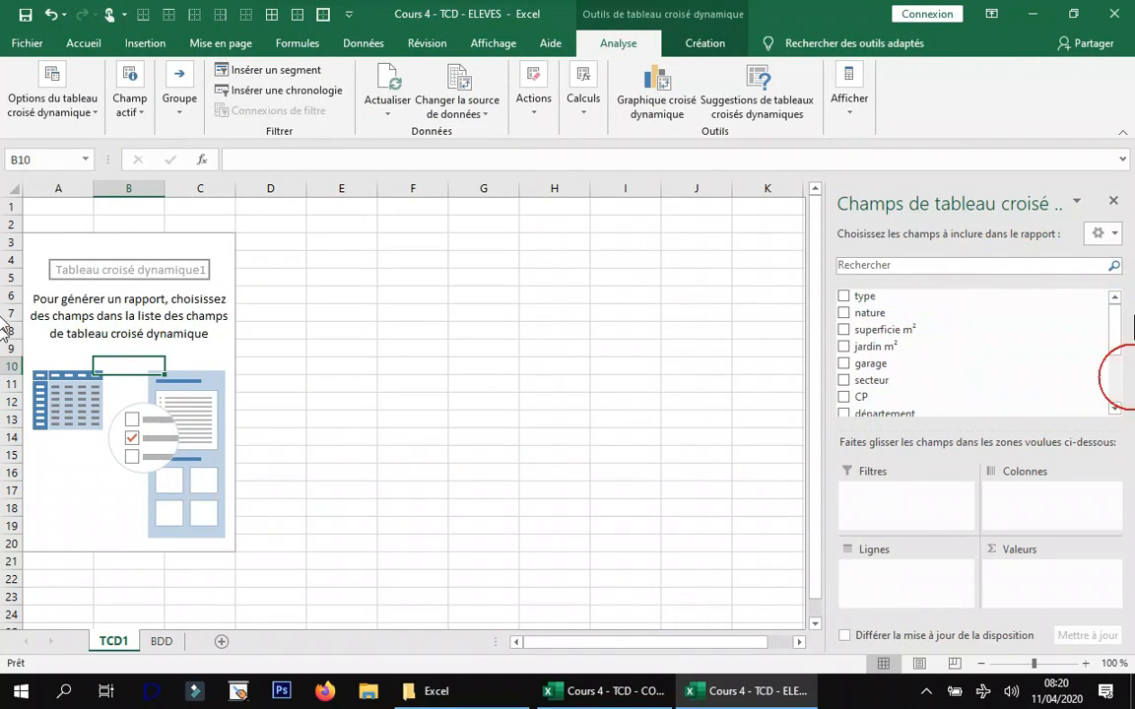
pyautogui.moveTo(1118, 326)
pyautogui.mouseDown()
pyautogui.moveTo(1117, 380)
pyautogui.moveTo(1126, 307)
pyautogui.mouseUp()
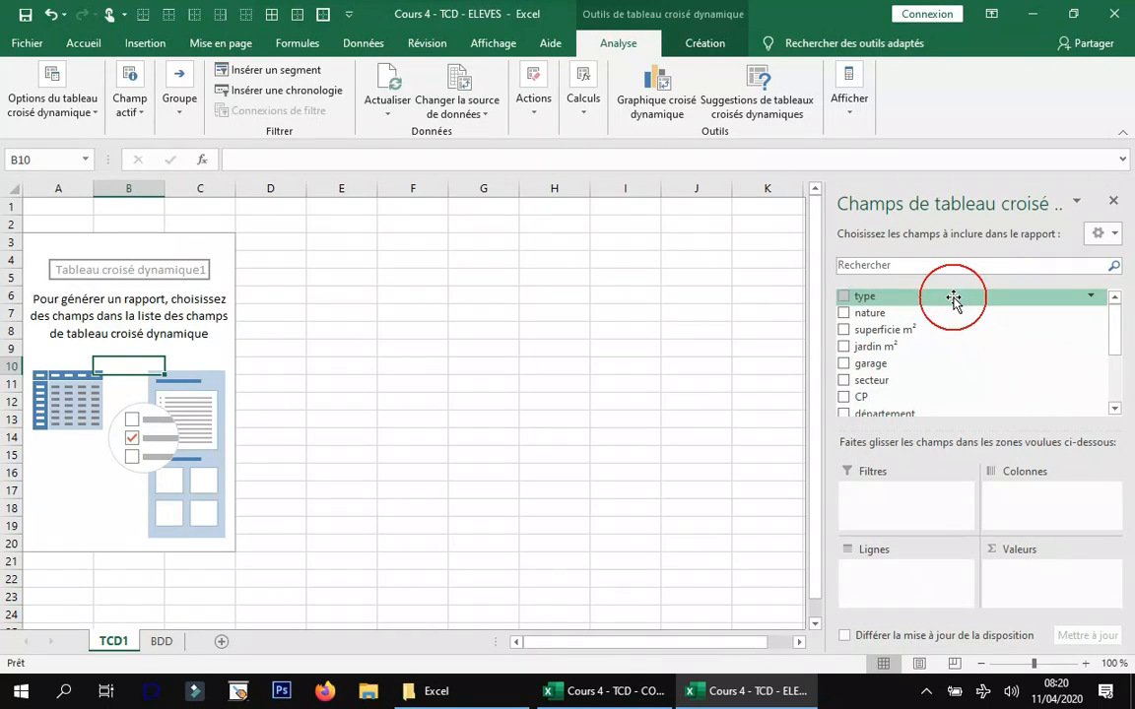
pyautogui.moveTo(954, 301); pyautogui.dragTo(1005, 320)
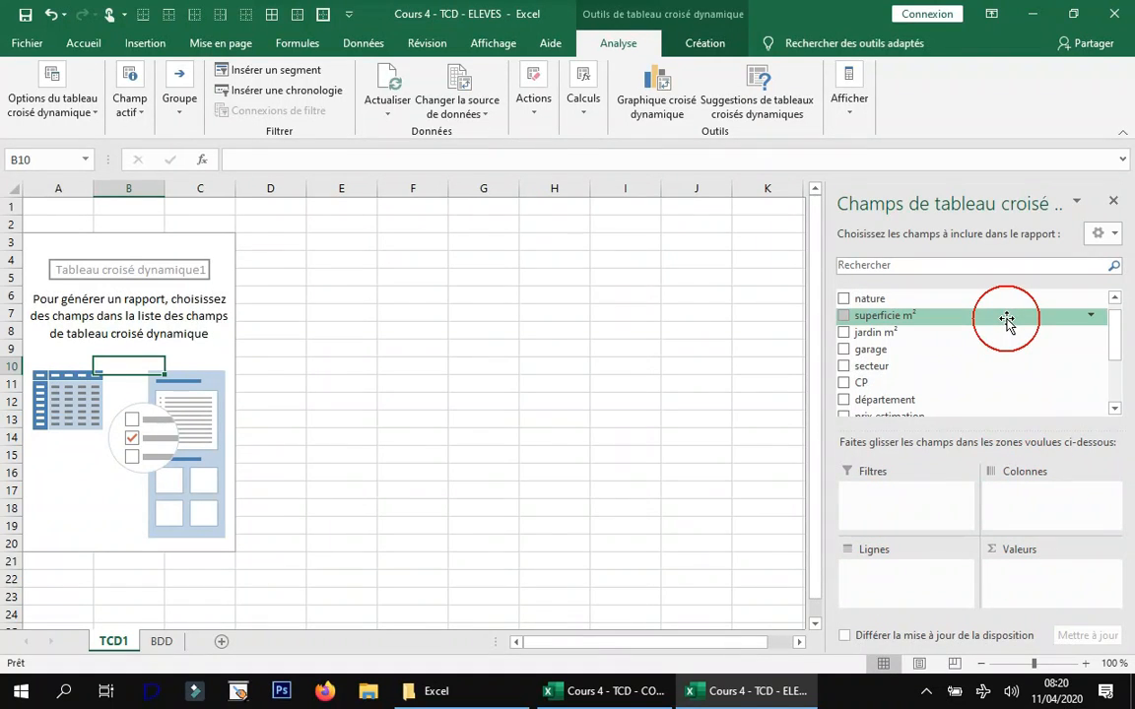
pyautogui.click(843, 315)
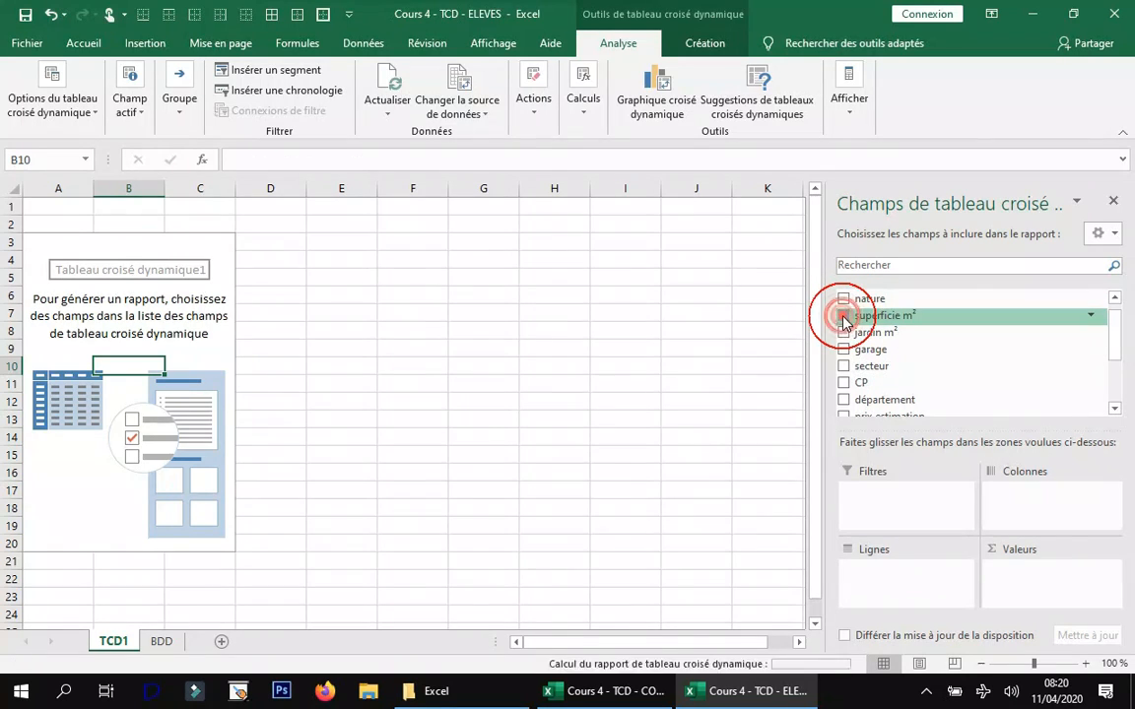
pyautogui.moveTo(1044, 577); pyautogui.dragTo(932, 375)
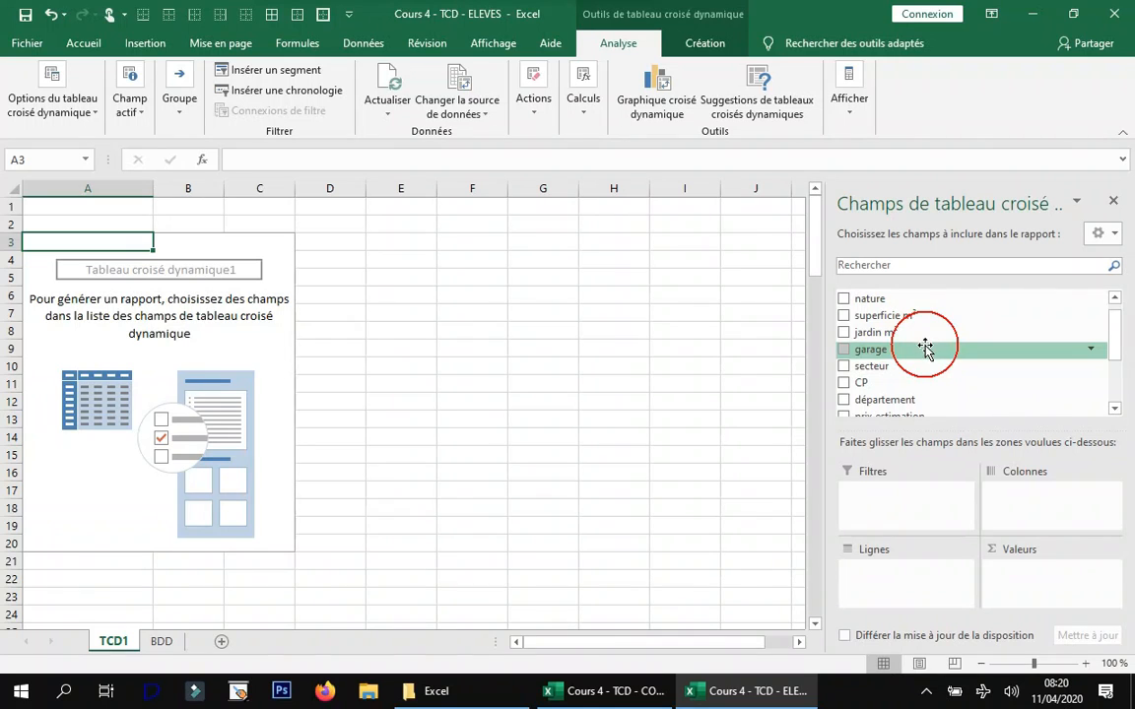
pyautogui.scroll(1, 926, 333)
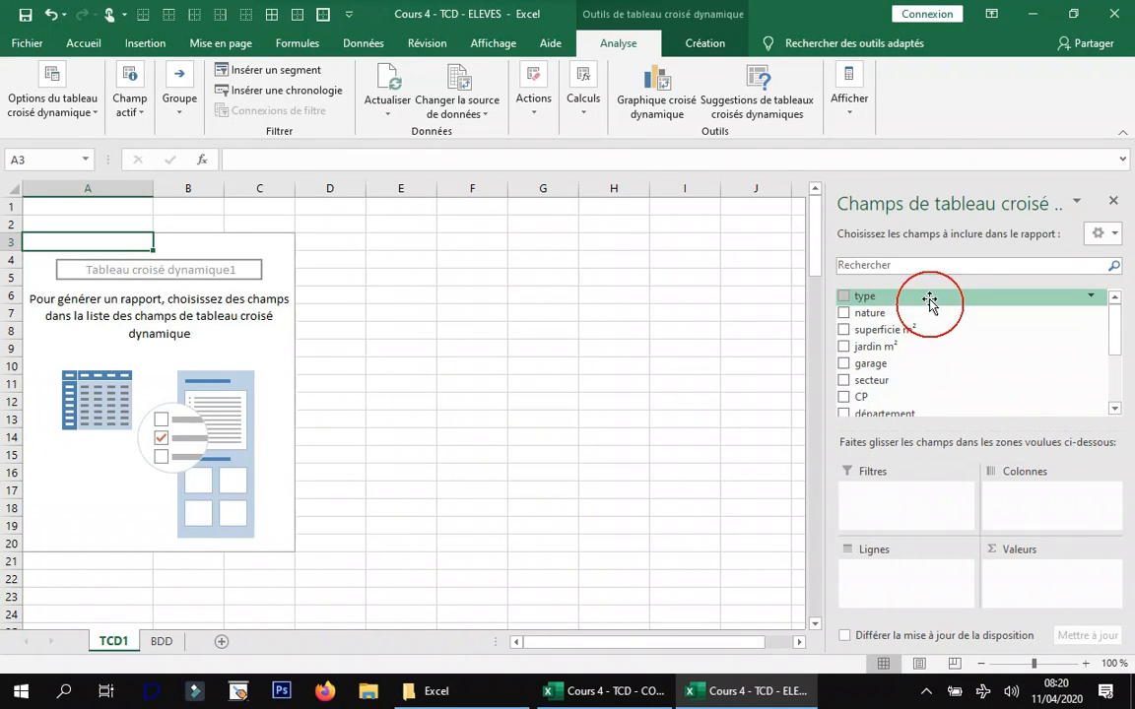
pyautogui.moveTo(885, 316); pyautogui.dragTo(973, 340)
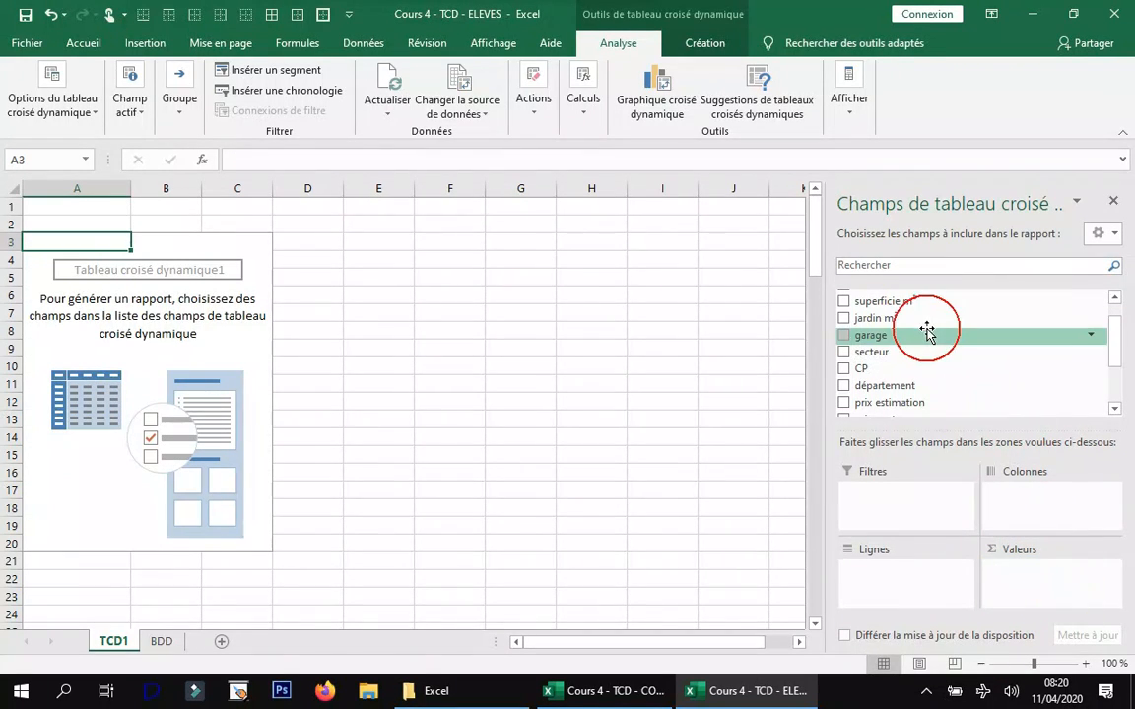
# - Place nature in the pivot table's rows and prix vente in its values as a sum
pyautogui.scroll(2, 945, 352)
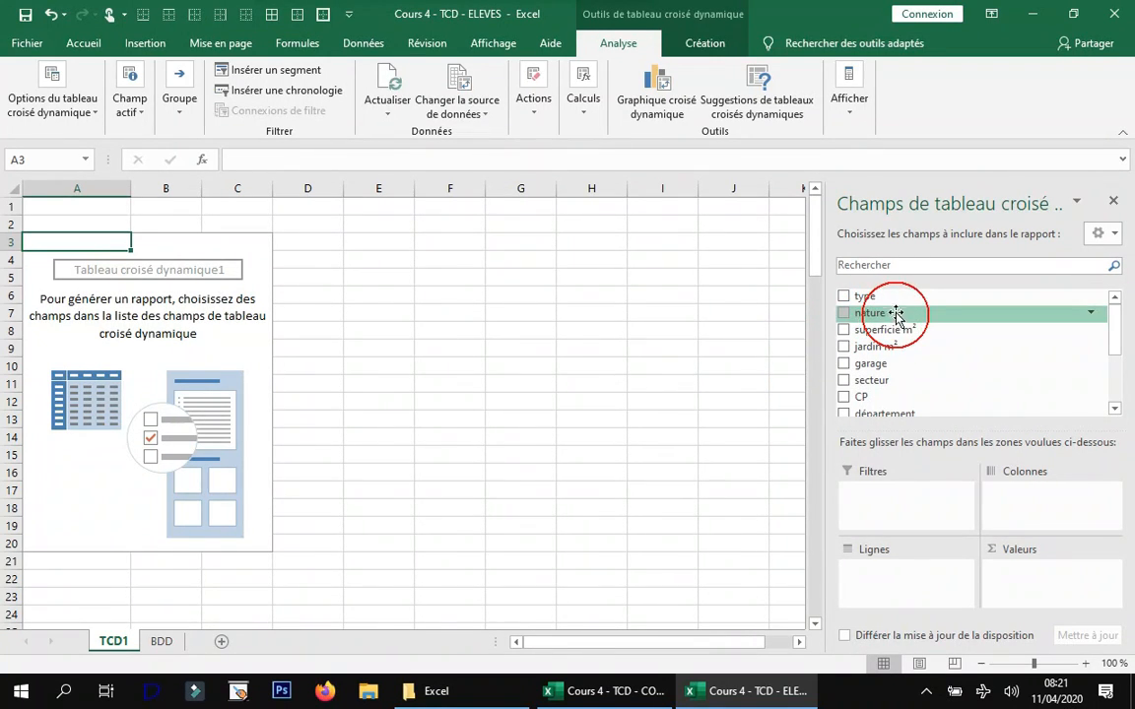
pyautogui.moveTo(889, 313); pyautogui.dragTo(902, 576)
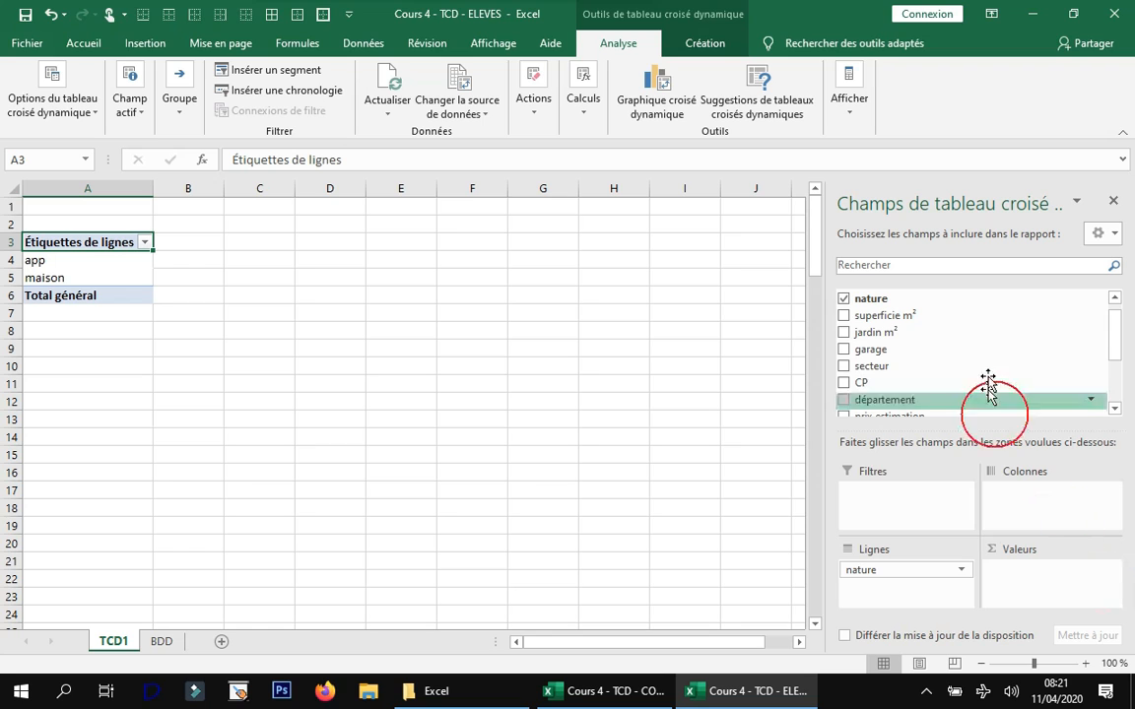
pyautogui.scroll(-1, 988, 375)
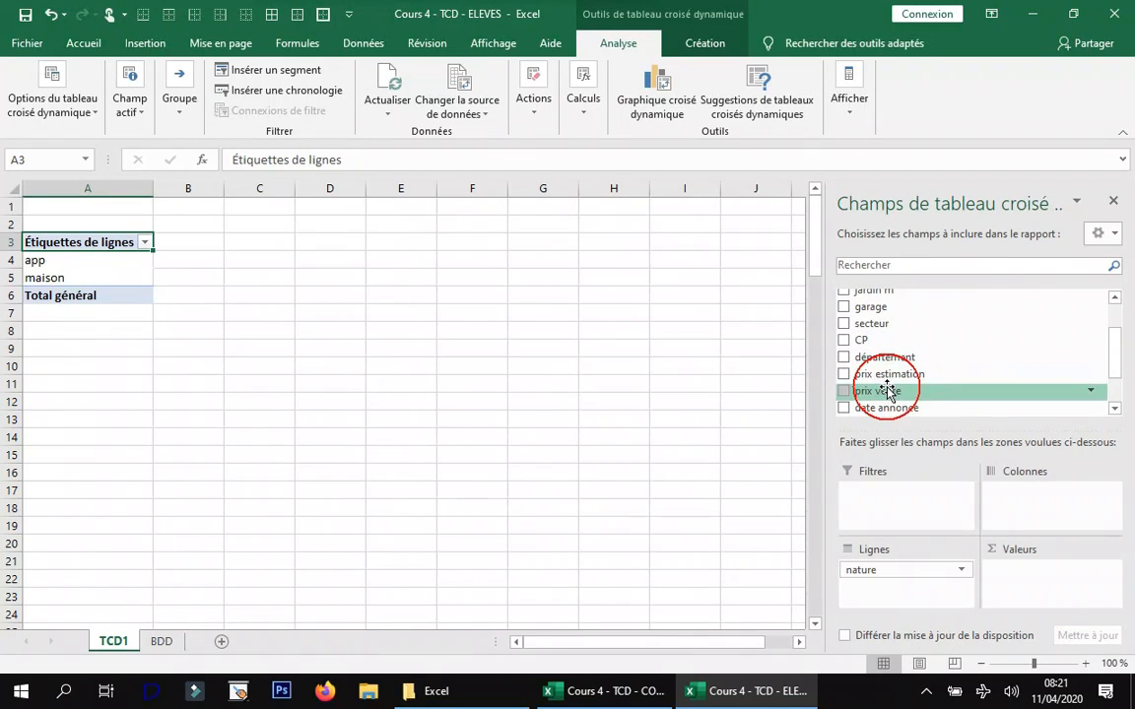
pyautogui.moveTo(889, 391); pyautogui.dragTo(1064, 592)
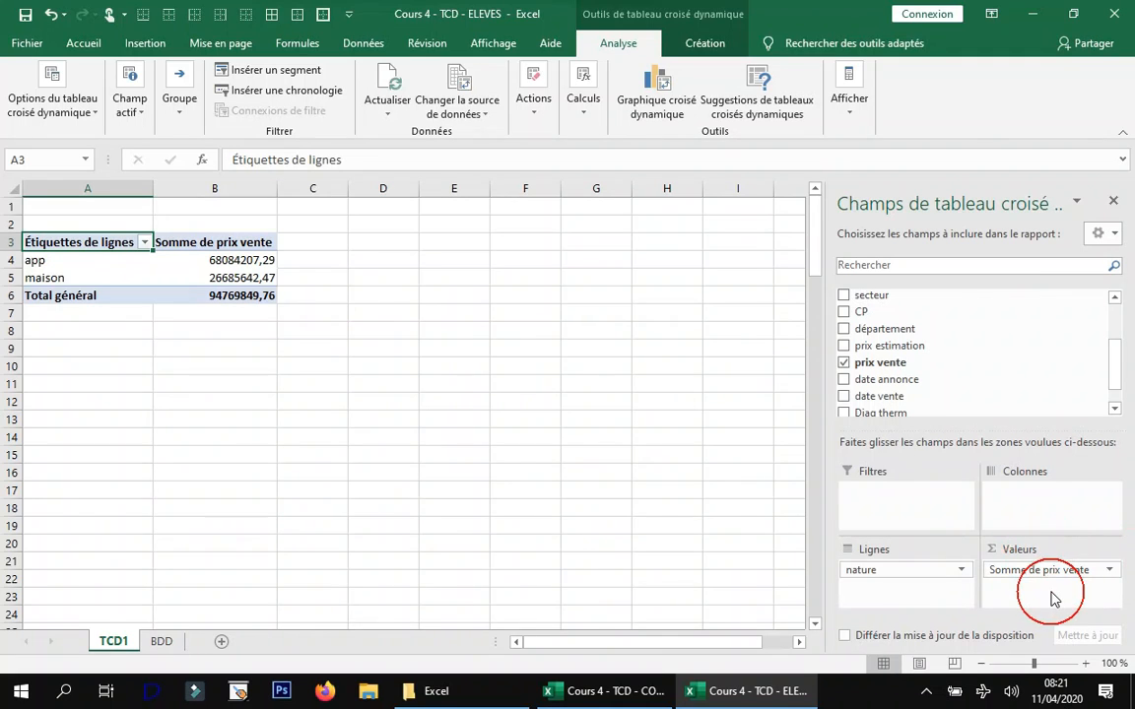
# - Examine the prix vente sums for app and maison and the grand total
pyautogui.click(71, 260)
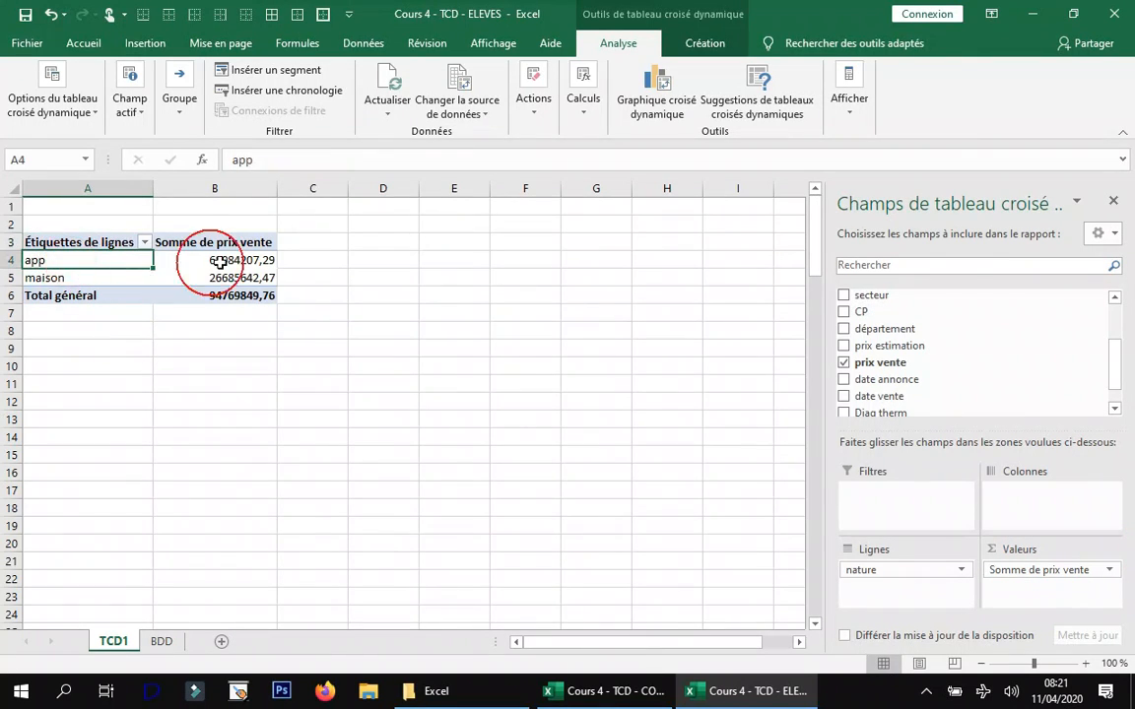
pyautogui.click(229, 260)
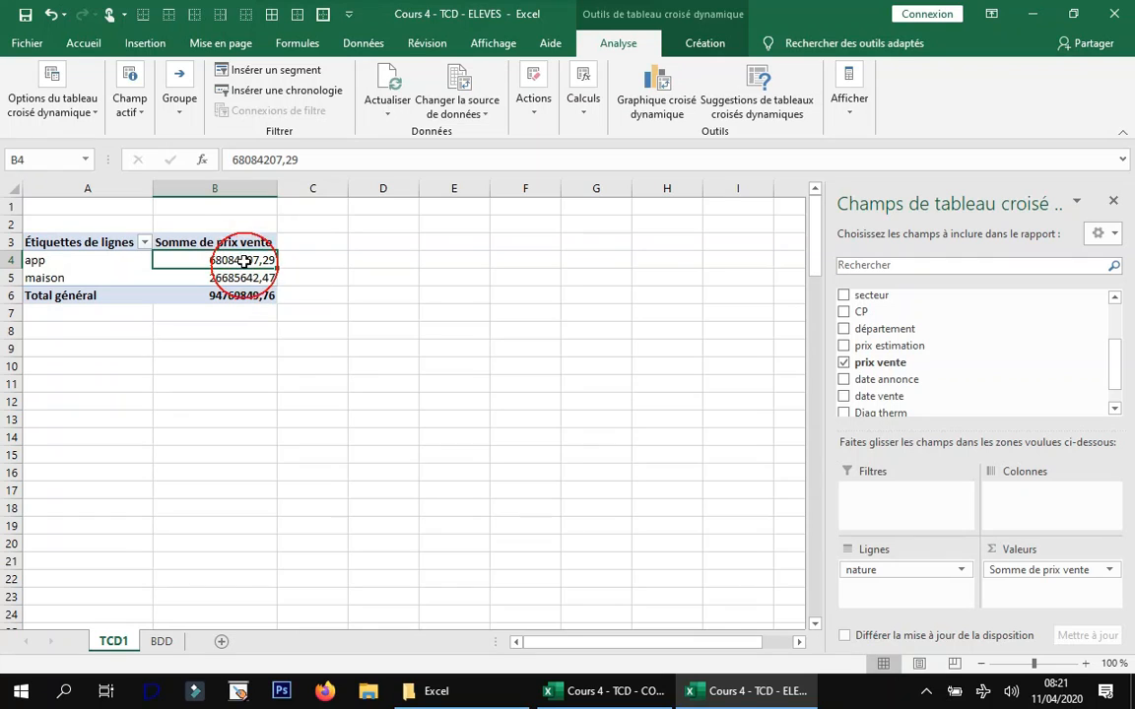
pyautogui.click(240, 277)
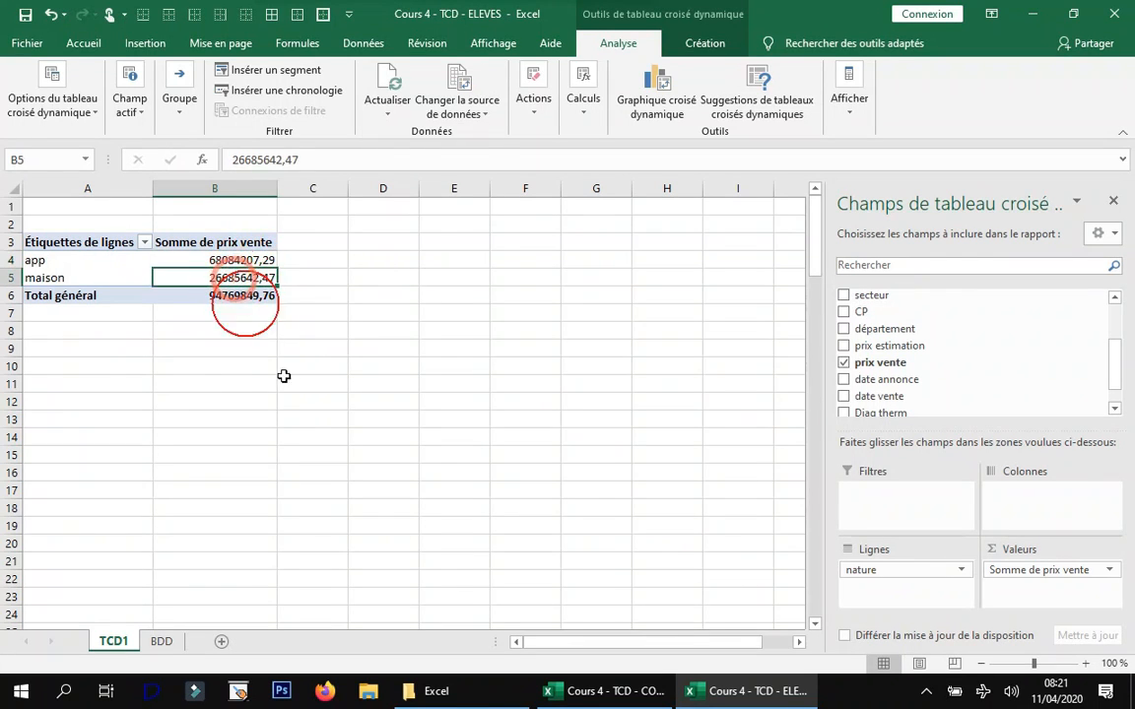
pyautogui.click(243, 293)
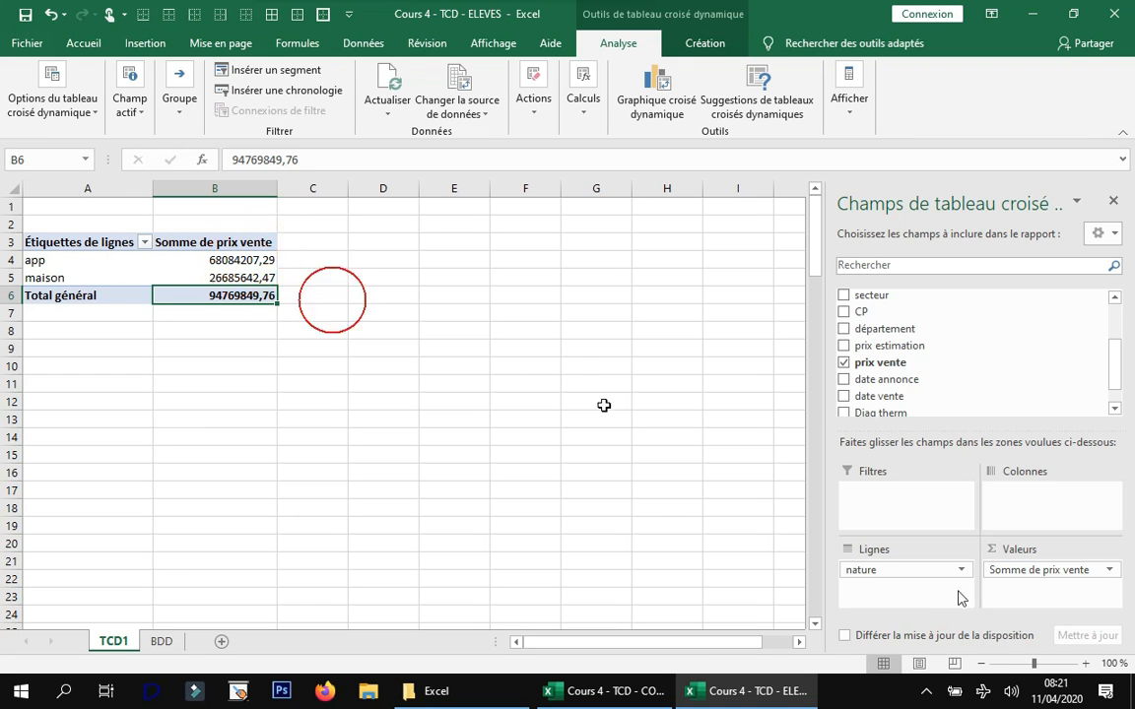
# - Place département in the pivot table's columns, taking prix vente out of the values and adding it back as a sum
pyautogui.moveTo(1013, 571); pyautogui.dragTo(1000, 380)
pyautogui.click(888, 571)
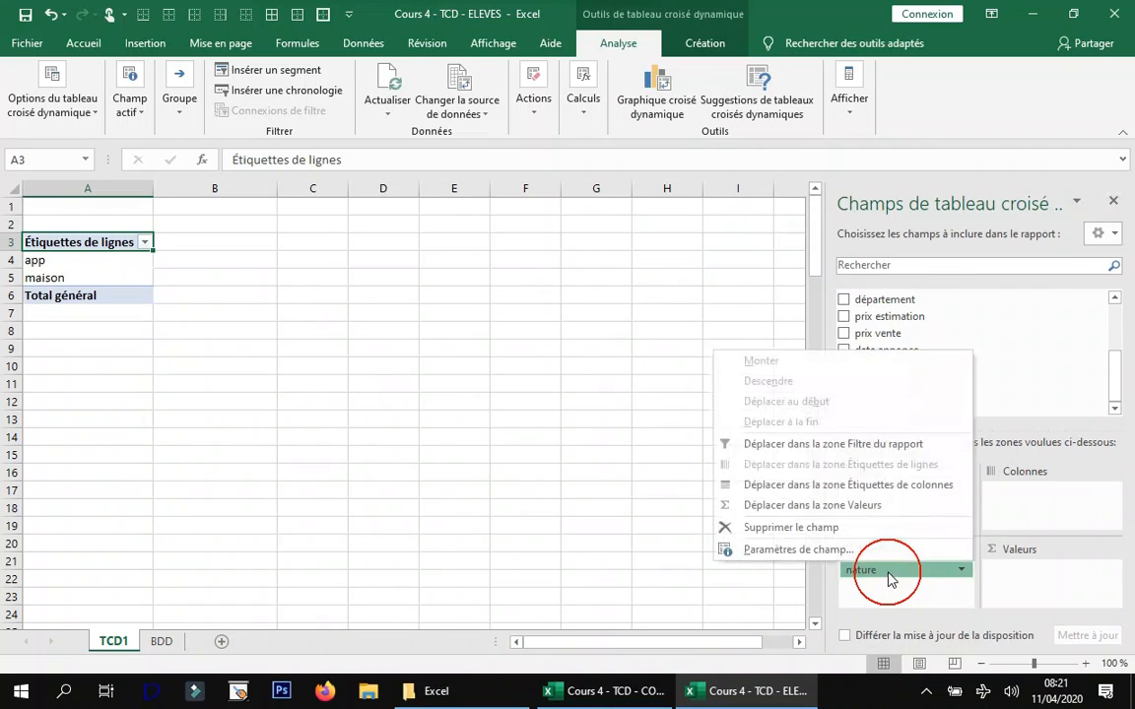
pyautogui.click(895, 589)
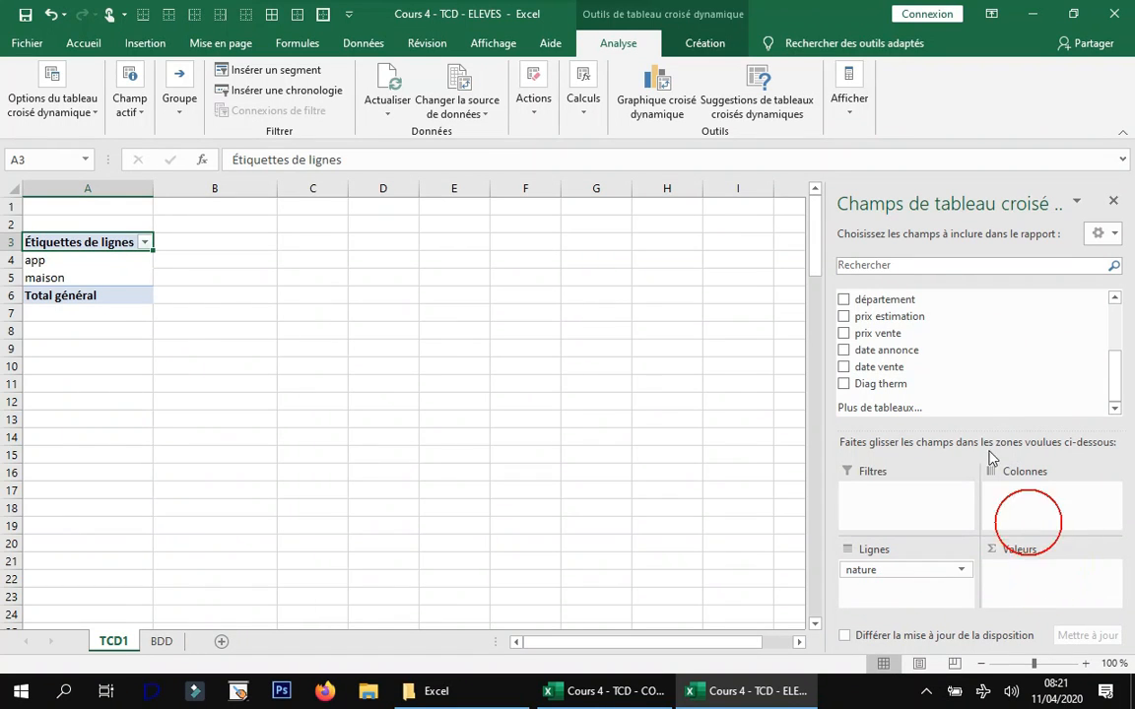
pyautogui.moveTo(895, 298); pyautogui.dragTo(1045, 500)
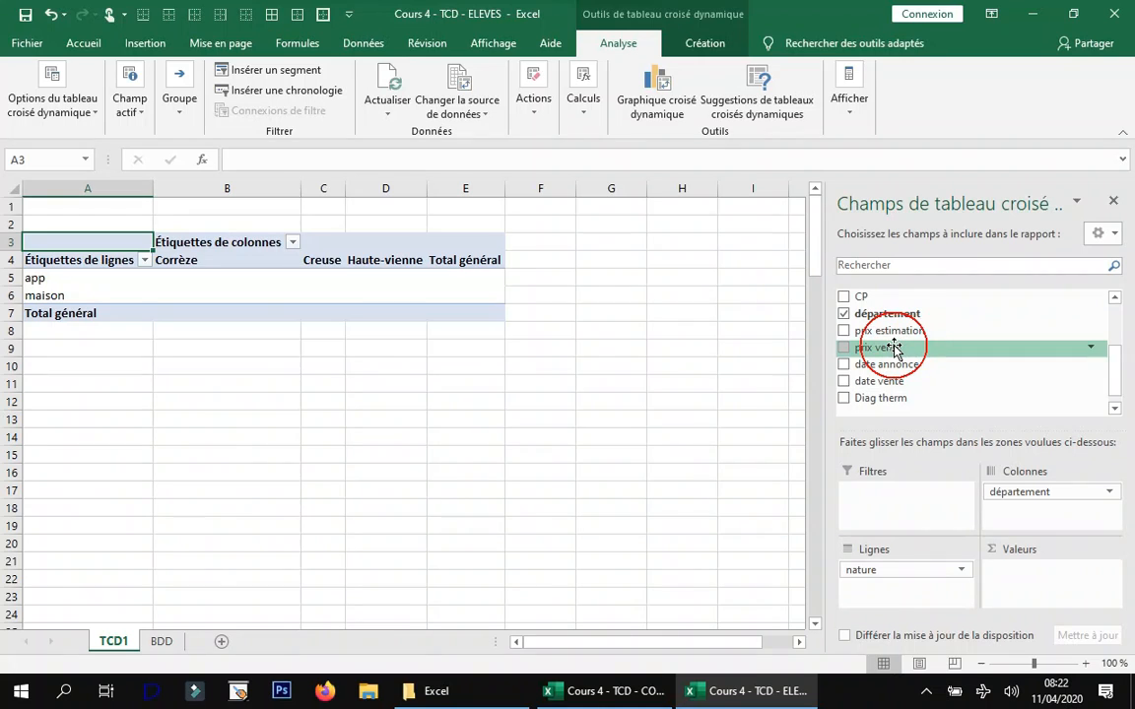
pyautogui.moveTo(894, 348); pyautogui.dragTo(1031, 576)
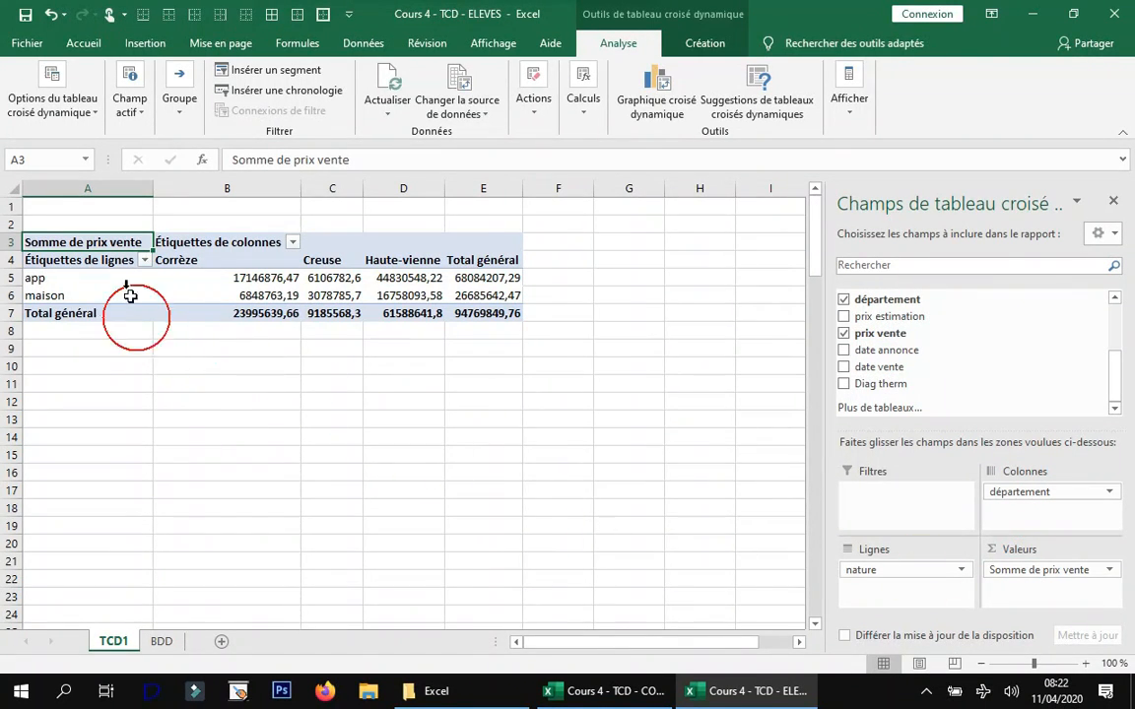
# - Add type beneath nature in the pivot table's rows
pyautogui.moveTo(511, 282); pyautogui.dragTo(506, 299)
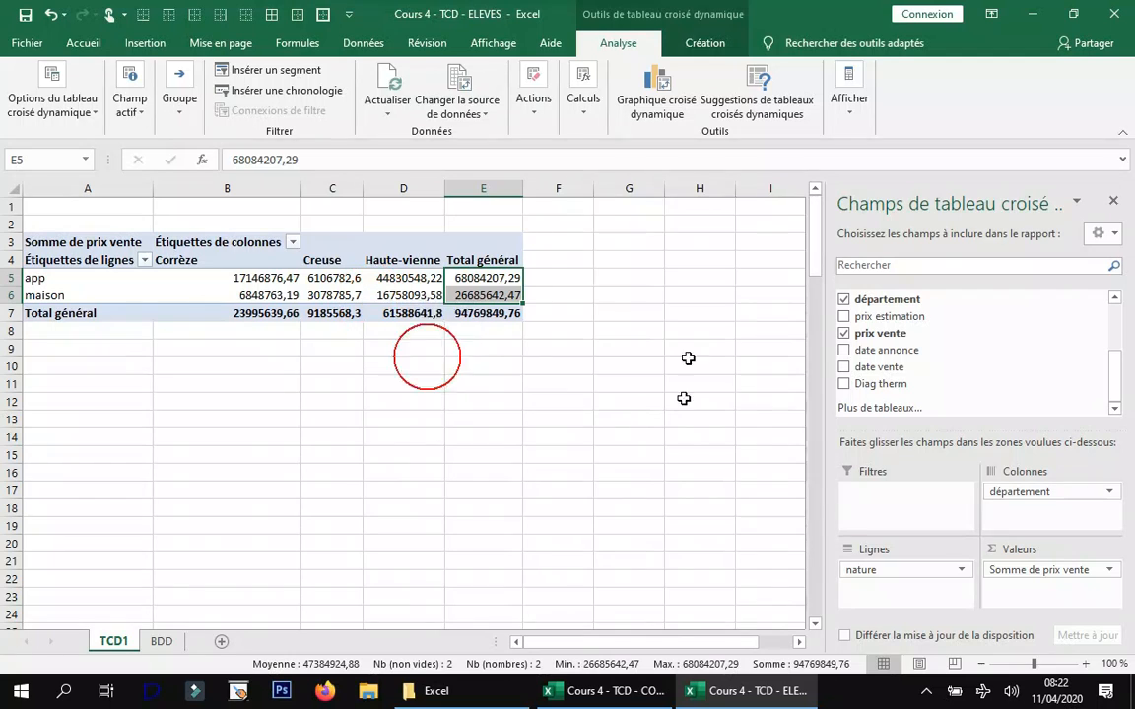
pyautogui.click(602, 279)
pyautogui.click(471, 294)
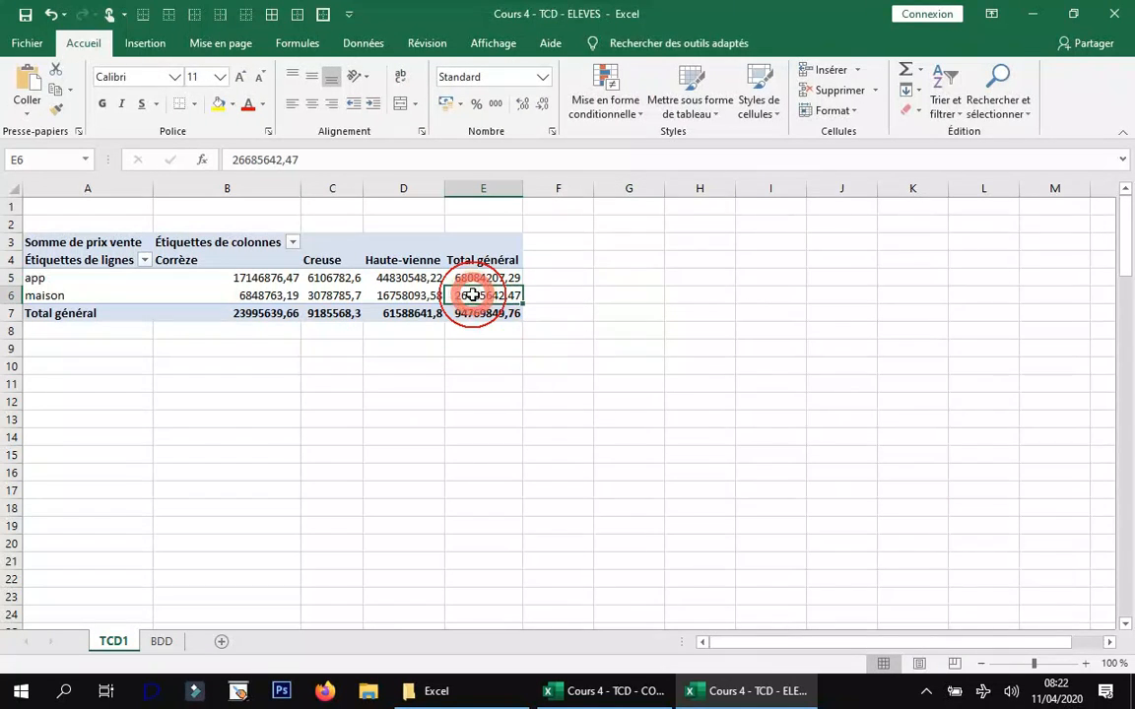
pyautogui.scroll(3, 946, 335)
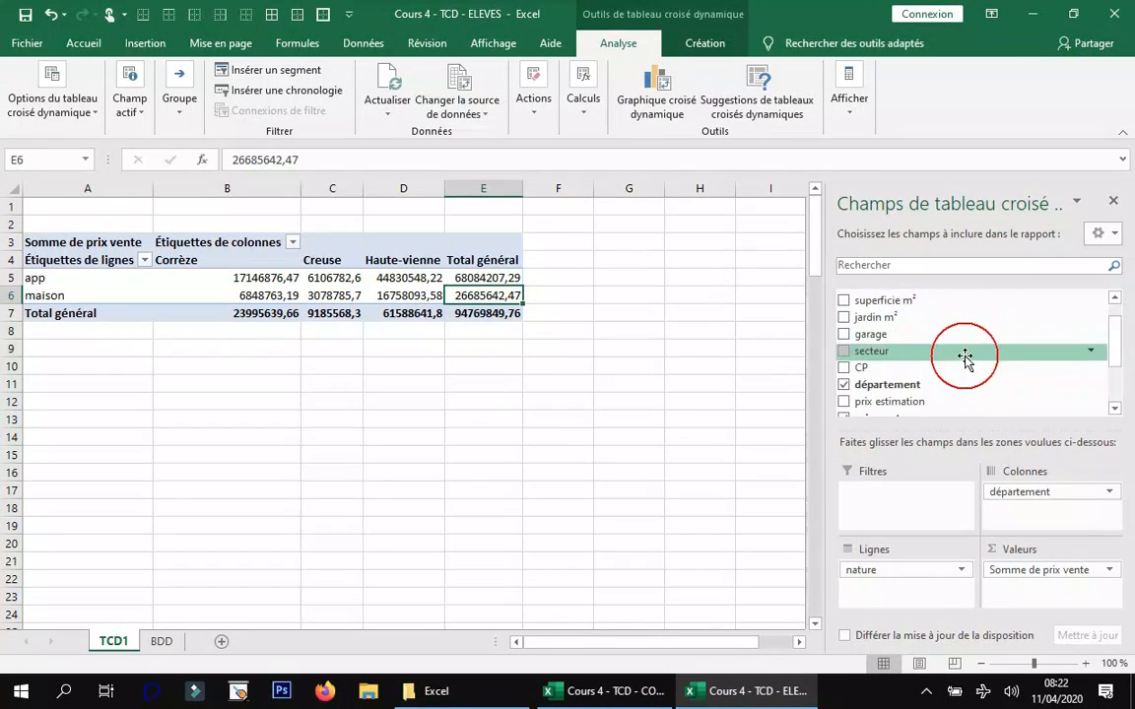
pyautogui.moveTo(899, 297); pyautogui.dragTo(934, 591)
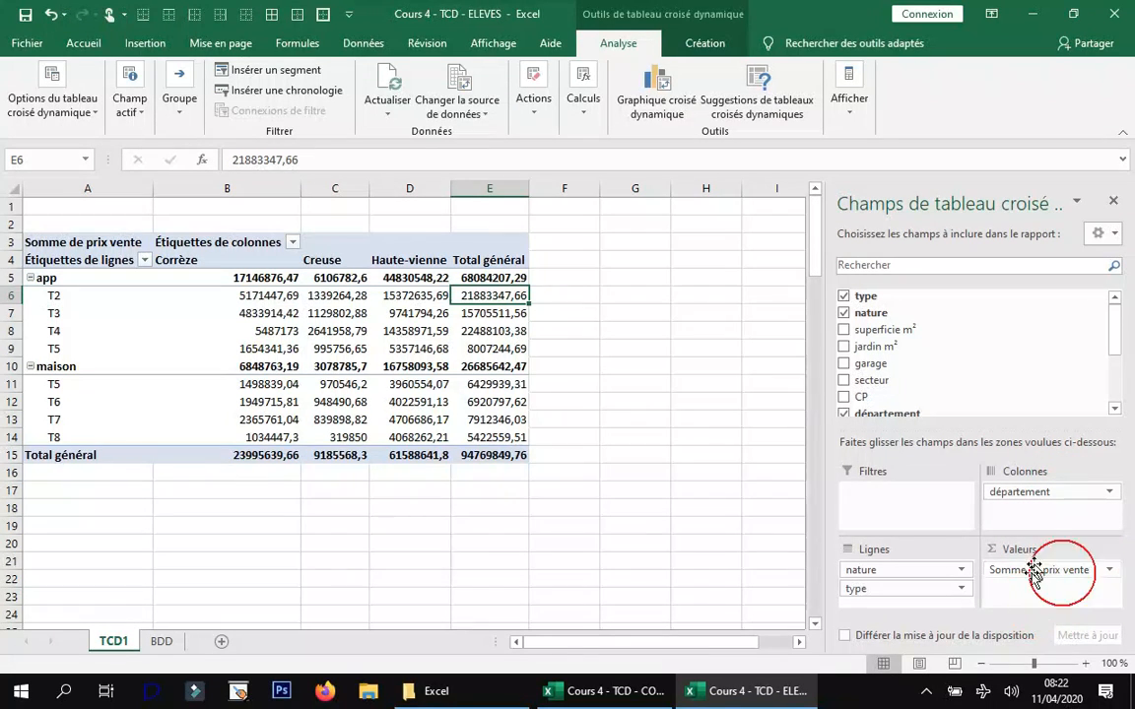
# - Summarize the prix vente value field by Moyenne
pyautogui.click(1108, 570)
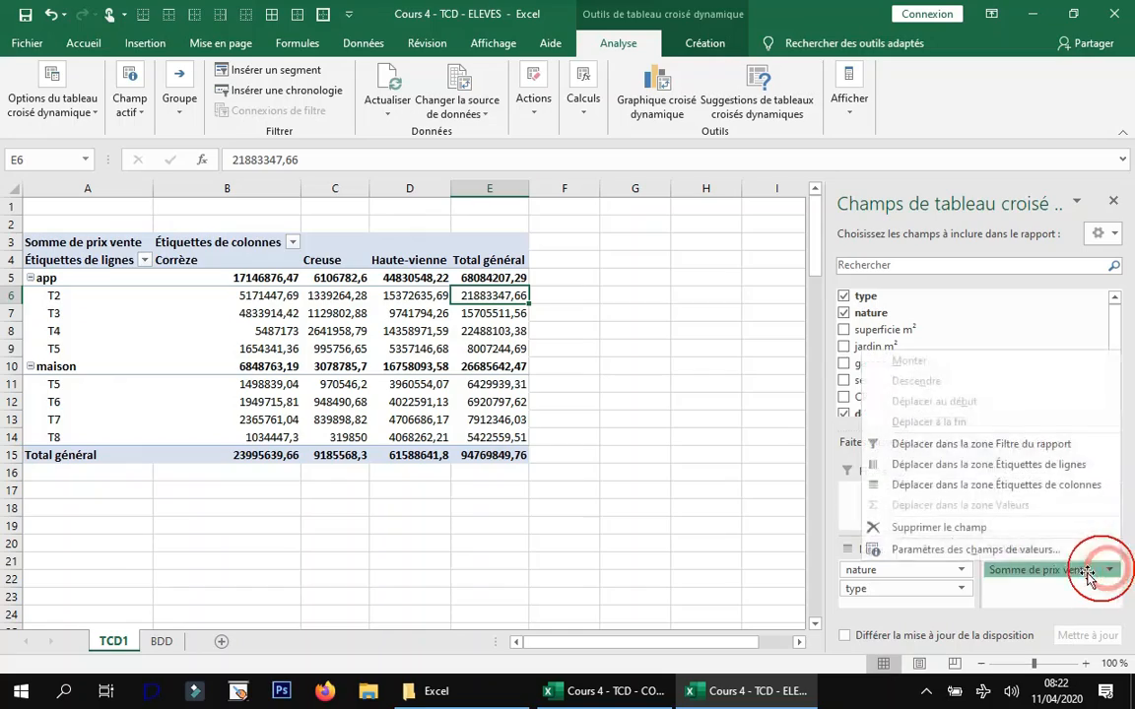
pyautogui.click(1010, 553)
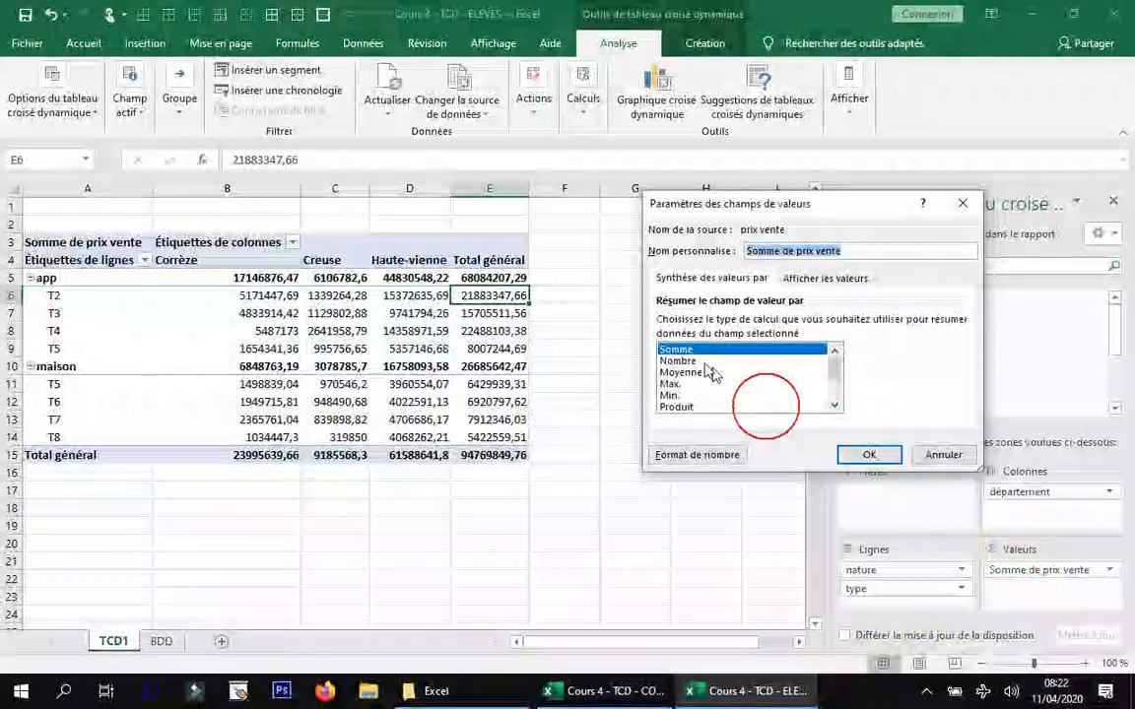
pyautogui.click(682, 372)
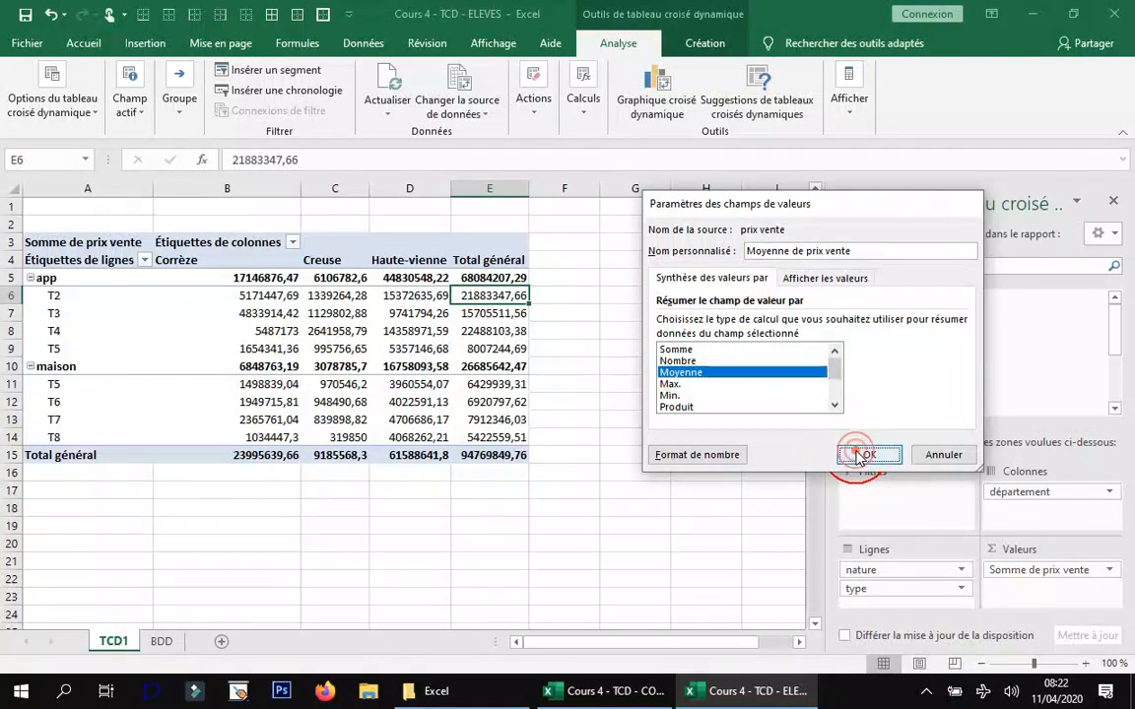
pyautogui.click(867, 454)
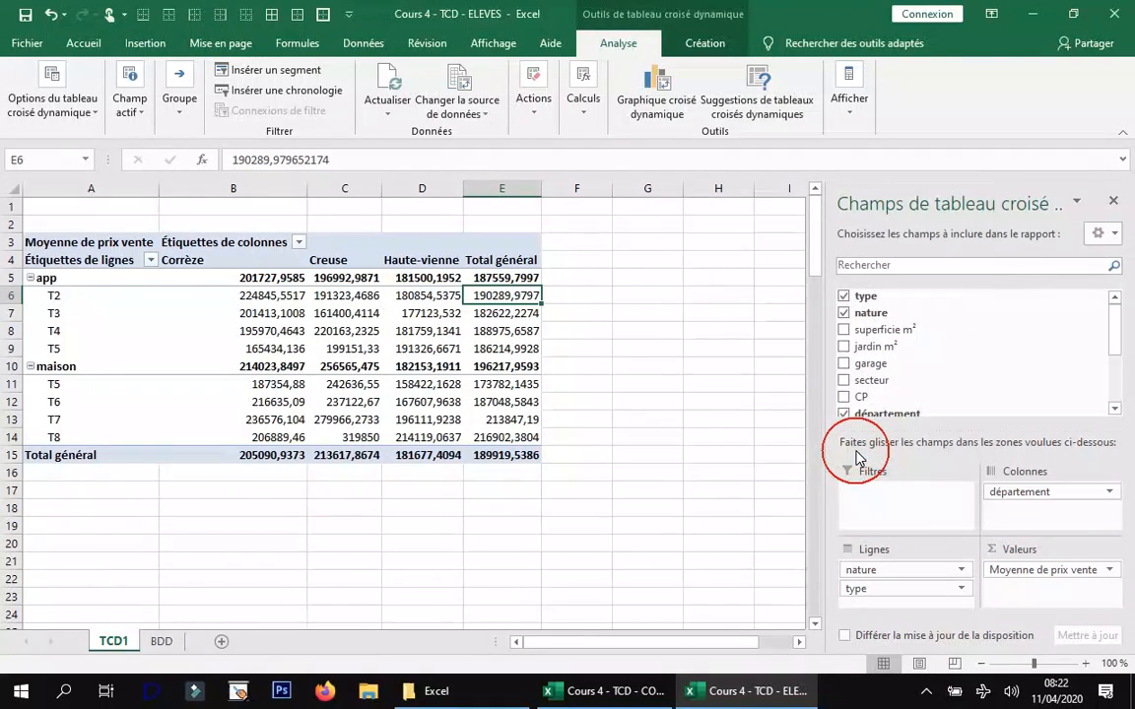
# - Switch the summary calculation of prix vente to Nombre
pyautogui.click(1108, 570)
pyautogui.click(1025, 546)
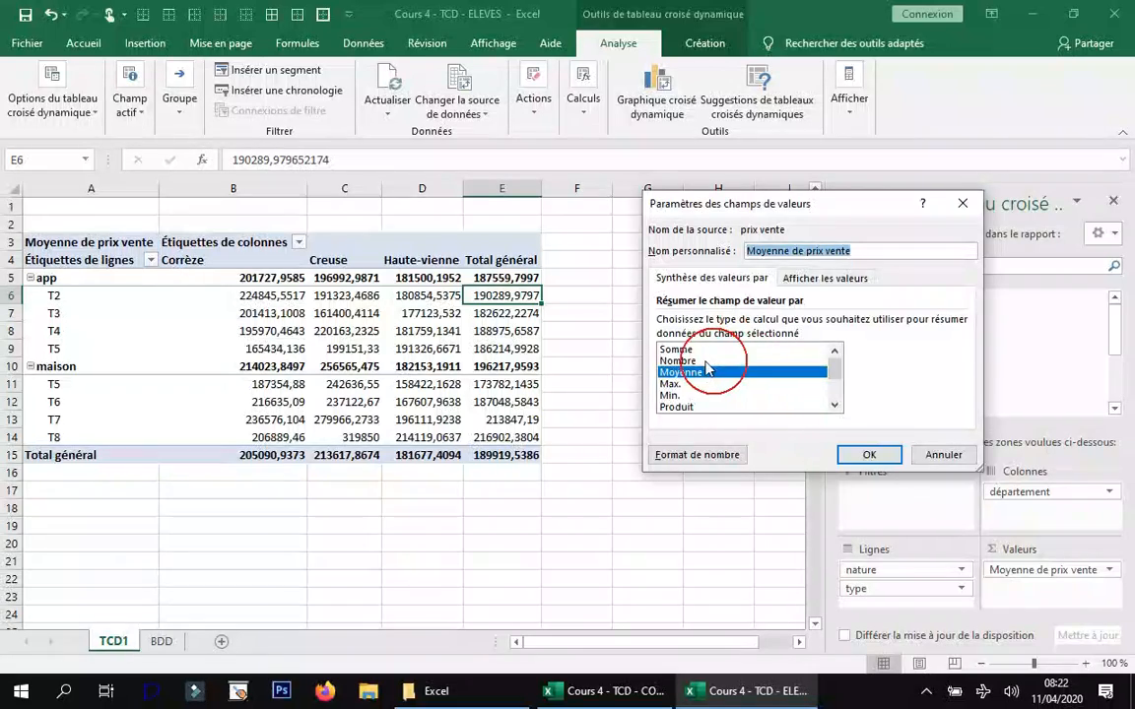
pyautogui.click(690, 361)
pyautogui.click(872, 455)
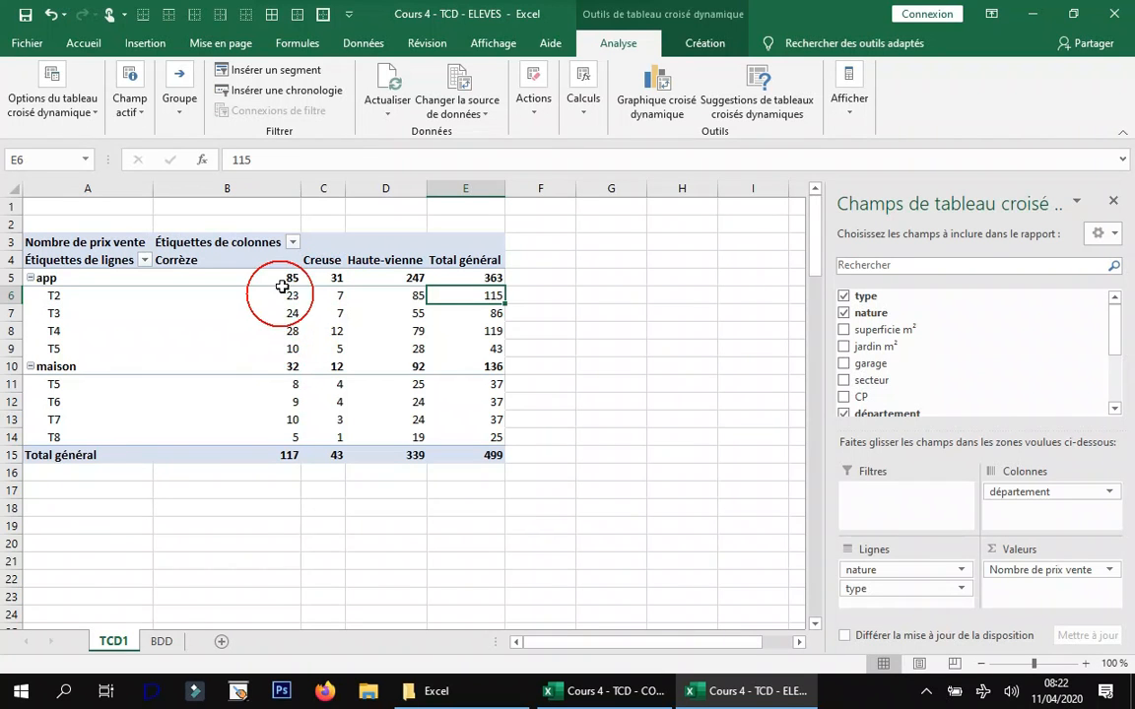
# - Change the prix vente value field's calculation type to Max
pyautogui.click(1107, 570)
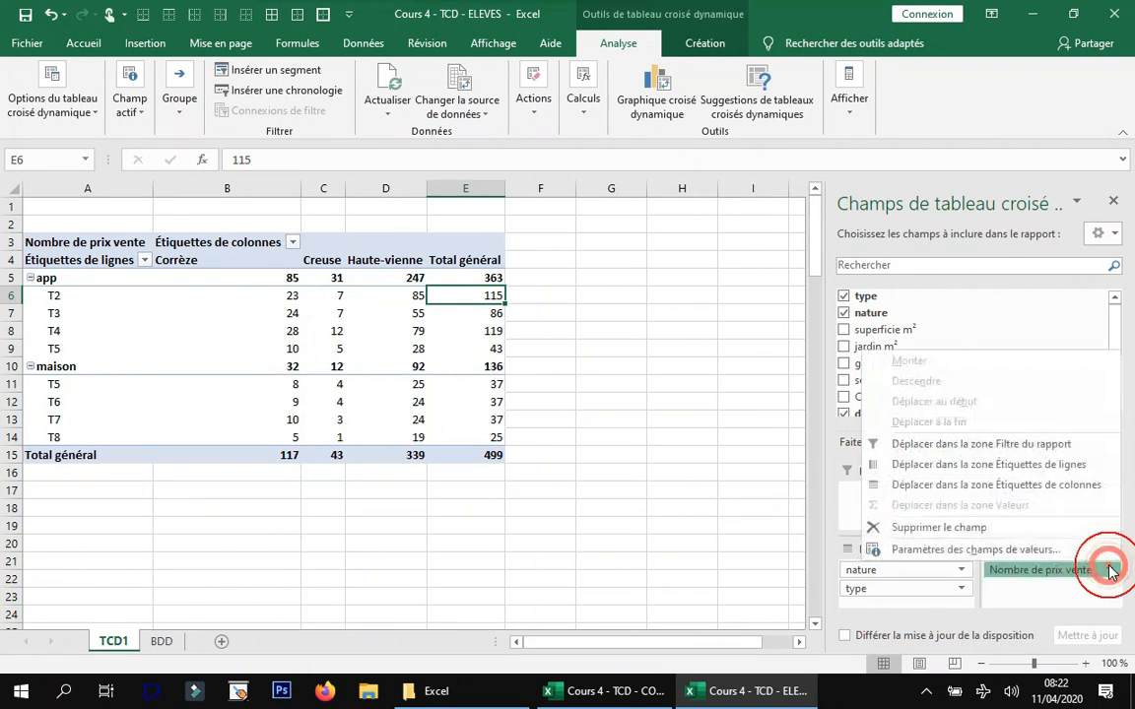
pyautogui.click(1011, 549)
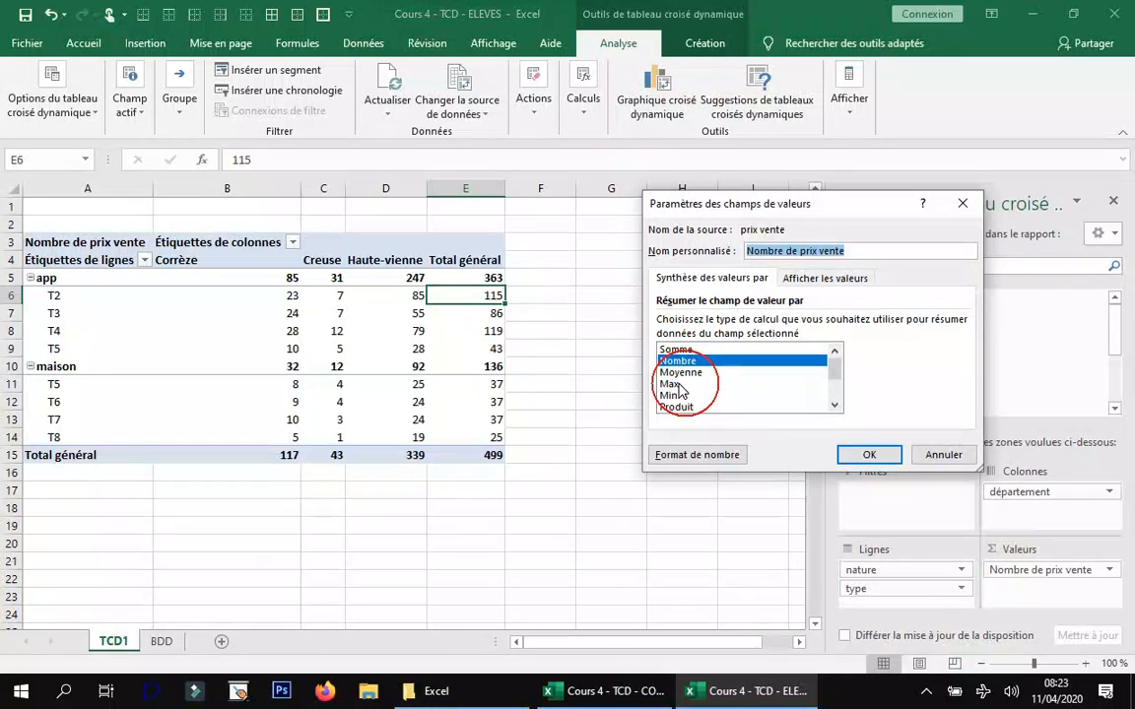
pyautogui.click(678, 384)
pyautogui.click(847, 454)
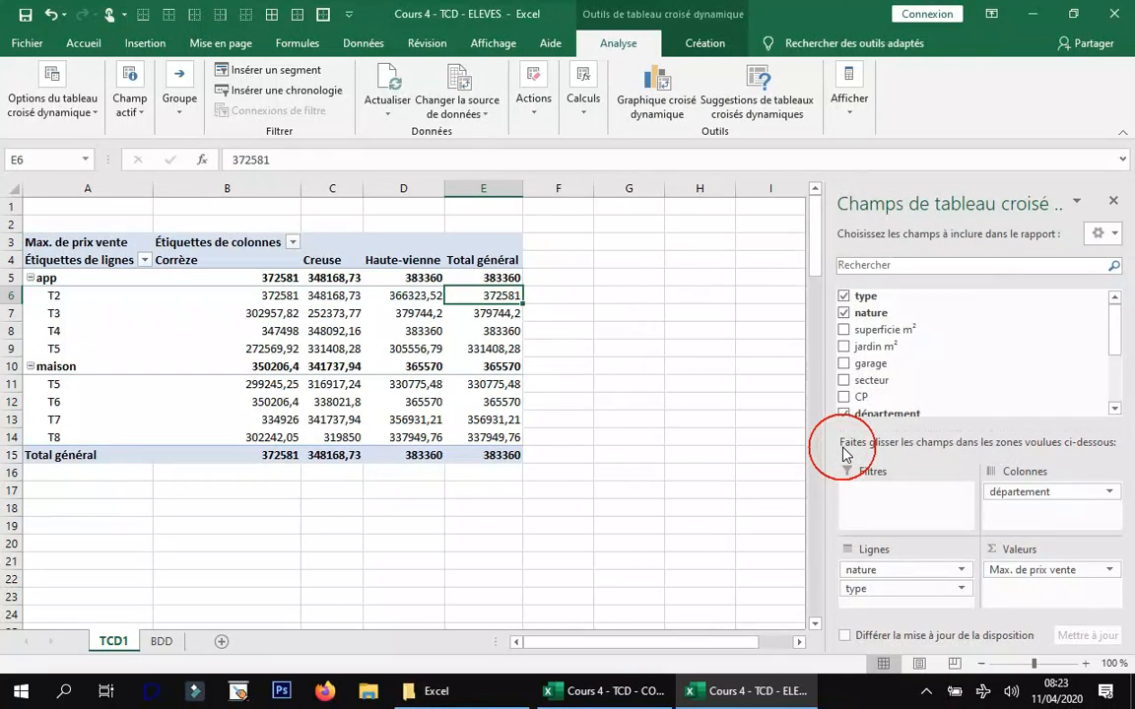
# - Set the prix vente value field to be summarized by Min
pyautogui.click(1093, 571)
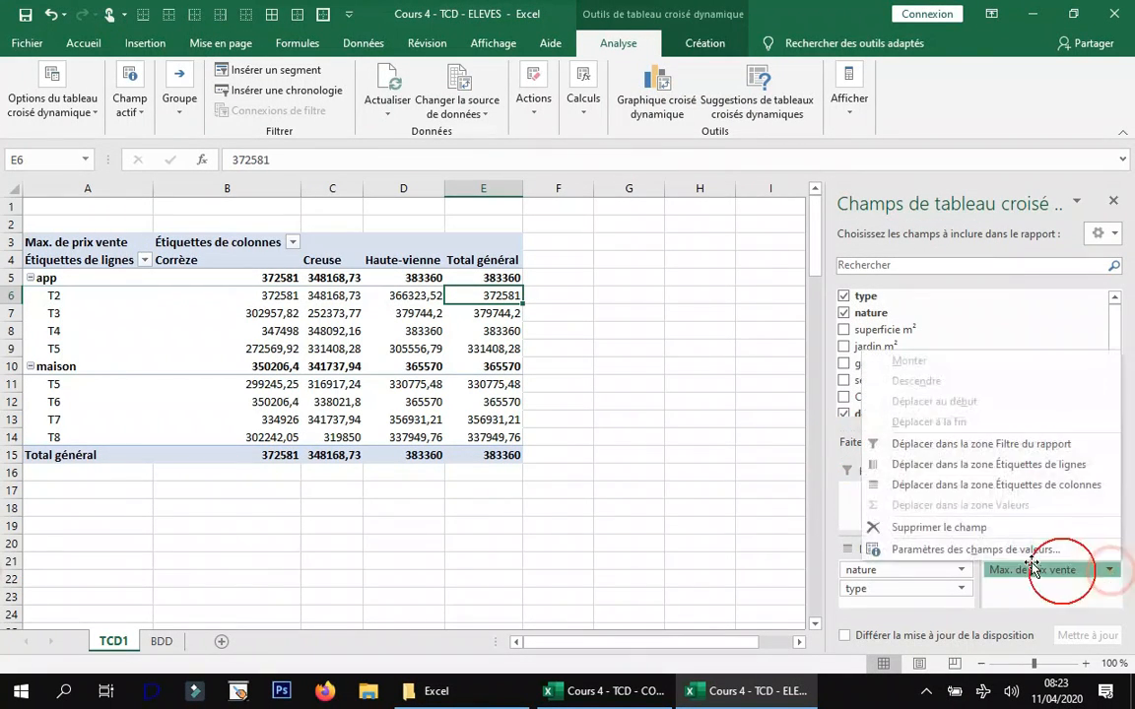
pyautogui.click(1011, 549)
pyautogui.click(679, 395)
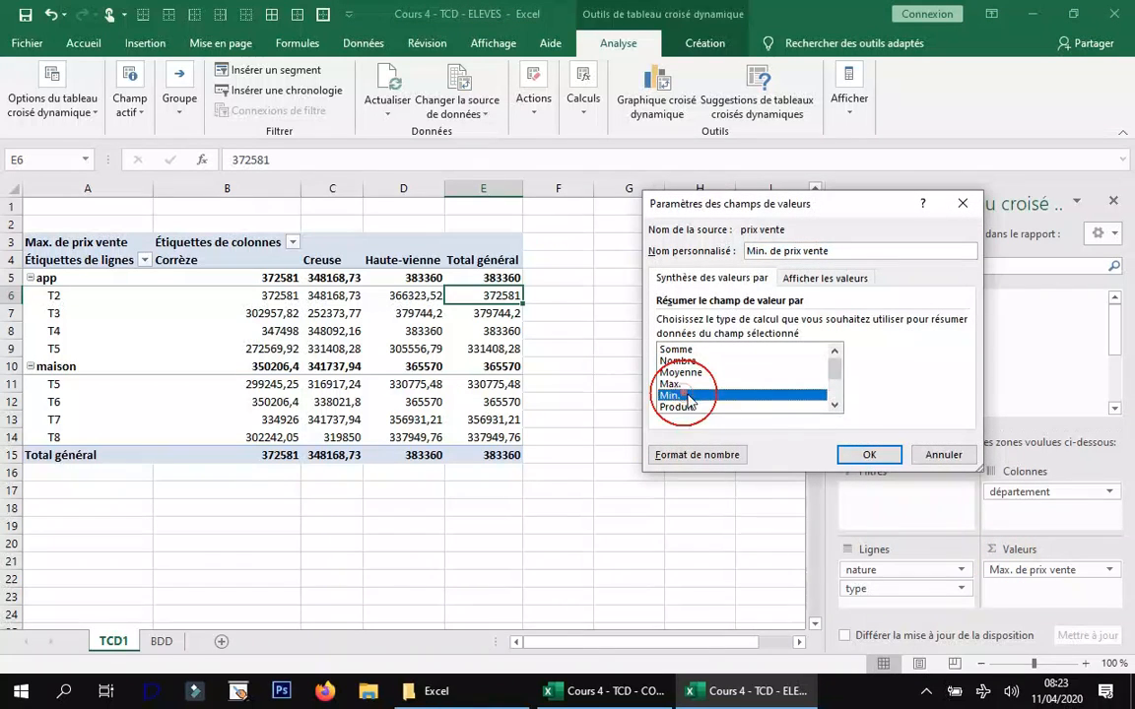
pyautogui.click(847, 454)
# - Examine the calculation types offered in the value field settings of prix vente, keeping Min
pyautogui.click(1105, 572)
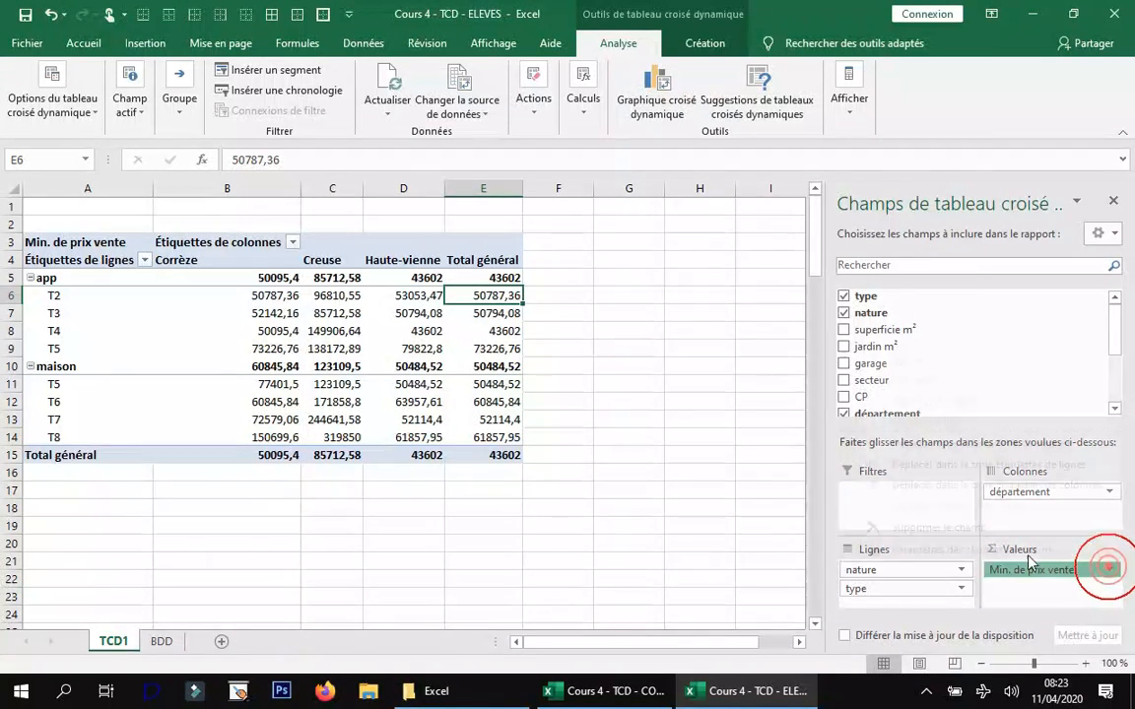
pyautogui.click(904, 549)
pyautogui.moveTo(834, 356)
pyautogui.mouseDown()
pyautogui.moveTo(835, 394)
pyautogui.moveTo(836, 348)
pyautogui.mouseUp()
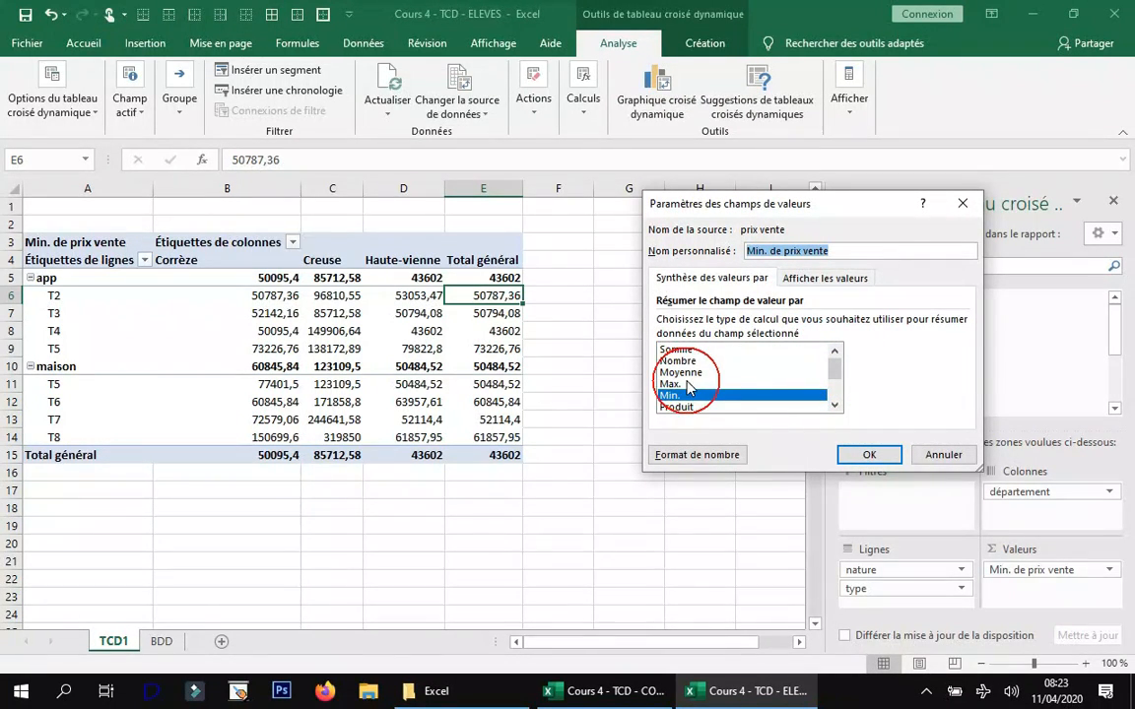
pyautogui.click(857, 455)
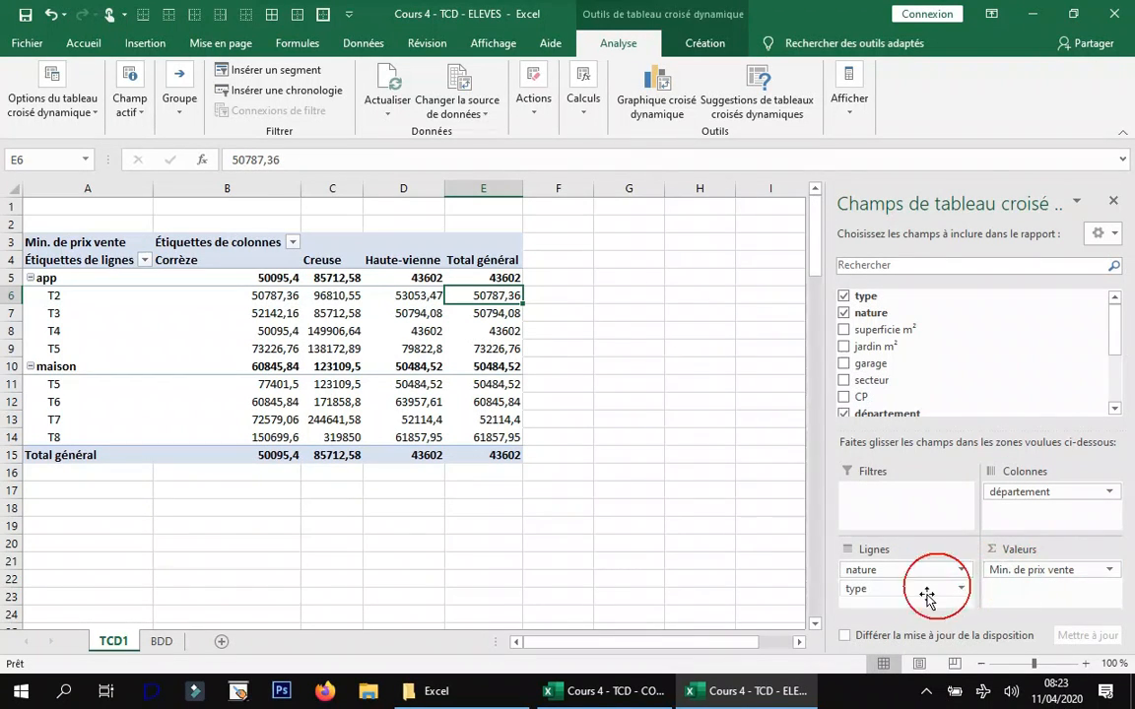
# - Try to move type above nature in the pivot table's row order
pyautogui.moveTo(910, 591); pyautogui.dragTo(911, 564)
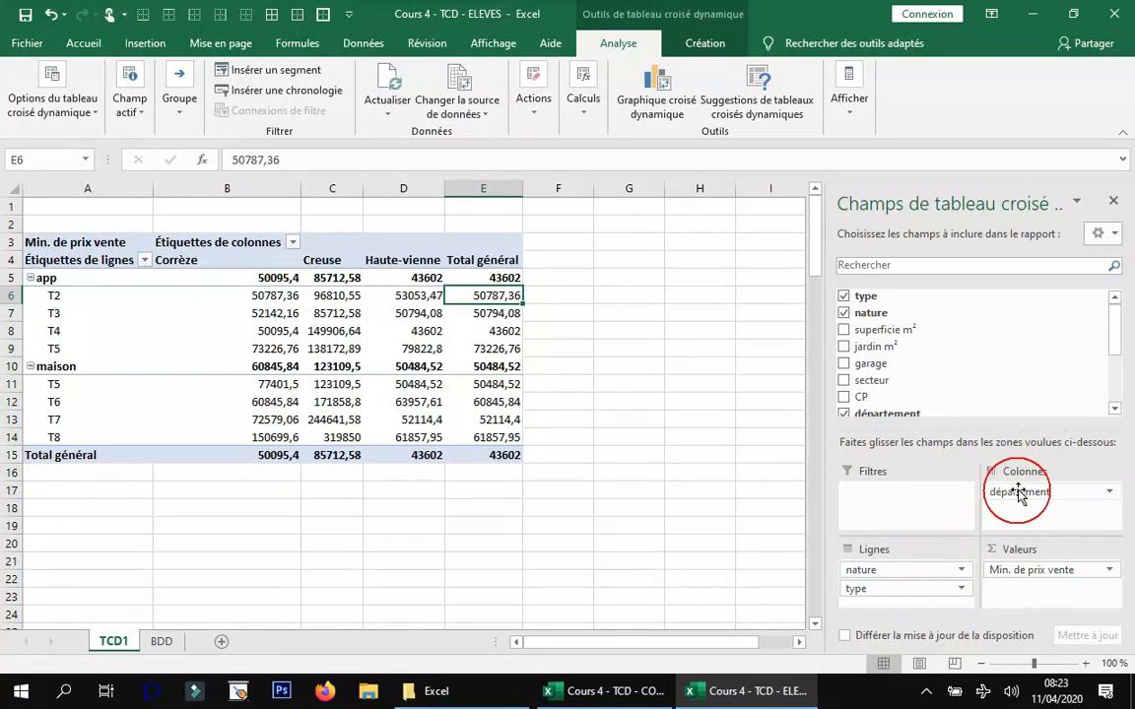
# - Rearrange the pivot table with nature and type as columns and département as rows, and remove all its fields
pyautogui.moveTo(932, 596); pyautogui.dragTo(1040, 517)
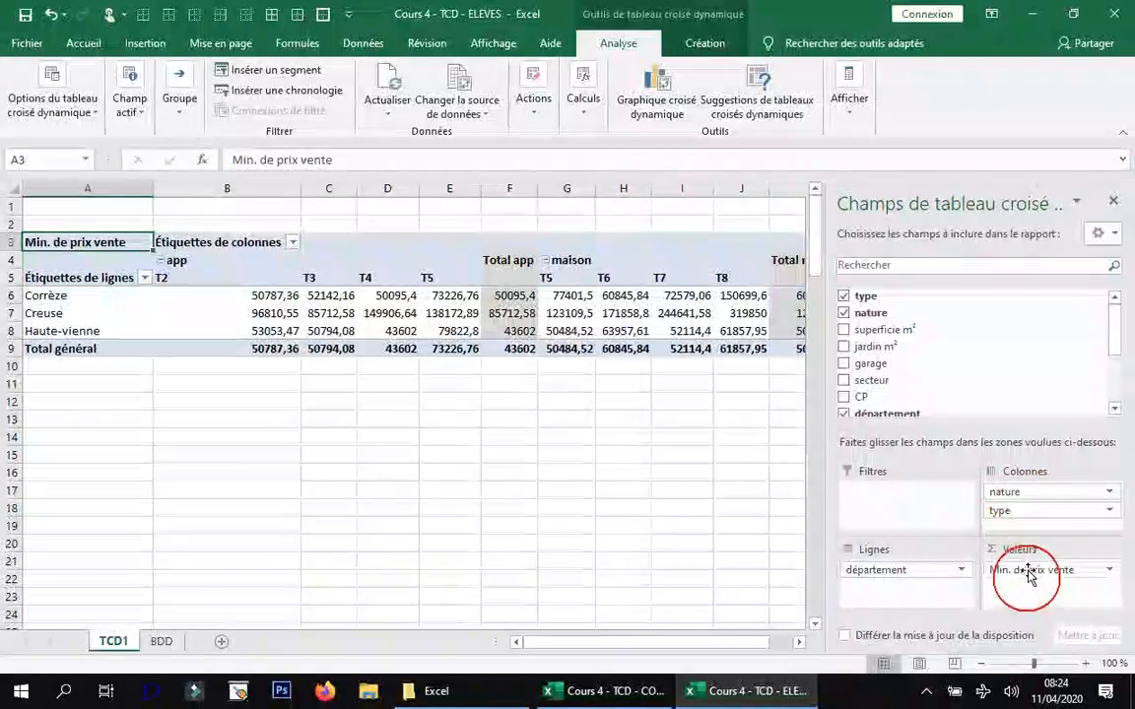
pyautogui.moveTo(1030, 576); pyautogui.dragTo(1012, 382)
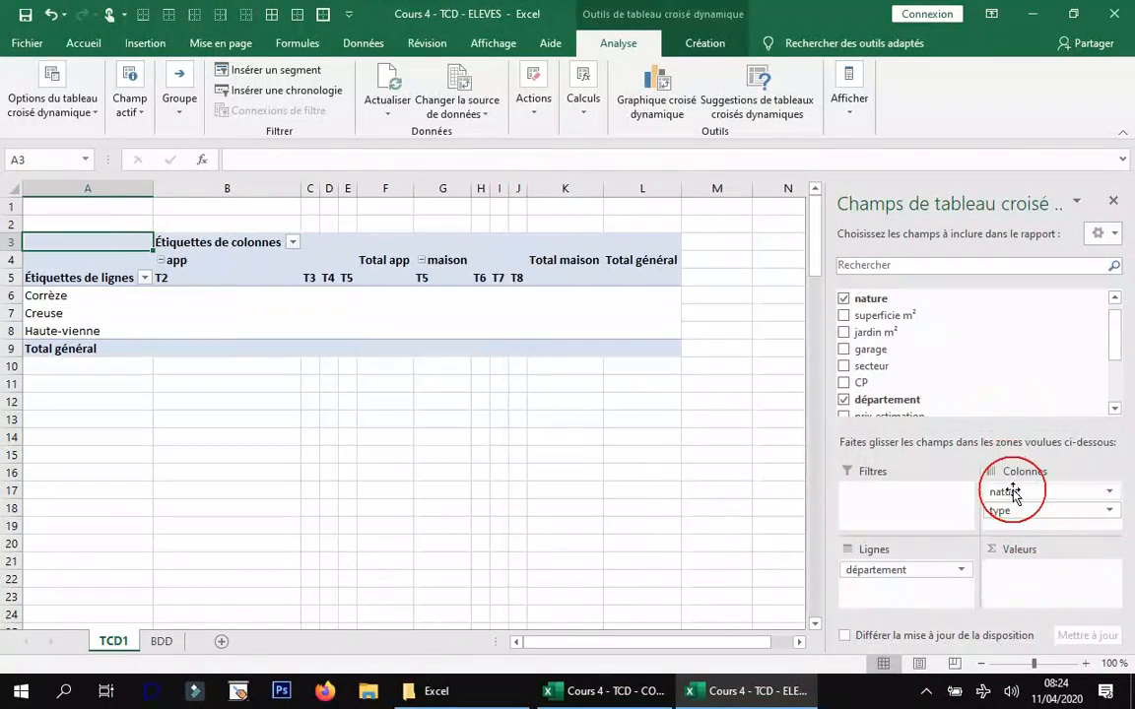
pyautogui.moveTo(1031, 492); pyautogui.dragTo(1016, 366)
pyautogui.moveTo(898, 566); pyautogui.dragTo(941, 353)
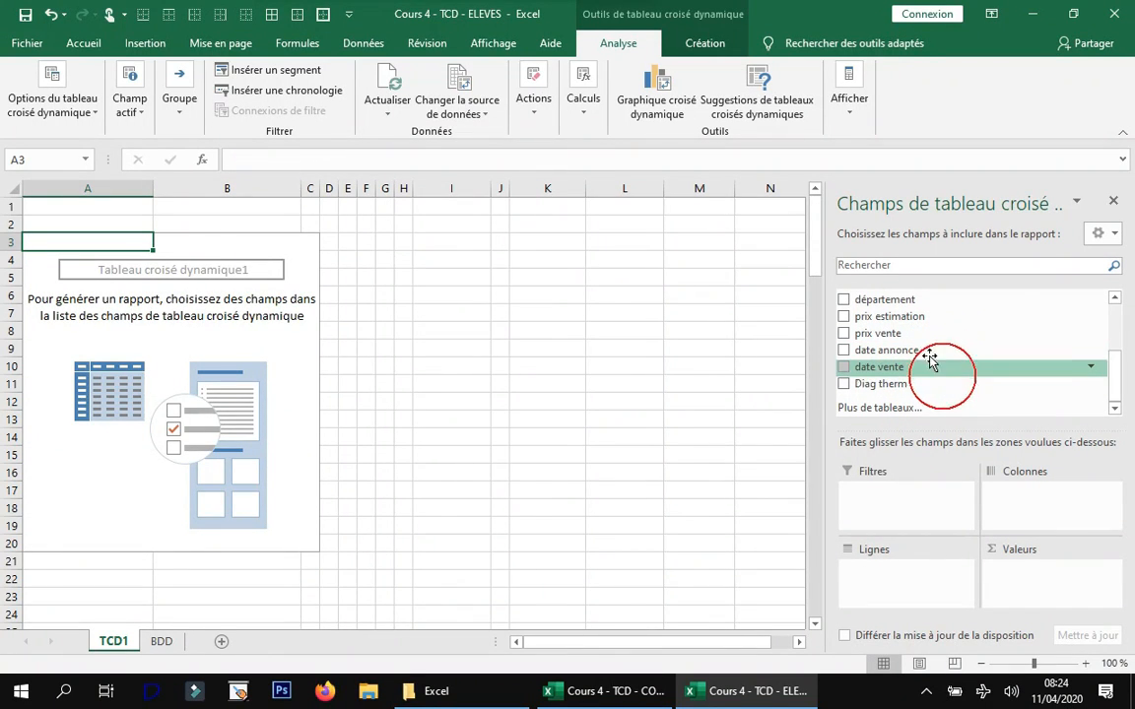
# - Place département in the pivot table's rows and add prix vente twice to the values
pyautogui.moveTo(909, 299); pyautogui.dragTo(911, 562)
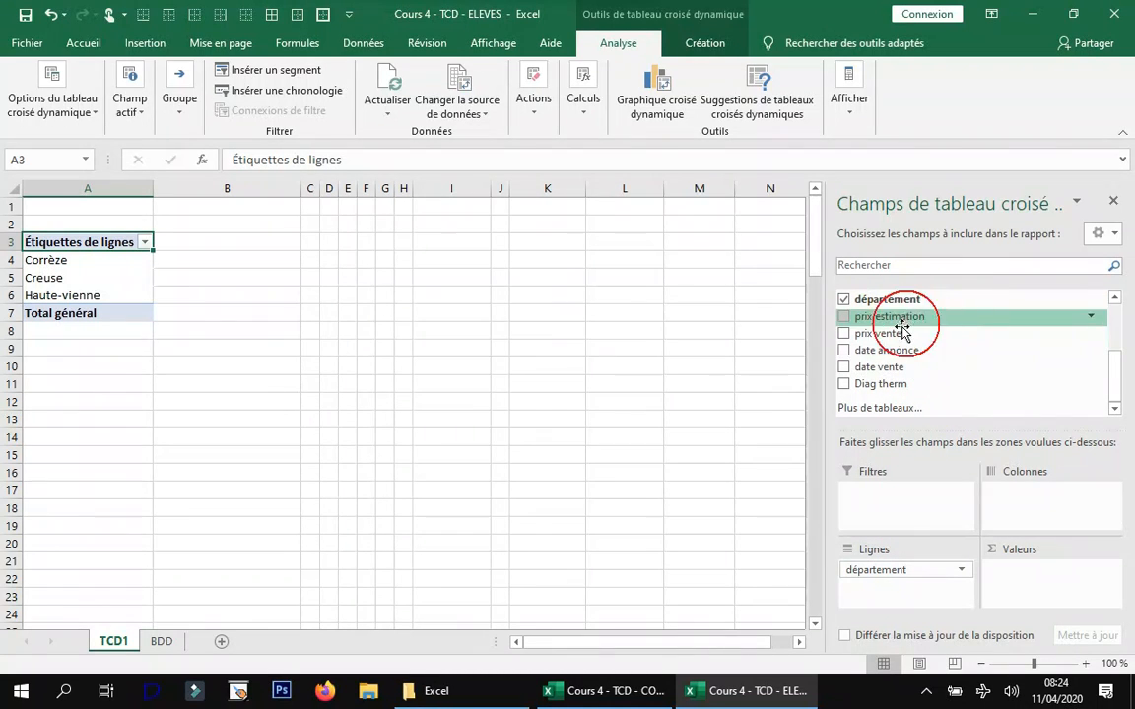
pyautogui.moveTo(886, 333); pyautogui.dragTo(1026, 584)
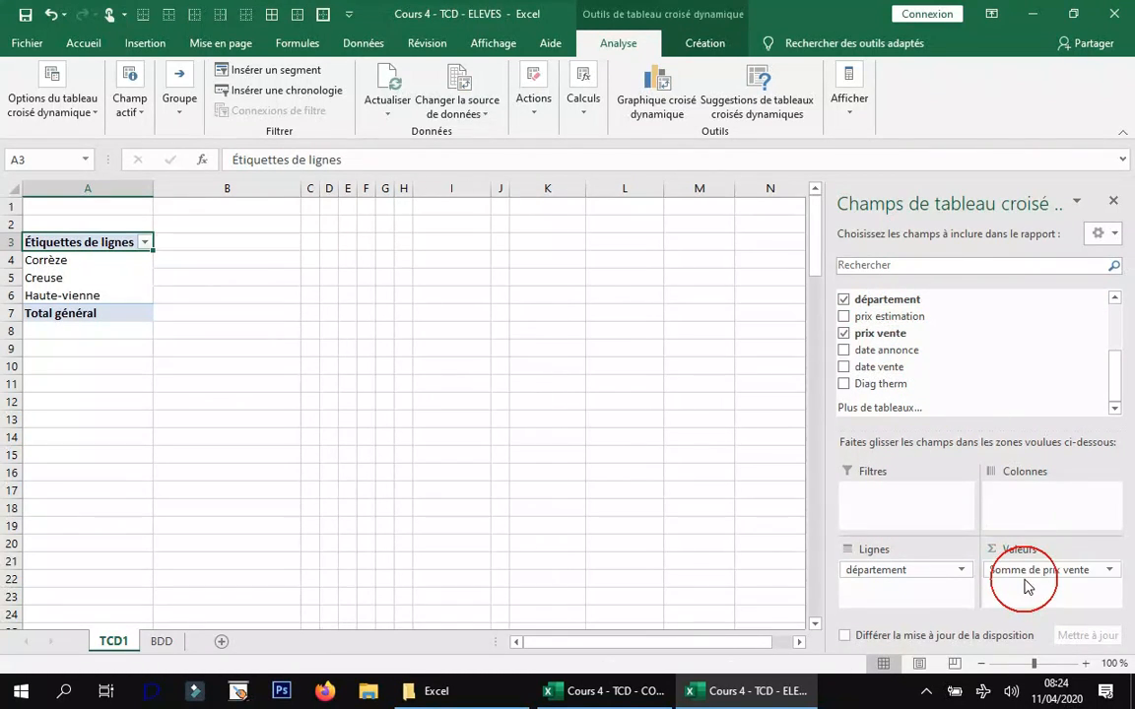
pyautogui.moveTo(896, 333); pyautogui.dragTo(1066, 595)
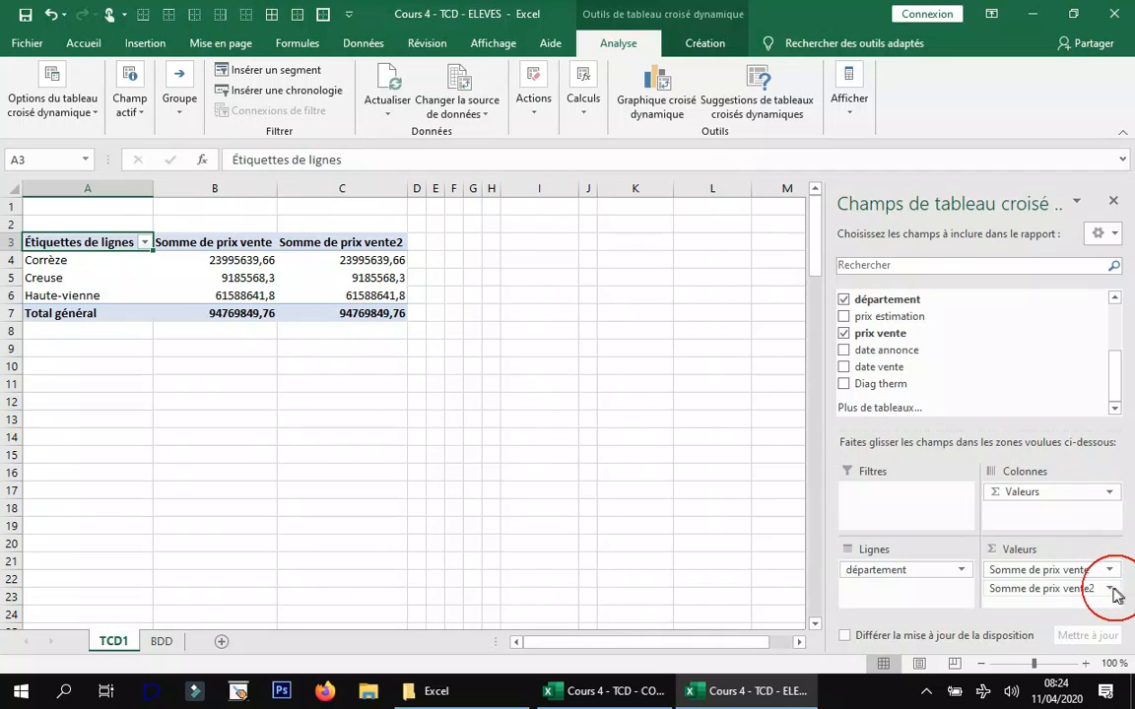
# - Set the second prix vente value field to be summarized by Moyenne
pyautogui.click(1110, 589)
pyautogui.click(1036, 569)
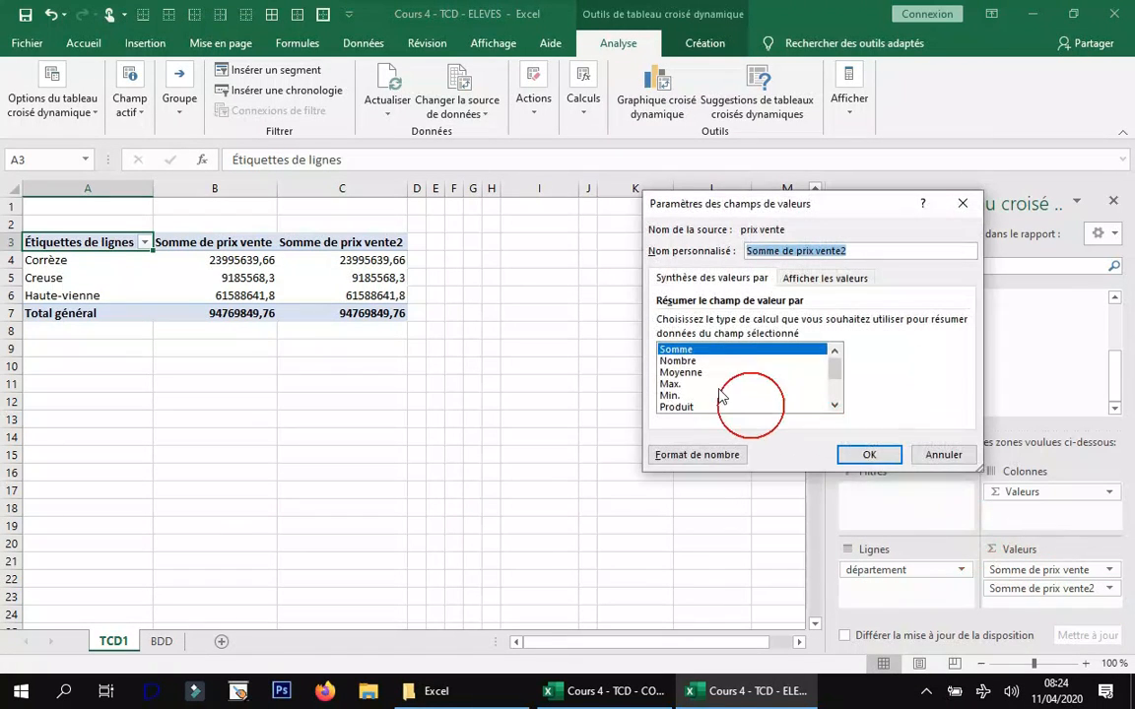
pyautogui.click(684, 373)
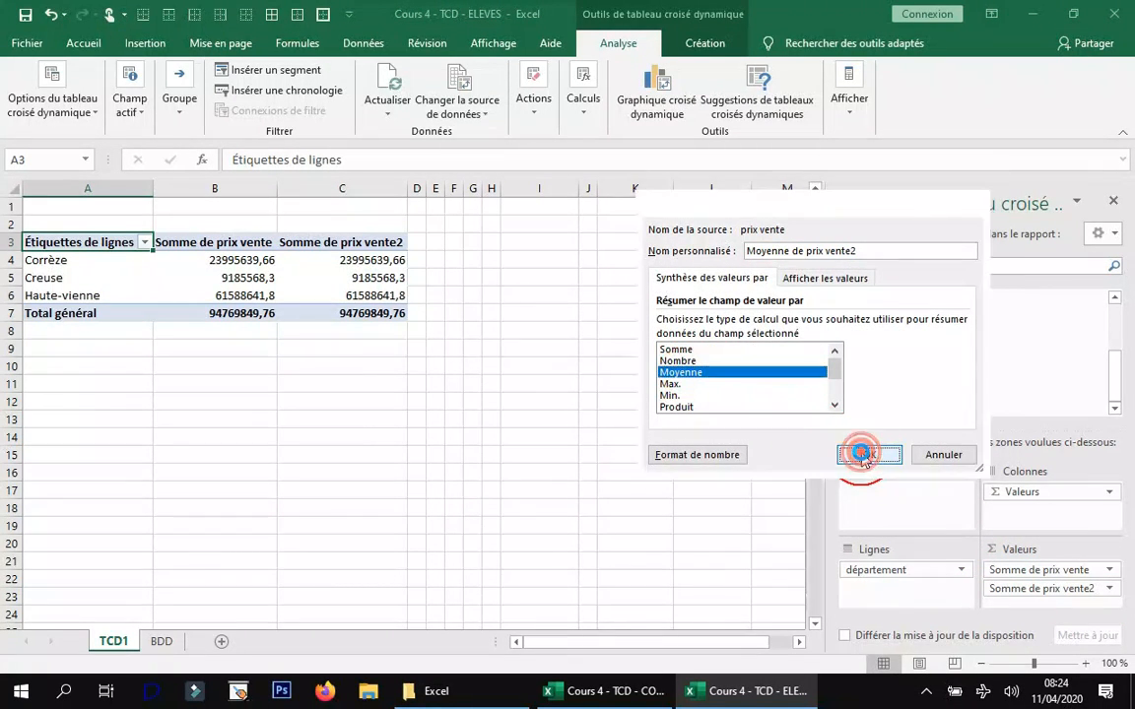
pyautogui.click(867, 454)
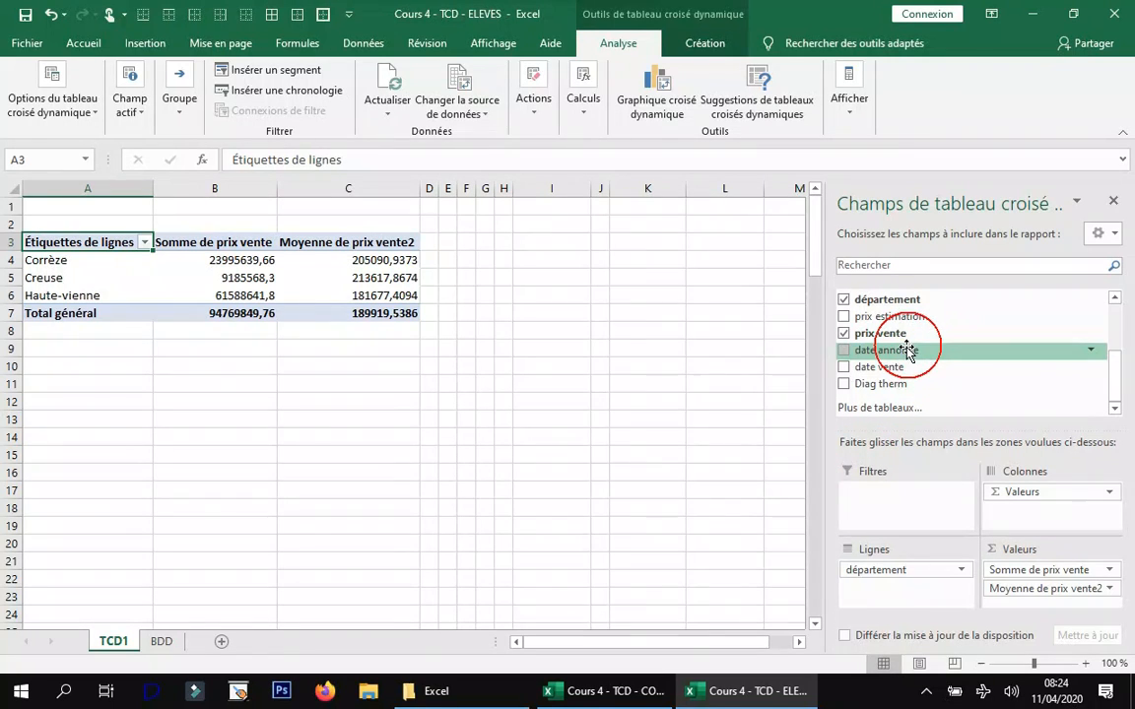
# - Add prix estimation to the values, and try type as an additional column field before removing it
pyautogui.moveTo(896, 317); pyautogui.dragTo(1061, 606)
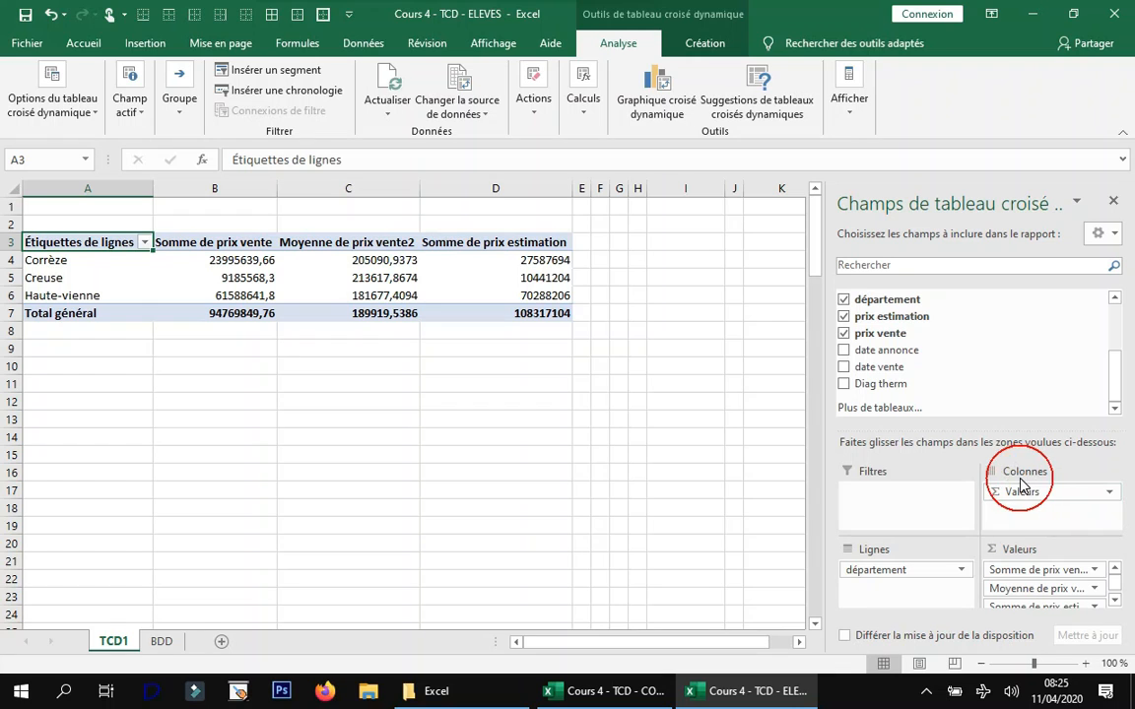
pyautogui.scroll(2, 931, 345)
pyautogui.scroll(1, 891, 315)
pyautogui.moveTo(894, 301); pyautogui.dragTo(1028, 510)
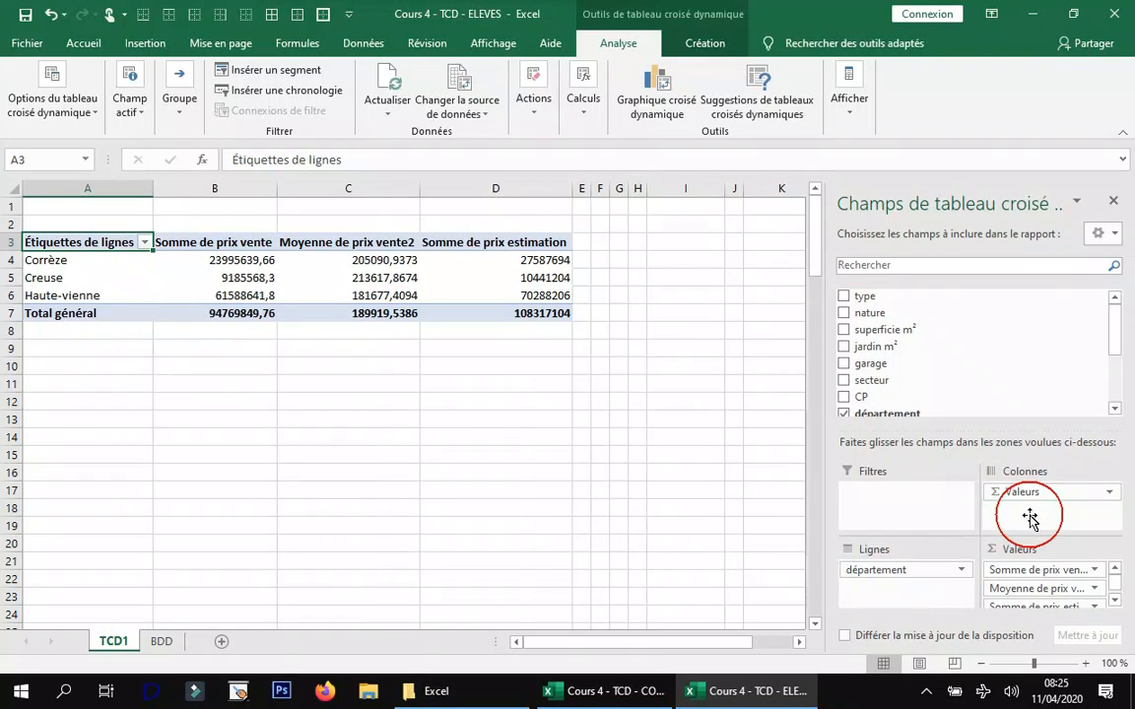
pyautogui.moveTo(541, 641); pyautogui.dragTo(490, 637)
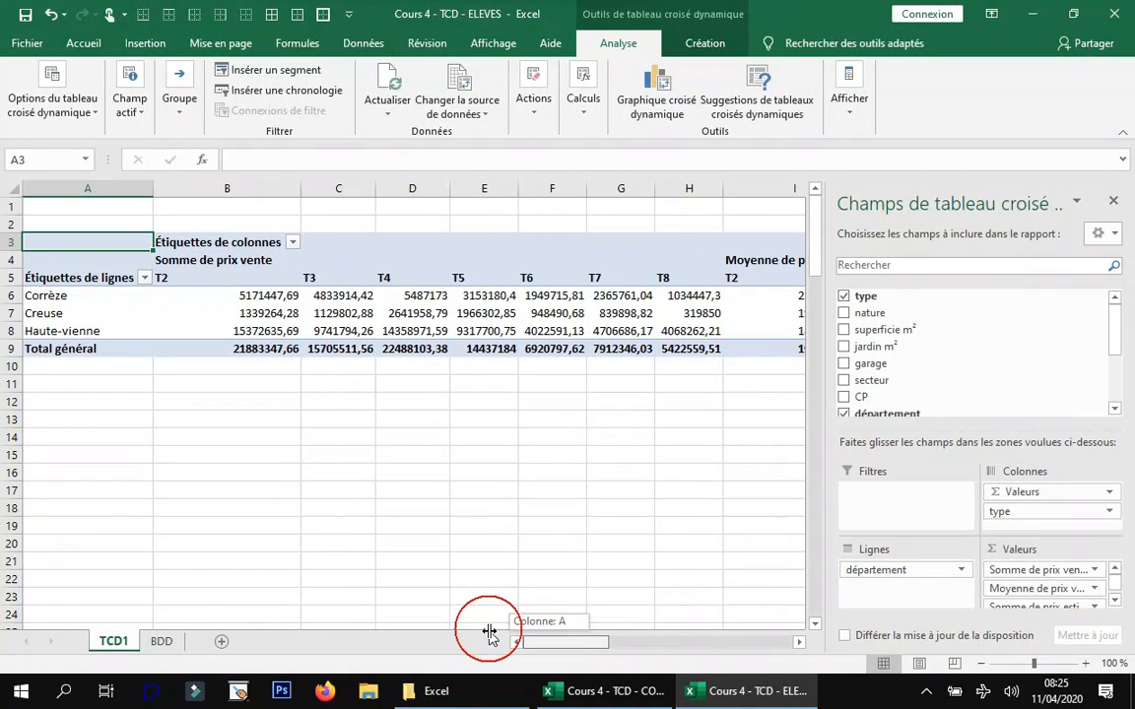
pyautogui.moveTo(1026, 513); pyautogui.dragTo(1015, 360)
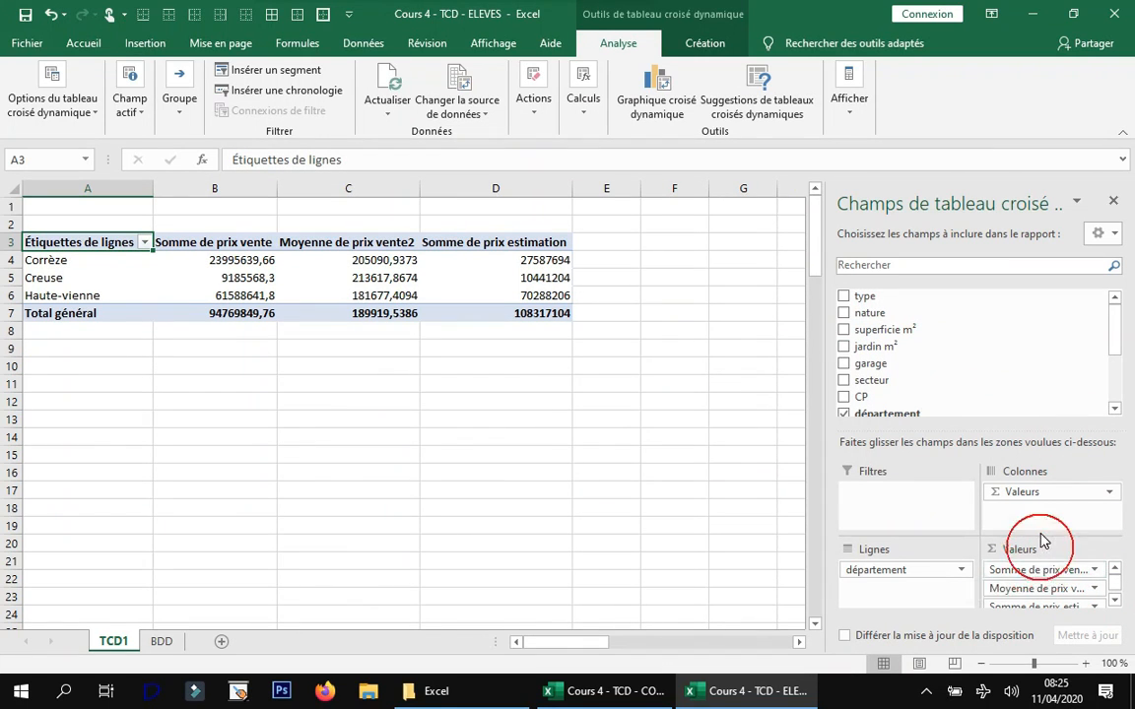
# - Clear département, both prix vente fields and prix estimation from the pivot table
pyautogui.moveTo(1046, 572); pyautogui.dragTo(1020, 364)
pyautogui.moveTo(921, 570); pyautogui.dragTo(967, 382)
pyautogui.moveTo(1018, 577); pyautogui.dragTo(988, 361)
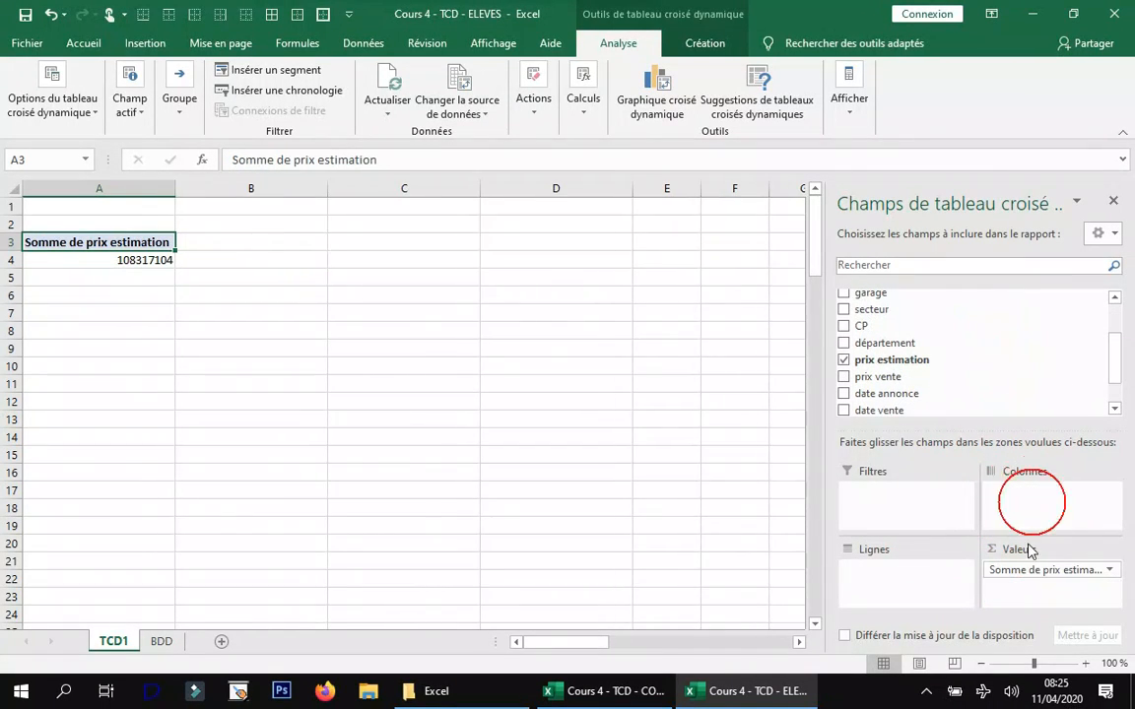
pyautogui.moveTo(1025, 573); pyautogui.dragTo(998, 340)
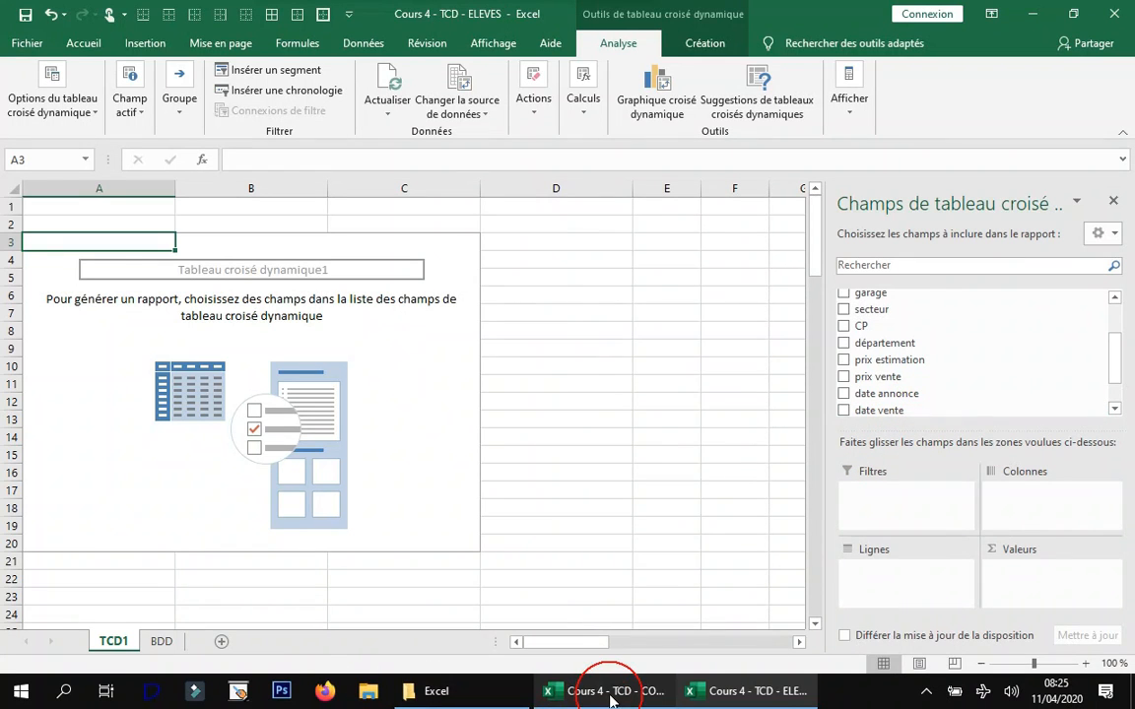
# - Copy the TCD1 to TCD6 exercise instructions from the text box on the BDD sheet
pyautogui.click(162, 643)
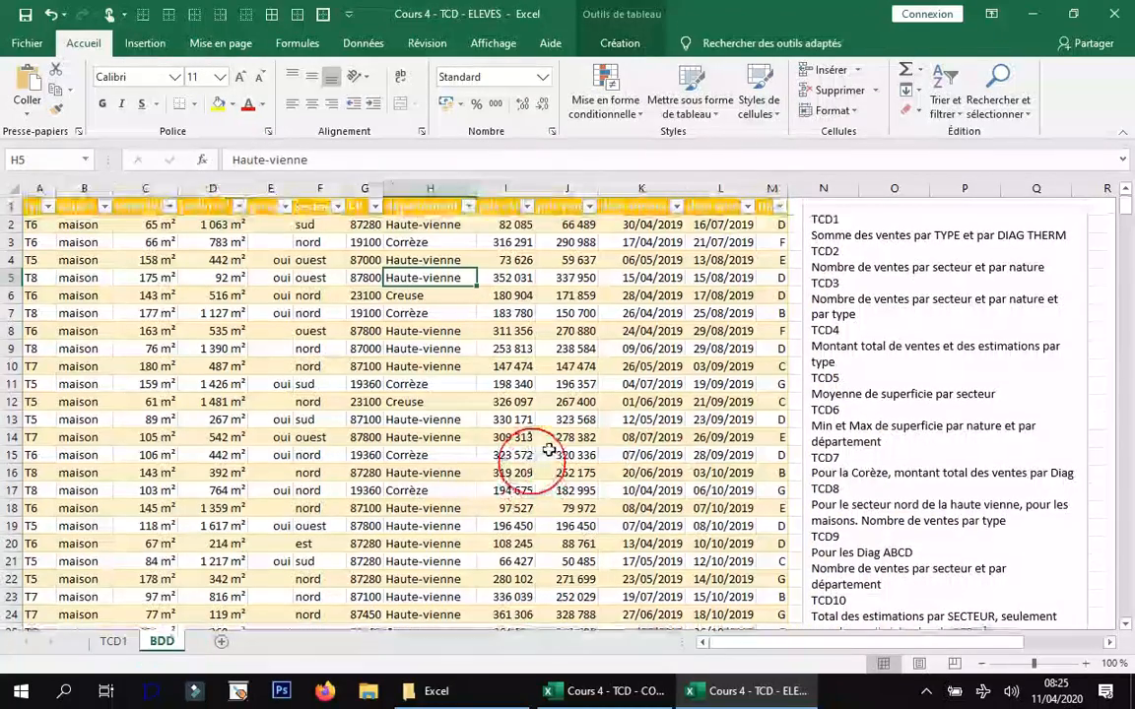
pyautogui.click(845, 234)
pyautogui.moveTo(845, 233); pyautogui.dragTo(911, 446)
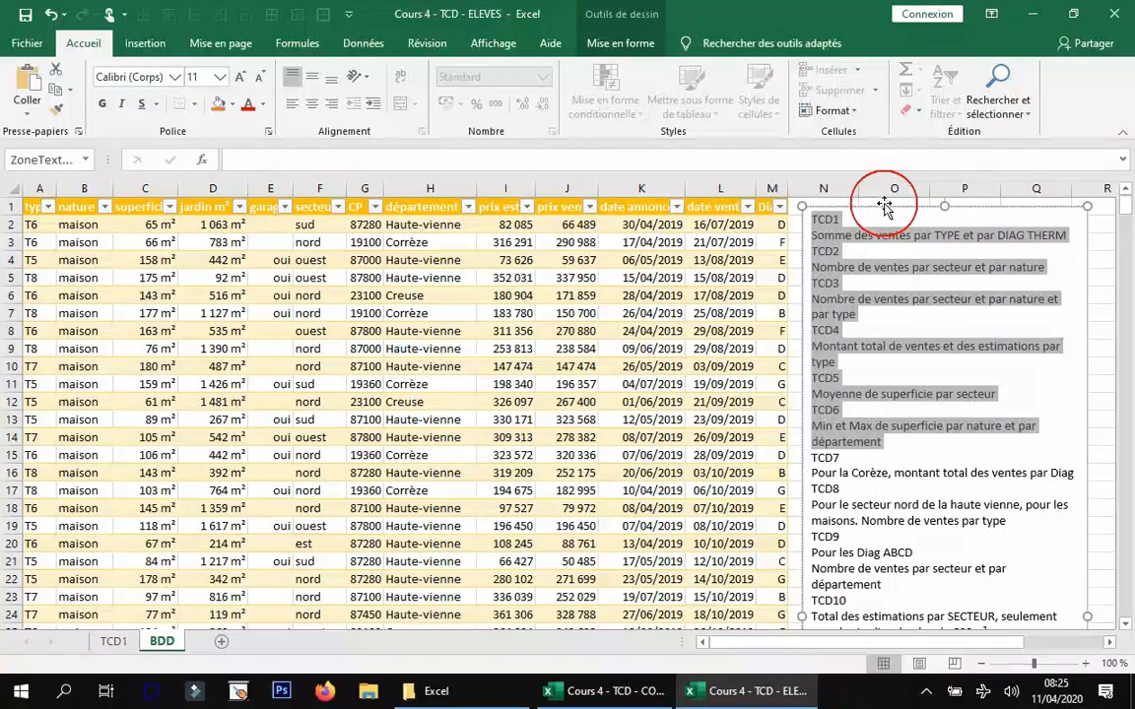
pyautogui.hotkey('ctrl', 'c')
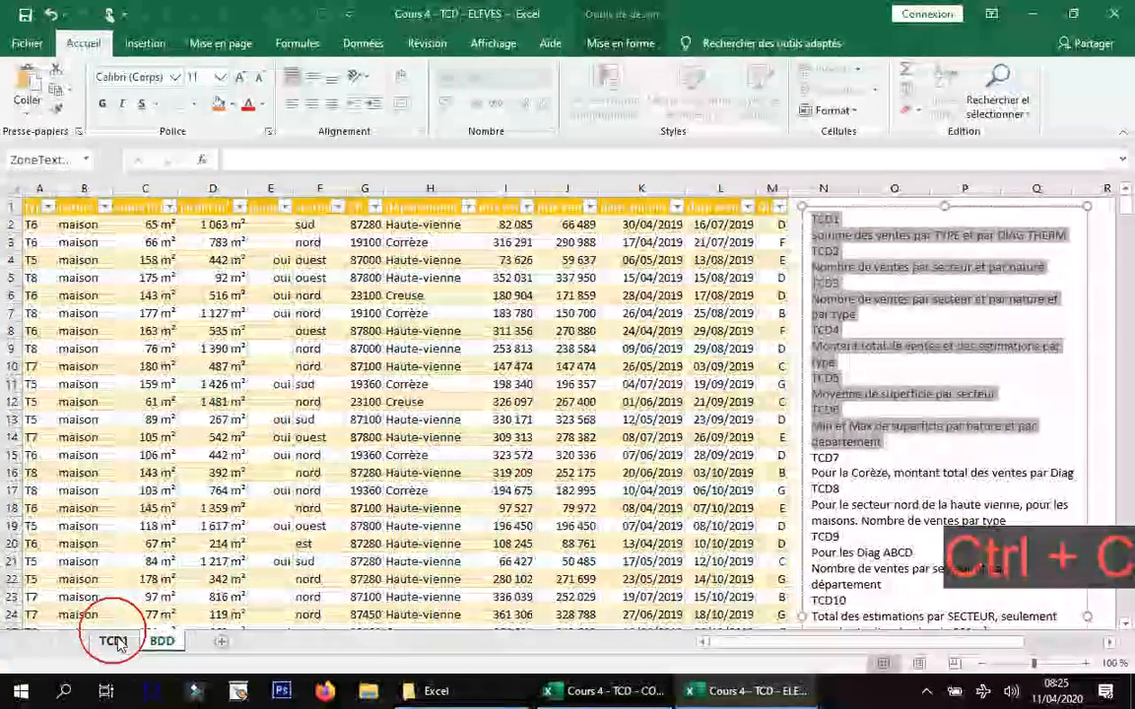
# - Insert a text box beside the empty pivot table on the TCD1 sheet and paste the copied instructions into it
pyautogui.click(115, 642)
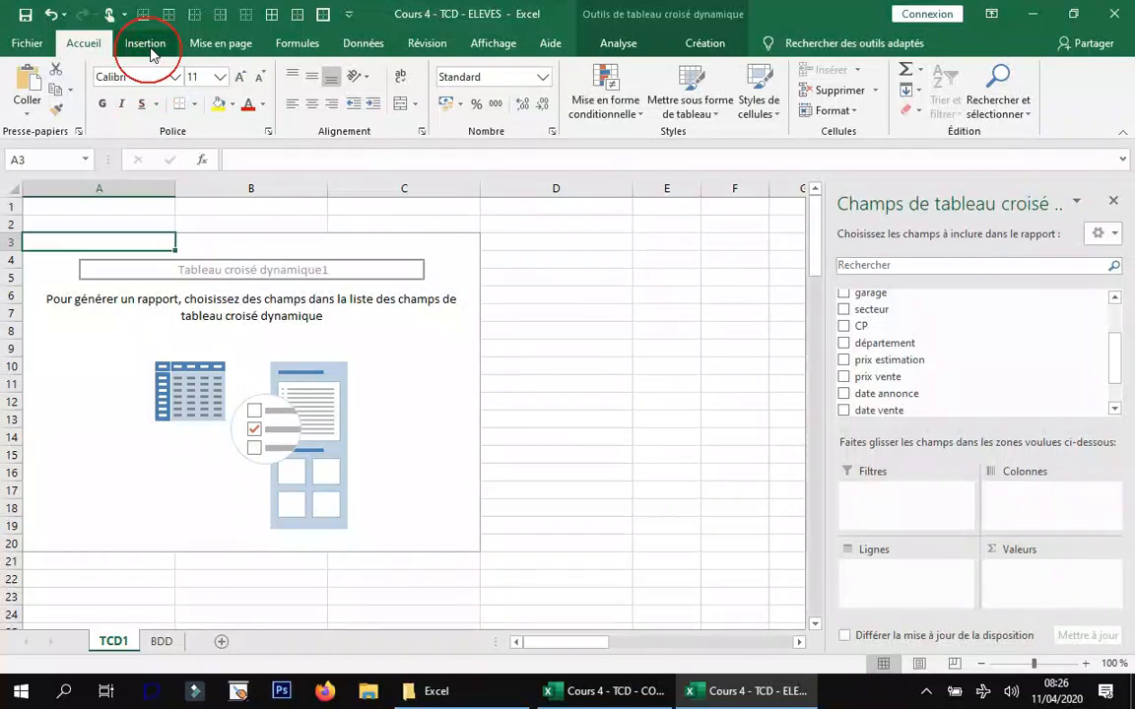
pyautogui.click(152, 47)
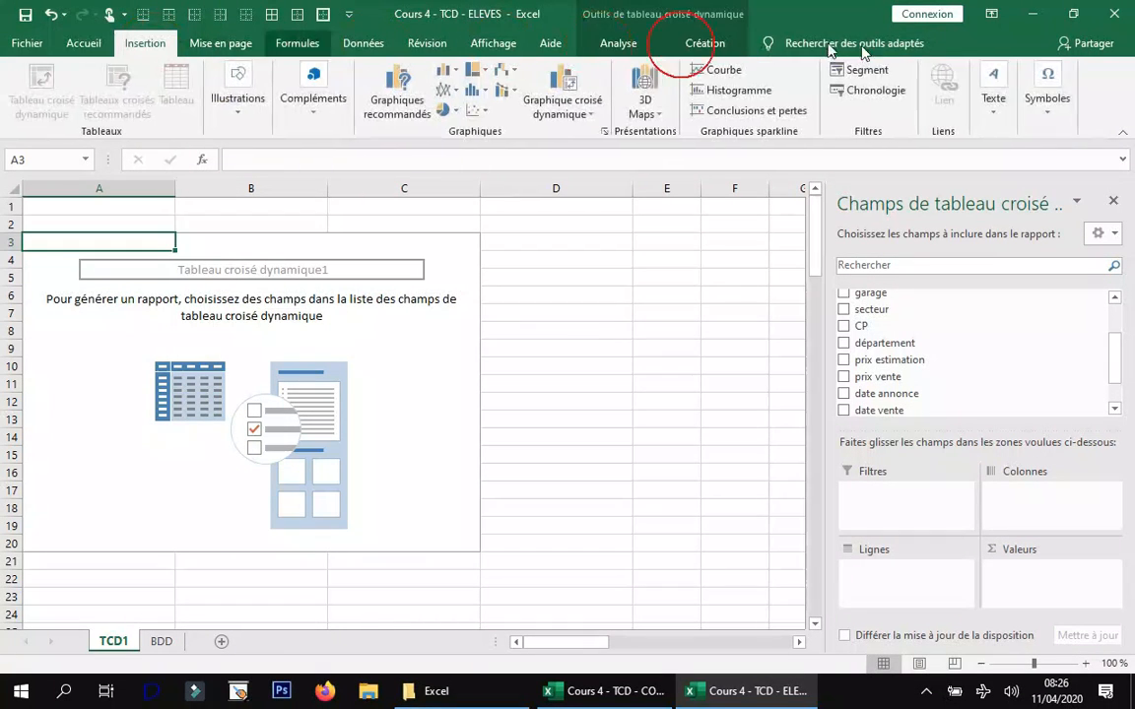
pyautogui.click(985, 98)
pyautogui.click(927, 157)
pyautogui.moveTo(543, 225)
pyautogui.mouseDown()
pyautogui.moveTo(777, 386)
pyautogui.moveTo(777, 431)
pyautogui.mouseUp()
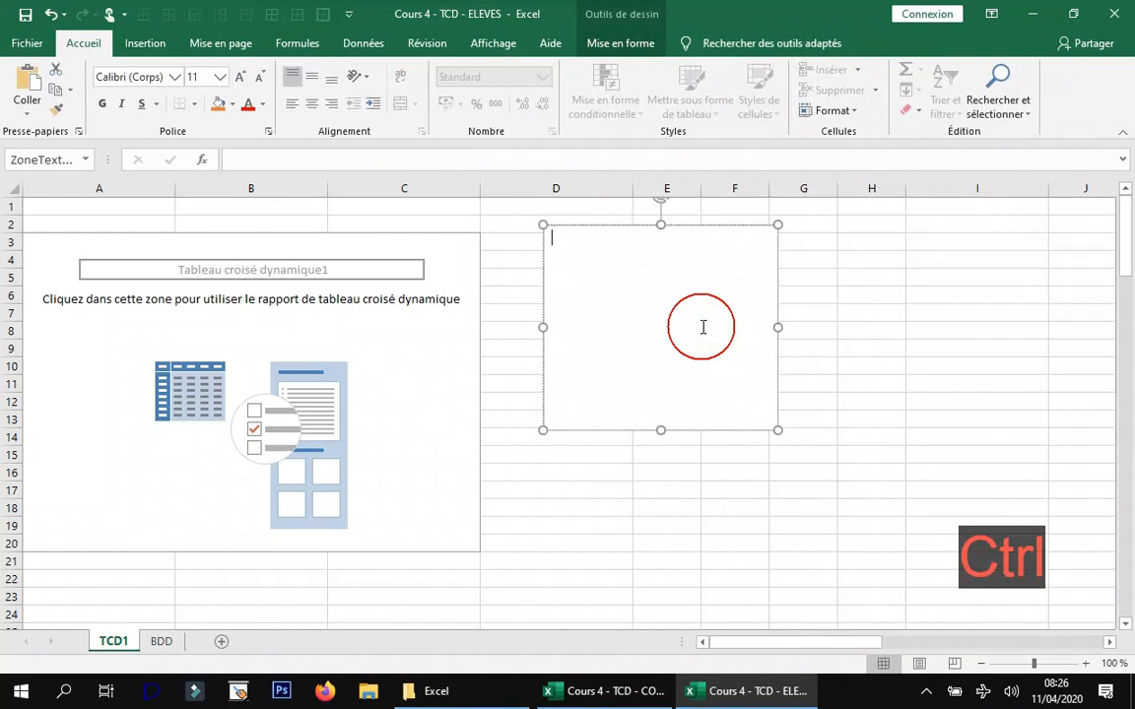
pyautogui.hotkey('ctrl', 'v')
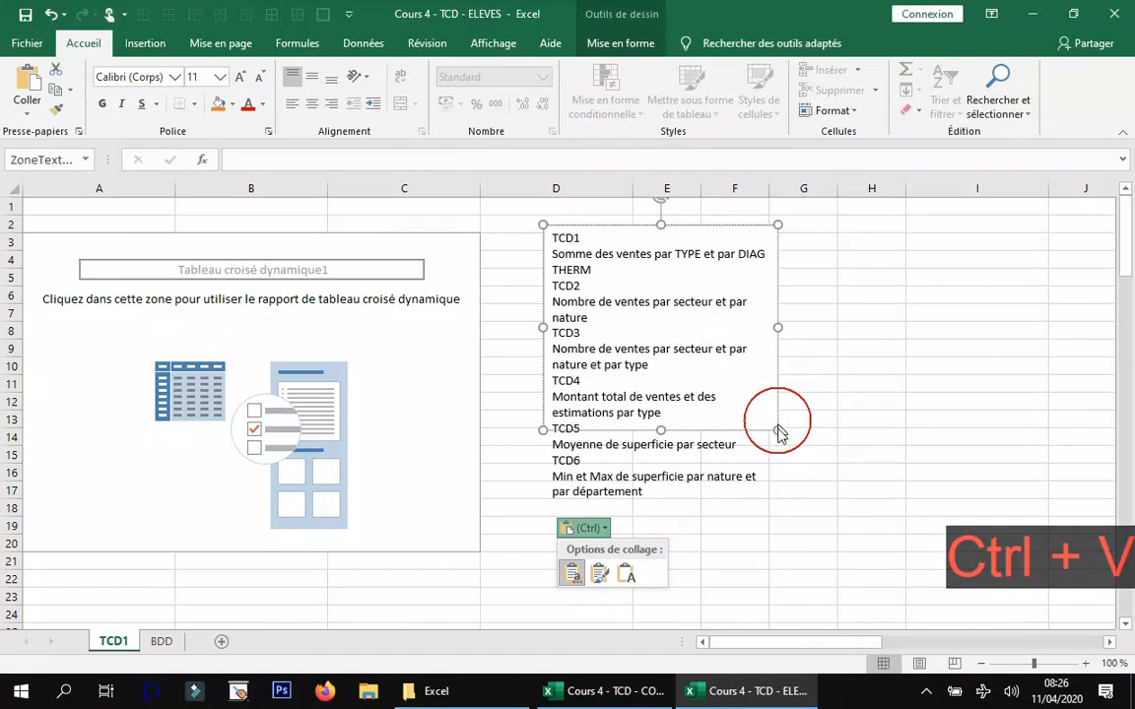
# - Widen the instructions text box until all its text fits inside, and move it next to the pivot table area
pyautogui.click(779, 333)
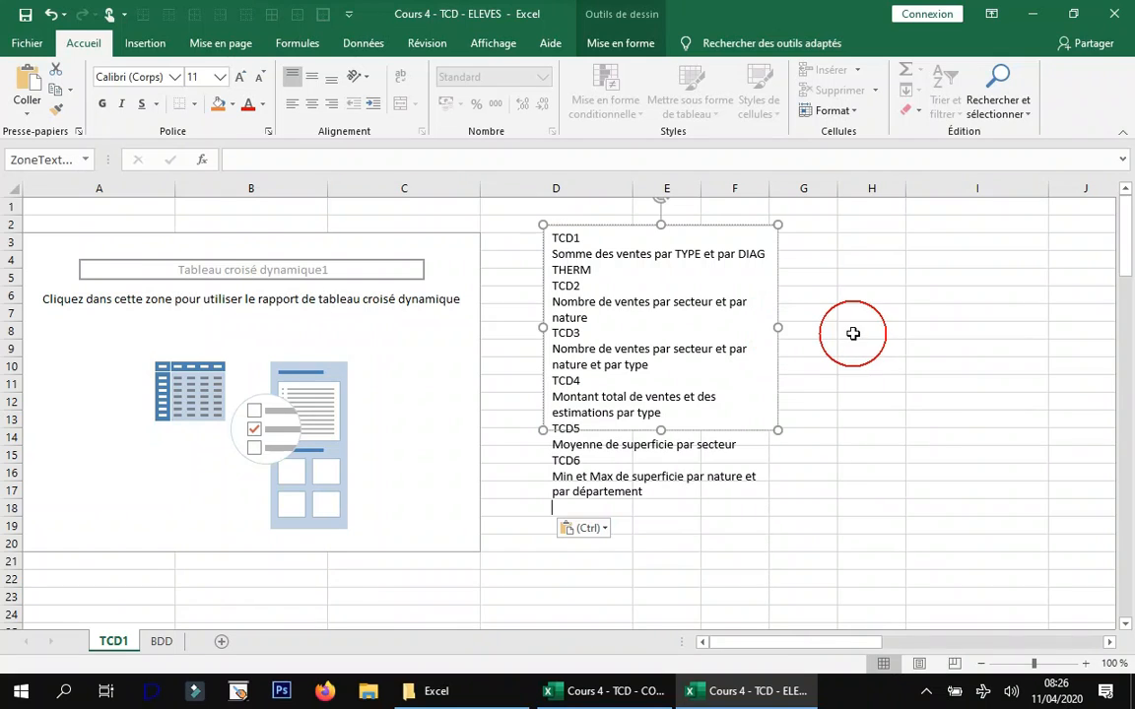
pyautogui.moveTo(788, 327); pyautogui.dragTo(940, 326)
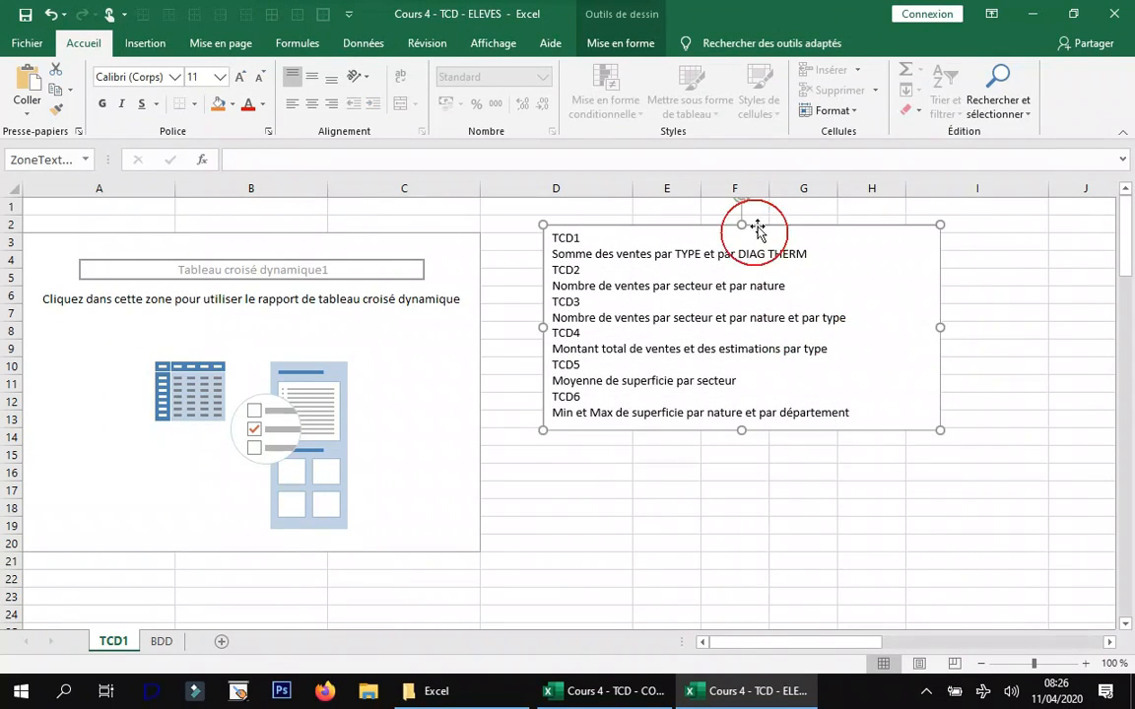
pyautogui.moveTo(771, 225); pyautogui.dragTo(716, 213)
# - Build the TCD1 pivot table with type in rows, Diag therm in columns and the sum of prix vente as values
pyautogui.click(395, 325)
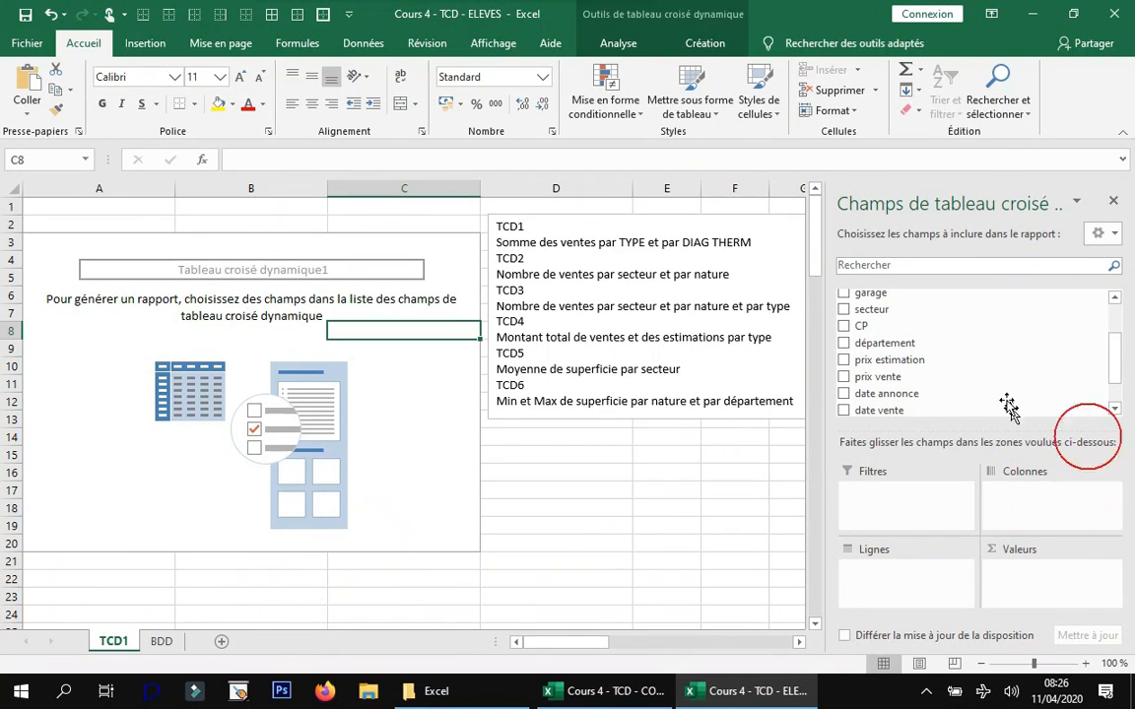
pyautogui.scroll(2, 932, 340)
pyautogui.moveTo(912, 298); pyautogui.dragTo(919, 562)
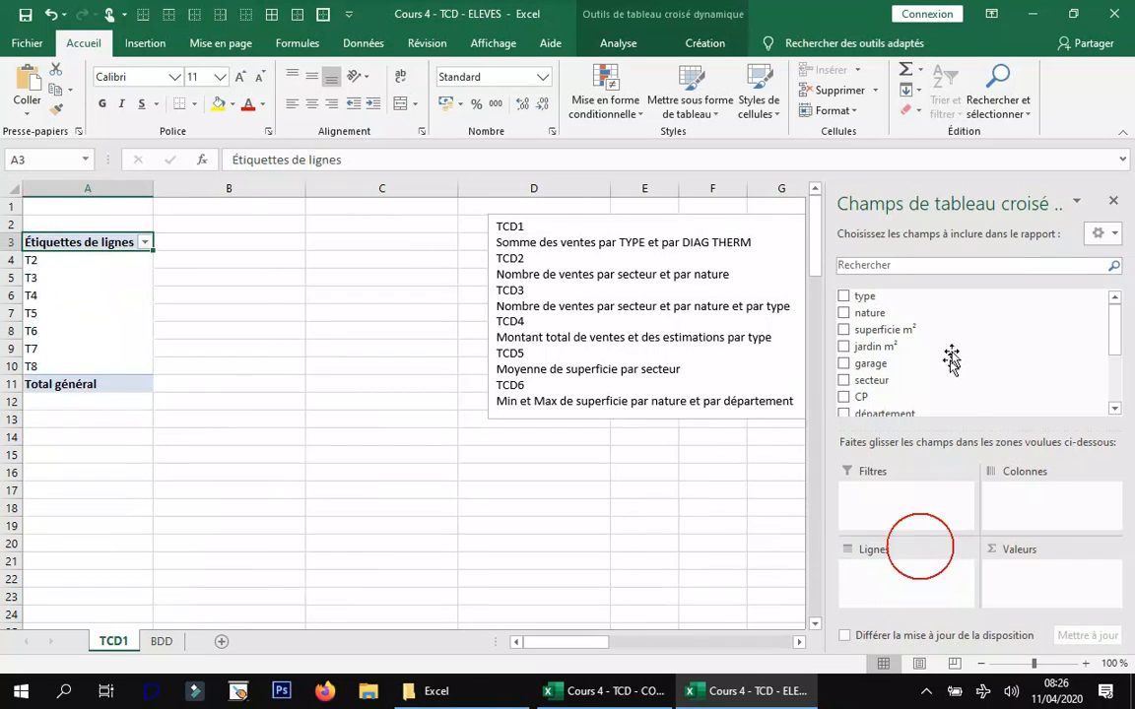
pyautogui.scroll(-3, 950, 355)
pyautogui.moveTo(912, 383); pyautogui.dragTo(1028, 503)
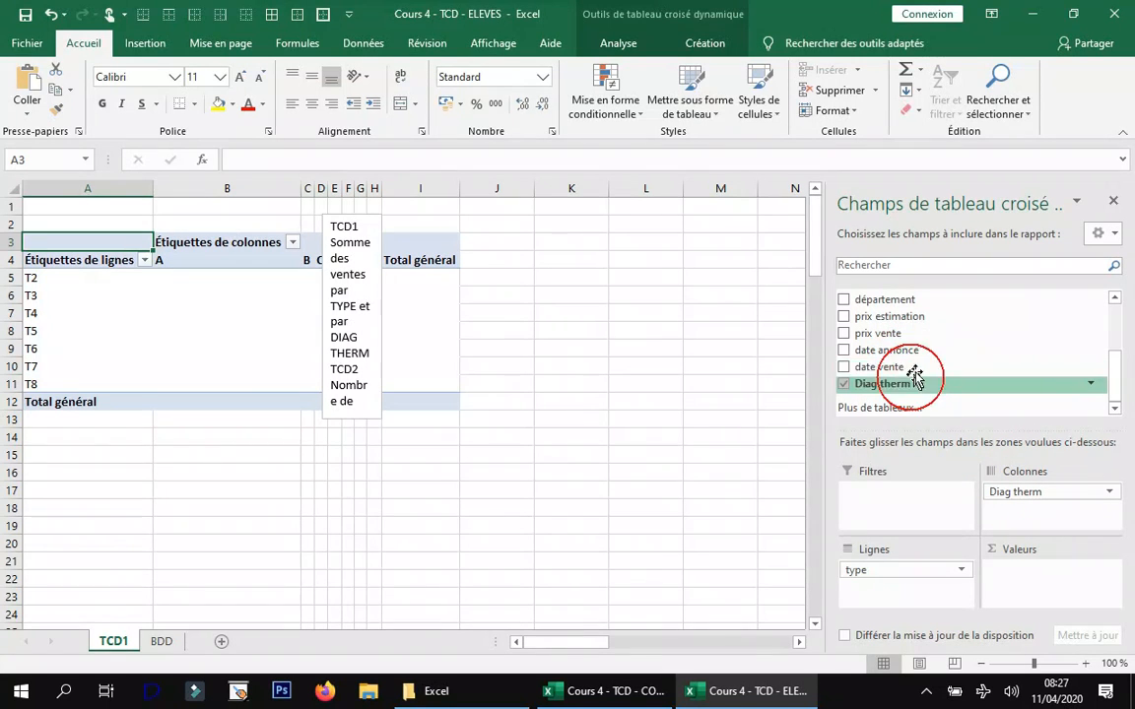
pyautogui.moveTo(899, 332); pyautogui.dragTo(1059, 577)
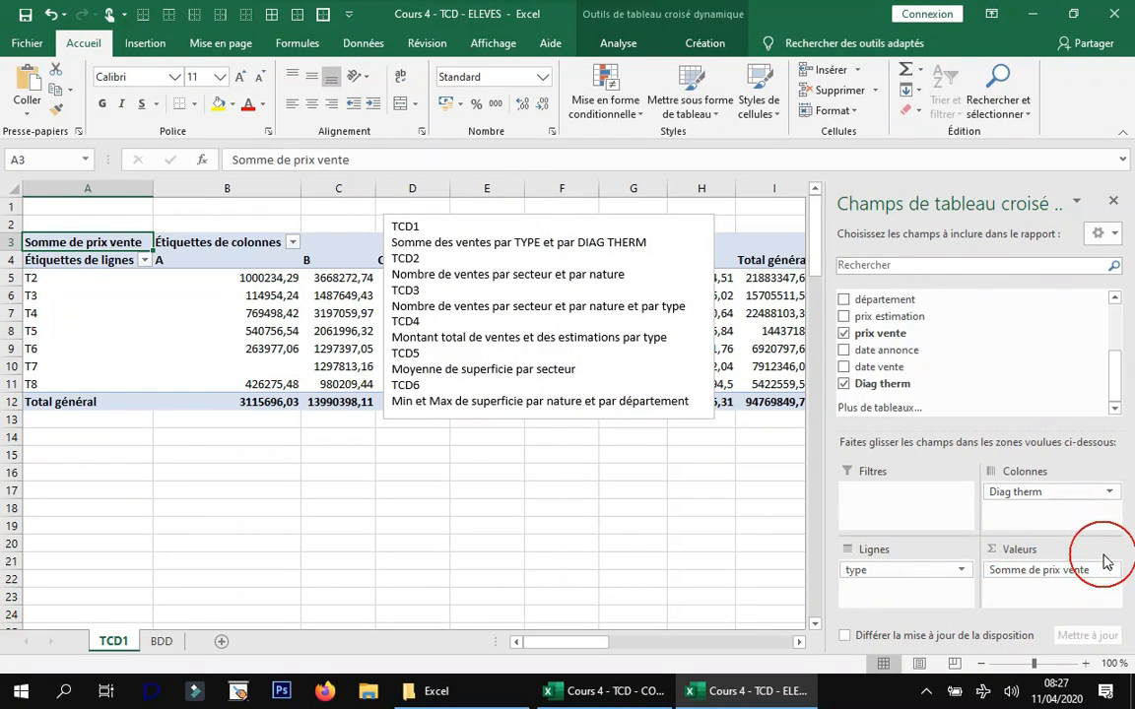
# - Move the instructions text box below the pivot table and reselect a cell in the table
pyautogui.click(651, 223)
pyautogui.moveTo(650, 223); pyautogui.dragTo(502, 418)
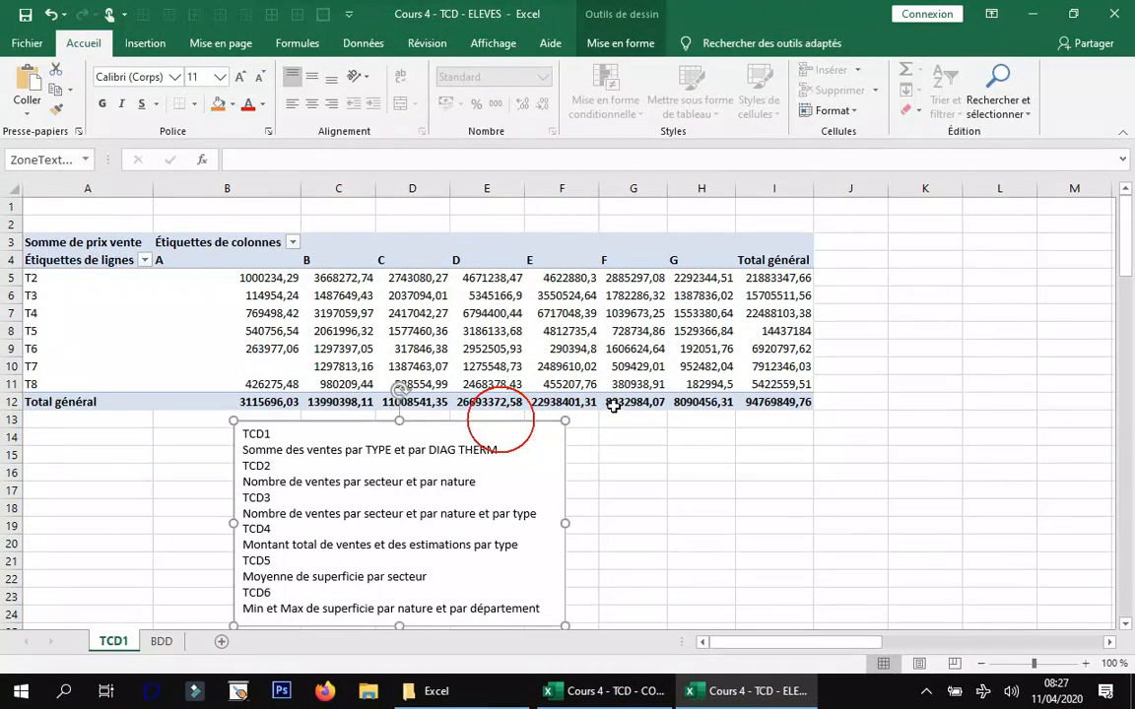
pyautogui.click(611, 272)
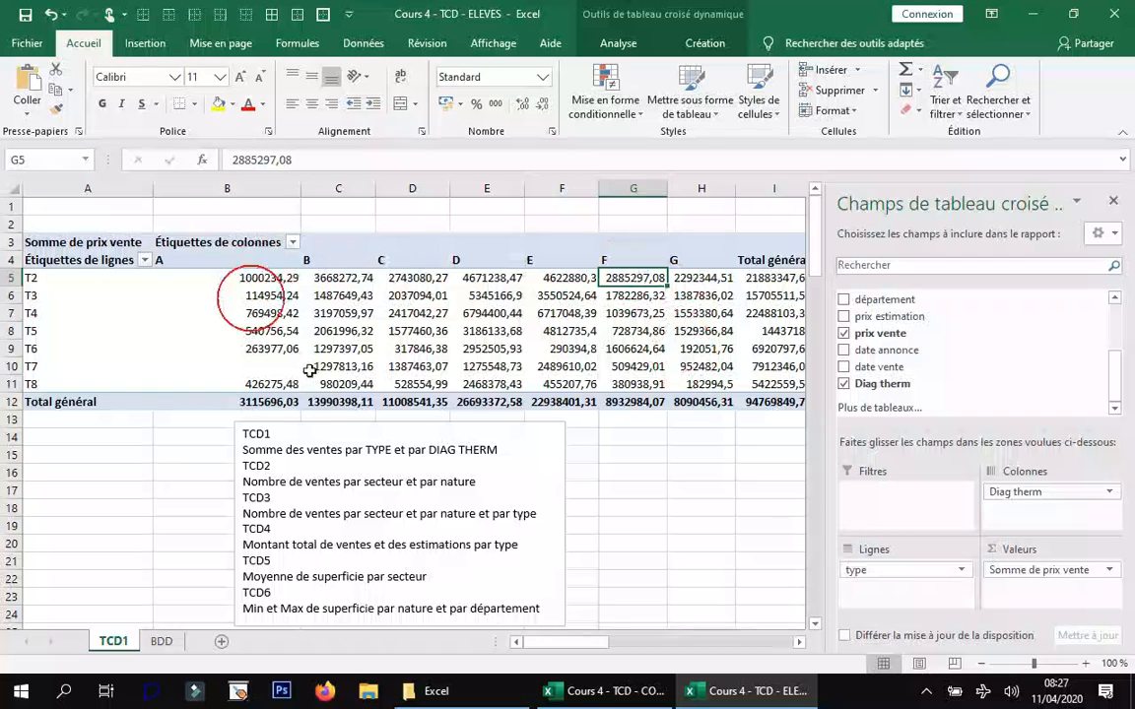
pyautogui.moveTo(478, 340)
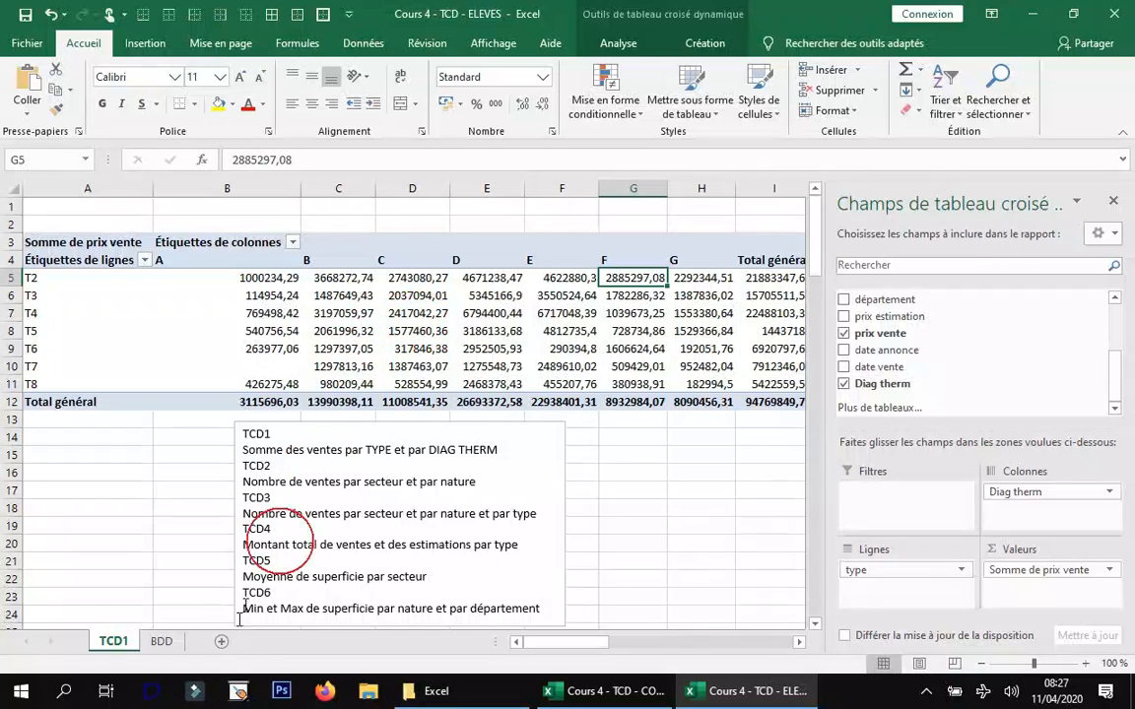
# - Create a second pivot table from TAB_immo on a new worksheet
pyautogui.click(162, 642)
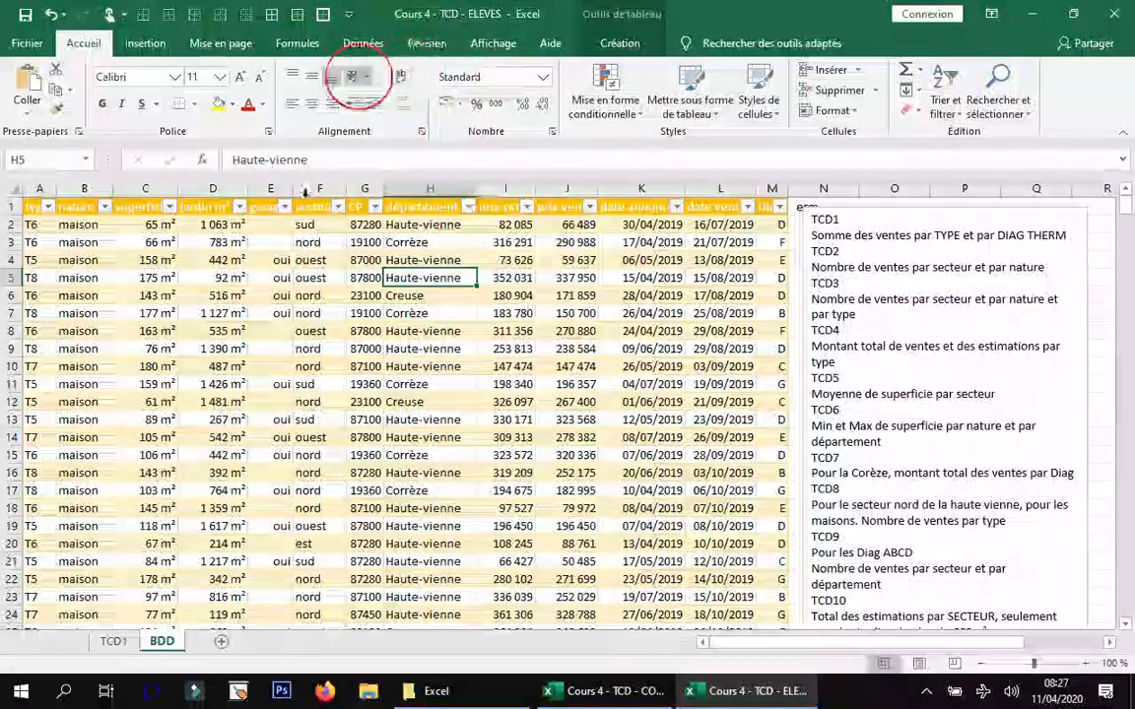
pyautogui.click(145, 43)
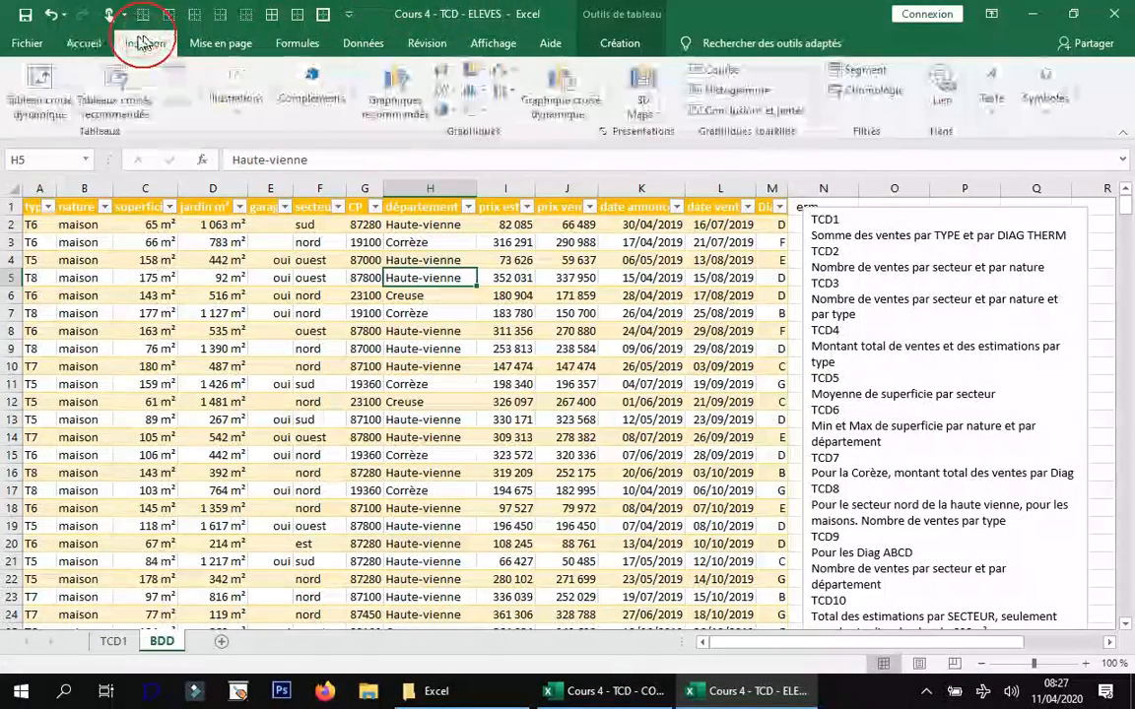
pyautogui.click(45, 108)
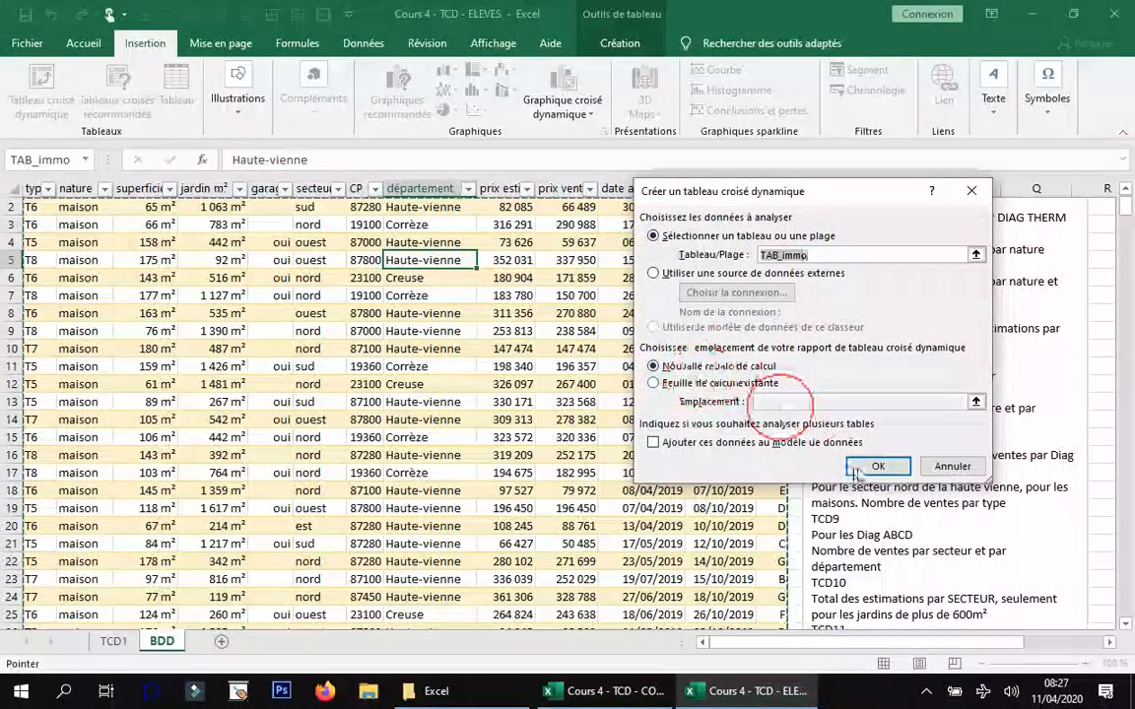
pyautogui.click(876, 465)
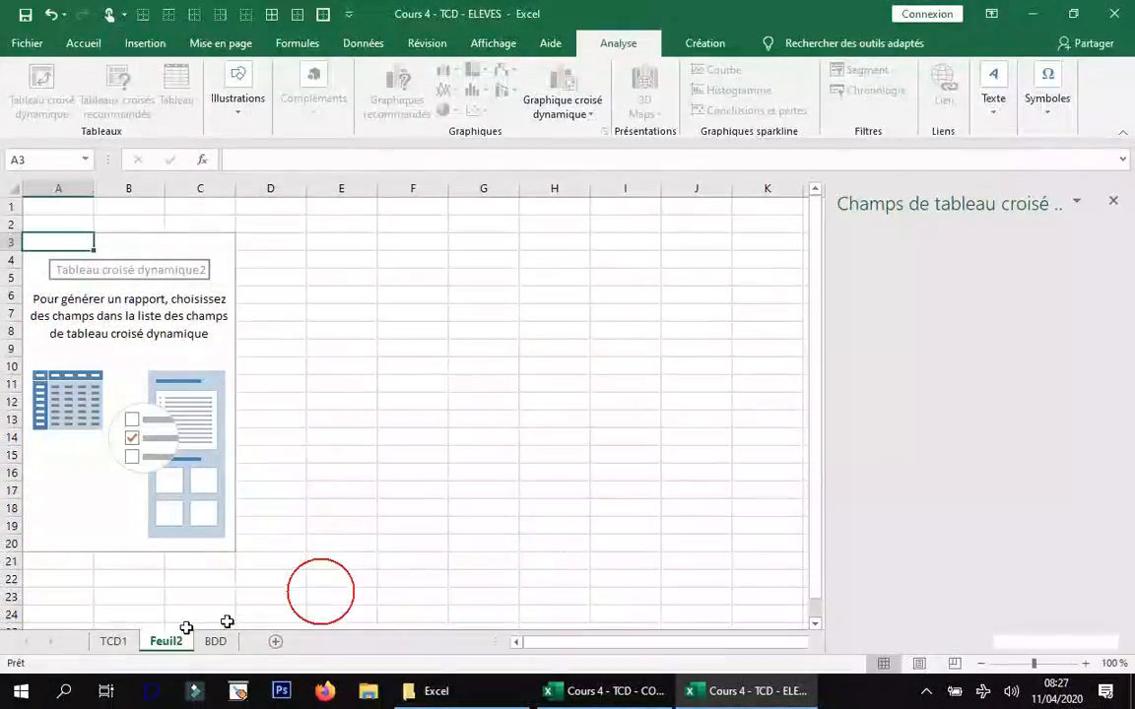
# - Rename the new pivot table's worksheet as TCD2
pyautogui.rightClick(164, 640)
pyautogui.click(214, 474)
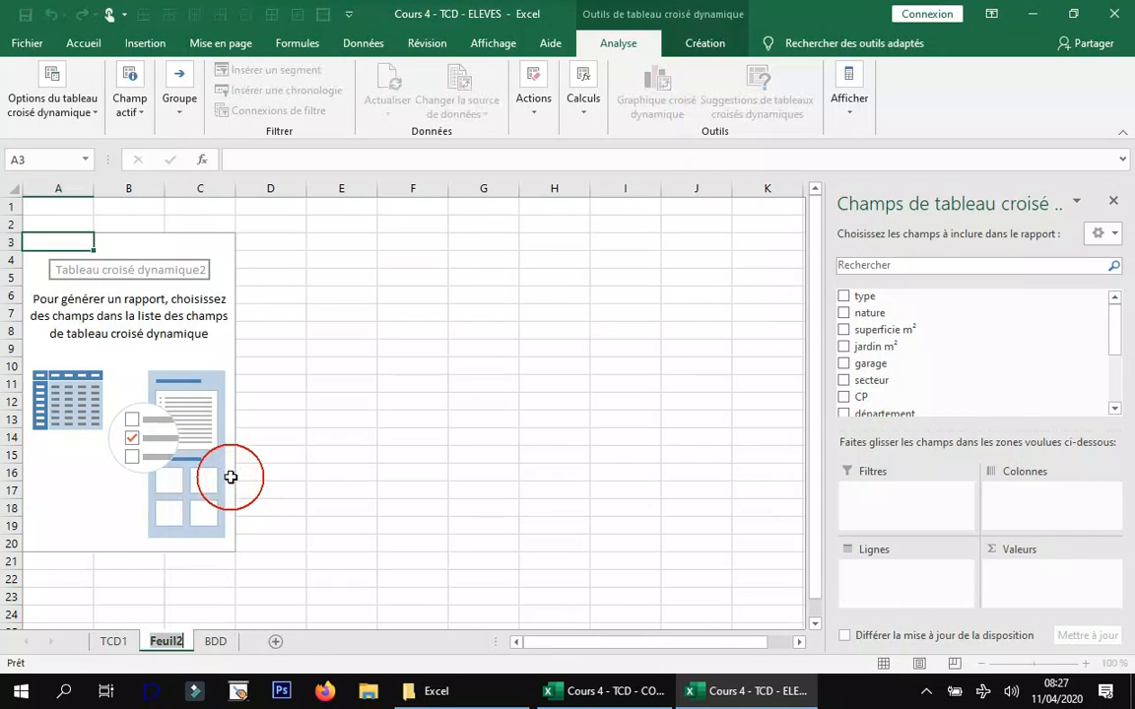
pyautogui.write('TCD2')
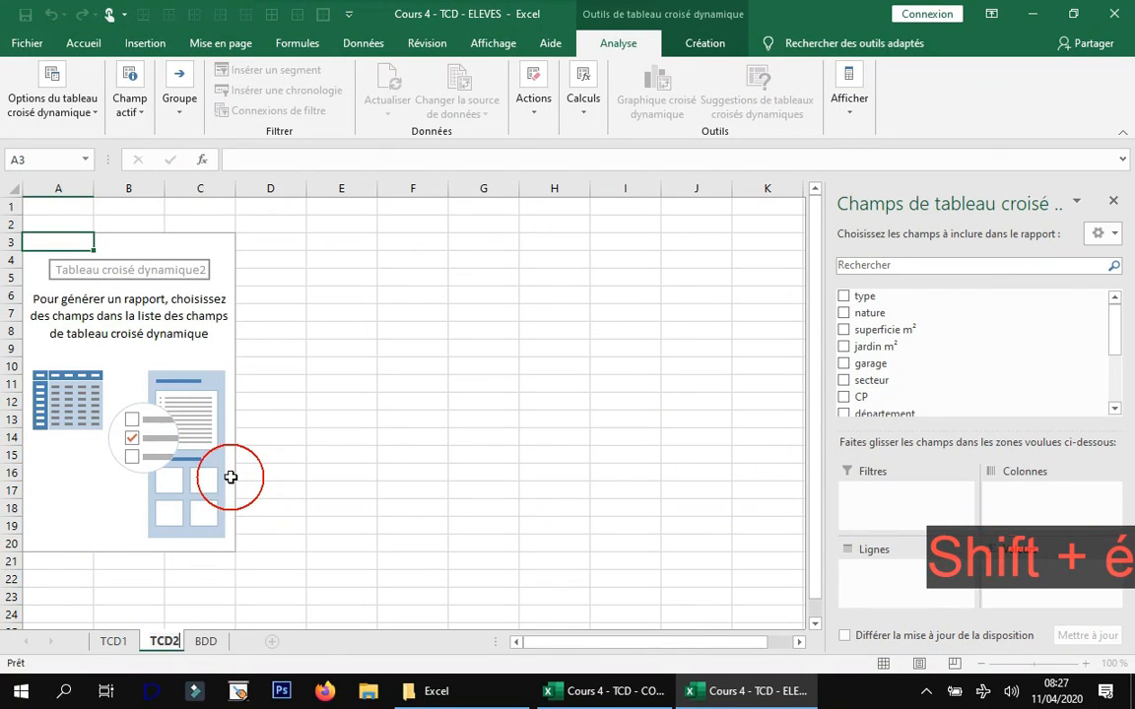
pyautogui.click(132, 349)
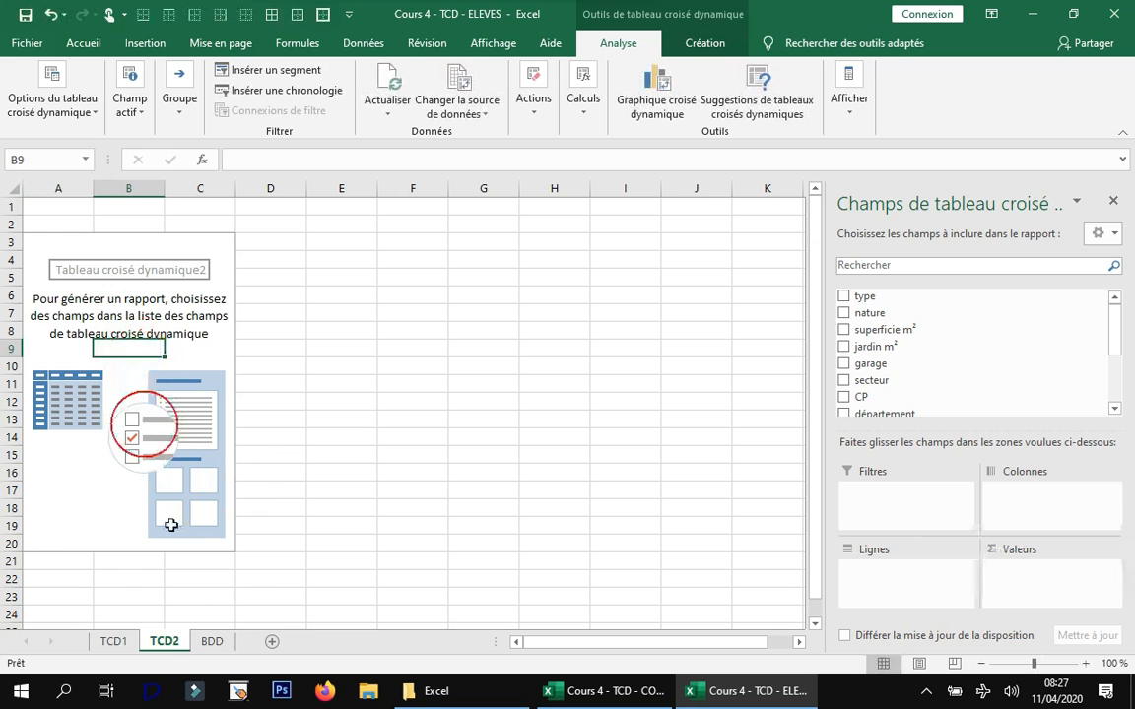
pyautogui.click(338, 405)
pyautogui.write('TCD1 Somme des ventes par TYPE et par DIAG THERM TCD2 Nombre de ventes par secteur et par nature TCD3 Nombre de ventes par secteur et par nature et par type TCD4 Montant total de ventes et des estimations par type TCD5 Moyenne de superficie par secteur TCD6 Min et Max de superficie par nature et par département')
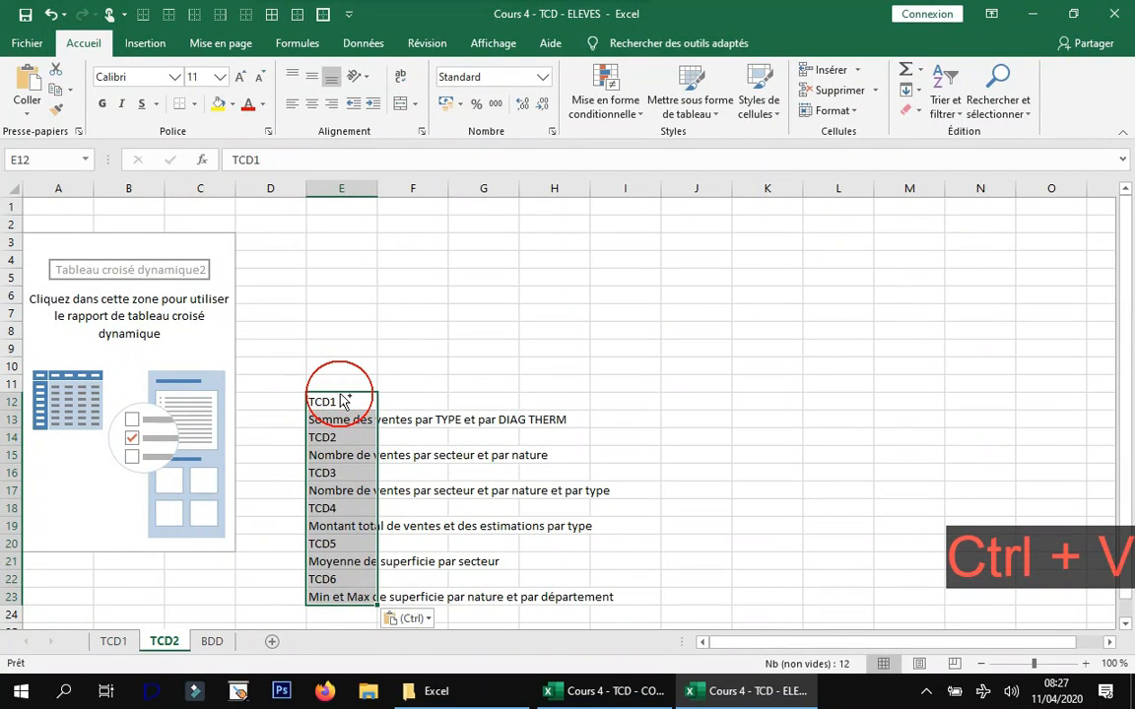
pyautogui.hotkey('ctrl', 'z')
# - Copy the instructions text box from the TCD1 sheet to the TCD2 sheet and place it beside the empty pivot table
pyautogui.click(114, 641)
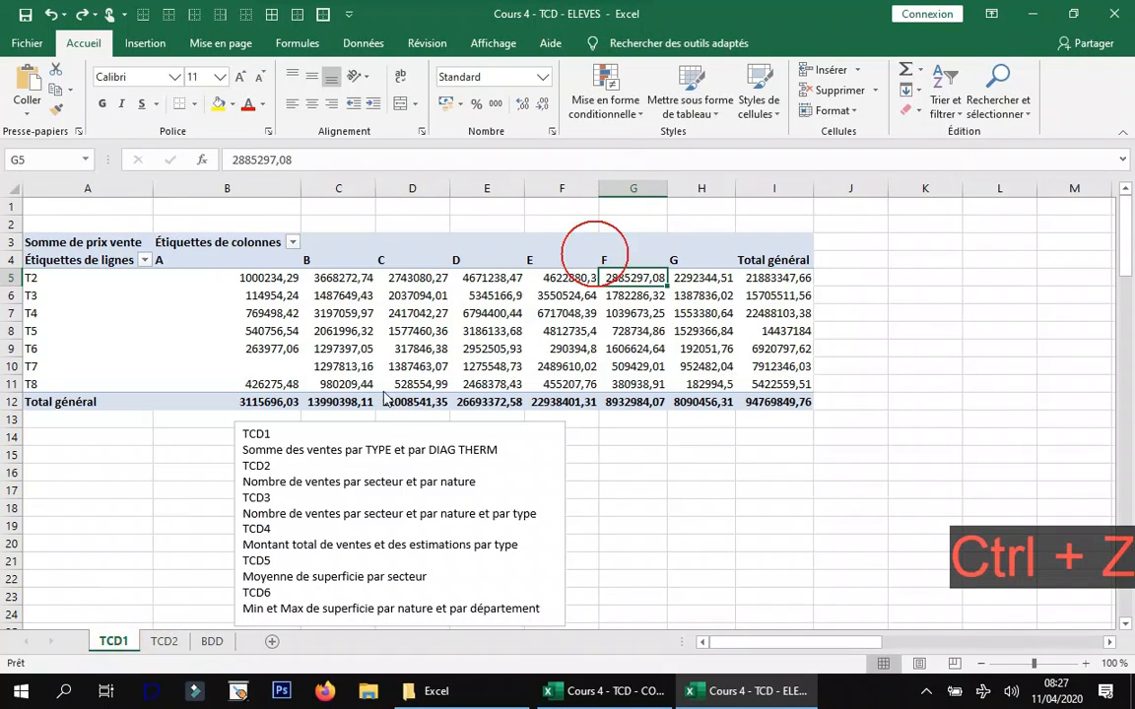
pyautogui.click(359, 424)
pyautogui.hotkey('ctrl', 'c')
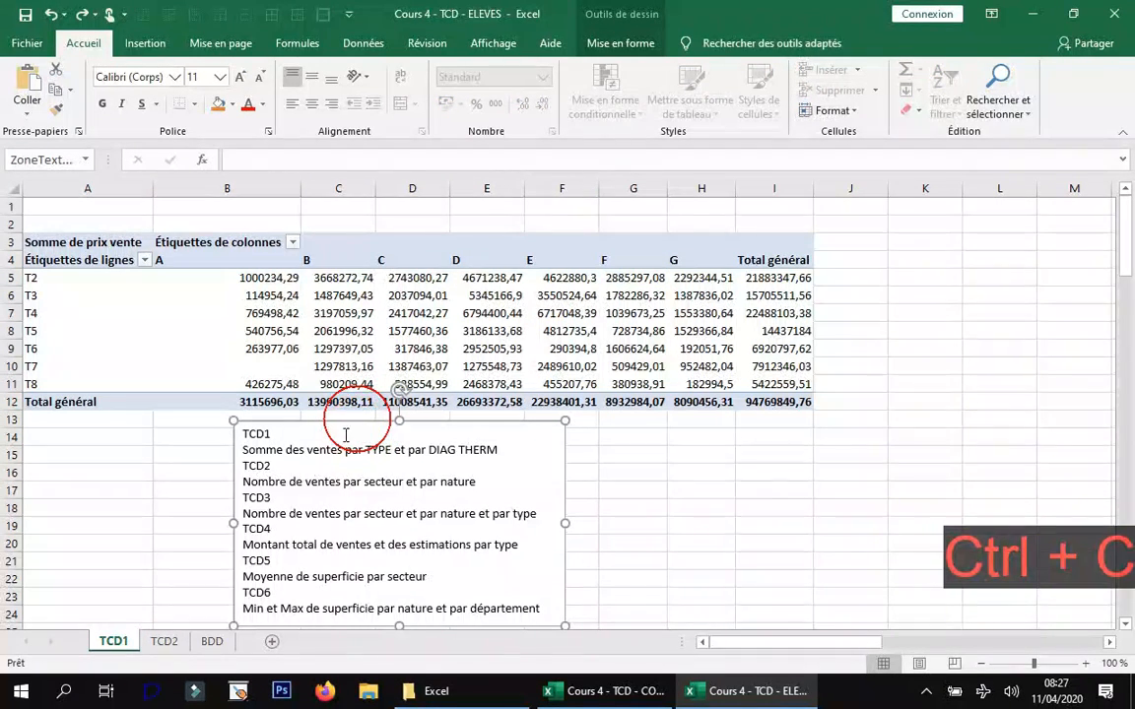
pyautogui.click(164, 641)
pyautogui.hotkey('ctrl', 'v')
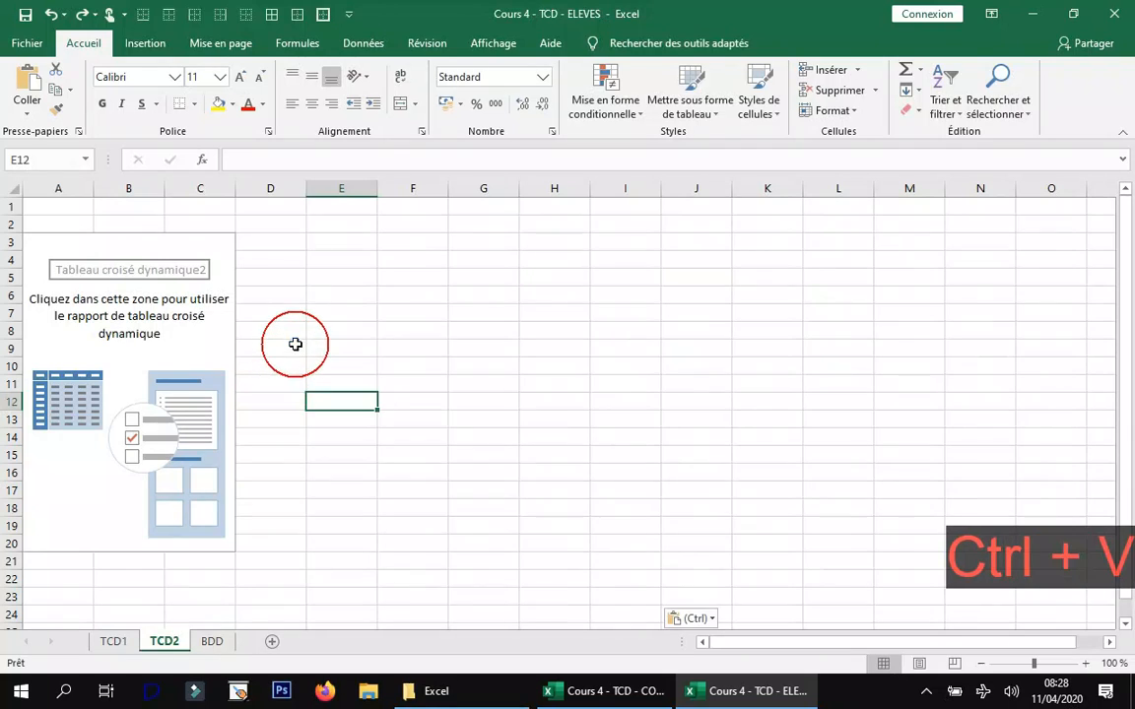
pyautogui.moveTo(369, 392); pyautogui.dragTo(367, 419)
pyautogui.click(376, 501)
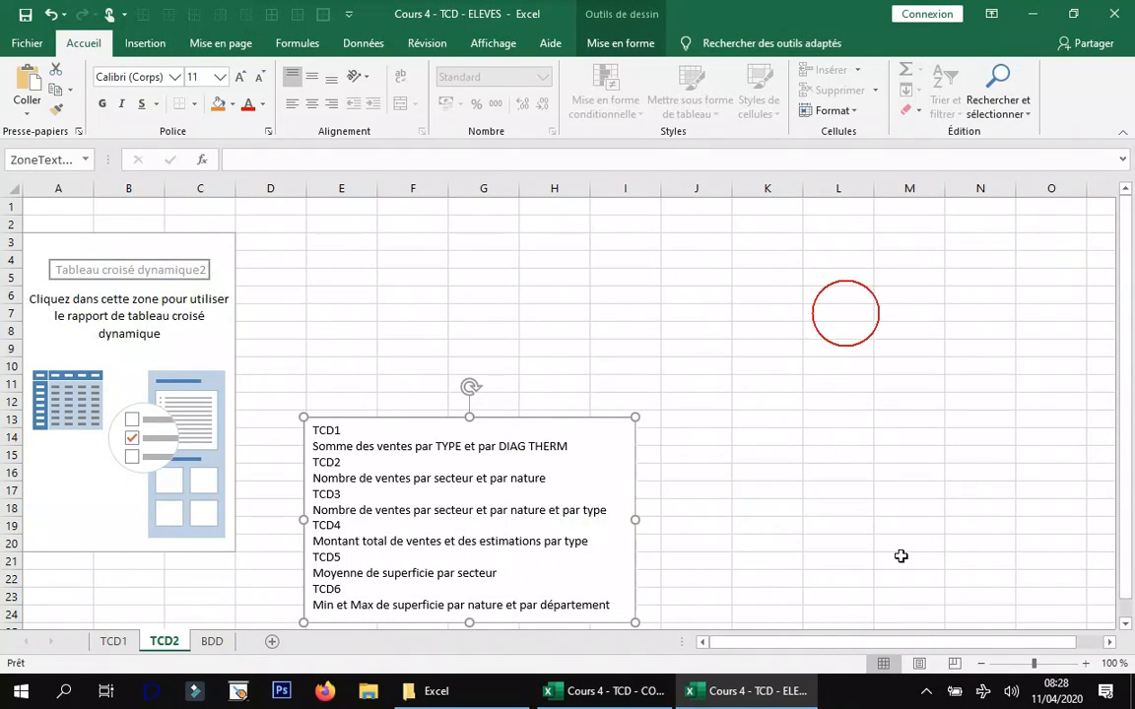
# - Lay out the TCD2 pivot table with secteur in rows and nature in columns
pyautogui.click(158, 298)
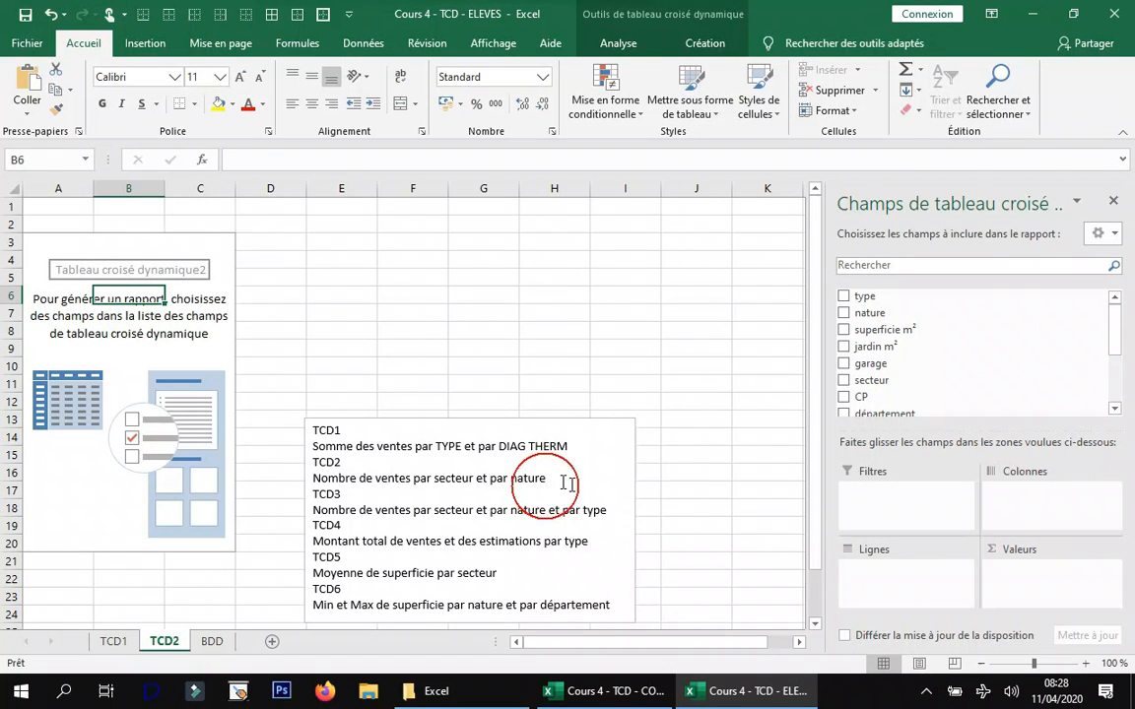
pyautogui.moveTo(899, 380); pyautogui.dragTo(901, 579)
pyautogui.moveTo(890, 313); pyautogui.dragTo(1032, 499)
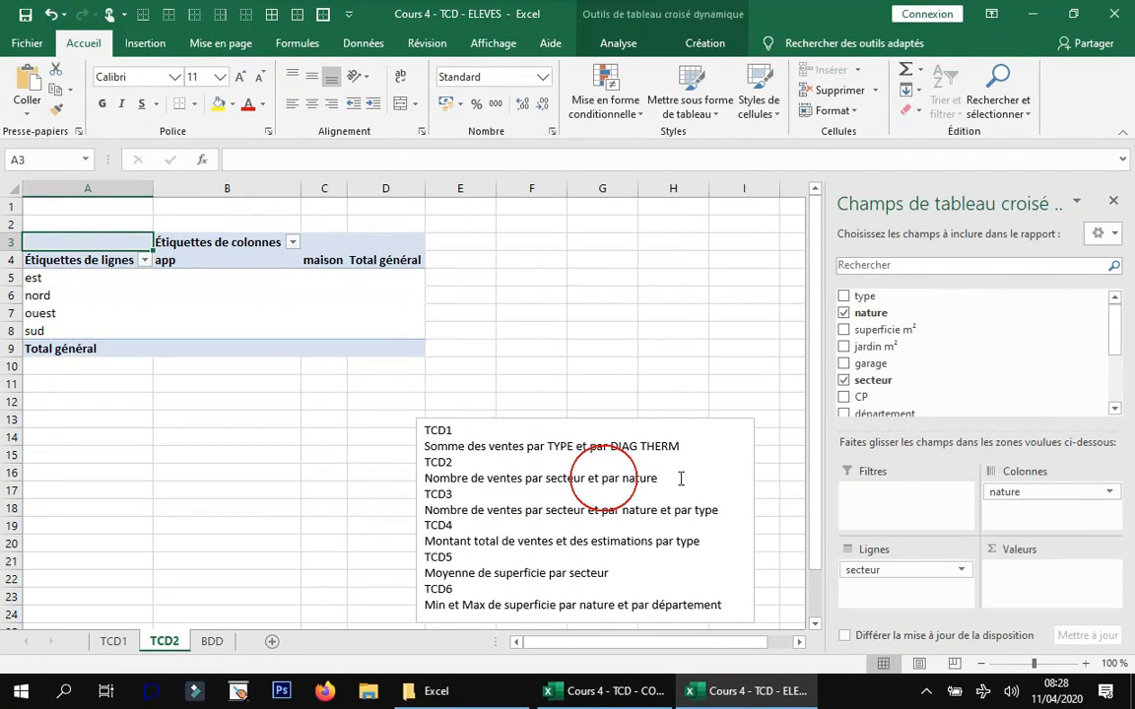
# - Examine the available pivot fields and the garage column on the BDD sheet to choose a field suitable for counting sales
pyautogui.scroll(-3, 934, 345)
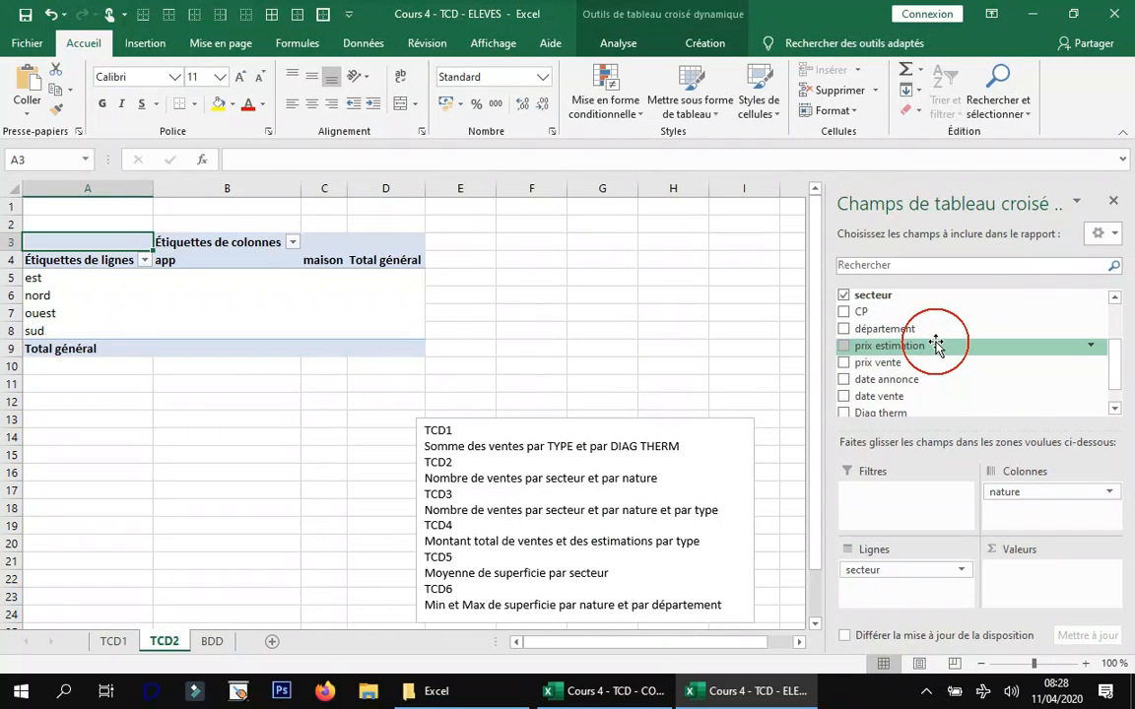
pyautogui.scroll(-1, 921, 347)
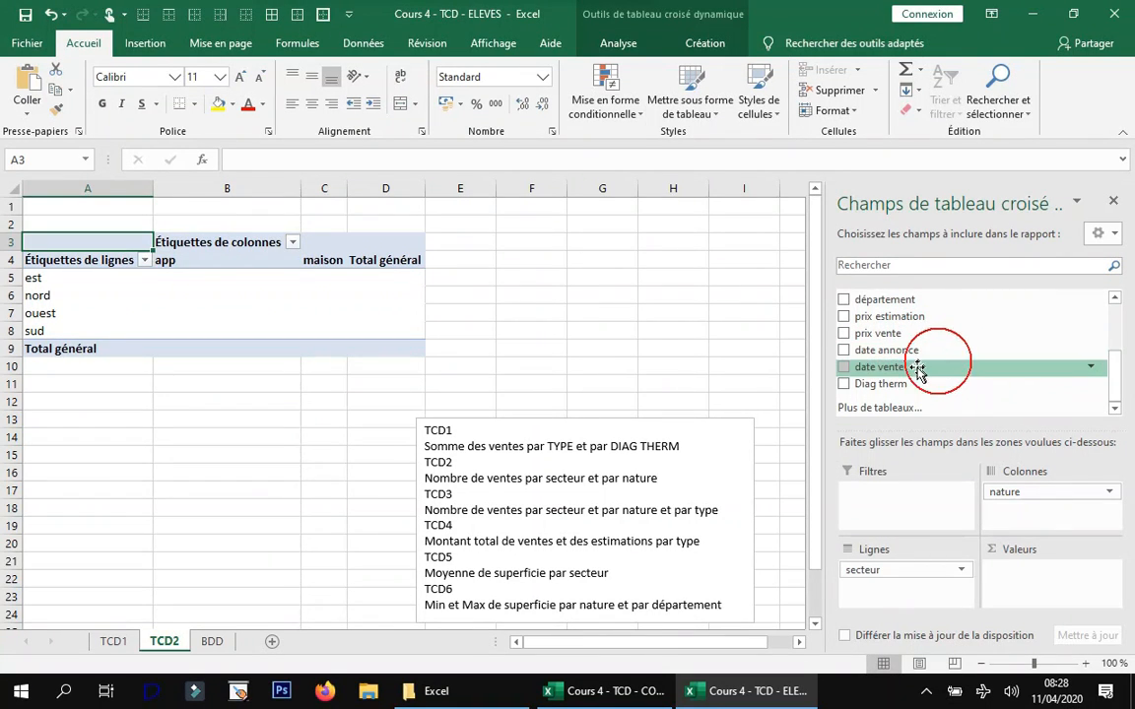
pyautogui.scroll(3, 918, 367)
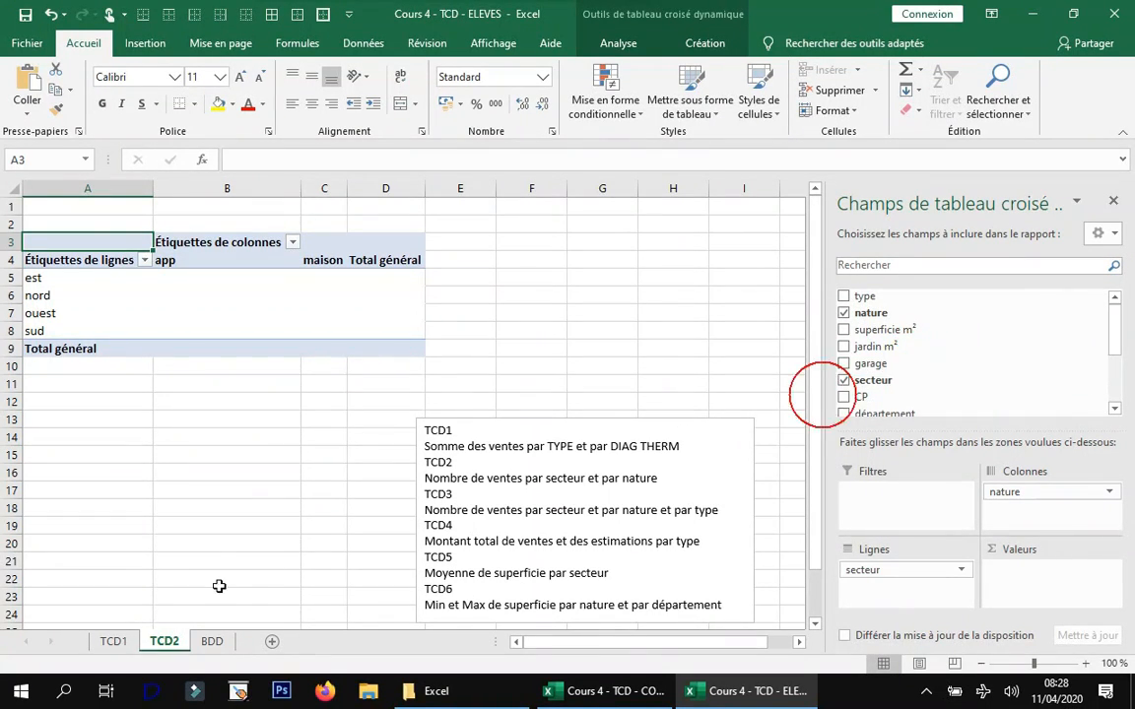
pyautogui.click(211, 641)
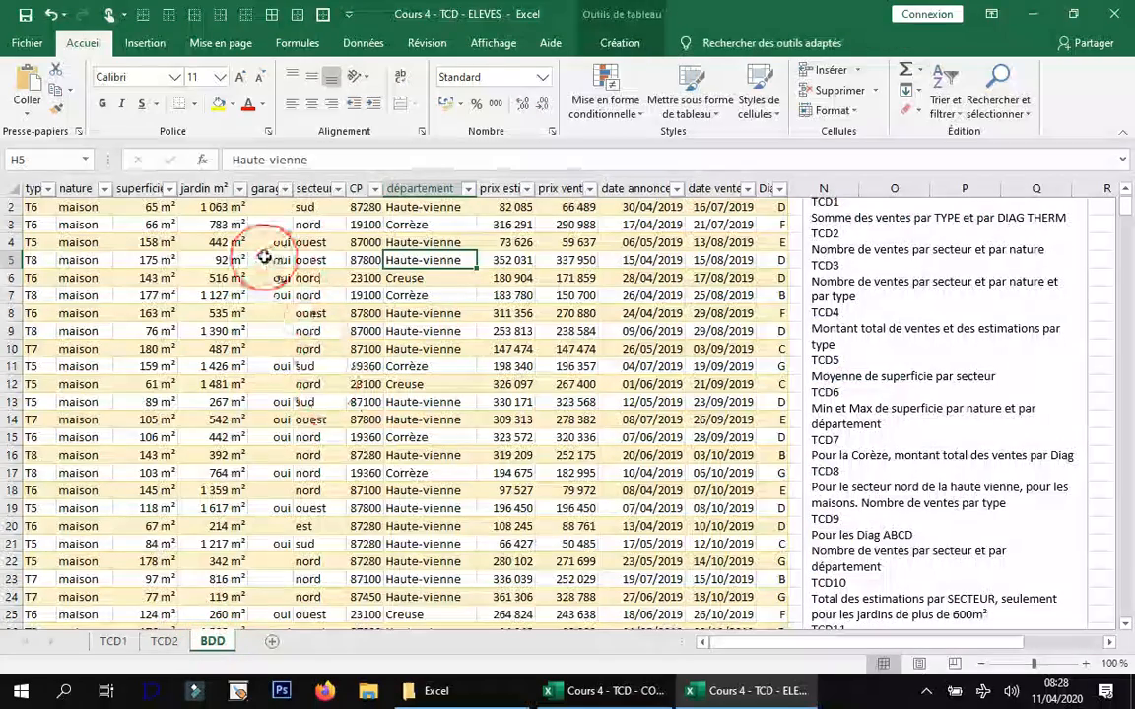
pyautogui.scroll(1, 162, 345)
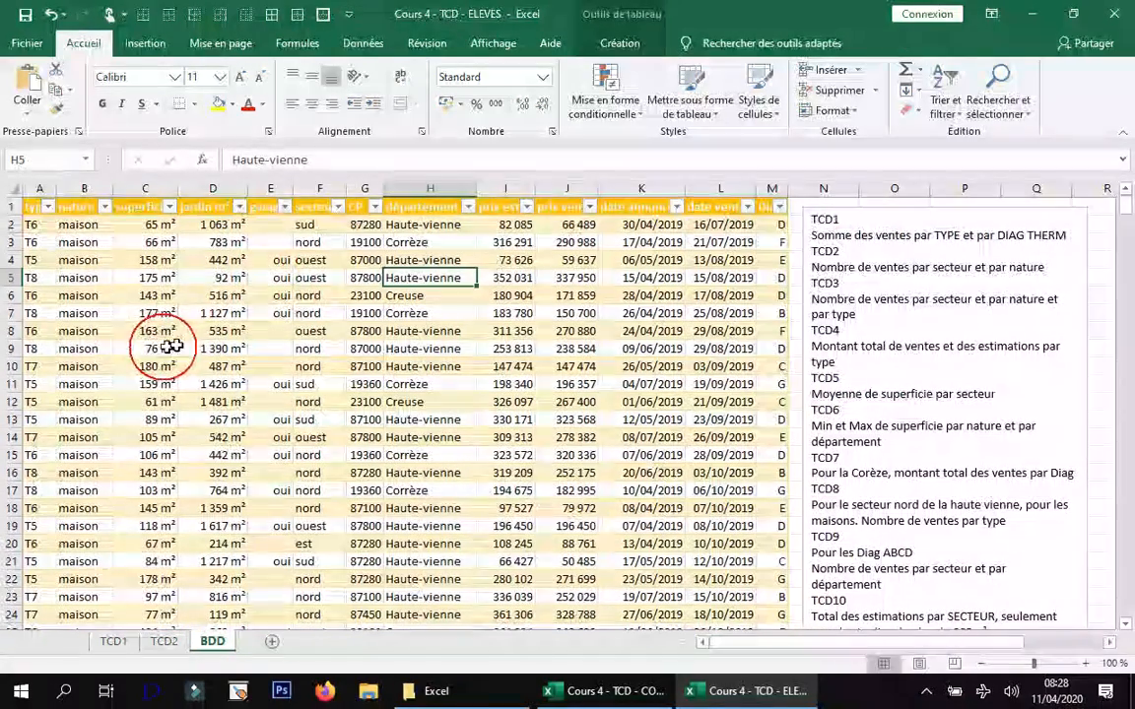
pyautogui.click(279, 226)
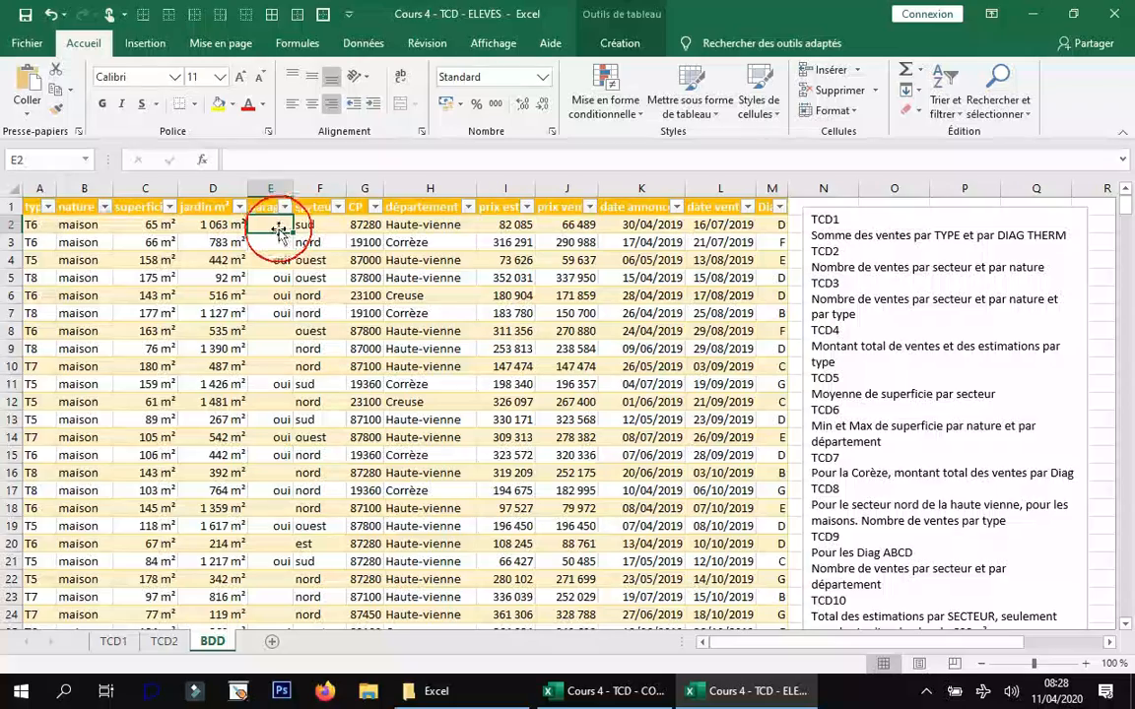
pyautogui.click(268, 282)
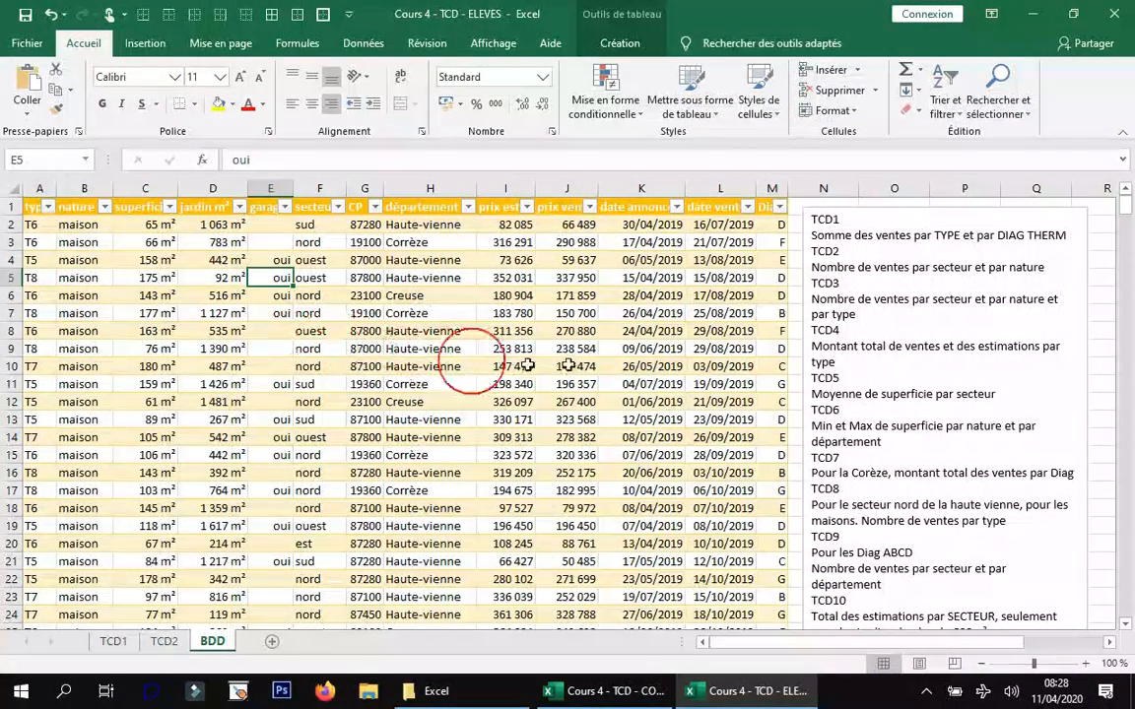
# - Add prix vente as the values field of the TCD2 pivot table
pyautogui.click(165, 642)
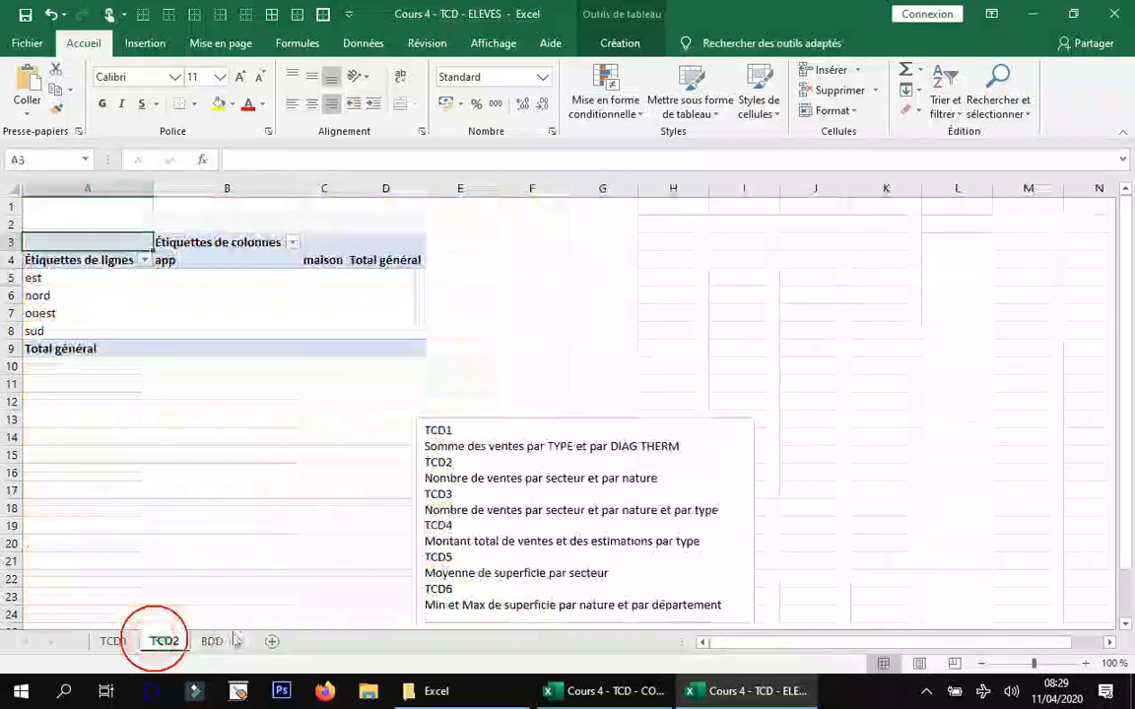
pyautogui.click(486, 480)
pyautogui.click(310, 281)
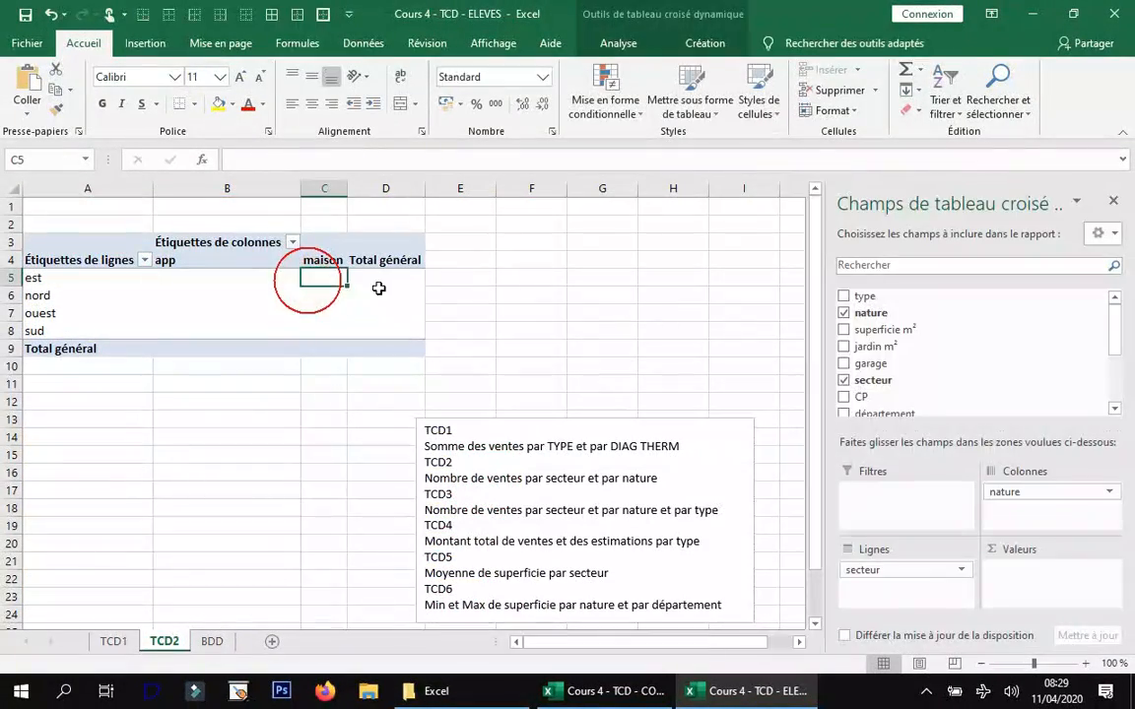
pyautogui.moveTo(988, 495); pyautogui.dragTo(1071, 577)
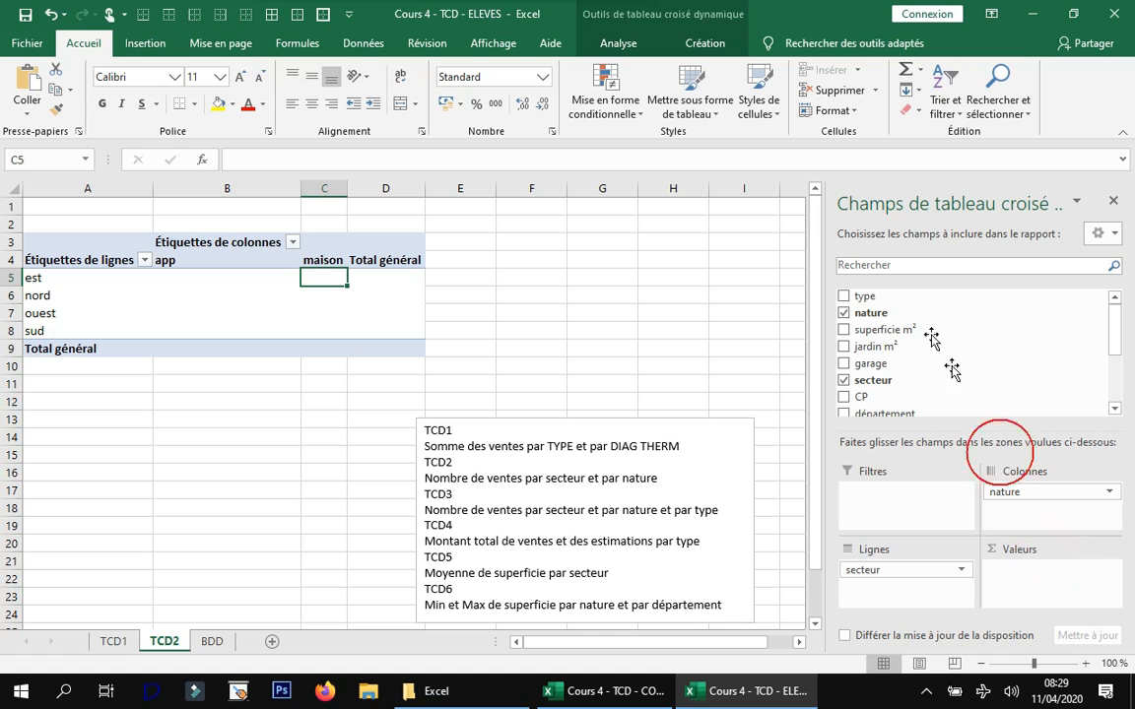
pyautogui.scroll(-3, 896, 355)
pyautogui.moveTo(891, 333); pyautogui.dragTo(1069, 581)
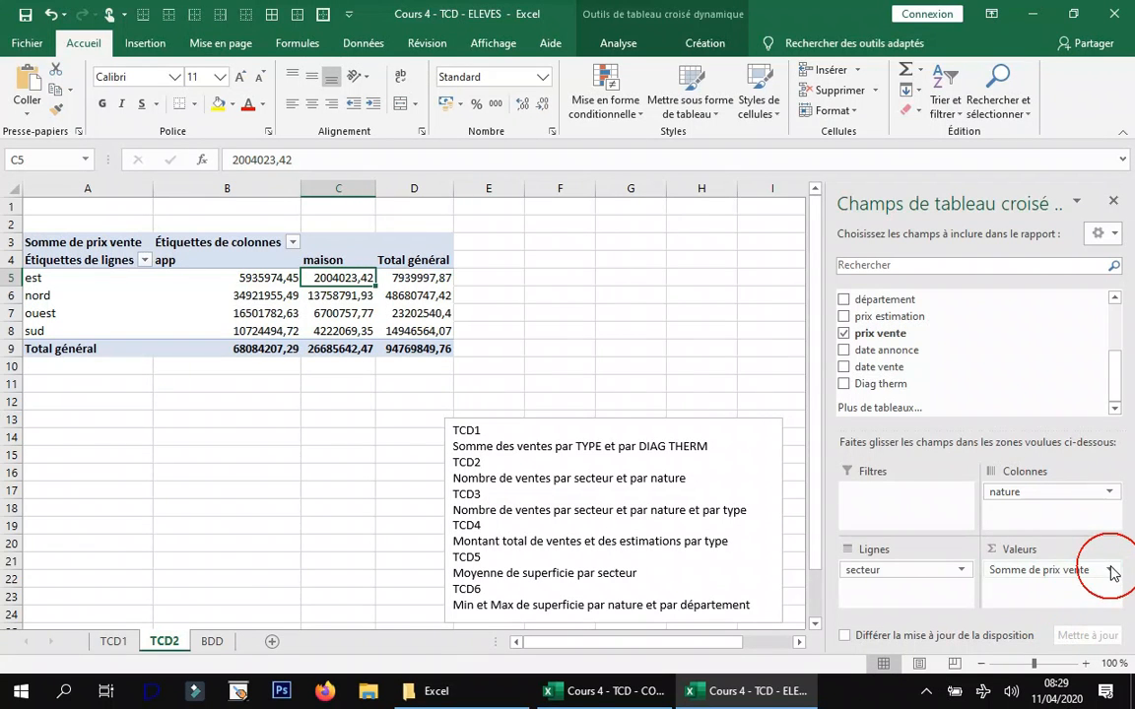
# - Change the prix vente value calculation in the TCD2 pivot table to Nombre
pyautogui.click(1110, 571)
pyautogui.click(1039, 551)
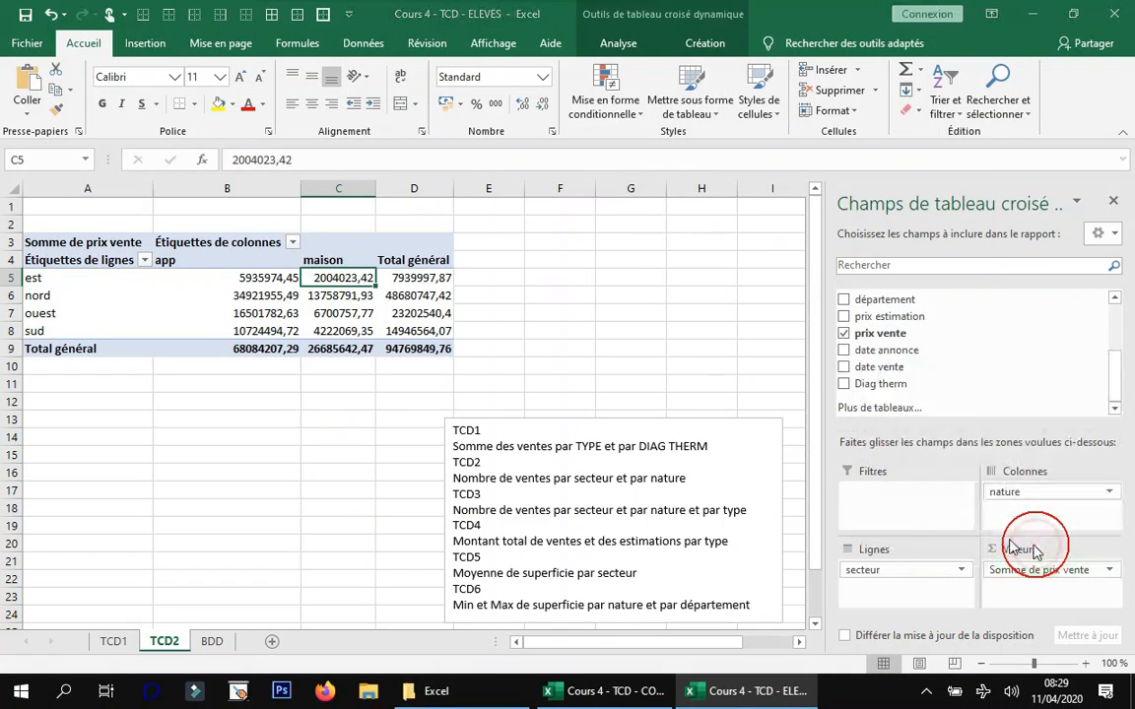
pyautogui.click(679, 361)
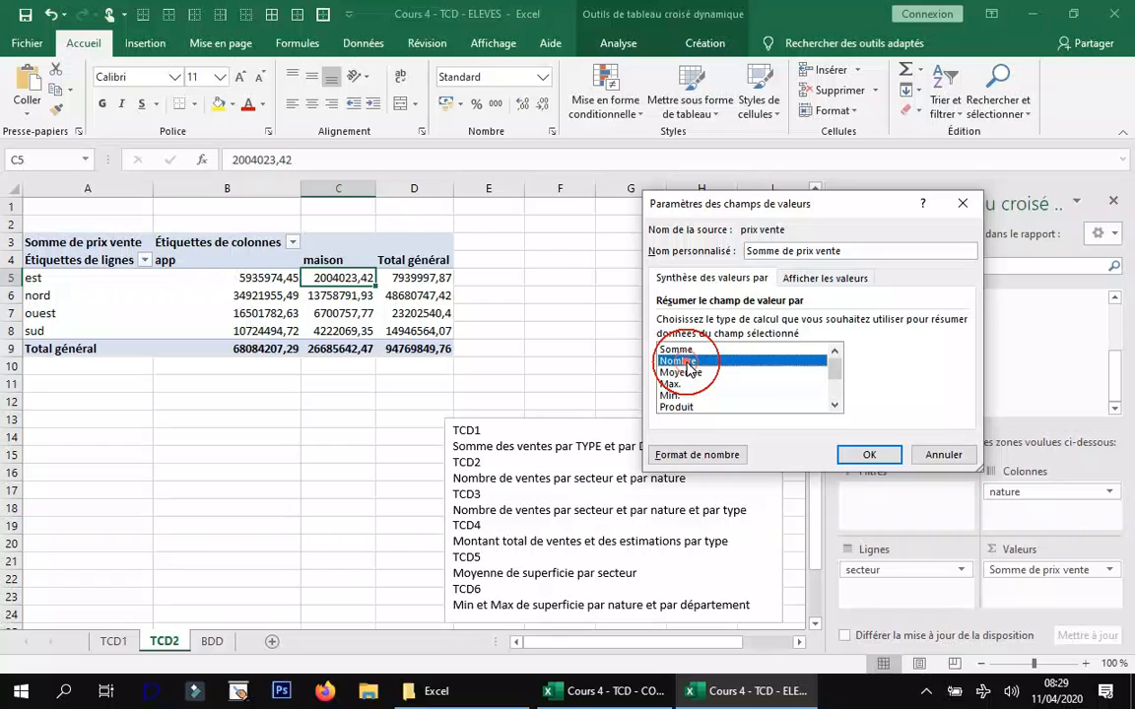
pyautogui.click(872, 455)
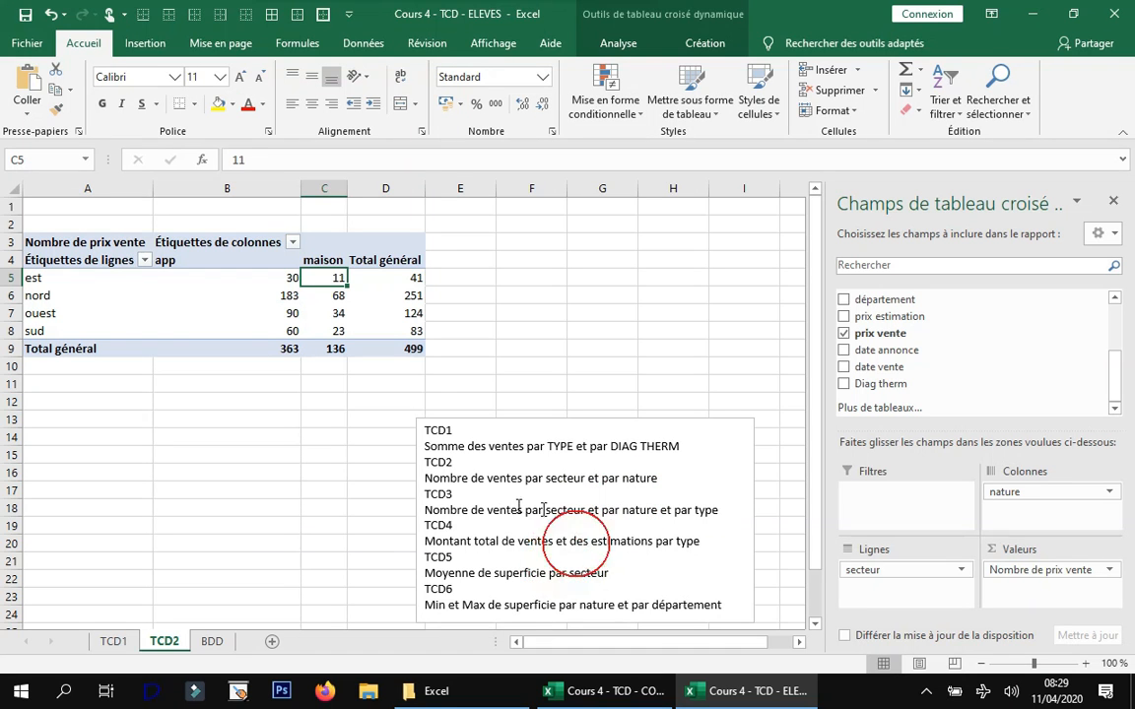
# - Create a third pivot table from the TAB_immo data on the BDD sheet, placed on a new worksheet
pyautogui.click(216, 641)
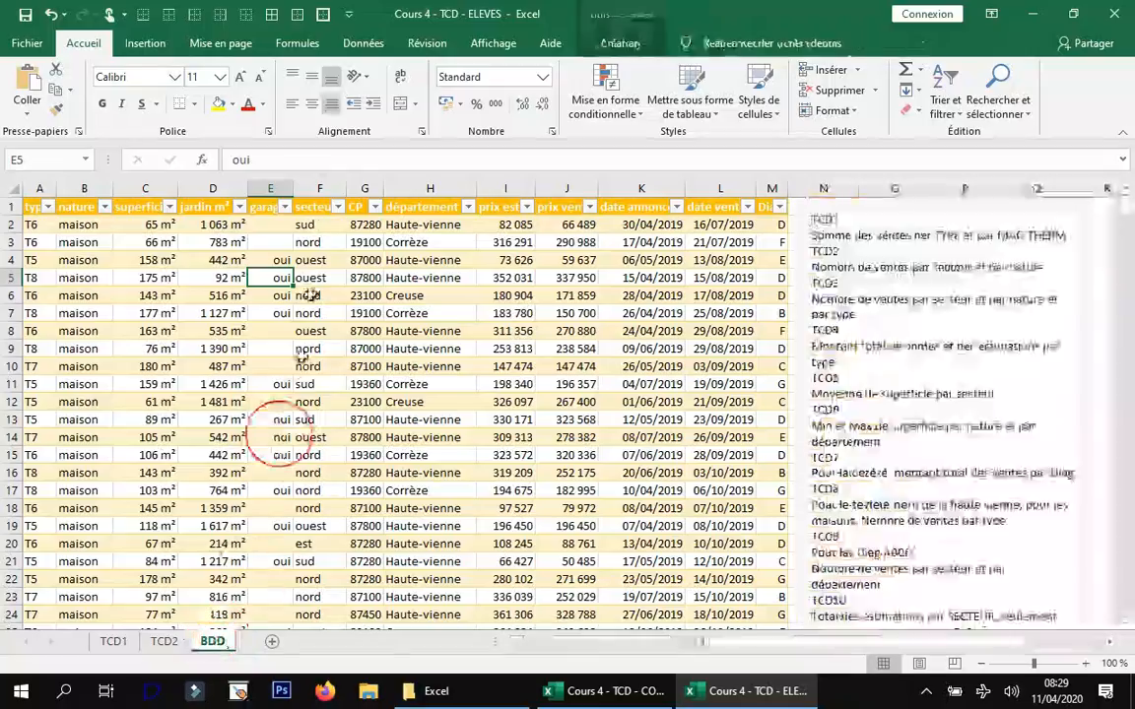
pyautogui.click(153, 45)
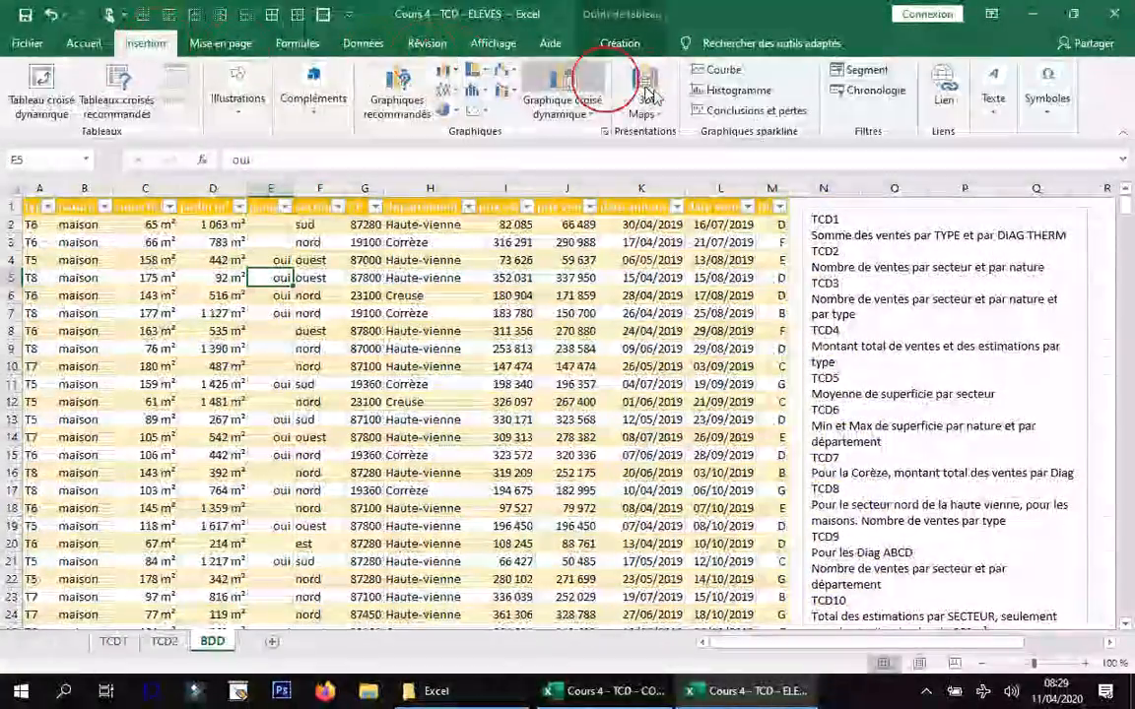
pyautogui.click(57, 99)
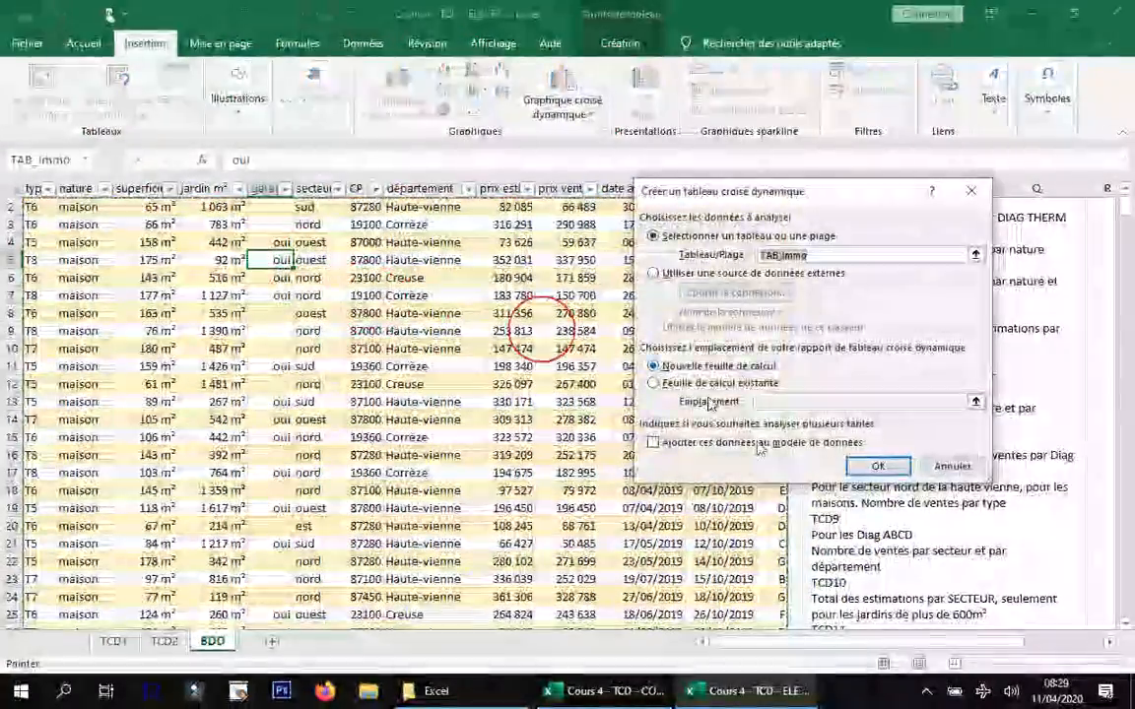
pyautogui.click(875, 465)
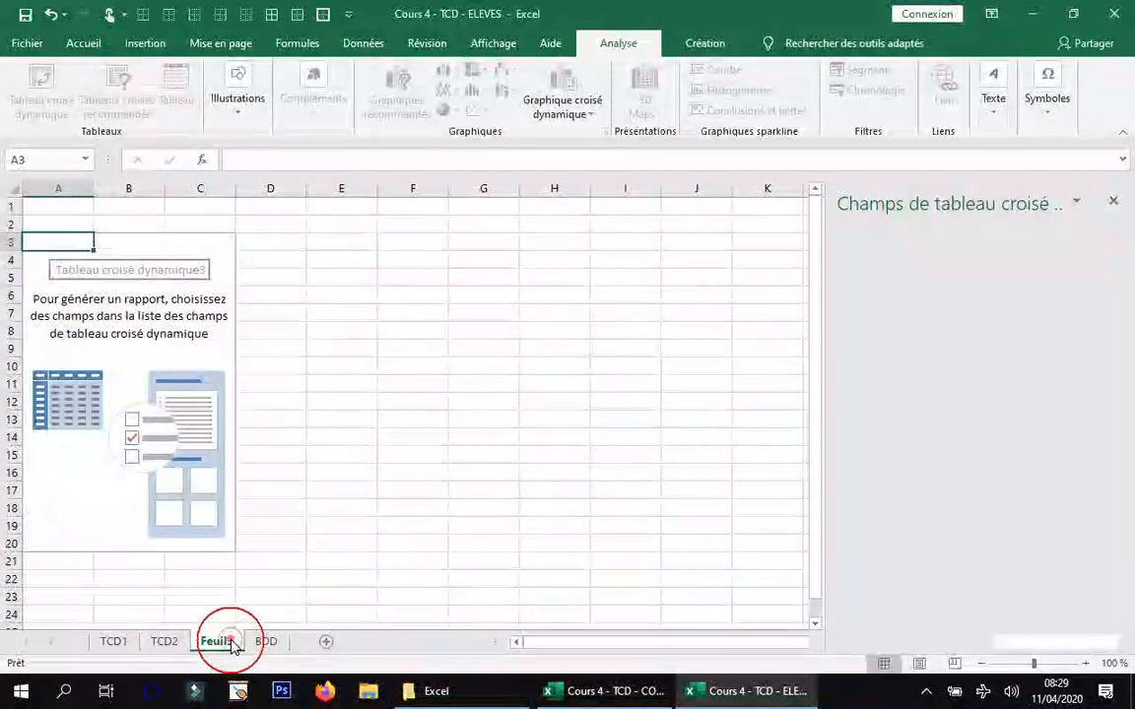
# - Rename the third pivot table's worksheet as TCD3
pyautogui.rightClick(232, 641)
pyautogui.click(287, 475)
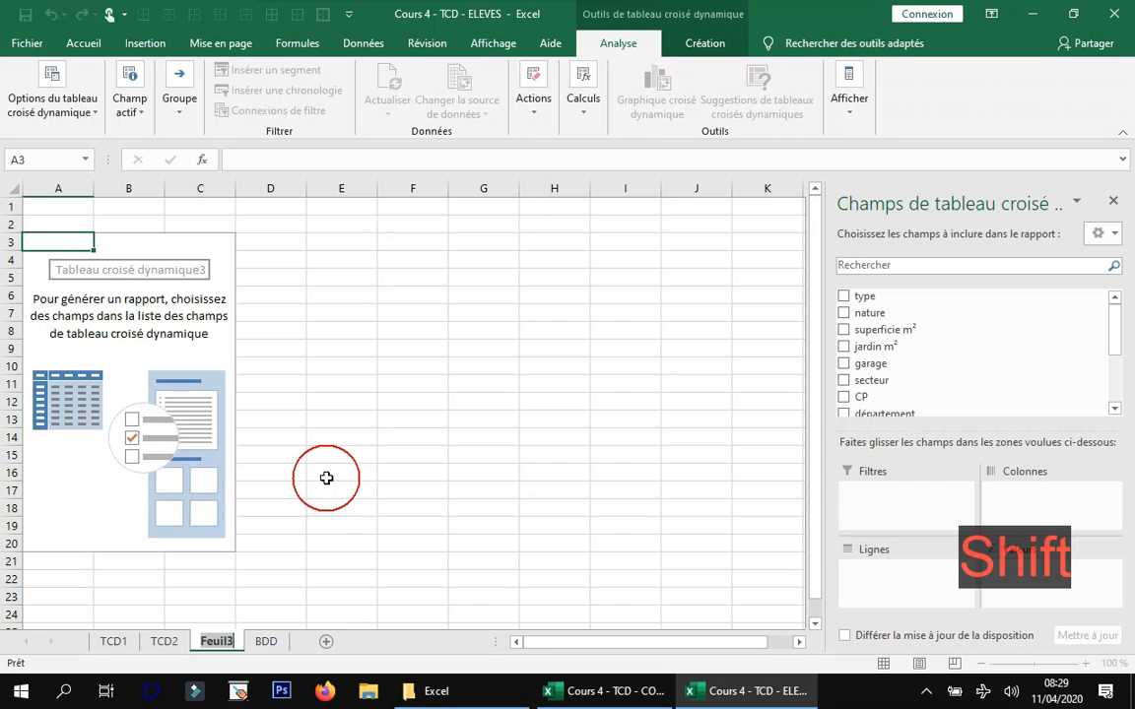
pyautogui.write('TCD3')
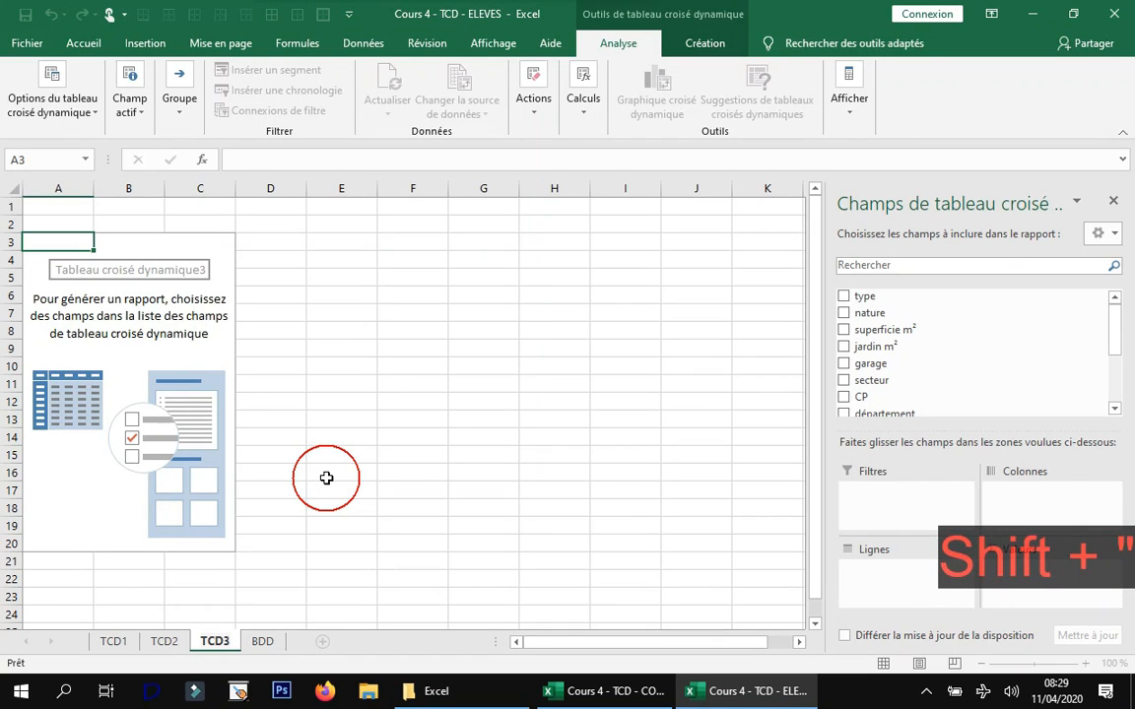
pyautogui.press('Return')
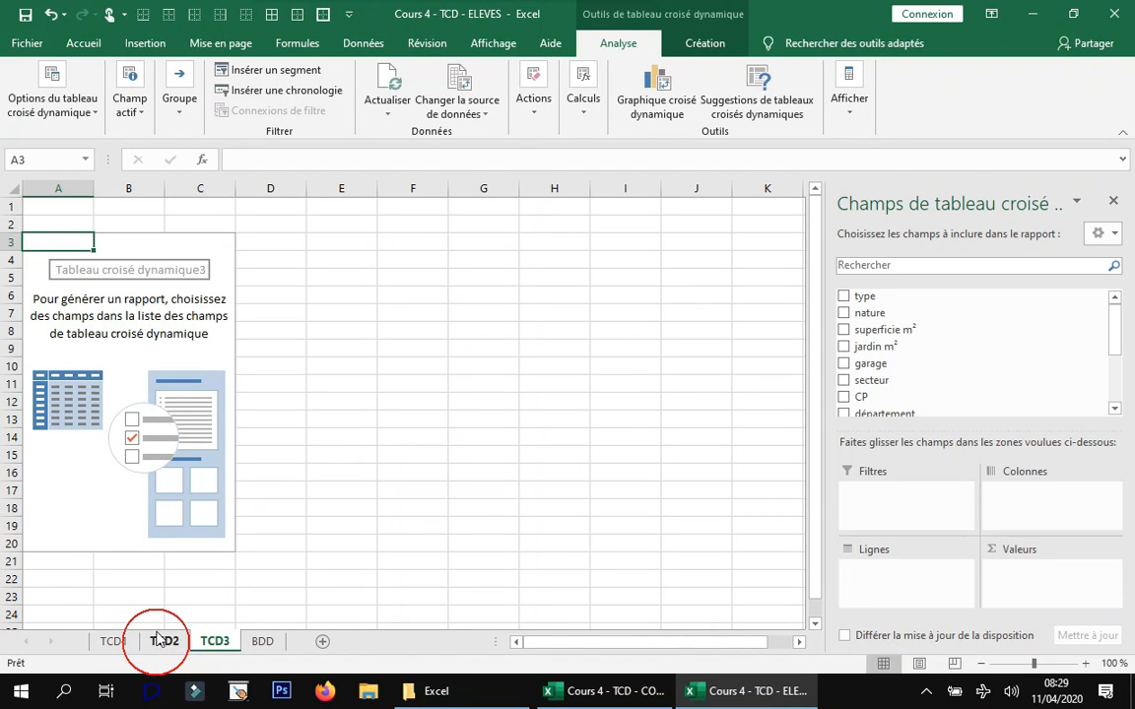
# - Paste the instructions text box onto the TCD3 sheet, move it beside the empty pivot table and reselect a cell in the table
pyautogui.click(138, 297)
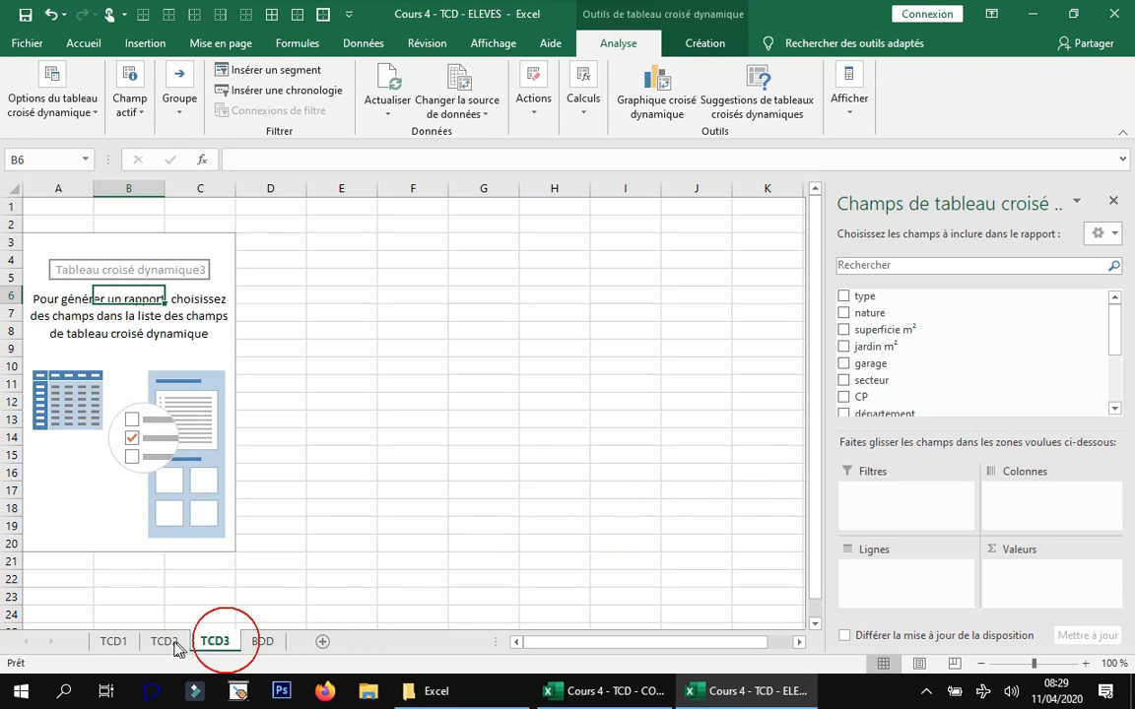
pyautogui.write('TCD1 Somme des ventes par TYPE et par DIAG THERM TCD2 Nombre de ventes par secteur et par nature TCD3 Nombre de ventes par secteur et par nature et par type TCD4 Montant total de ventes et des estimations par type TCD5 Moyenne de superficie par secteur TCD6 Min et Max de superficie par nature et par département')
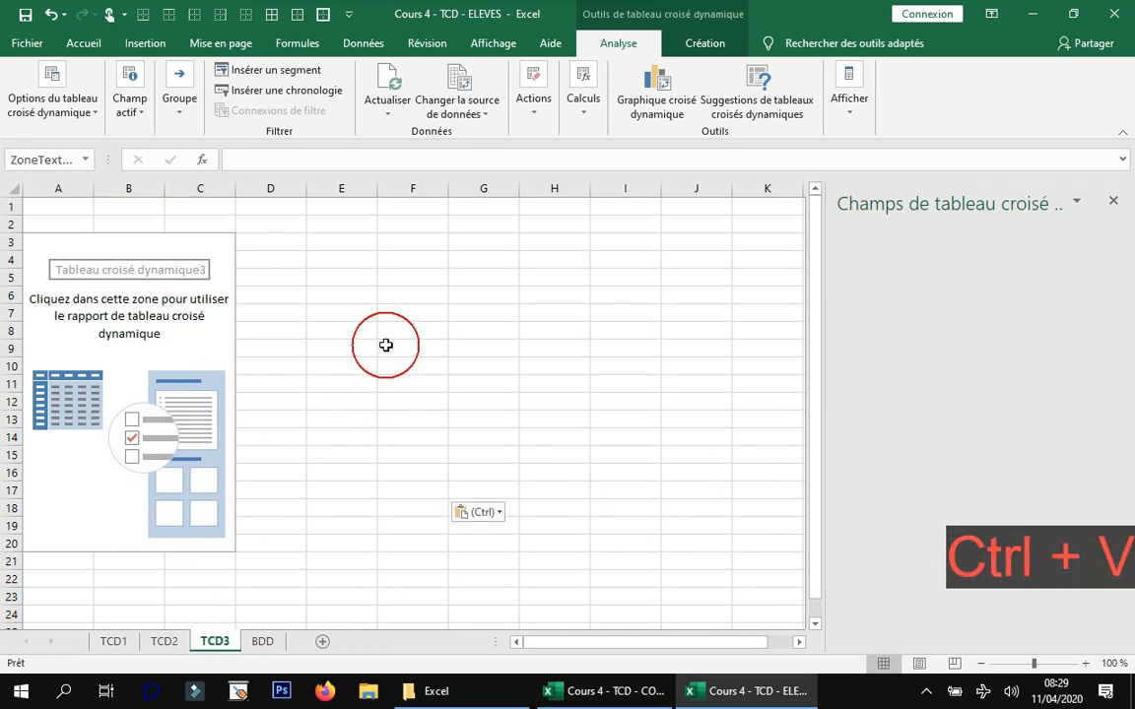
pyautogui.moveTo(349, 289); pyautogui.dragTo(515, 405)
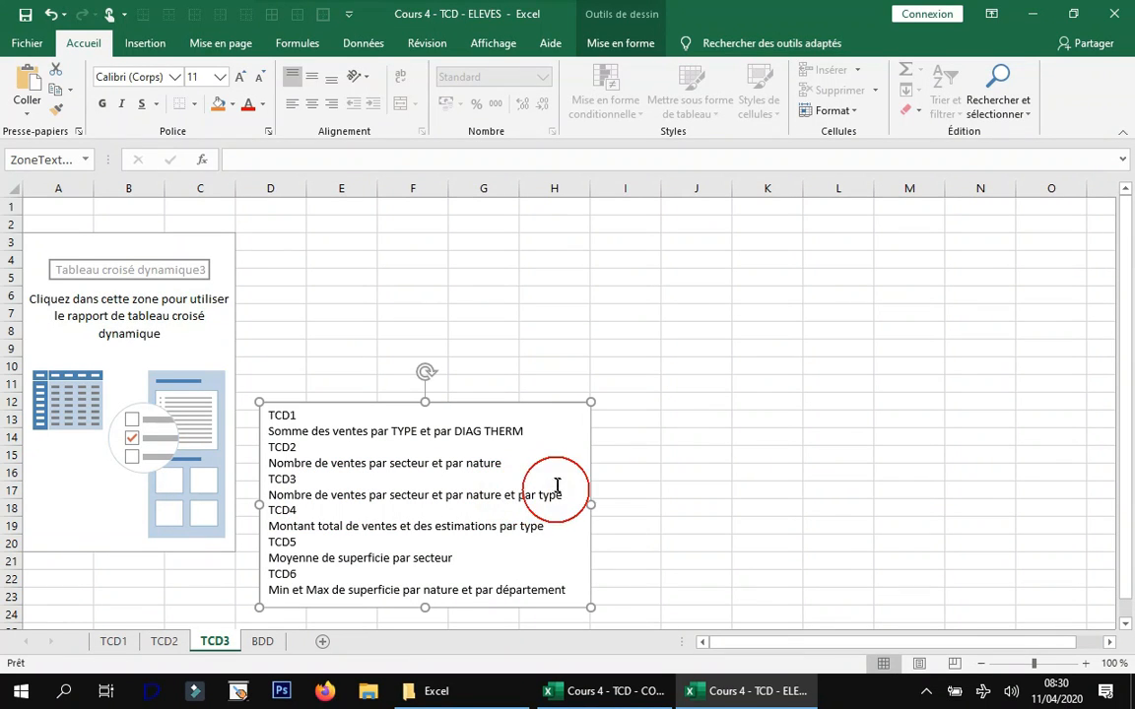
pyautogui.click(116, 337)
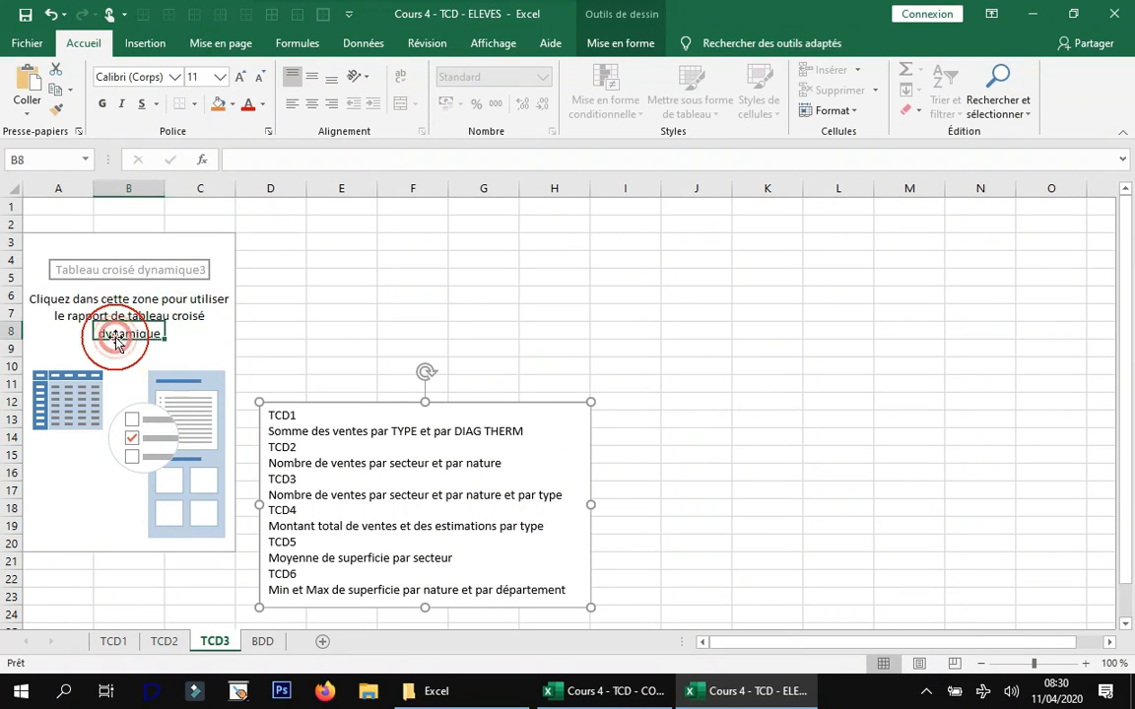
# - Lay out the TCD3 pivot table with nature and type nested in the rows and secteur in the columns
pyautogui.moveTo(895, 312); pyautogui.dragTo(927, 562)
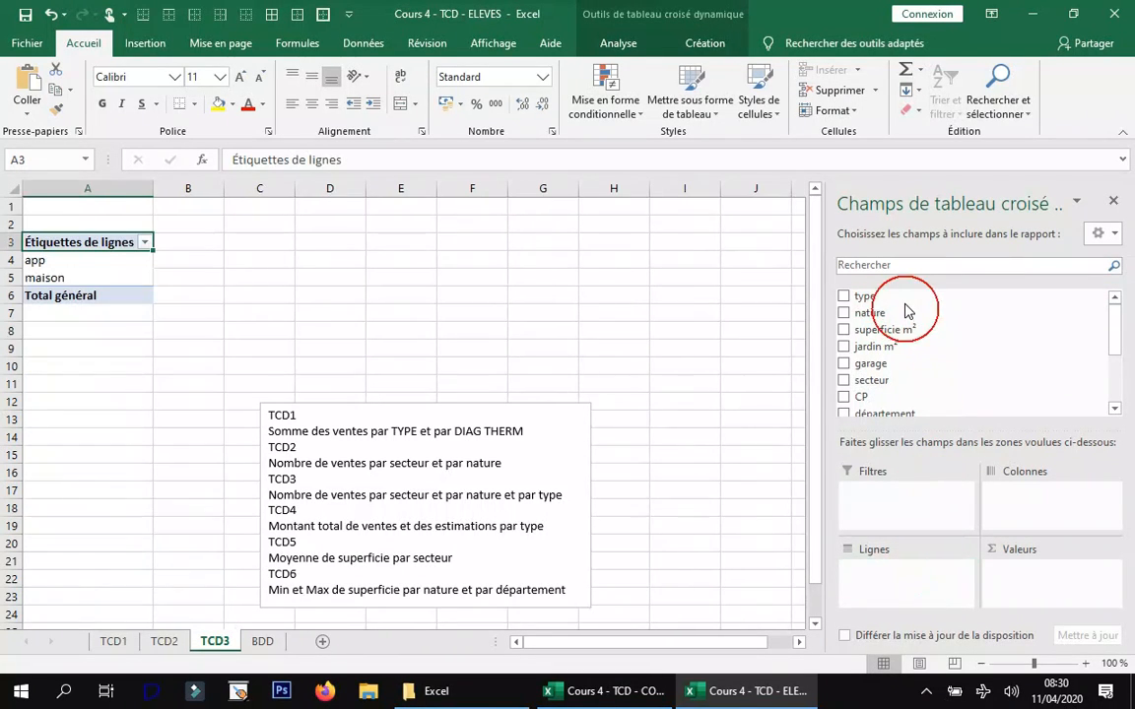
pyautogui.moveTo(873, 383); pyautogui.dragTo(1034, 490)
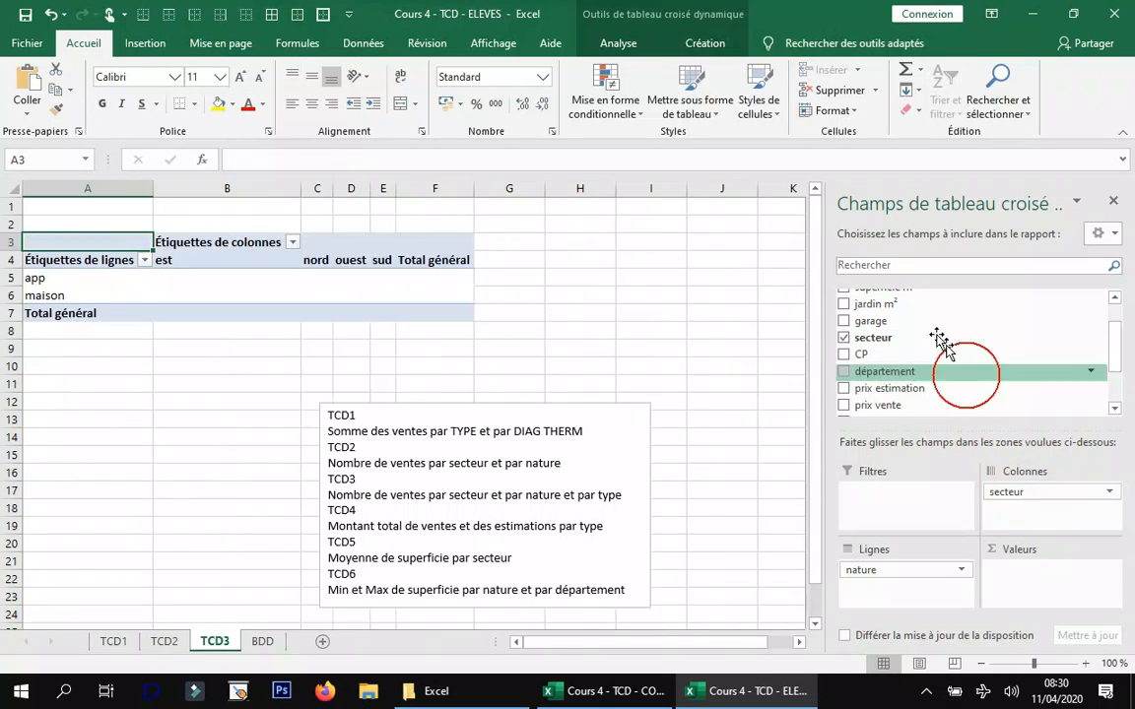
pyautogui.scroll(1, 940, 345)
pyautogui.moveTo(892, 293); pyautogui.dragTo(898, 579)
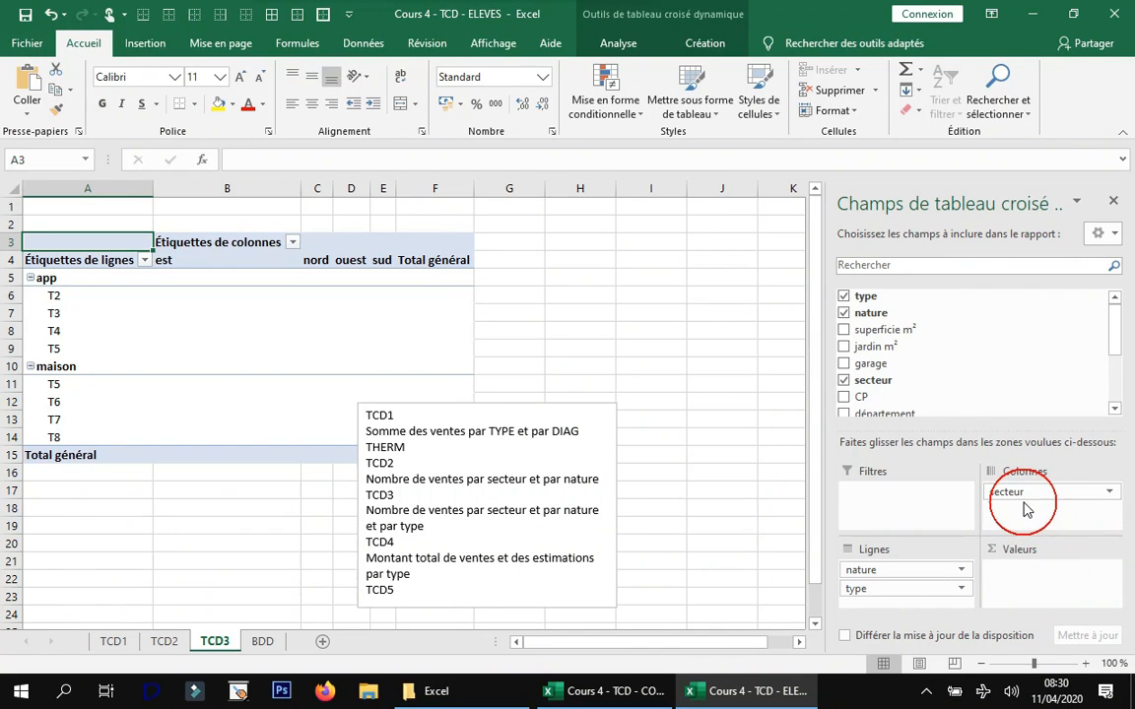
pyautogui.moveTo(855, 588); pyautogui.dragTo(899, 595)
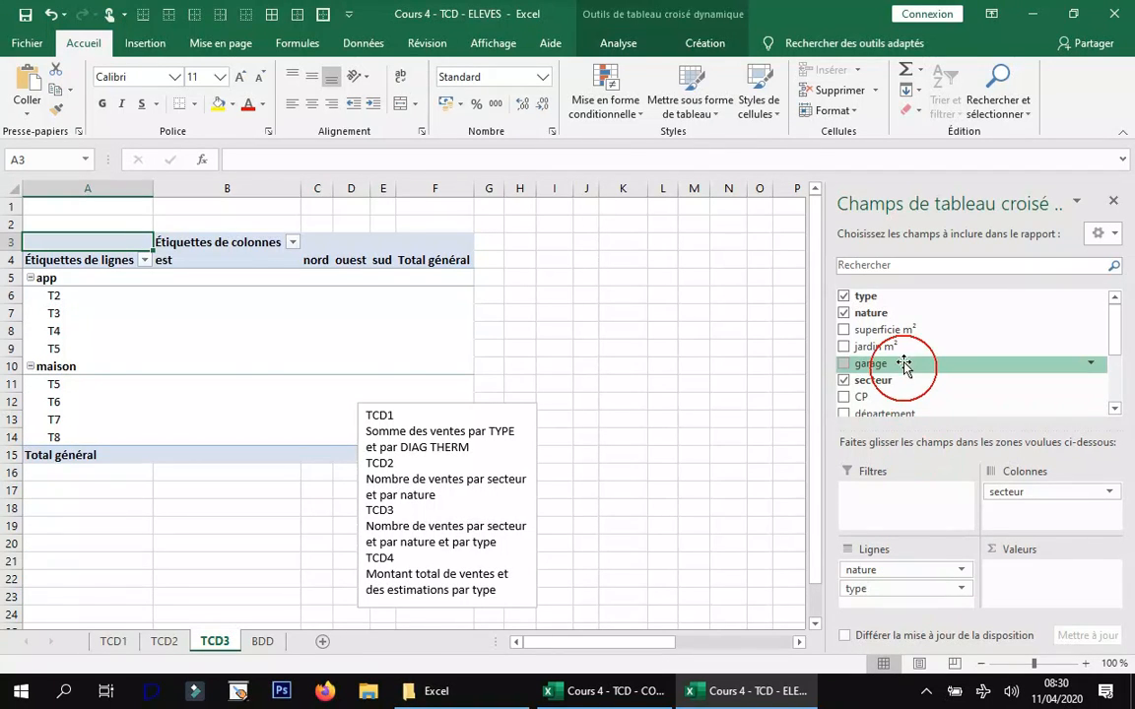
# - Add département to the TCD3 pivot table's values as a count of sales
pyautogui.scroll(-3, 931, 363)
pyautogui.scroll(2, 926, 370)
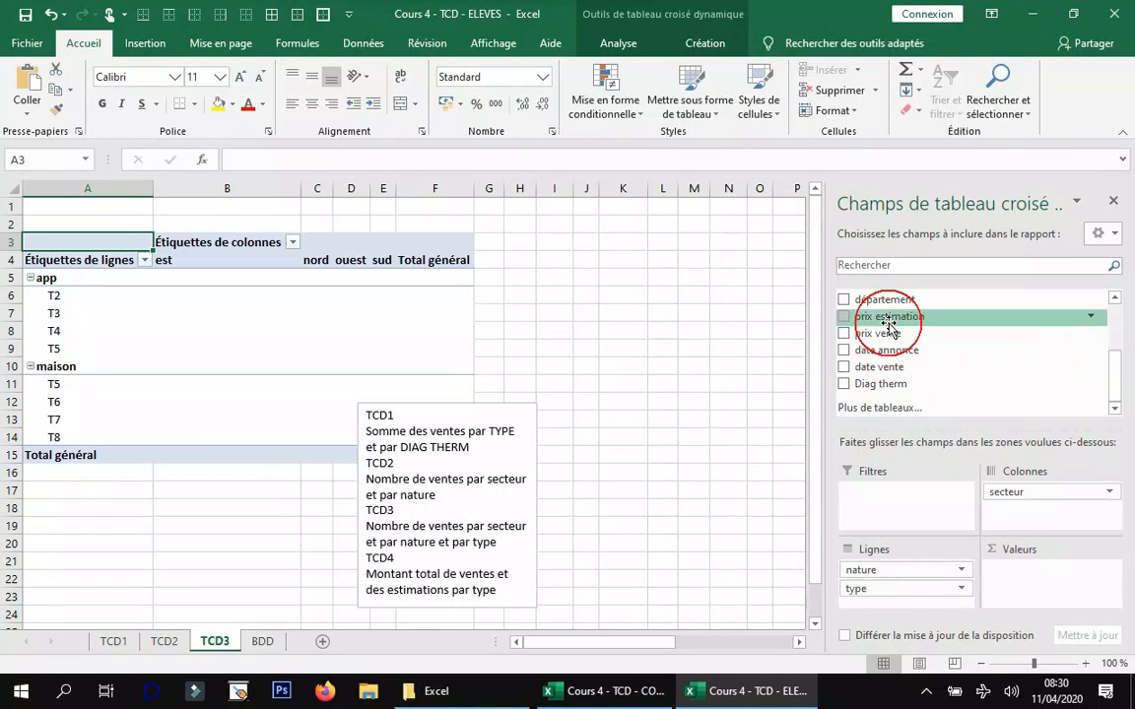
pyautogui.moveTo(888, 345); pyautogui.dragTo(1024, 587)
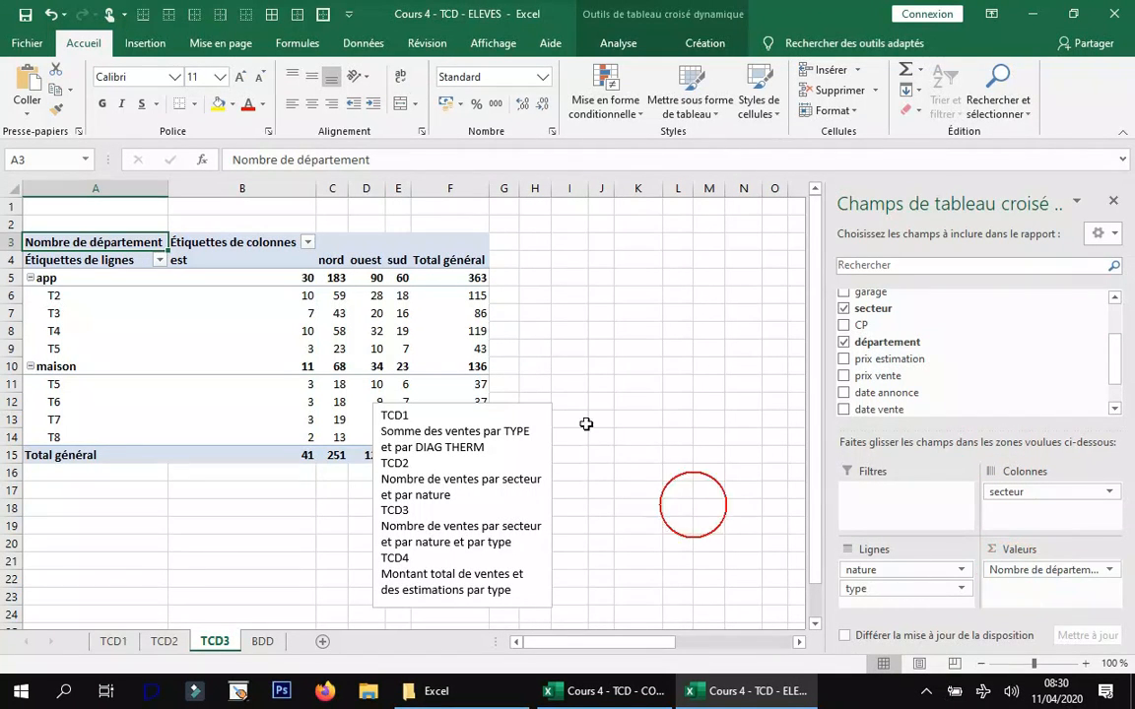
pyautogui.click(434, 421)
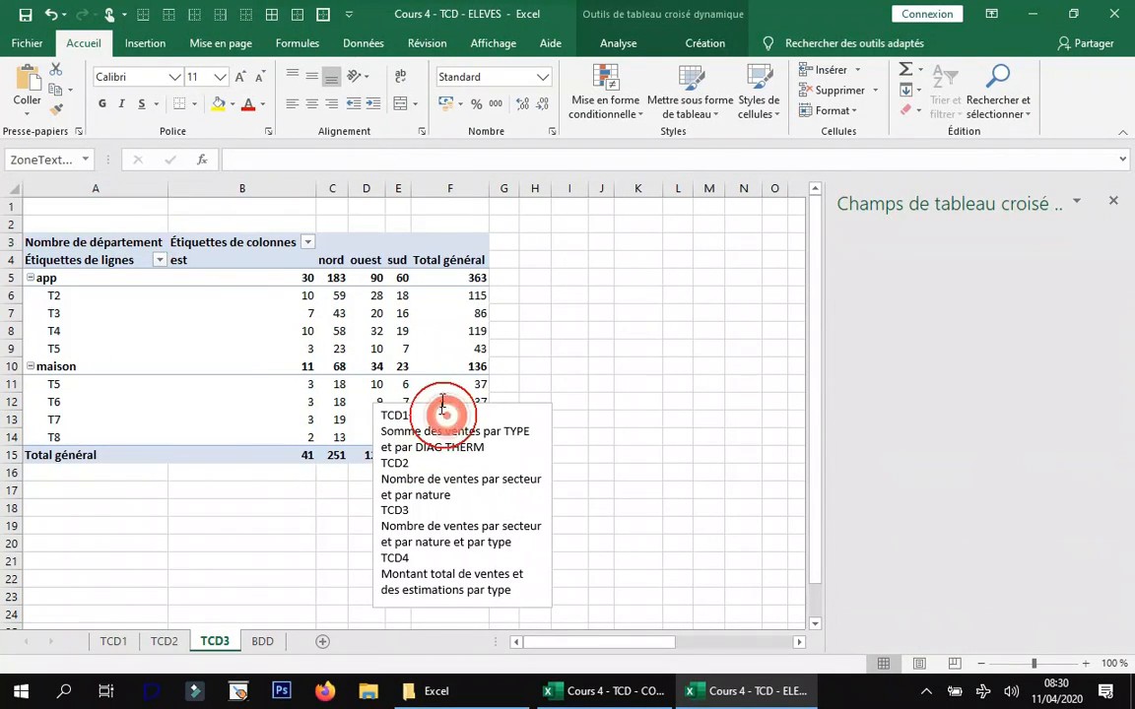
# - Create a fourth pivot table from the TAB_Immo data on the BDD sheet, placed on a new worksheet
pyautogui.click(262, 643)
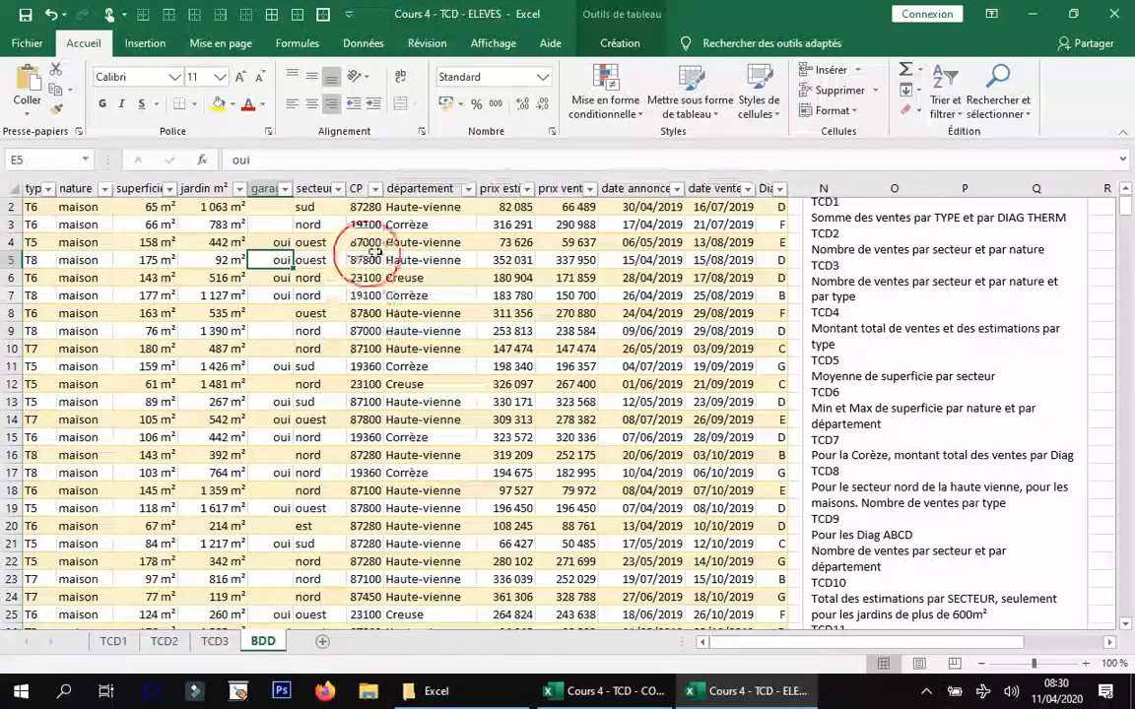
pyautogui.click(408, 258)
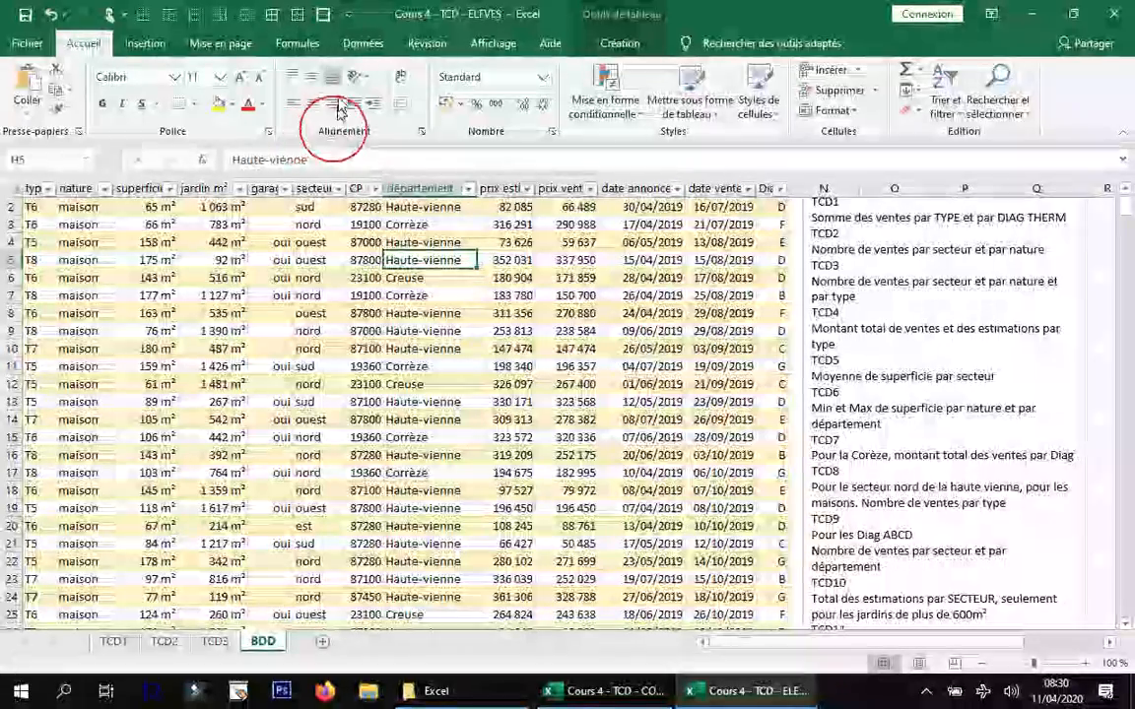
pyautogui.click(146, 43)
pyautogui.click(42, 94)
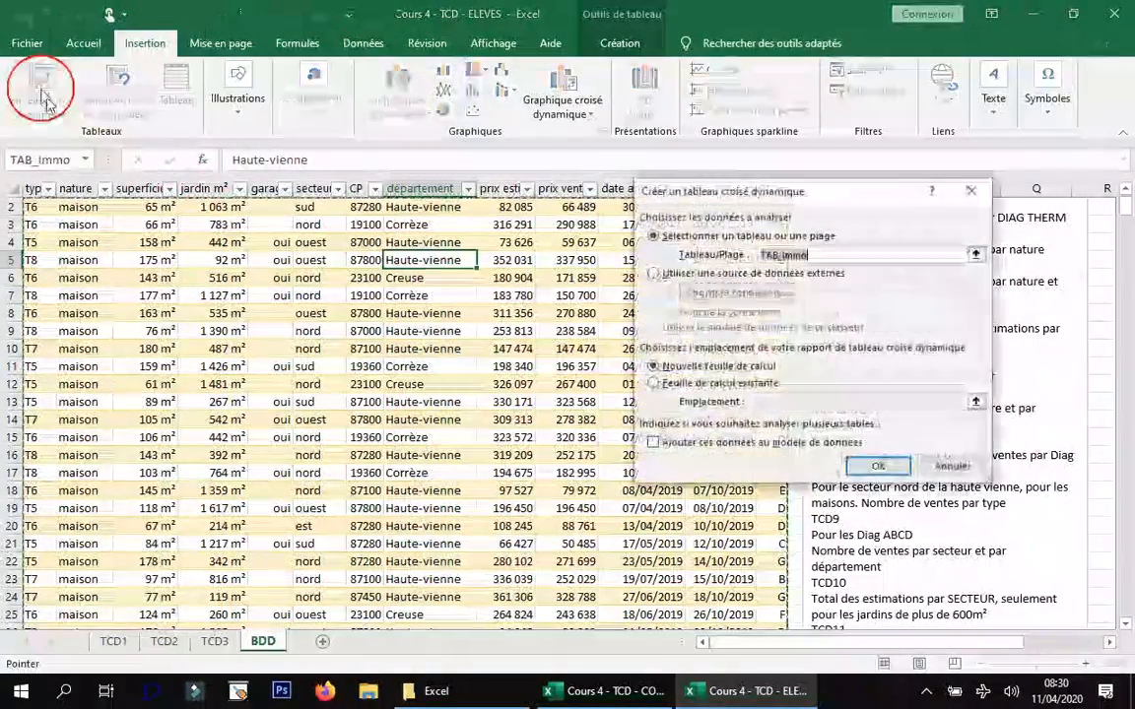
pyautogui.click(878, 464)
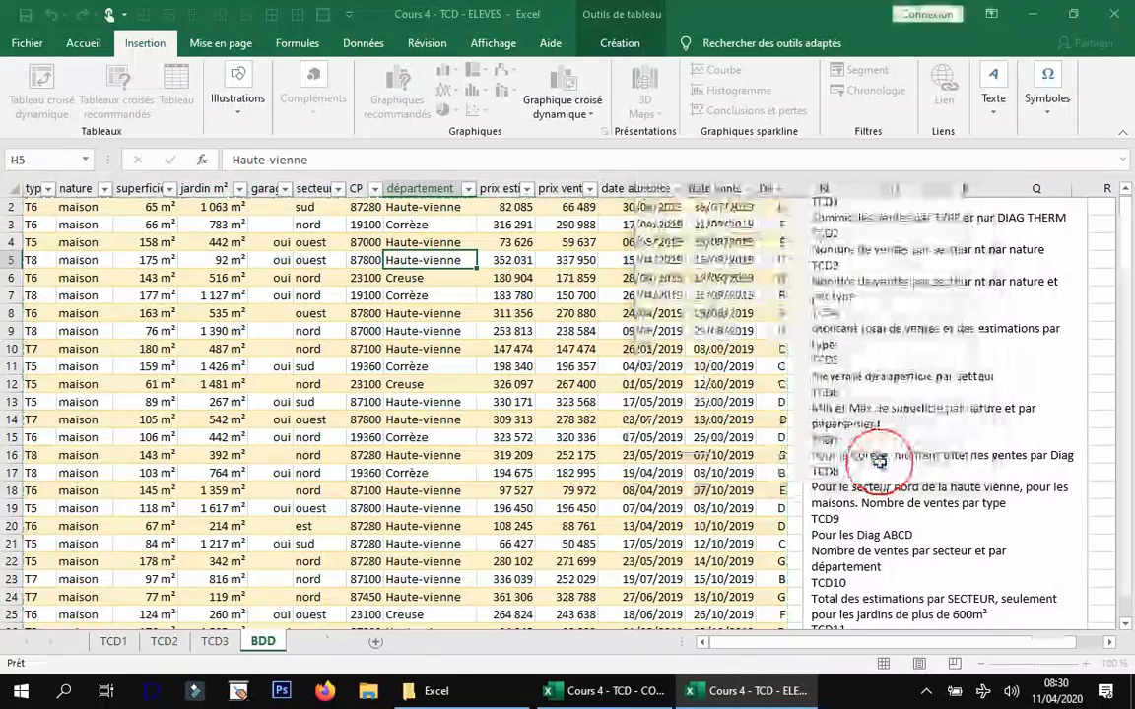
# - Rename the fourth pivot table's worksheet as TCD4
pyautogui.rightClick(274, 641)
pyautogui.click(343, 473)
pyautogui.write('TCD4')
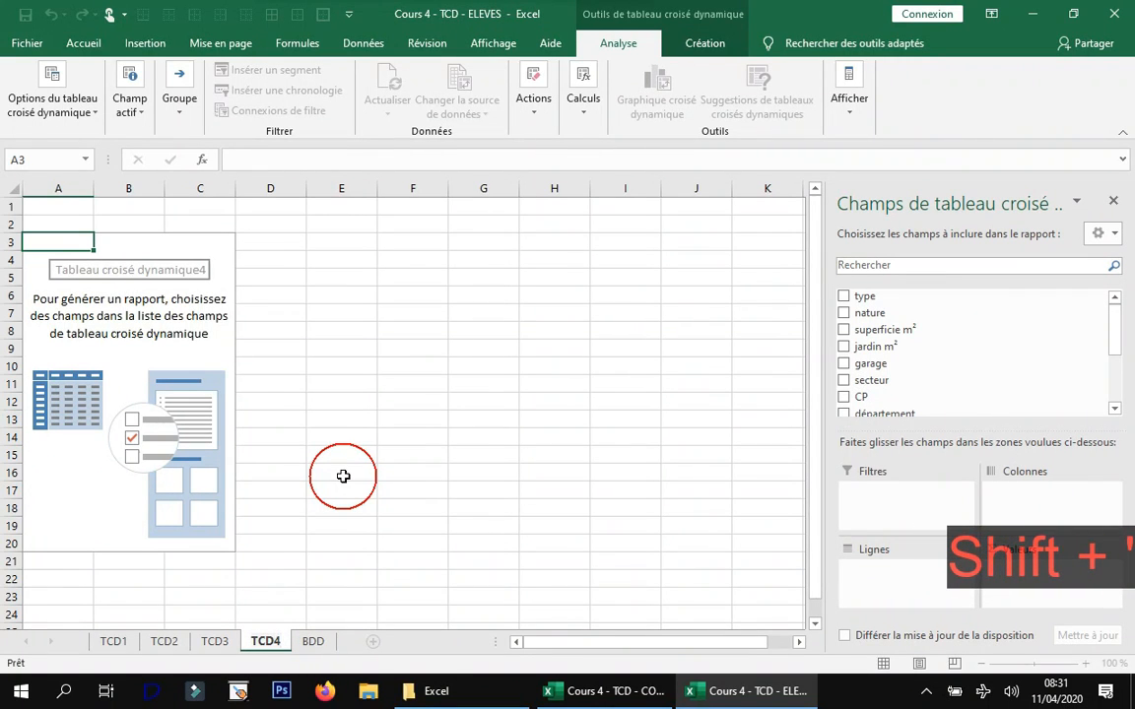
# - Paste the instructions text box onto the TCD4 sheet and move it beside the empty pivot table
pyautogui.click(125, 316)
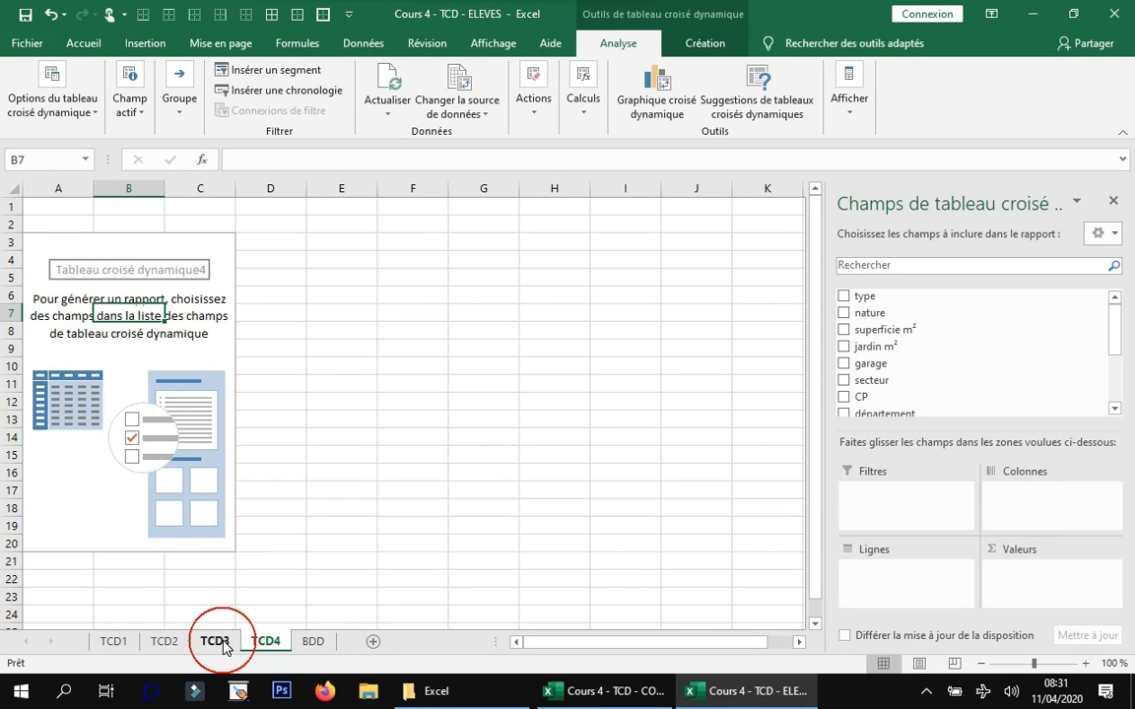
pyautogui.hotkey('ctrl', 'v')
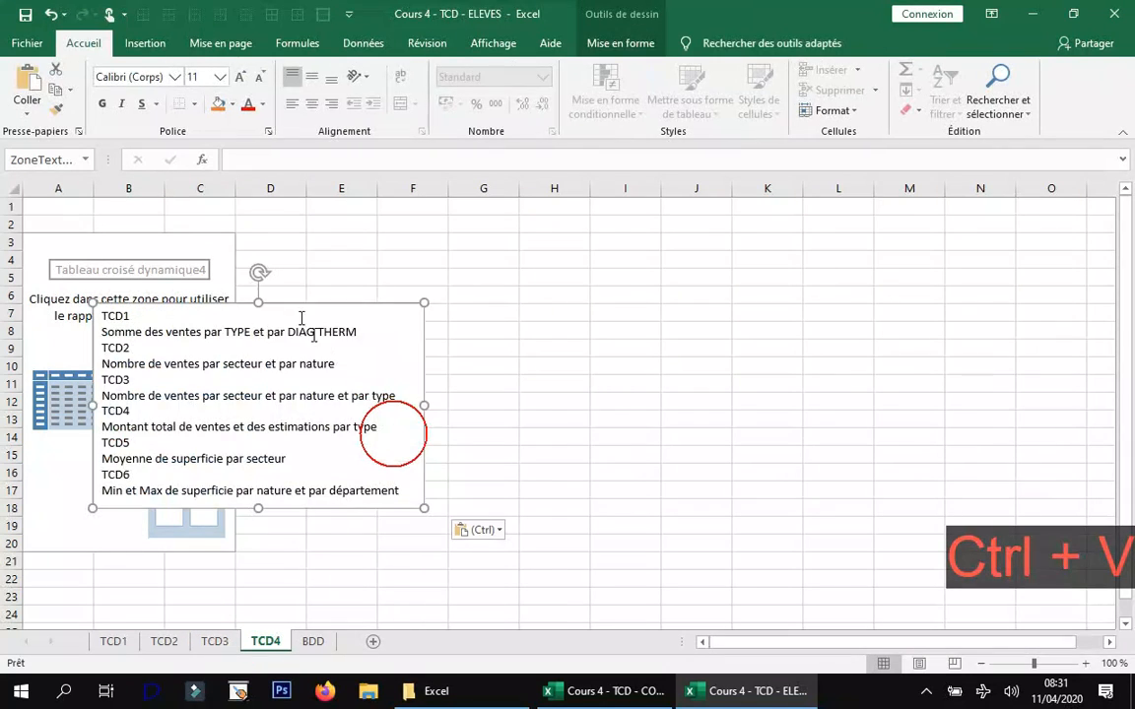
pyautogui.moveTo(305, 306); pyautogui.dragTo(465, 384)
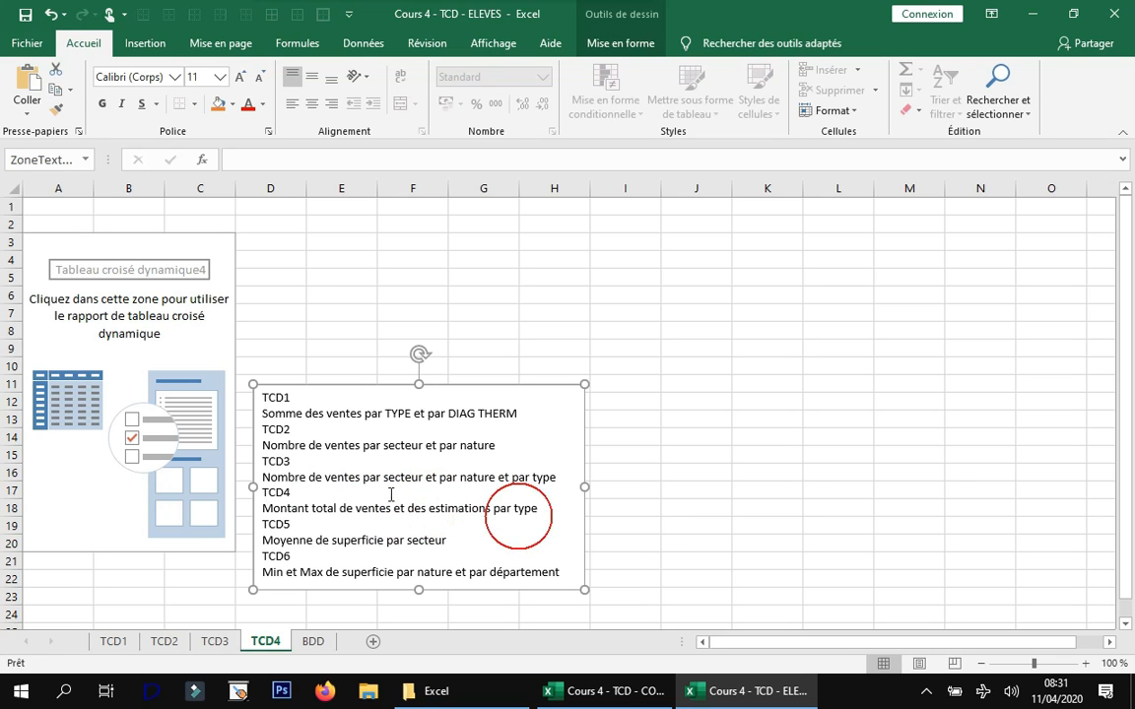
# - Set up the TCD4 pivot table with type in the rows and the sums of prix vente and prix estimation as values
pyautogui.click(197, 347)
pyautogui.moveTo(864, 296); pyautogui.dragTo(920, 577)
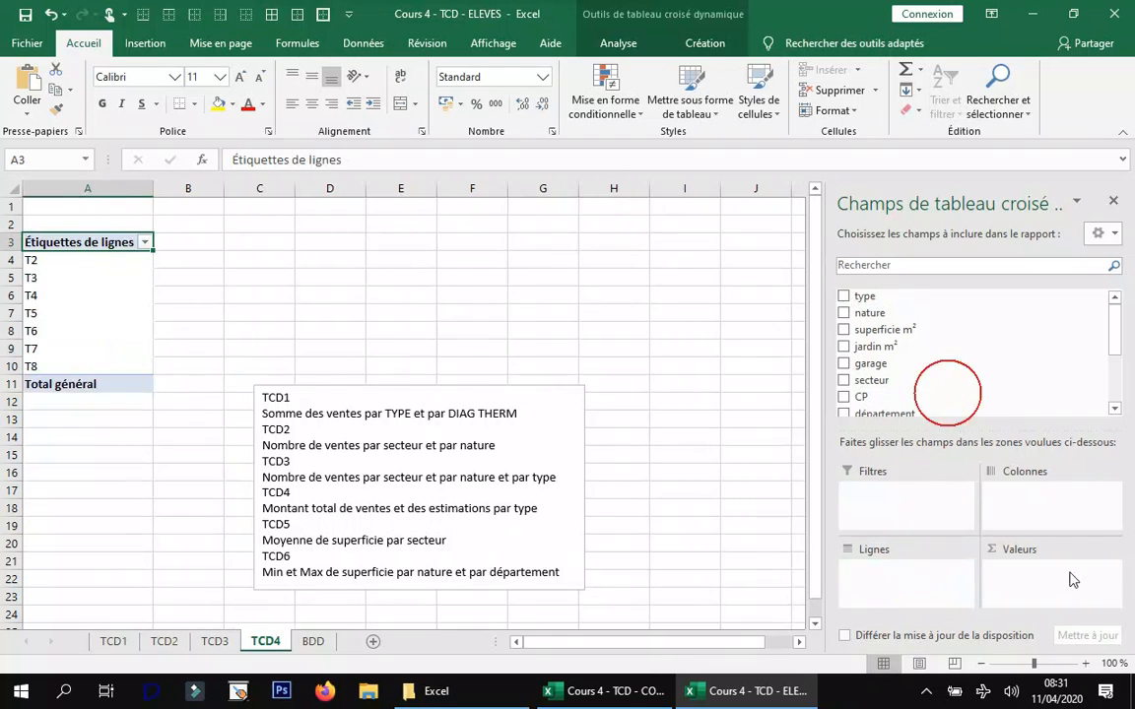
pyautogui.scroll(-1, 939, 372)
pyautogui.scroll(-1, 943, 366)
pyautogui.moveTo(914, 364); pyautogui.dragTo(1014, 581)
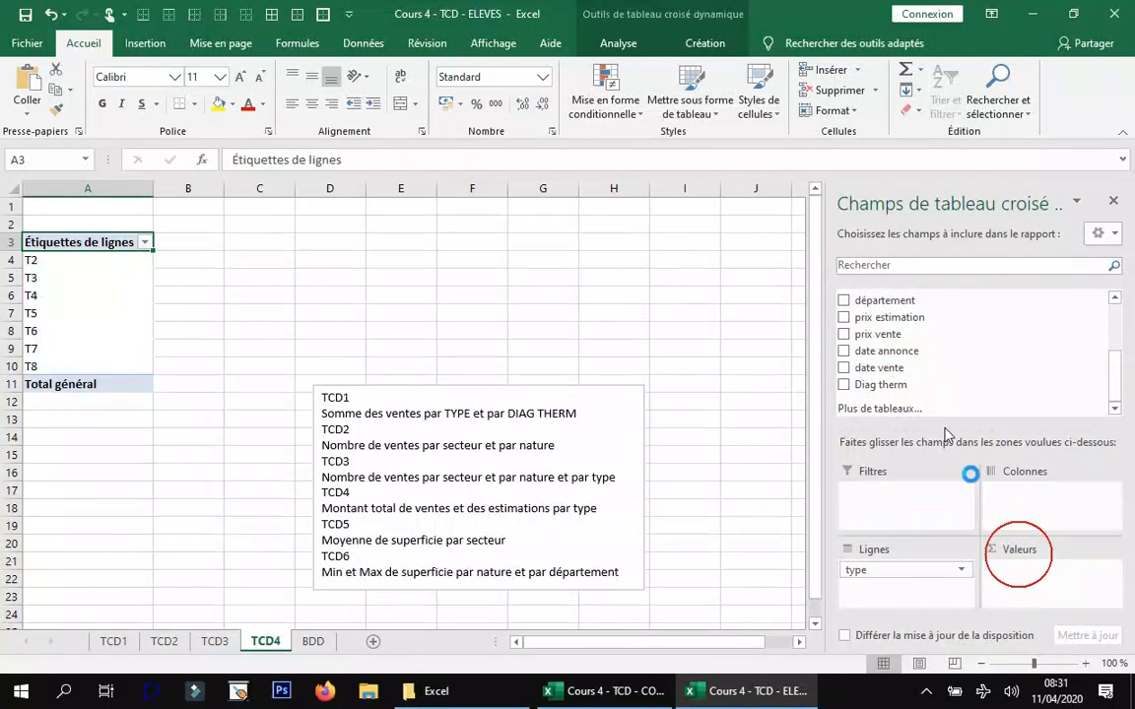
pyautogui.moveTo(897, 322); pyautogui.dragTo(1050, 591)
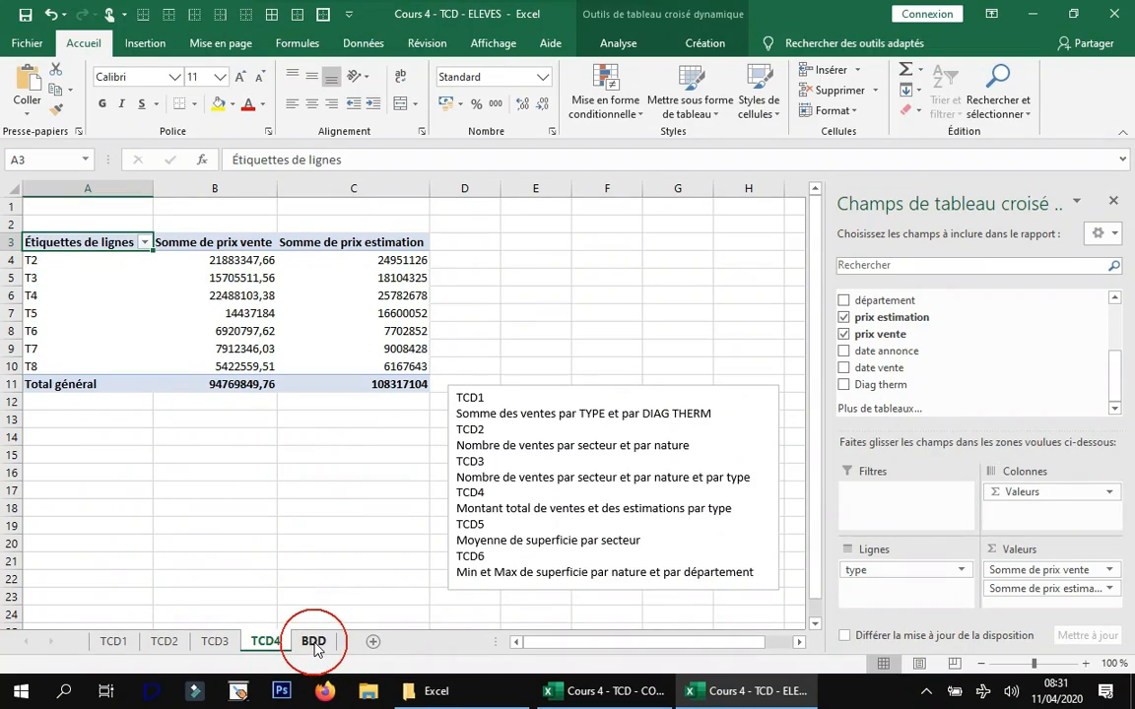
# - Create a fifth pivot table from the TAB_Immo data on the BDD sheet, placed on a new worksheet
pyautogui.click(313, 641)
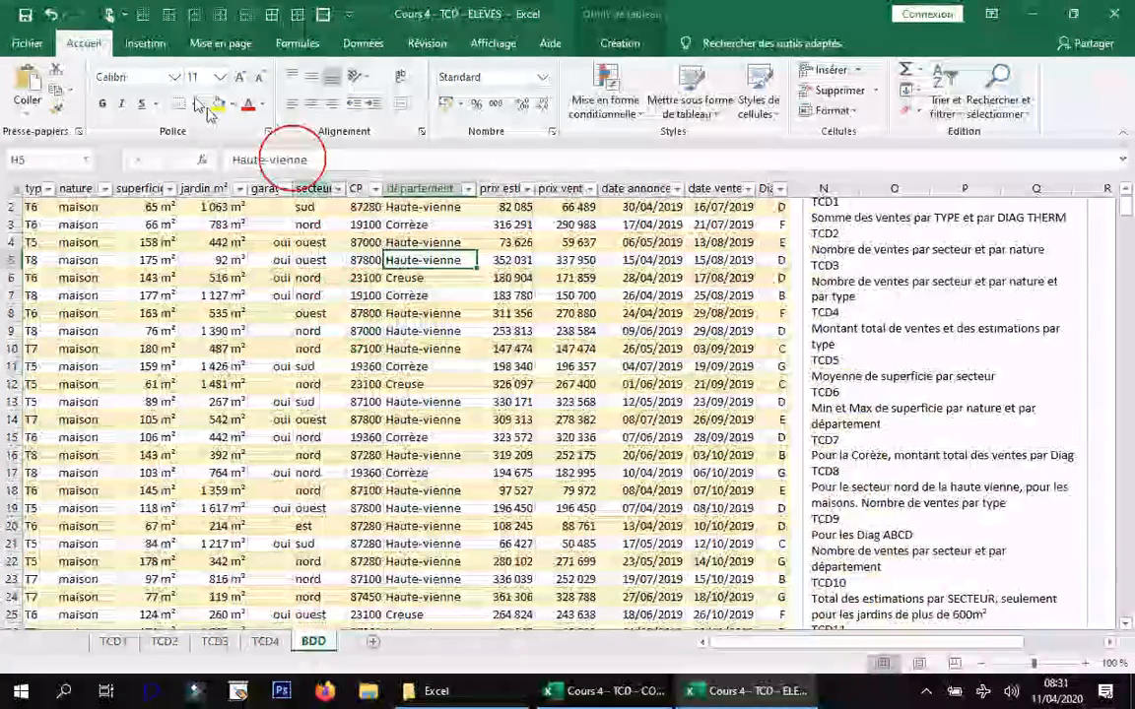
pyautogui.click(145, 44)
pyautogui.click(37, 87)
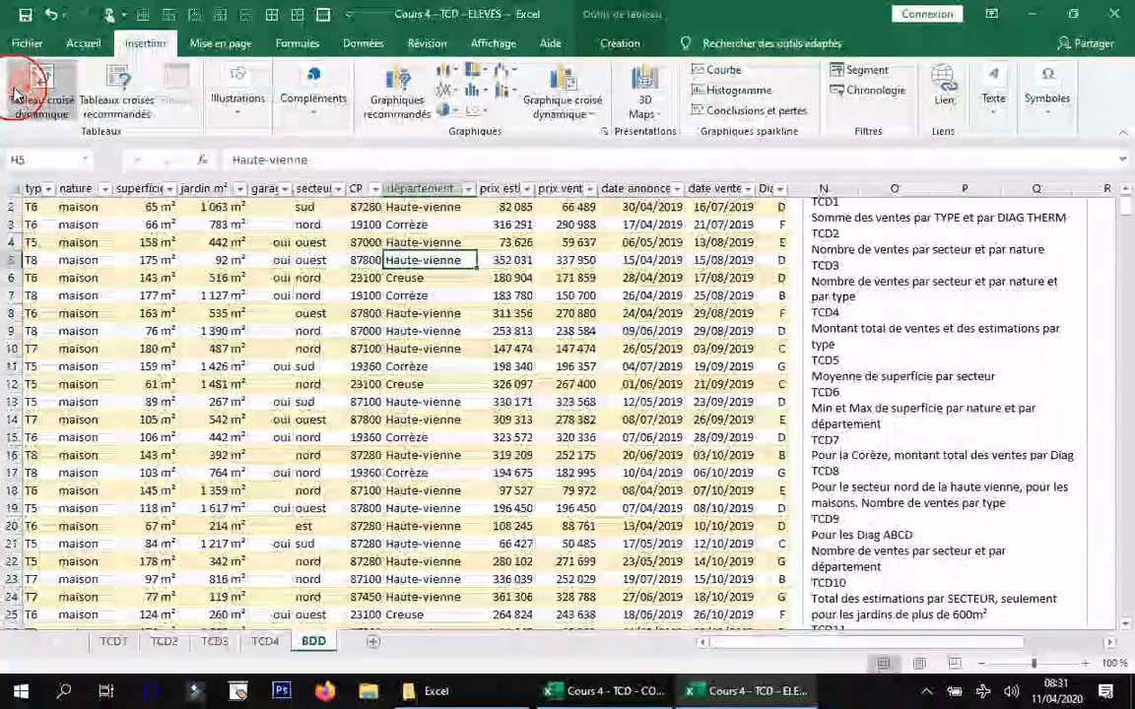
pyautogui.click(877, 464)
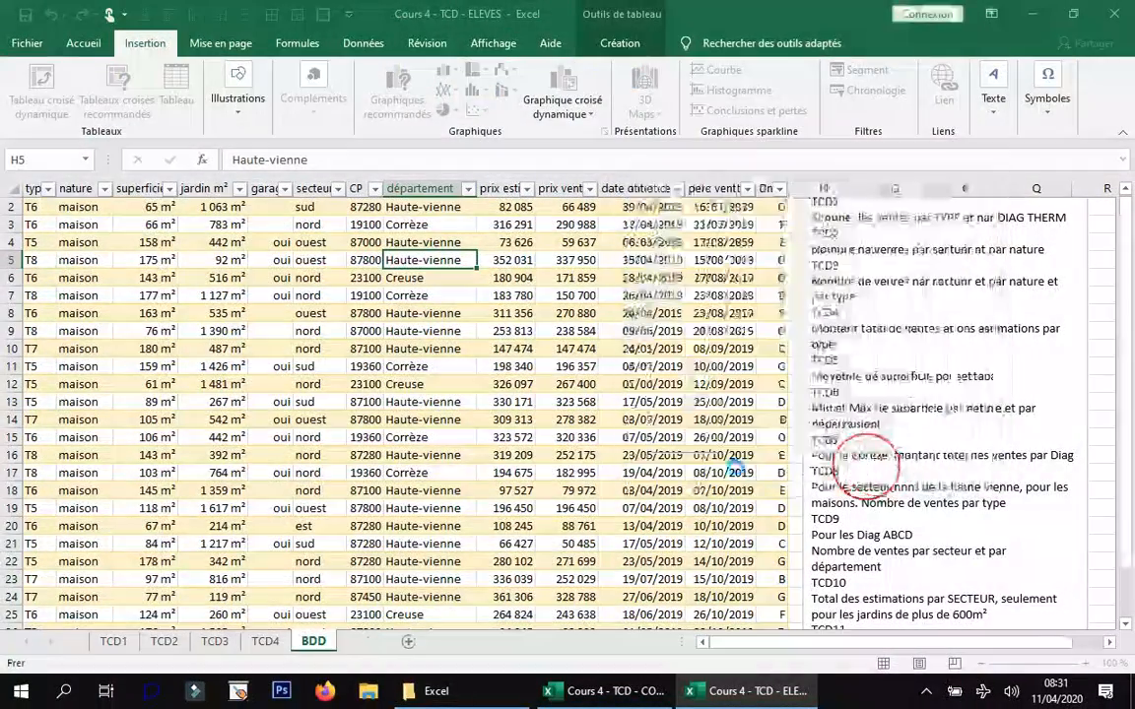
# - Rename the fifth pivot table's worksheet as TCD5
pyautogui.rightClick(328, 645)
pyautogui.click(382, 473)
pyautogui.write('TCD5')
pyautogui.press('Return')
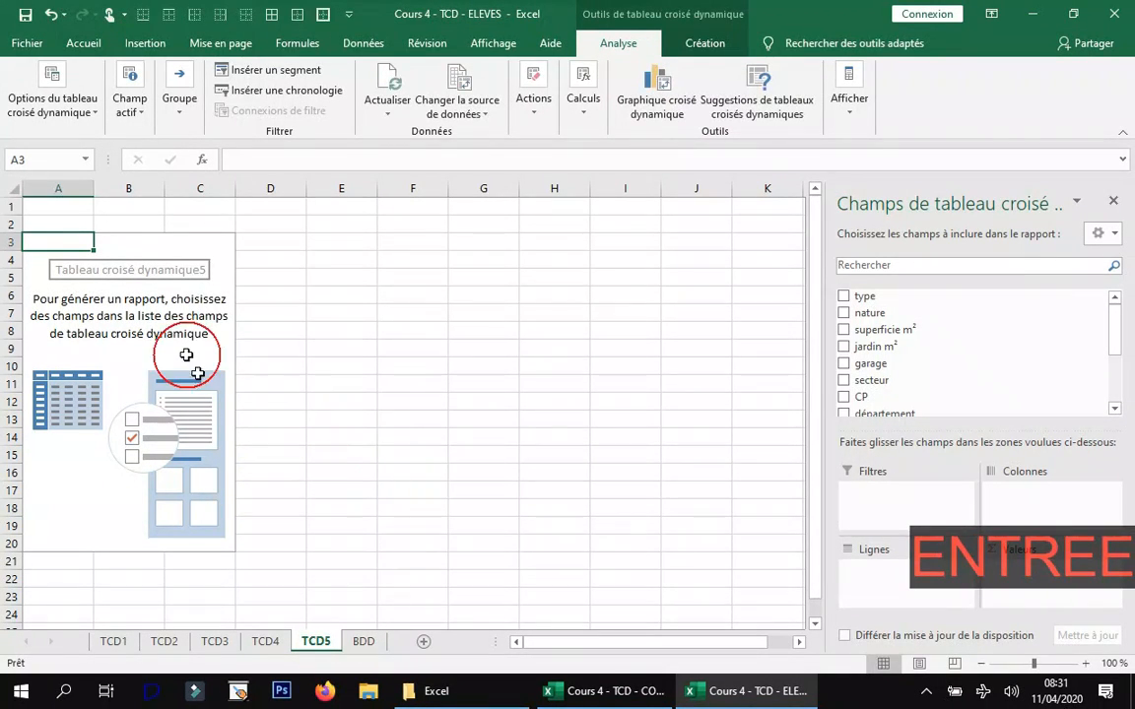
# - Paste the instructions text box onto the TCD5 sheet and move it beside the empty pivot table
pyautogui.click(365, 478)
pyautogui.hotkey('ctrl', 'v')
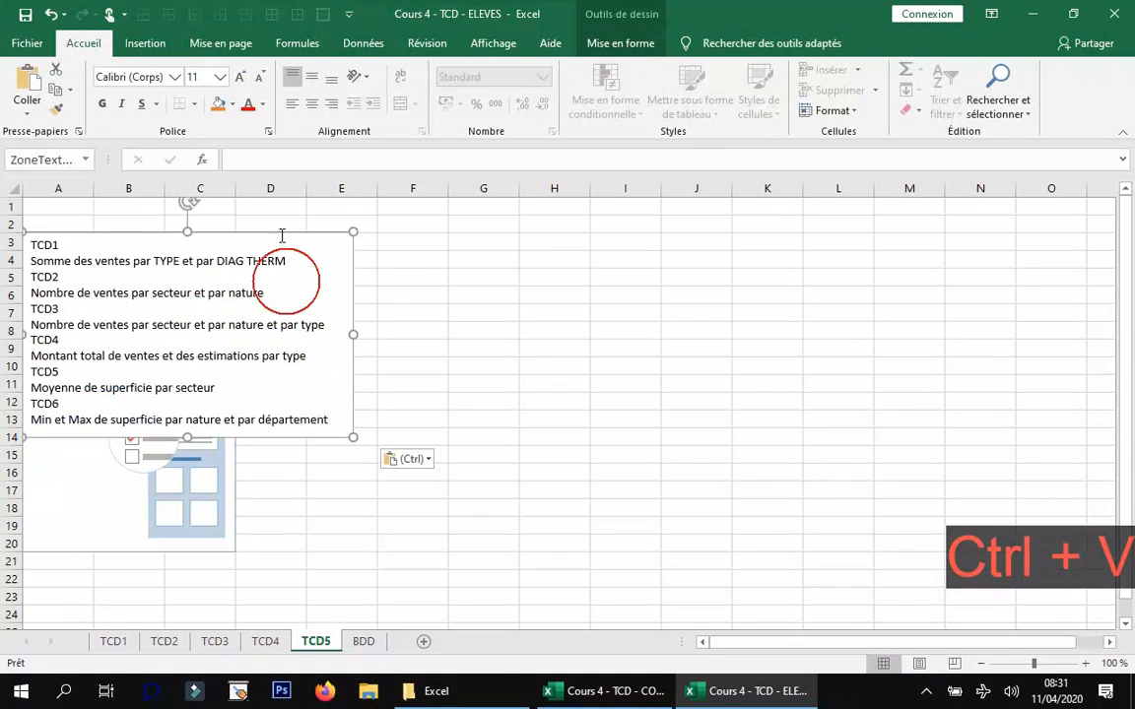
pyautogui.moveTo(275, 231); pyautogui.dragTo(489, 411)
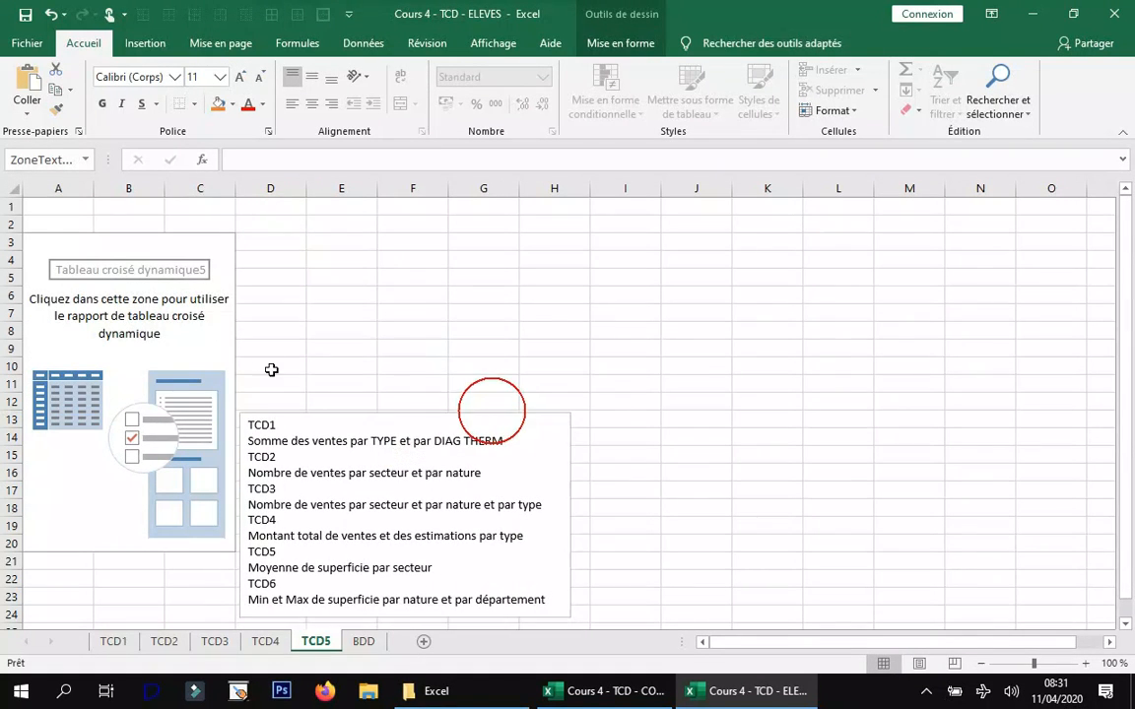
# - Set up the TCD5 pivot table with secteur in the rows and superficie m² in the values
pyautogui.click(200, 317)
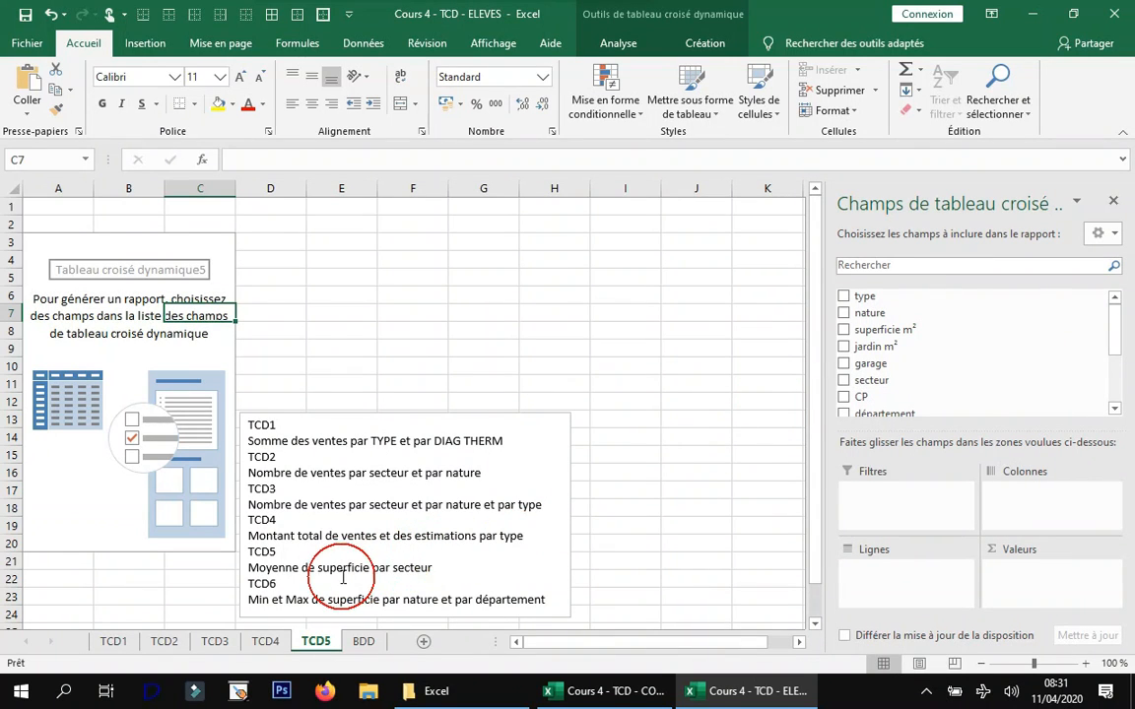
pyautogui.moveTo(871, 380); pyautogui.dragTo(926, 576)
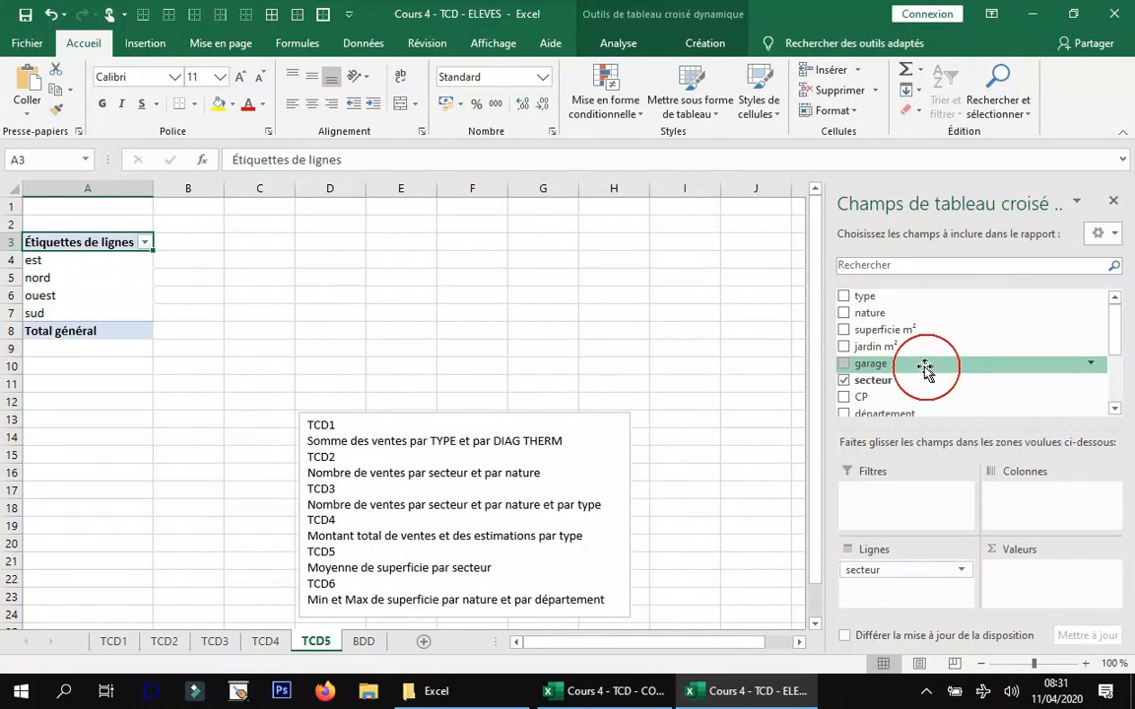
pyautogui.moveTo(892, 329); pyautogui.dragTo(1041, 576)
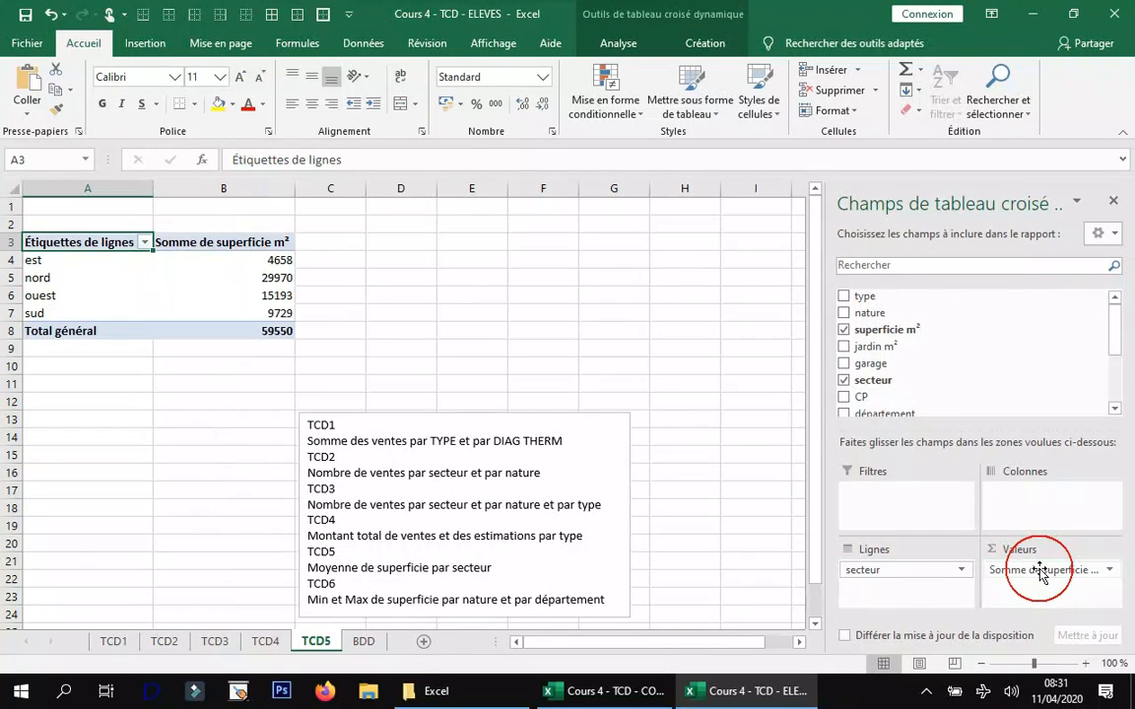
# - Change the superficie m² value calculation in the TCD5 pivot table to Moyenne
pyautogui.click(1107, 570)
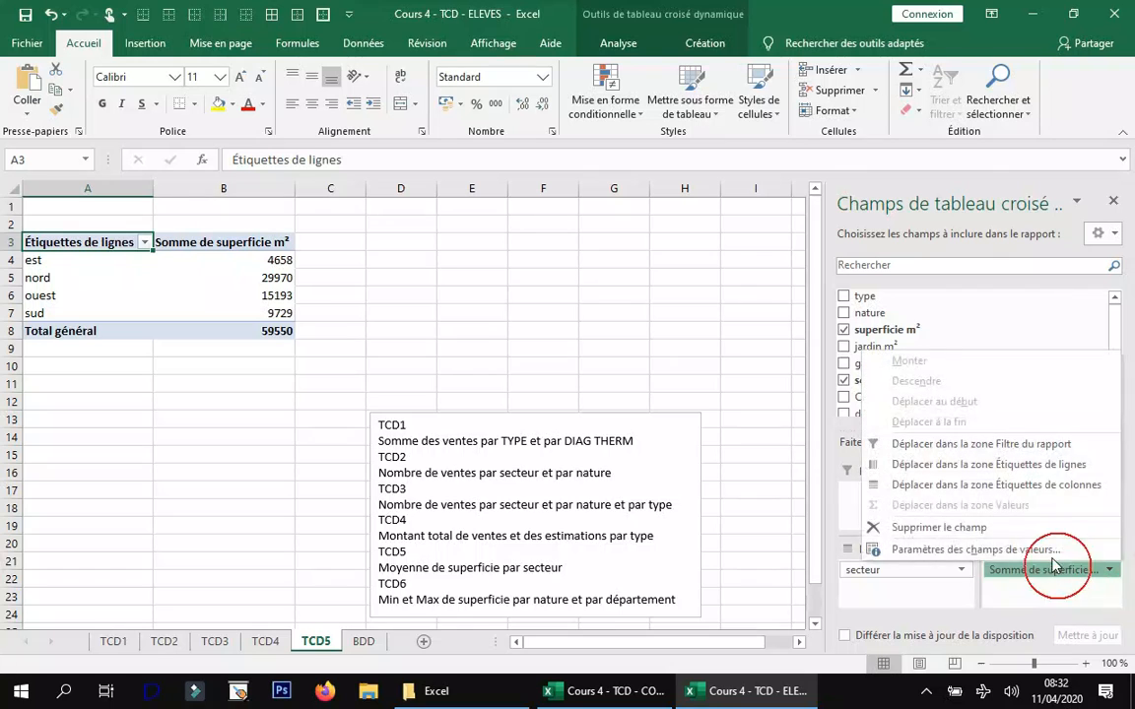
pyautogui.click(1044, 549)
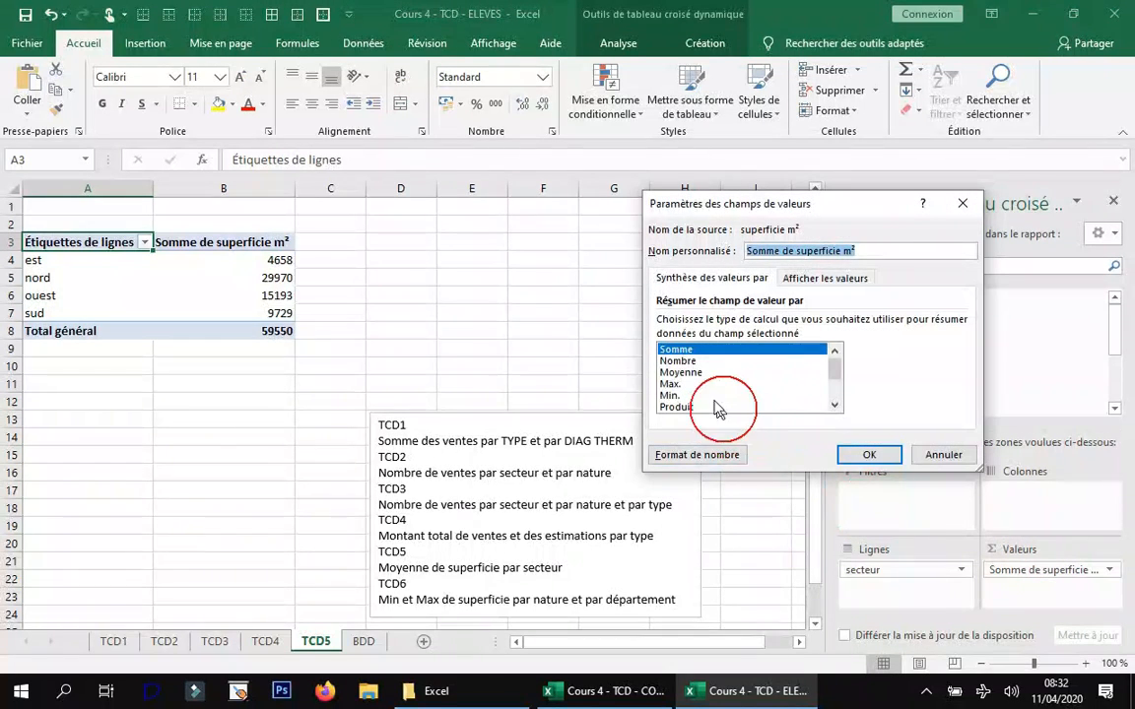
pyautogui.click(705, 373)
pyautogui.click(868, 454)
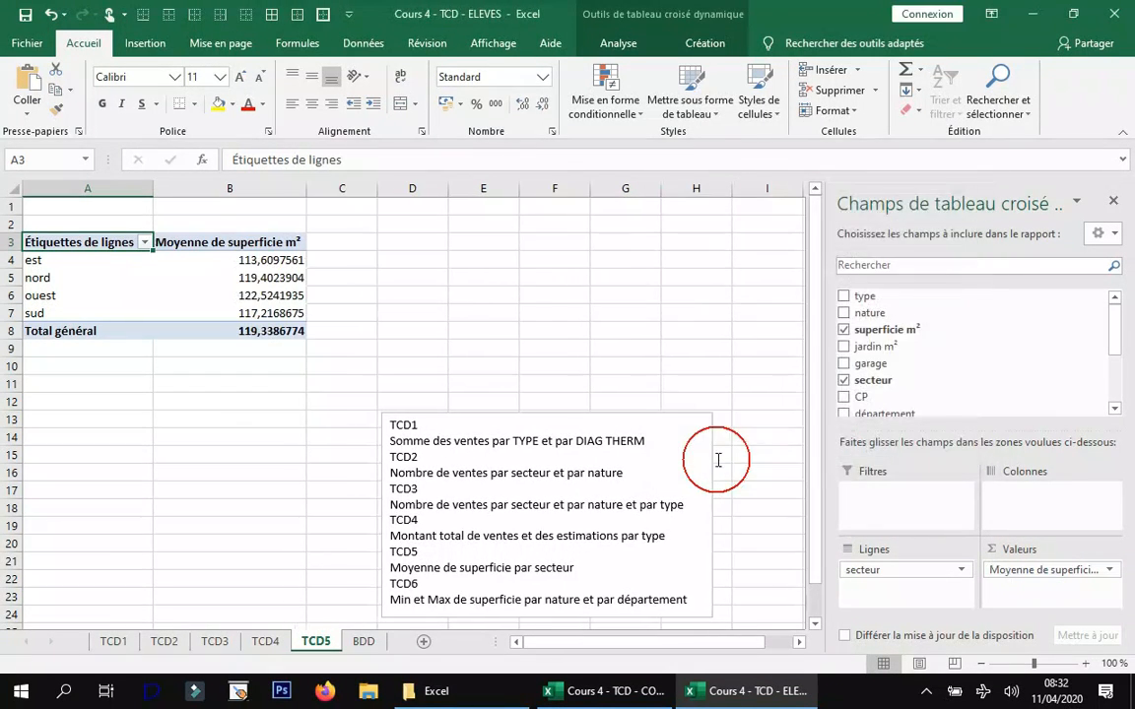
# - Create a sixth pivot table from the TAB_Immo data on the BDD sheet, placed on a new worksheet
pyautogui.click(365, 641)
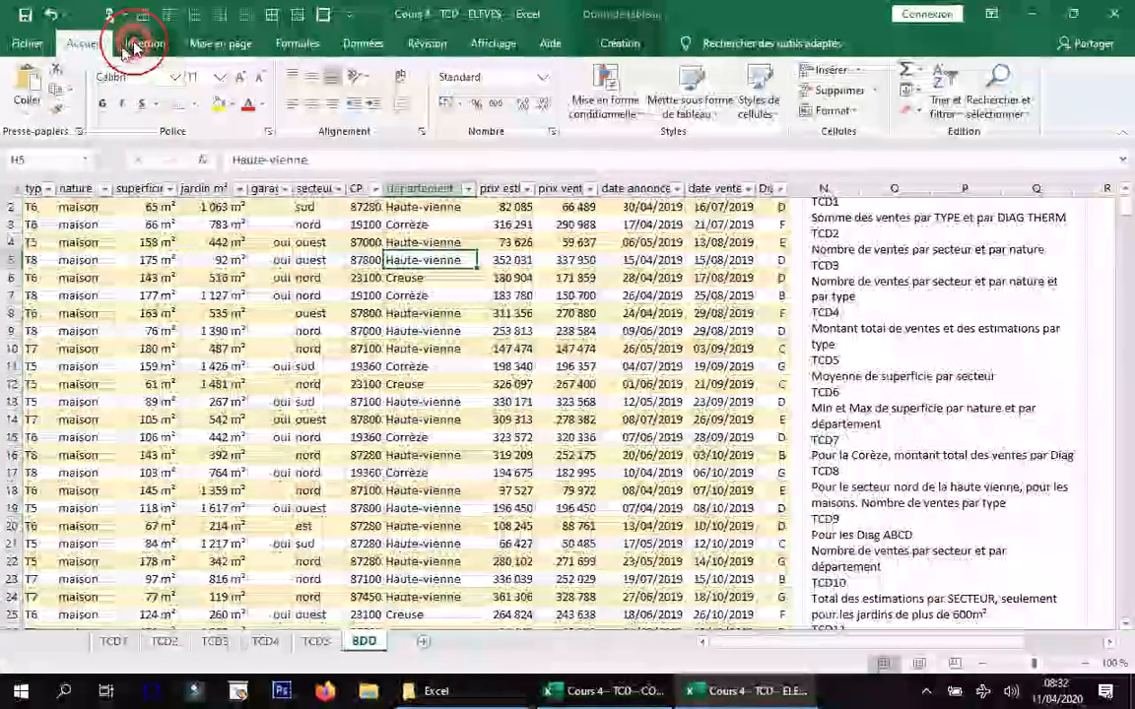
pyautogui.click(145, 44)
pyautogui.click(36, 101)
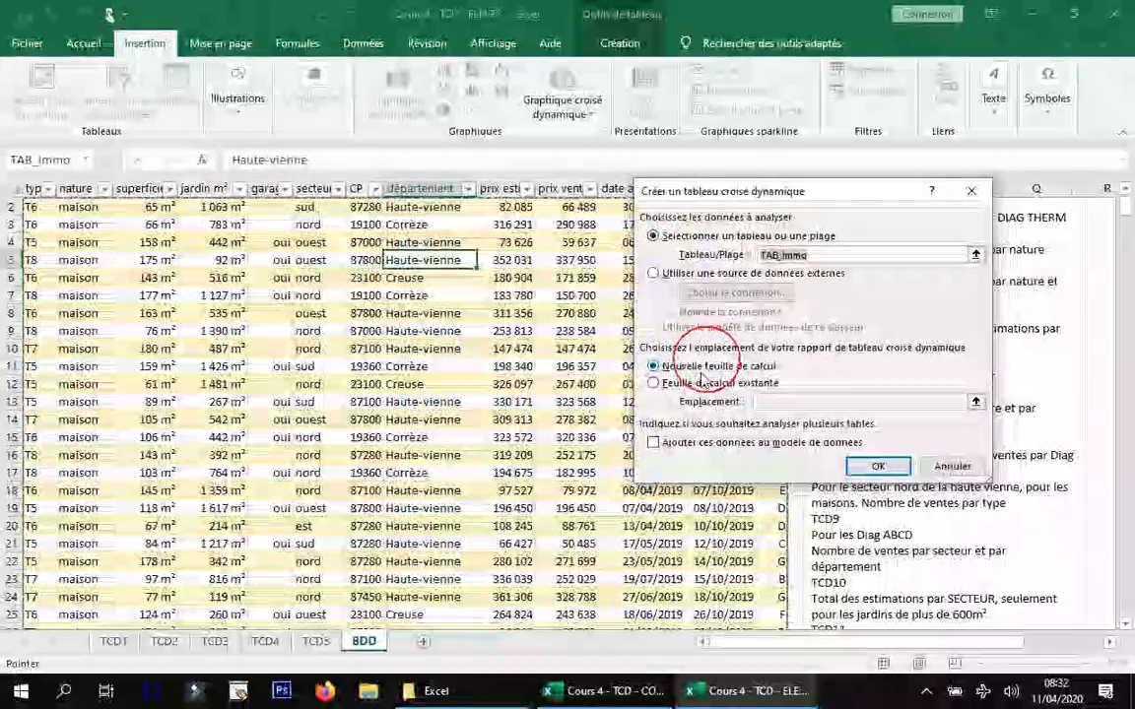
pyautogui.click(877, 467)
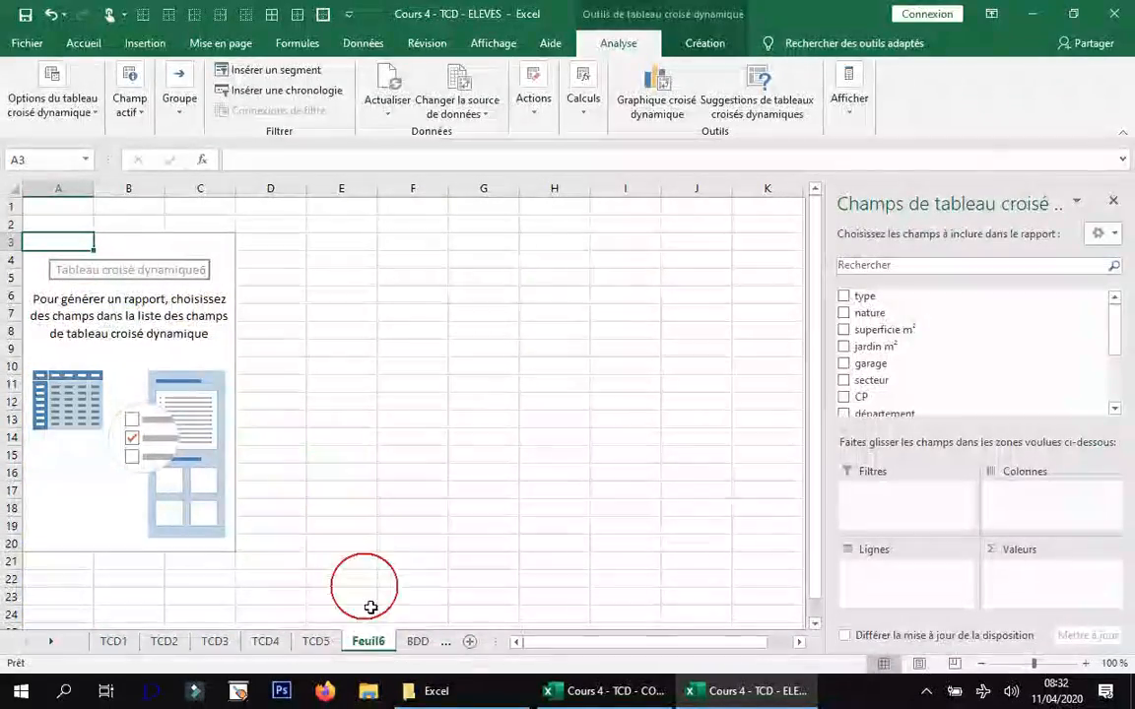
# - Paste the instructions text box onto the sixth pivot table's worksheet and rename that sheet as TCD6
pyautogui.hotkey('ctrl', 'v')
pyautogui.rightClick(374, 638)
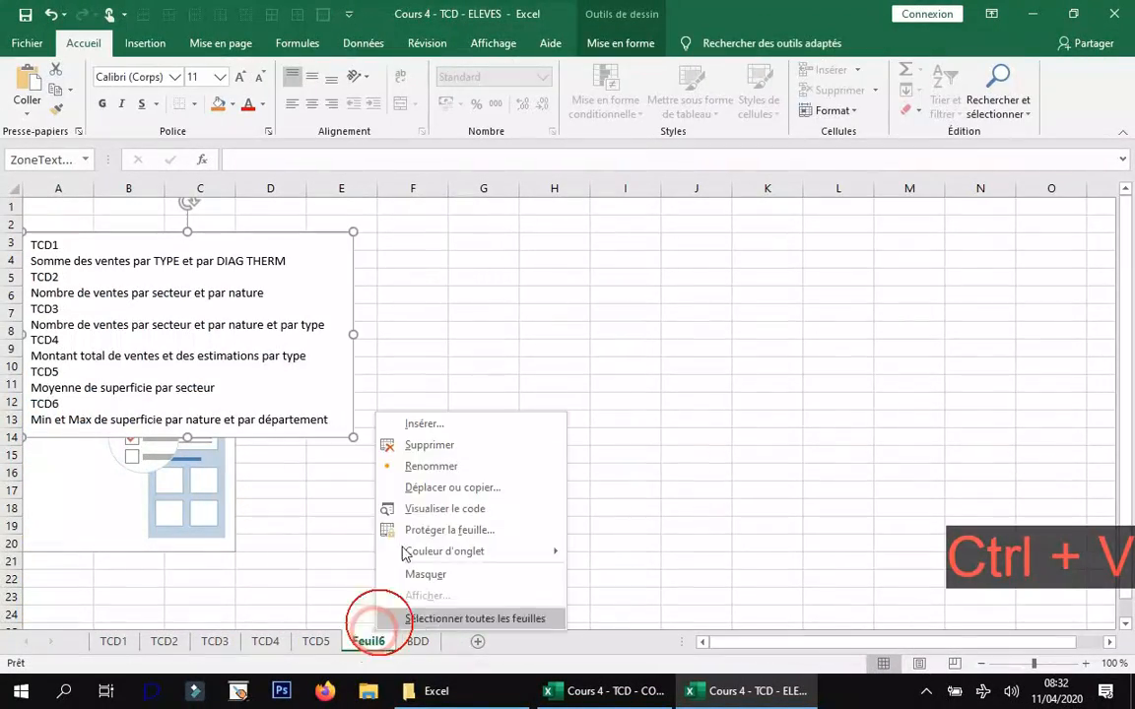
pyautogui.click(419, 465)
pyautogui.write('TCD6')
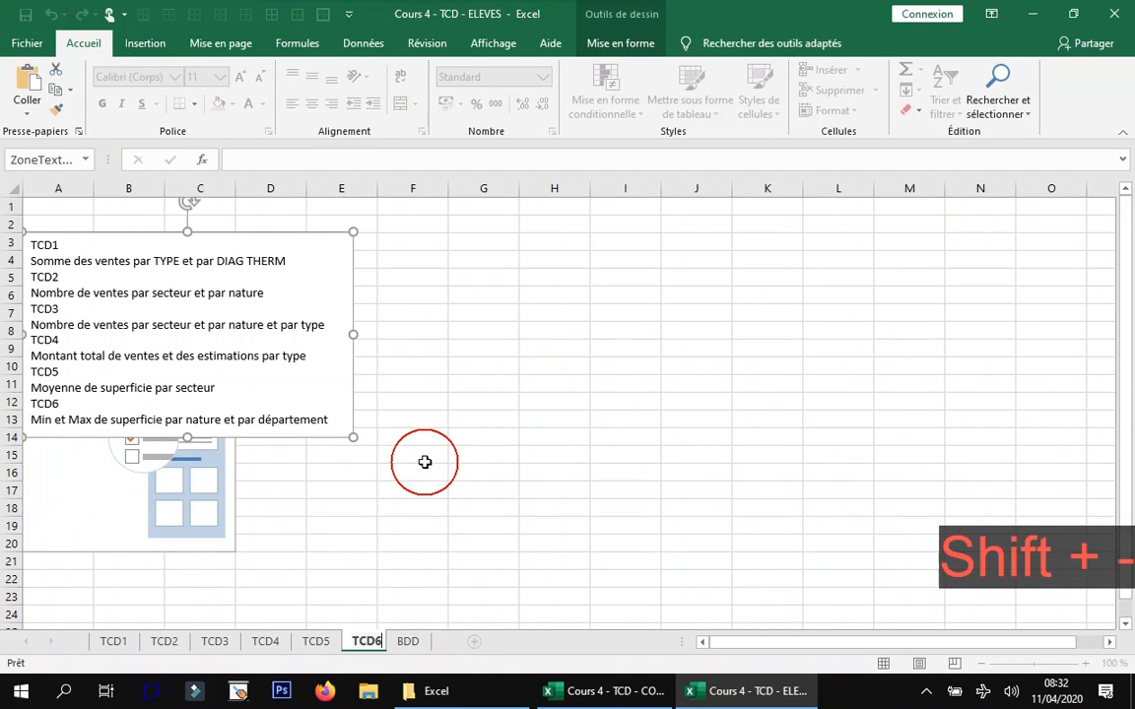
# - Confirm the TCD6 sheet name and move the instructions text box clear of the empty pivot table
pyautogui.press('Return')
pyautogui.moveTo(132, 235); pyautogui.dragTo(354, 394)
pyautogui.click(110, 295)
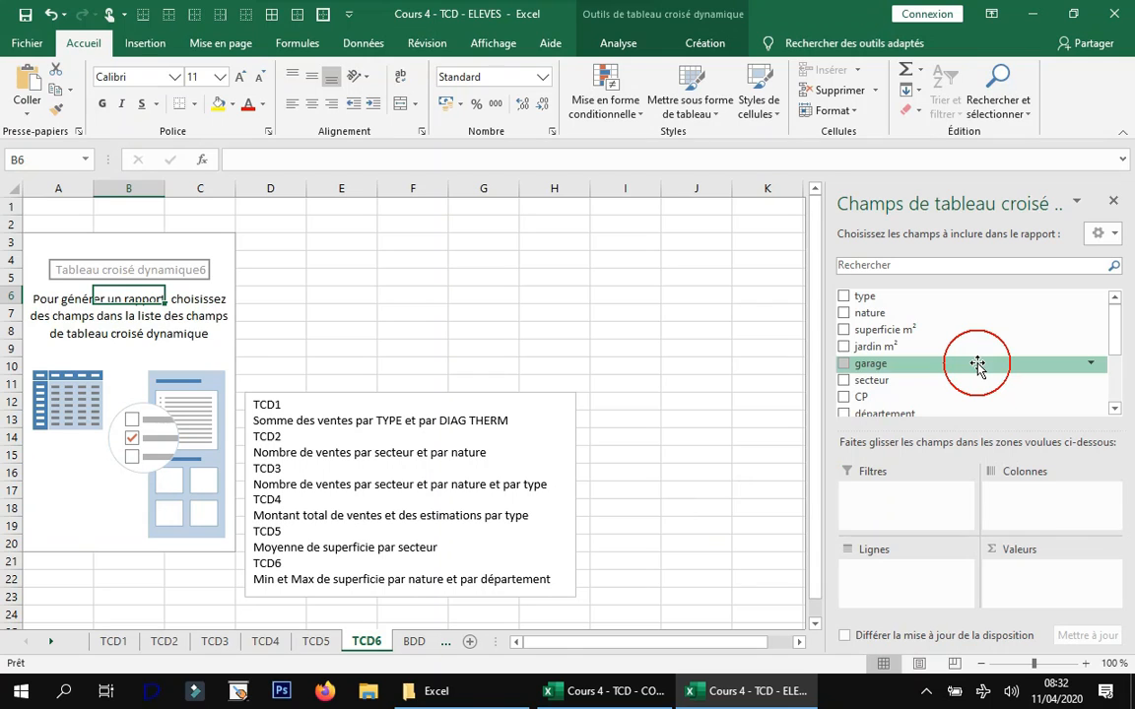
# - Set up the TCD6 pivot table with nature and département in the rows and superficie m² twice in the values
pyautogui.moveTo(900, 312); pyautogui.dragTo(906, 564)
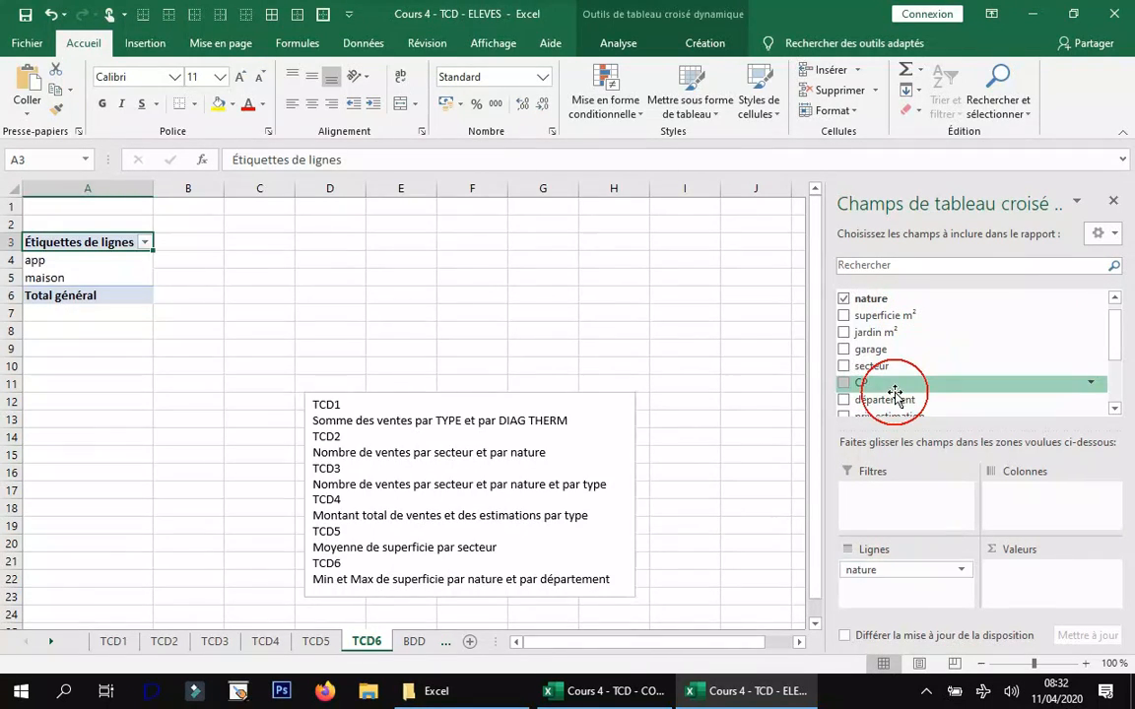
pyautogui.moveTo(892, 396); pyautogui.dragTo(1017, 483)
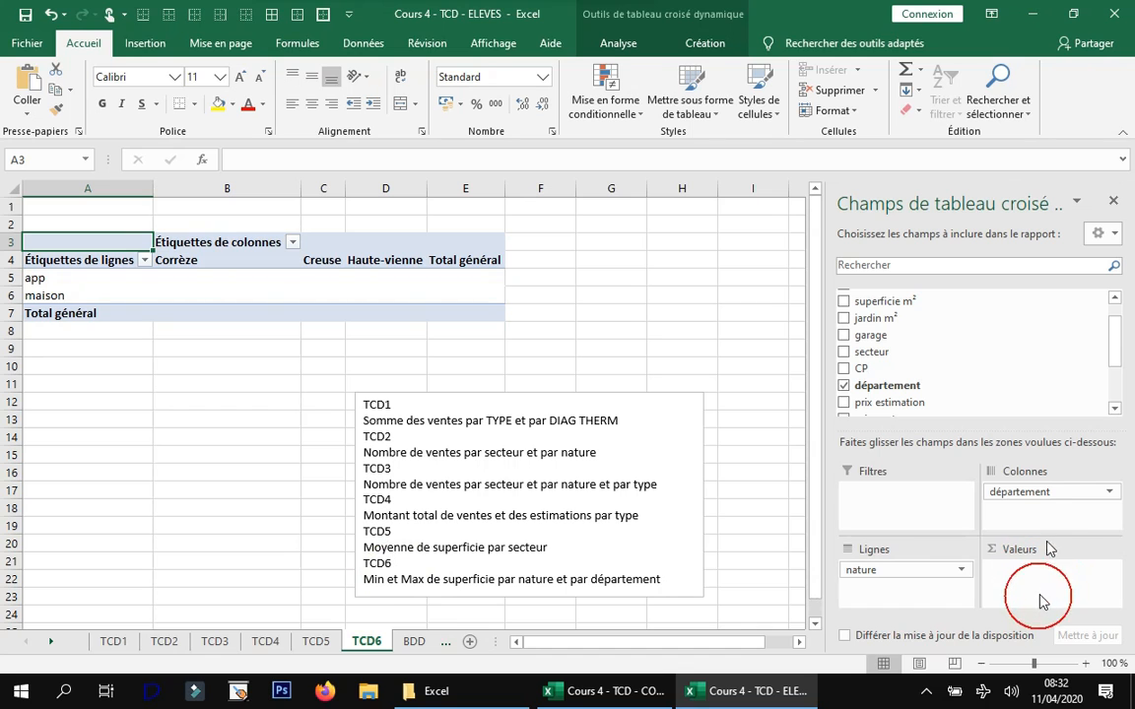
pyautogui.moveTo(1052, 491); pyautogui.dragTo(930, 596)
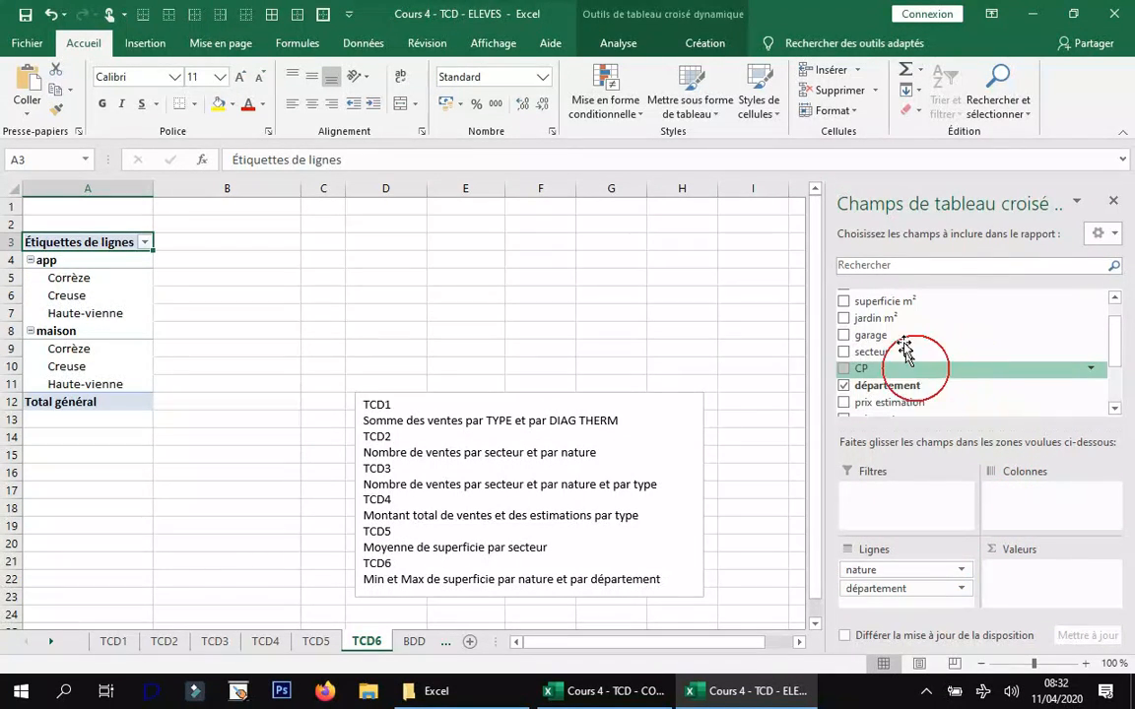
pyautogui.moveTo(899, 300); pyautogui.dragTo(1036, 550)
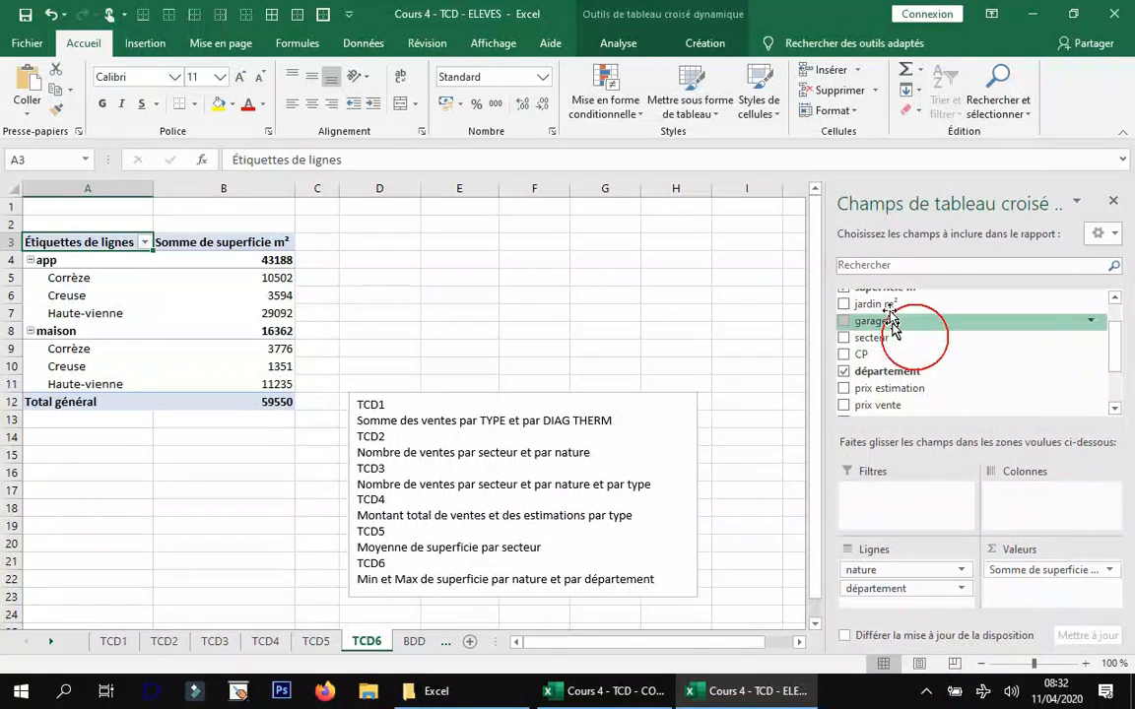
pyautogui.scroll(1, 891, 317)
pyautogui.moveTo(891, 325); pyautogui.dragTo(1059, 585)
# - Change the calculation of the first superficie m² value to Min and the second to Max in the TCD6 pivot table
pyautogui.click(1110, 569)
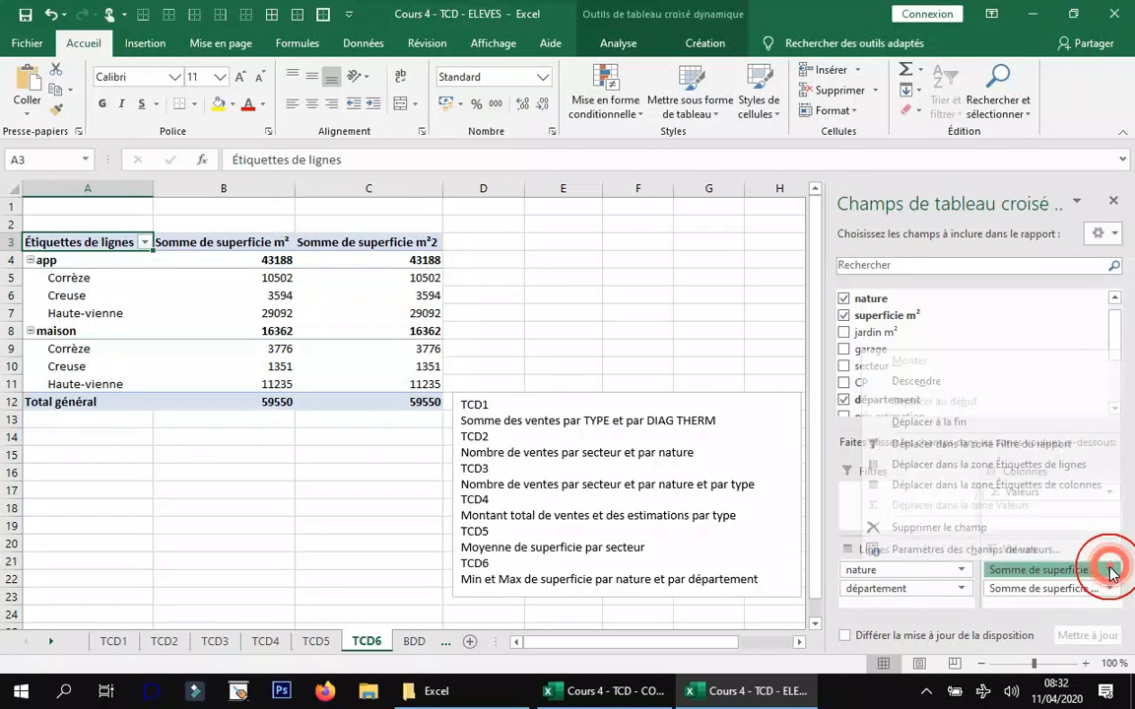
pyautogui.click(1059, 549)
pyautogui.click(675, 395)
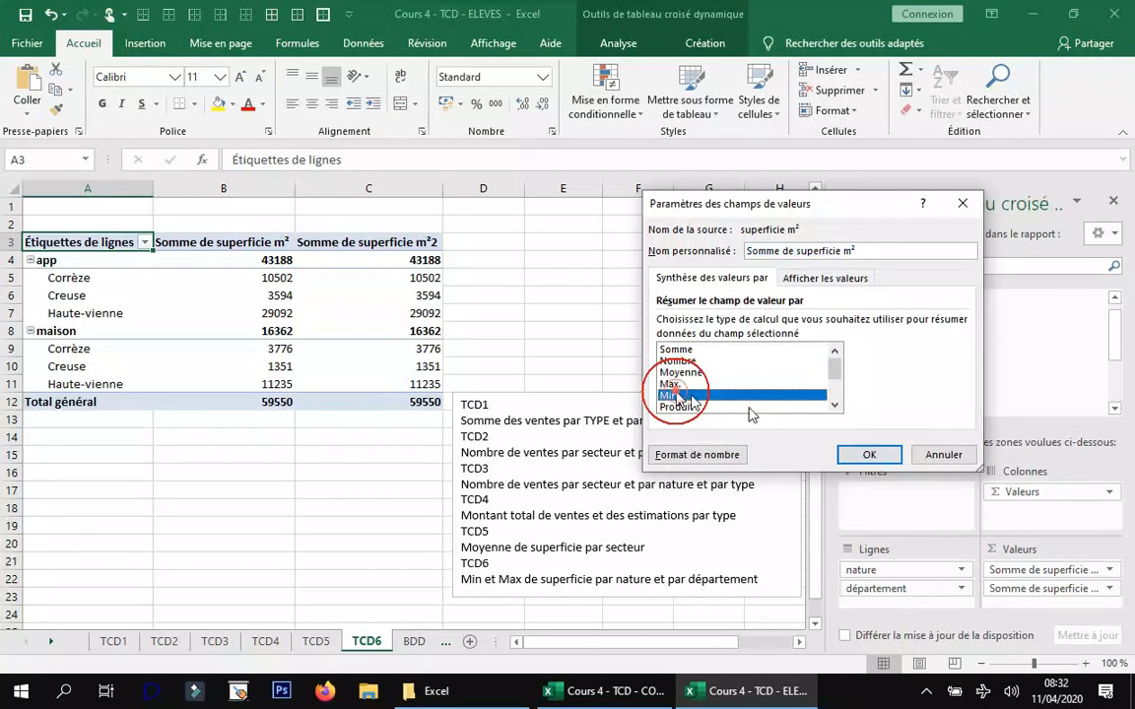
pyautogui.click(869, 454)
pyautogui.click(1110, 589)
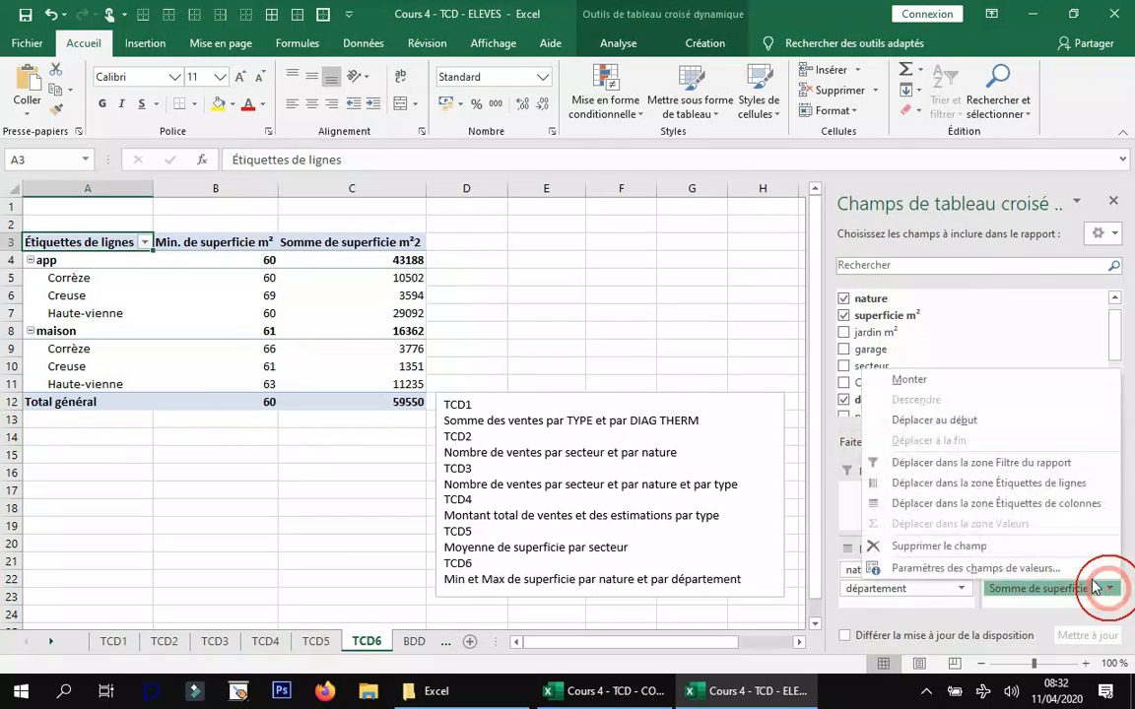
pyautogui.click(980, 570)
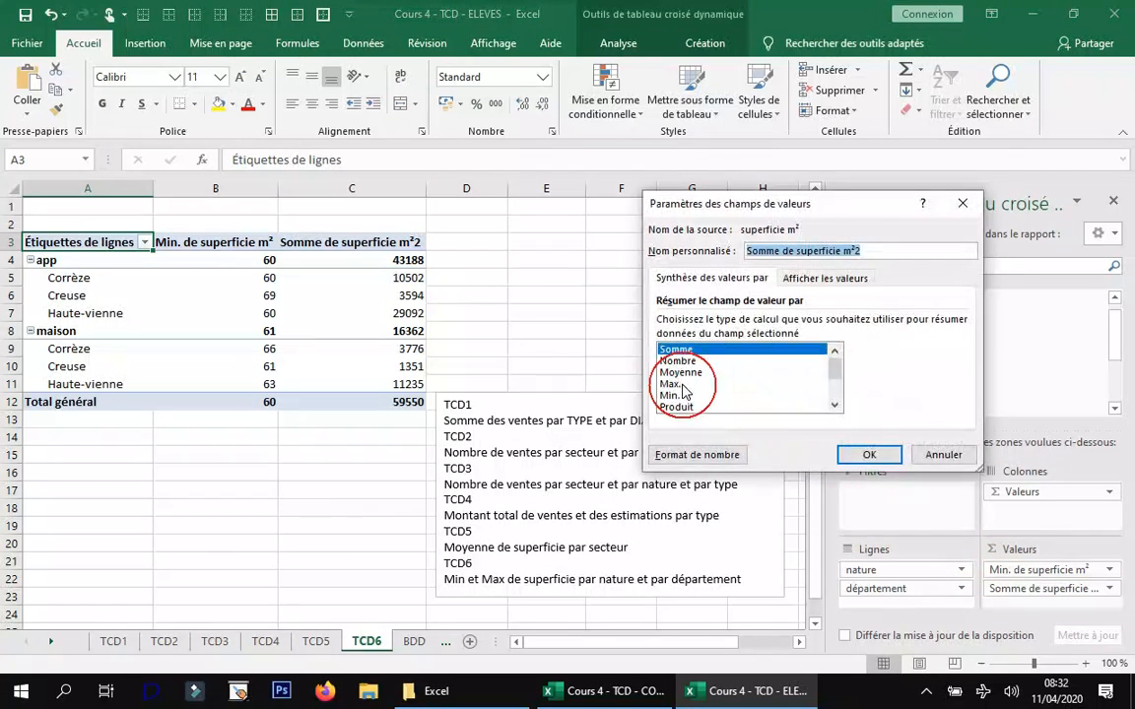
pyautogui.click(736, 383)
pyautogui.click(866, 454)
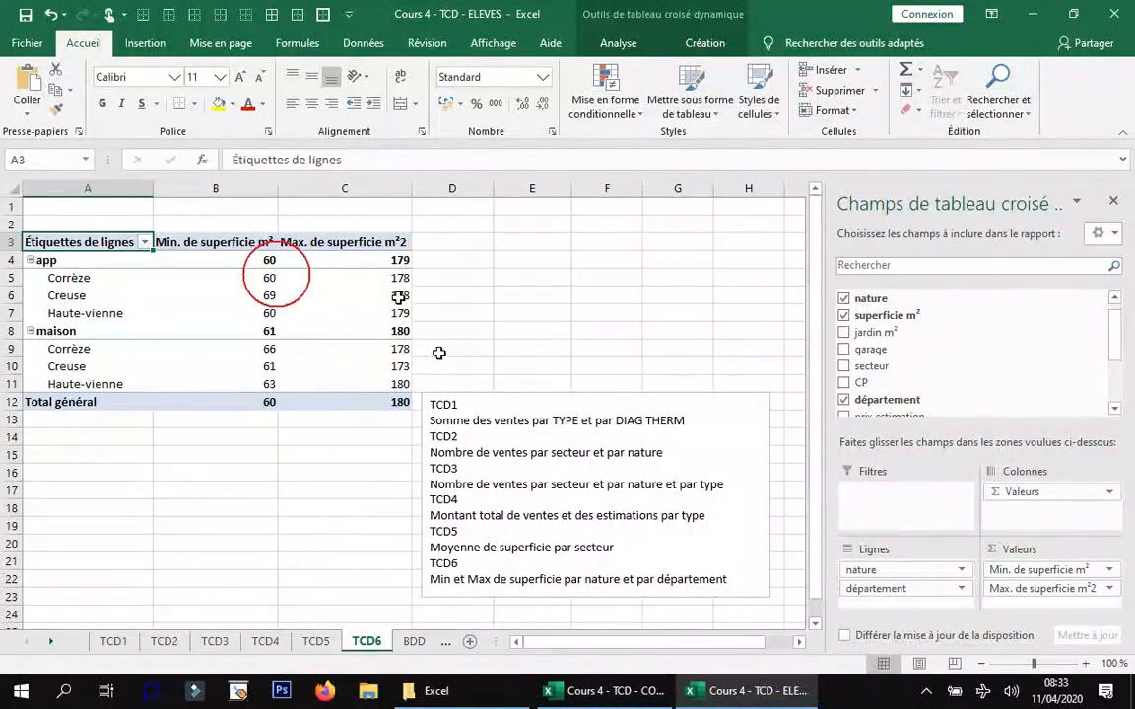
# - Move the instructions text box farther from the TCD6 pivot table and apply a light yellow style to the pivot table
pyautogui.click(496, 406)
pyautogui.moveTo(505, 395); pyautogui.dragTo(610, 413)
pyautogui.click(324, 312)
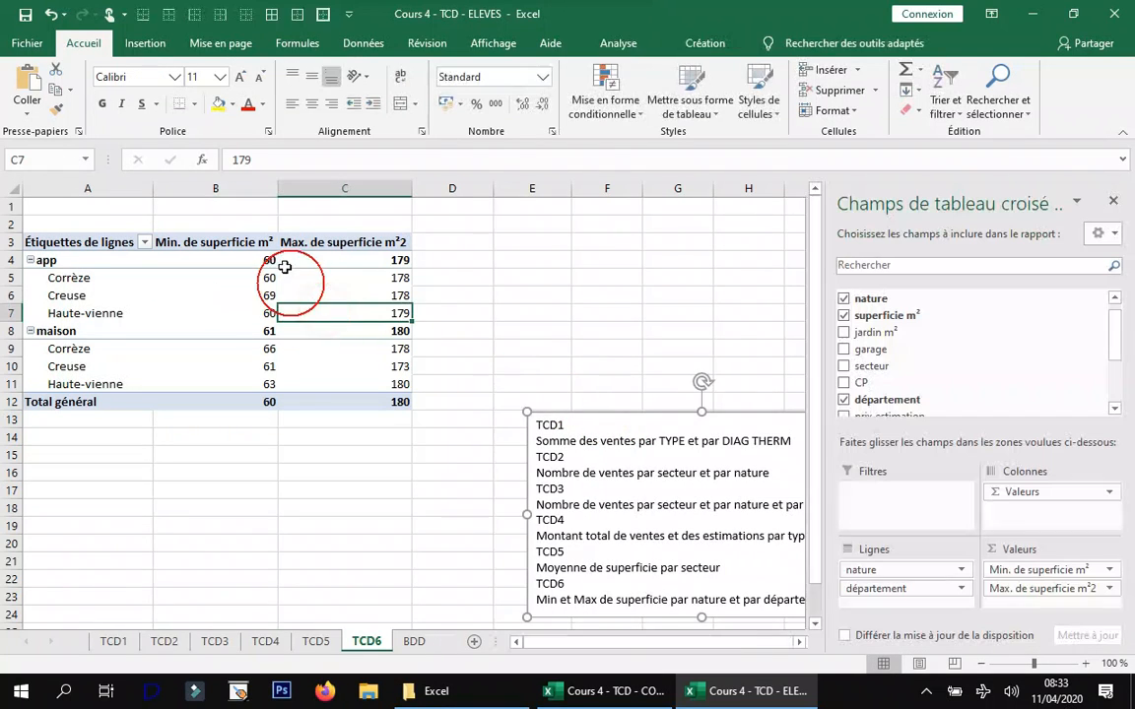
pyautogui.click(712, 51)
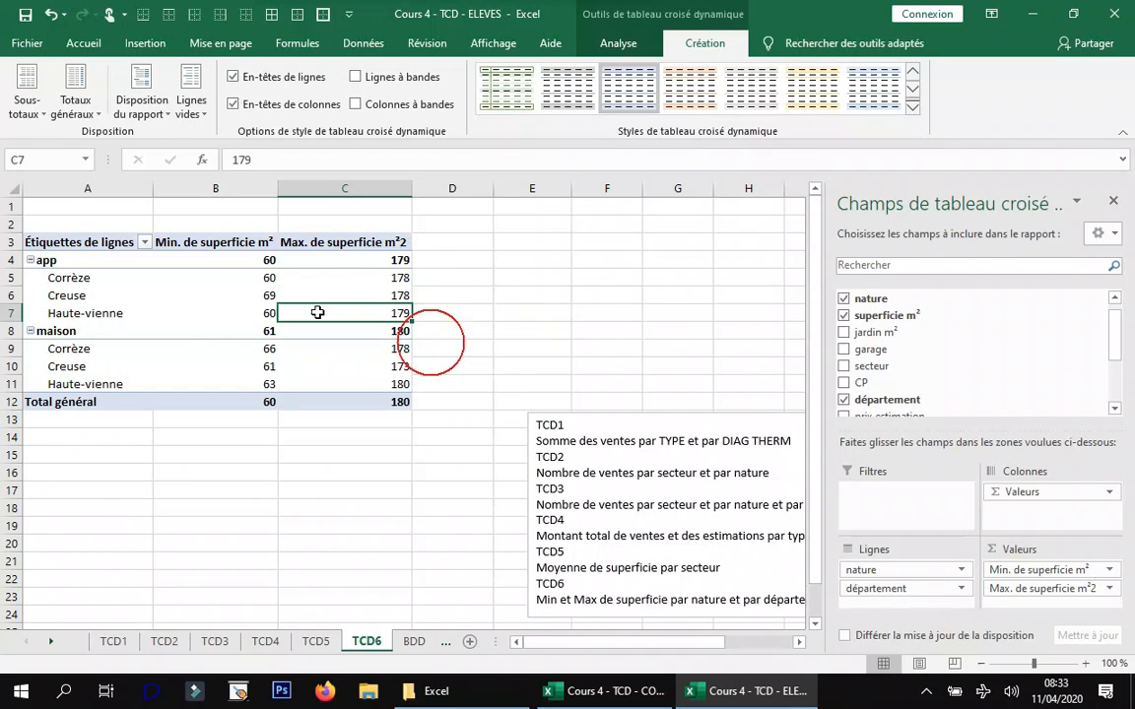
pyautogui.click(814, 86)
pyautogui.click(236, 295)
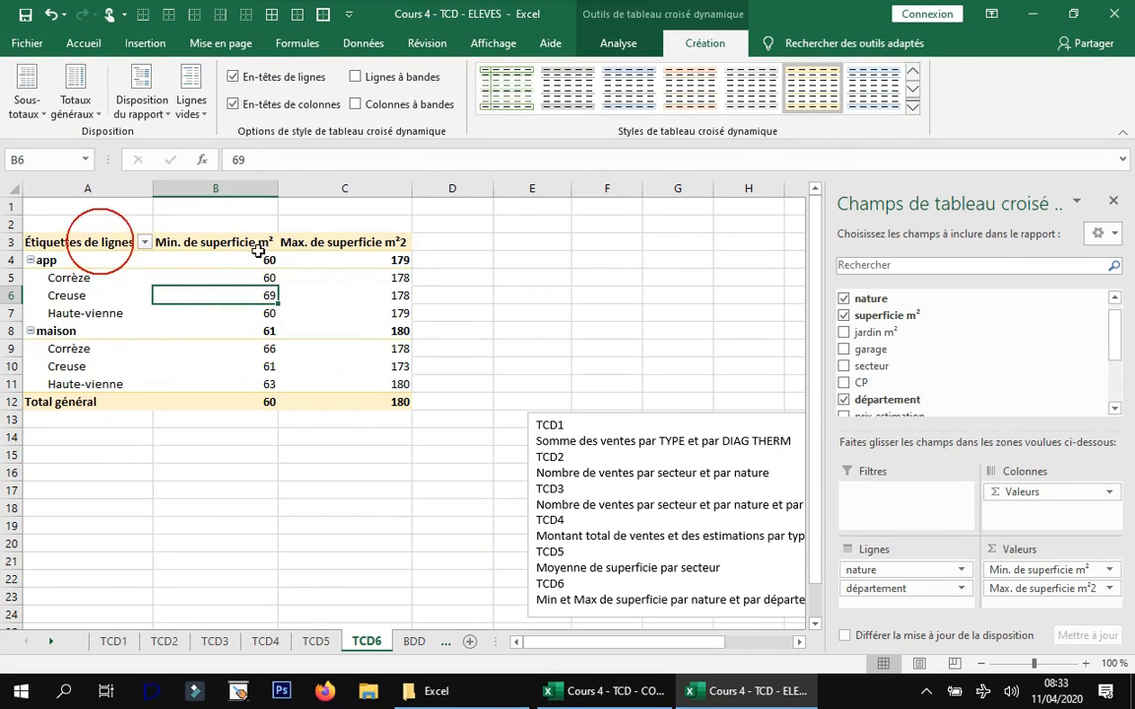
# - Rename the maximum value header in C3 of the TCD6 pivot table as Superficie MAX m²
pyautogui.click(341, 241)
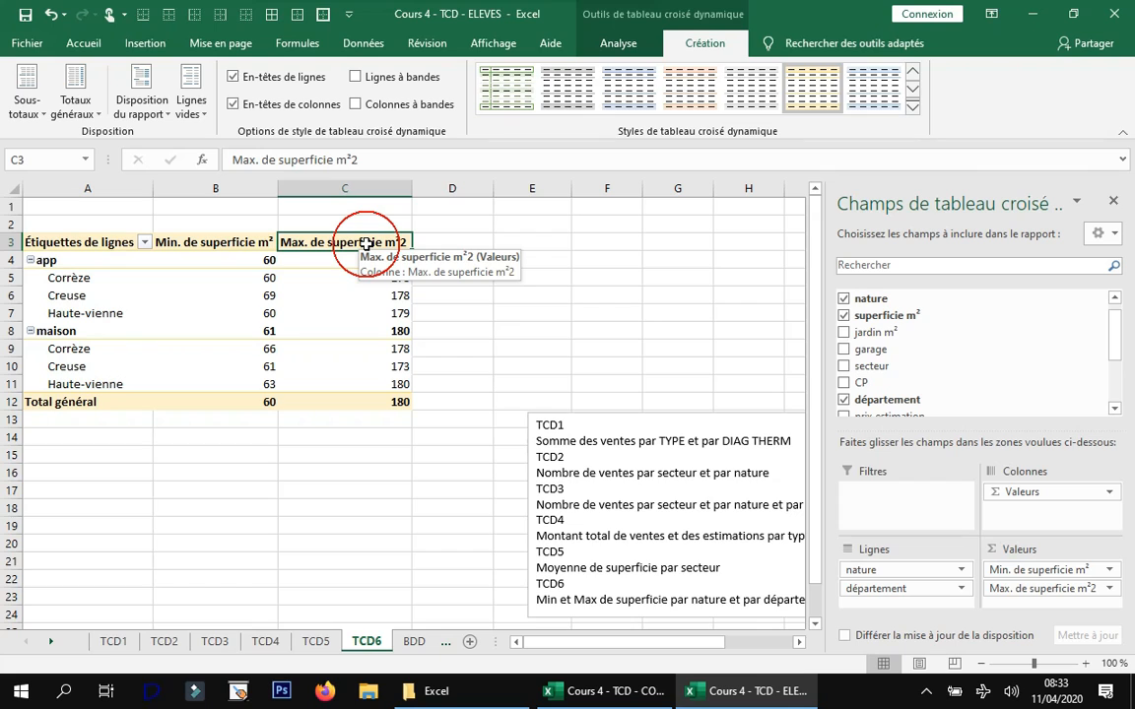
pyautogui.write('Superficie')
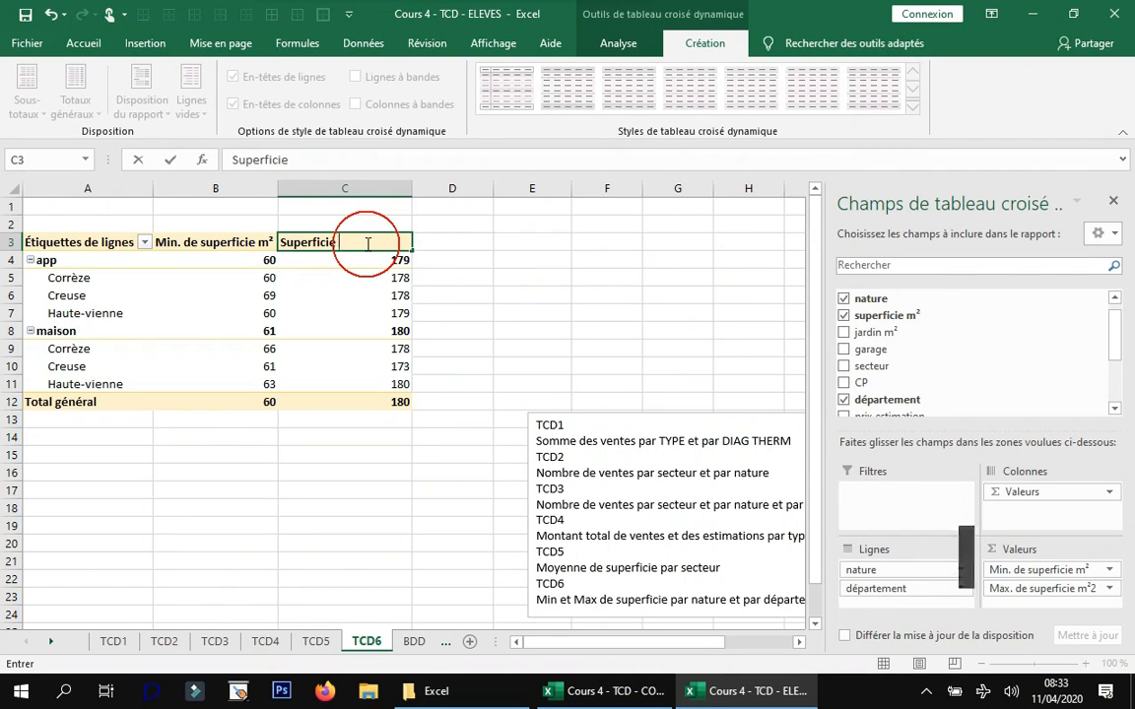
pyautogui.write(' MAW')
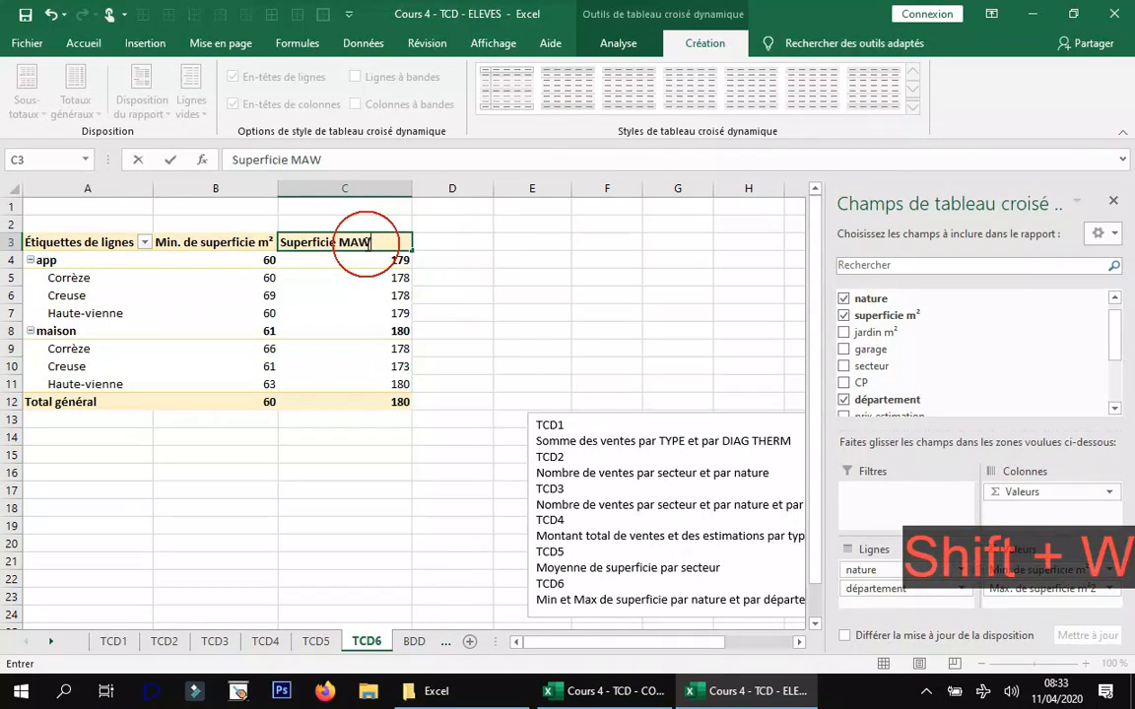
pyautogui.press('BackSpace')
pyautogui.write('X m')
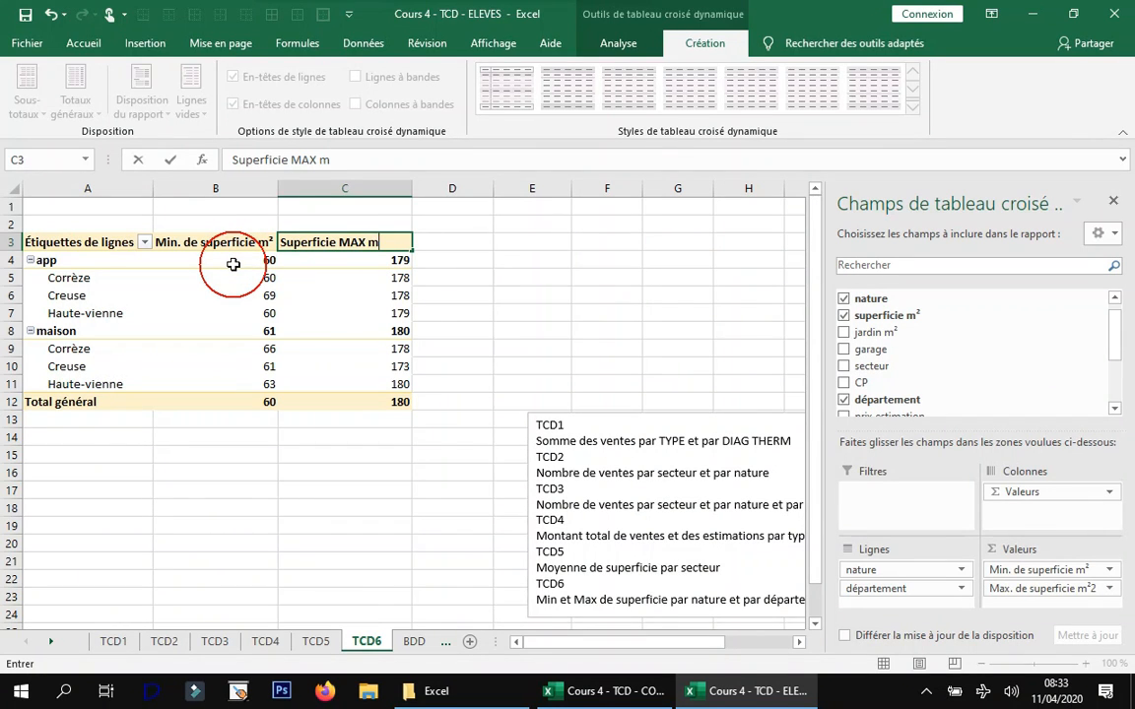
pyautogui.write('²')
# - Rename the minimum value header in B3 of the TCD6 pivot table as Superficie MIN m²
pyautogui.click(251, 242)
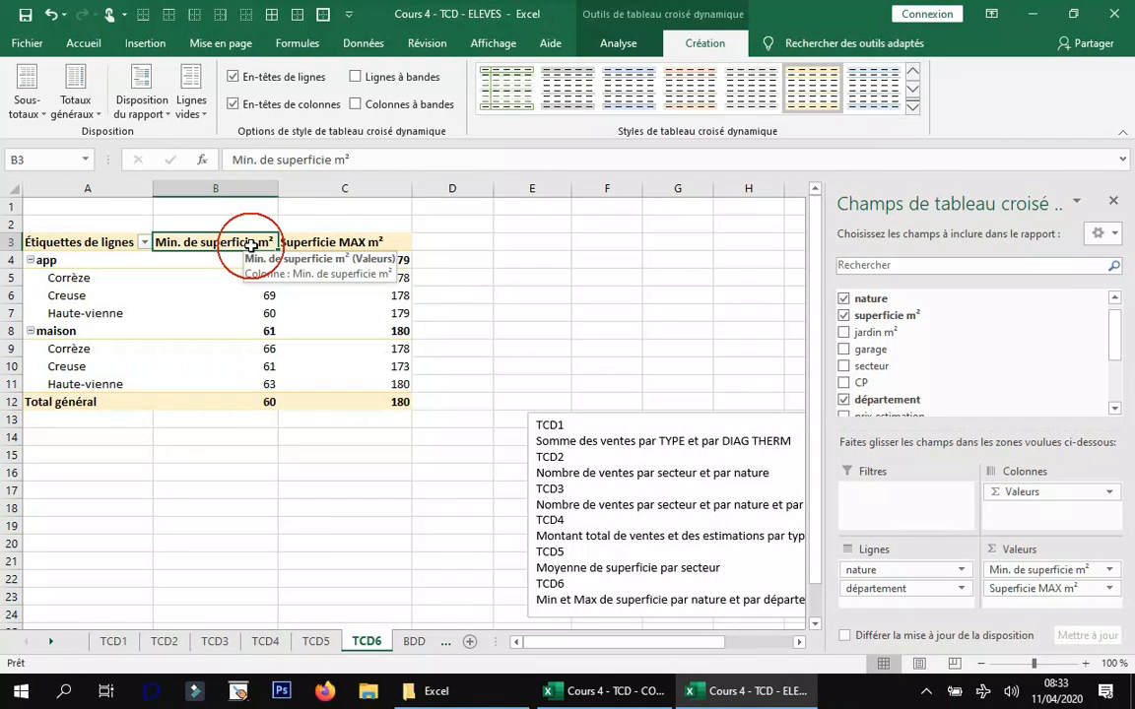
pyautogui.write('M')
pyautogui.press('BackSpace')
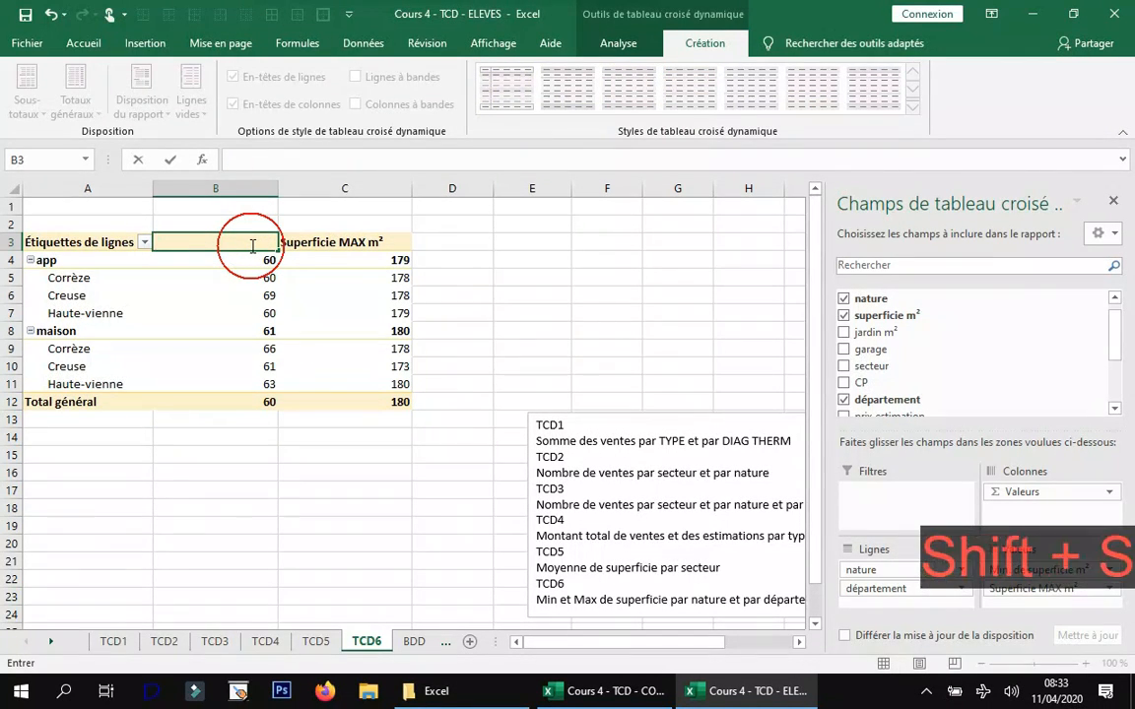
pyautogui.write('Superficie')
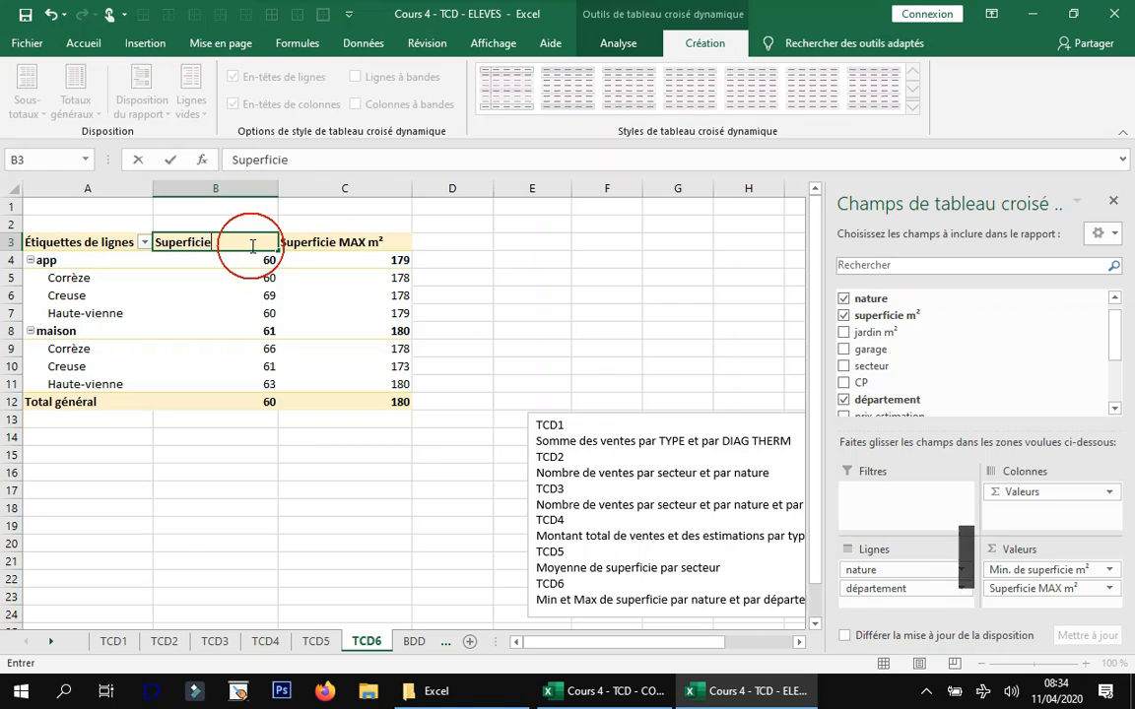
pyautogui.write(' MIN m²')
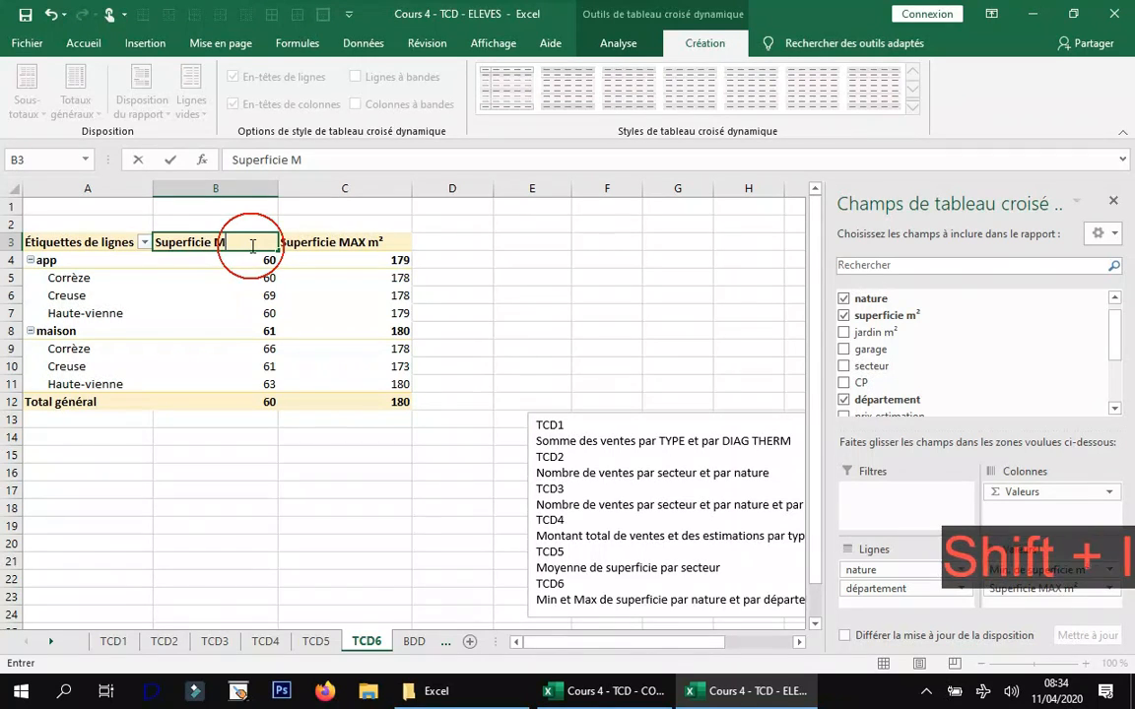
pyautogui.click(451, 260)
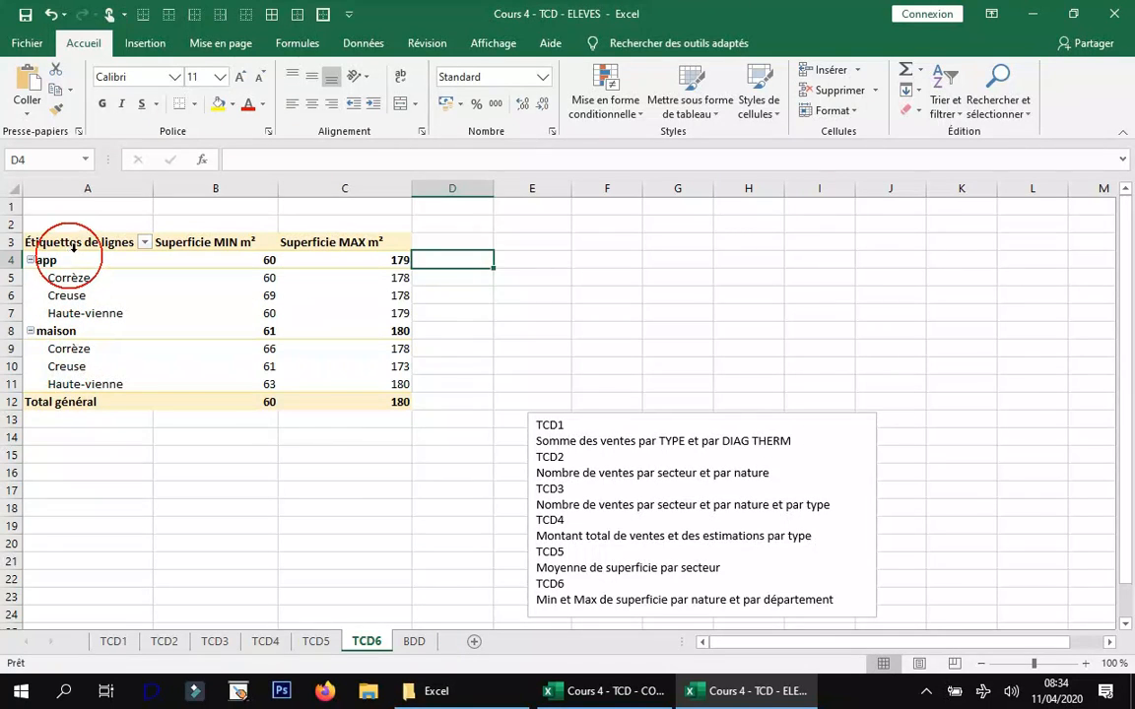
# - Blank out the row labels header in A3 of the TCD6 pivot table and slightly narrow columns A, B and C
pyautogui.click(74, 246)
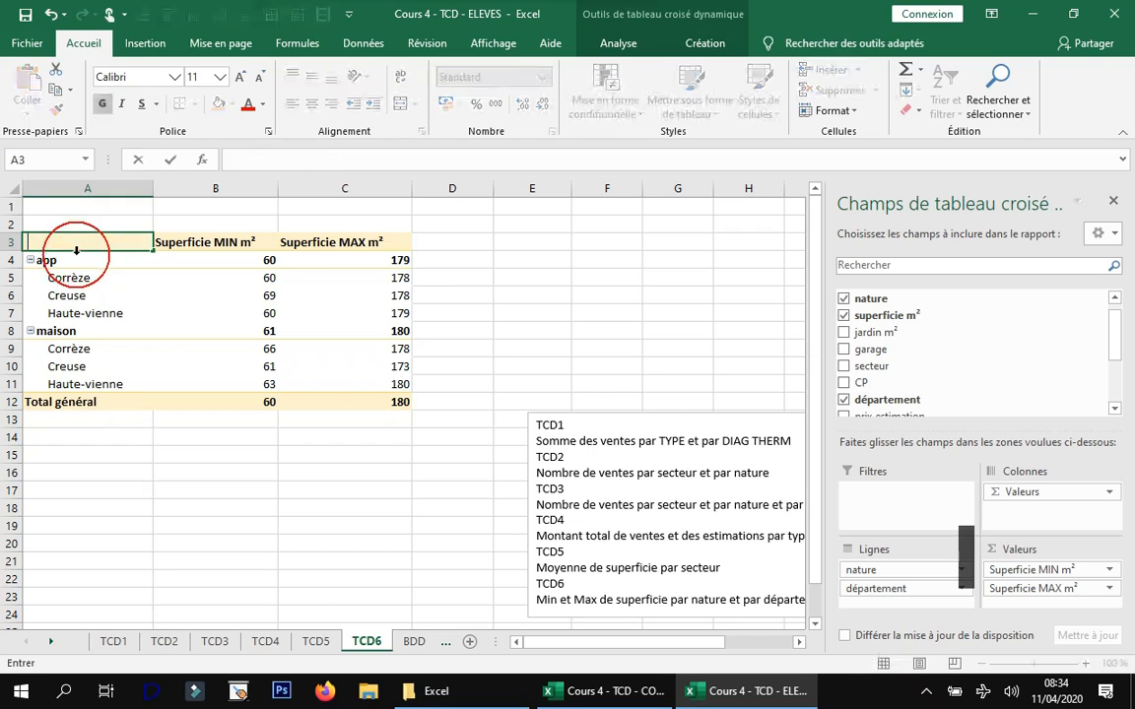
pyautogui.press('Return')
pyautogui.moveTo(150, 188); pyautogui.dragTo(141, 190)
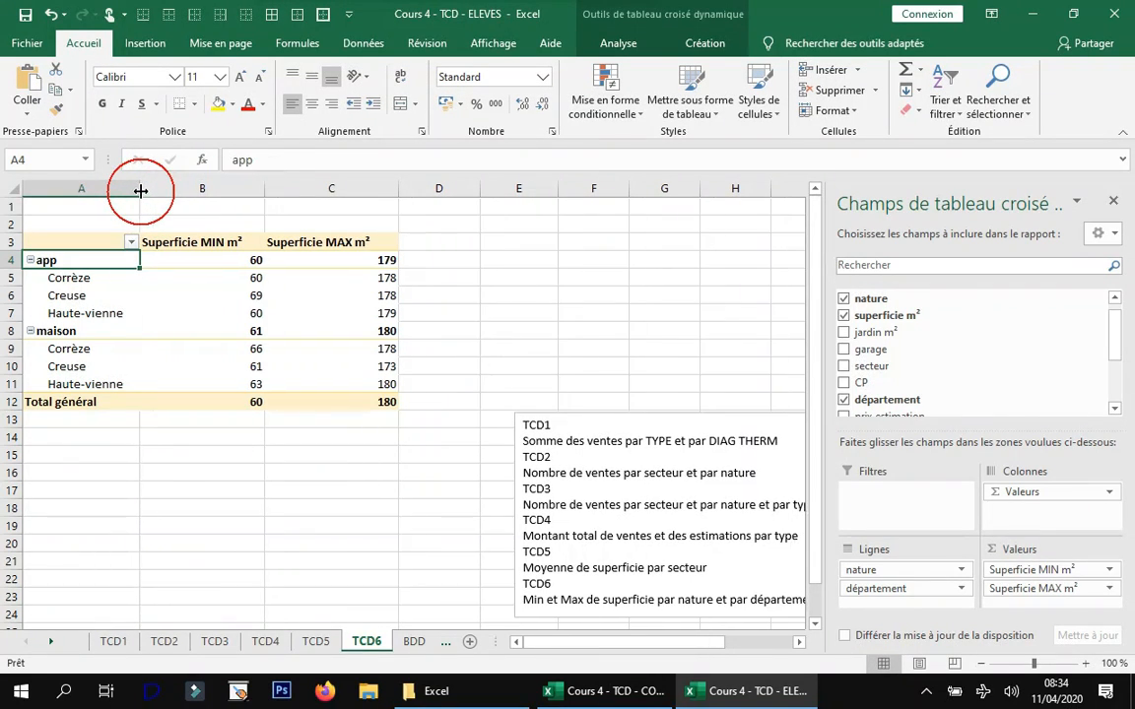
pyautogui.moveTo(263, 187); pyautogui.dragTo(254, 187)
pyautogui.moveTo(388, 188); pyautogui.dragTo(376, 187)
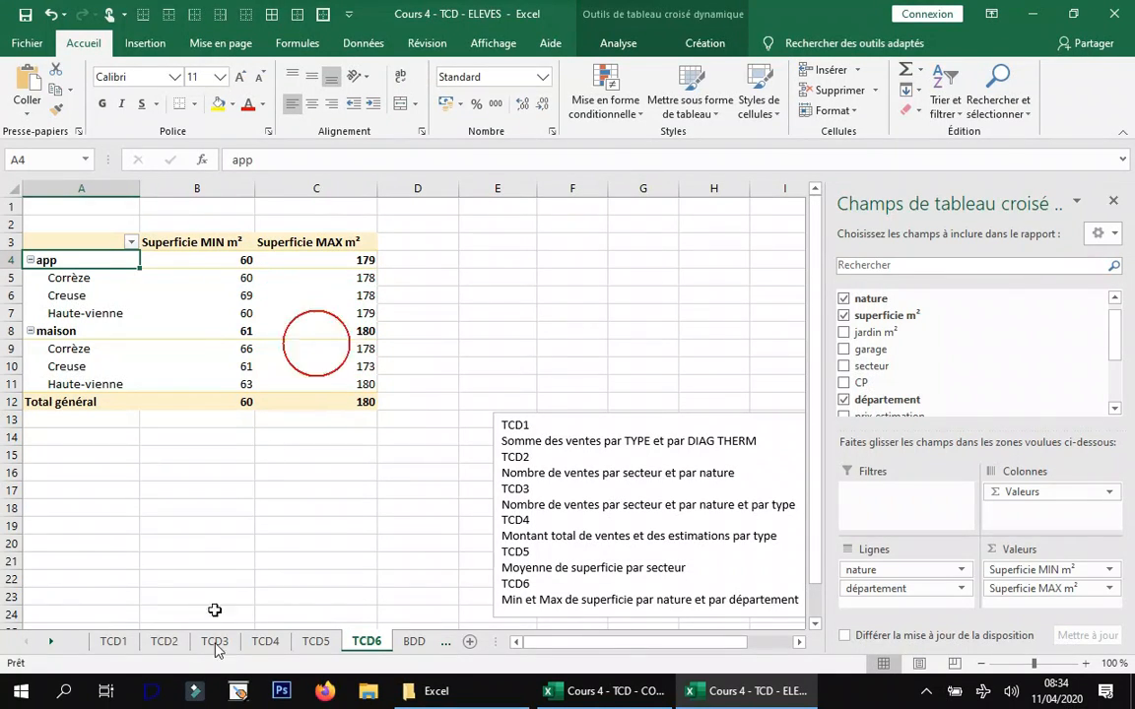
# - Format the average superficie values B4:B8 on the TCD5 sheet as Nombre with 0 decimals and the thousands separator
pyautogui.click(320, 643)
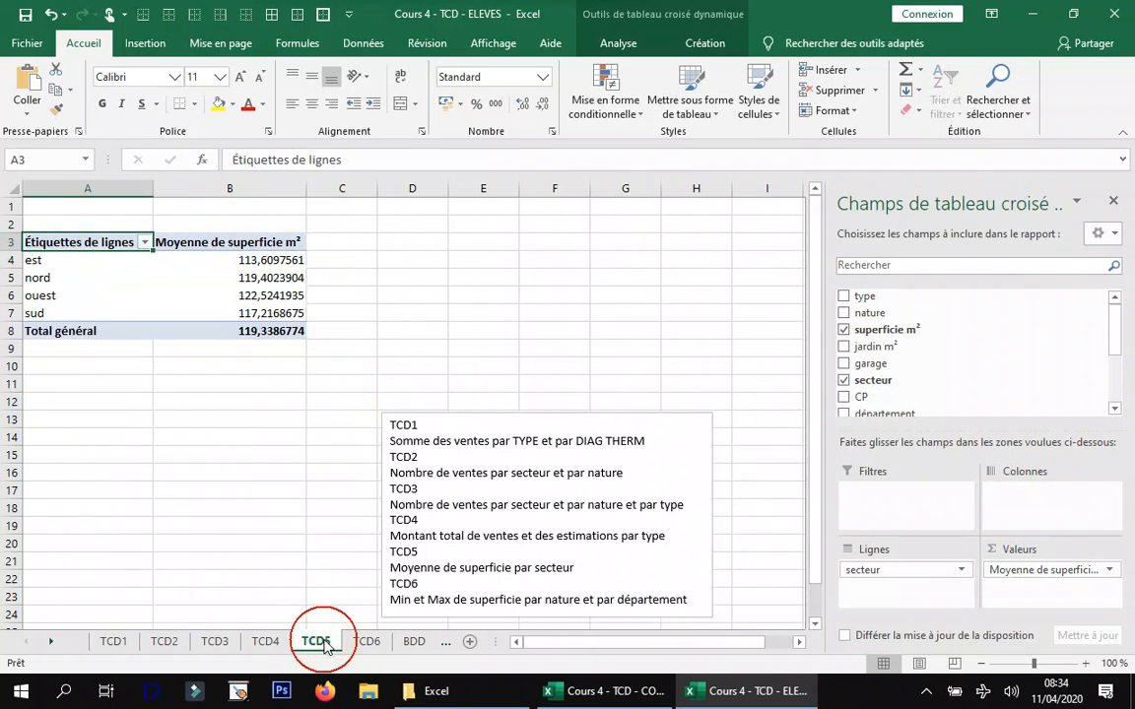
pyautogui.moveTo(262, 261); pyautogui.dragTo(256, 333)
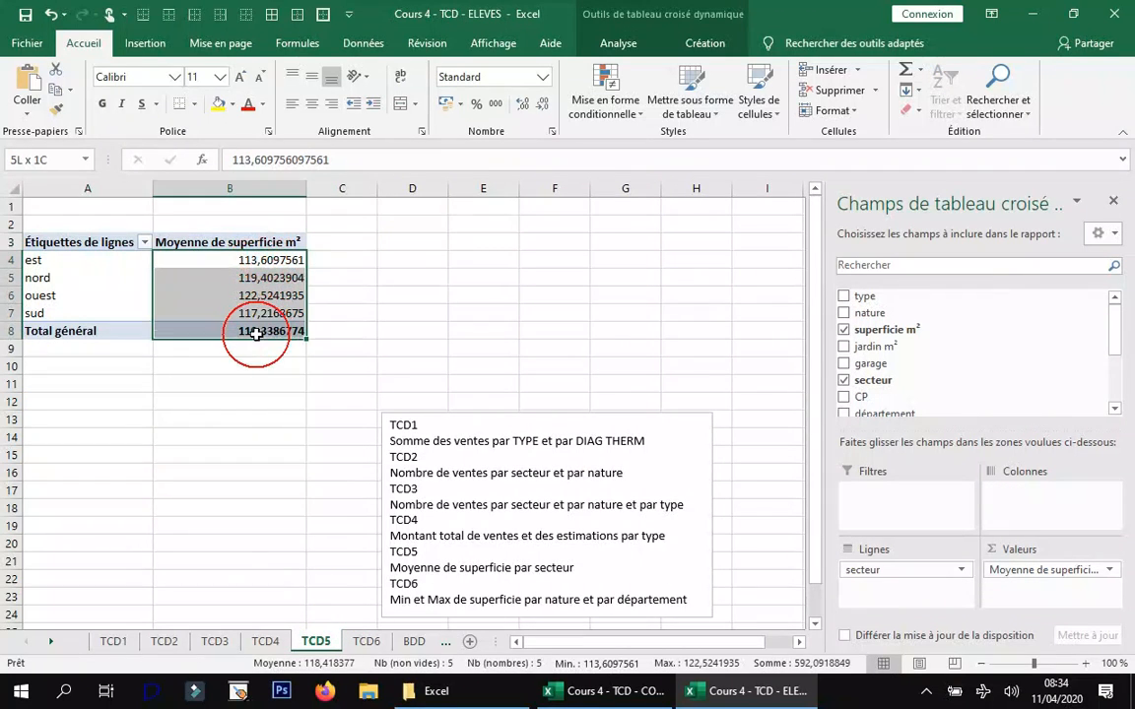
pyautogui.click(552, 134)
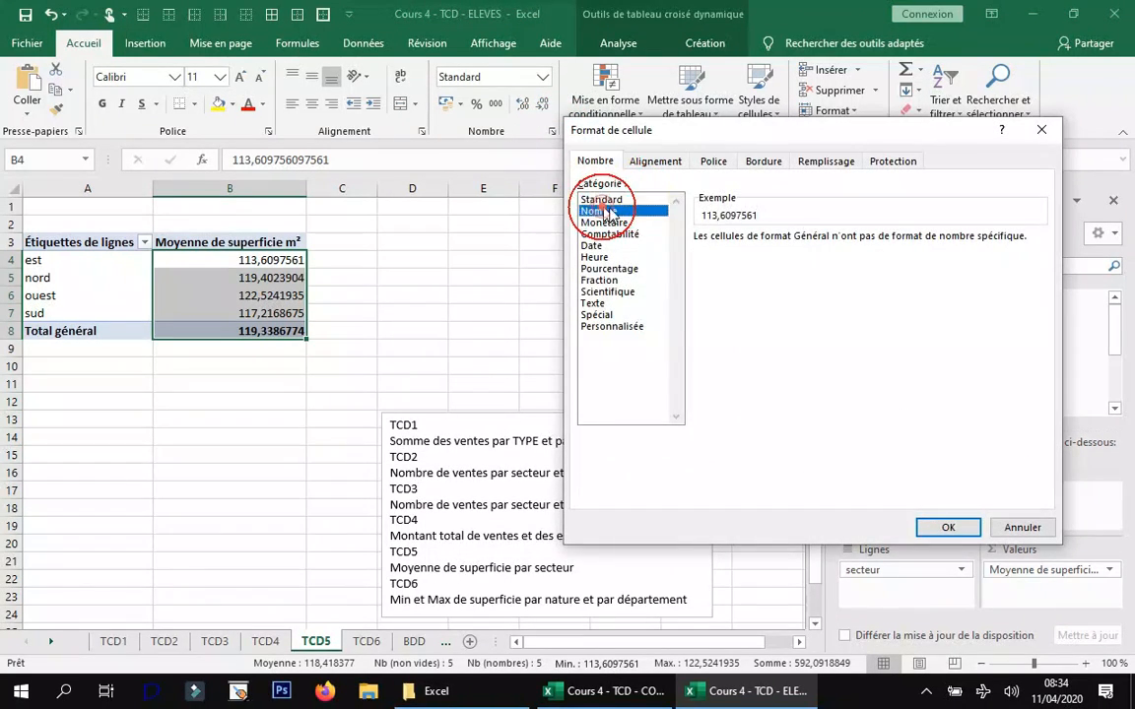
pyautogui.click(598, 211)
pyautogui.click(750, 262)
pyautogui.click(848, 243)
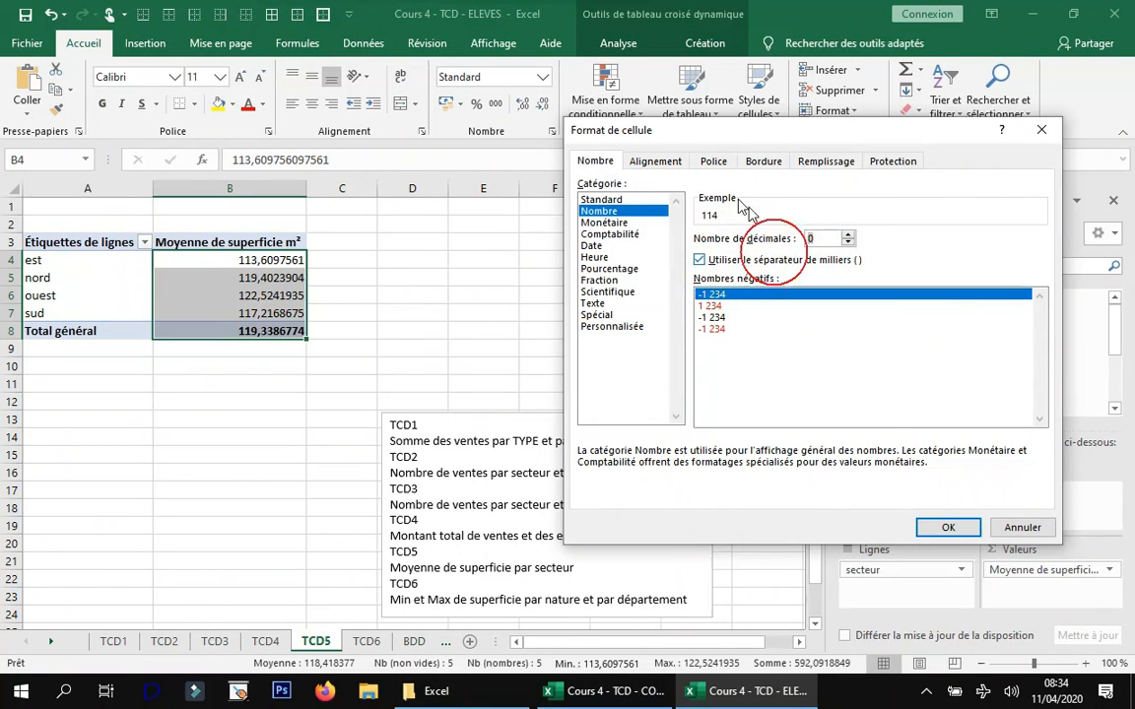
pyautogui.click(943, 528)
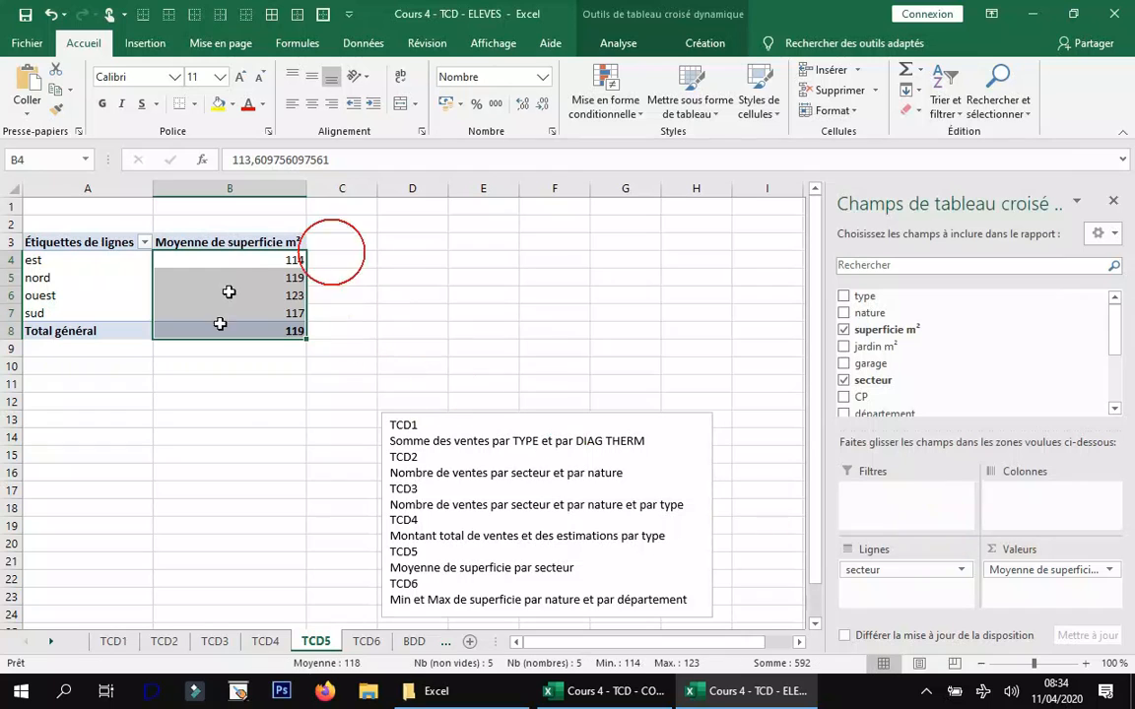
pyautogui.click(395, 280)
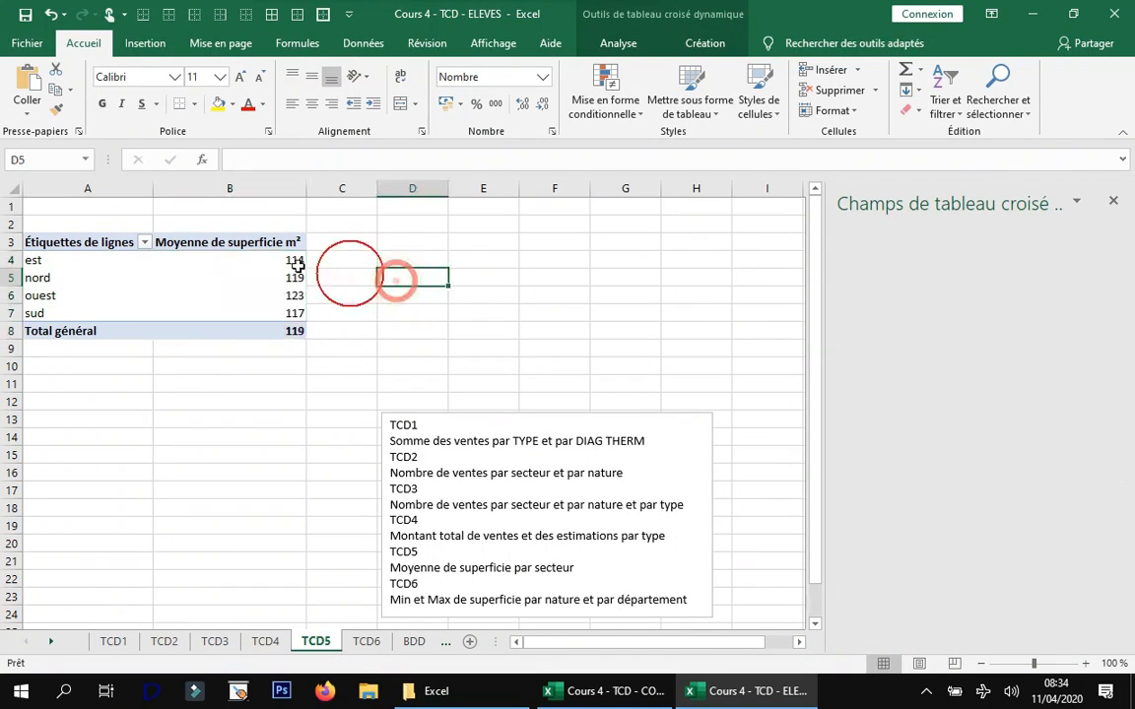
# - Repeat the same number formatting on the sale and estimation totals B4:C11 of the TCD4 pivot table
pyautogui.click(265, 642)
pyautogui.moveTo(223, 261); pyautogui.dragTo(399, 384)
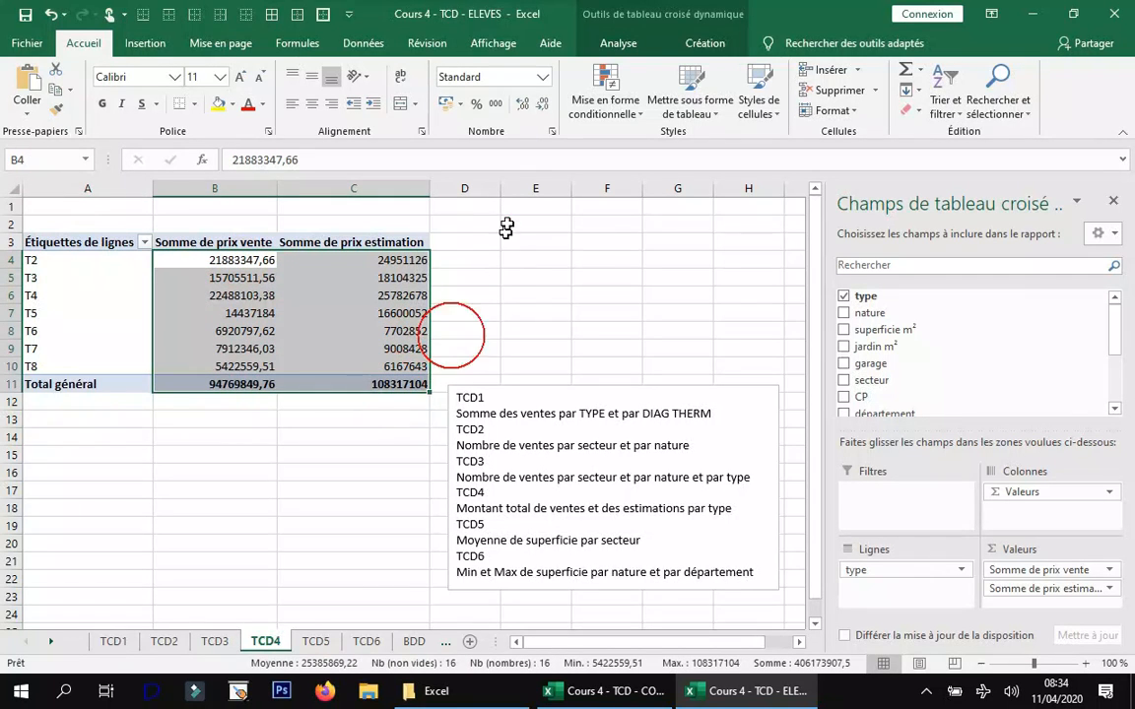
pyautogui.press('F4')
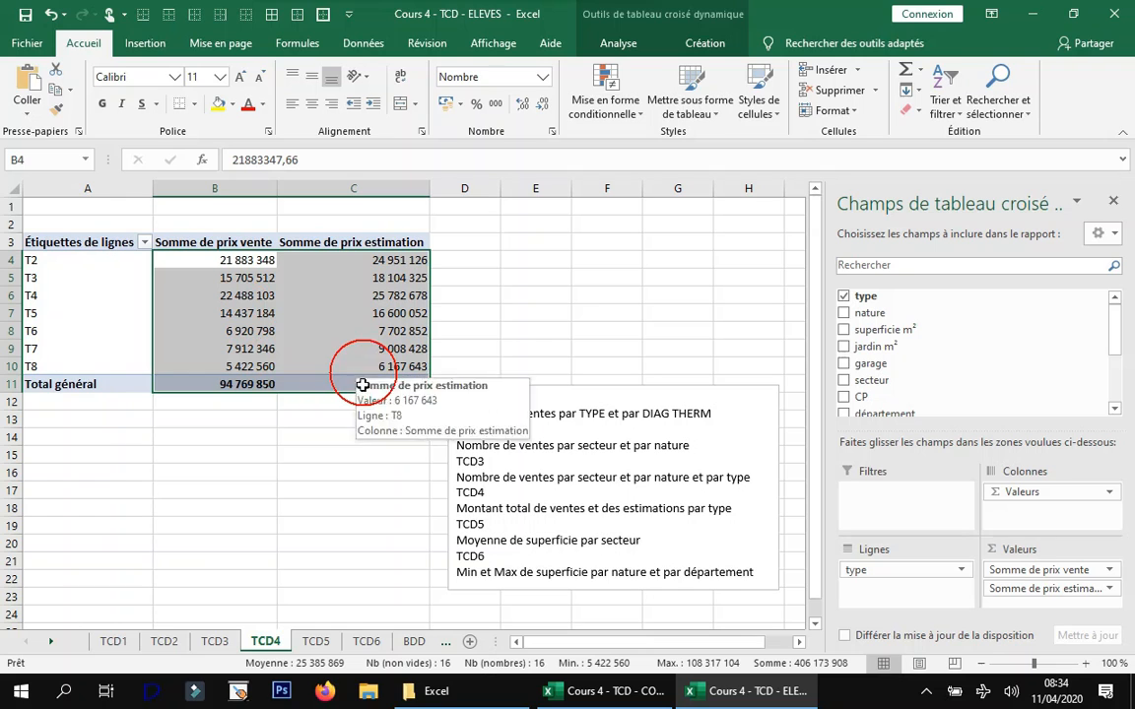
pyautogui.click(523, 282)
# - Add the nature field below type in the rows of the TCD4 pivot table
pyautogui.click(295, 294)
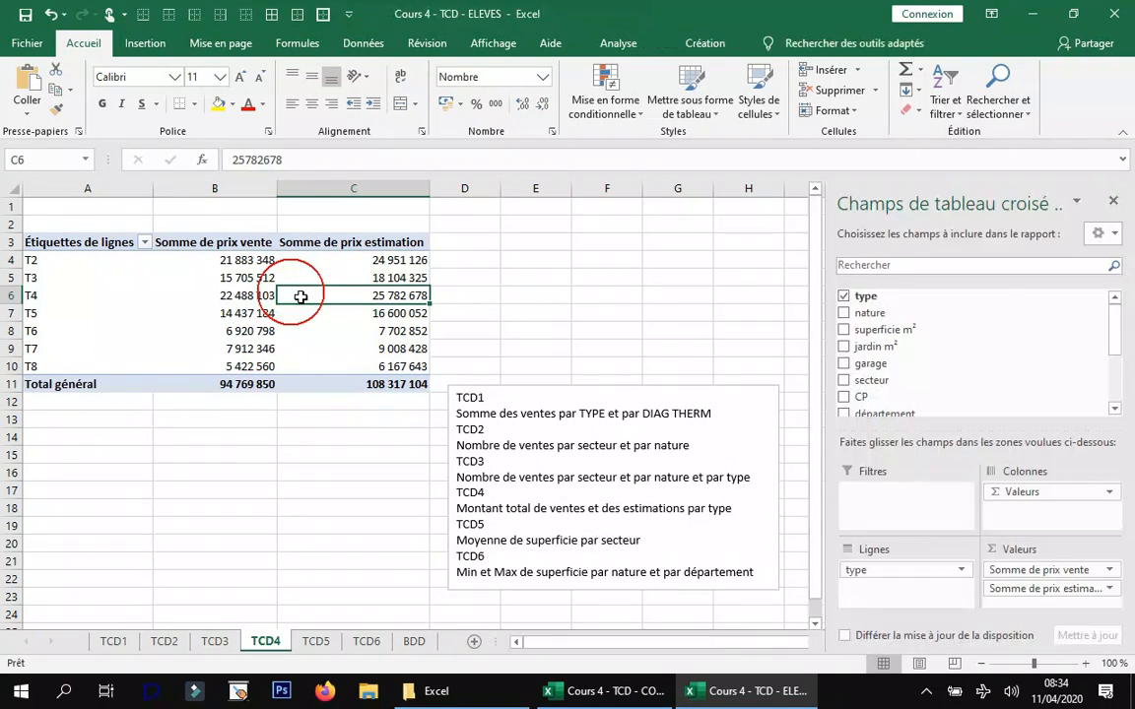
pyautogui.moveTo(888, 315); pyautogui.dragTo(924, 597)
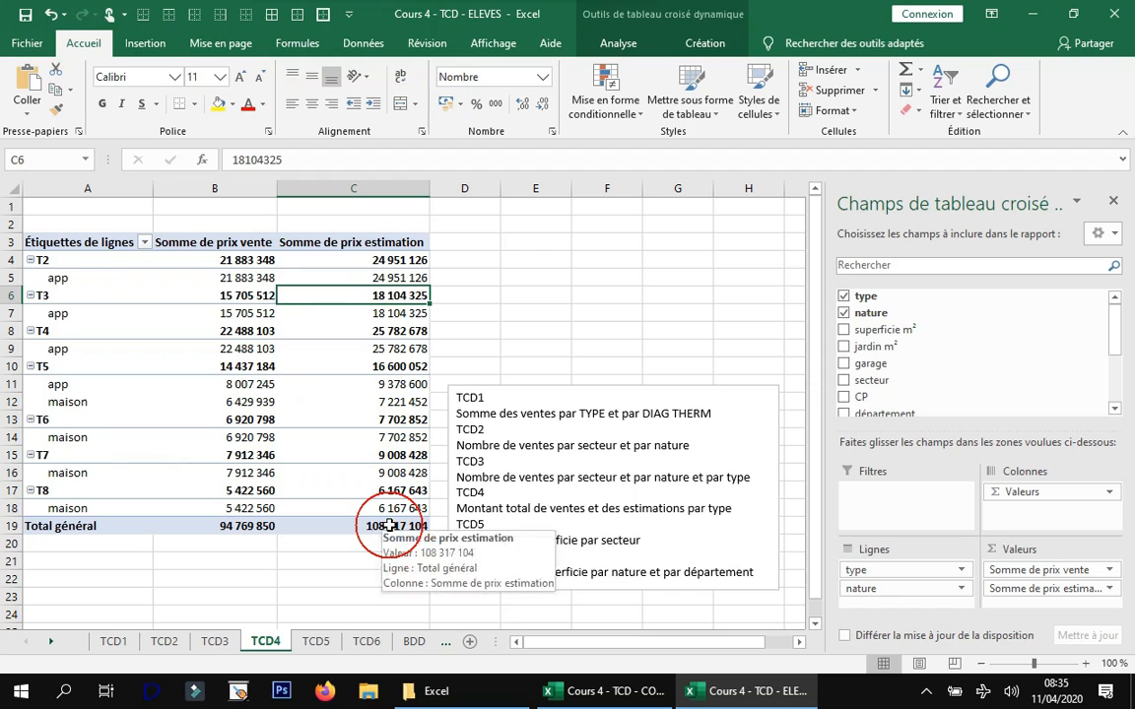
# - Undo the addition of the nature field to the TCD4 pivot table rows and switch to the TCD6 sheet
pyautogui.click(53, 13)
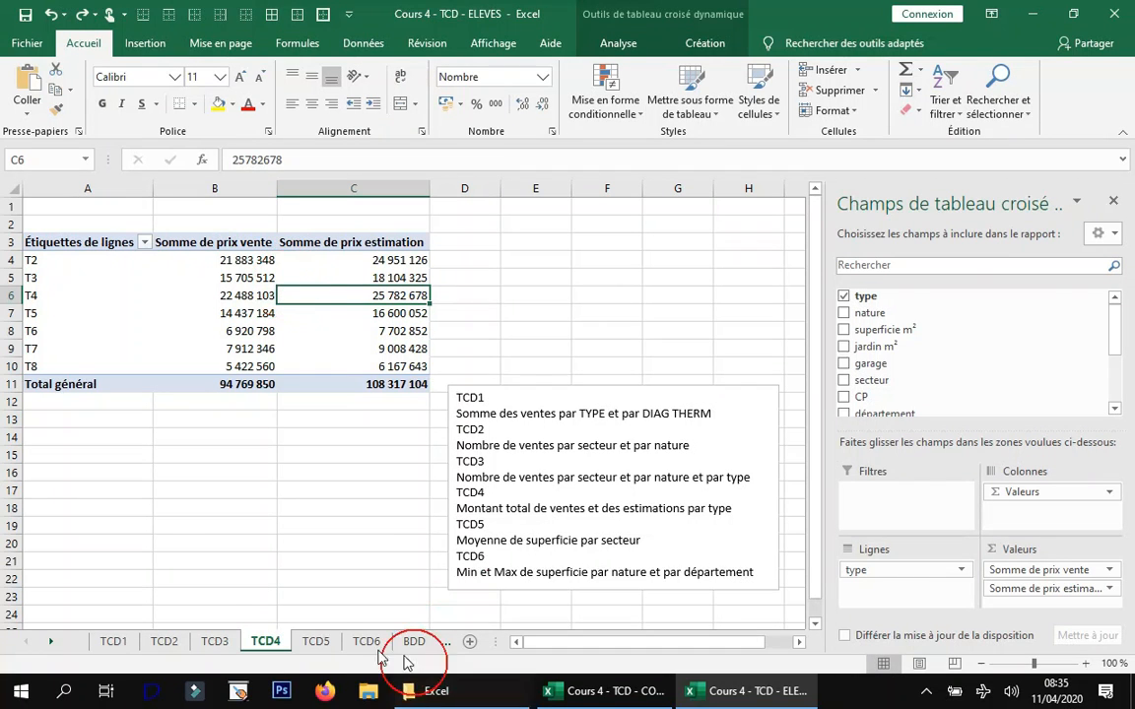
pyautogui.click(315, 647)
pyautogui.click(383, 648)
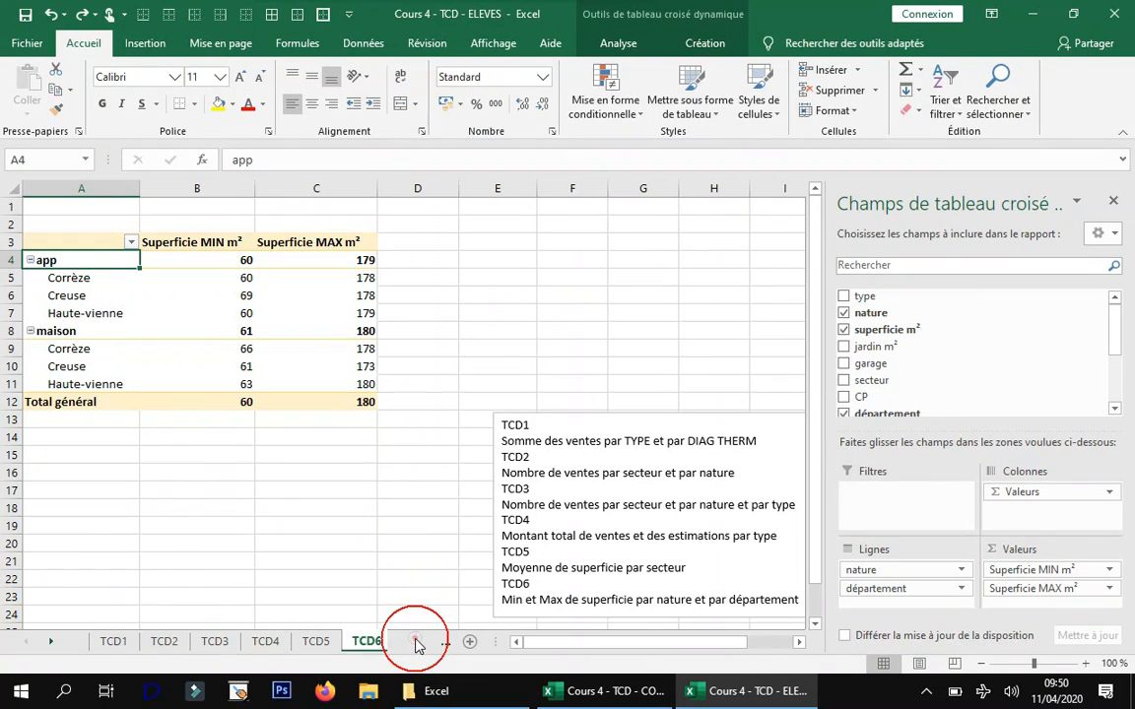
# - Insert a pivot table based on the TAB_immo data of the BDD sheet in a new worksheet
pyautogui.click(417, 641)
pyautogui.moveTo(82, 647); pyautogui.dragTo(453, 645)
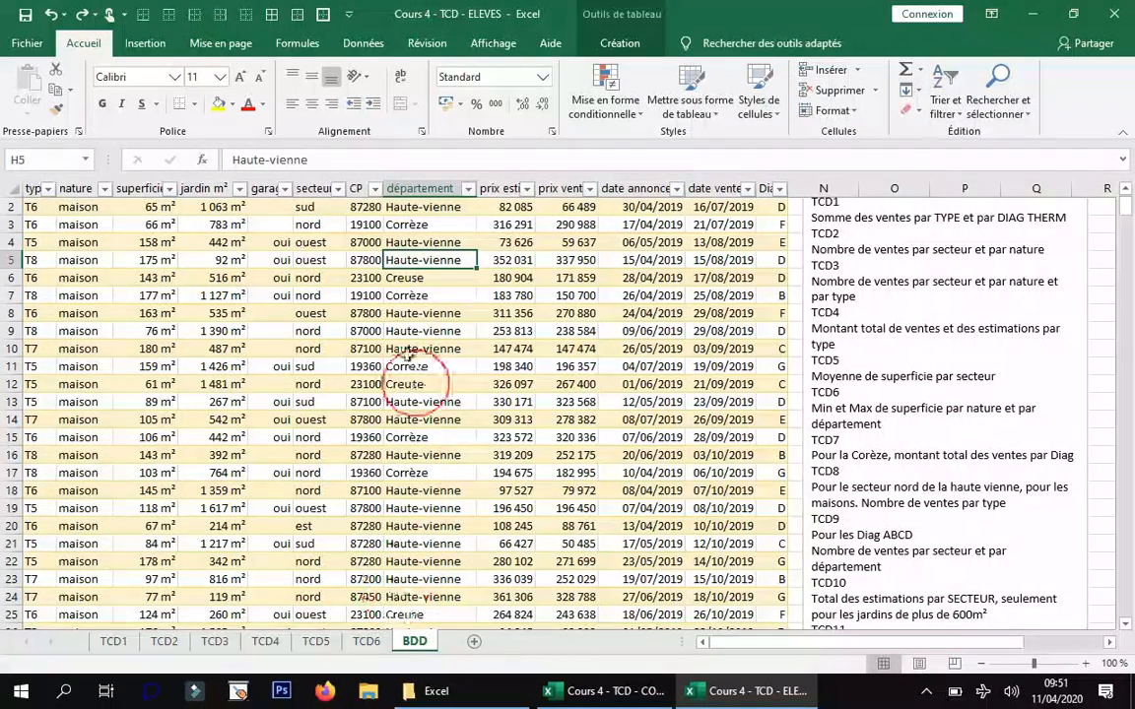
pyautogui.click(330, 259)
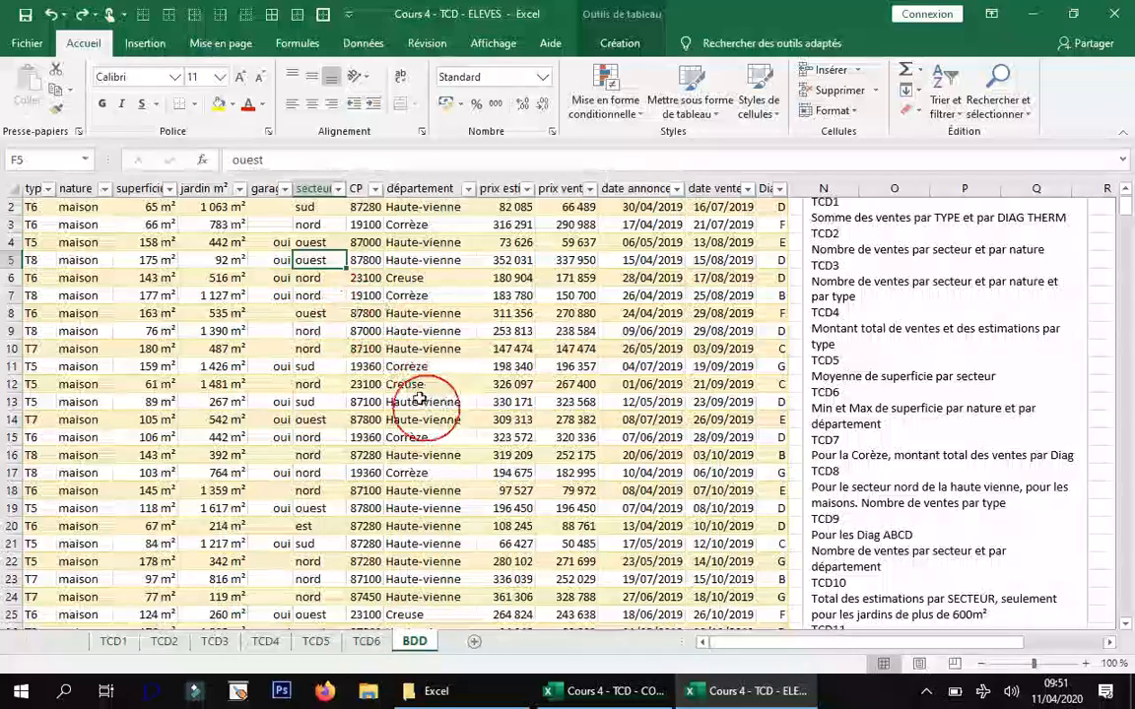
pyautogui.click(145, 44)
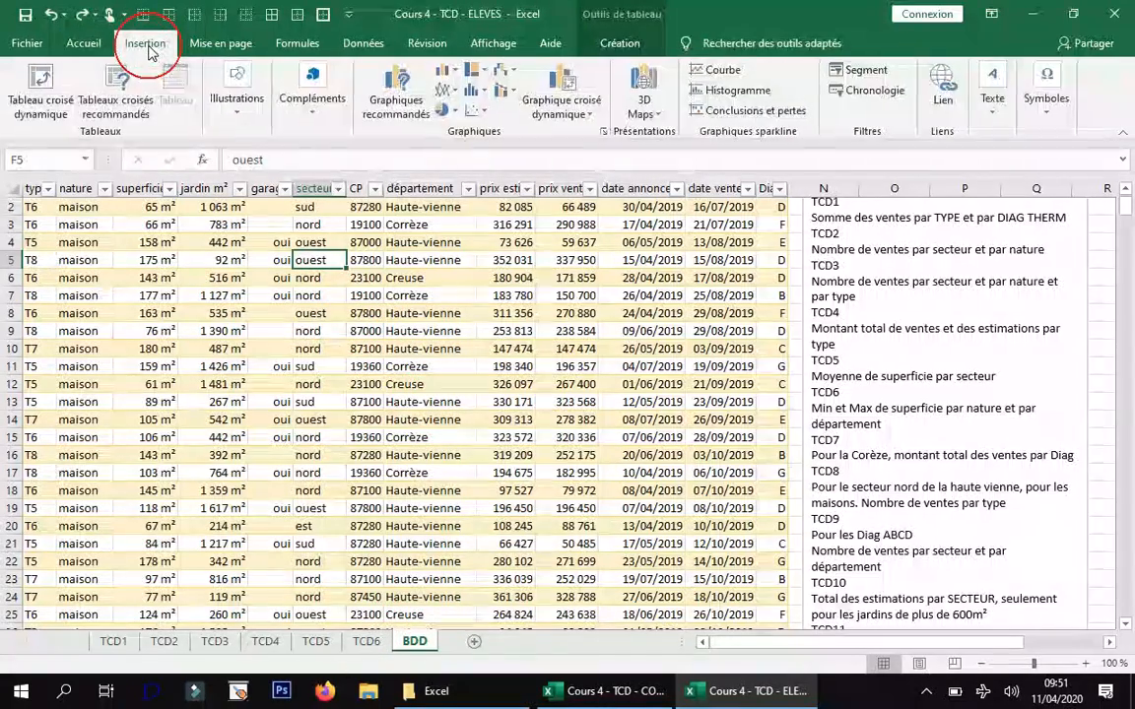
pyautogui.click(49, 107)
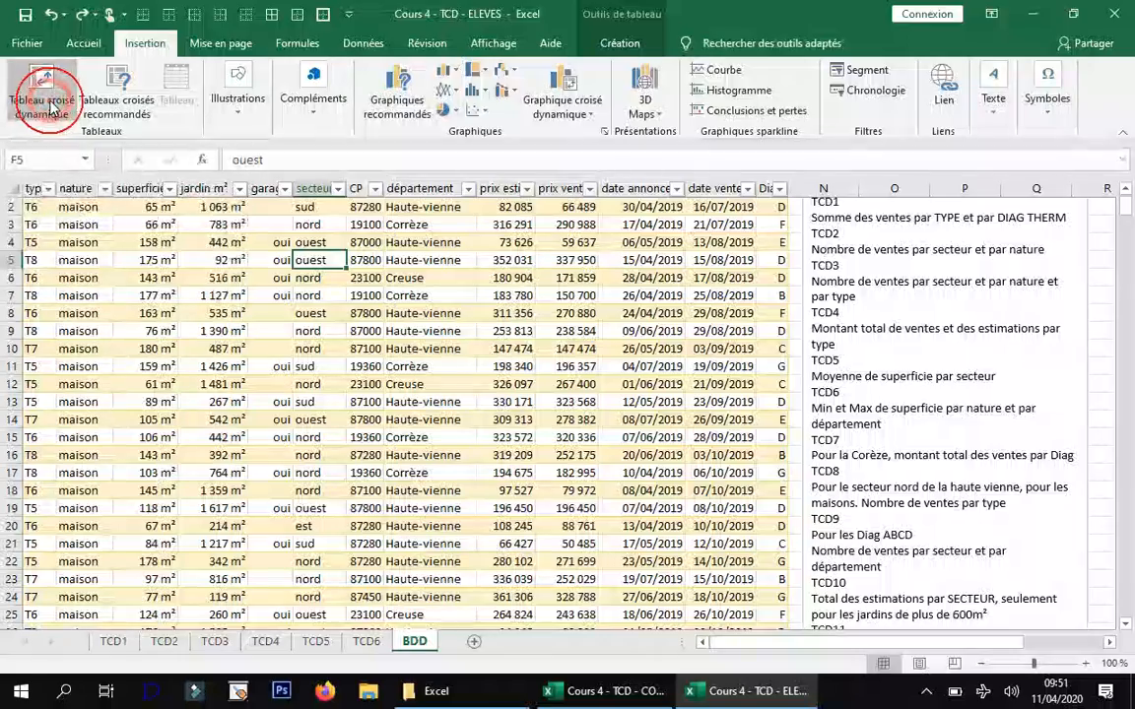
pyautogui.click(875, 469)
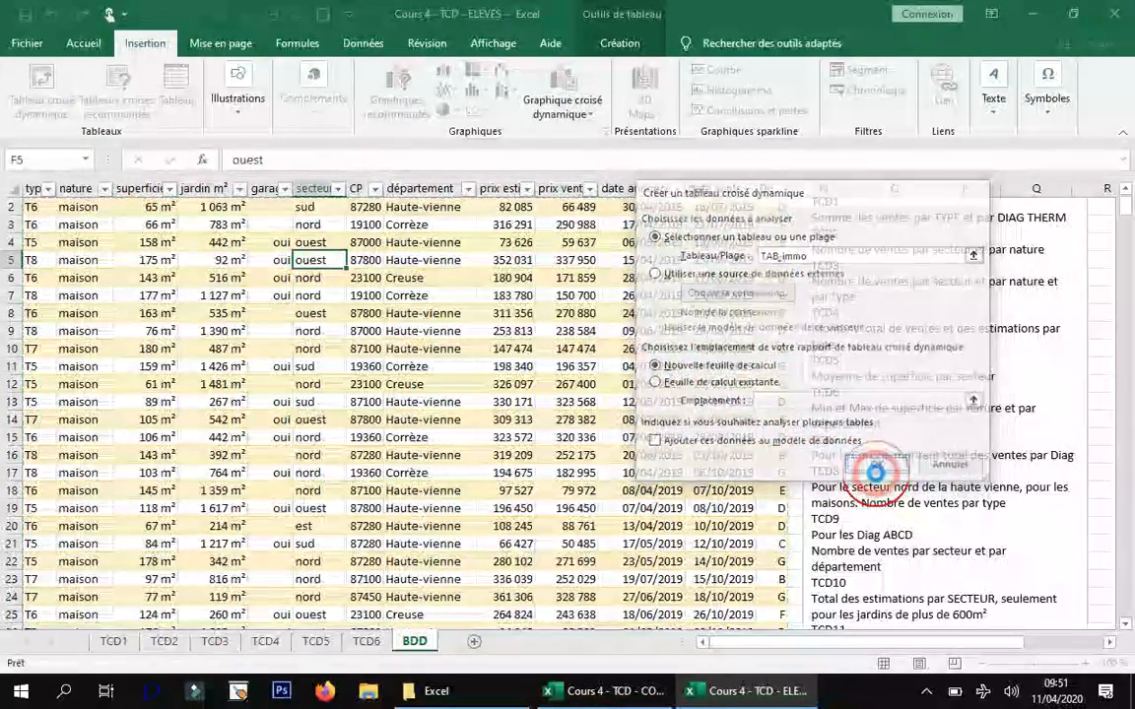
# - Rename the new pivot table sheet as TCD7
pyautogui.rightClick(423, 641)
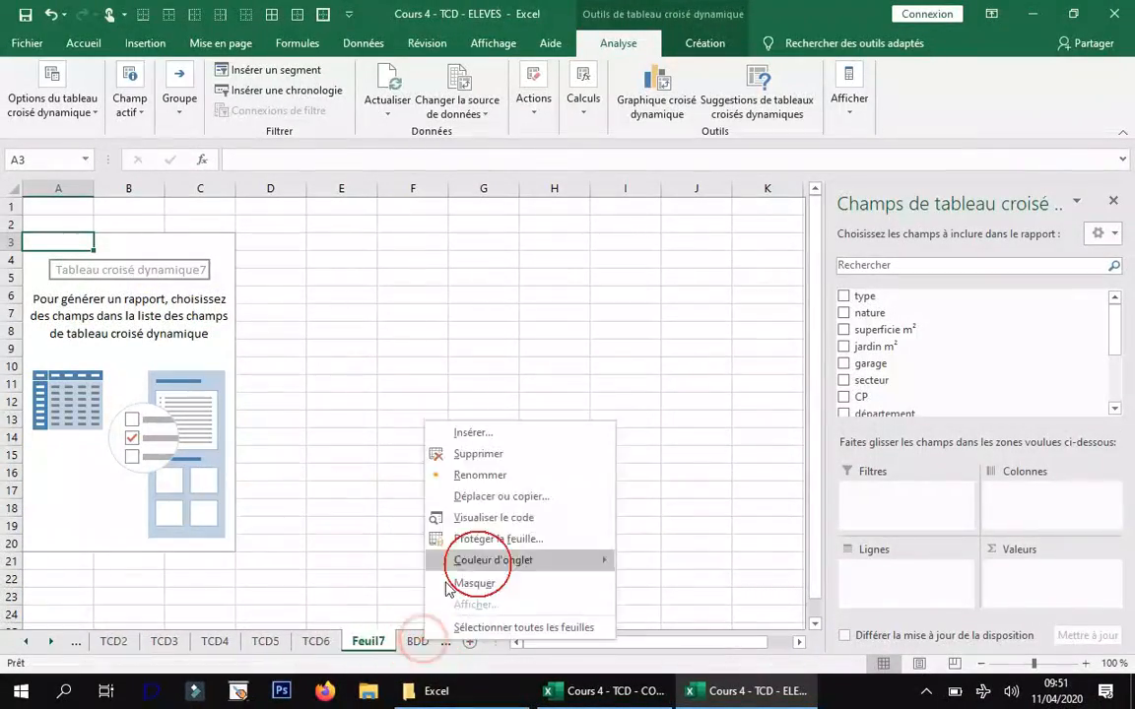
pyautogui.click(492, 474)
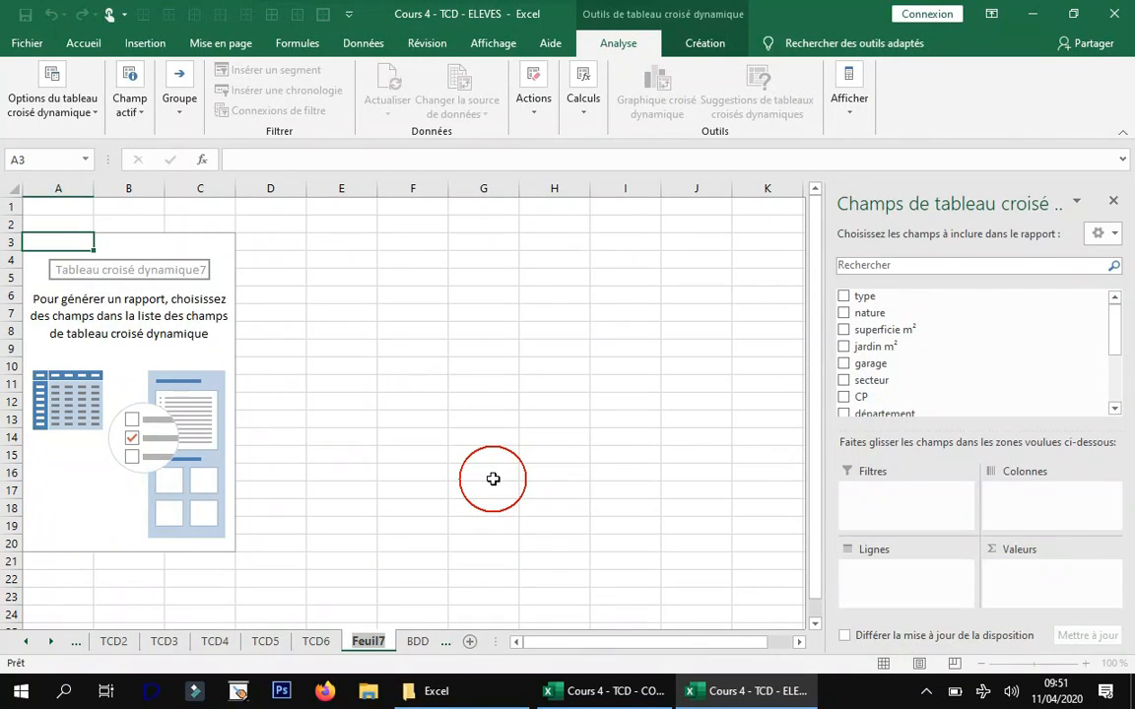
pyautogui.write('TCD7')
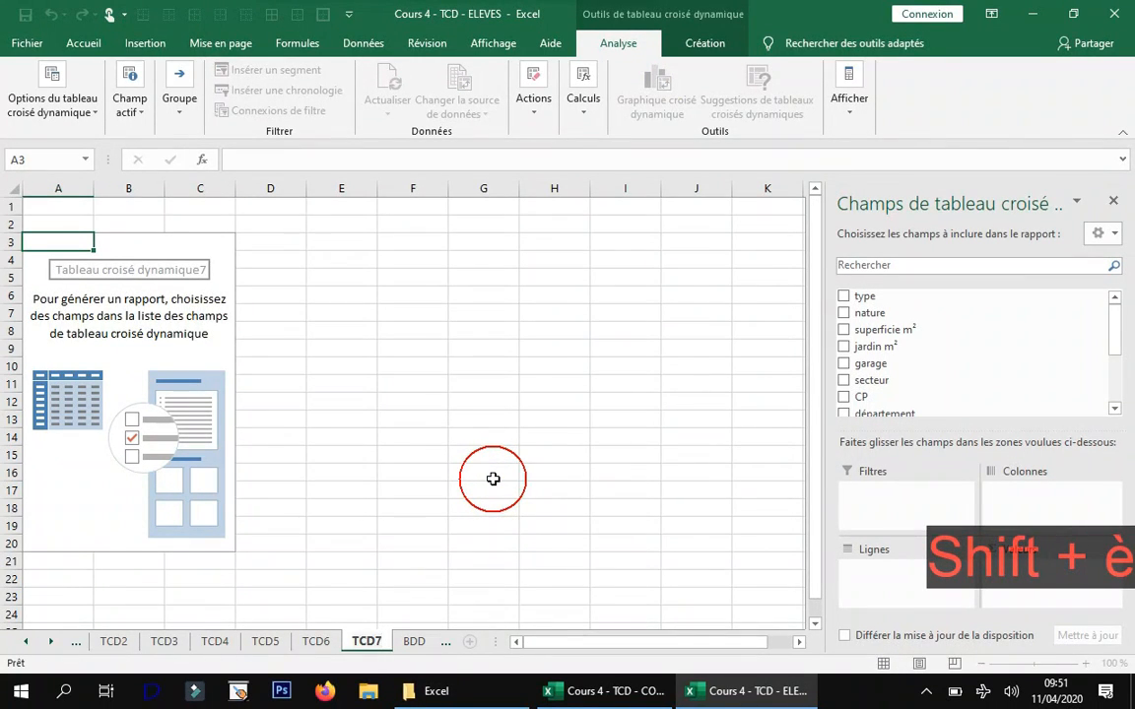
pyautogui.click(385, 349)
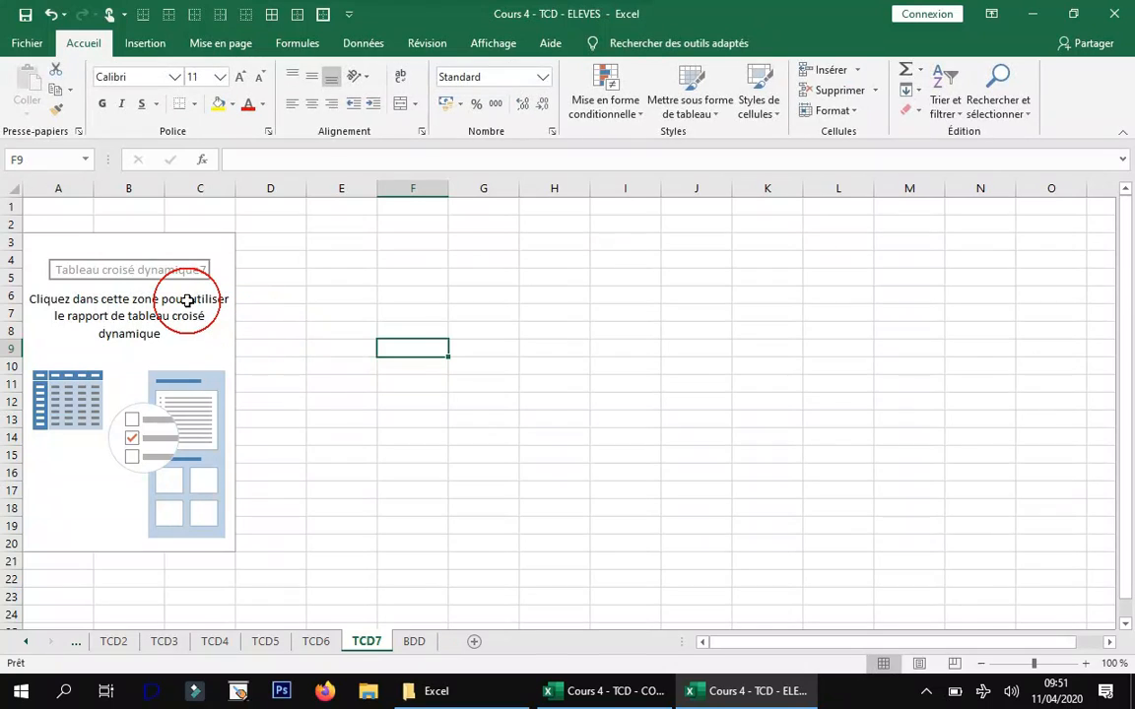
# - Build the TCD7 pivot table with type in the rows and the sum of prix vente as values
pyautogui.click(187, 300)
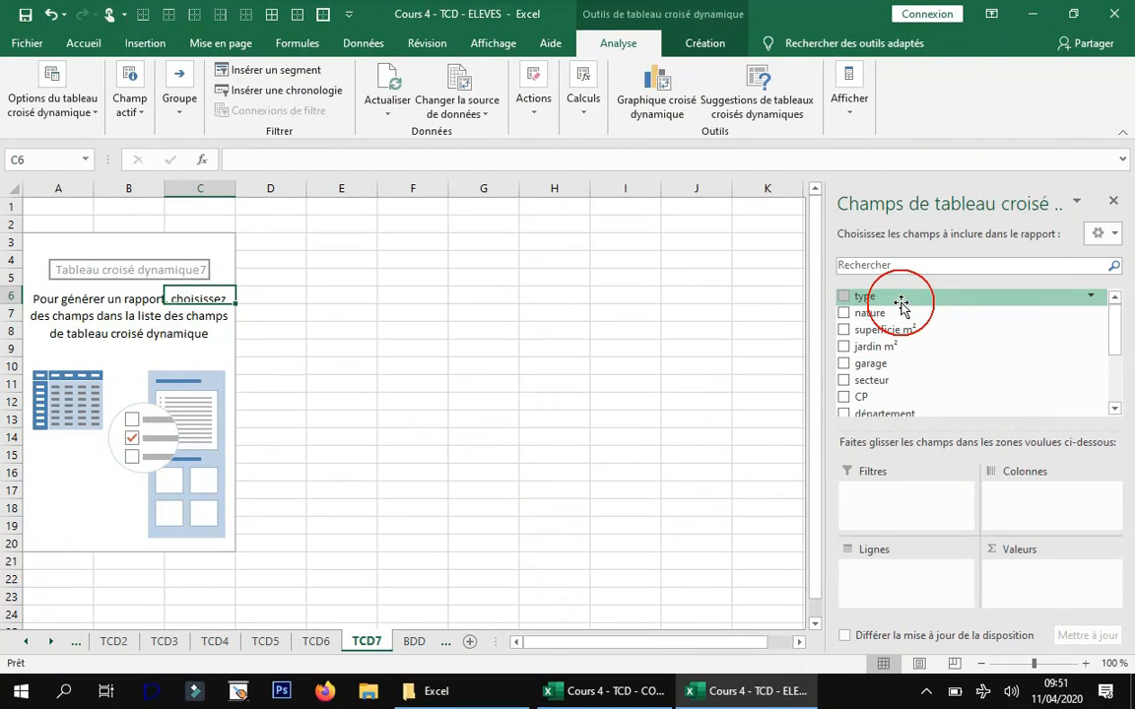
pyautogui.moveTo(892, 298); pyautogui.dragTo(912, 582)
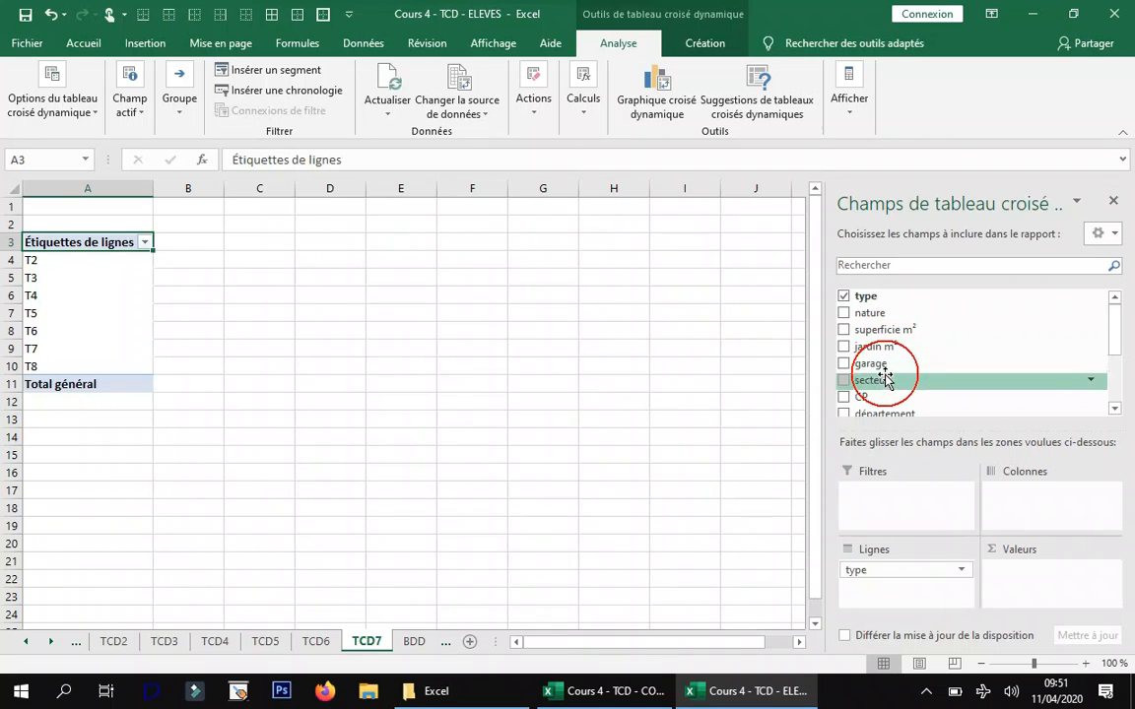
pyautogui.scroll(-1, 893, 394)
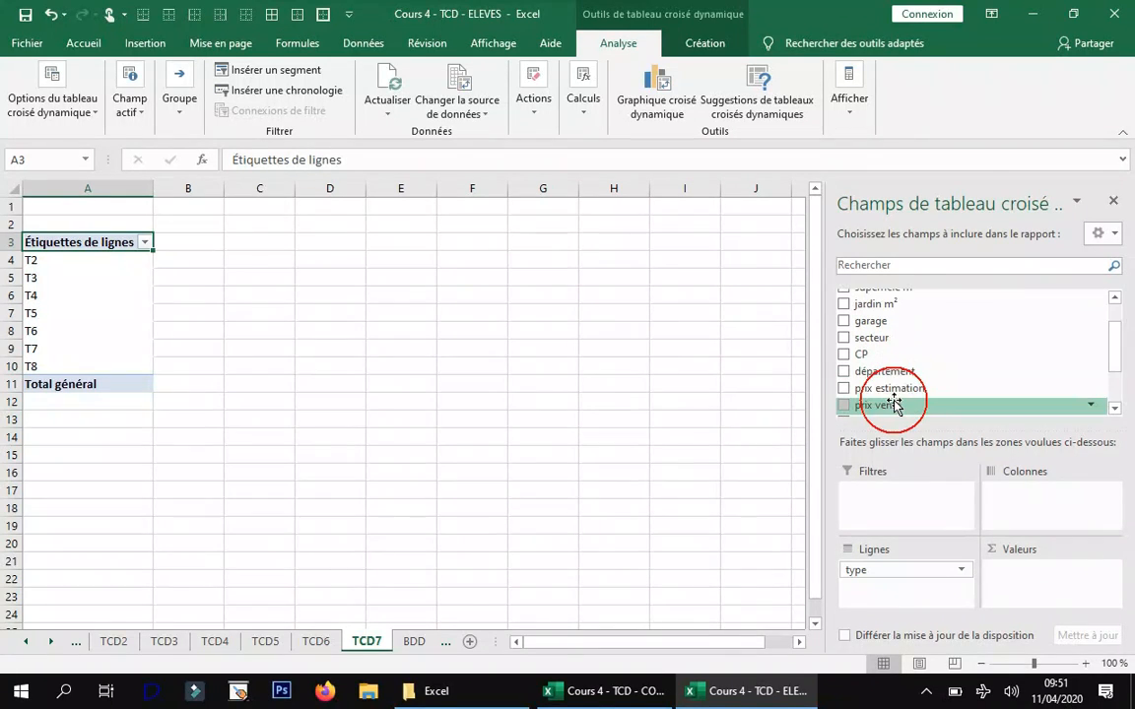
pyautogui.moveTo(894, 405); pyautogui.dragTo(1041, 578)
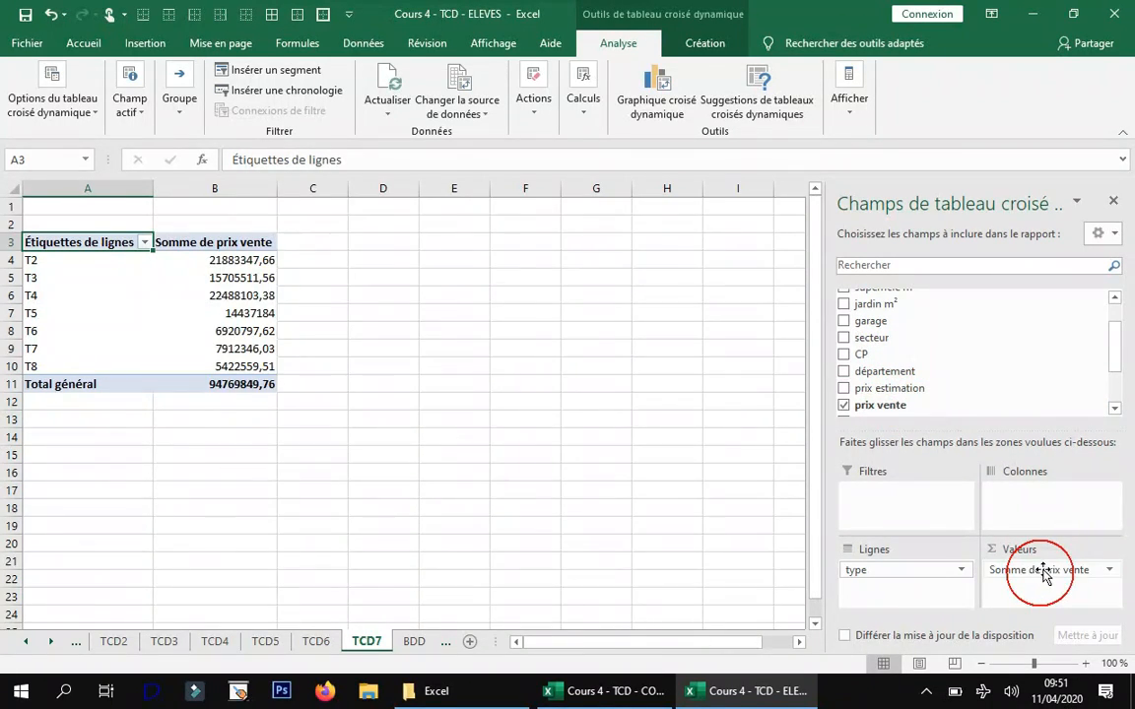
# - Restrict the département field to Corrèze only and add it as a report filter of the TCD7 pivot table
pyautogui.scroll(1, 938, 353)
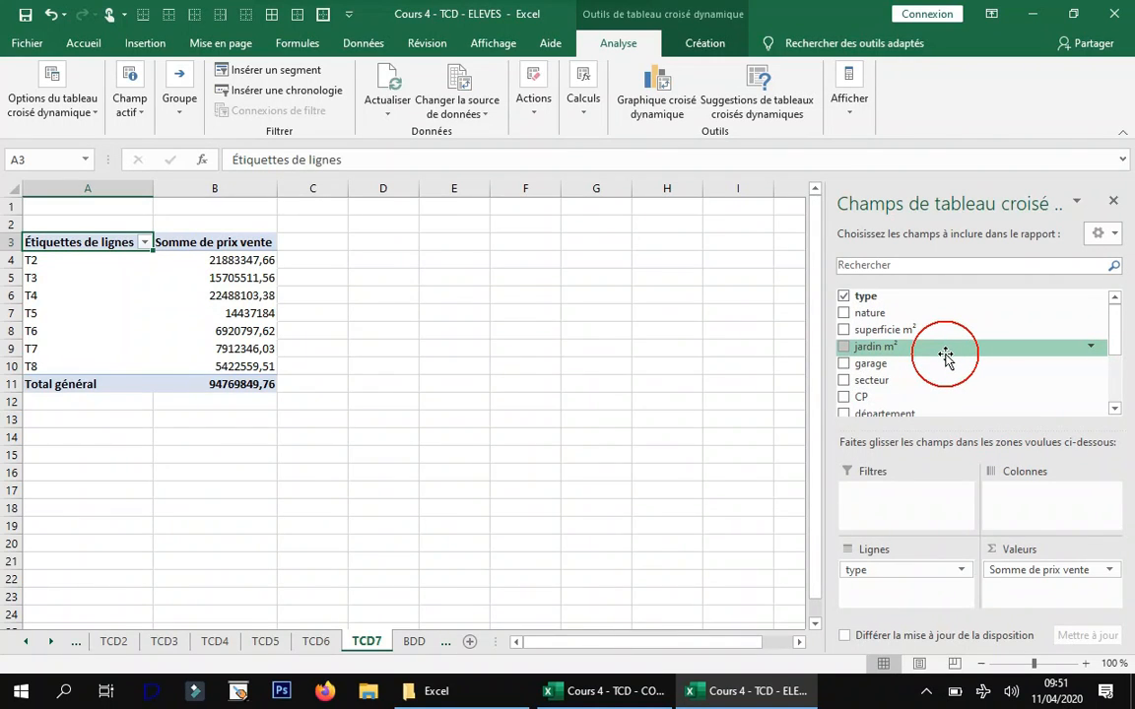
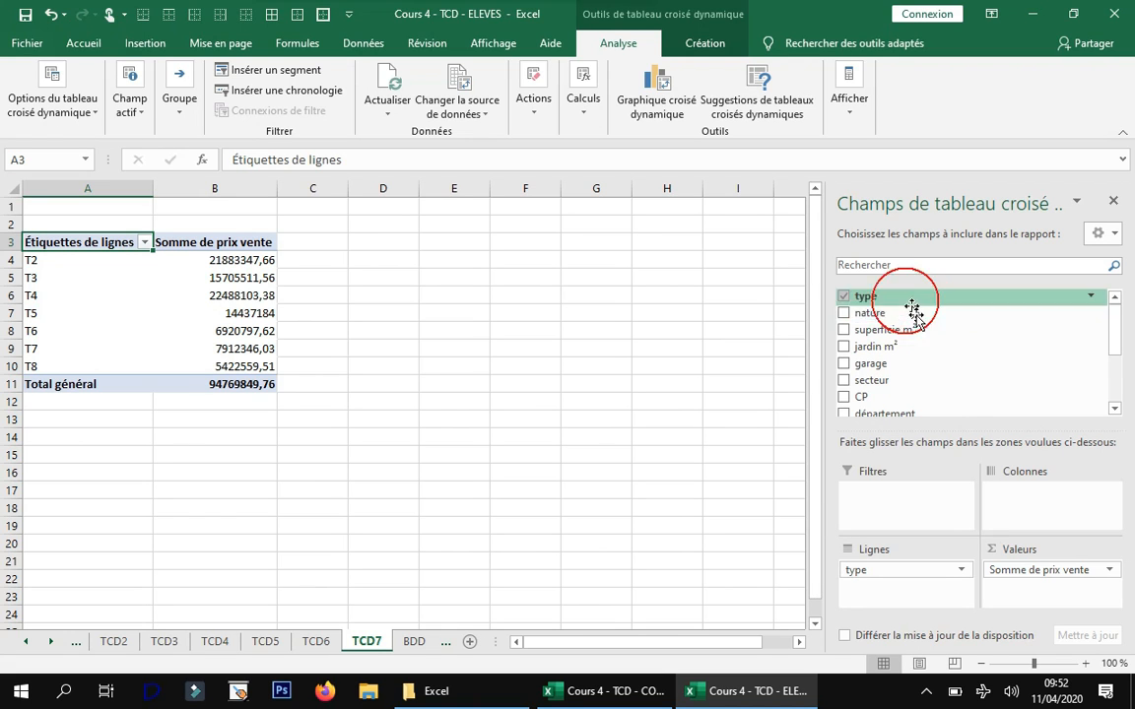
pyautogui.scroll(-1, 1015, 392)
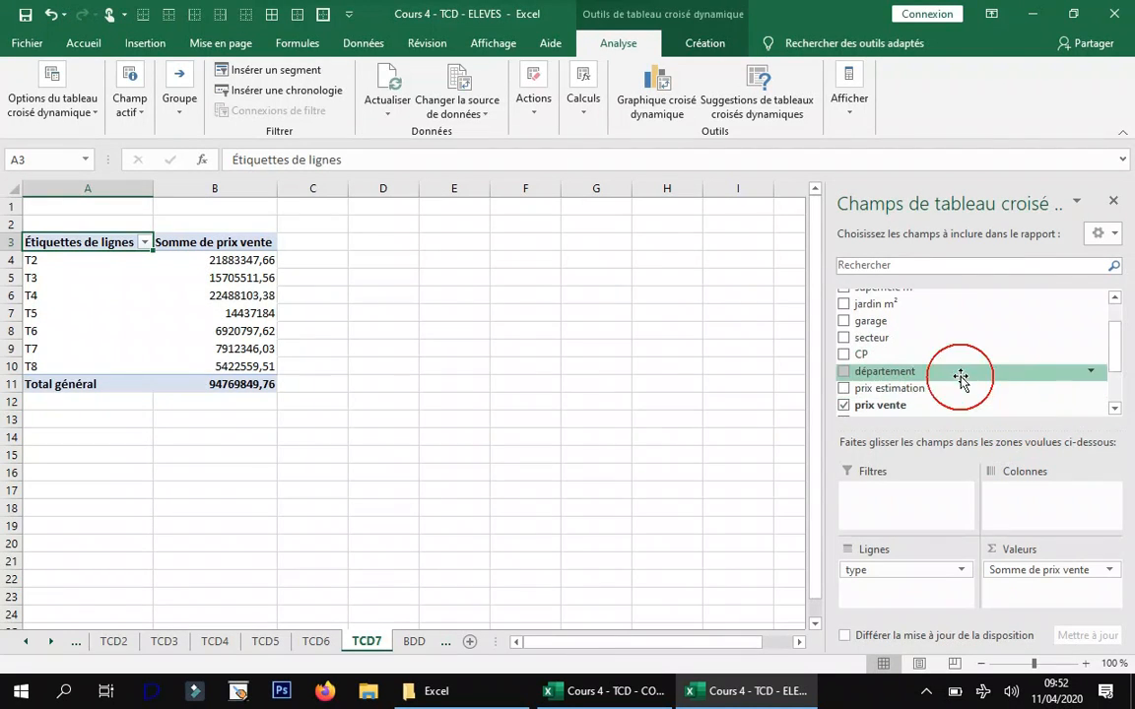
pyautogui.click(1092, 371)
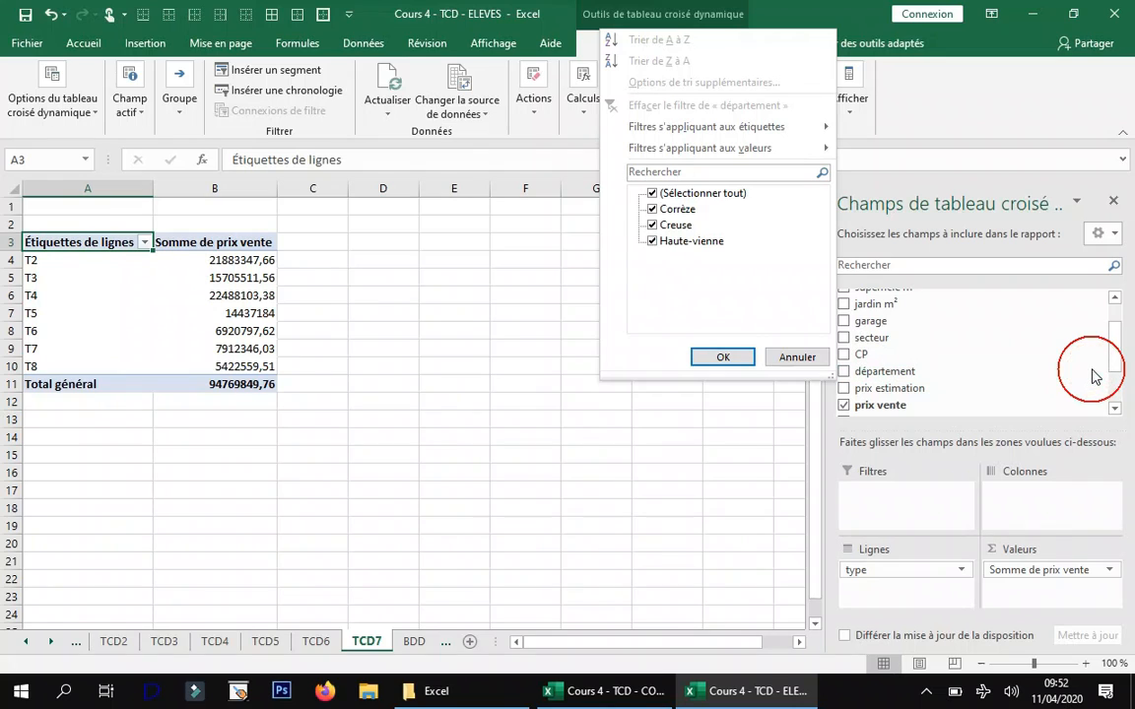
pyautogui.click(653, 195)
pyautogui.click(653, 210)
pyautogui.click(724, 359)
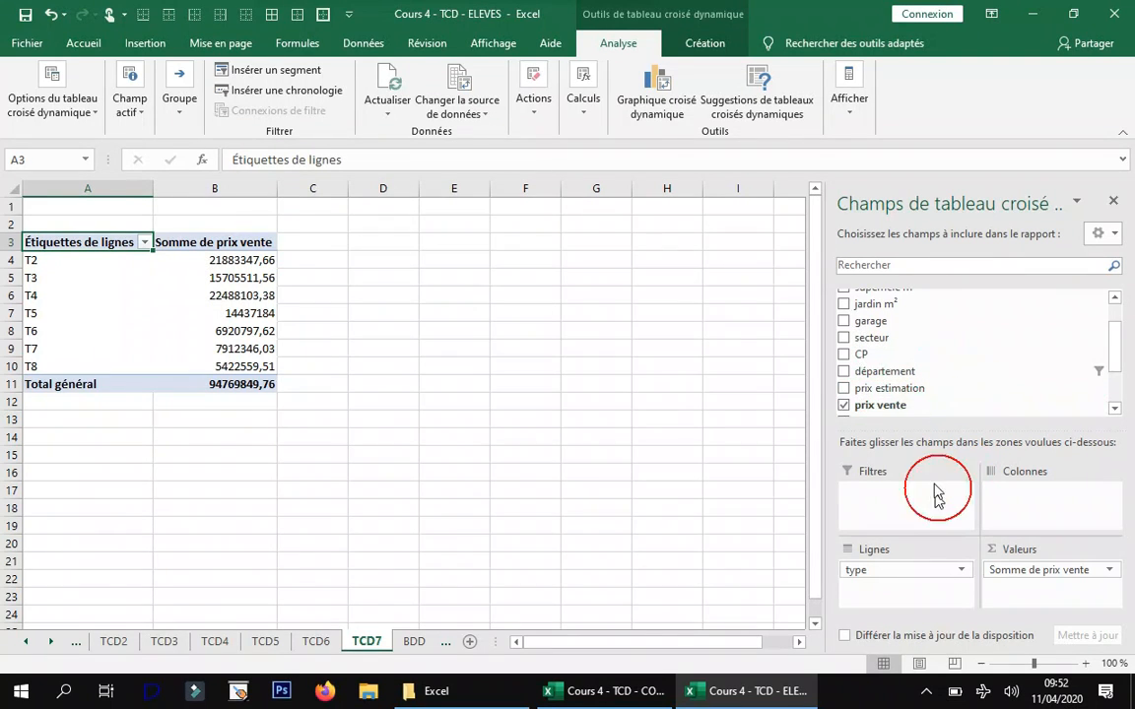
pyautogui.moveTo(911, 382); pyautogui.dragTo(882, 504)
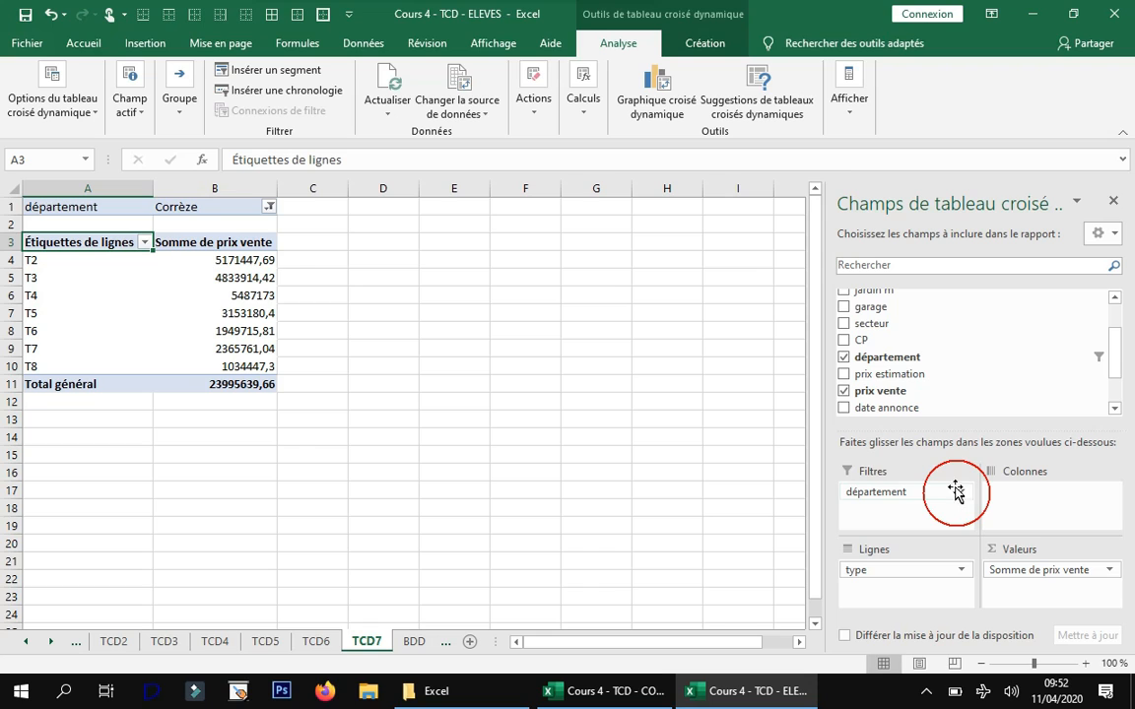
# - Reset the département report filter to all departments and remove the field from the filters area
pyautogui.click(271, 208)
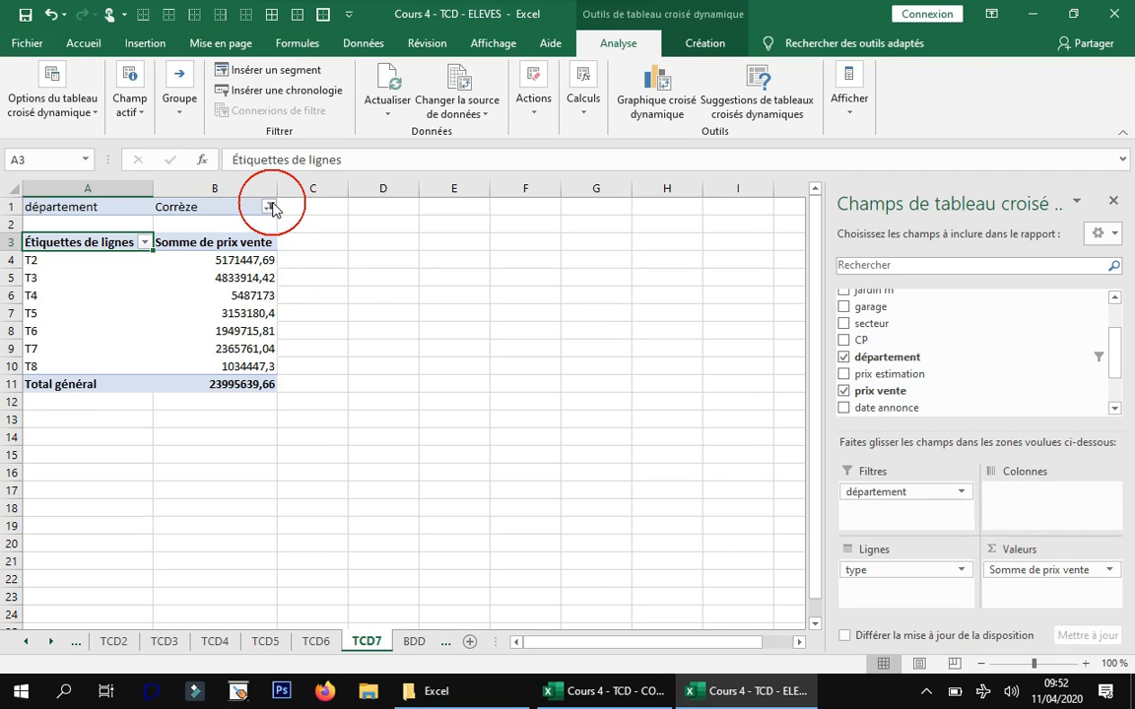
pyautogui.click(271, 207)
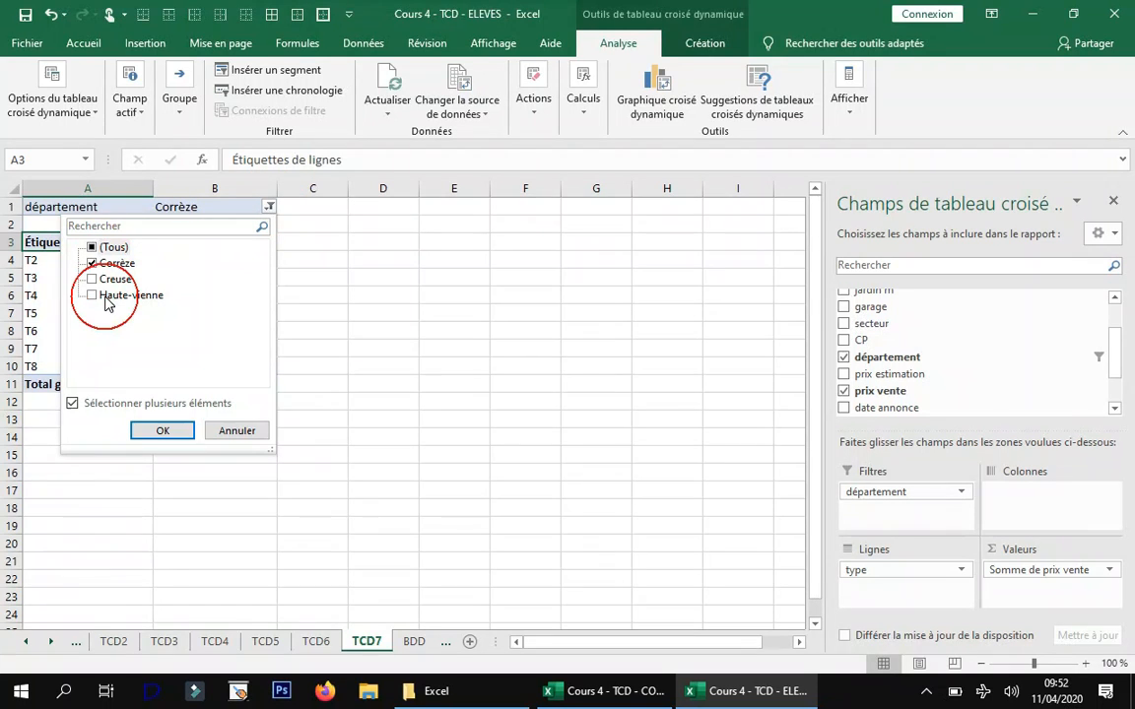
pyautogui.click(92, 248)
pyautogui.click(183, 431)
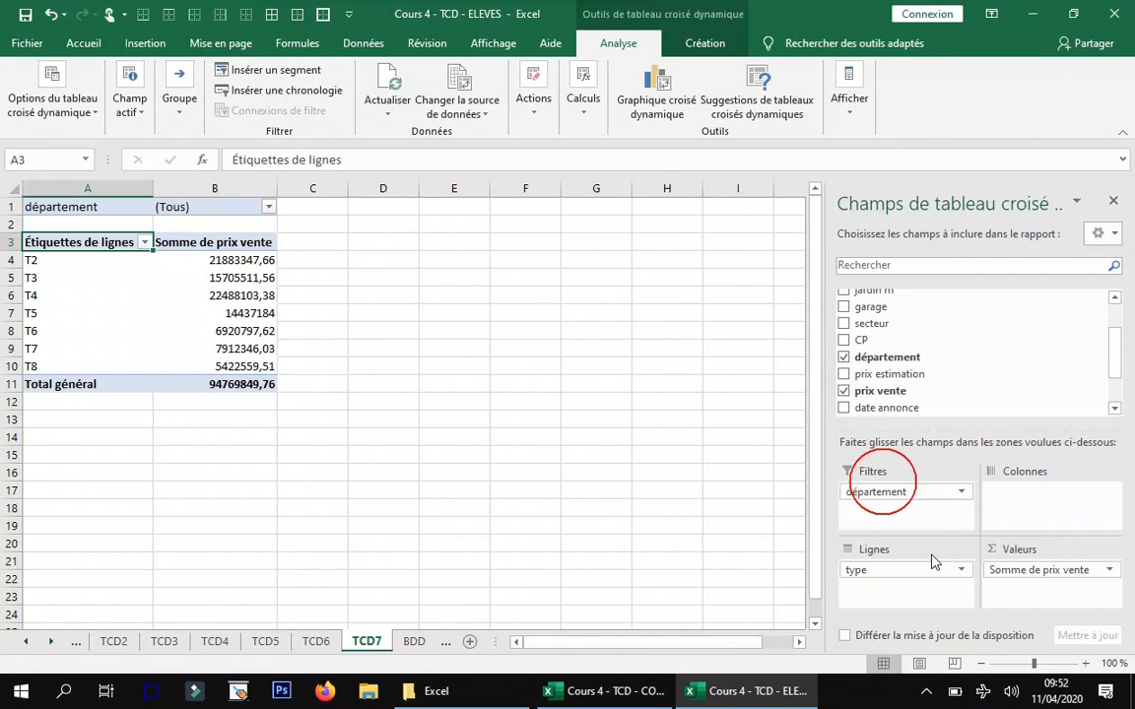
pyautogui.moveTo(905, 487); pyautogui.dragTo(970, 529)
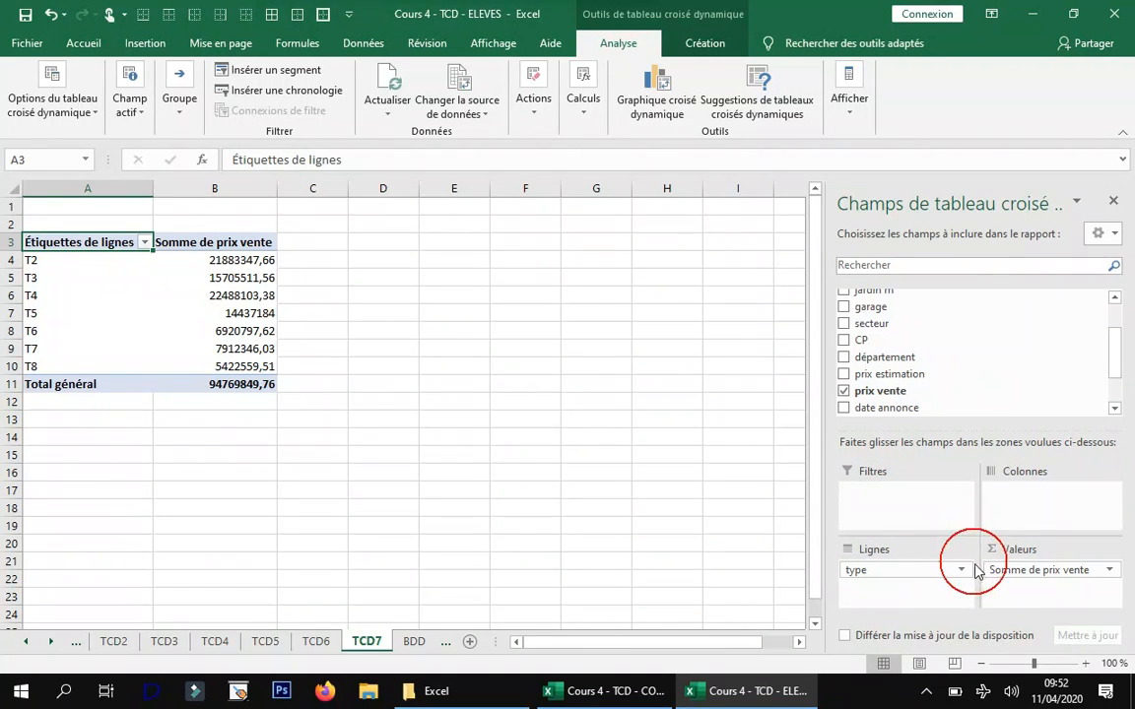
# - Apply a label filter to the superficie m² field that keeps only the labels greater than 100
pyautogui.click(1011, 571)
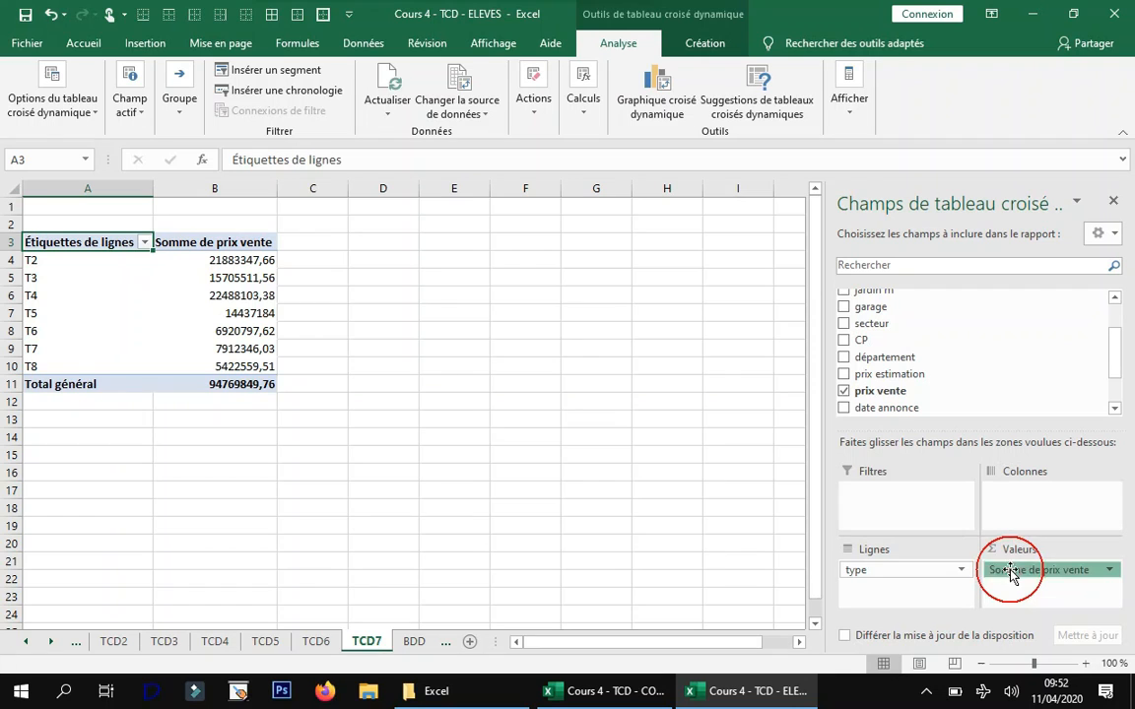
pyautogui.moveTo(1010, 572); pyautogui.dragTo(1038, 570)
pyautogui.moveTo(949, 302); pyautogui.dragTo(1064, 332)
pyautogui.click(1089, 333)
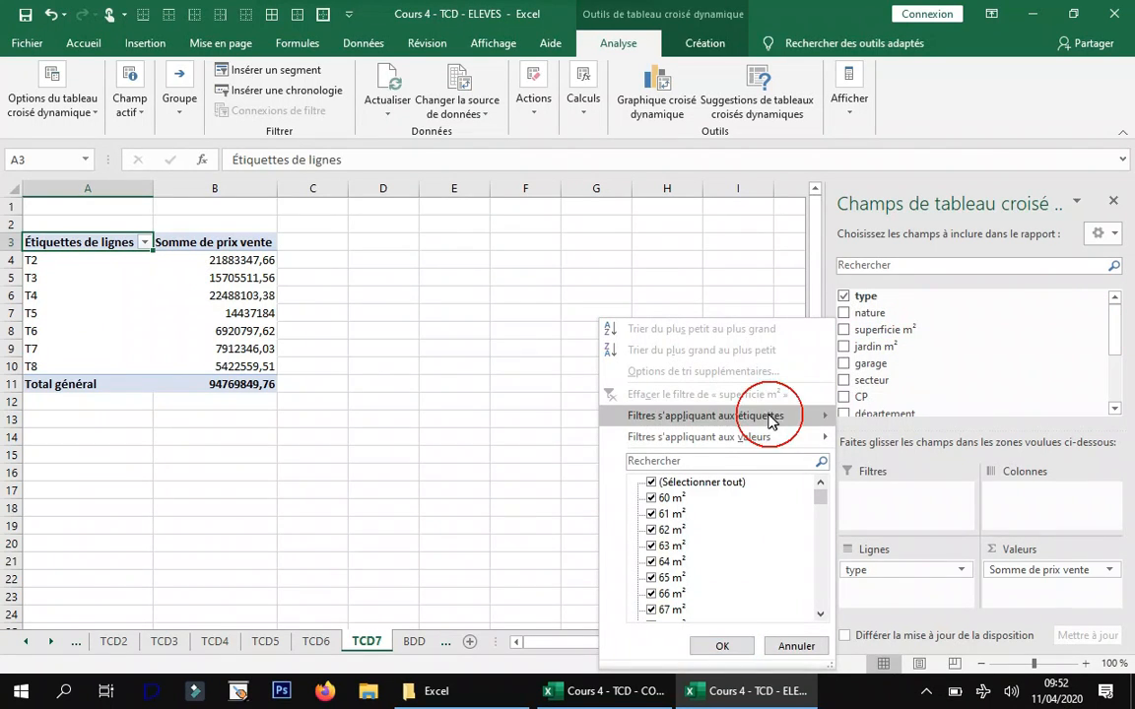
pyautogui.moveTo(777, 445)
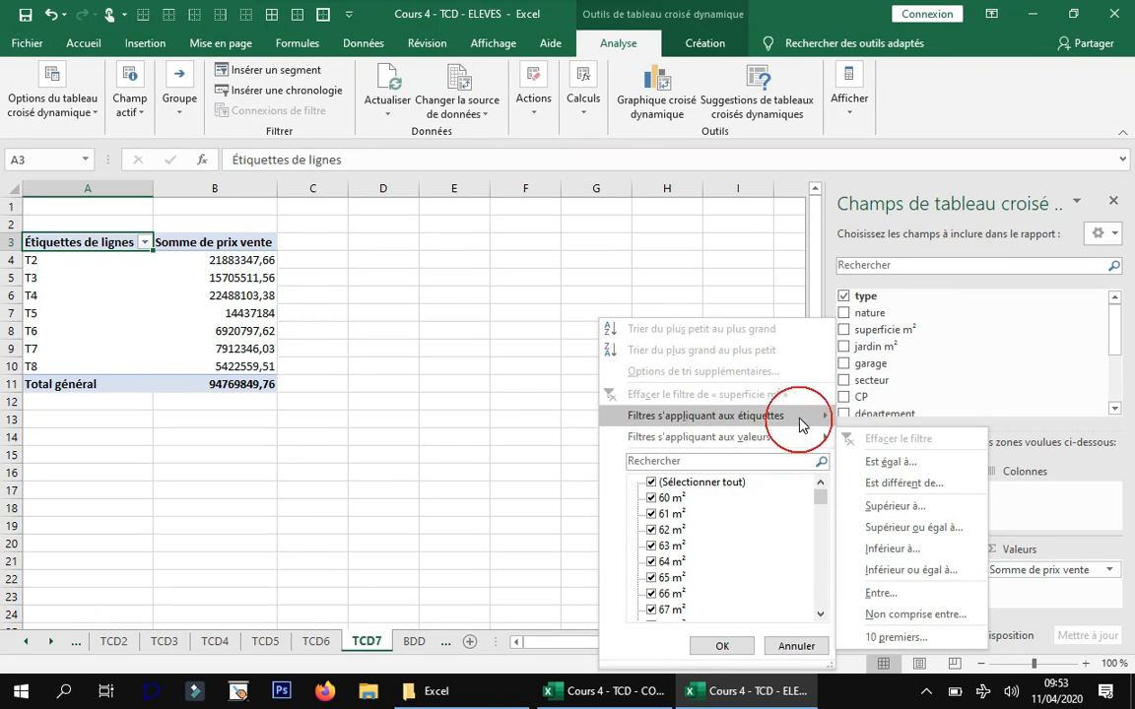
pyautogui.moveTo(759, 415)
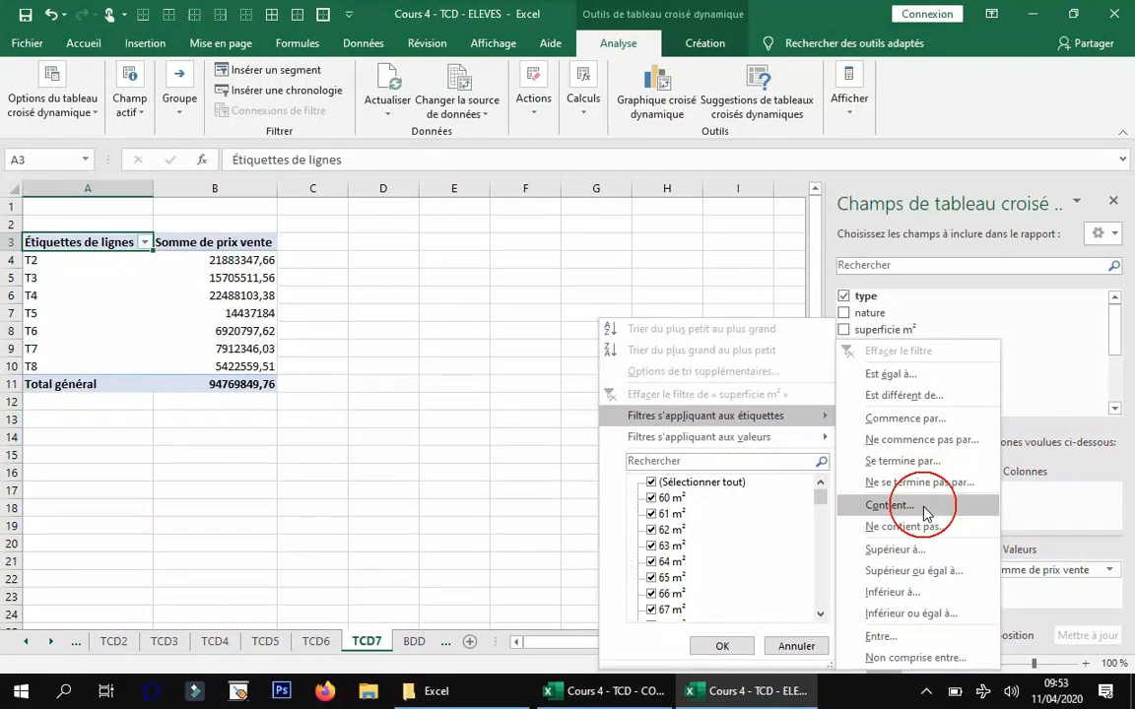
pyautogui.click(754, 439)
pyautogui.click(742, 423)
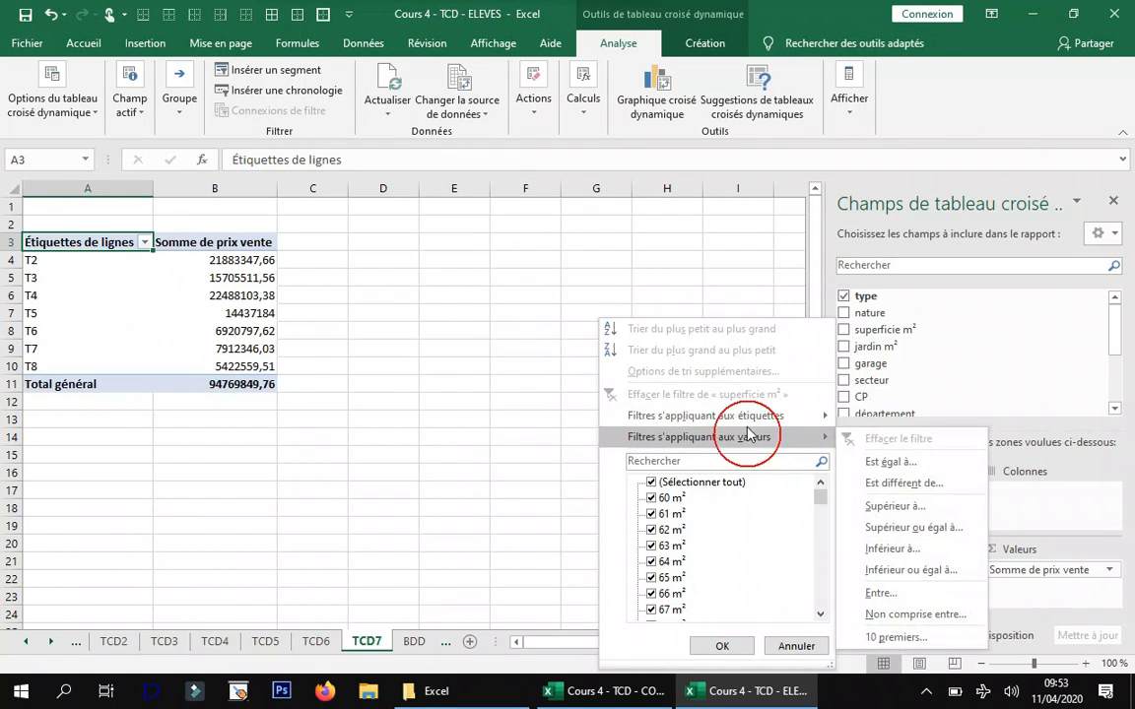
pyautogui.moveTo(759, 437)
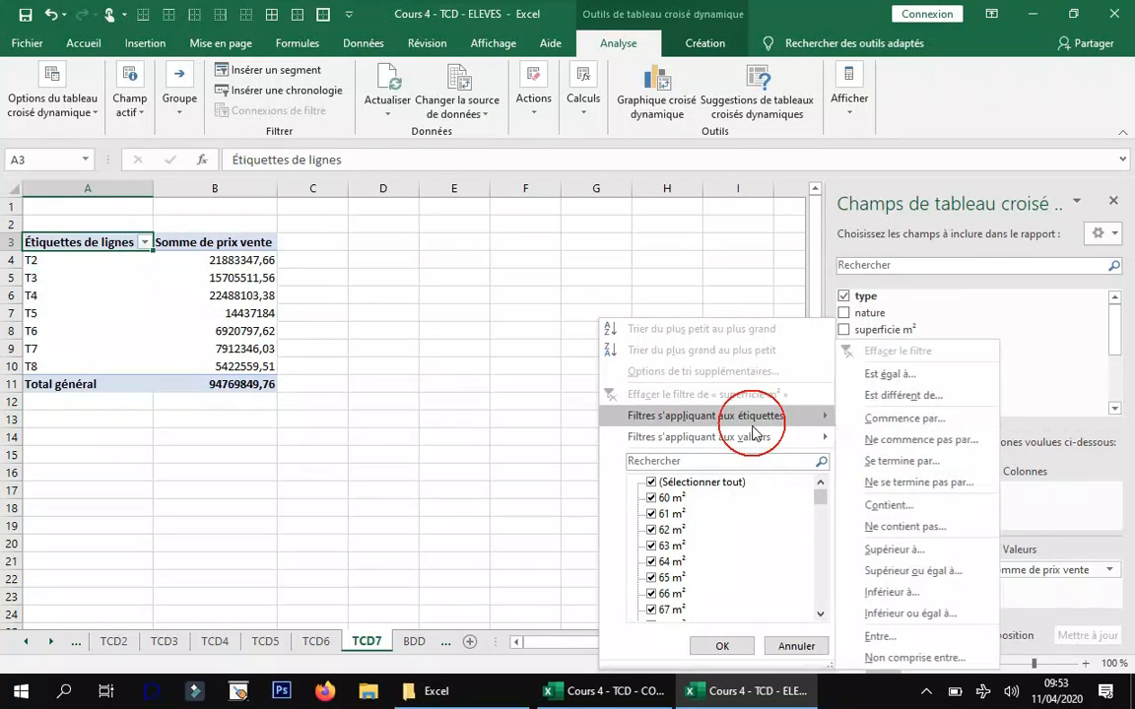
pyautogui.moveTo(800, 423)
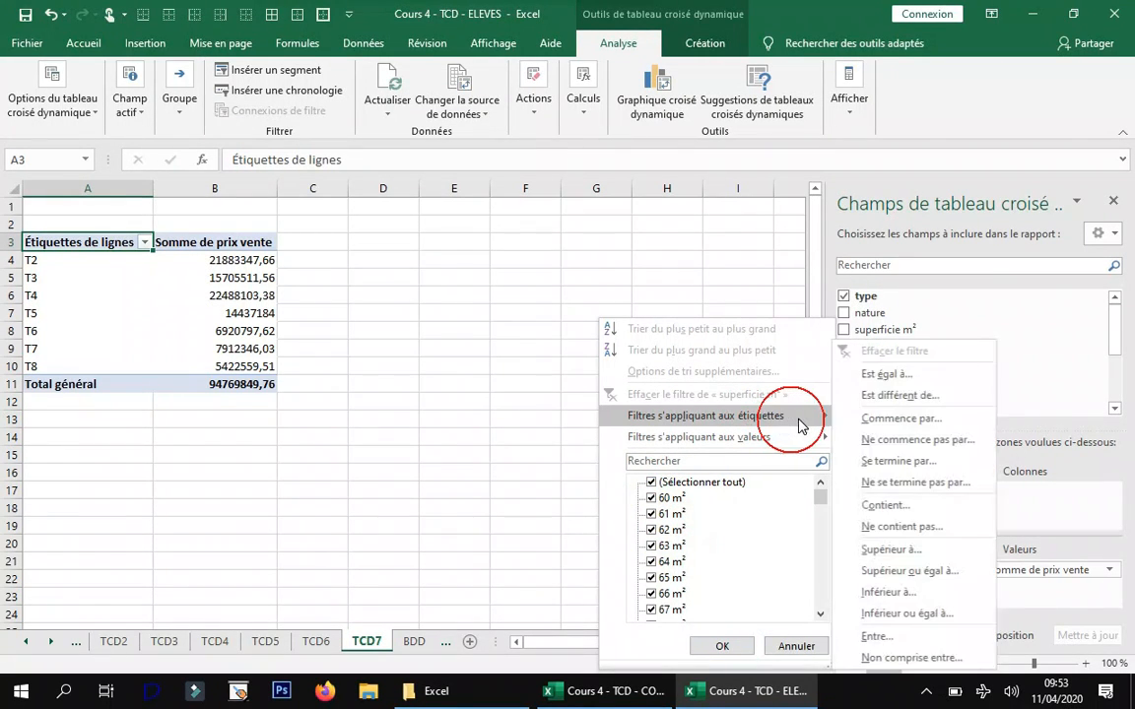
pyautogui.click(916, 554)
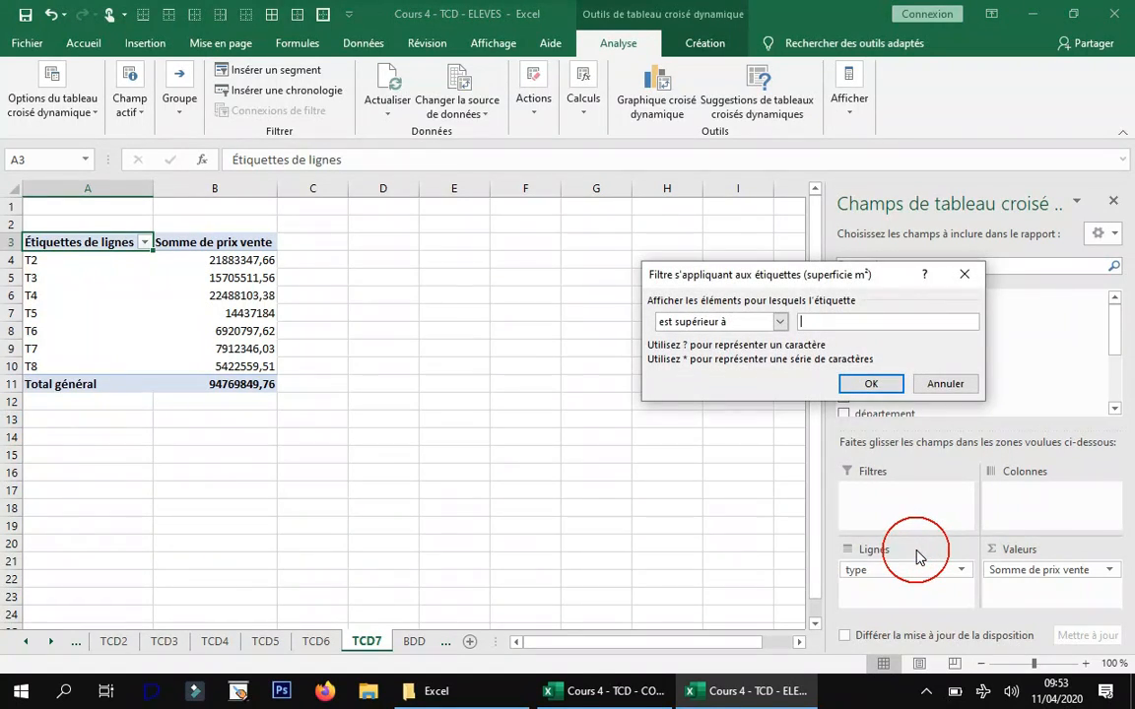
pyautogui.write('100')
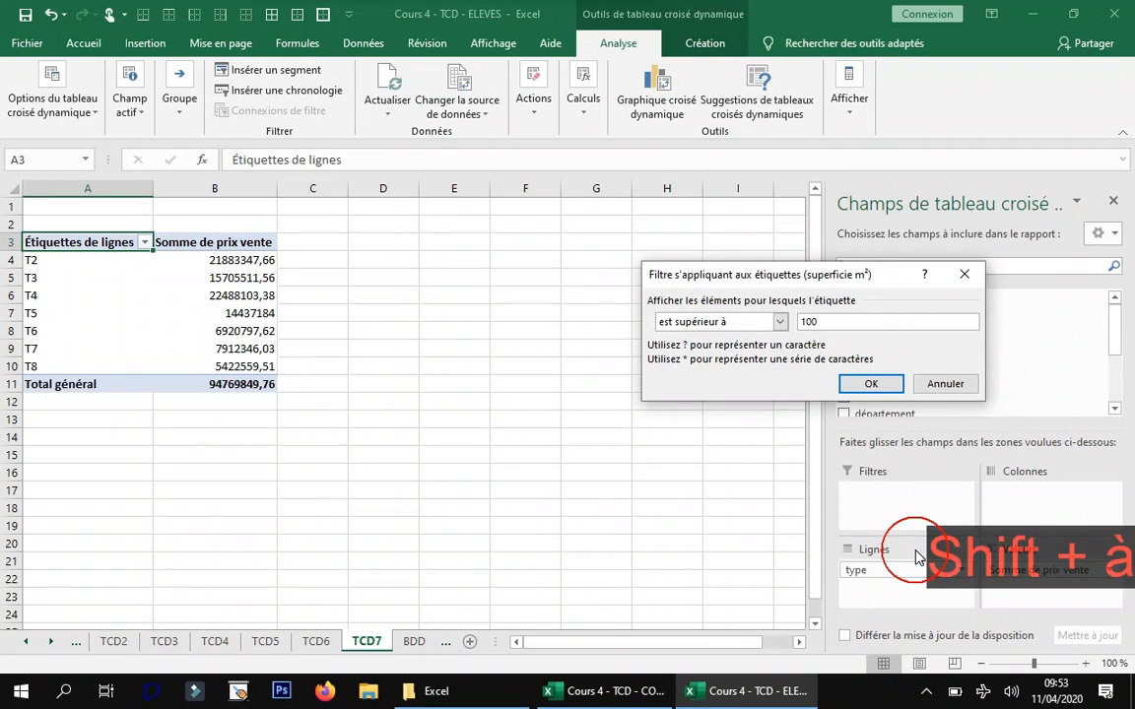
pyautogui.press('Return')
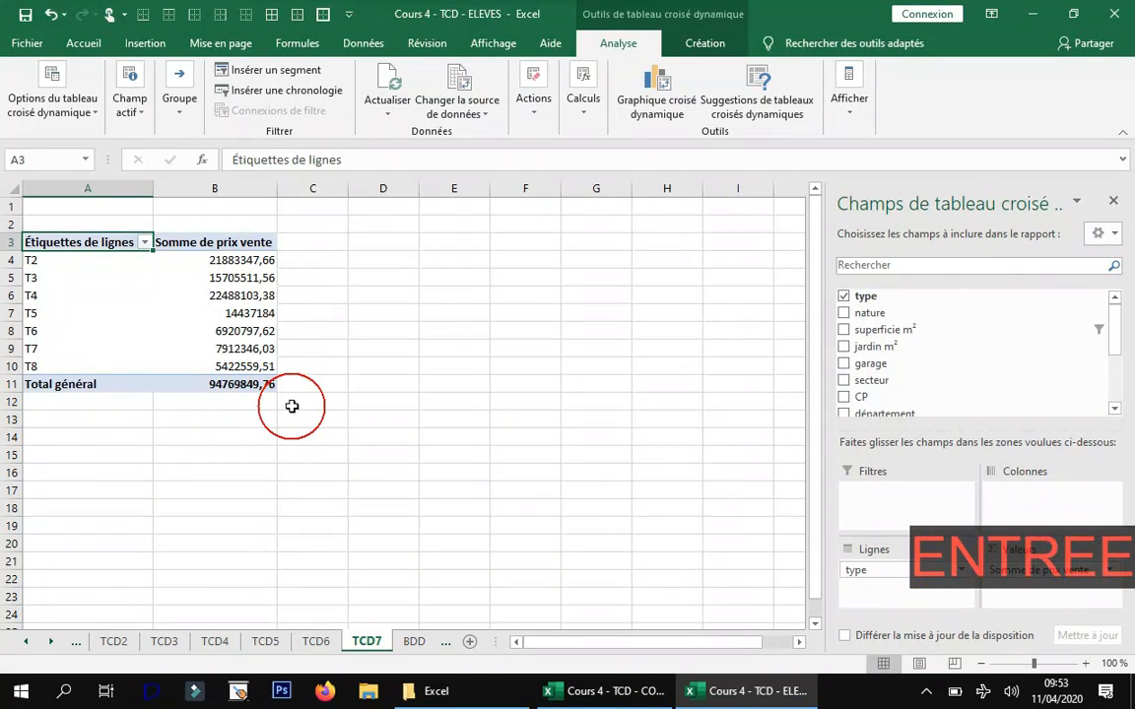
# - Try the superficie m² field as a report filter, check its filter choices, and remove it from the filters area
pyautogui.moveTo(977, 329); pyautogui.dragTo(909, 500)
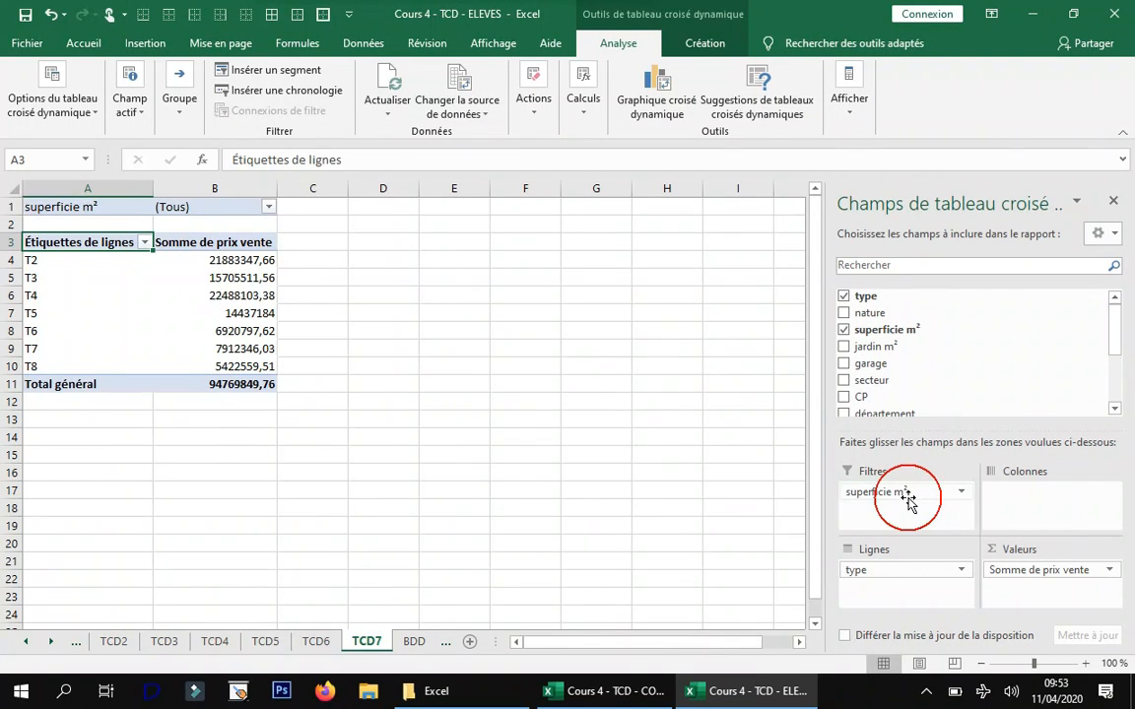
pyautogui.click(269, 206)
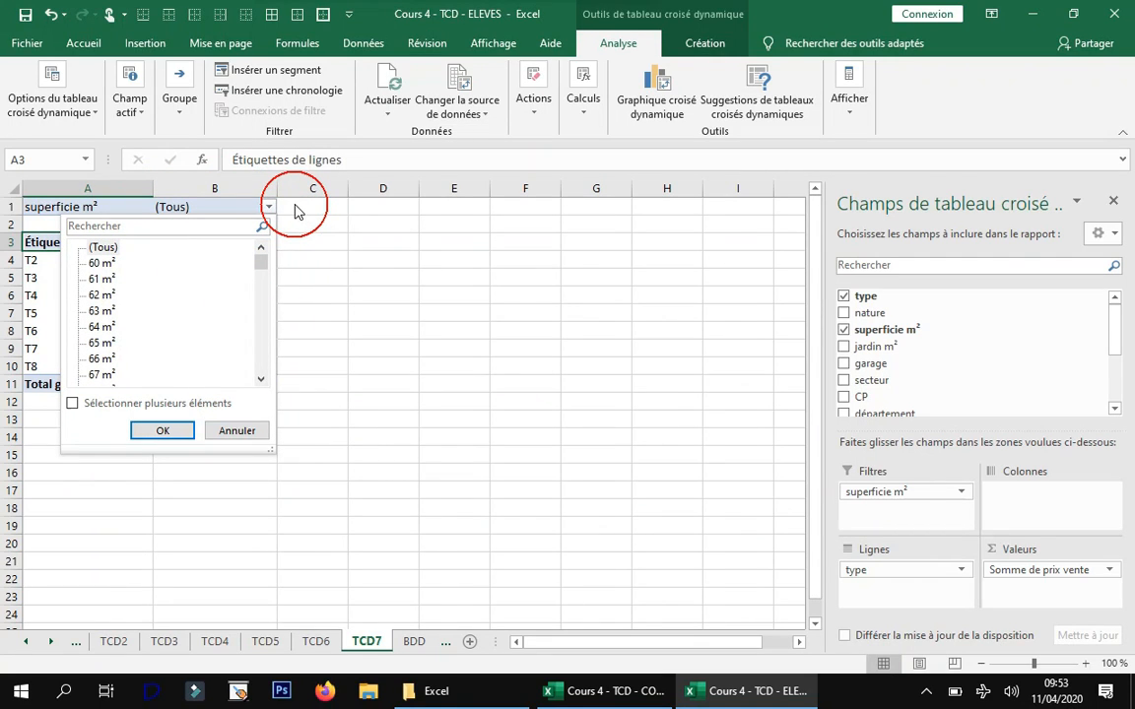
pyautogui.click(1071, 332)
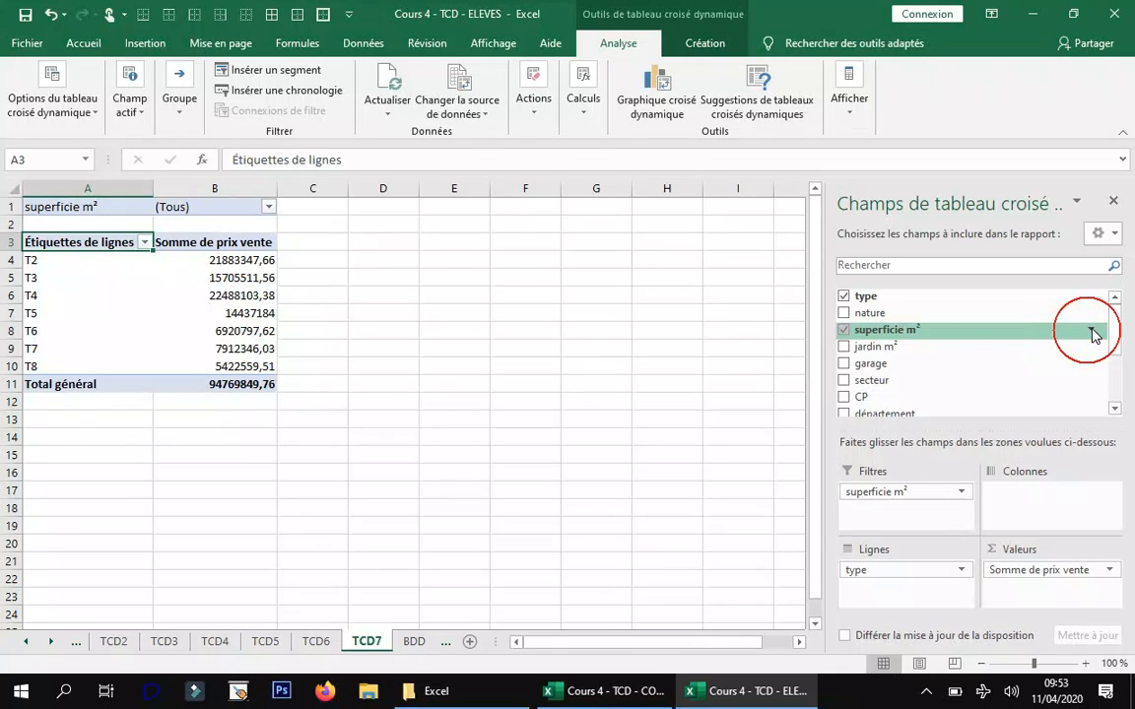
pyautogui.click(1091, 332)
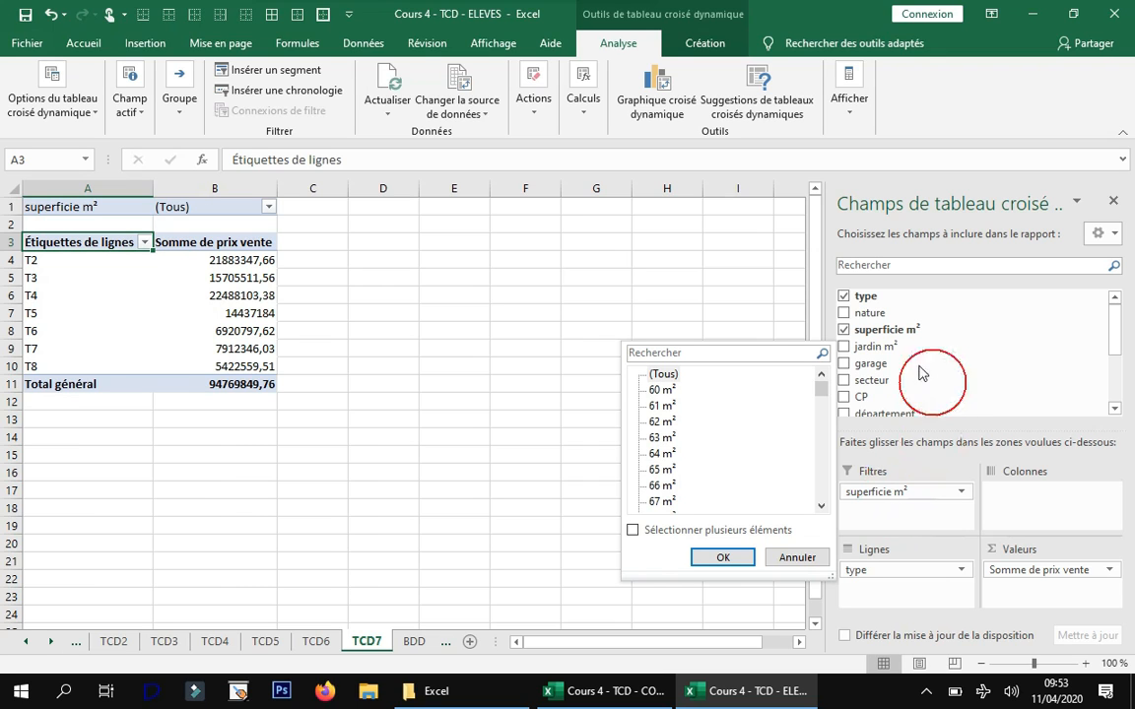
pyautogui.click(891, 498)
pyautogui.click(891, 495)
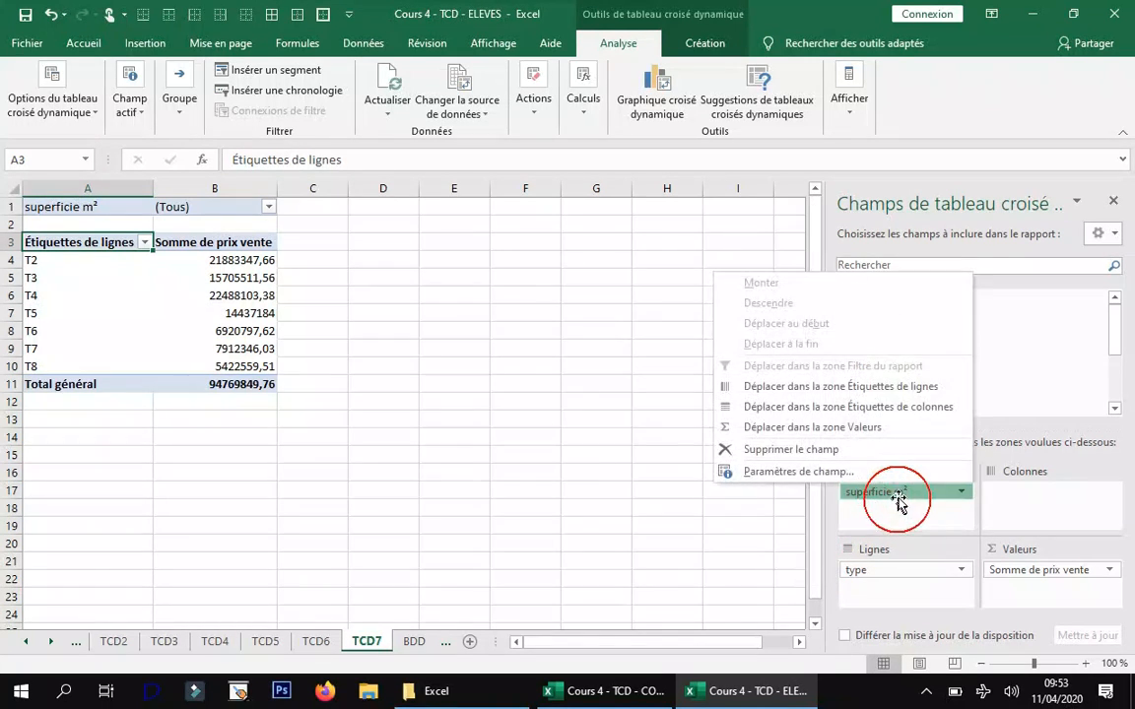
pyautogui.click(839, 450)
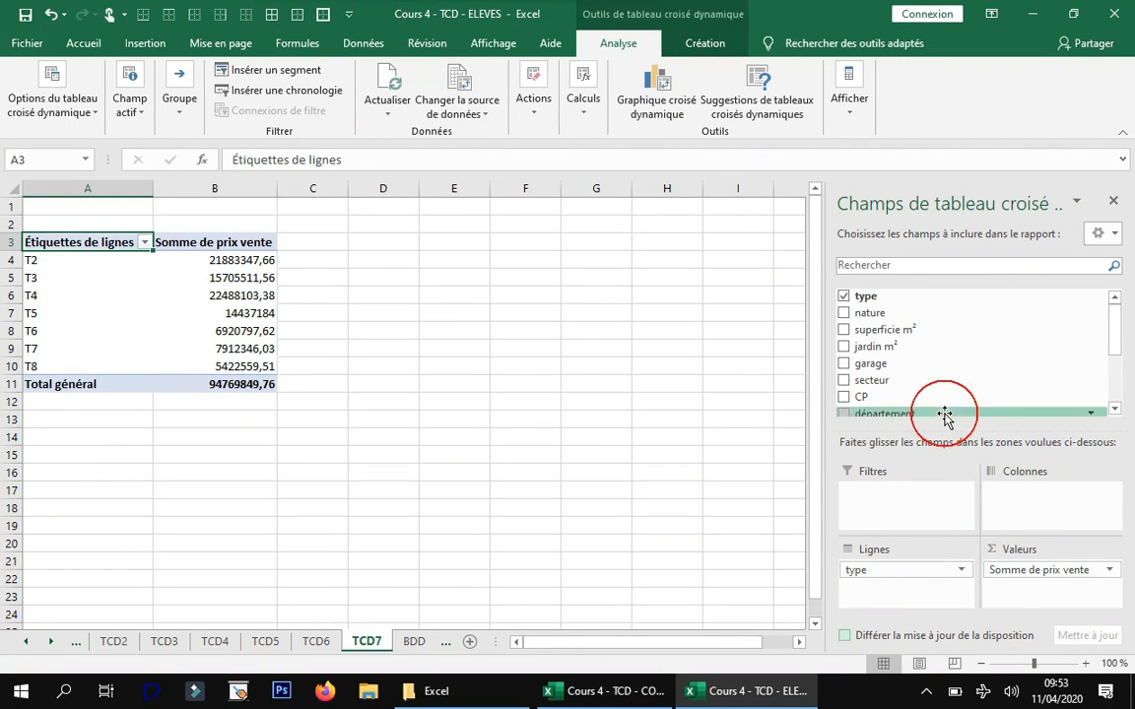
# - Insert a slicer on the département field for the TCD7 pivot table
pyautogui.moveTo(933, 421); pyautogui.dragTo(899, 480)
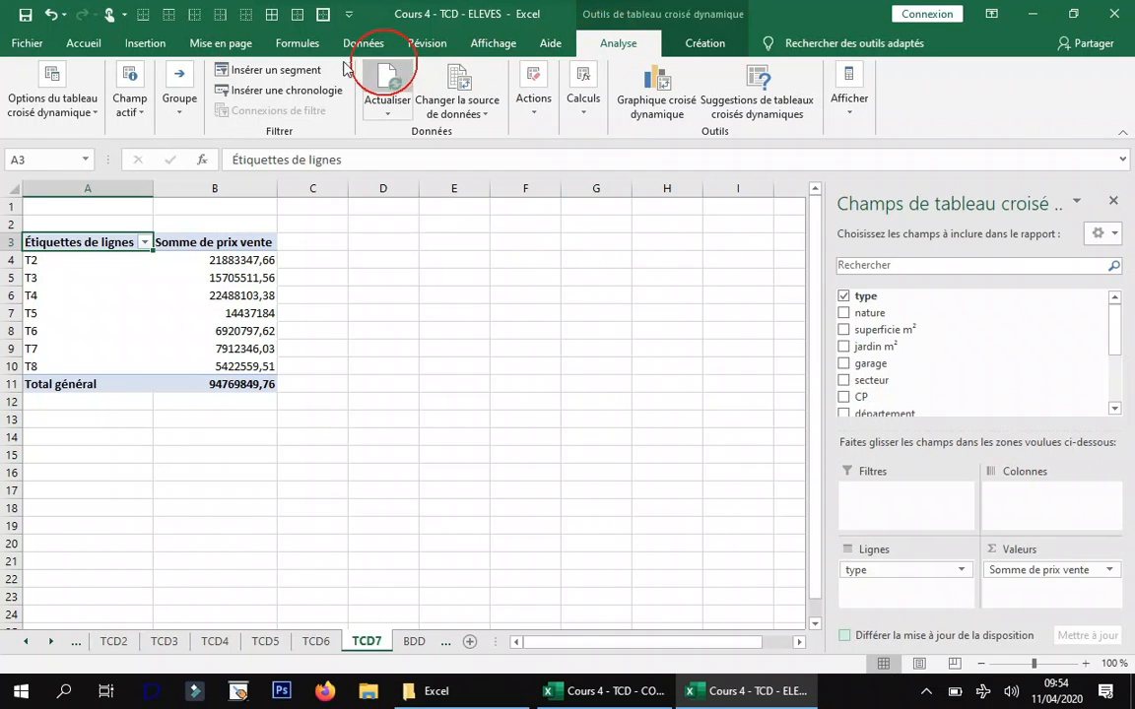
pyautogui.click(311, 74)
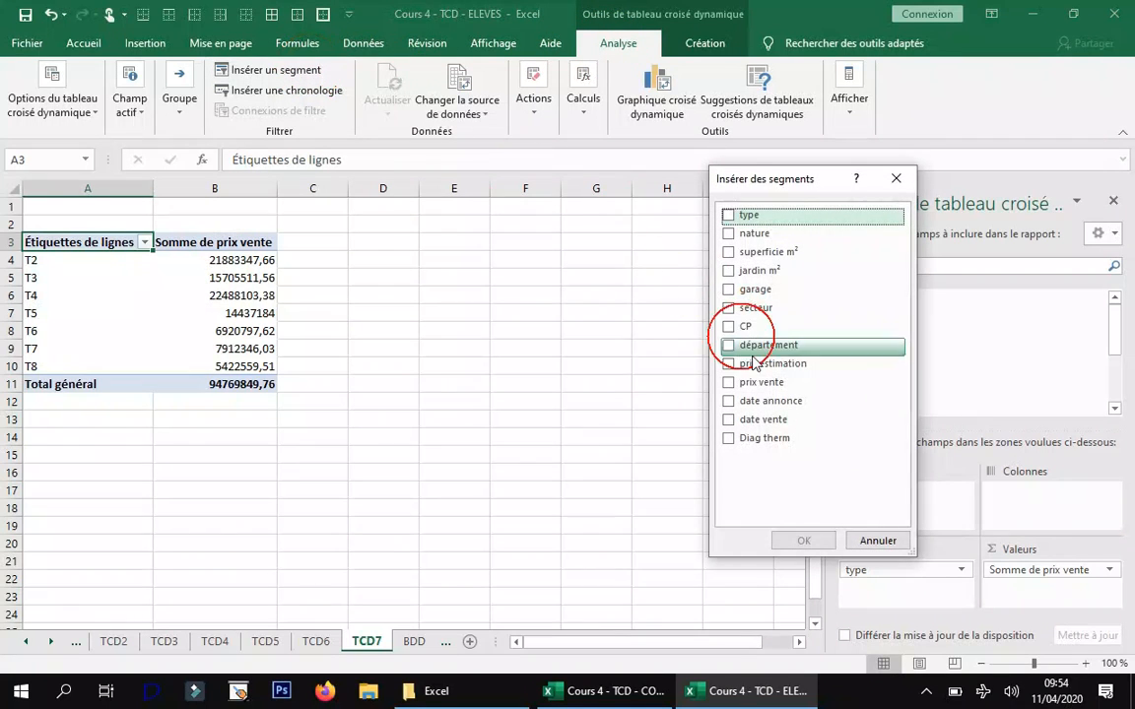
pyautogui.click(734, 347)
pyautogui.click(802, 540)
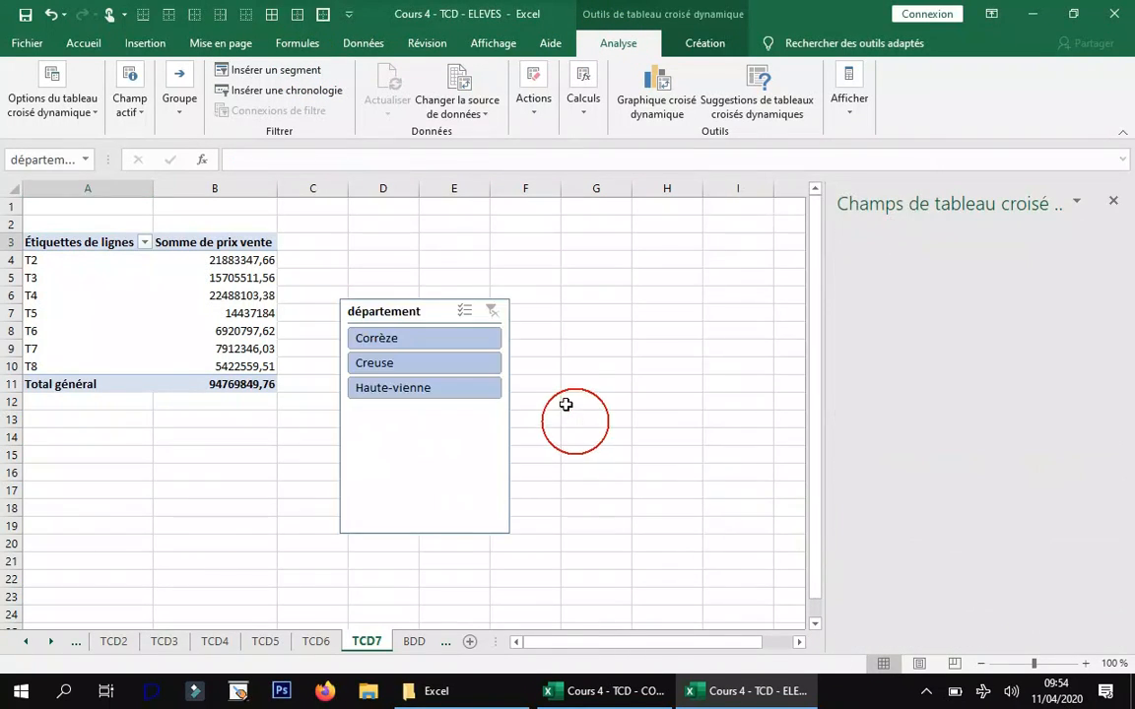
# - Filter the pivot table with the département slicer on each department in turn, finishing on Corrèze
pyautogui.click(430, 340)
pyautogui.click(431, 362)
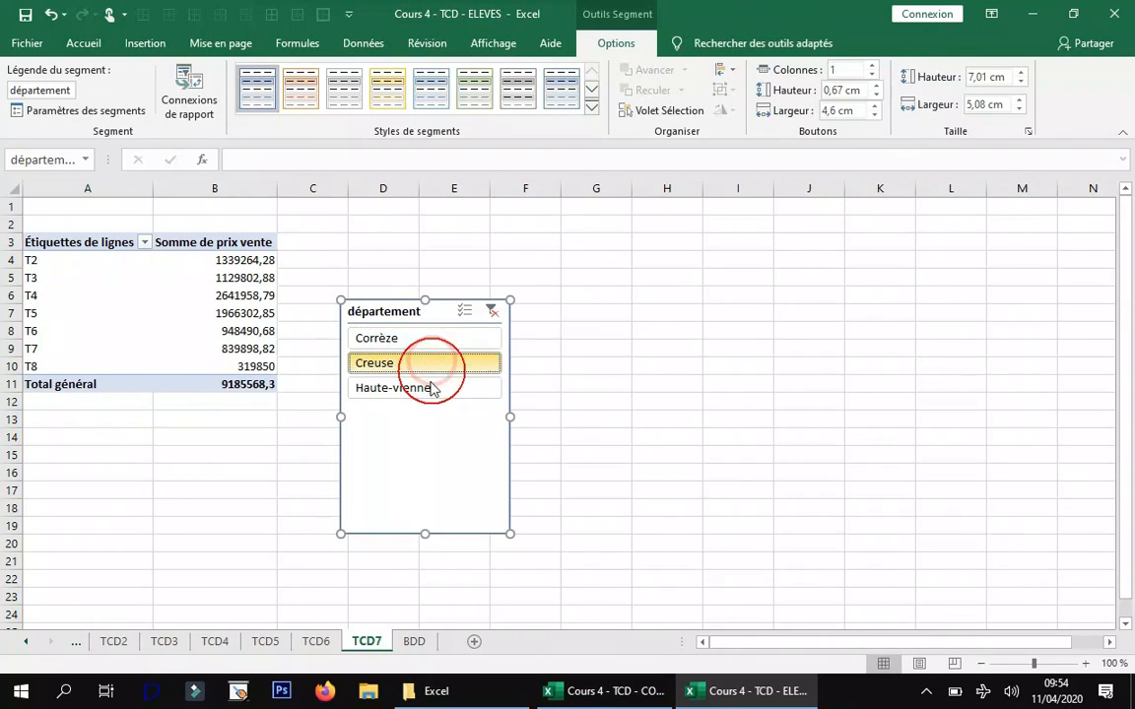
pyautogui.click(430, 387)
pyautogui.click(425, 338)
pyautogui.click(169, 311)
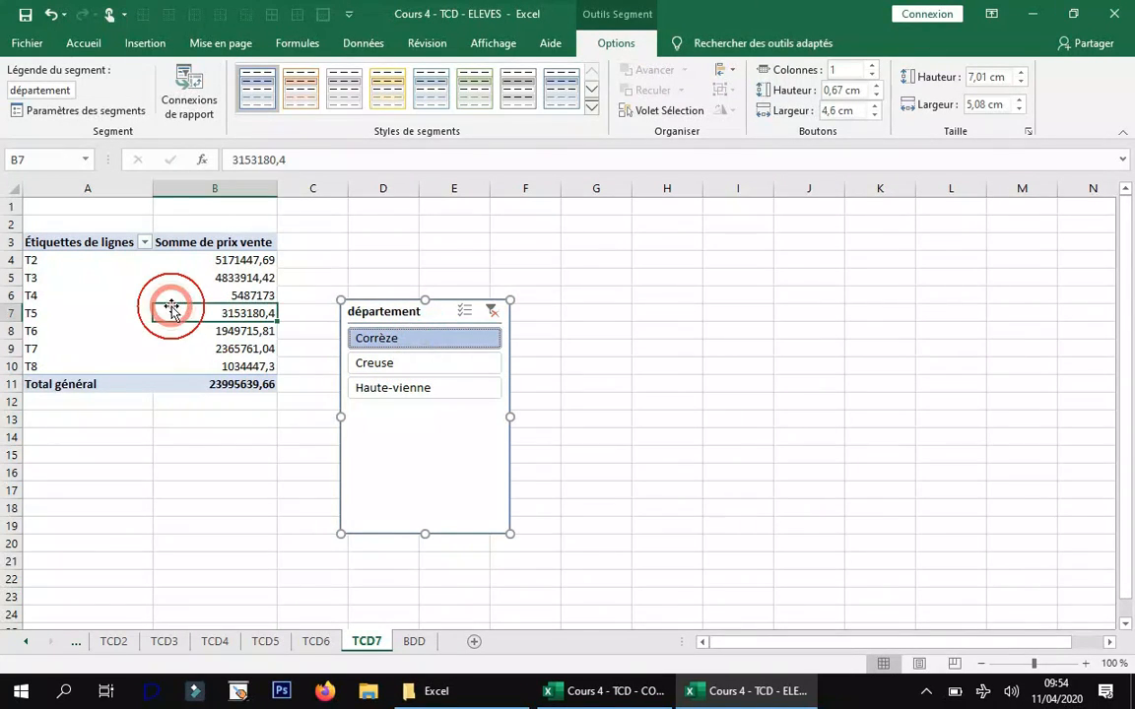
# - Move and shrink the département slicer to about 3.4 cm high and 4.2 cm wide, and delete it
pyautogui.moveTo(381, 340); pyautogui.dragTo(414, 255)
pyautogui.moveTo(542, 447); pyautogui.dragTo(512, 327)
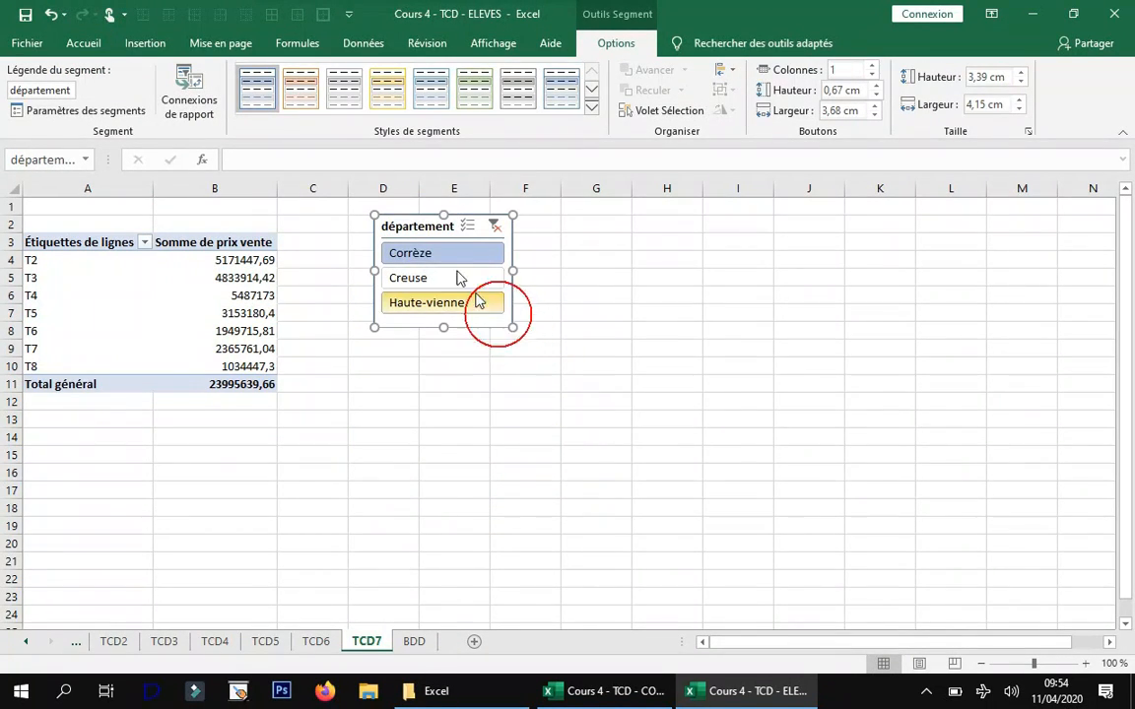
pyautogui.click(428, 258)
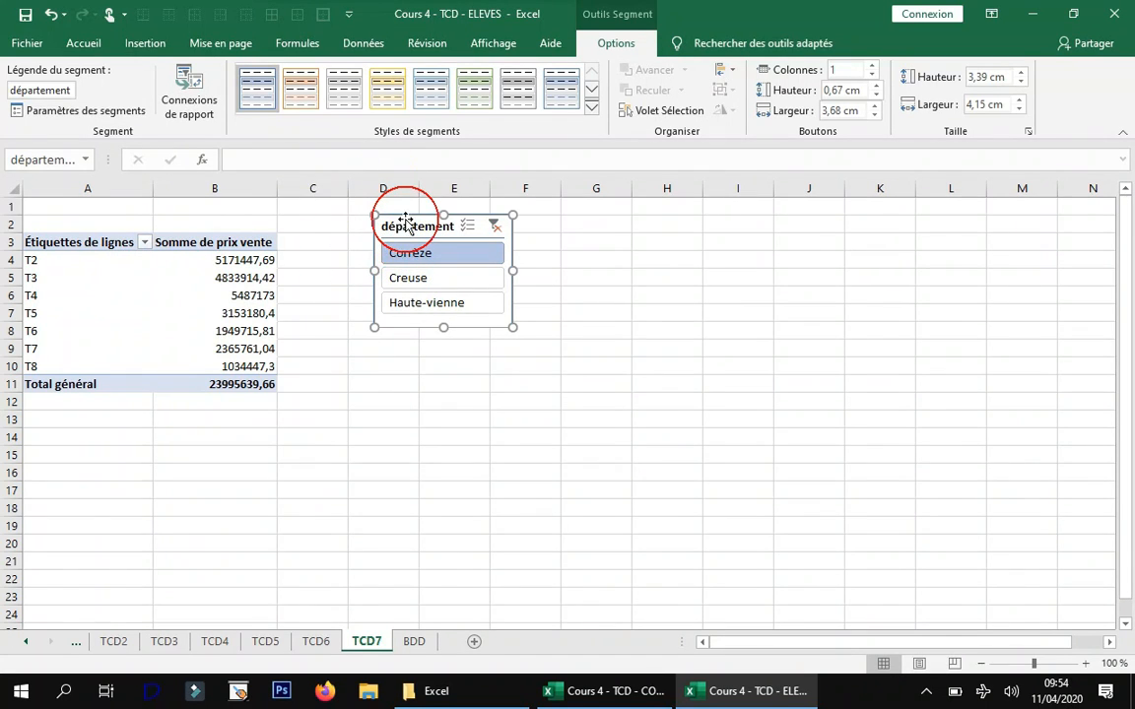
pyautogui.press('Delete')
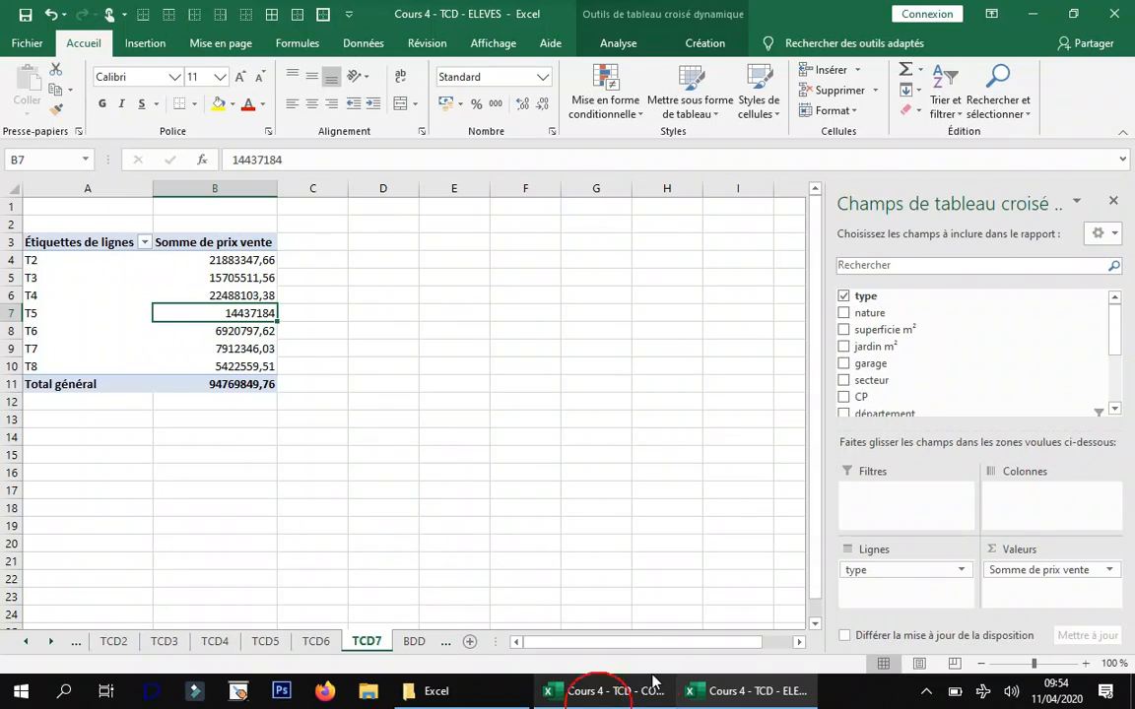
# - Copy the TCD7, TCD8 and TCD9 exercise instructions from the BDD sheet and return to the TCD7 sheet
pyautogui.click(414, 641)
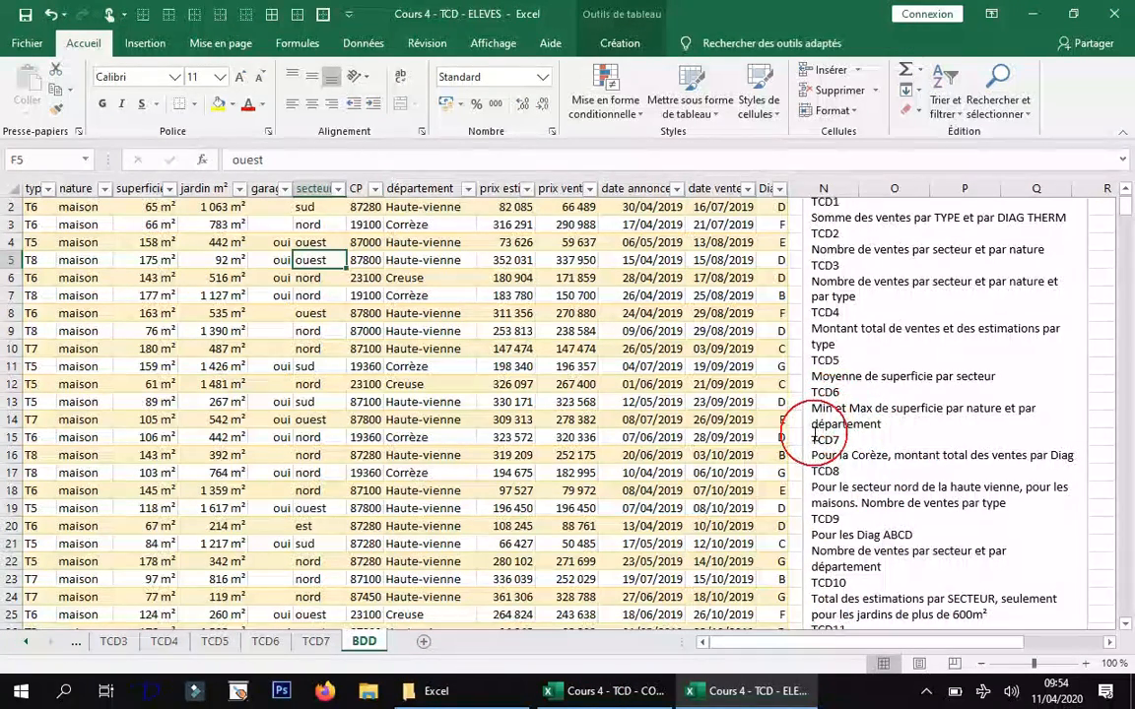
pyautogui.moveTo(810, 439); pyautogui.dragTo(954, 564)
pyautogui.hotkey('ctrl', 'c')
pyautogui.click(315, 641)
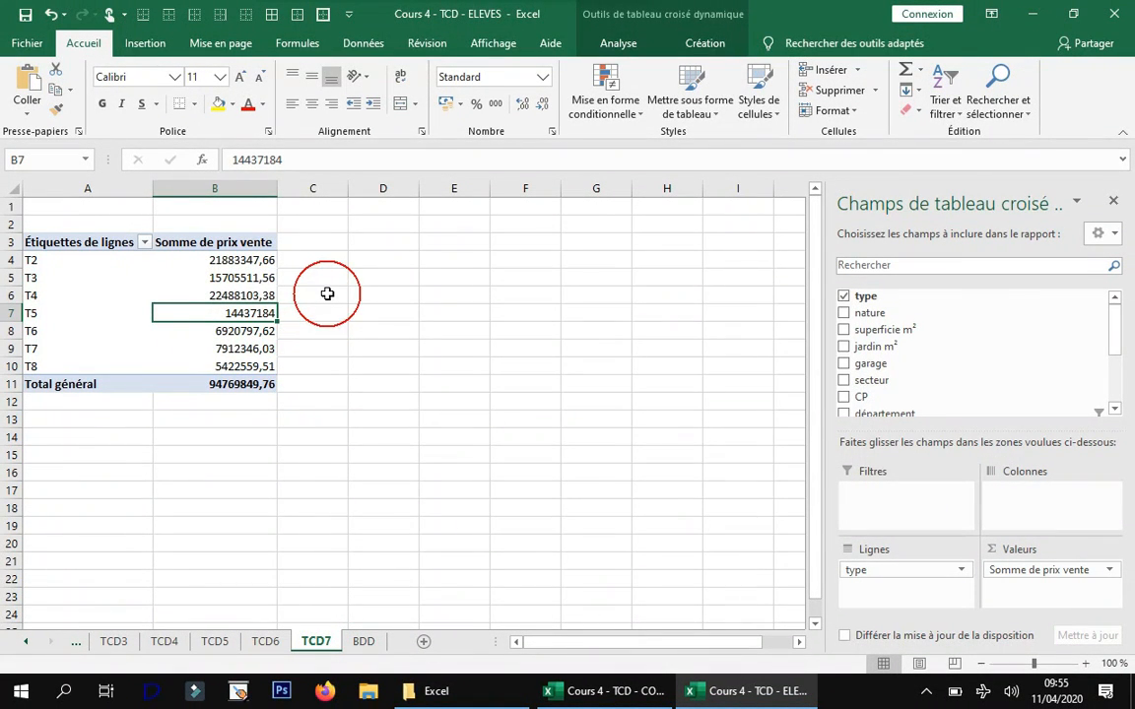
# - Insert a text box beside the pivot table on the TCD7 sheet and paste the copied instructions into it
pyautogui.click(145, 43)
pyautogui.click(991, 86)
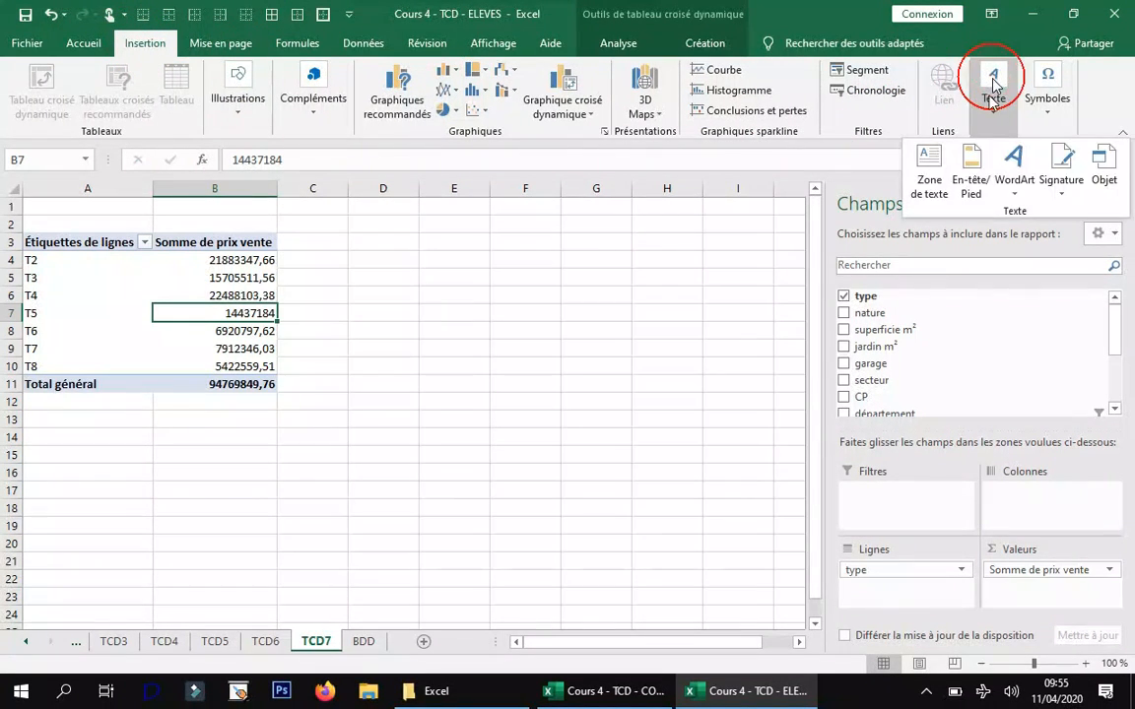
pyautogui.click(931, 166)
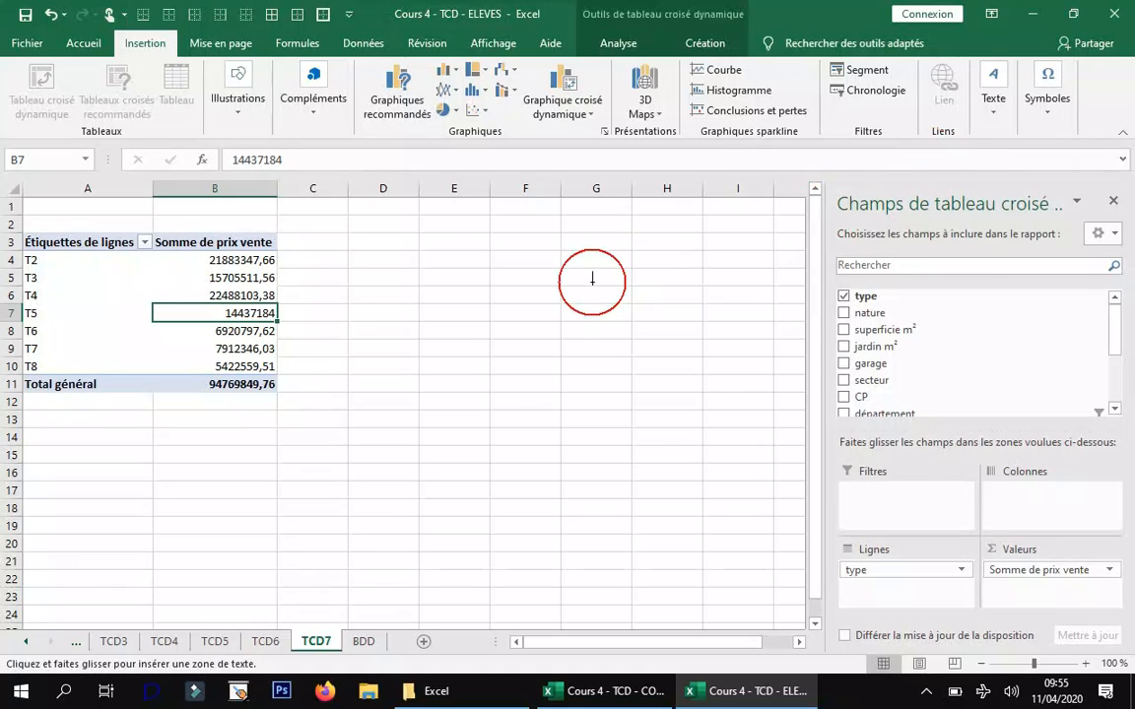
pyautogui.moveTo(361, 252)
pyautogui.mouseDown()
pyautogui.moveTo(608, 392)
pyautogui.moveTo(640, 395)
pyautogui.mouseUp()
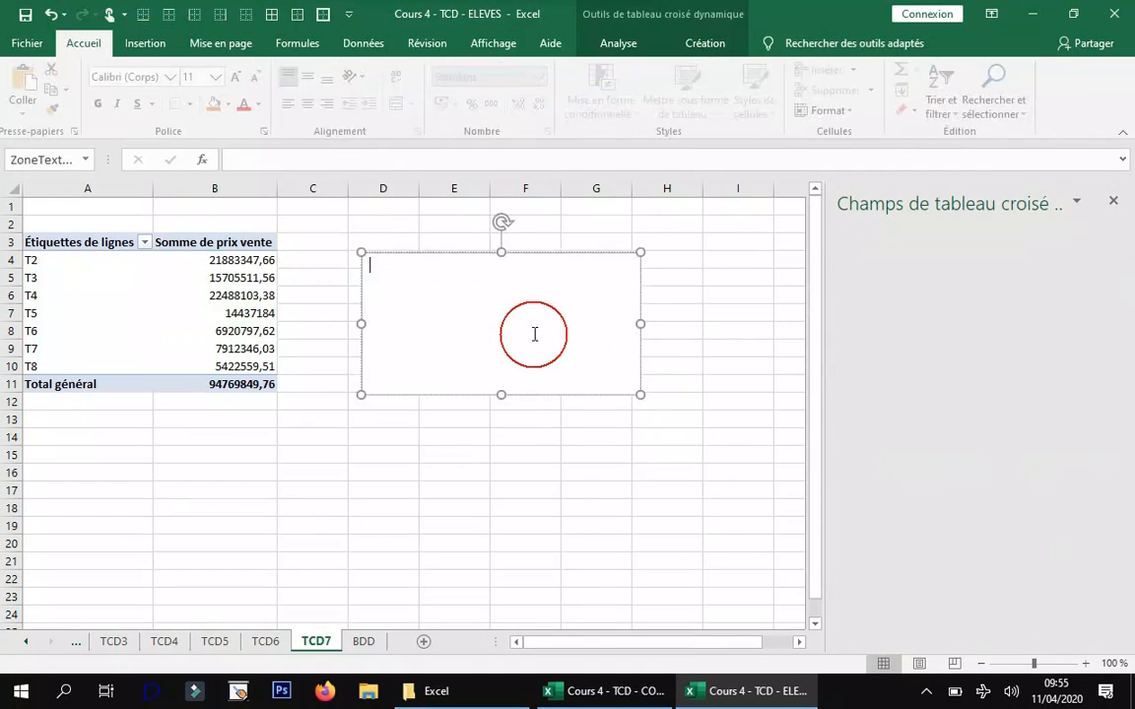
pyautogui.hotkey('ctrl', 'v')
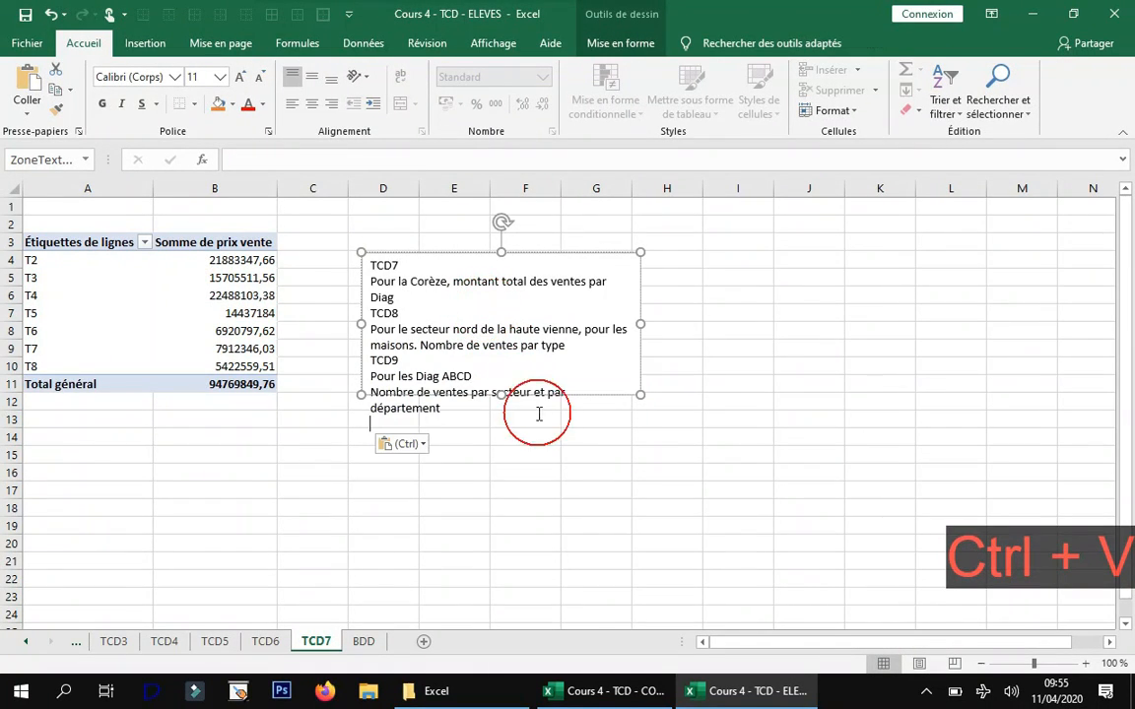
# - Enlarge the instructions text box to fit its text and place it below the pivot table around row 16
pyautogui.moveTo(500, 394); pyautogui.dragTo(500, 429)
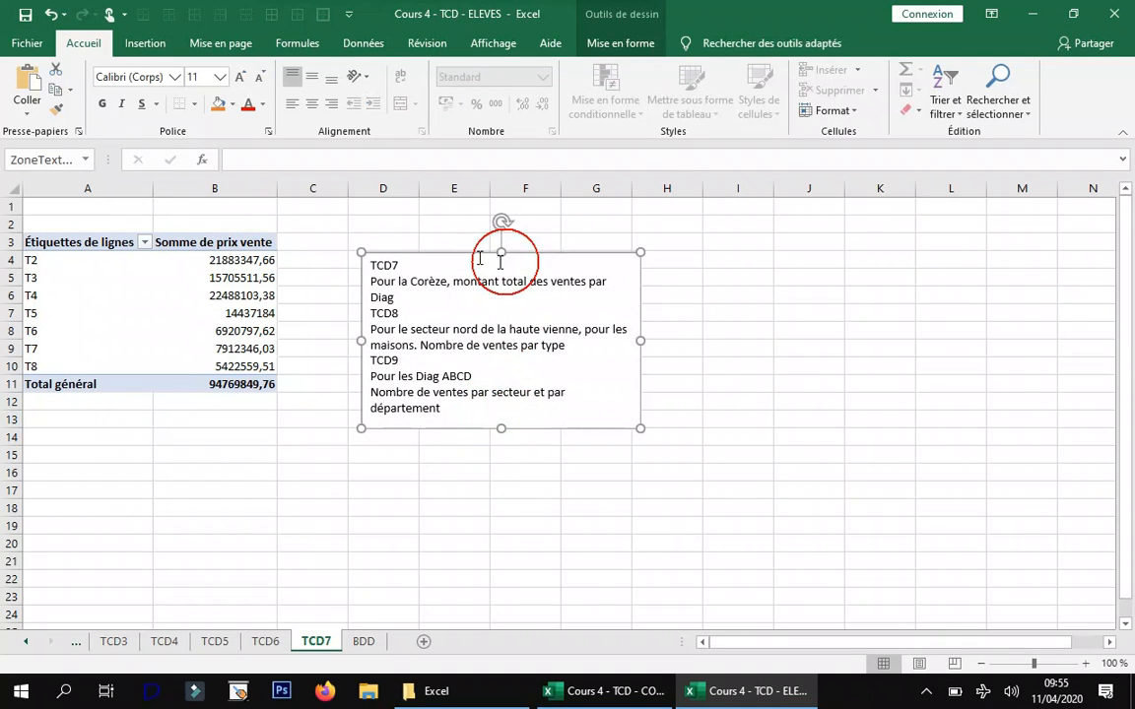
pyautogui.moveTo(465, 252); pyautogui.dragTo(418, 439)
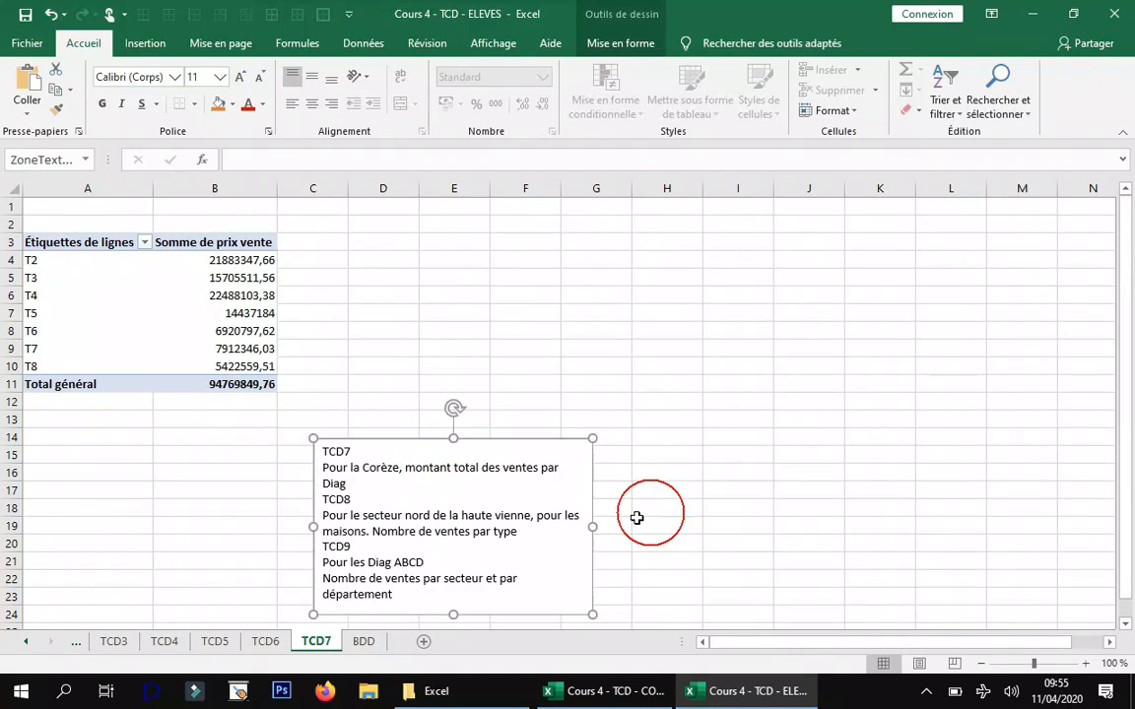
pyautogui.moveTo(595, 526); pyautogui.dragTo(681, 526)
pyautogui.moveTo(577, 443); pyautogui.dragTo(568, 470)
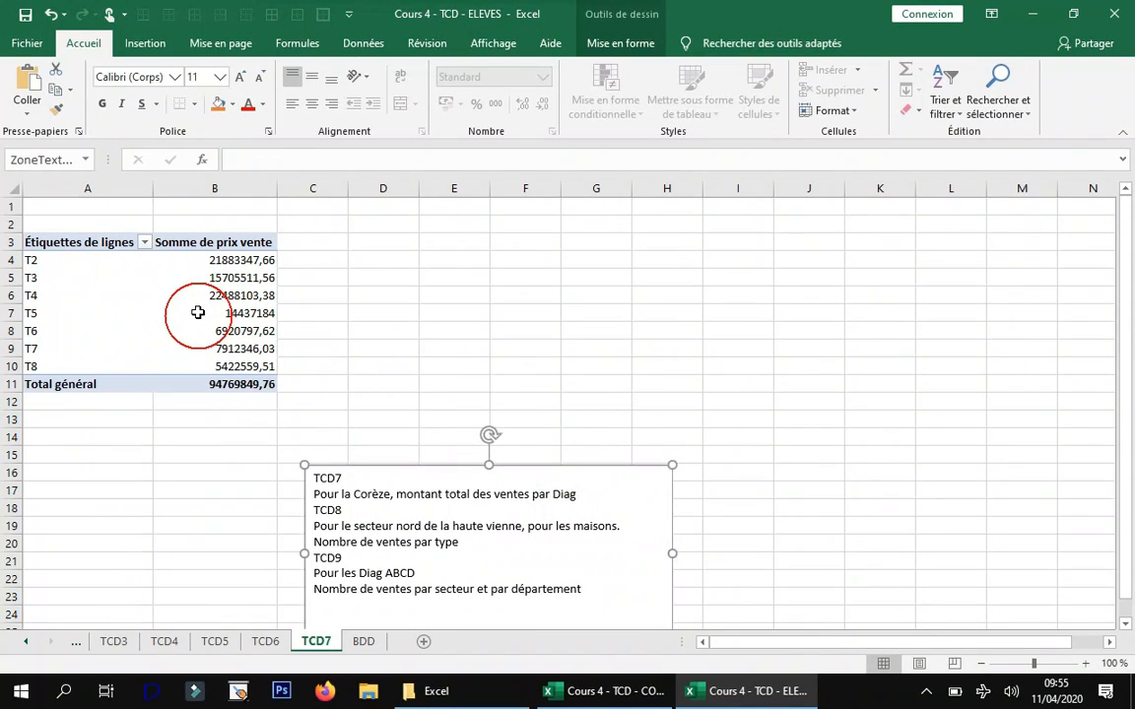
# - Empty the TCD7 pivot table by removing type from the rows and the sum of prix vente from the values
pyautogui.click(198, 312)
pyautogui.moveTo(879, 569); pyautogui.dragTo(919, 385)
pyautogui.moveTo(1020, 574); pyautogui.dragTo(980, 373)
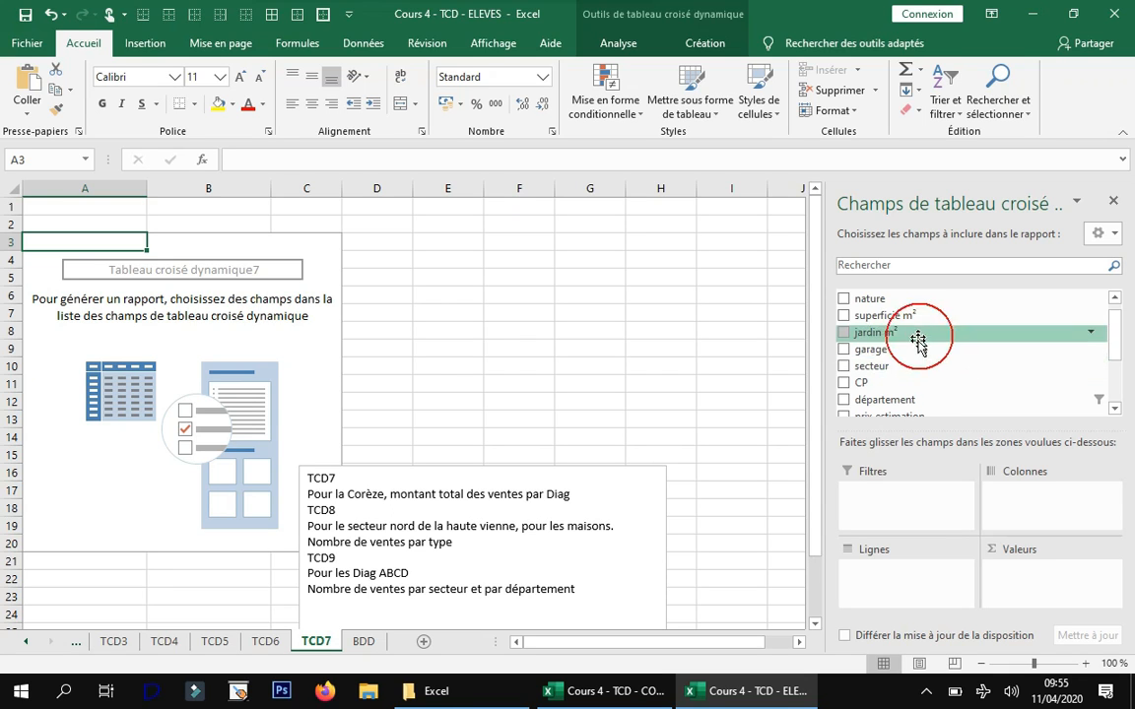
# - Rebuild the TCD7 pivot table with Diag therm in the rows and the sum of prix vente as values
pyautogui.scroll(1, 918, 344)
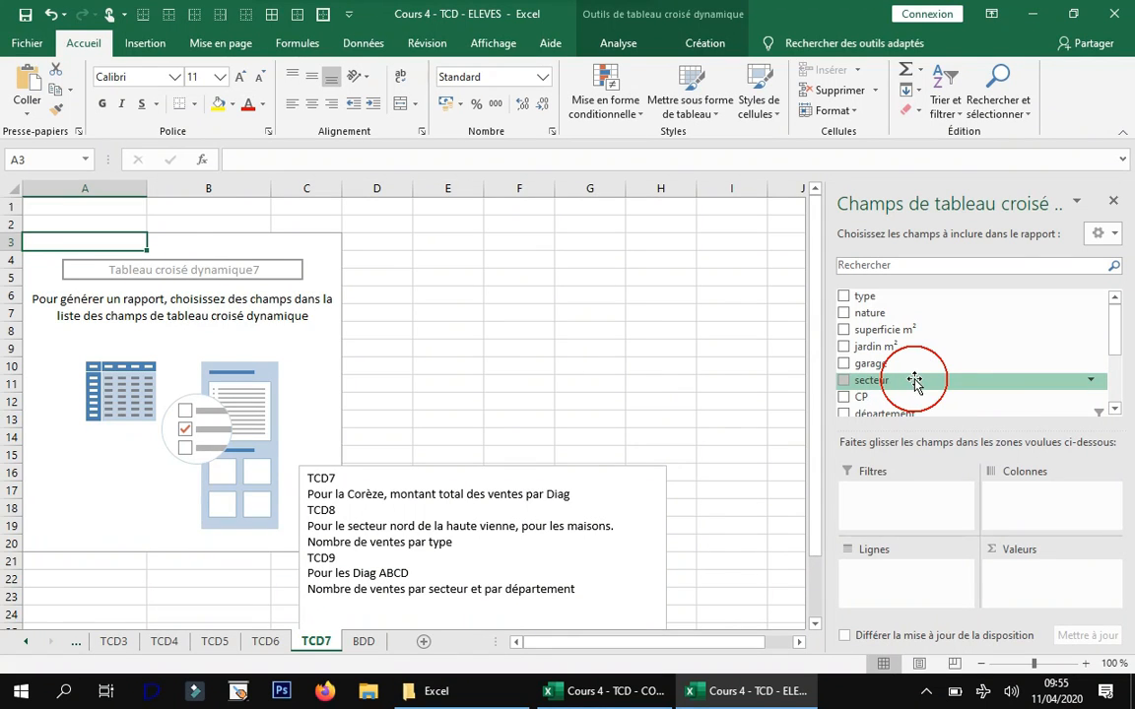
pyautogui.scroll(-3, 901, 409)
pyautogui.moveTo(902, 384); pyautogui.dragTo(919, 583)
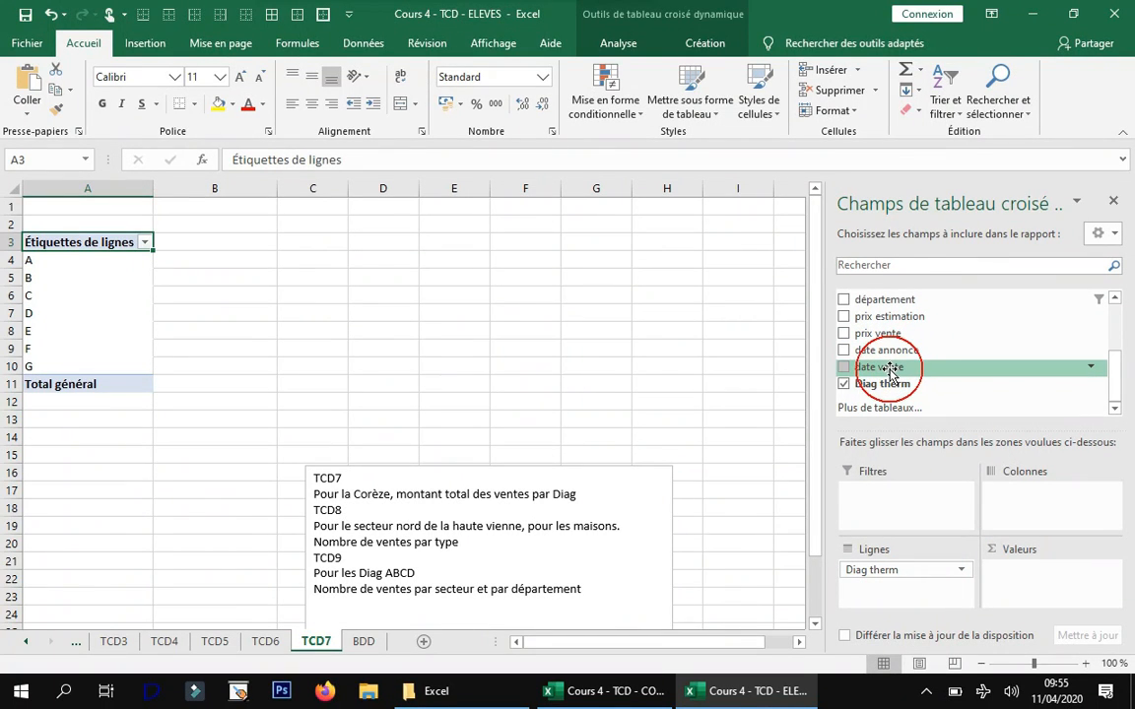
pyautogui.moveTo(900, 332); pyautogui.dragTo(1034, 588)
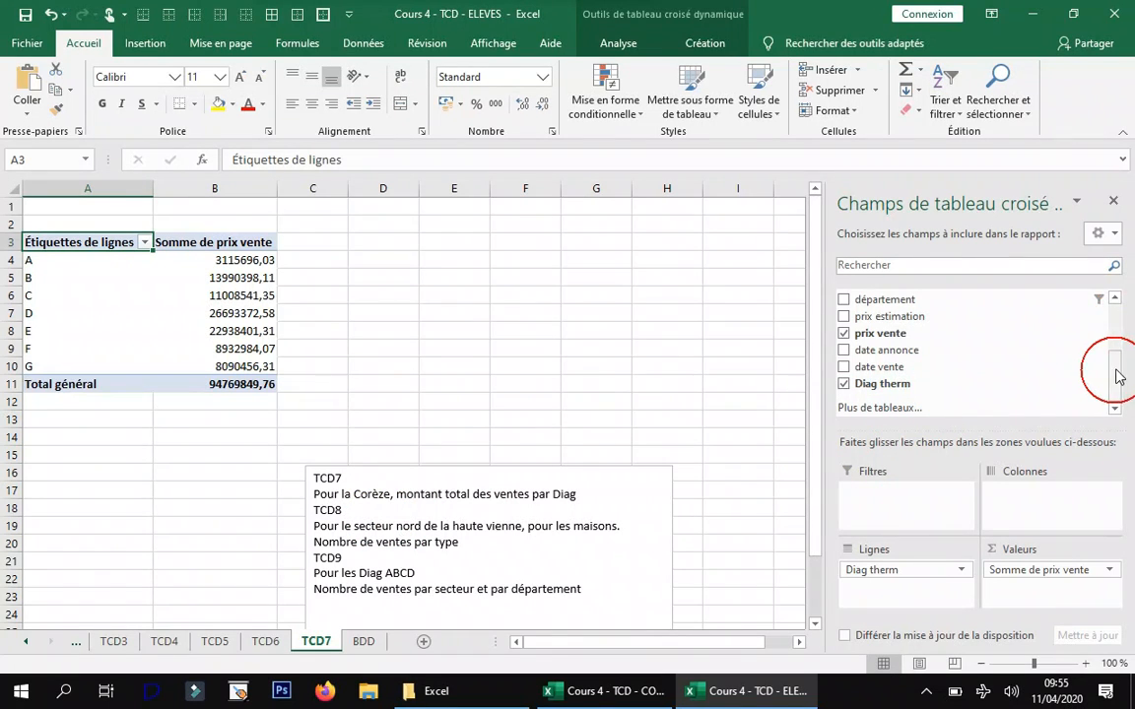
# - Add a département slicer to the rebuilt TCD7 pivot table
pyautogui.moveTo(1118, 376); pyautogui.dragTo(1114, 321)
pyautogui.moveTo(1024, 384); pyautogui.dragTo(1025, 386)
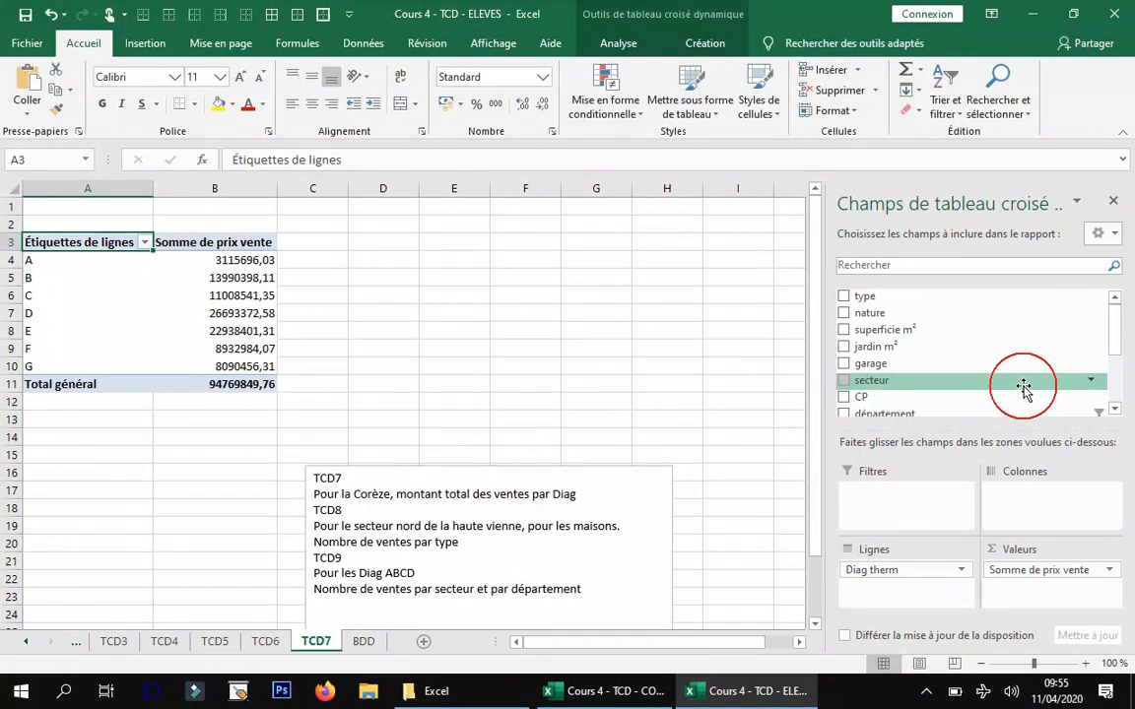
pyautogui.scroll(-1, 925, 366)
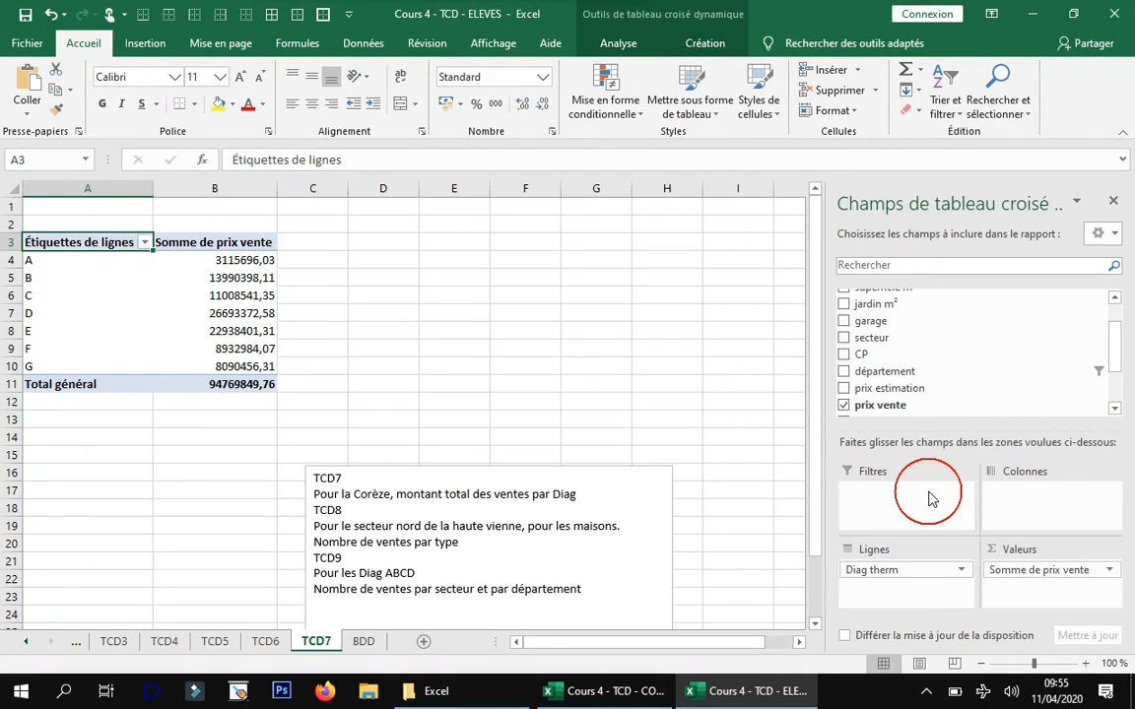
pyautogui.click(618, 44)
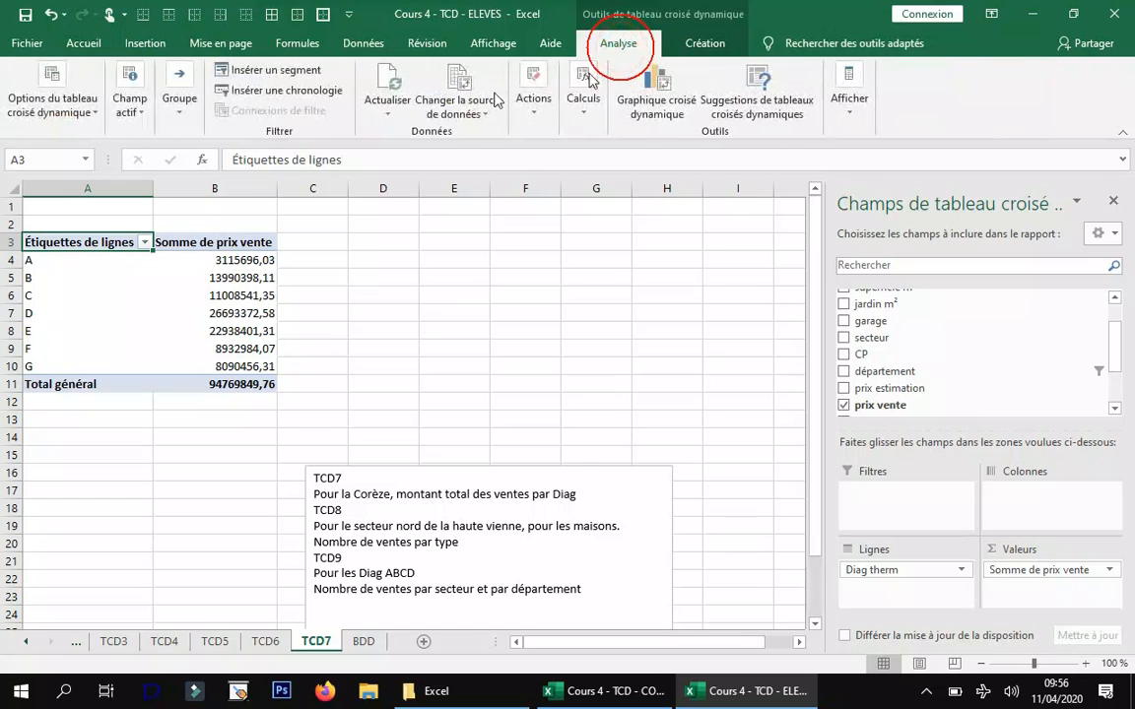
pyautogui.click(264, 70)
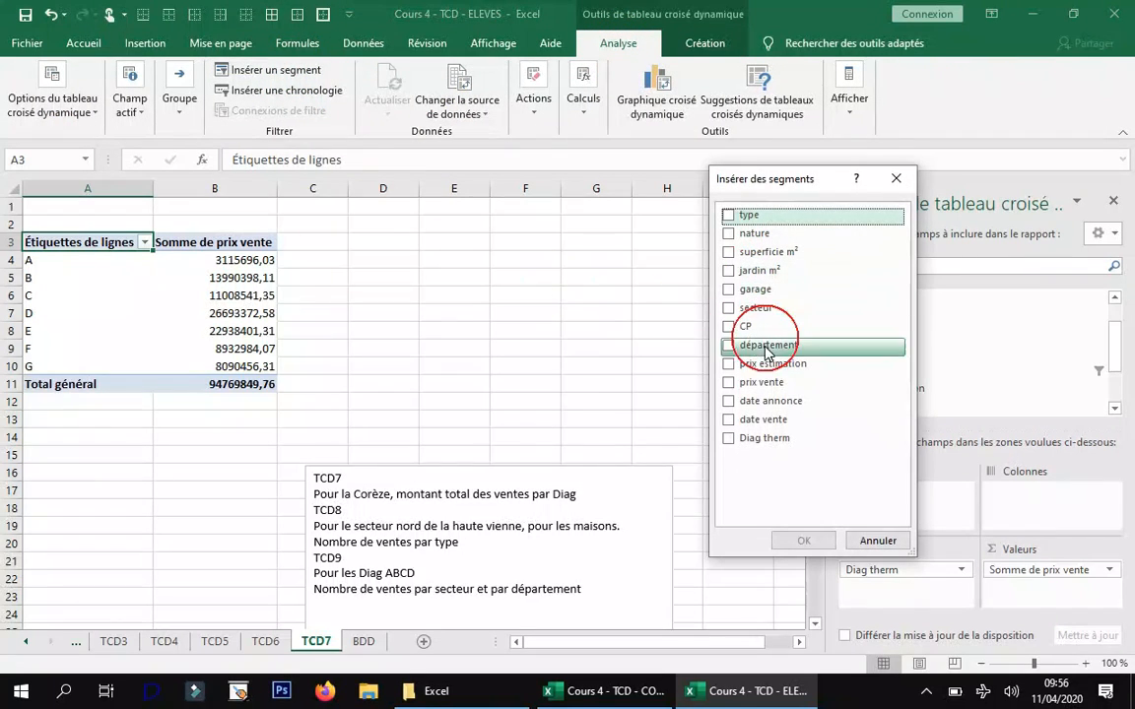
pyautogui.click(727, 345)
pyautogui.click(802, 540)
# - Filter the slicer to Corrèze and place it beside the pivot table, shrunk to about 3.3 cm high and 4.1 cm wide
pyautogui.click(404, 335)
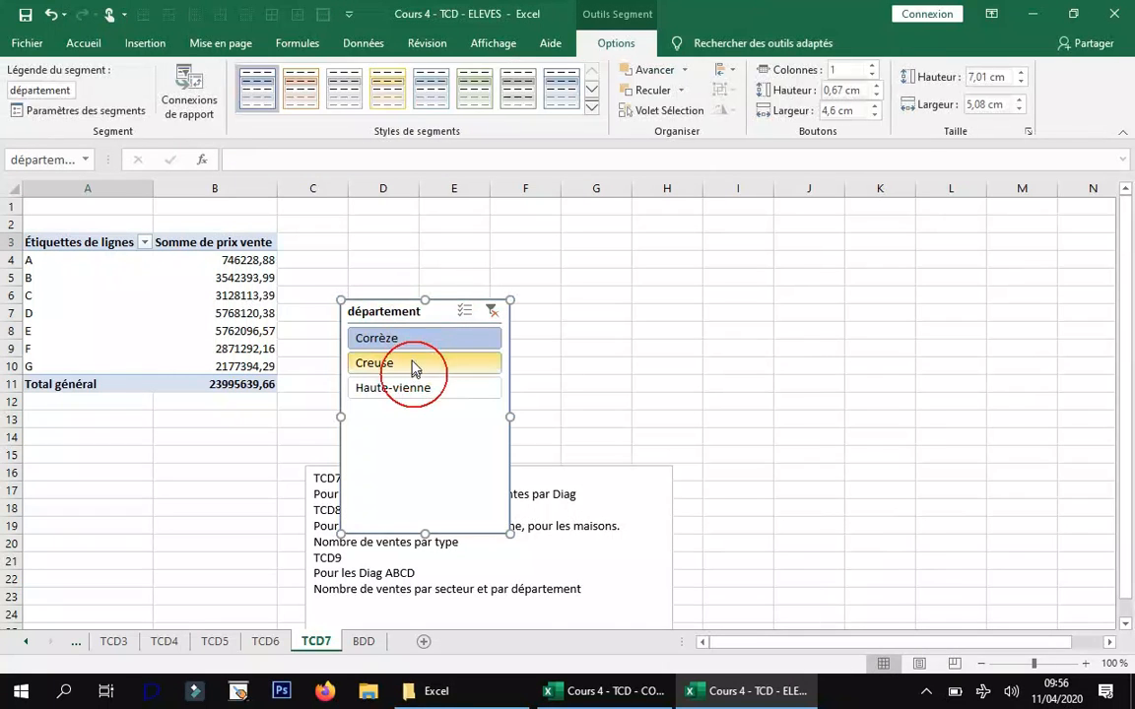
pyautogui.moveTo(400, 308); pyautogui.dragTo(416, 242)
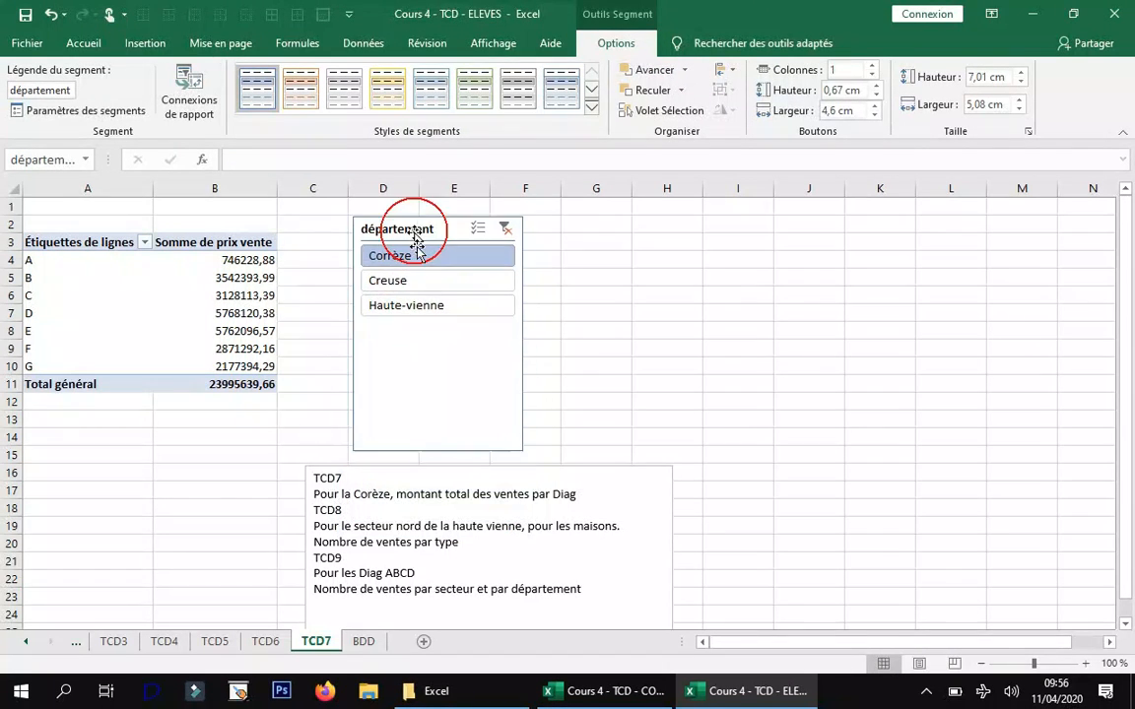
pyautogui.click(417, 305)
pyautogui.click(415, 258)
pyautogui.moveTo(514, 332); pyautogui.dragTo(483, 324)
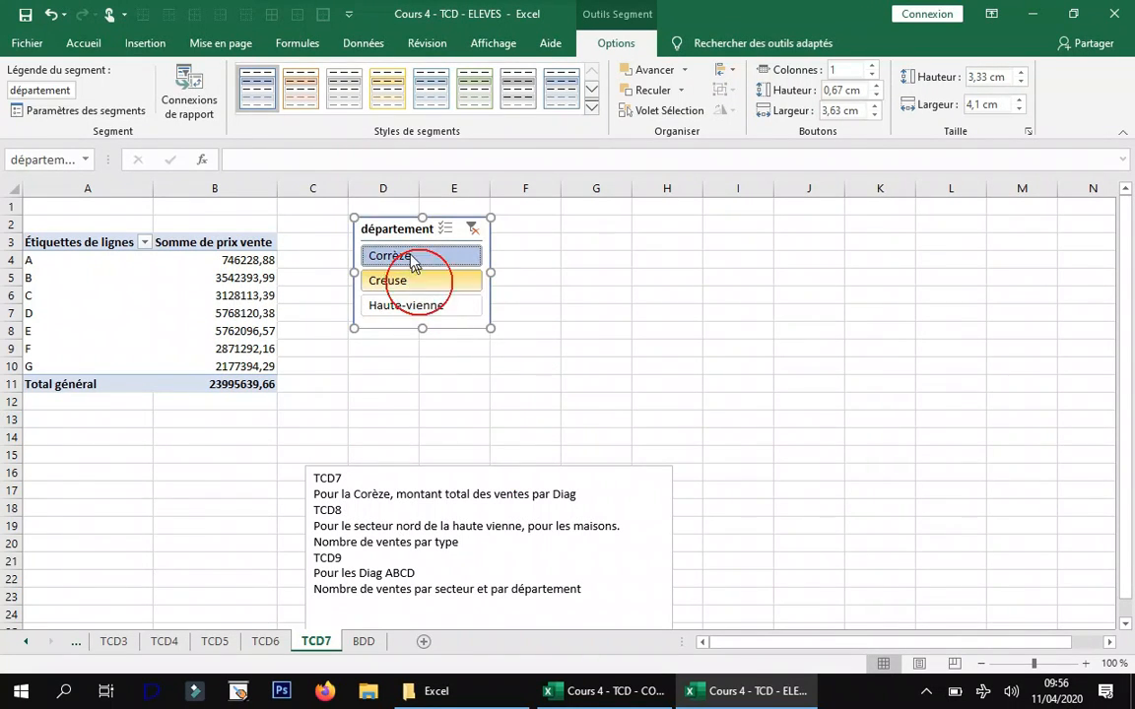
pyautogui.click(244, 294)
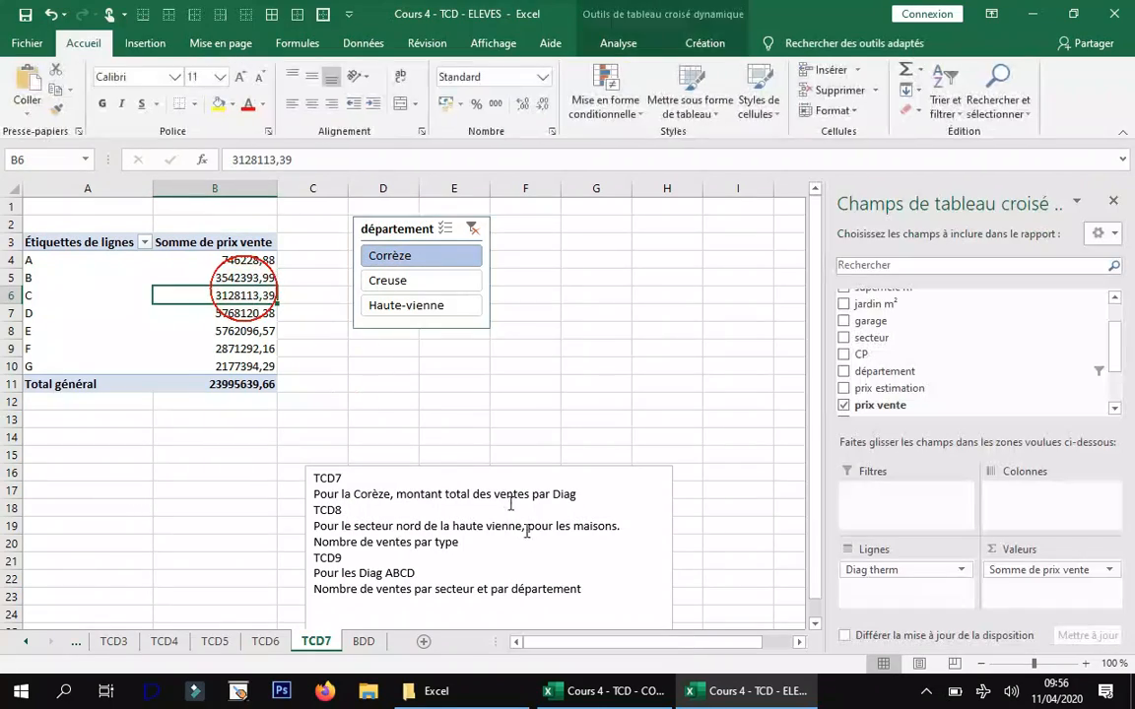
# - Insert a blank pivot table on a new worksheet from the property data on the BDD sheet
pyautogui.click(363, 643)
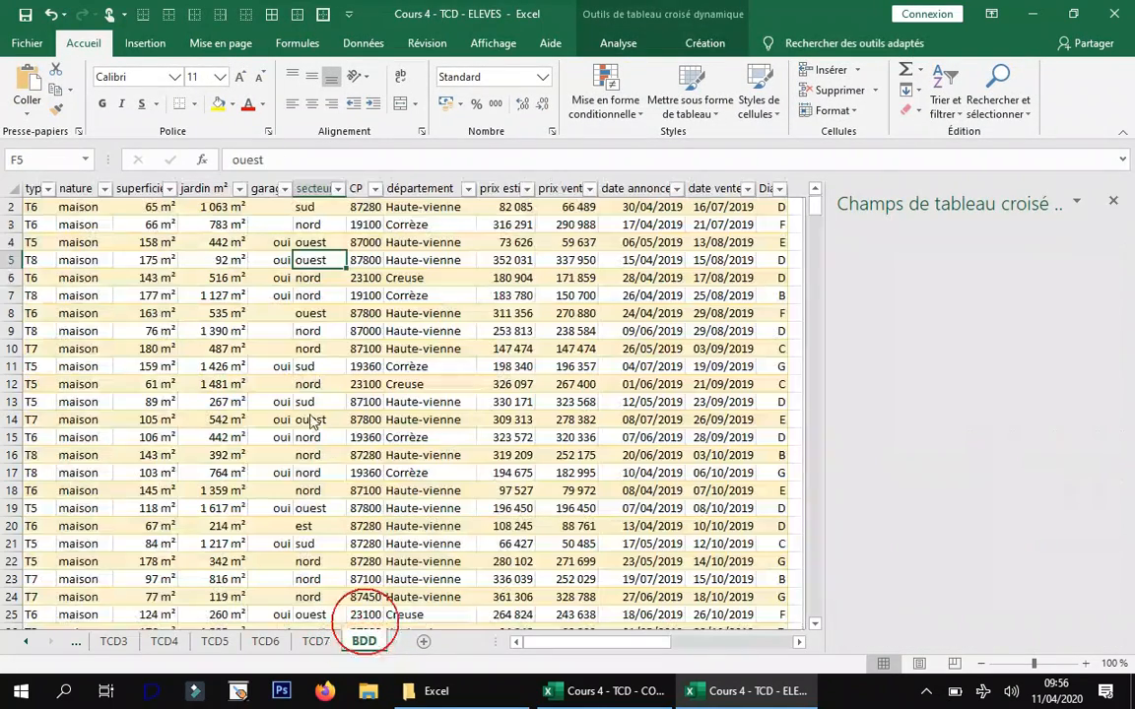
pyautogui.click(148, 45)
pyautogui.click(45, 93)
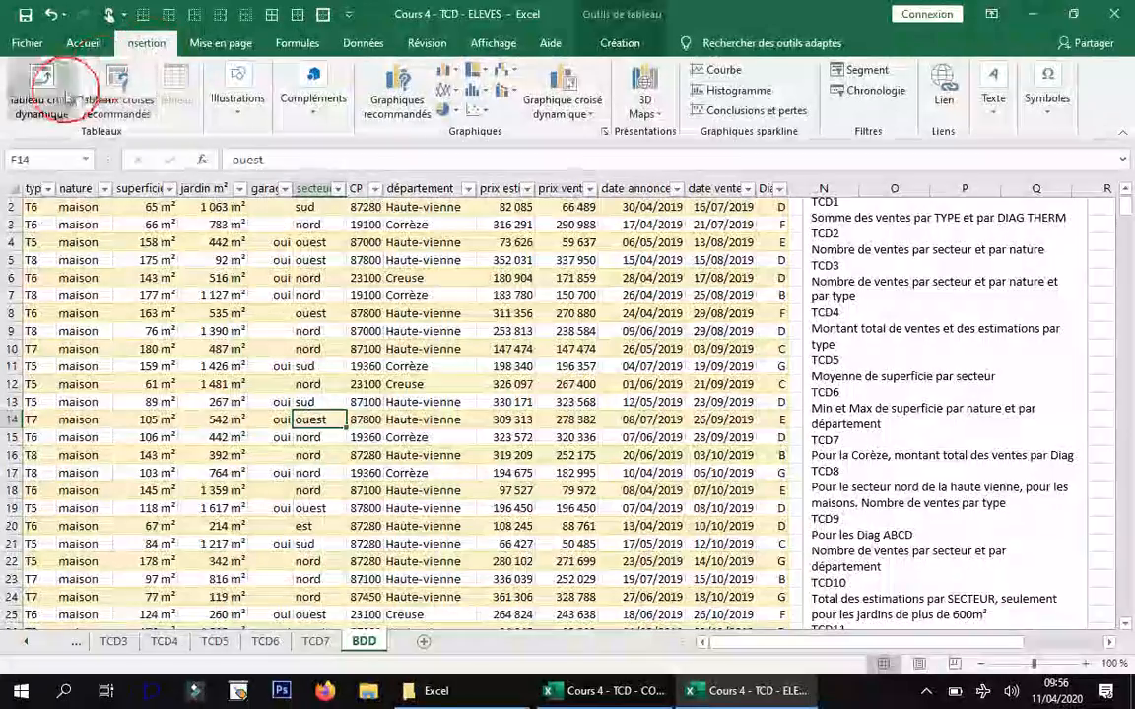
pyautogui.press('Return')
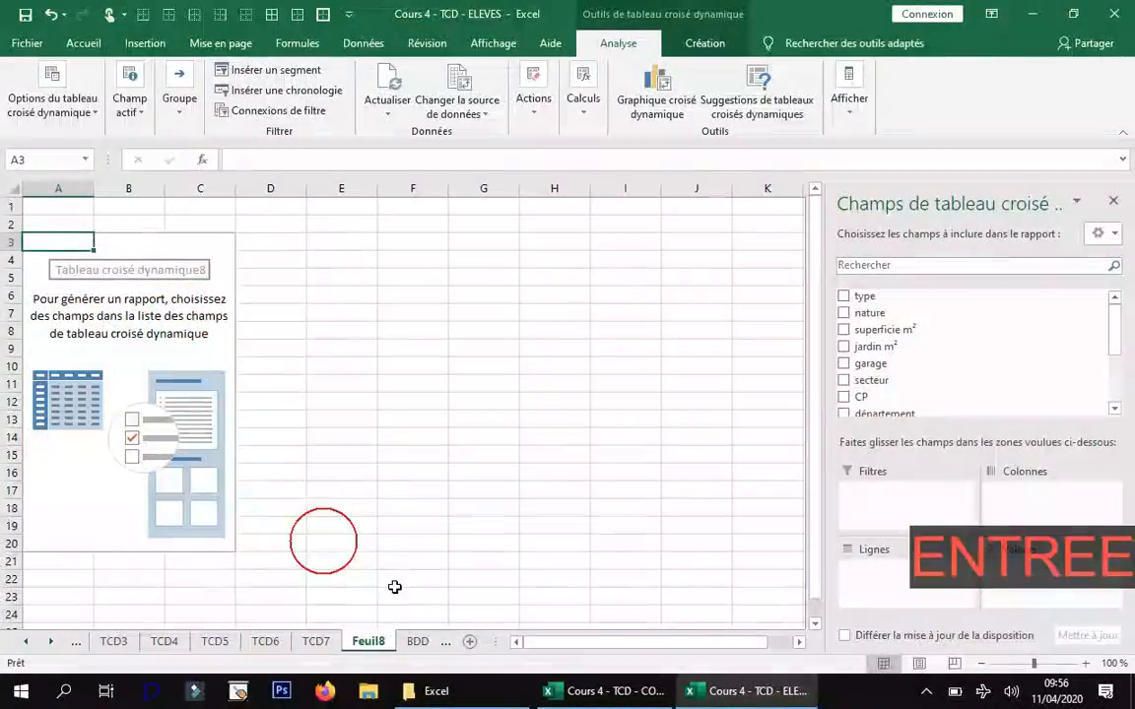
# - Rename the new pivot table sheet as TCD8
pyautogui.click(379, 643)
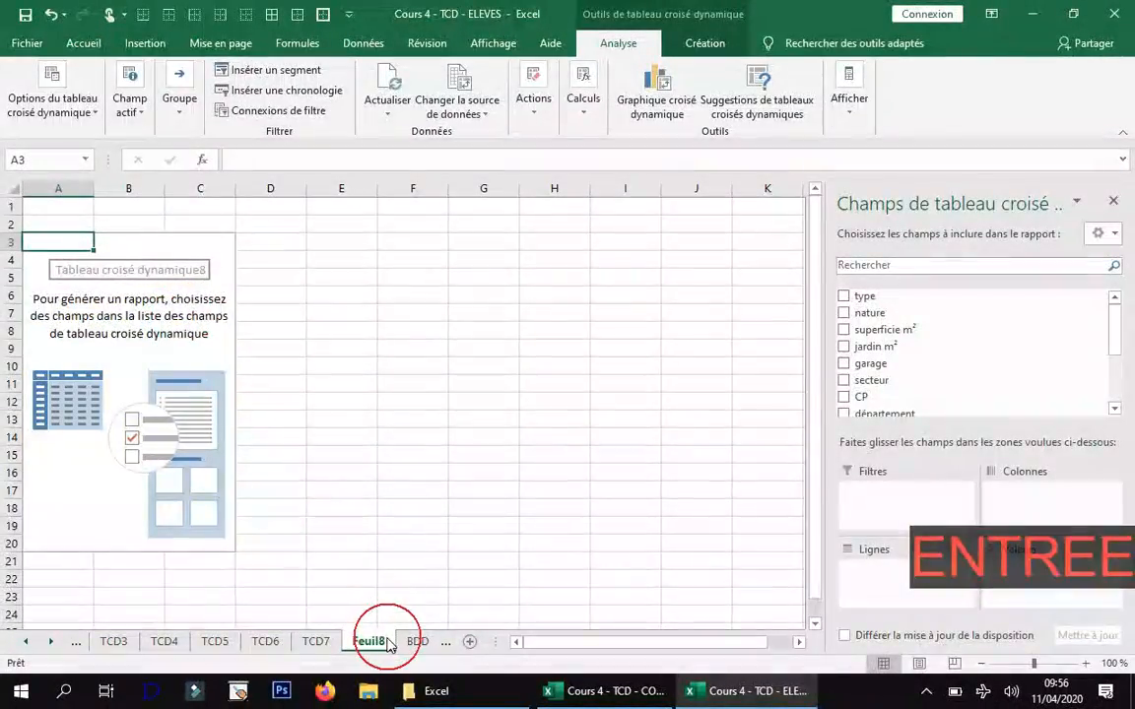
pyautogui.press('F2')
pyautogui.rightClick(382, 645)
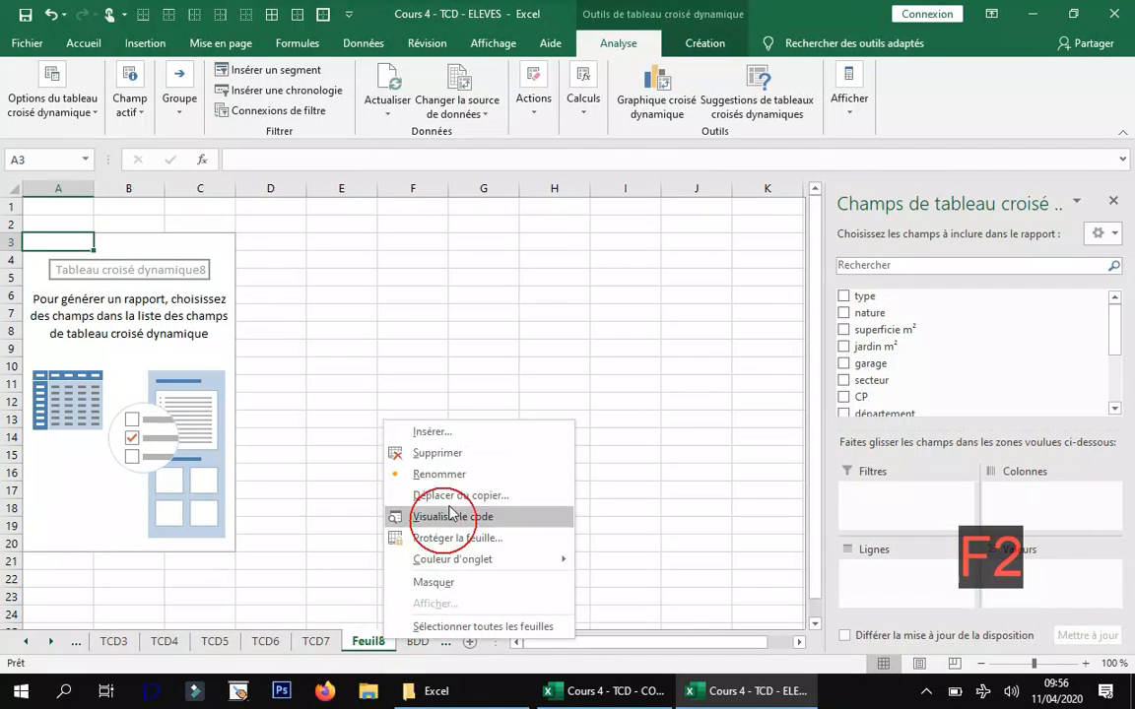
pyautogui.click(469, 476)
pyautogui.write('T')
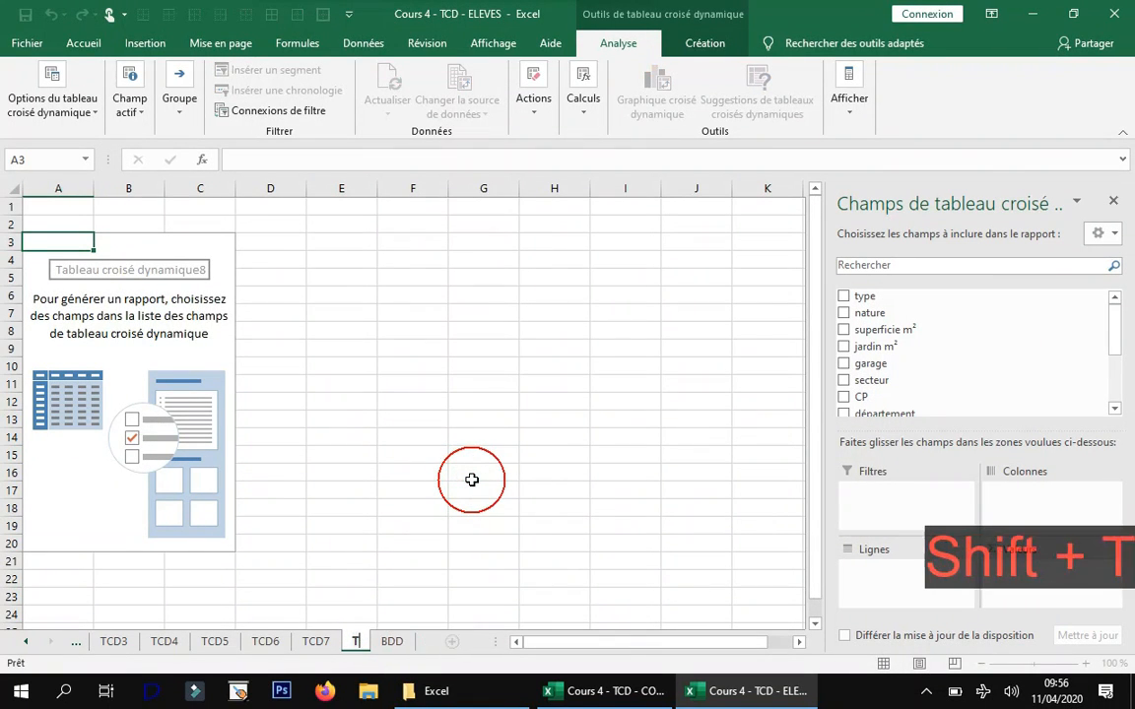
pyautogui.write('CD8')
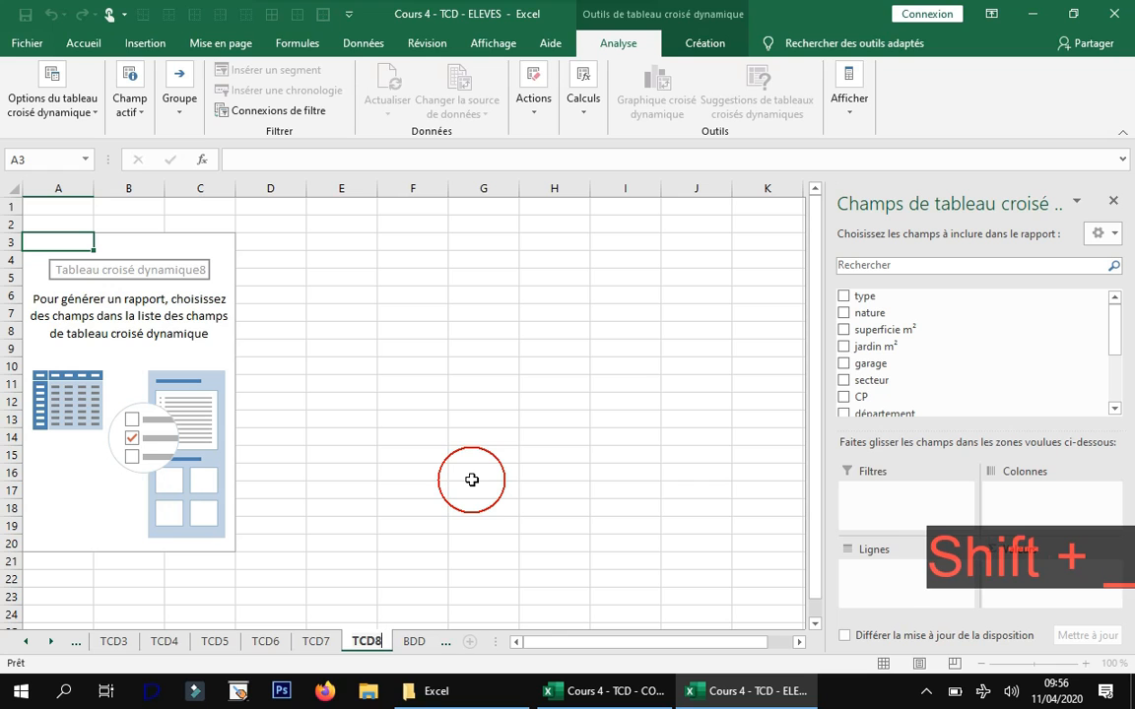
pyautogui.press('Return')
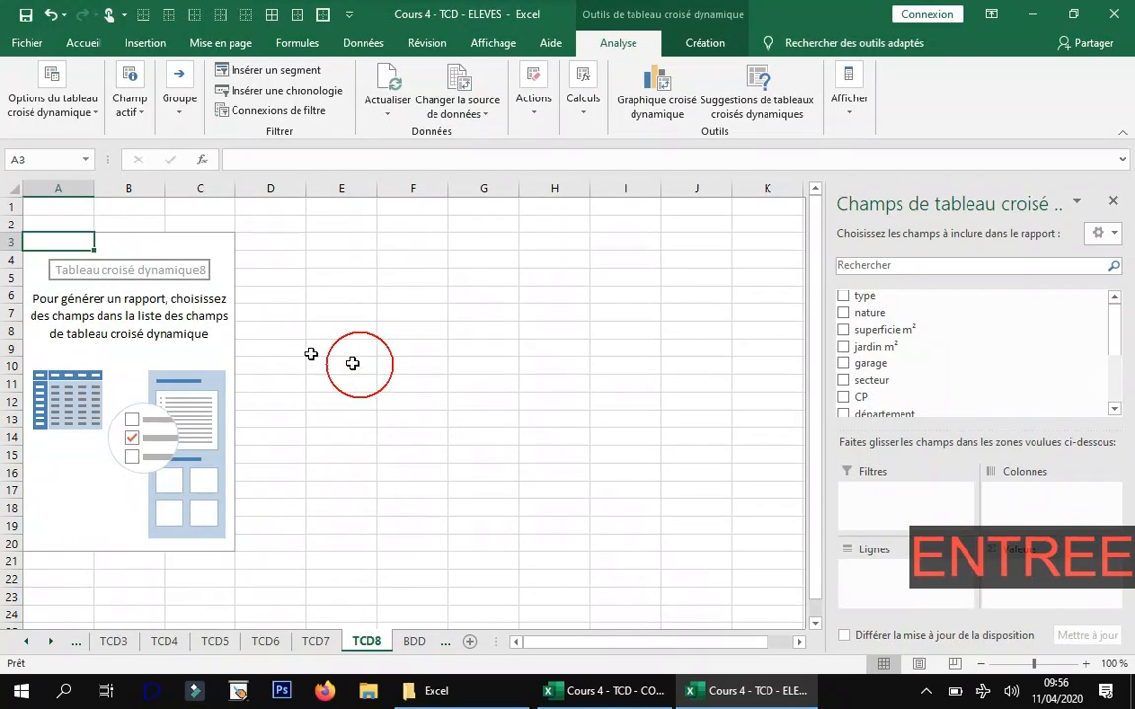
# - Copy the instruction text box from the TCD7 sheet to TCD8 and place it beside the lower part of the pivot area
pyautogui.click(171, 314)
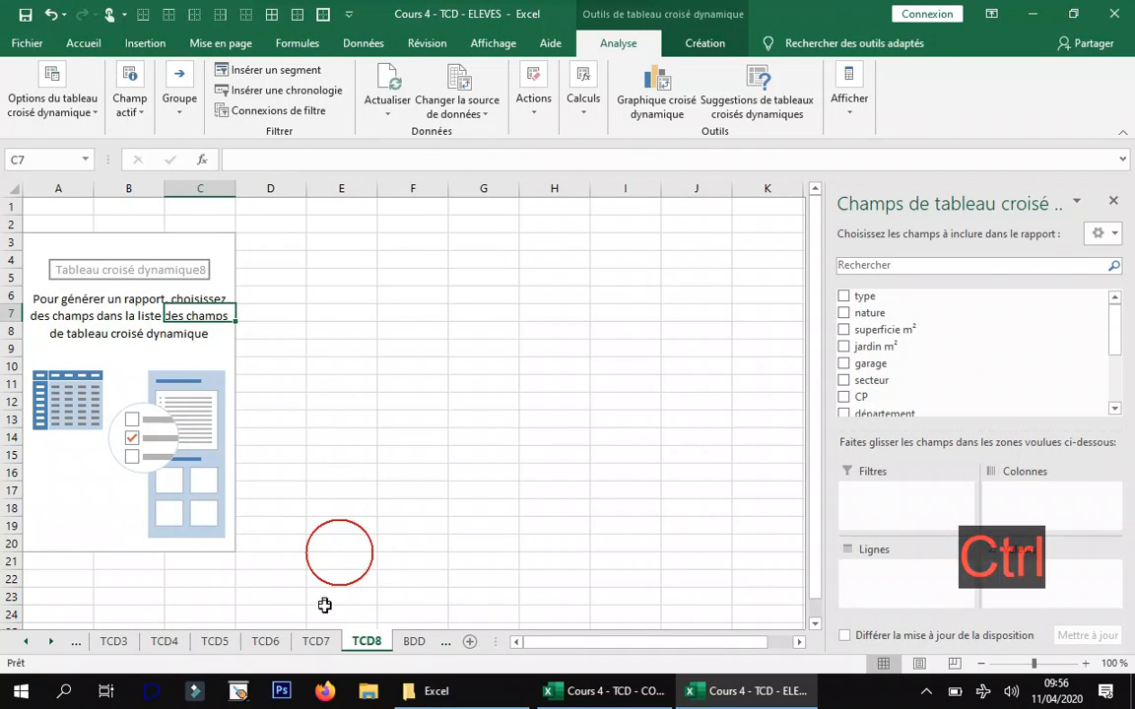
pyautogui.click(320, 639)
pyautogui.click(408, 474)
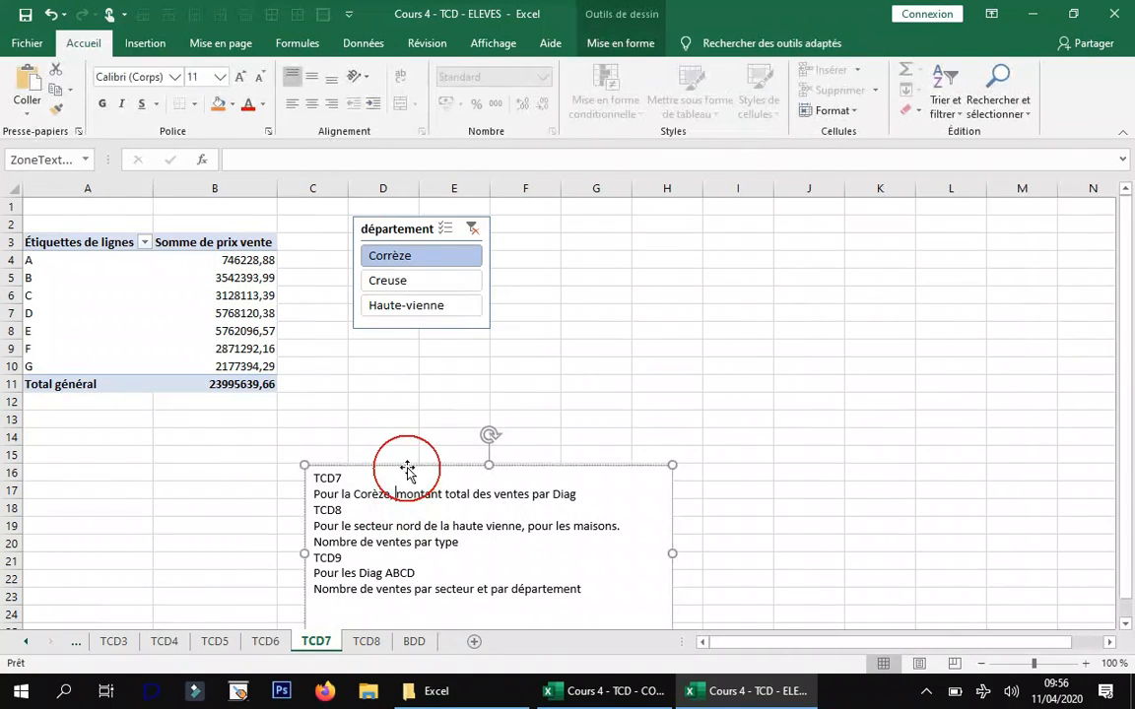
pyautogui.hotkey('ctrl', 'c')
pyautogui.click(366, 642)
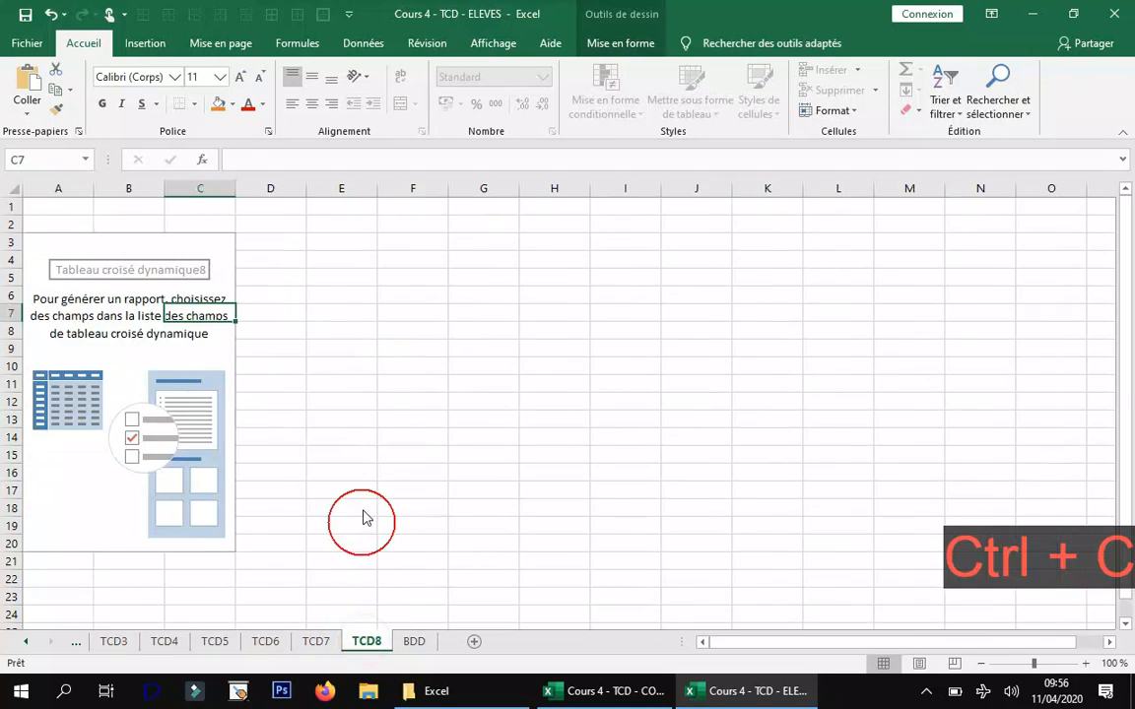
pyautogui.hotkey('ctrl', 'v')
pyautogui.moveTo(418, 308); pyautogui.dragTo(520, 430)
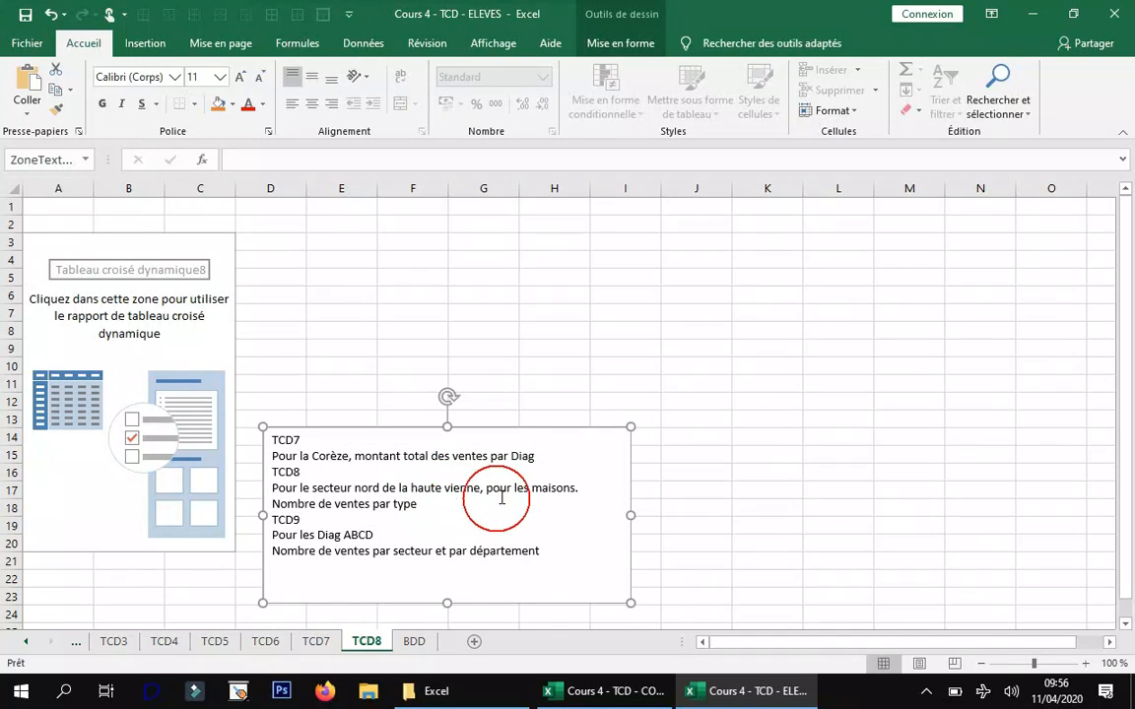
# - Build the TCD8 pivot table with type in the rows and the count of département as values
pyautogui.moveTo(314, 488); pyautogui.dragTo(580, 487)
pyautogui.click(369, 504)
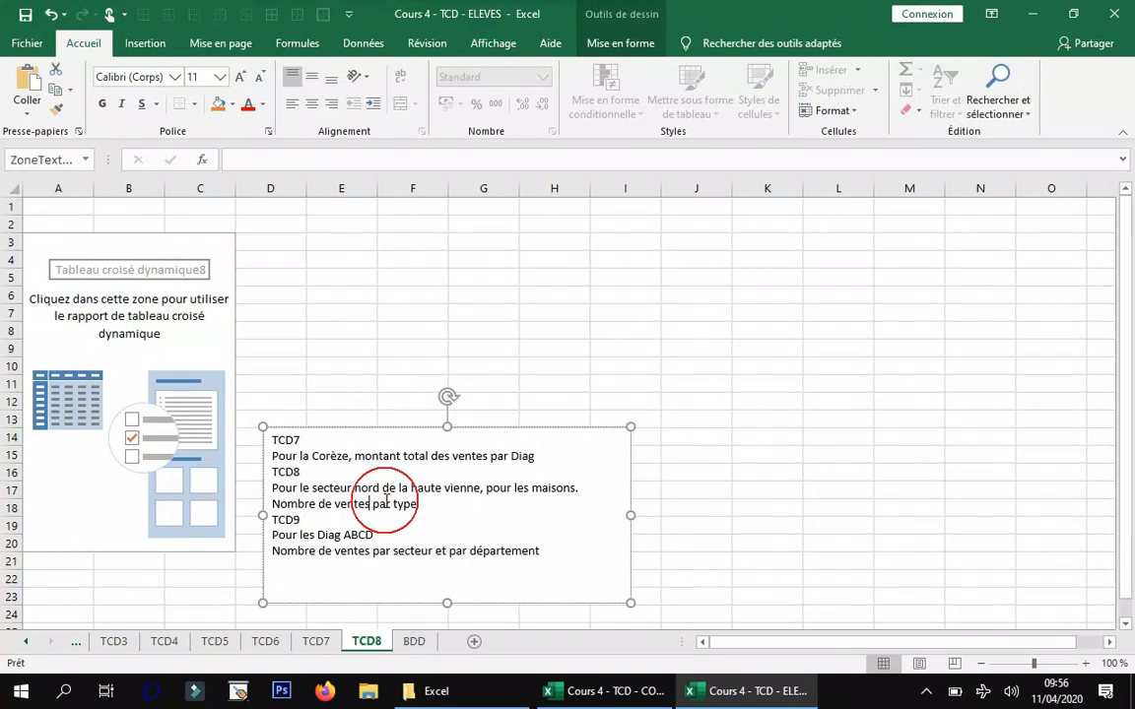
pyautogui.click(138, 344)
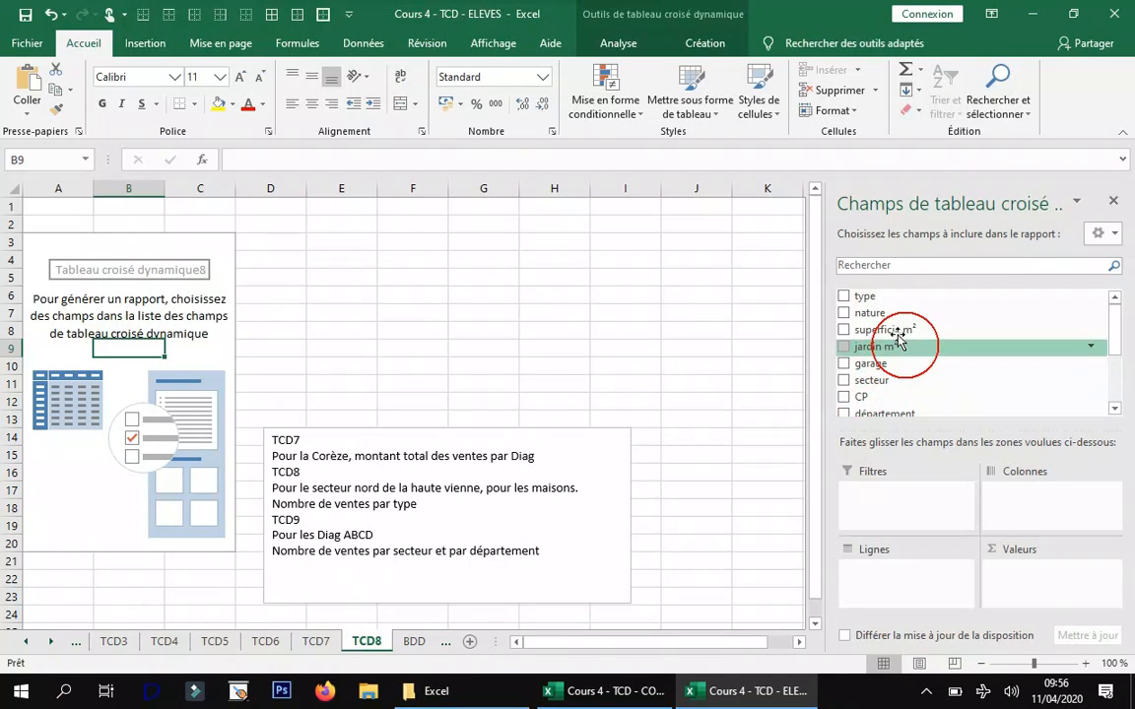
pyautogui.moveTo(880, 300); pyautogui.dragTo(917, 589)
pyautogui.scroll(-1, 943, 353)
pyautogui.scroll(-1, 941, 353)
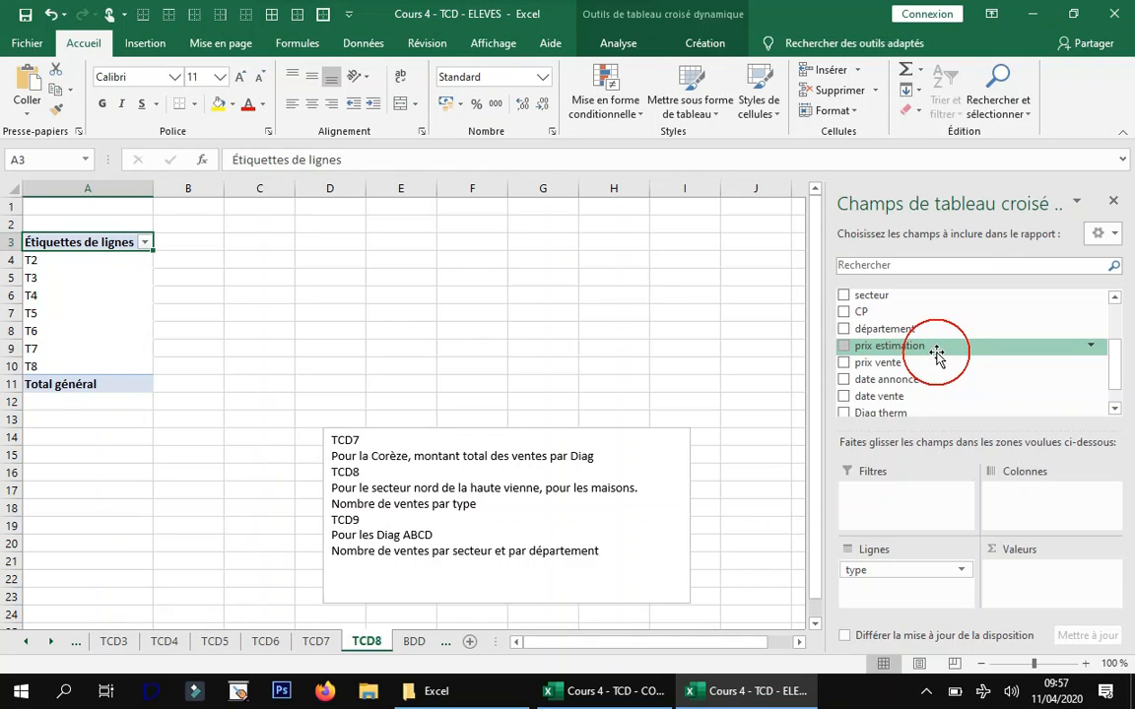
pyautogui.scroll(-1, 937, 355)
pyautogui.scroll(2, 931, 358)
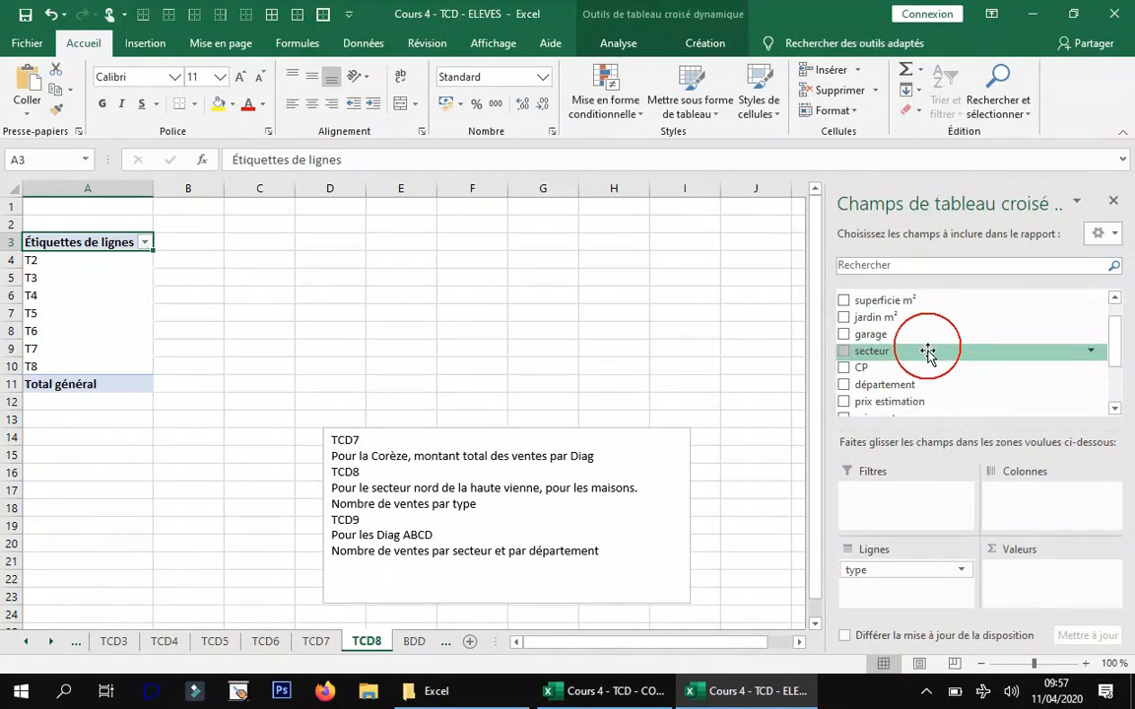
pyautogui.moveTo(892, 389); pyautogui.dragTo(1029, 581)
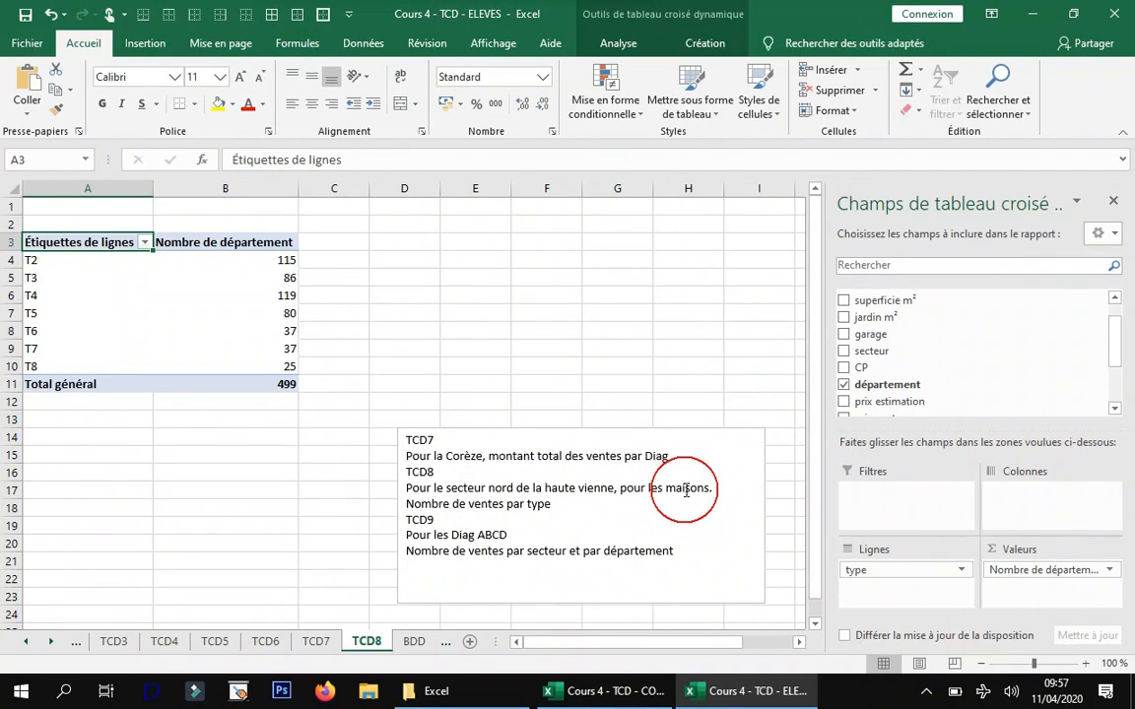
# - Add nature, secteur and département slicers to the TCD8 pivot table
pyautogui.click(618, 488)
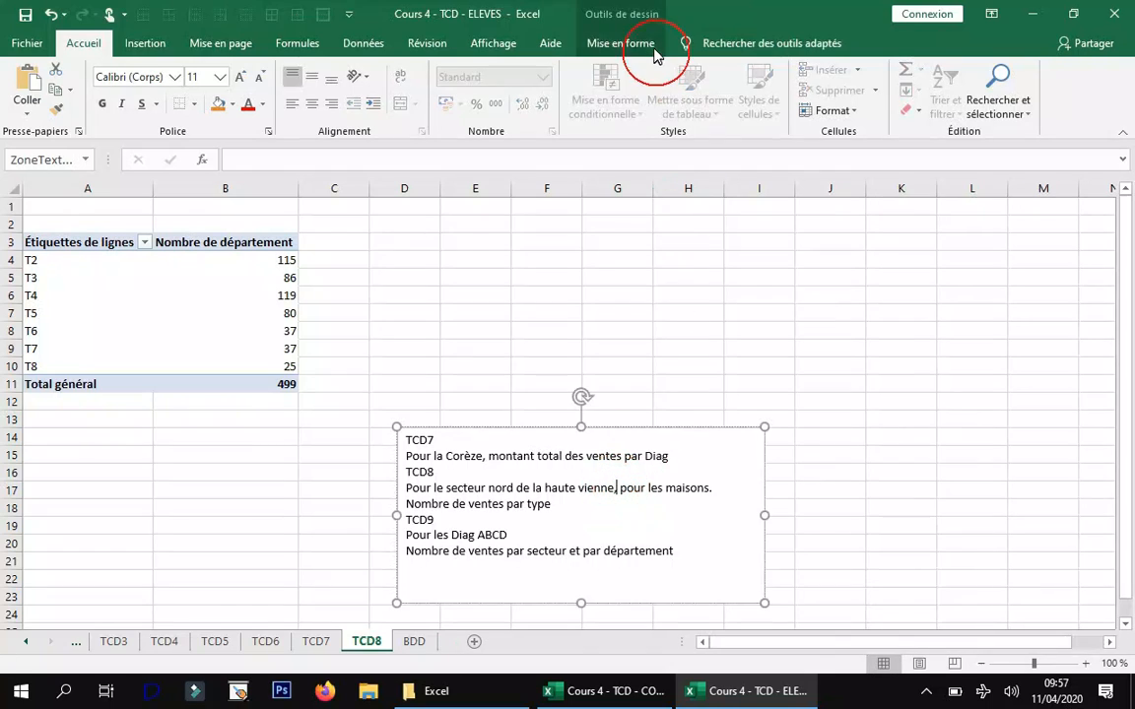
pyautogui.click(132, 313)
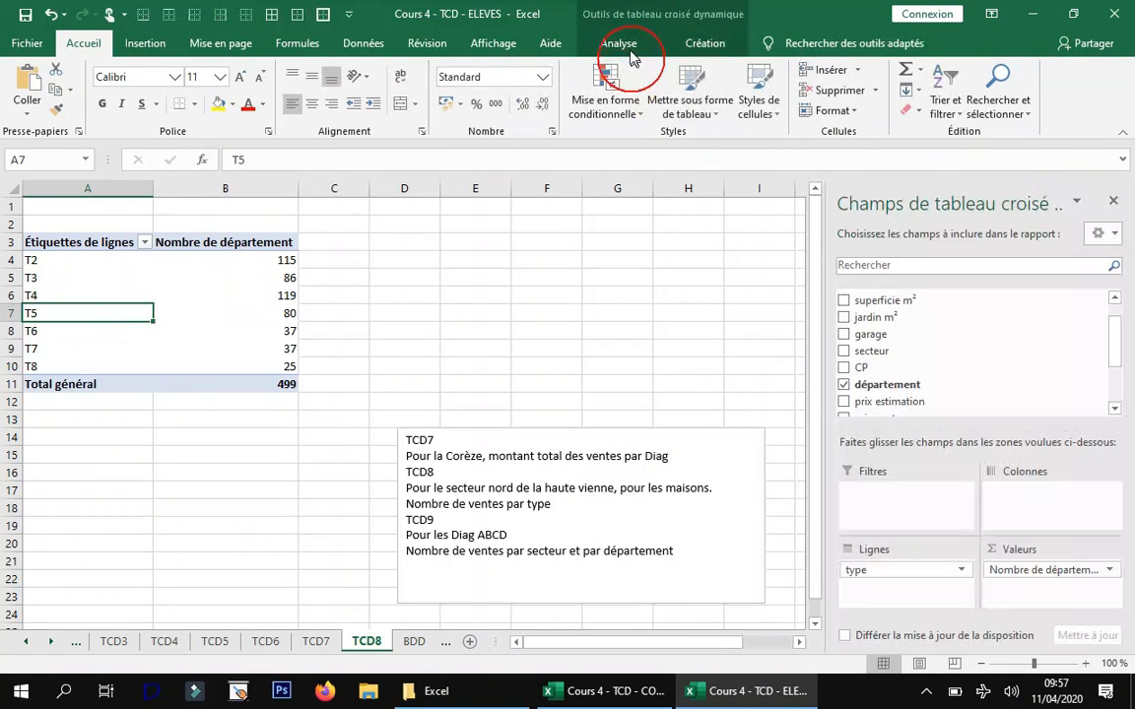
pyautogui.click(618, 43)
pyautogui.click(258, 72)
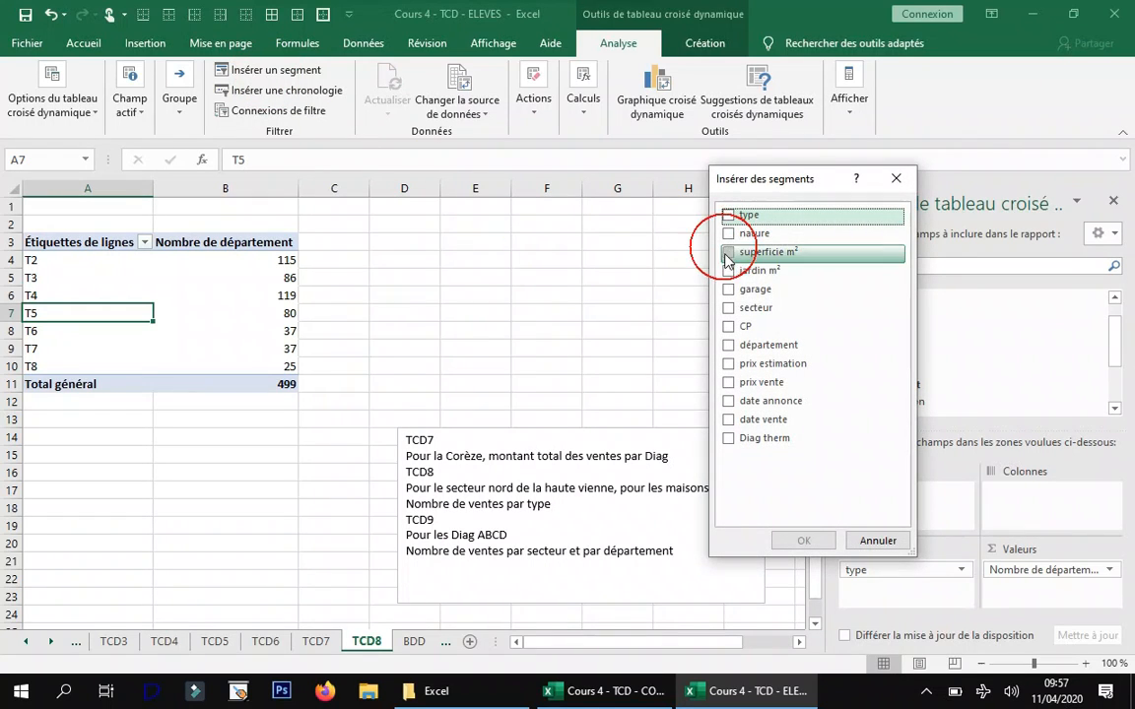
pyautogui.click(729, 308)
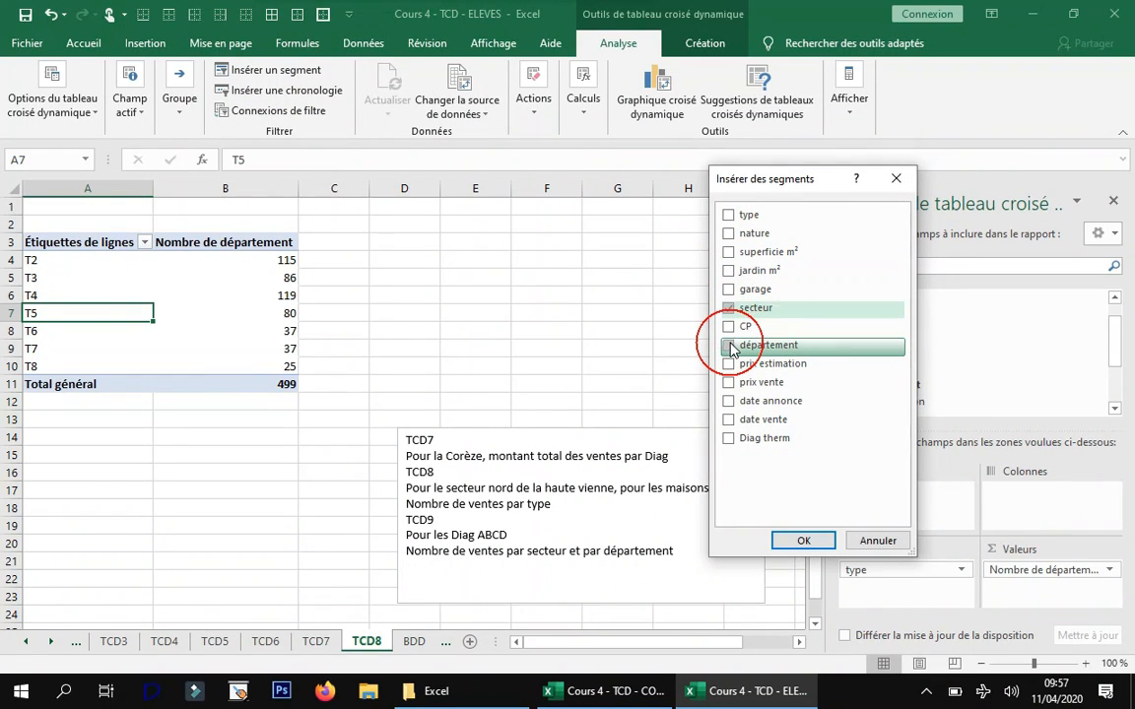
pyautogui.click(729, 347)
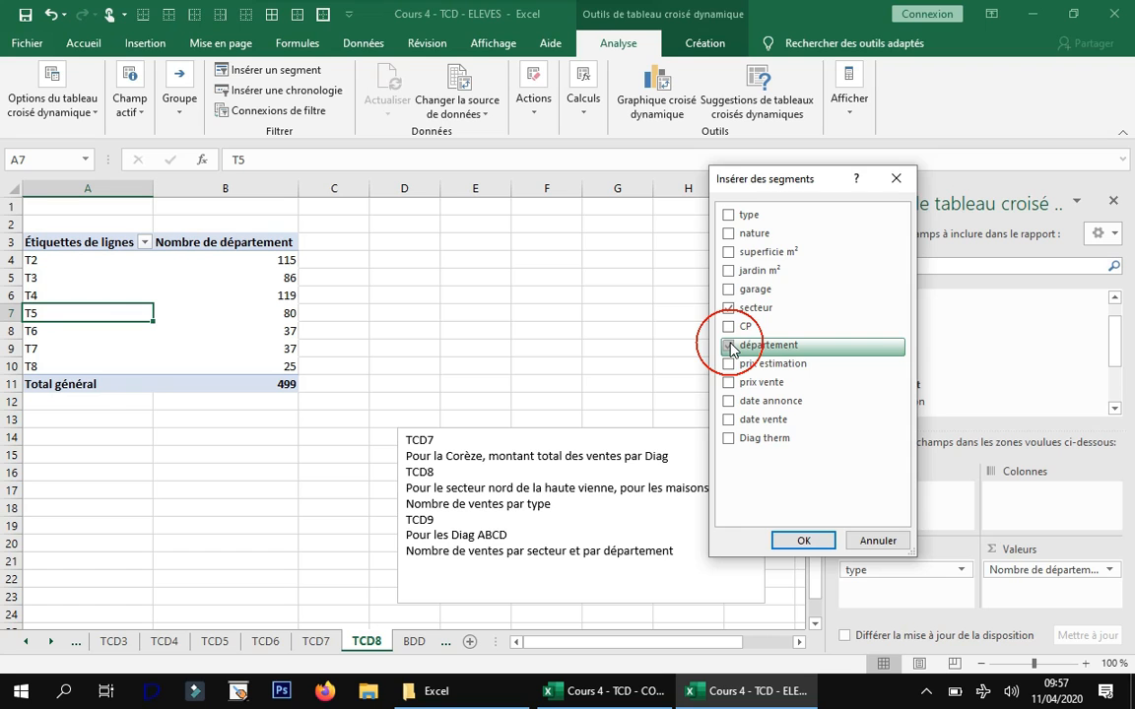
pyautogui.click(728, 234)
pyautogui.click(794, 541)
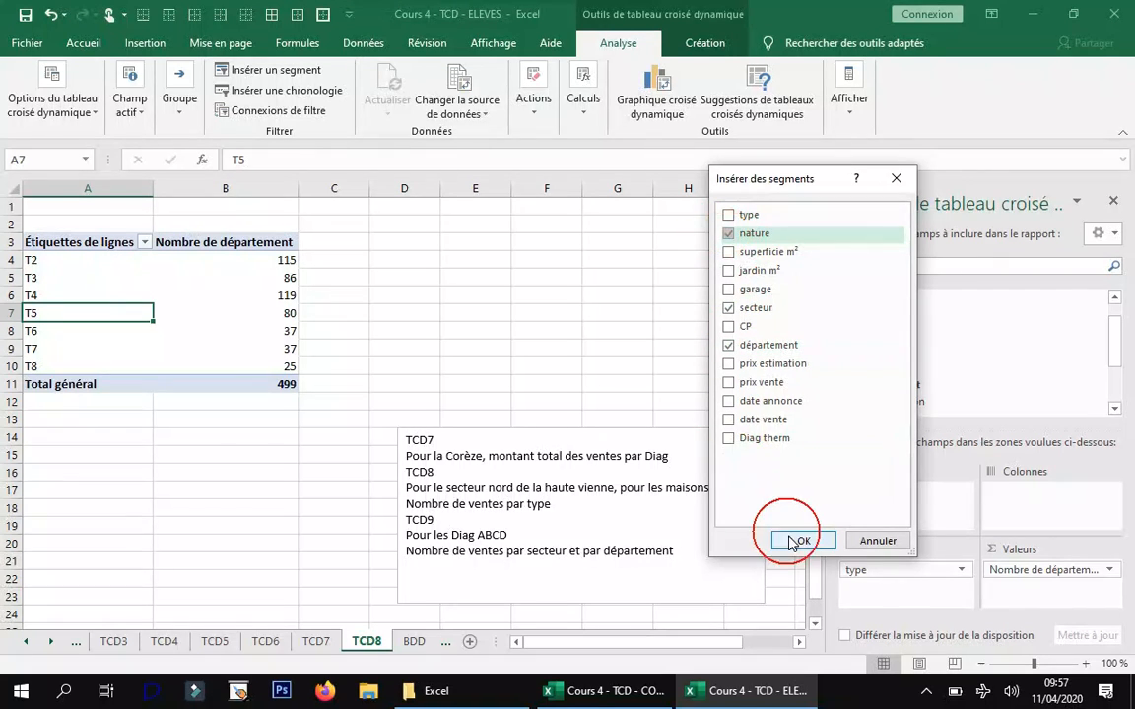
# - Arrange the slicers beside the TCD8 pivot table, with secteur next to nature and département over nature's empty lower part
pyautogui.moveTo(367, 276); pyautogui.dragTo(400, 229)
pyautogui.moveTo(420, 312); pyautogui.dragTo(575, 210)
pyautogui.moveTo(463, 360); pyautogui.dragTo(405, 328)
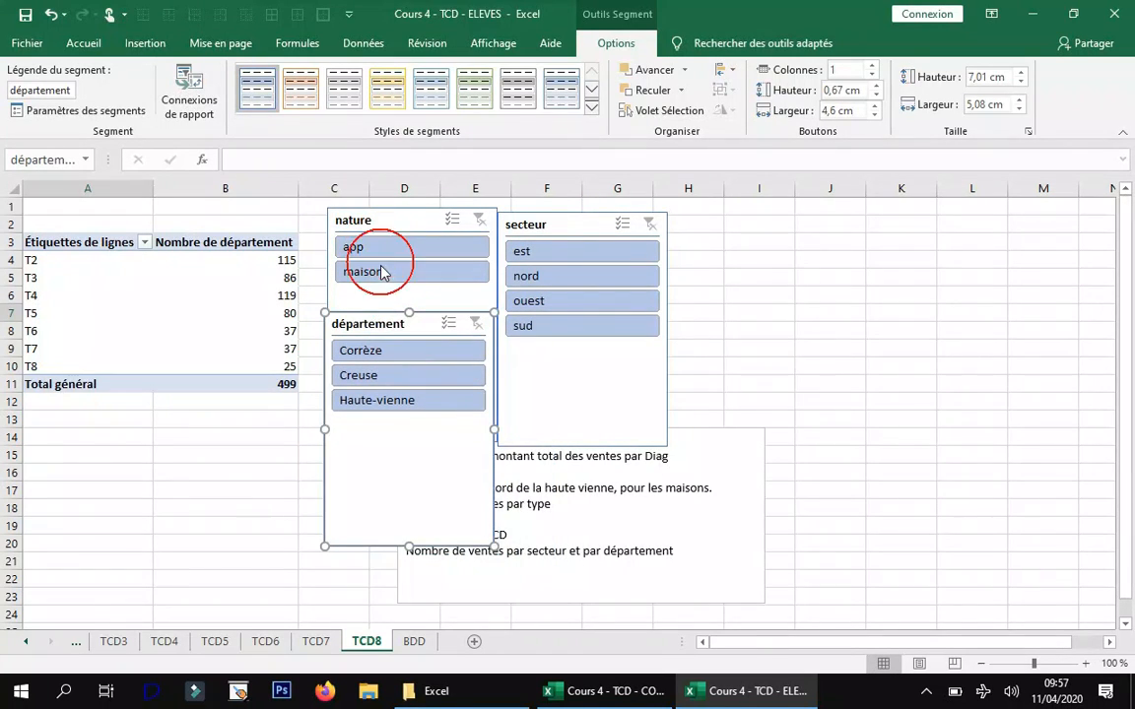
# - Filter the TCD8 pivot table with the slicers to maison, nord and Haute-vienne
pyautogui.click(382, 273)
pyautogui.click(538, 279)
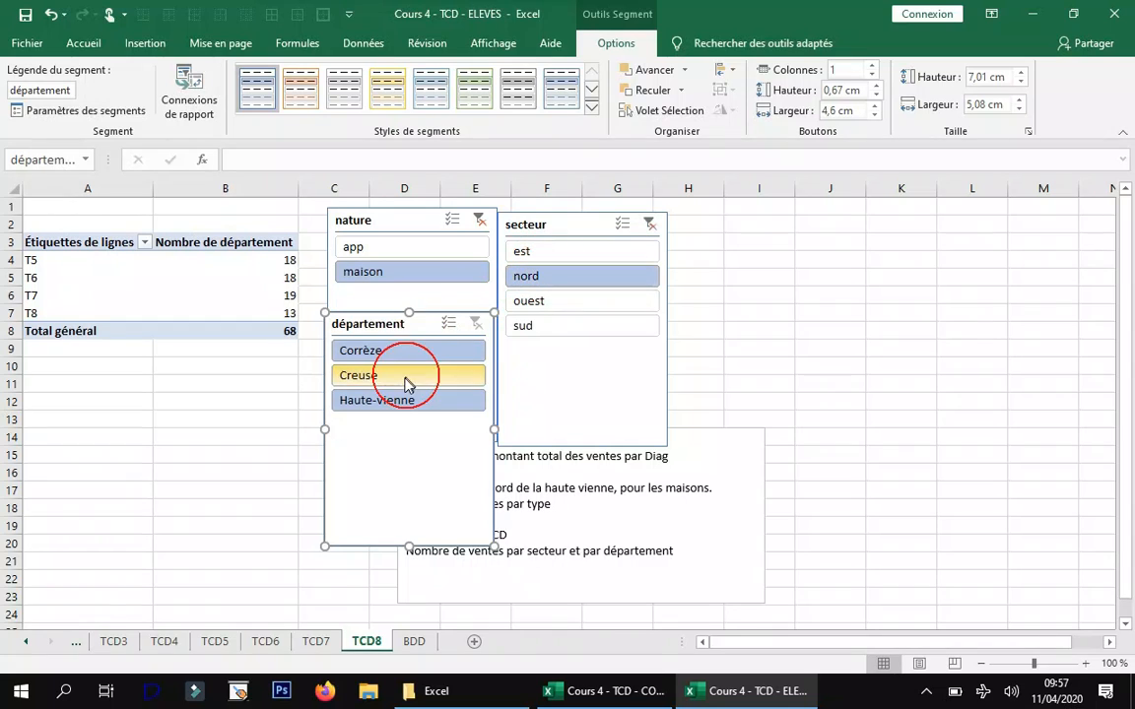
pyautogui.click(394, 401)
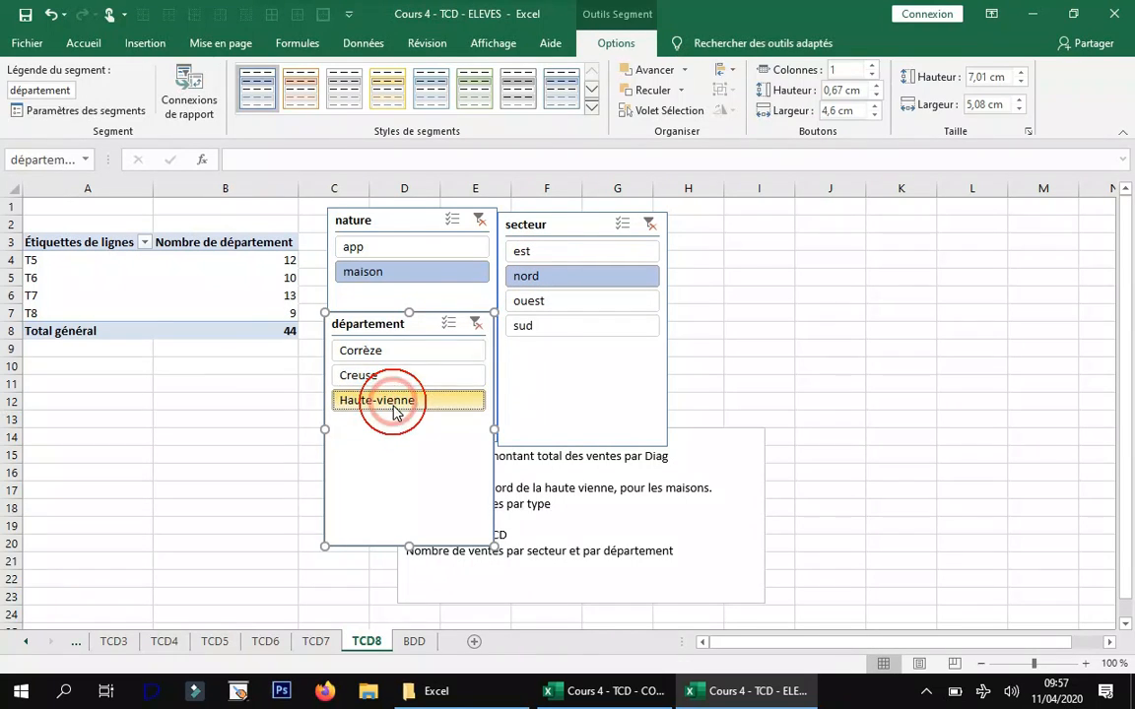
pyautogui.click(199, 276)
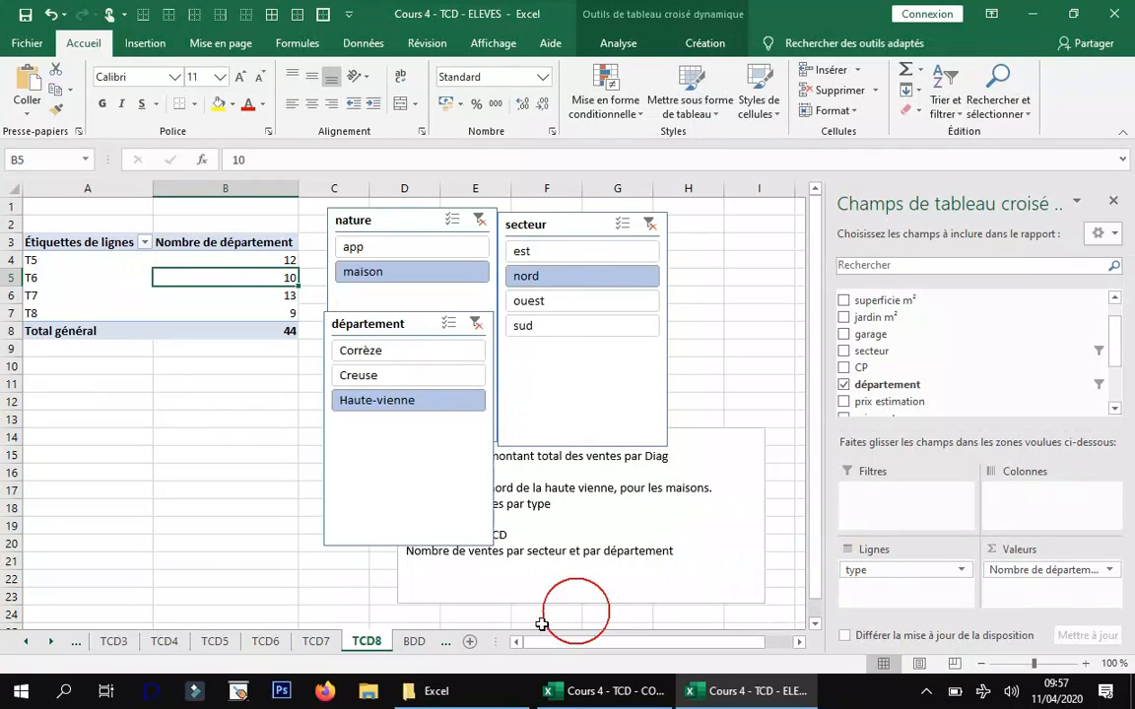
# - Insert another pivot table from TAB_Immo on a new worksheet
pyautogui.click(416, 642)
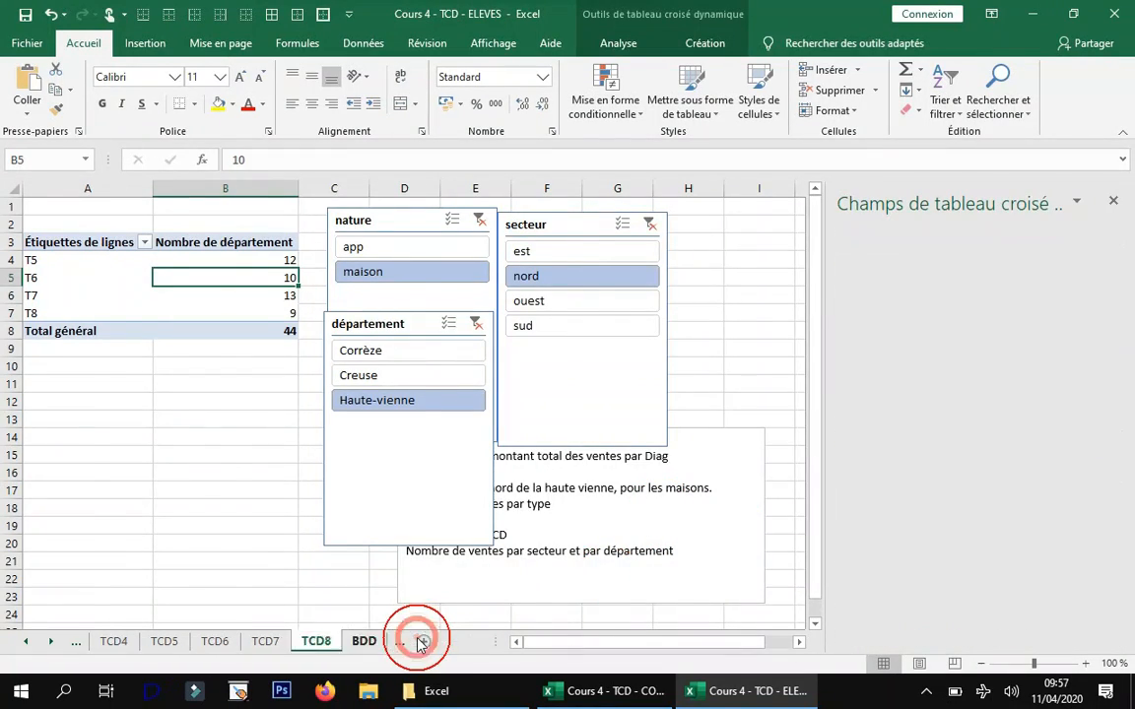
pyautogui.click(146, 44)
pyautogui.click(35, 81)
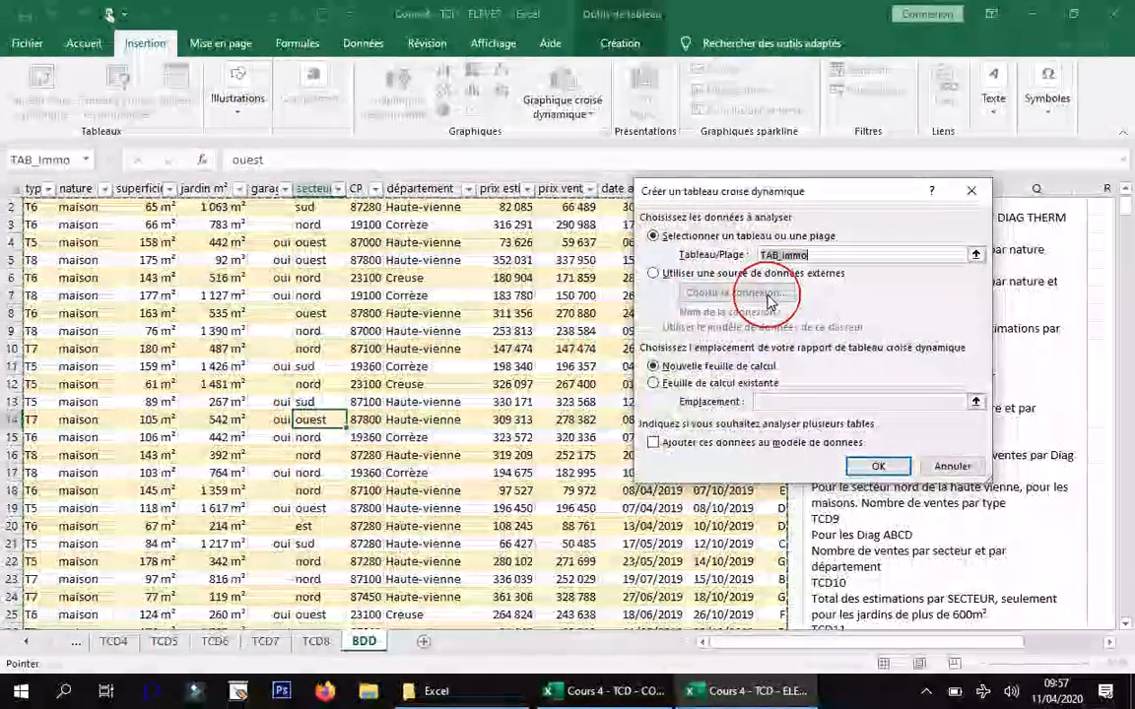
pyautogui.click(877, 466)
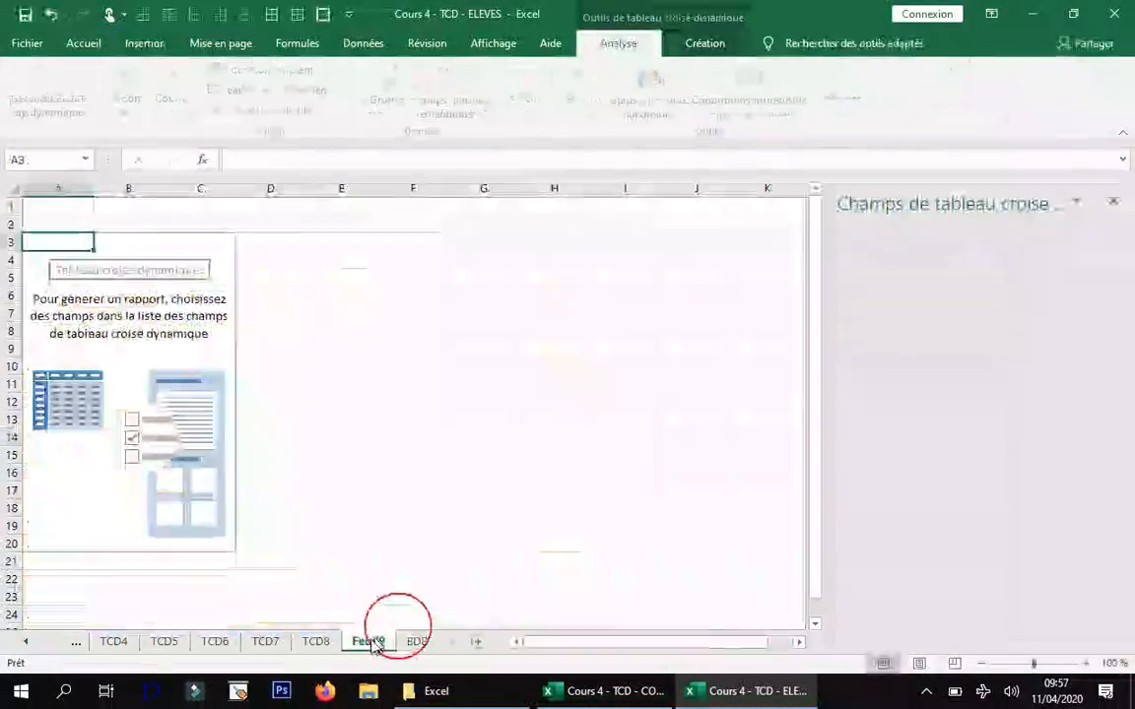
# - Rename the newly added pivot table sheet as TCD9
pyautogui.rightClick(368, 641)
pyautogui.click(467, 473)
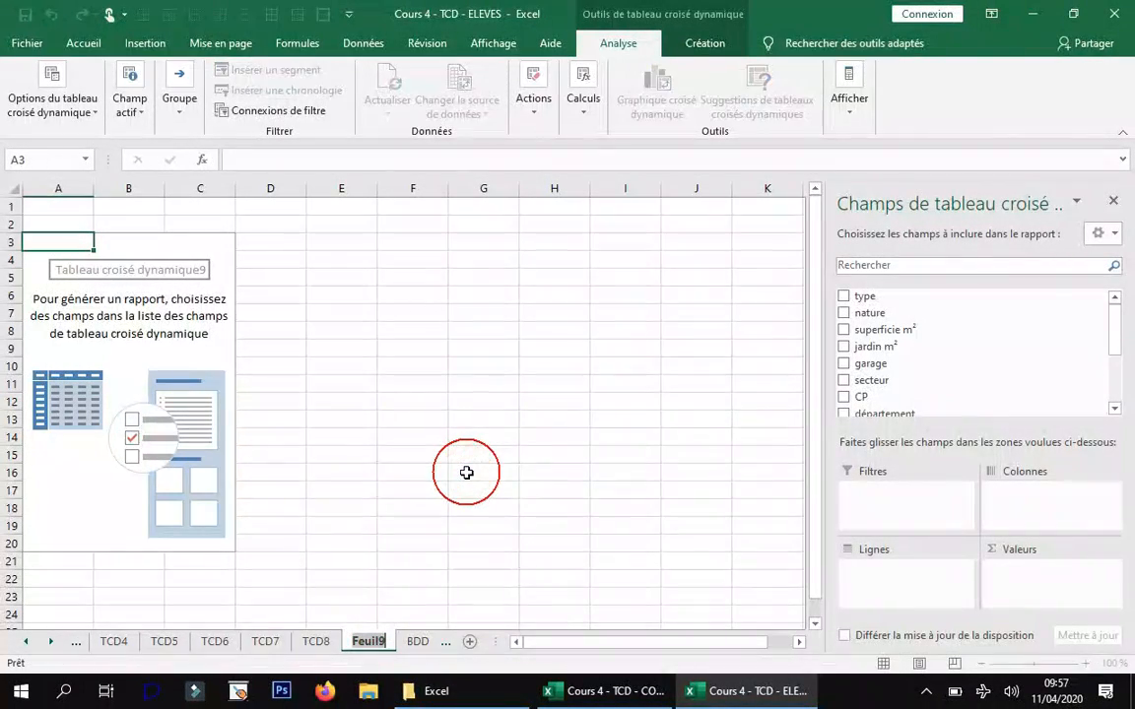
pyautogui.write('TCD')
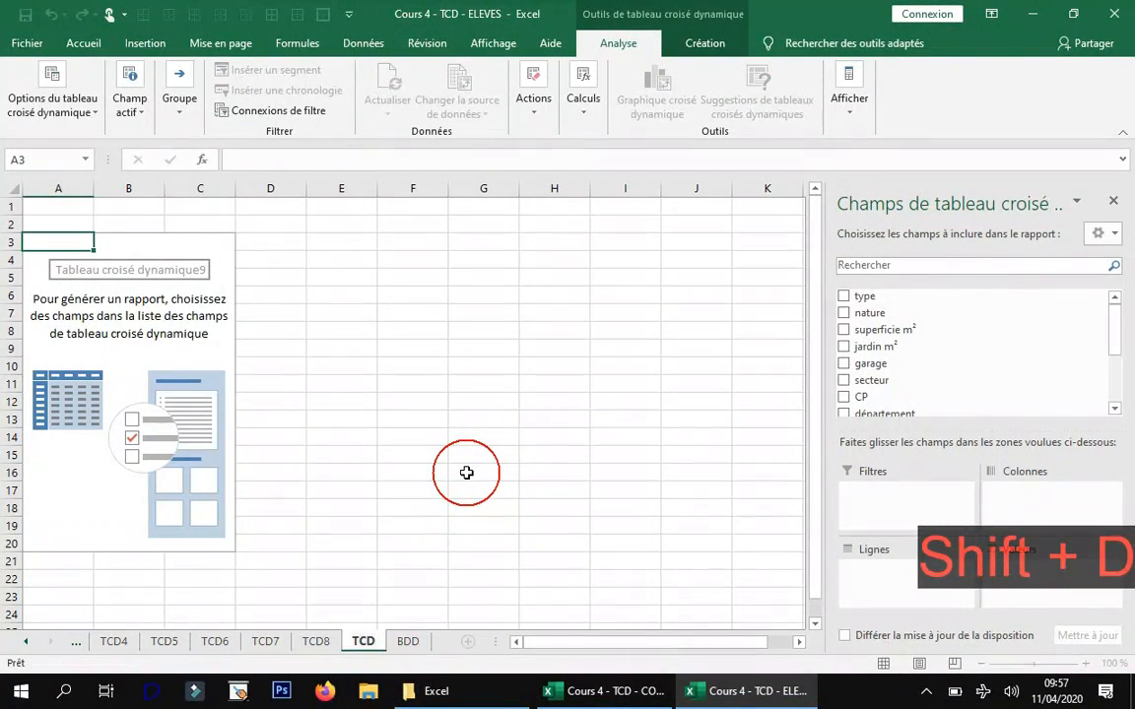
pyautogui.write('9')
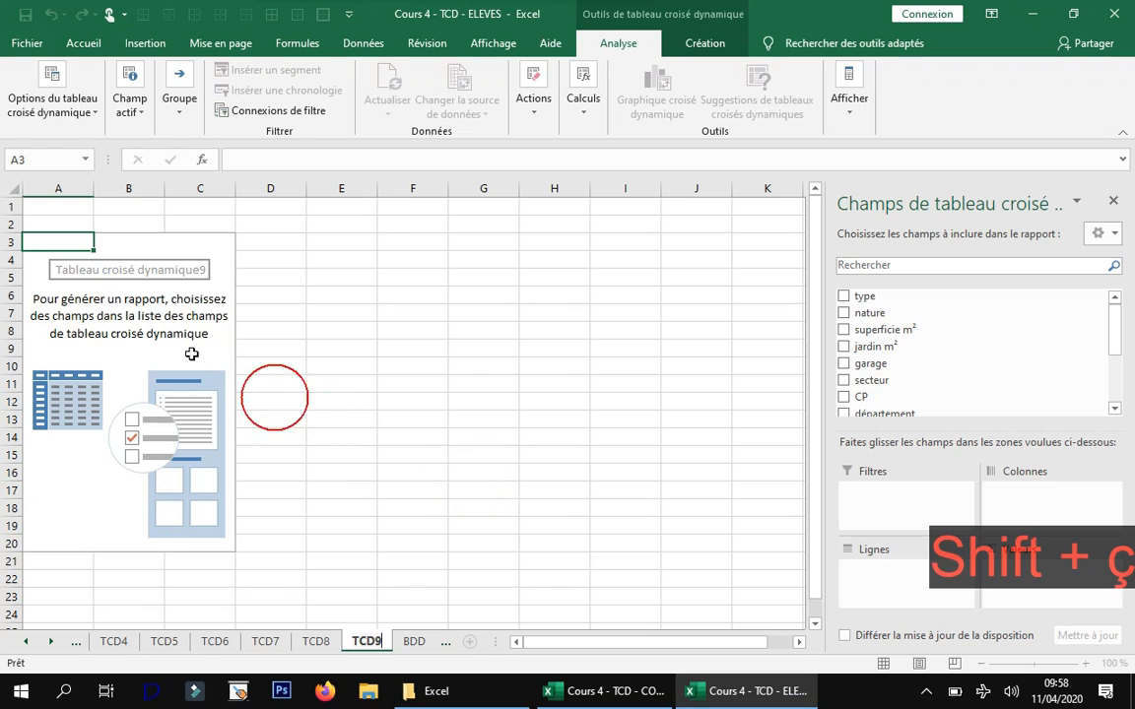
pyautogui.click(190, 348)
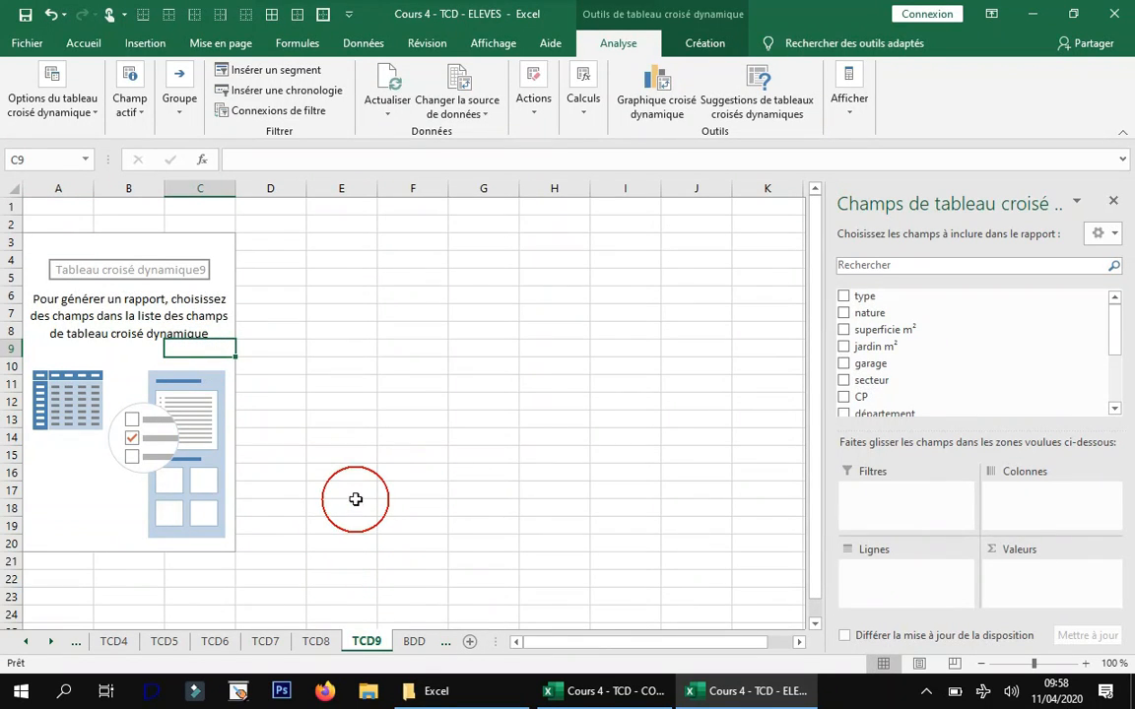
# - Paste the instruction text box onto the TCD9 sheet and place it beside the lower part of the pivot area
pyautogui.hotkey('ctrl', 'v')
pyautogui.moveTo(277, 337); pyautogui.dragTo(359, 437)
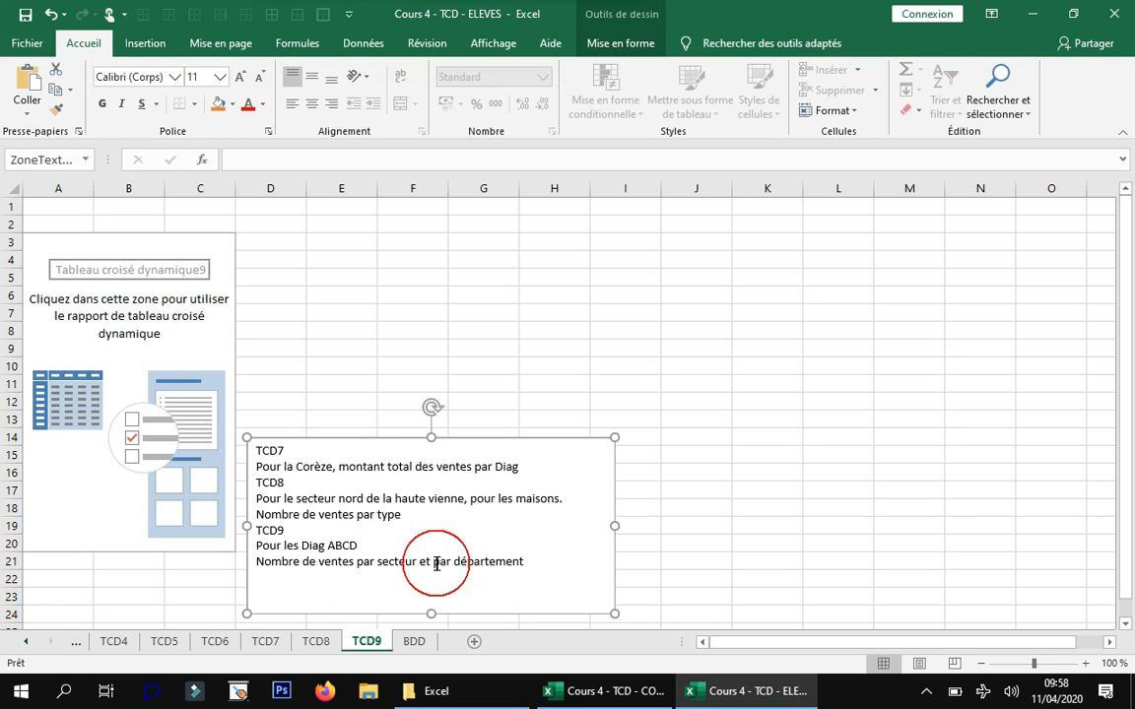
# - Build the TCD9 pivot table with secteur in rows, département in columns and the count of département as values
pyautogui.click(171, 361)
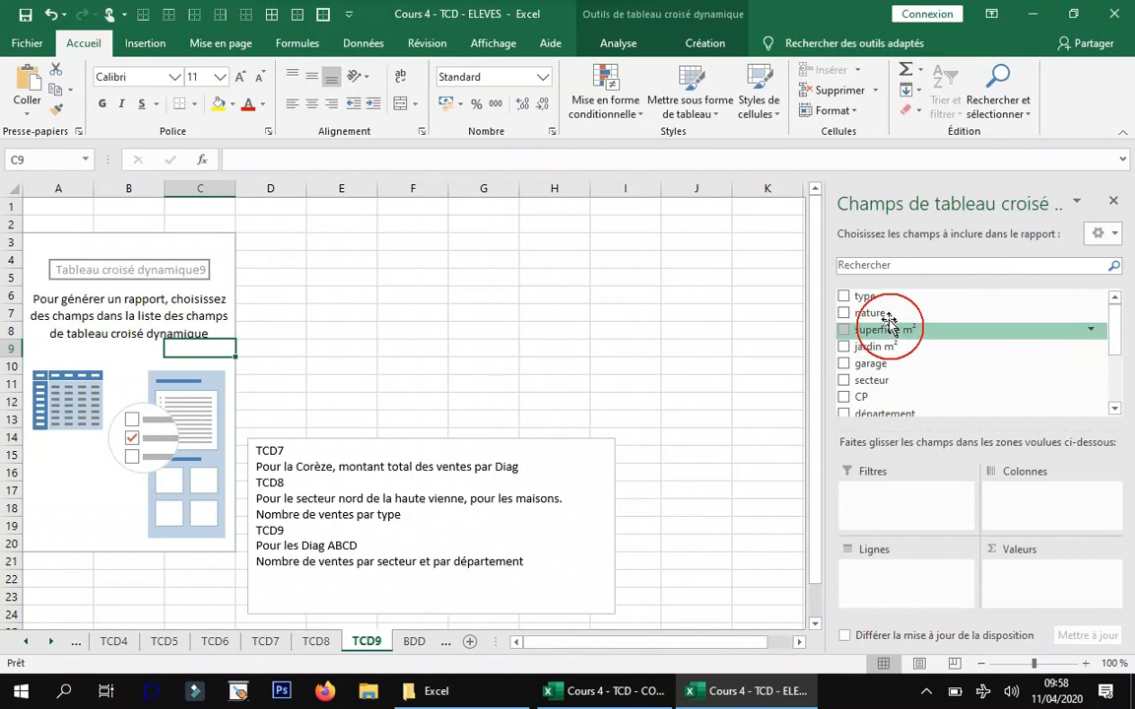
pyautogui.moveTo(891, 382); pyautogui.dragTo(911, 570)
pyautogui.moveTo(887, 414); pyautogui.dragTo(1021, 497)
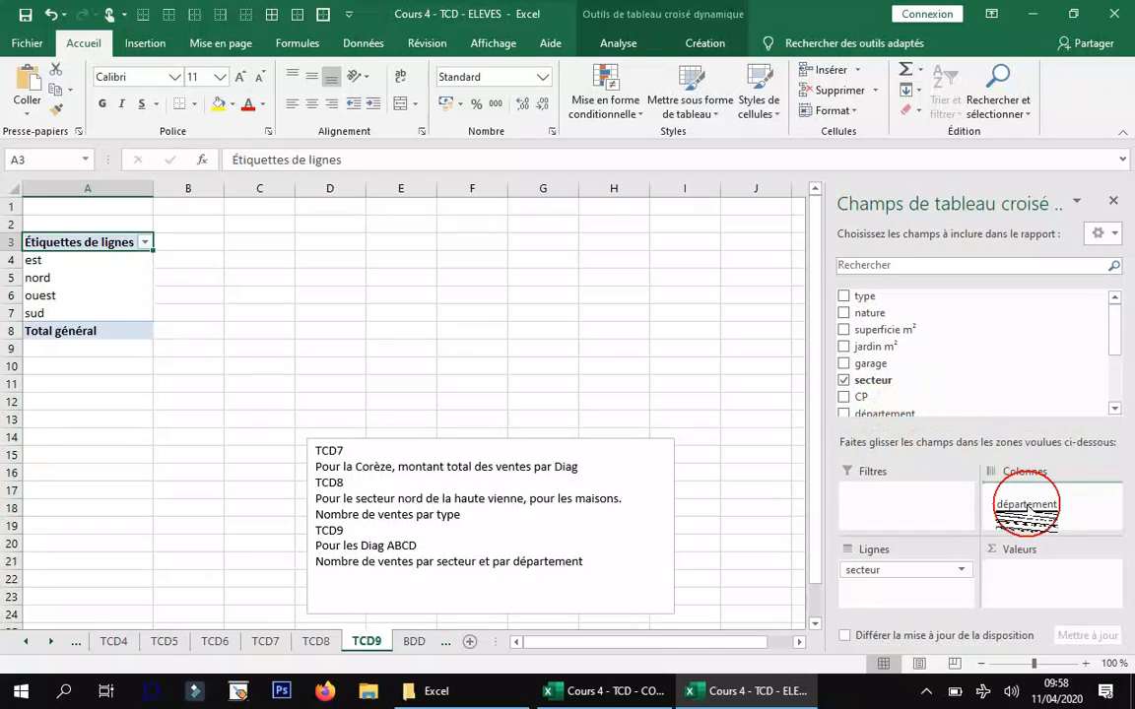
pyautogui.scroll(-3, 964, 382)
pyautogui.moveTo(921, 330); pyautogui.dragTo(1039, 580)
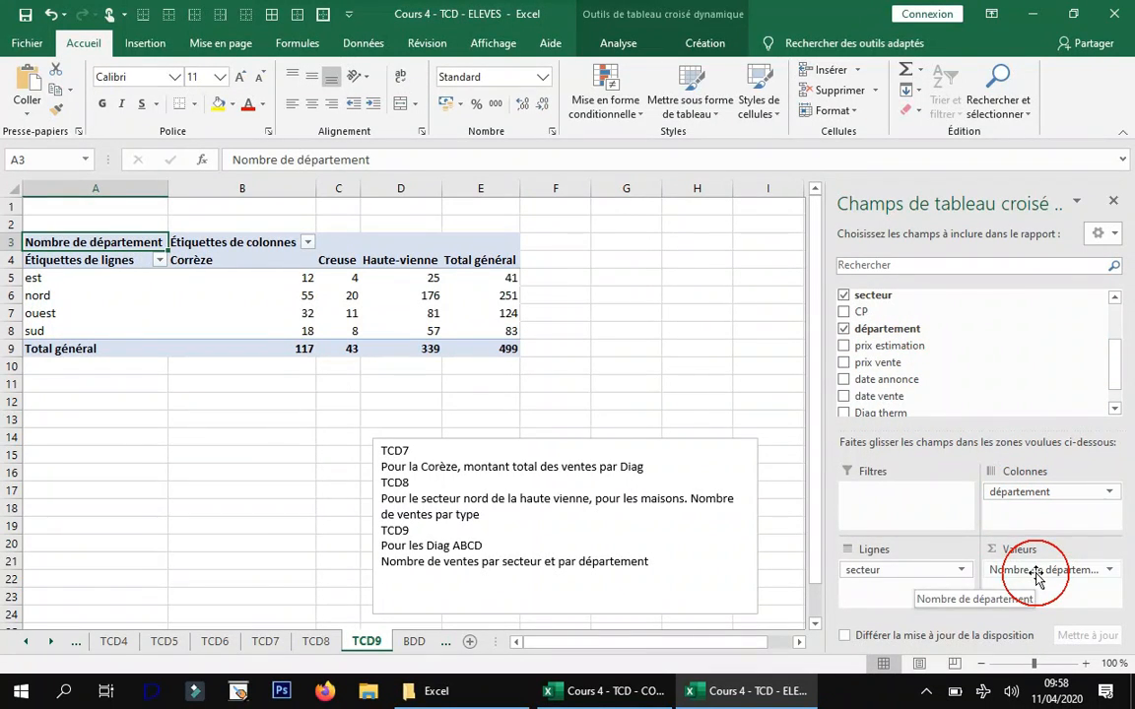
pyautogui.moveTo(927, 362); pyautogui.dragTo(929, 362)
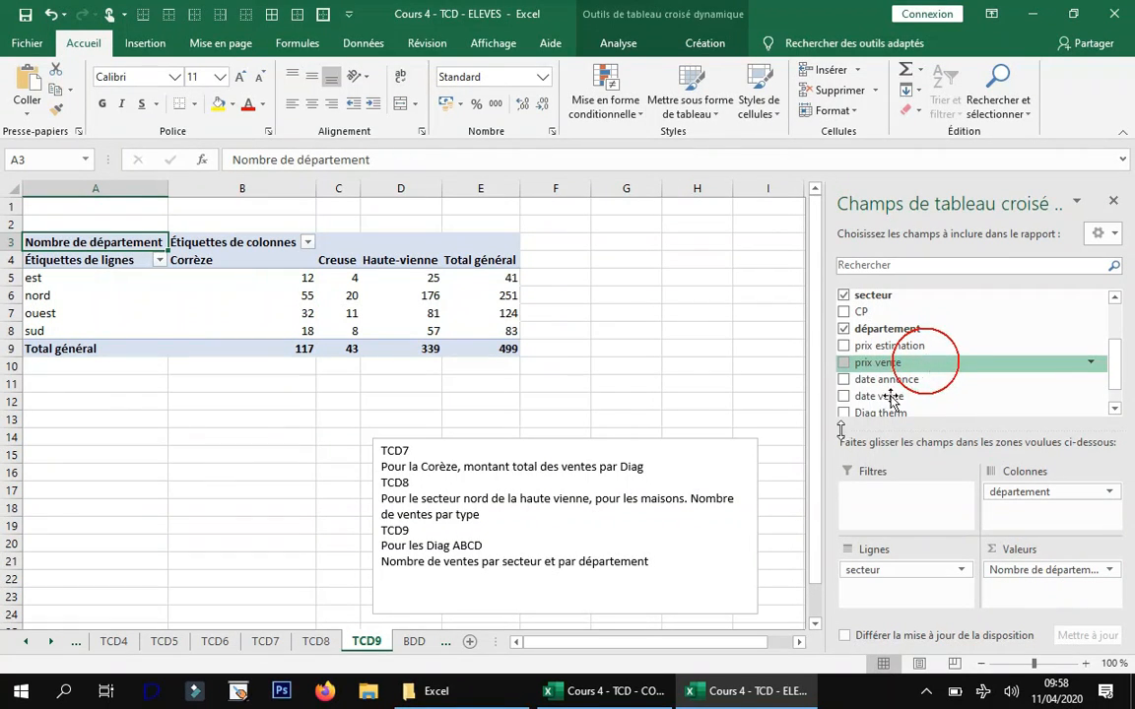
pyautogui.moveTo(891, 399); pyautogui.dragTo(592, 516)
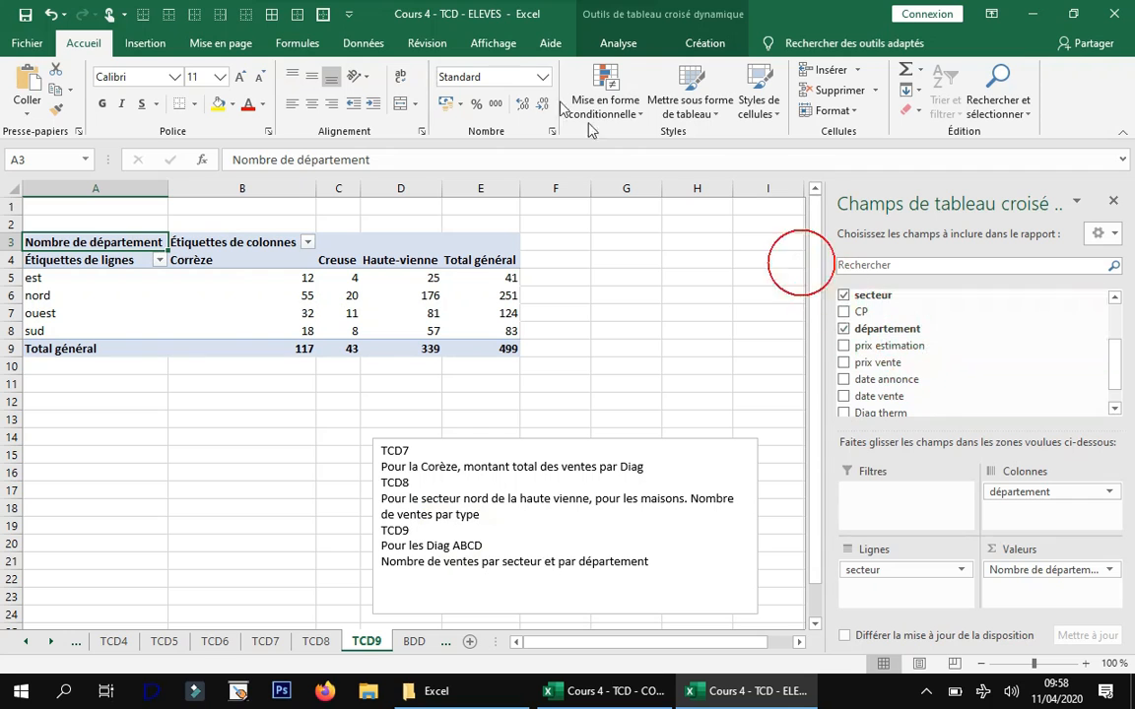
# - Insert a Diag therm slicer for the TCD9 pivot table and place it beside the table, above the instruction box
pyautogui.click(610, 49)
pyautogui.click(274, 70)
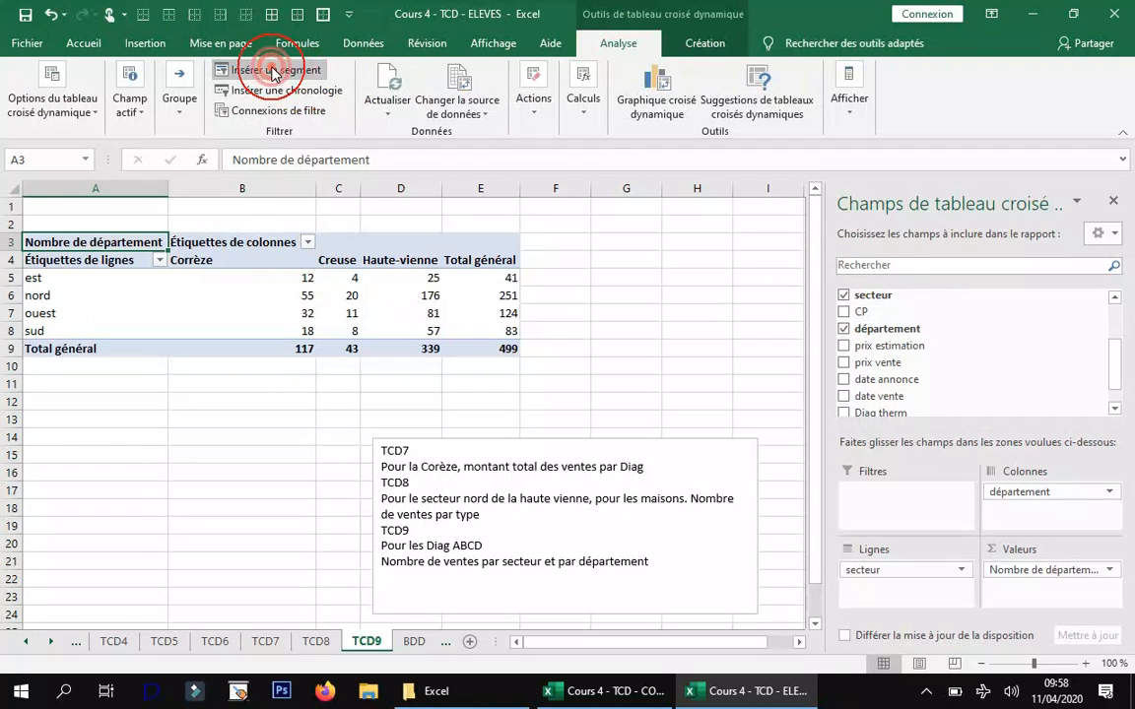
pyautogui.click(730, 440)
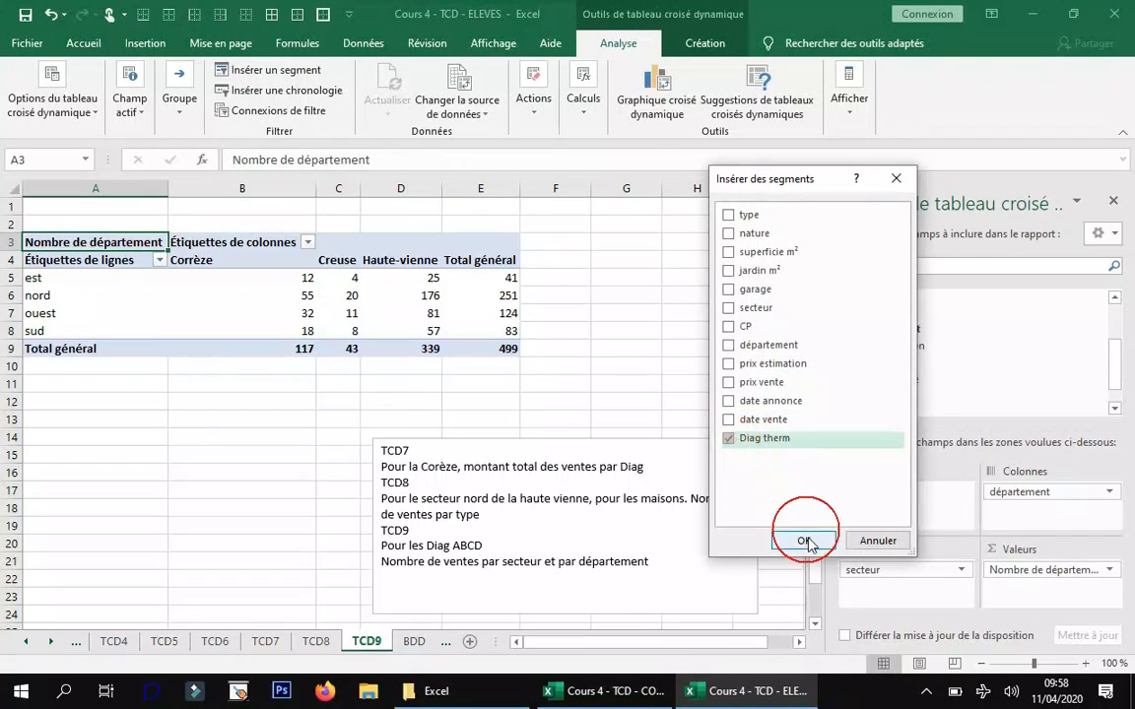
pyautogui.click(804, 541)
pyautogui.moveTo(409, 313); pyautogui.dragTo(603, 226)
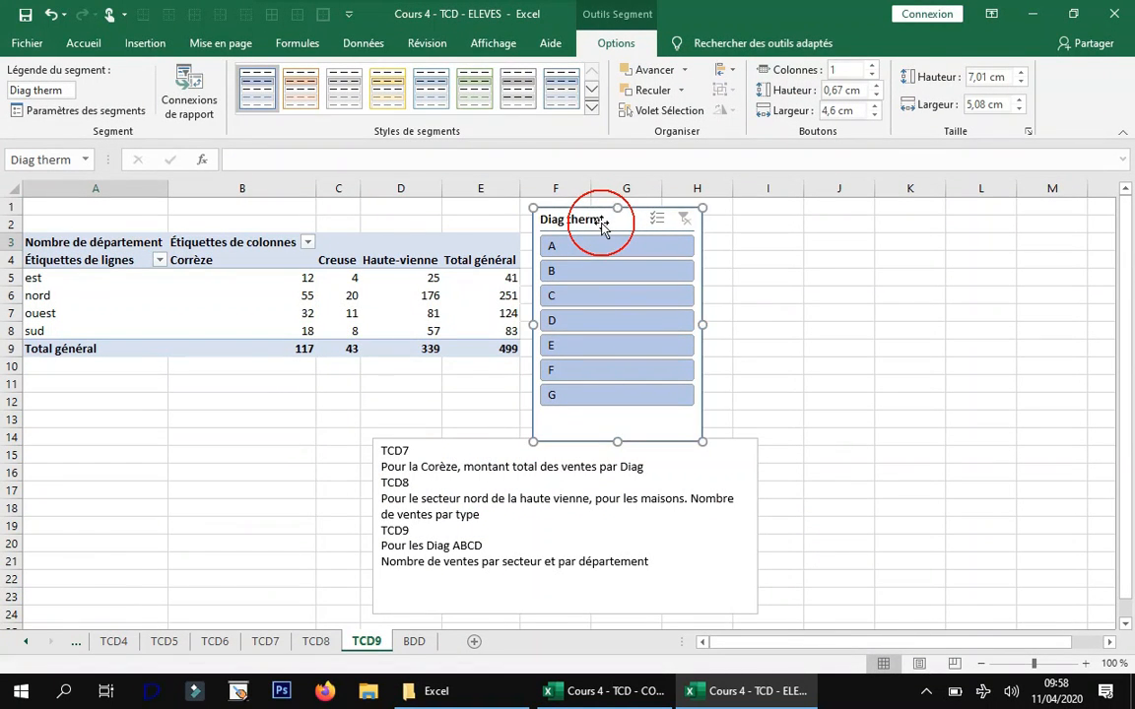
# - Filter the TCD9 pivot table to Diag therm A, B, C and D with the slicer and shorten the slicer to its items
pyautogui.click(582, 246)
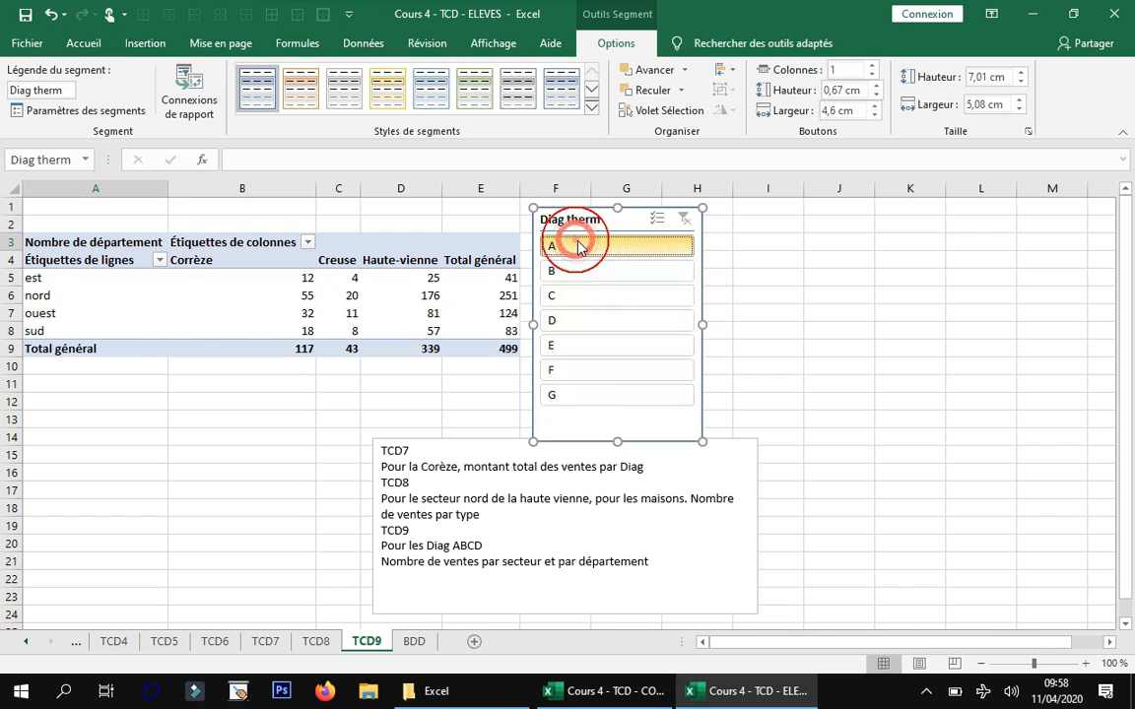
pyautogui.moveTo(596, 271); pyautogui.dragTo(601, 320)
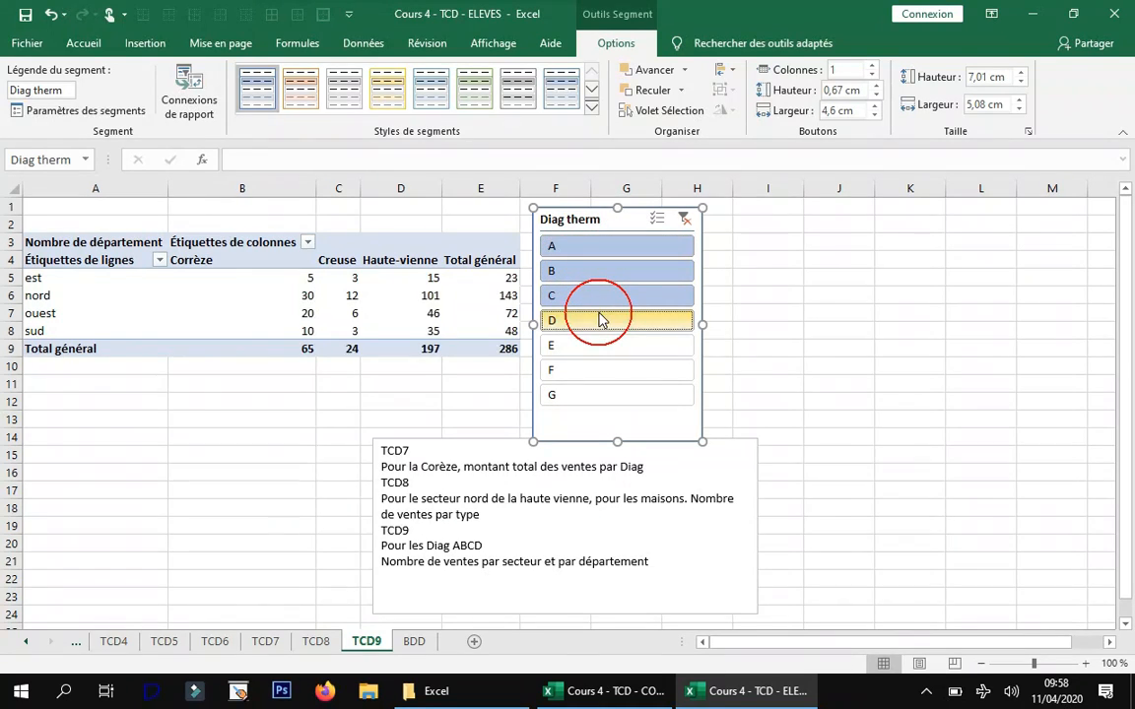
pyautogui.click(579, 246)
pyautogui.keyDown('ctrl'); pyautogui.click(578, 276); pyautogui.keyUp('ctrl')
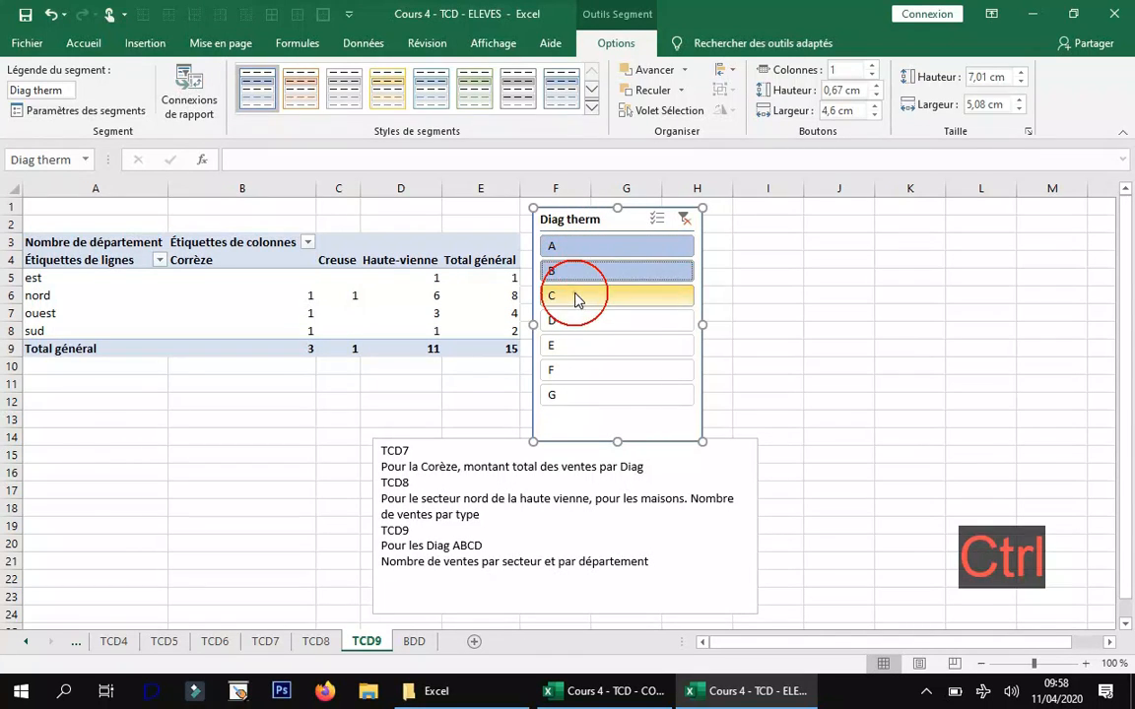
pyautogui.keyDown('ctrl'); pyautogui.click(577, 296); pyautogui.keyUp('ctrl')
pyautogui.keyDown('ctrl'); pyautogui.click(581, 321); pyautogui.keyUp('ctrl')
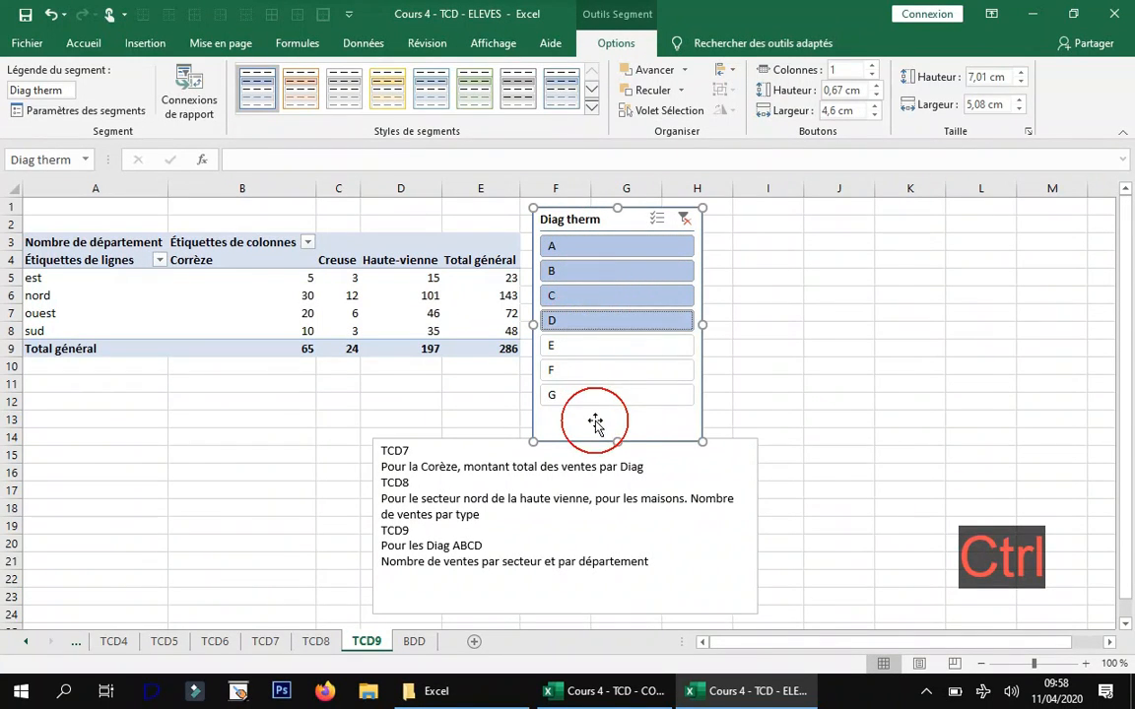
pyautogui.moveTo(617, 441); pyautogui.dragTo(608, 421)
# - Try Diag therm as a report filter on the TCD9 pivot table, check its selected items and remove it again
pyautogui.click(355, 276)
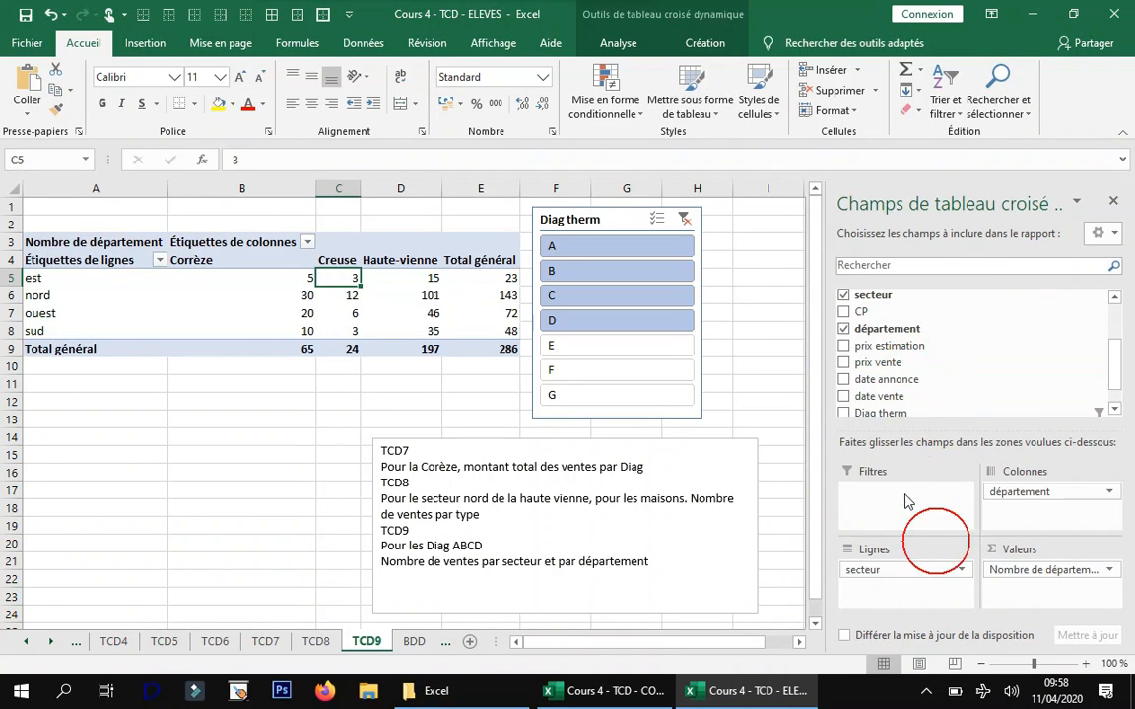
pyautogui.scroll(-1, 939, 366)
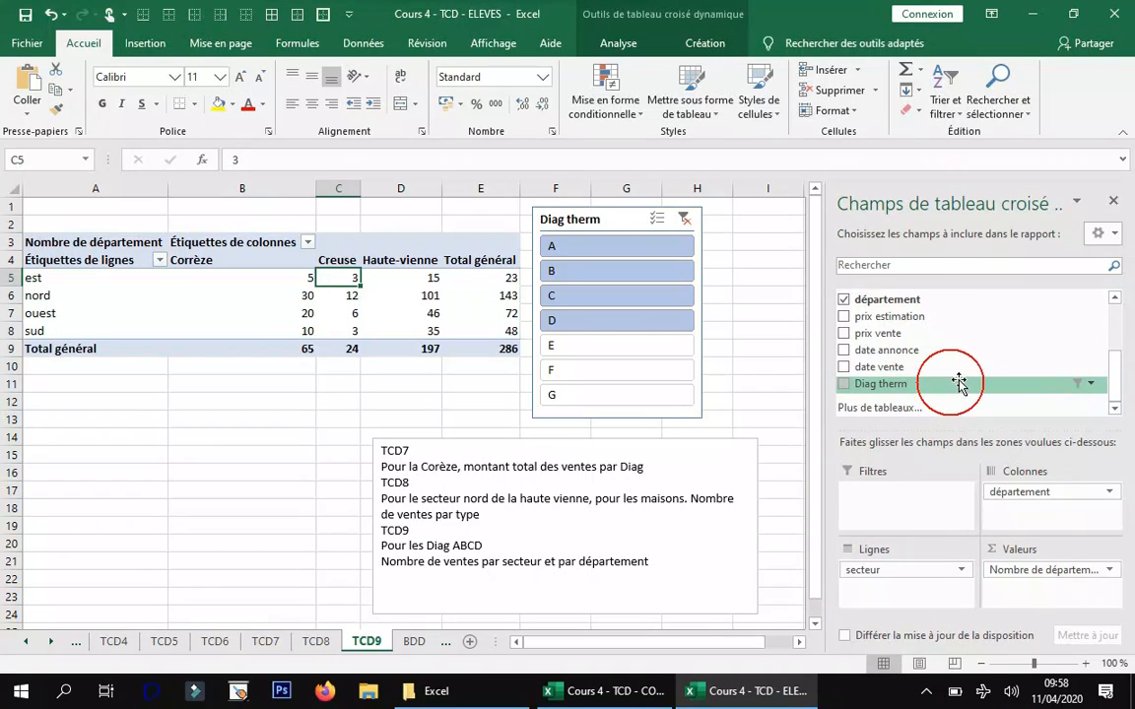
pyautogui.moveTo(960, 382); pyautogui.dragTo(916, 494)
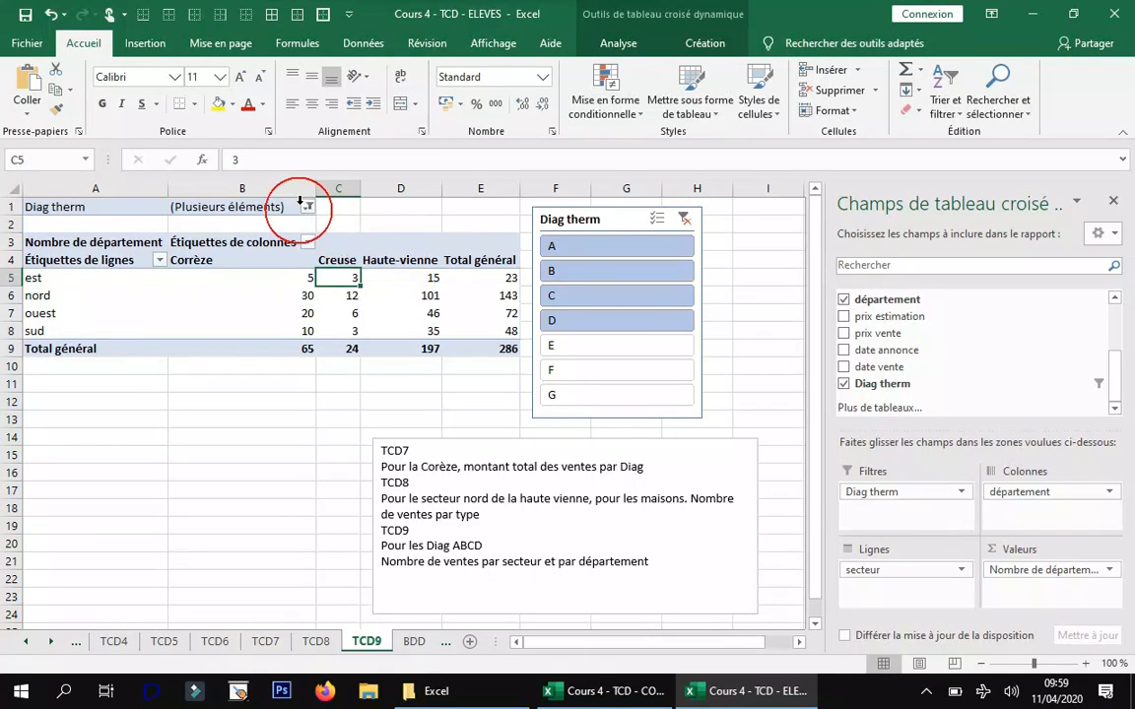
pyautogui.click(307, 207)
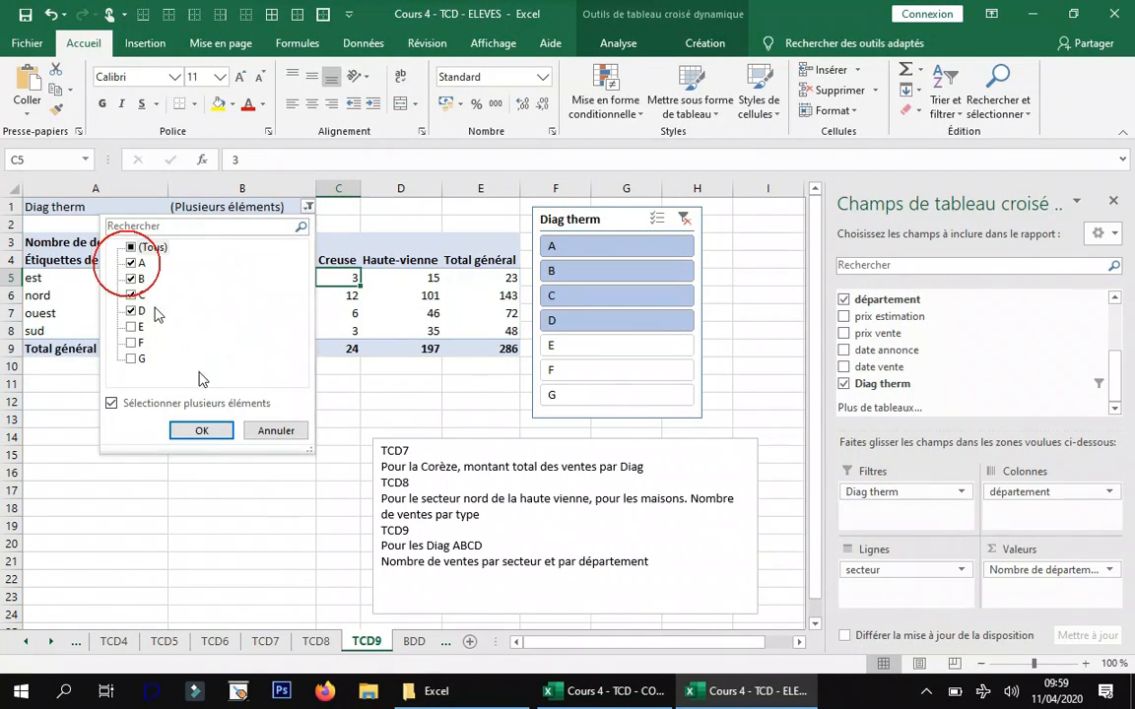
pyautogui.click(207, 432)
pyautogui.moveTo(899, 498); pyautogui.dragTo(932, 399)
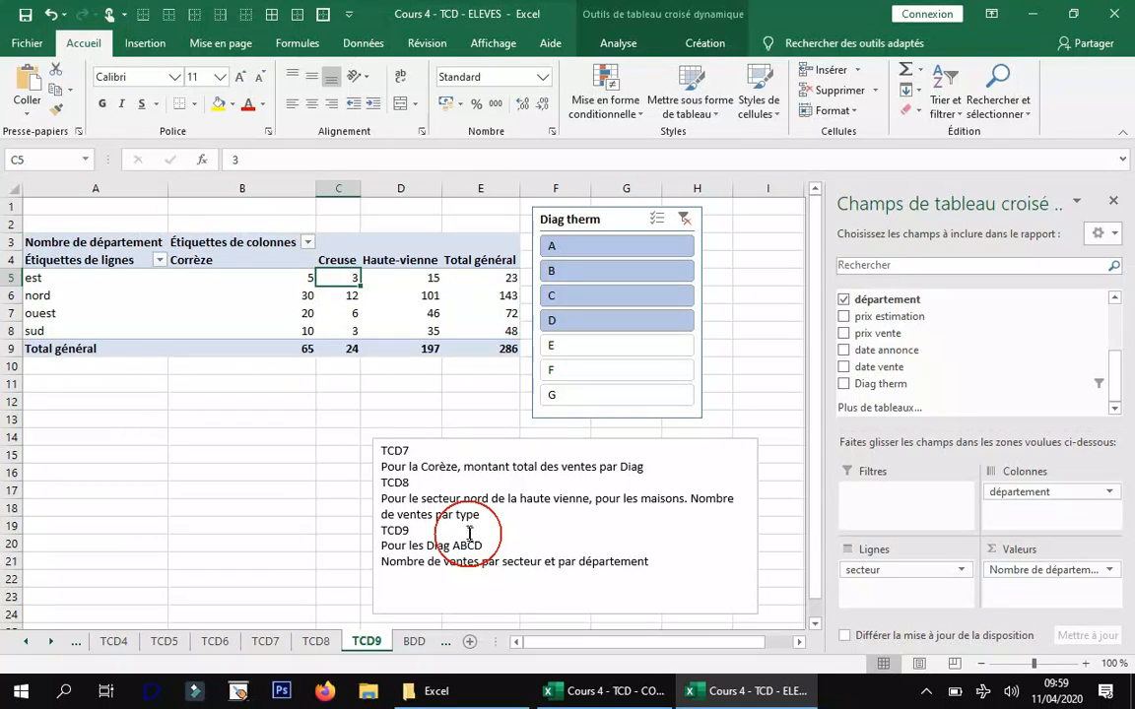
# - Copy the TCD10 instruction about total estimations par SECTEUR for gardens over 600m² from the BDD sheet's text box
pyautogui.click(415, 642)
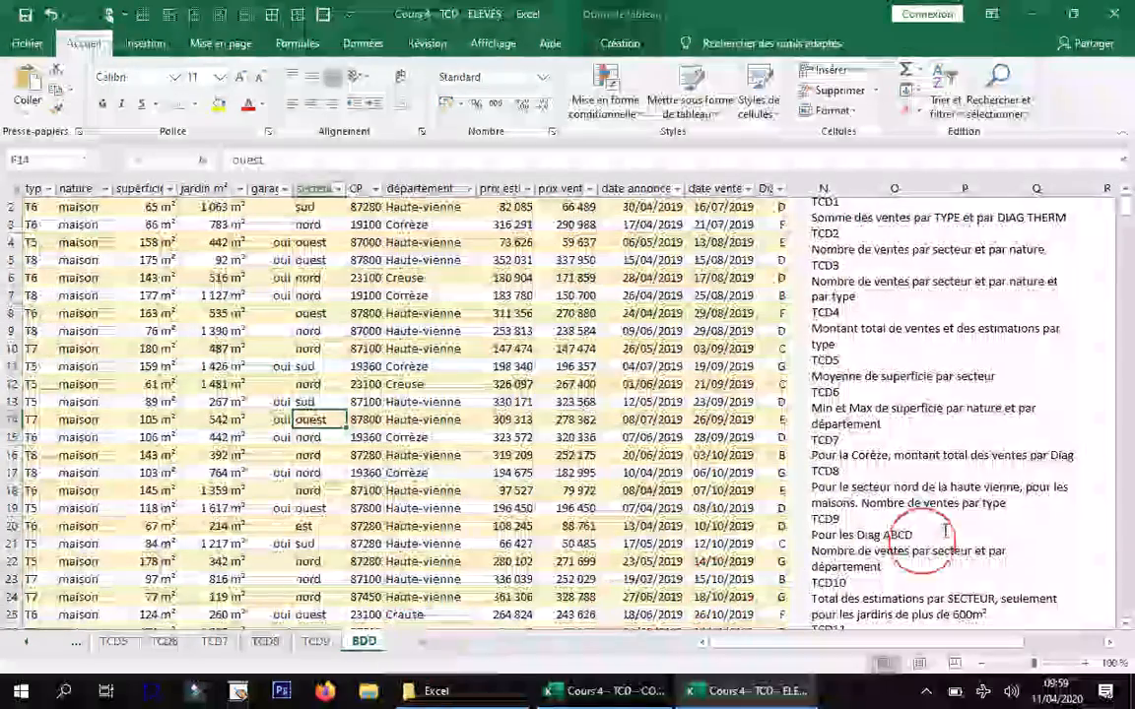
pyautogui.scroll(-1, 899, 478)
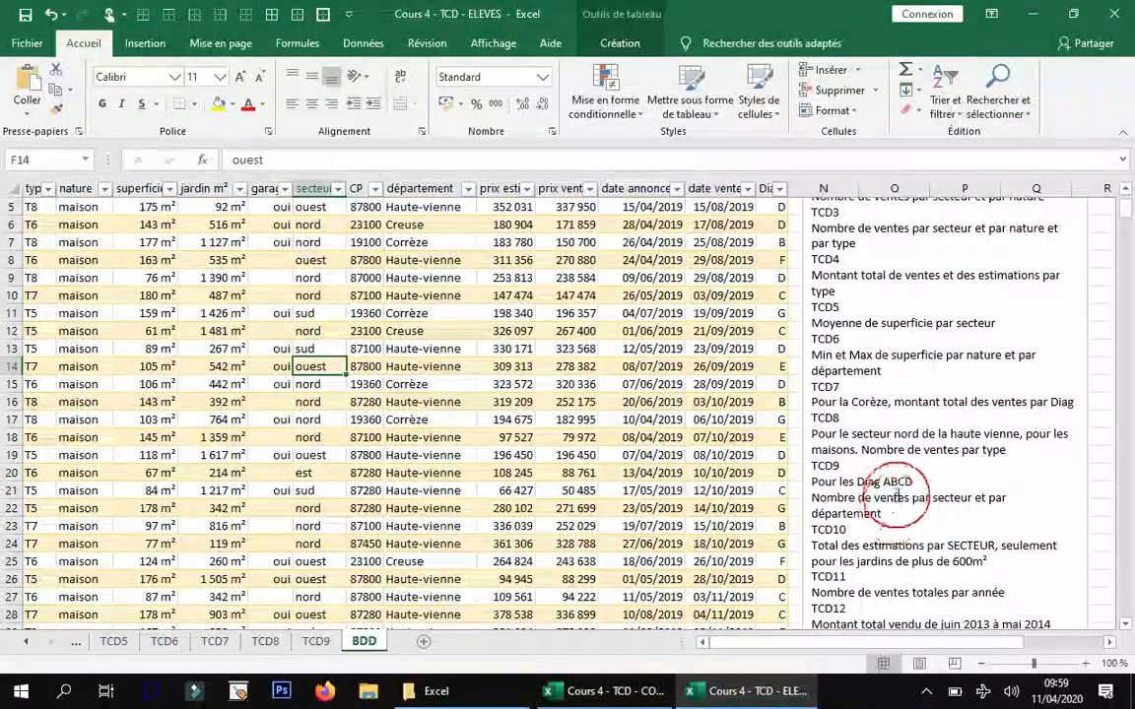
pyautogui.scroll(-2, 892, 488)
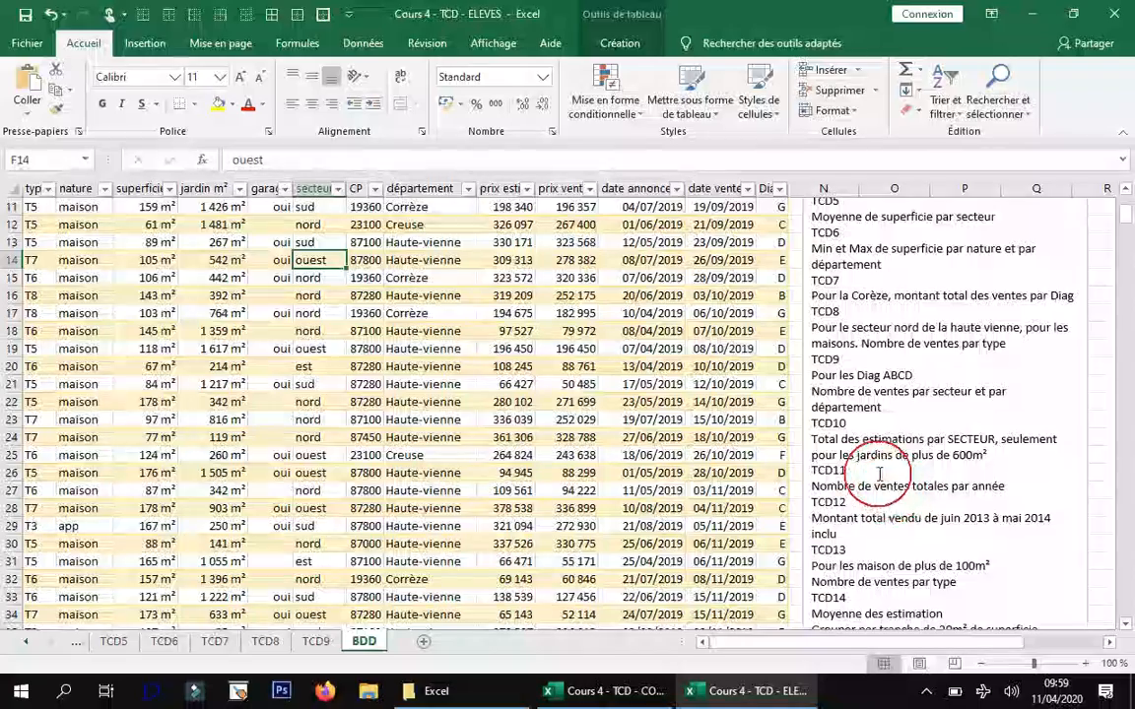
pyautogui.scroll(-1, 880, 471)
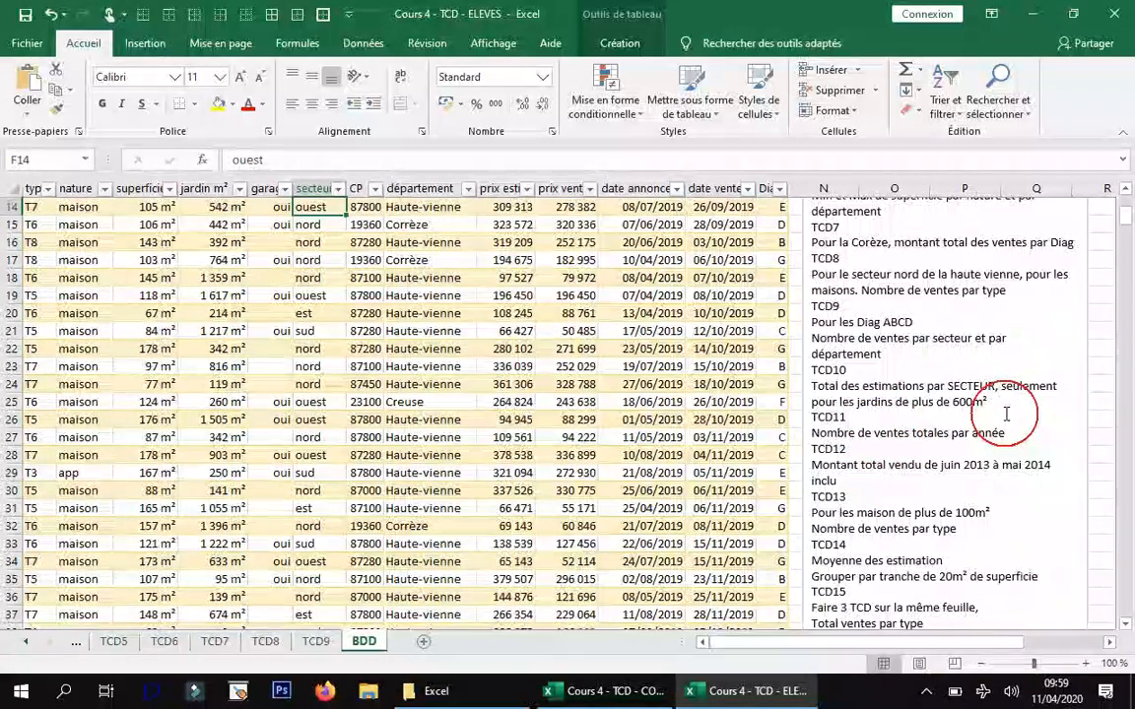
pyautogui.moveTo(1001, 402); pyautogui.dragTo(796, 374)
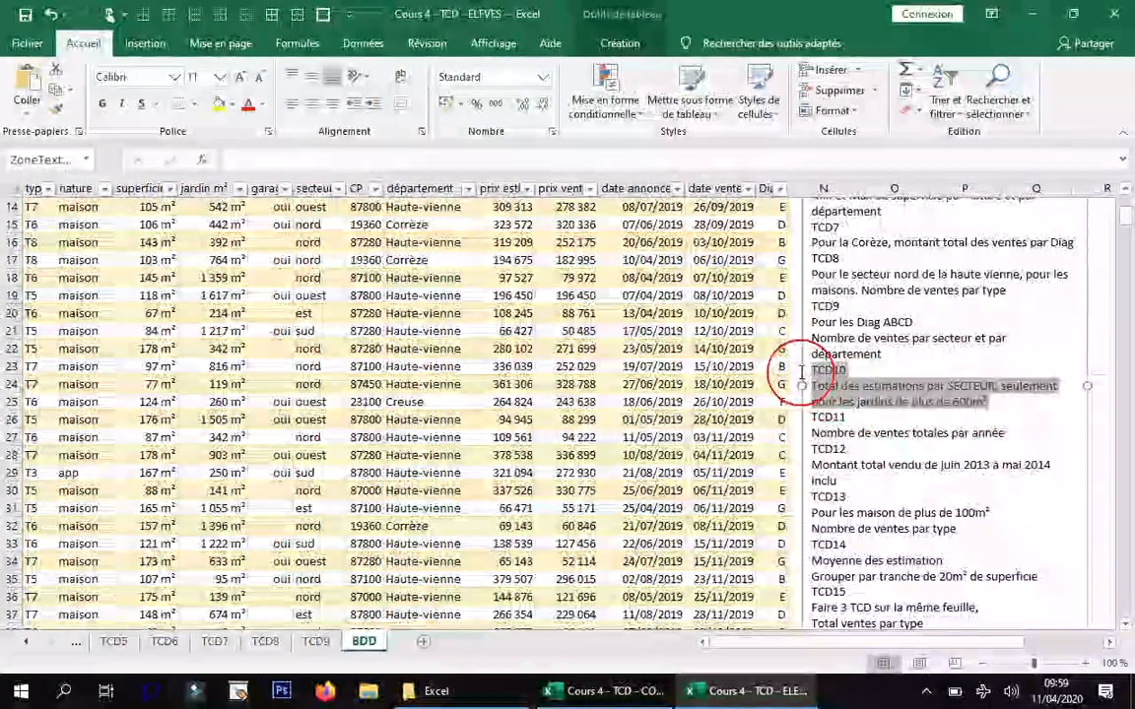
pyautogui.hotkey('ctrl', 'c')
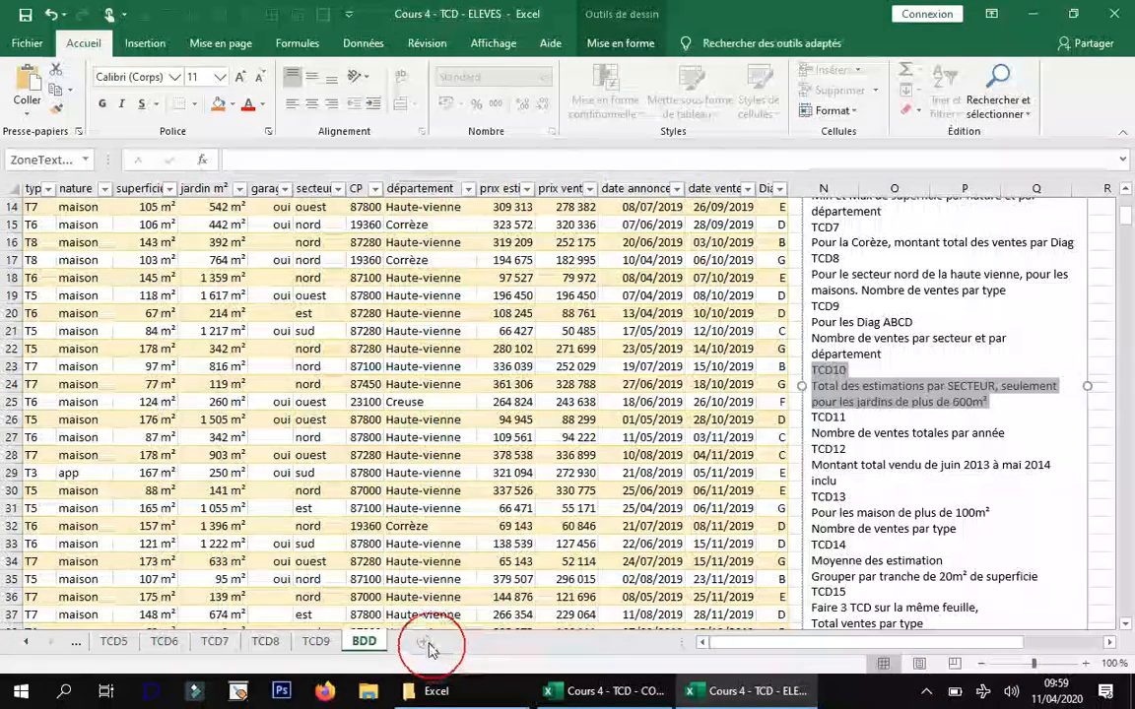
# - Insert a pivot table from the BDD sheet's property table on a new worksheet
pyautogui.click(284, 315)
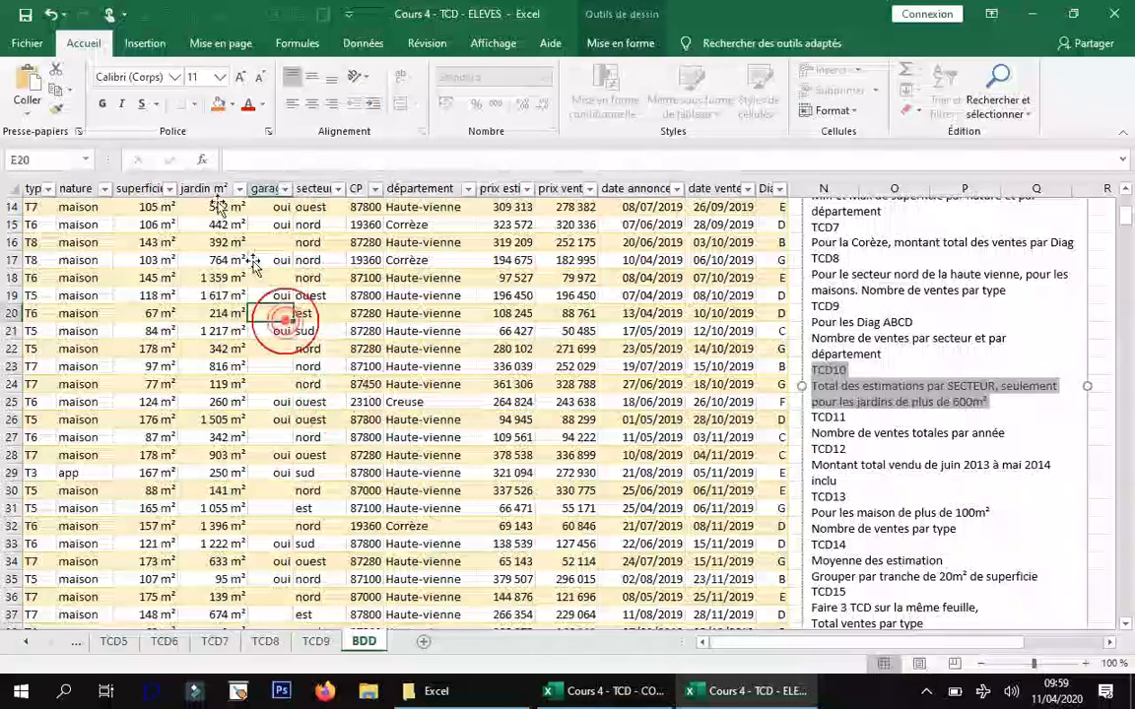
pyautogui.click(145, 43)
pyautogui.click(38, 83)
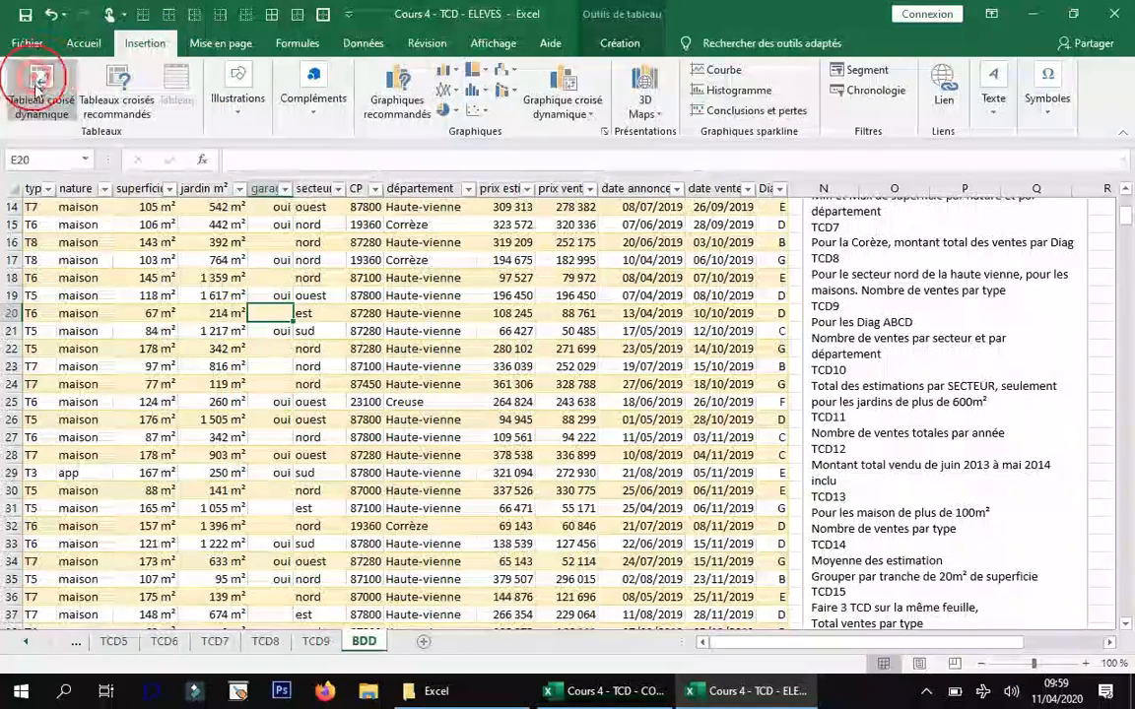
pyautogui.click(871, 466)
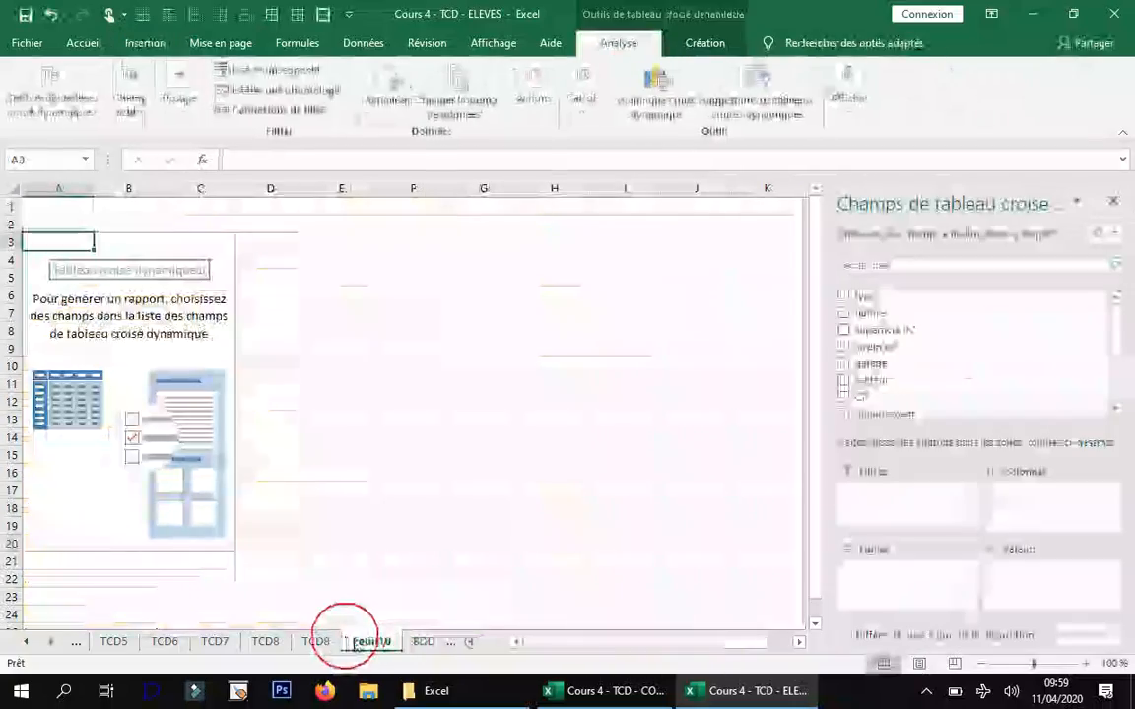
# - Rename the new pivot table sheet as TCD10
pyautogui.rightClick(356, 639)
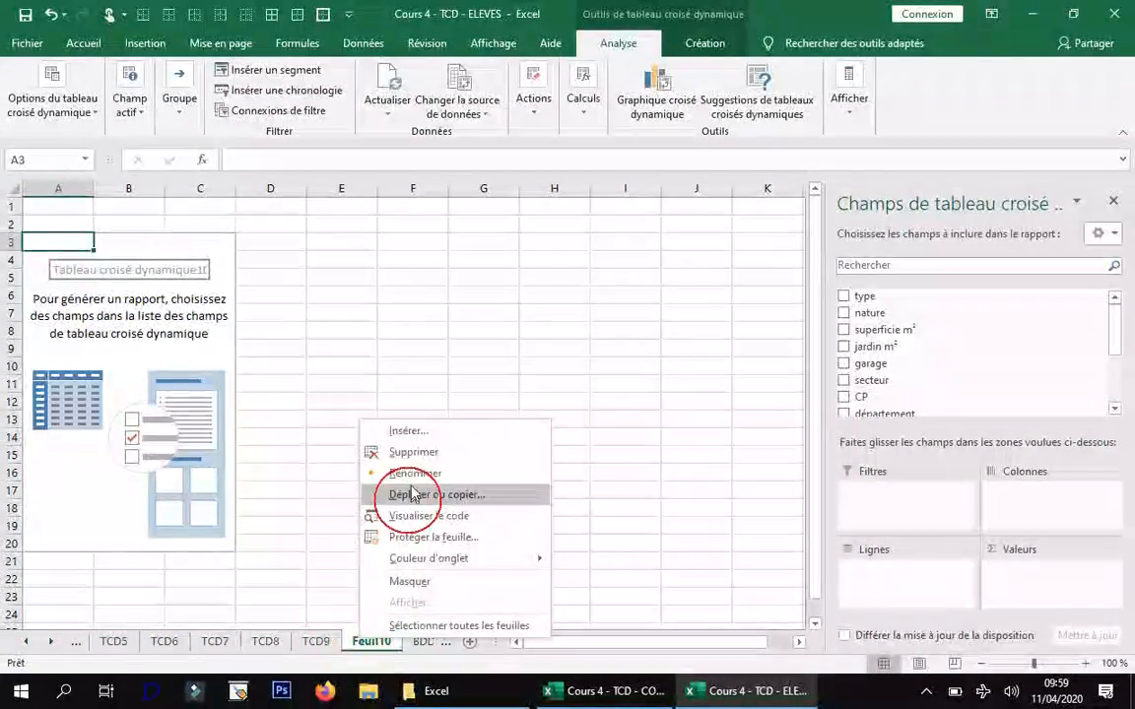
pyautogui.click(413, 474)
pyautogui.write('TCD10')
pyautogui.press('Return')
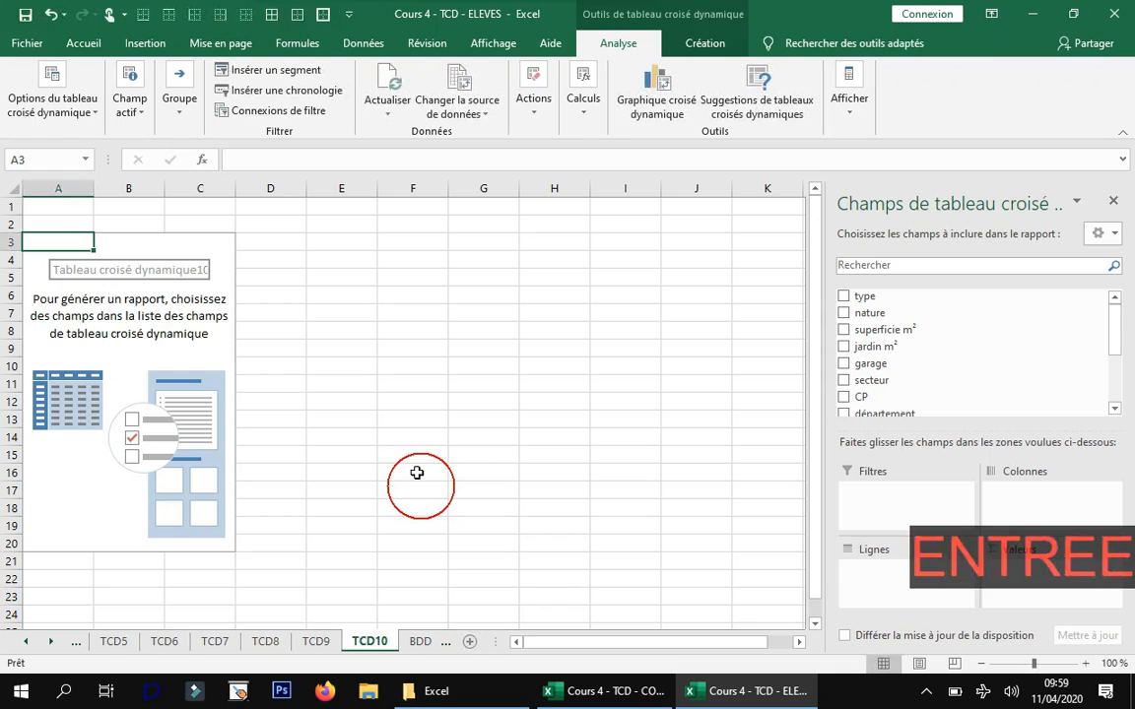
# - Build the TCD10 pivot table with secteur in rows and the sum of prix estimation as values
pyautogui.moveTo(892, 329); pyautogui.dragTo(902, 573)
pyautogui.scroll(-2, 924, 385)
pyautogui.scroll(-1, 924, 384)
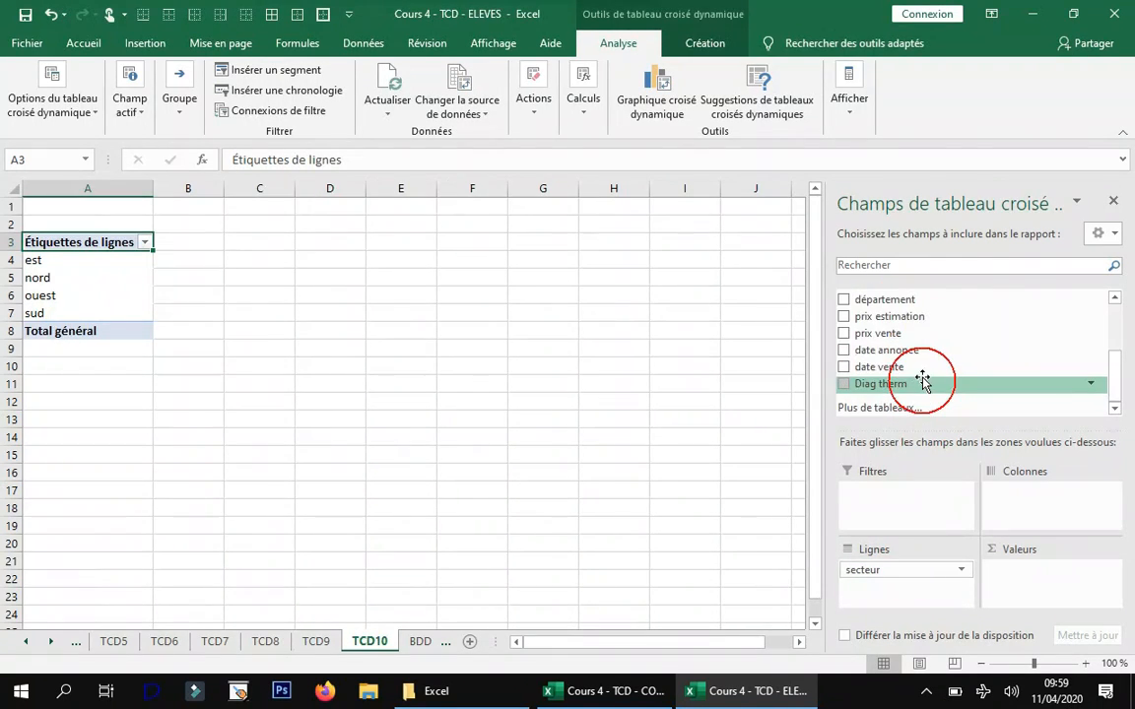
pyautogui.moveTo(924, 325); pyautogui.dragTo(1034, 581)
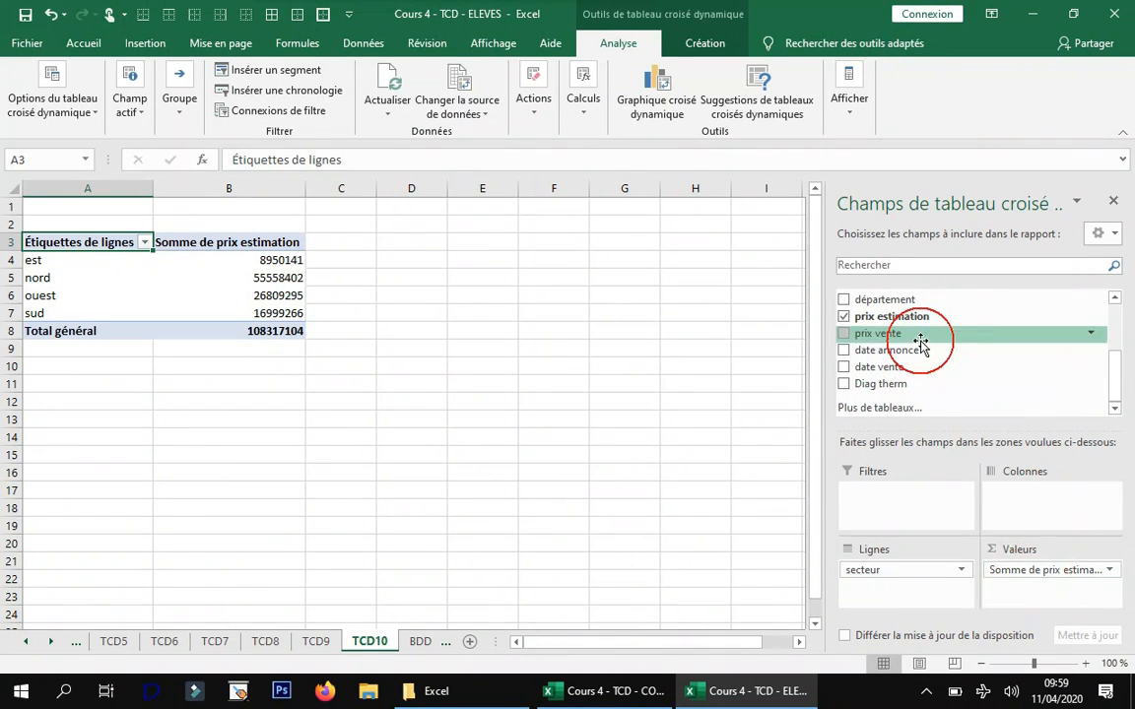
pyautogui.moveTo(914, 414); pyautogui.dragTo(938, 480)
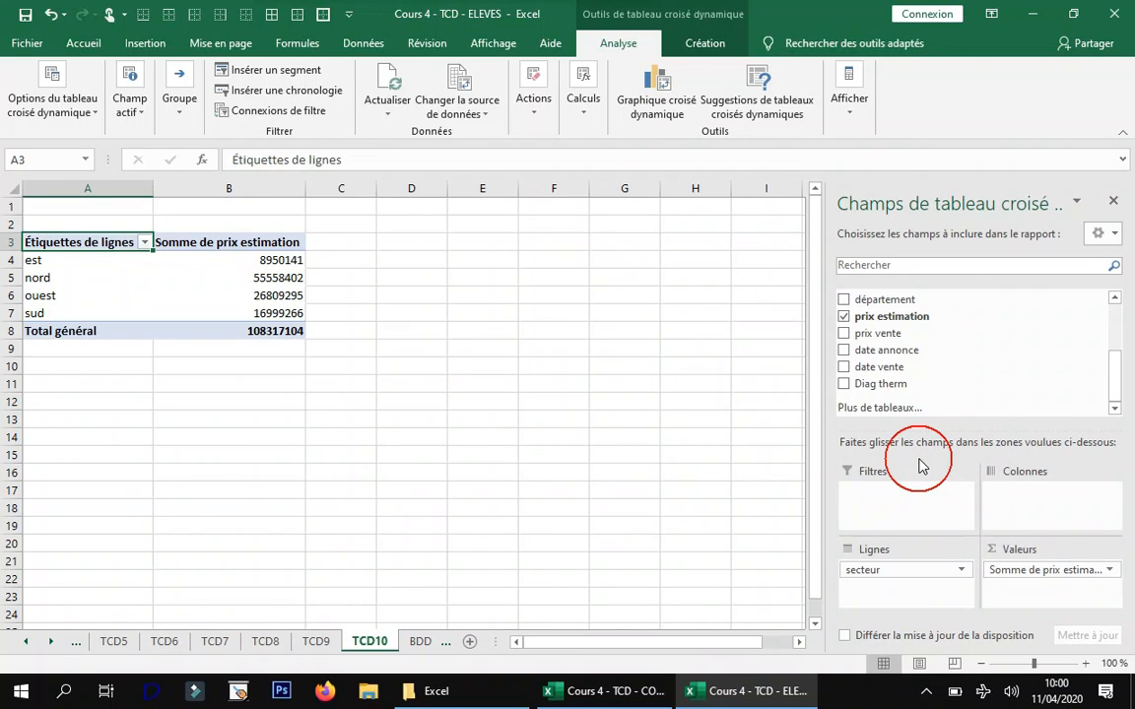
# - Apply a label filter to the jardin m² field of the TCD10 pivot table, keeping values greater than 600
pyautogui.scroll(3, 976, 345)
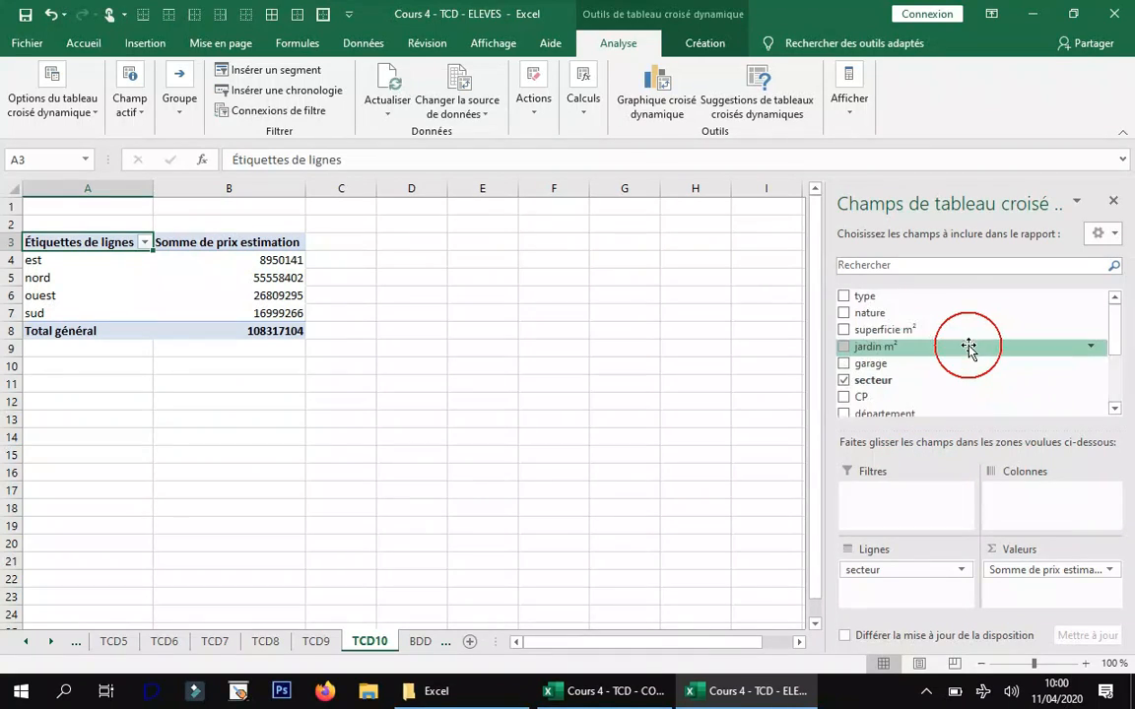
pyautogui.click(1089, 346)
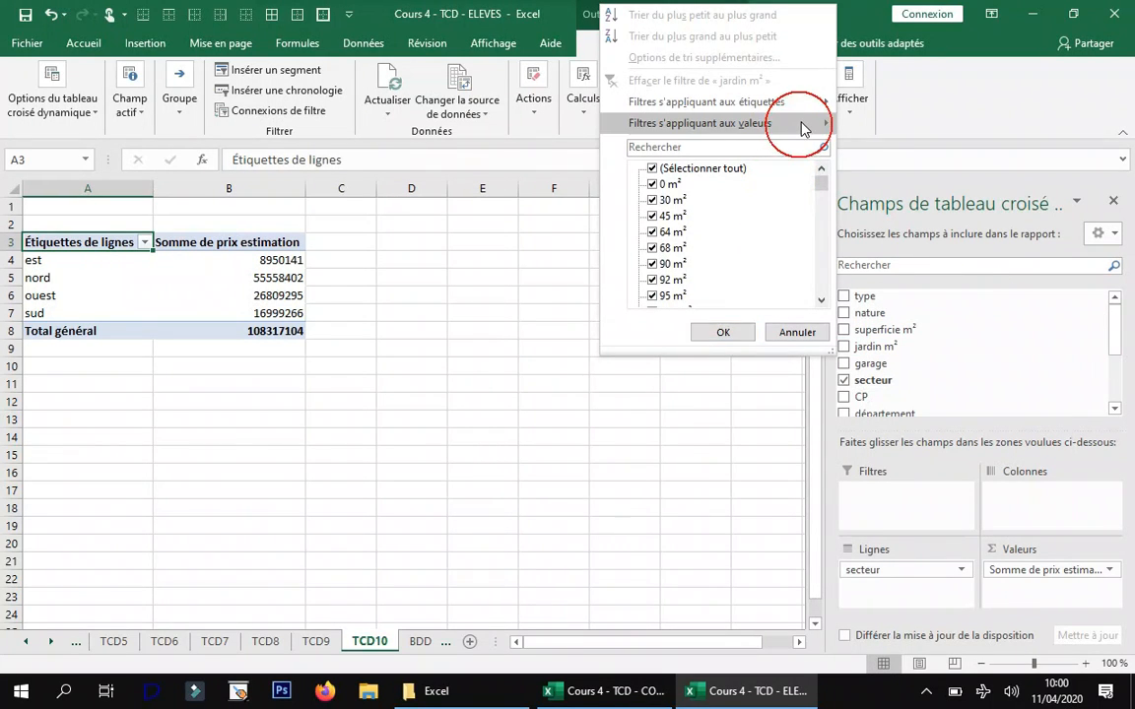
pyautogui.moveTo(806, 128)
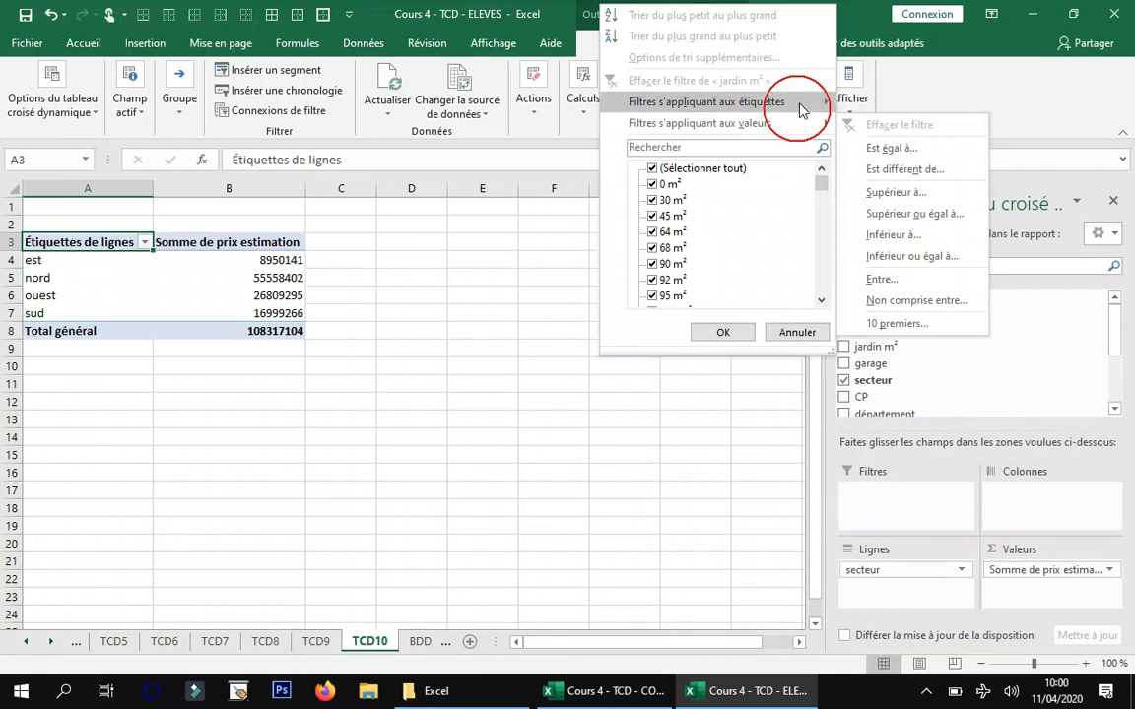
pyautogui.moveTo(744, 131)
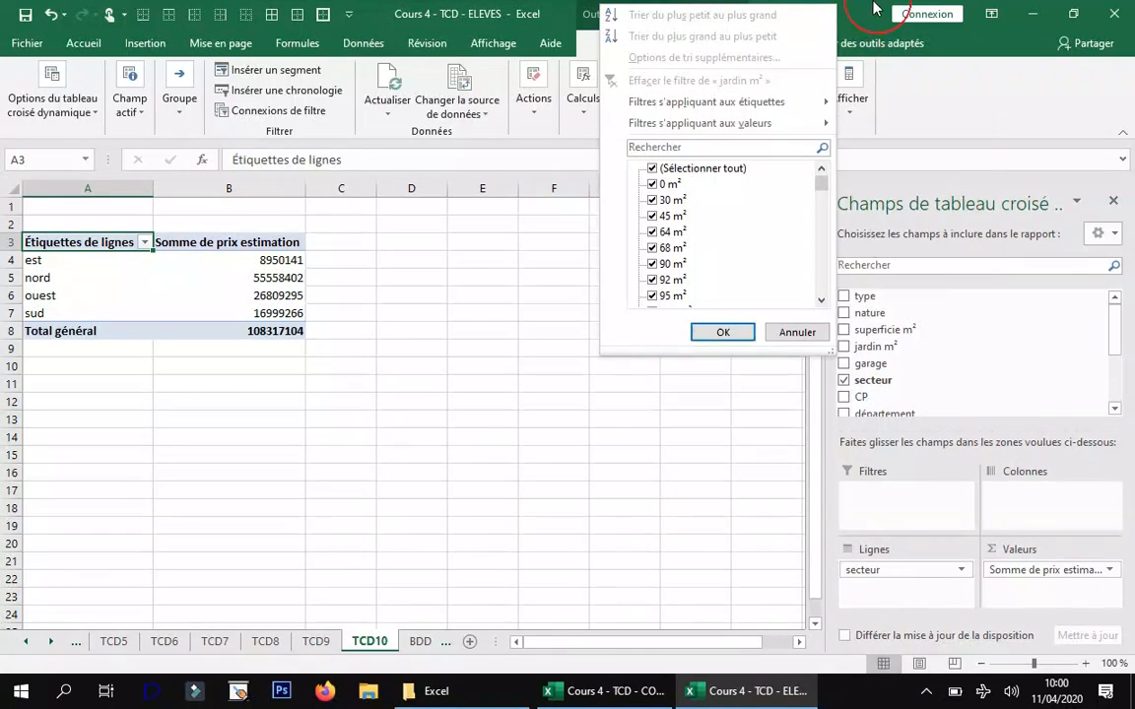
pyautogui.moveTo(734, 104)
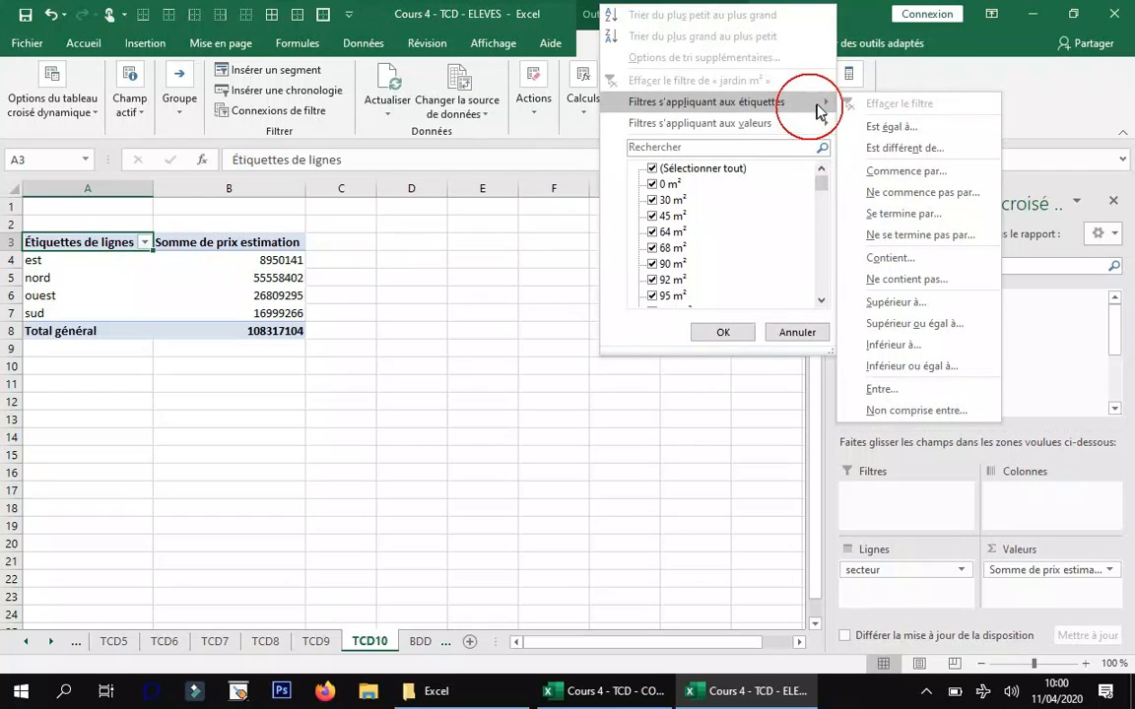
pyautogui.click(932, 304)
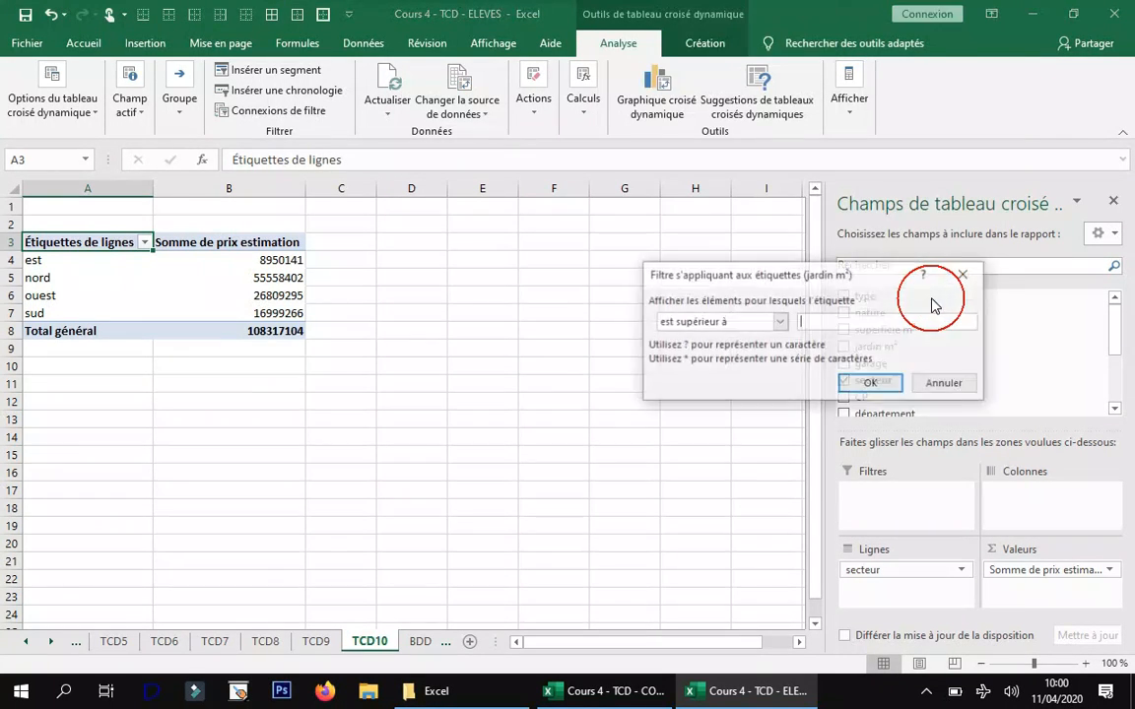
pyautogui.write('600')
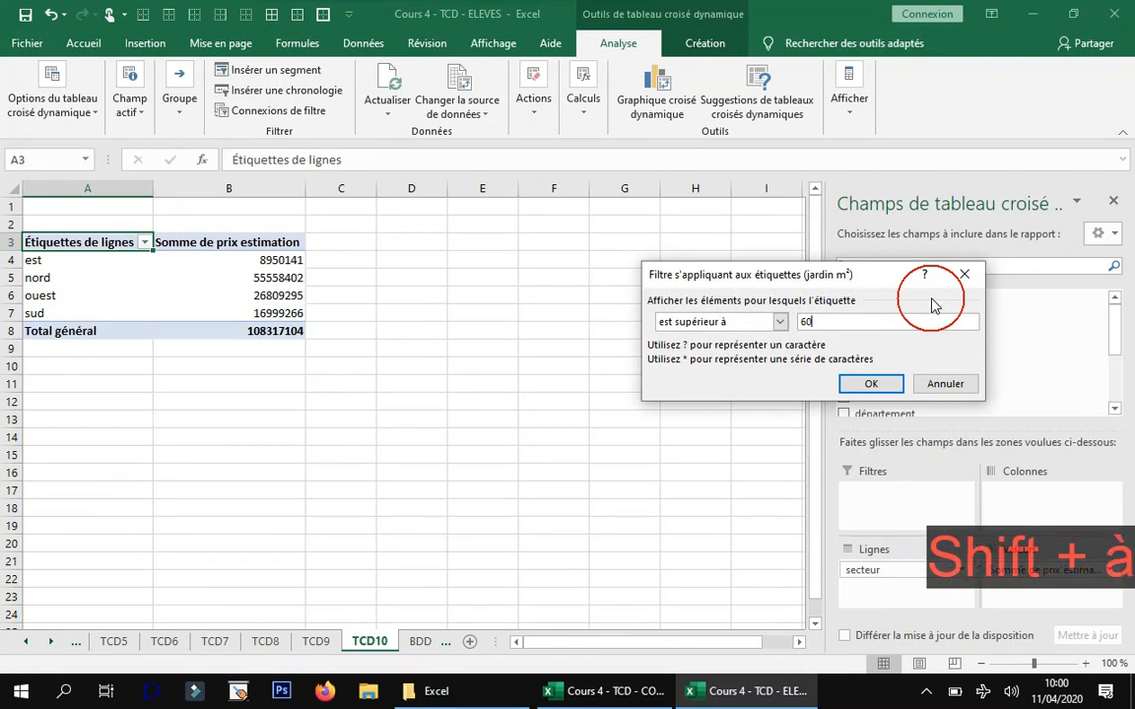
pyautogui.click(867, 387)
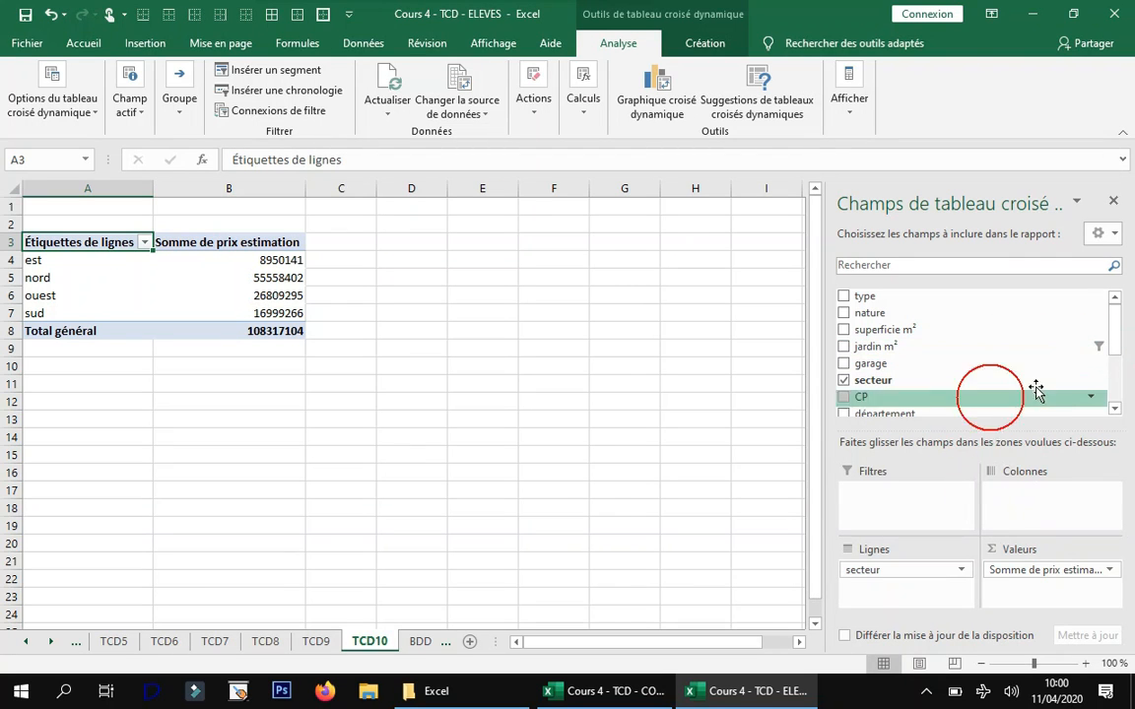
# - Add the filtered jardin m² field to the pivot table rows beneath secteur
pyautogui.moveTo(1065, 347); pyautogui.dragTo(1021, 367)
pyautogui.moveTo(1023, 357); pyautogui.dragTo(1049, 332)
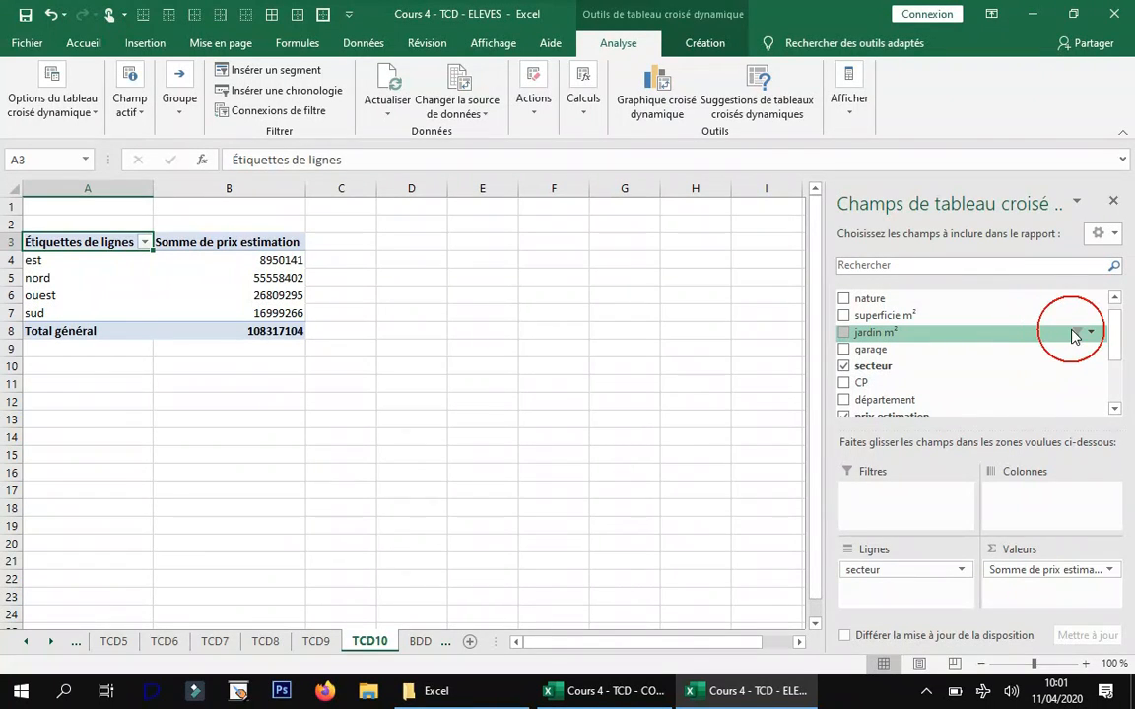
pyautogui.click(1086, 329)
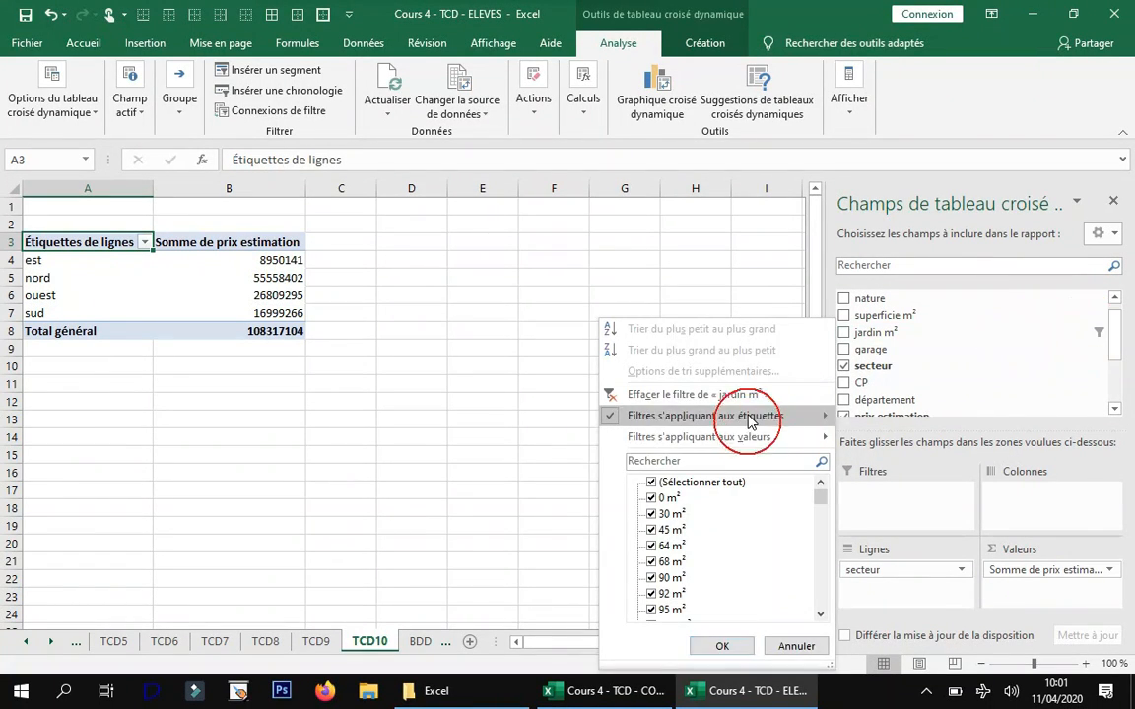
pyautogui.moveTo(729, 415)
pyautogui.click(1084, 344)
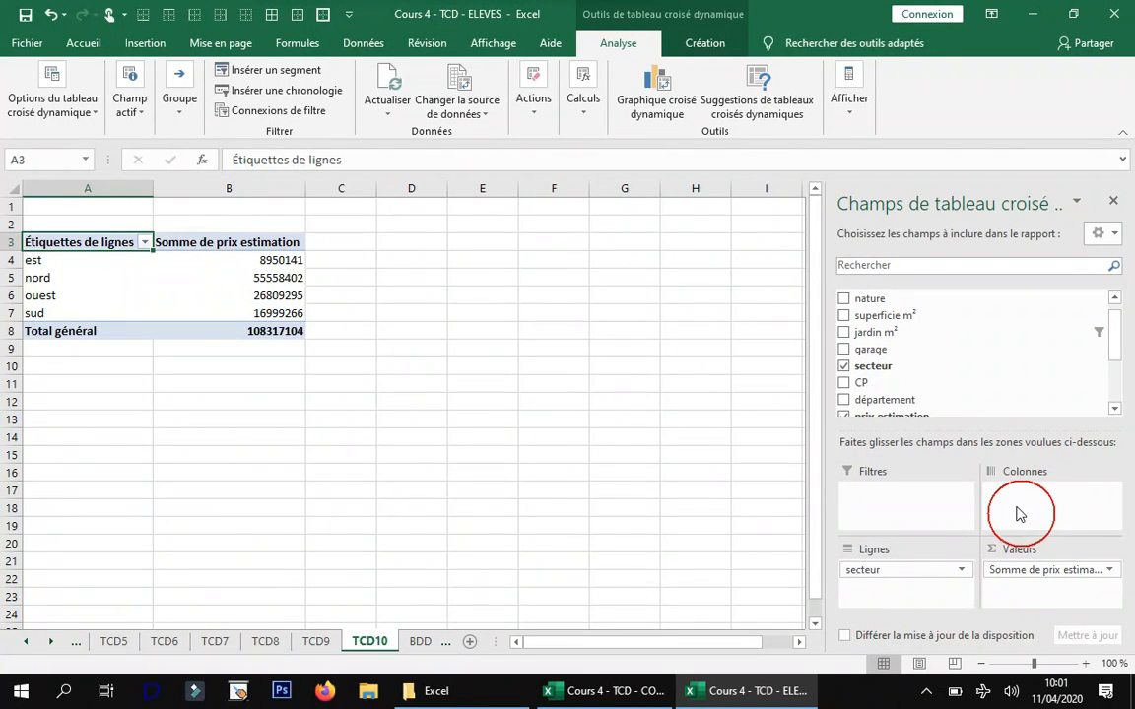
pyautogui.moveTo(1012, 340); pyautogui.dragTo(907, 588)
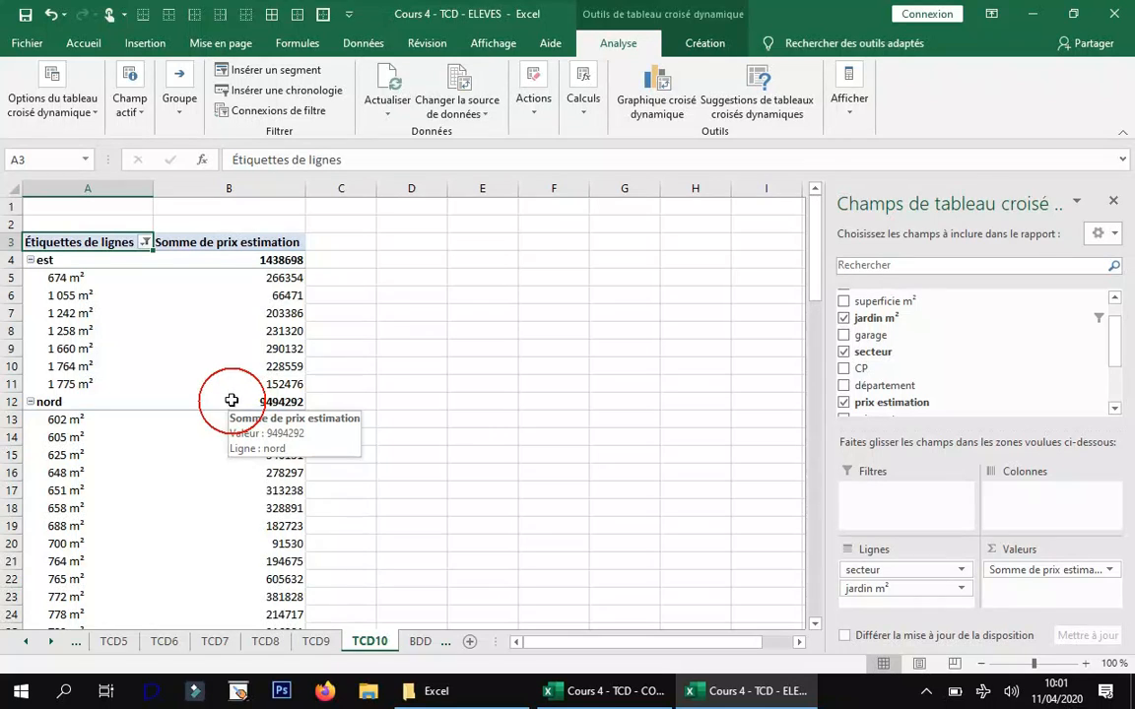
# - Collapse the est, nord, ouest and sud groups of the pivot table one by one
pyautogui.click(31, 260)
pyautogui.click(32, 278)
pyautogui.click(33, 296)
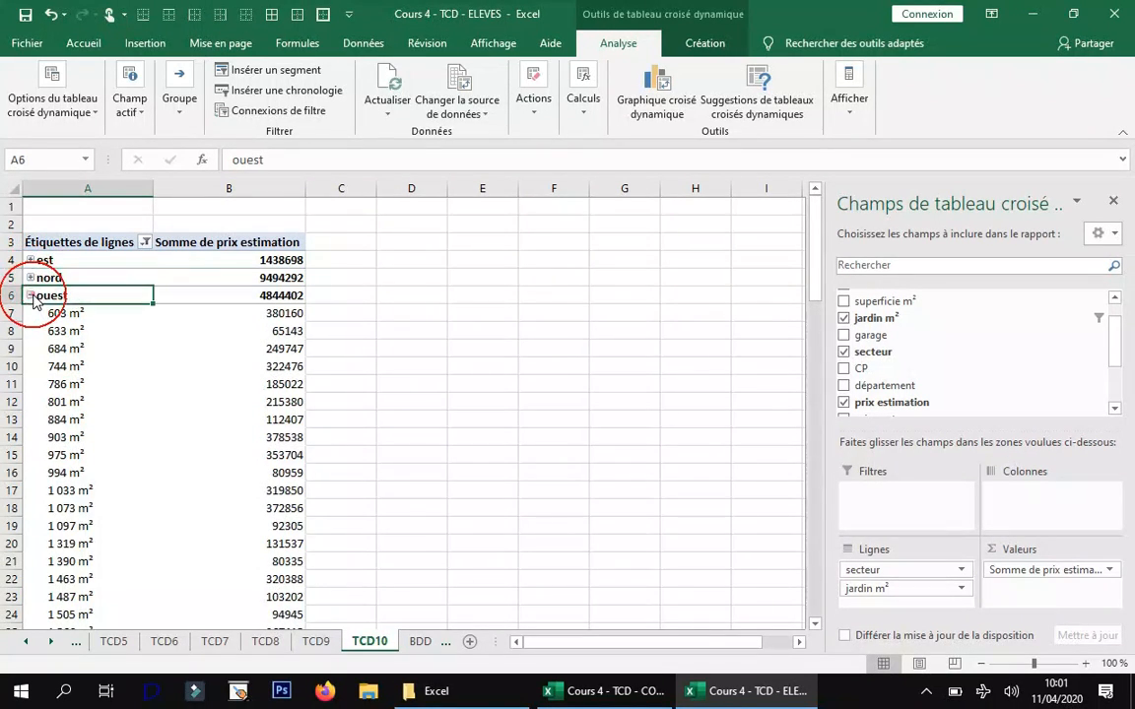
pyautogui.click(32, 296)
pyautogui.click(30, 313)
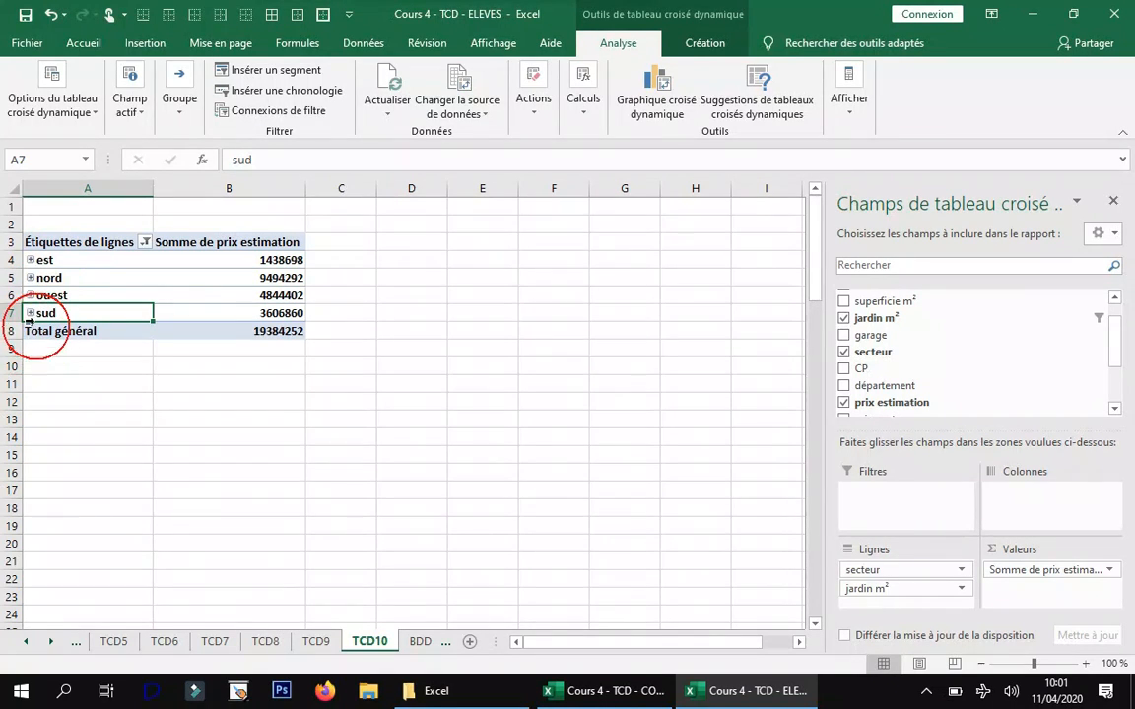
pyautogui.click(31, 313)
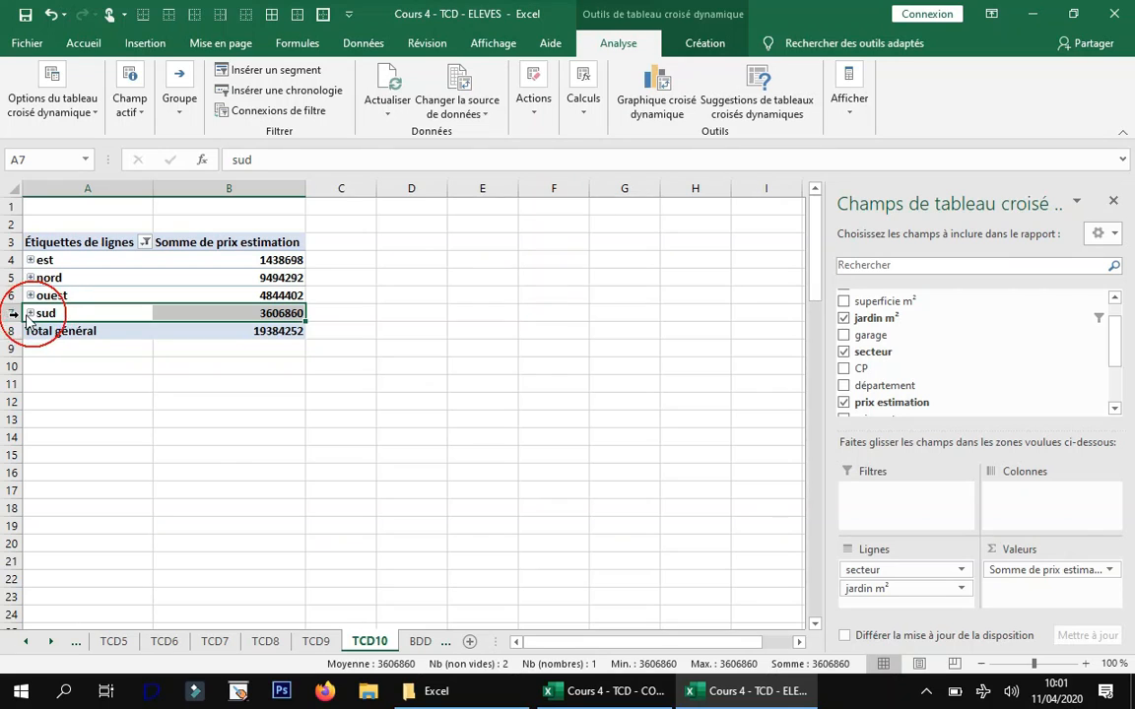
# - Expand the sud, ouest, nord and est groups again to show their garden sizes
pyautogui.click(30, 314)
pyautogui.click(30, 295)
pyautogui.click(30, 278)
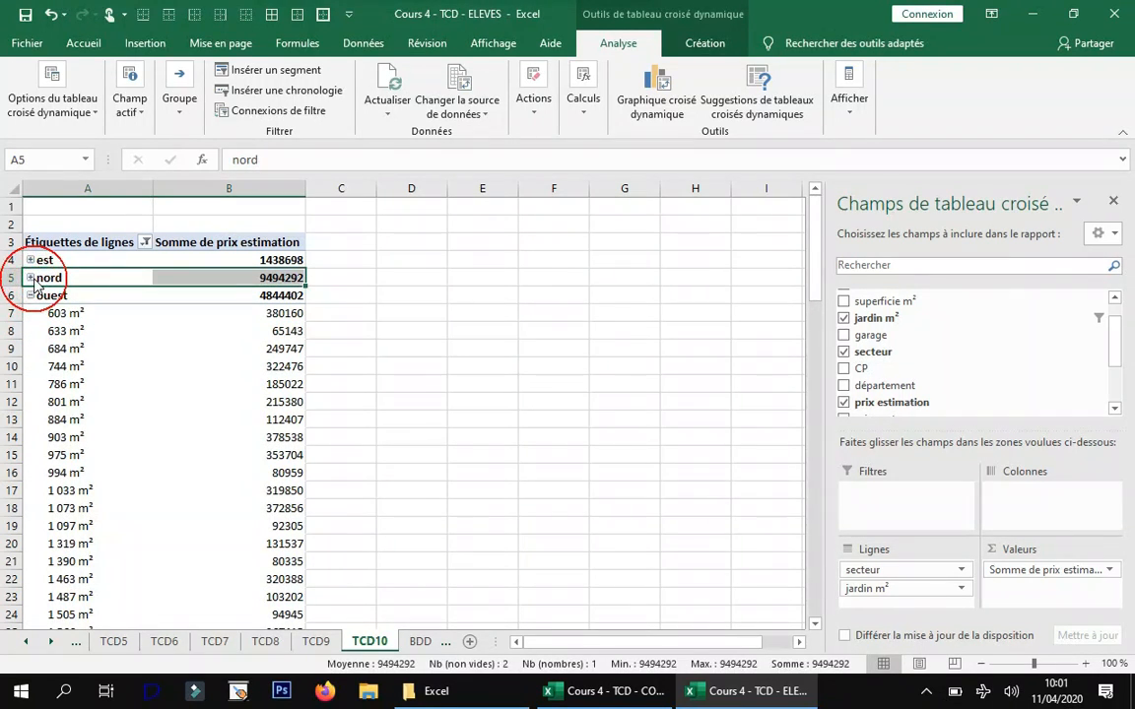
pyautogui.click(31, 278)
pyautogui.click(31, 261)
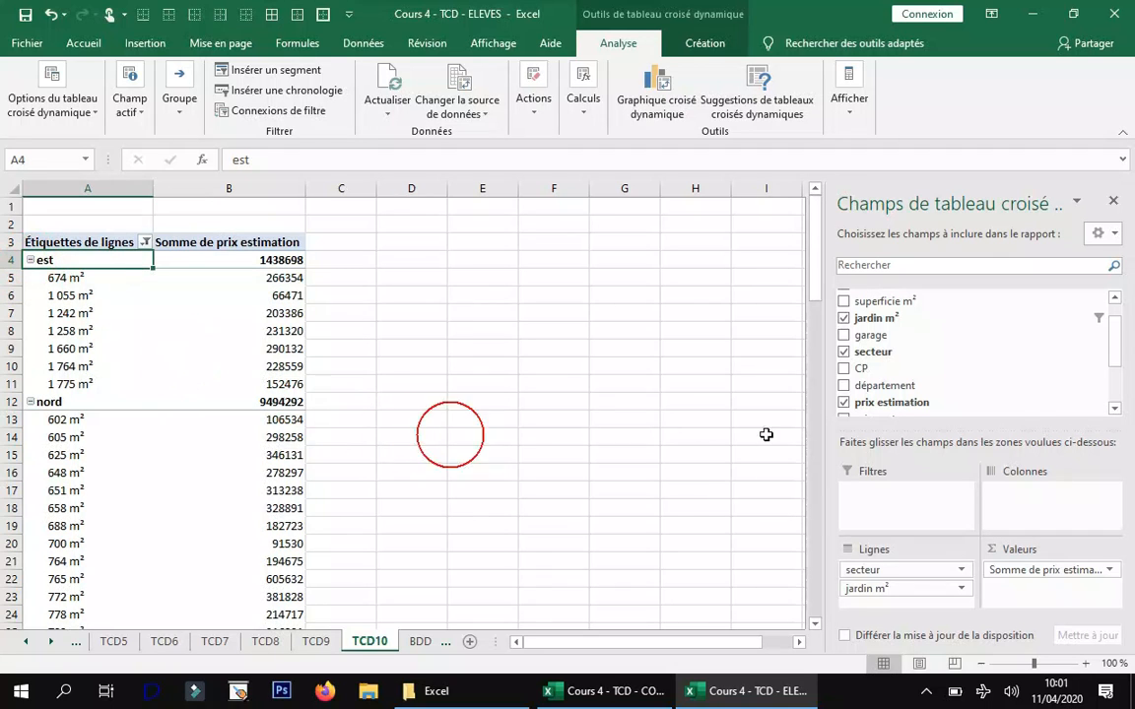
# - Collapse the entire secteur field at once so only the totals per secteur are listed
pyautogui.rightClick(77, 261)
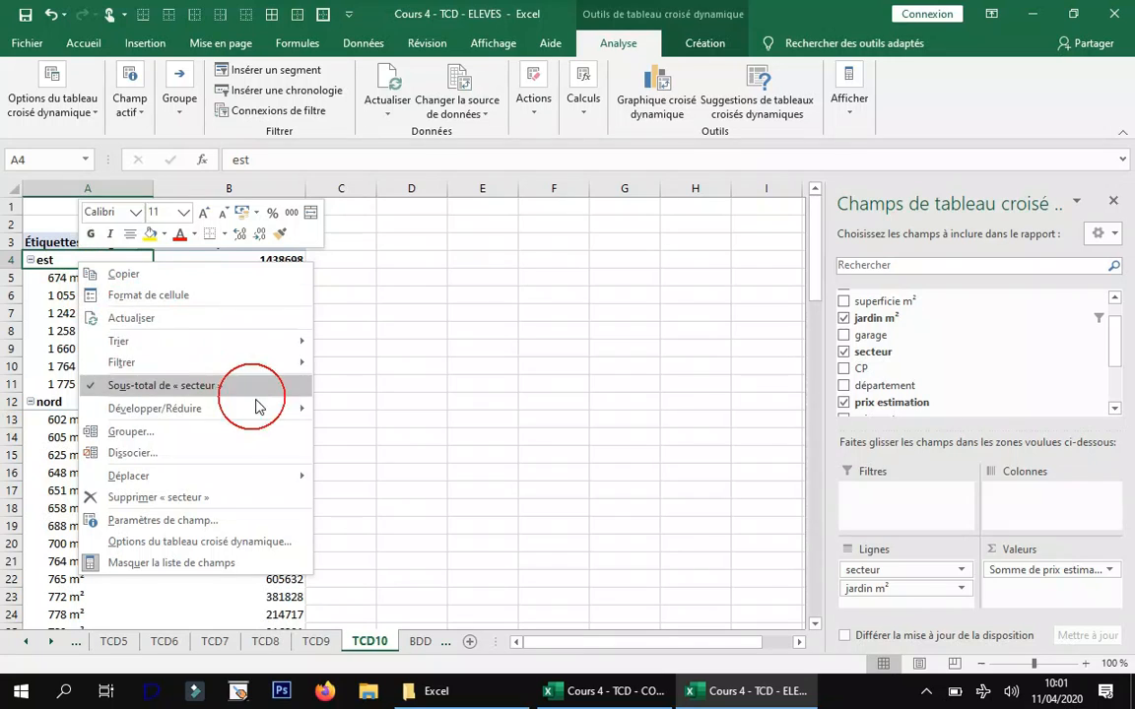
pyautogui.moveTo(261, 411)
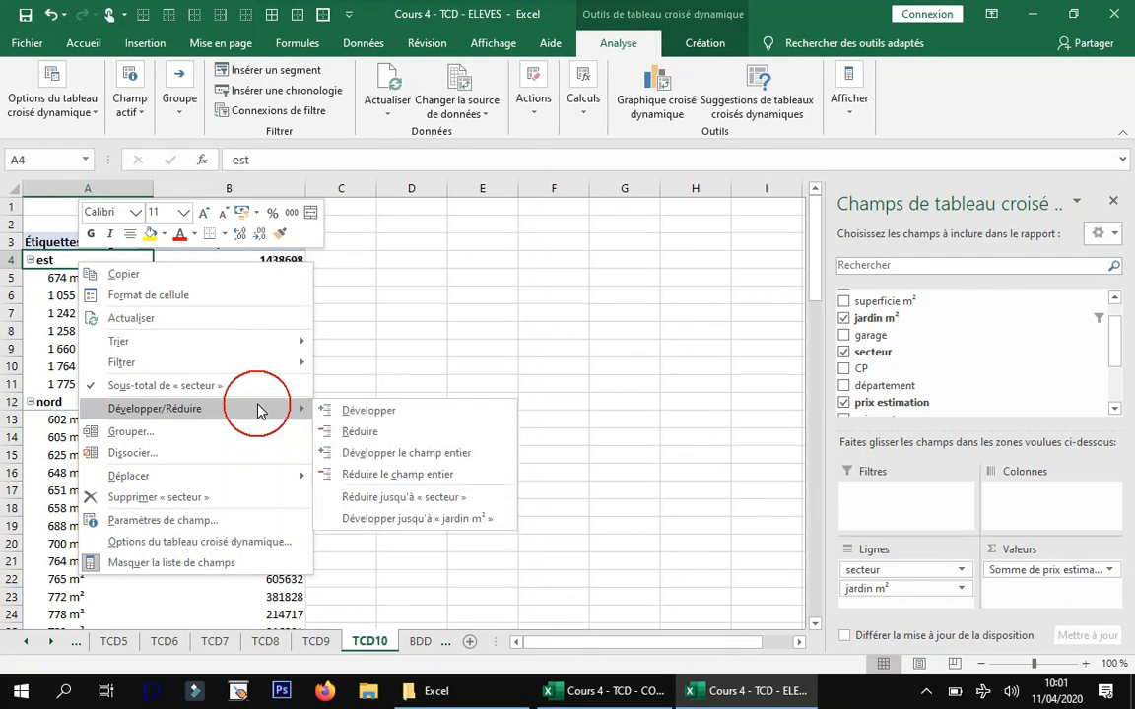
pyautogui.click(418, 476)
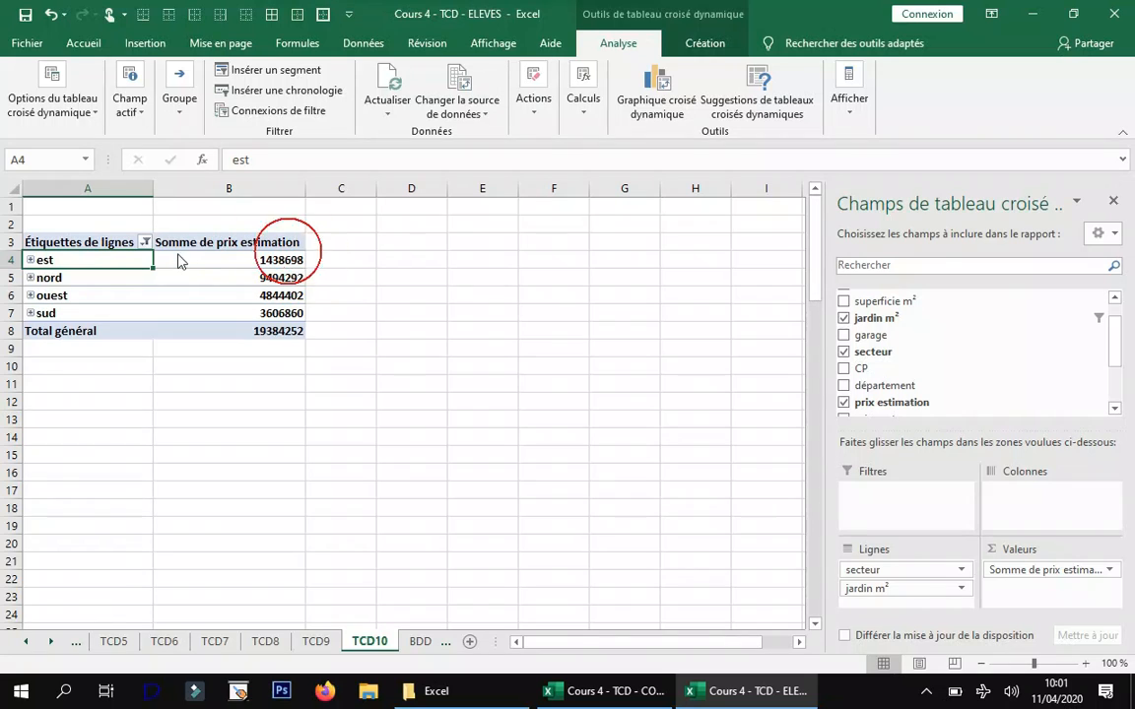
pyautogui.moveTo(146, 249)
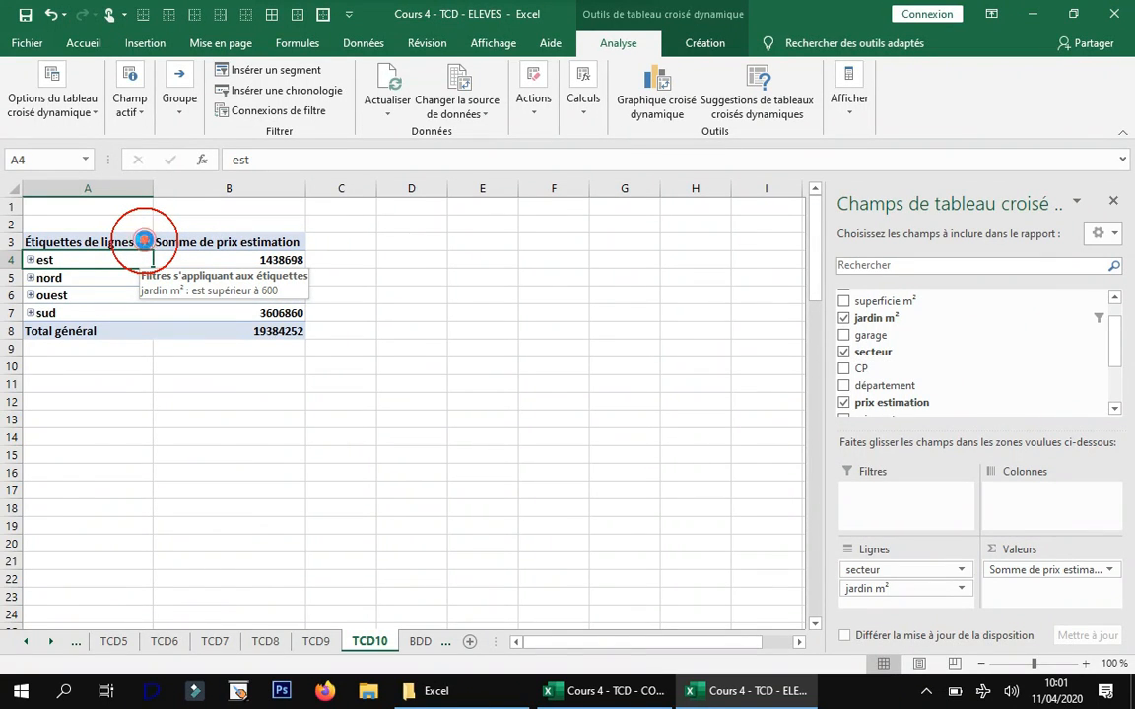
pyautogui.click(143, 241)
pyautogui.click(443, 309)
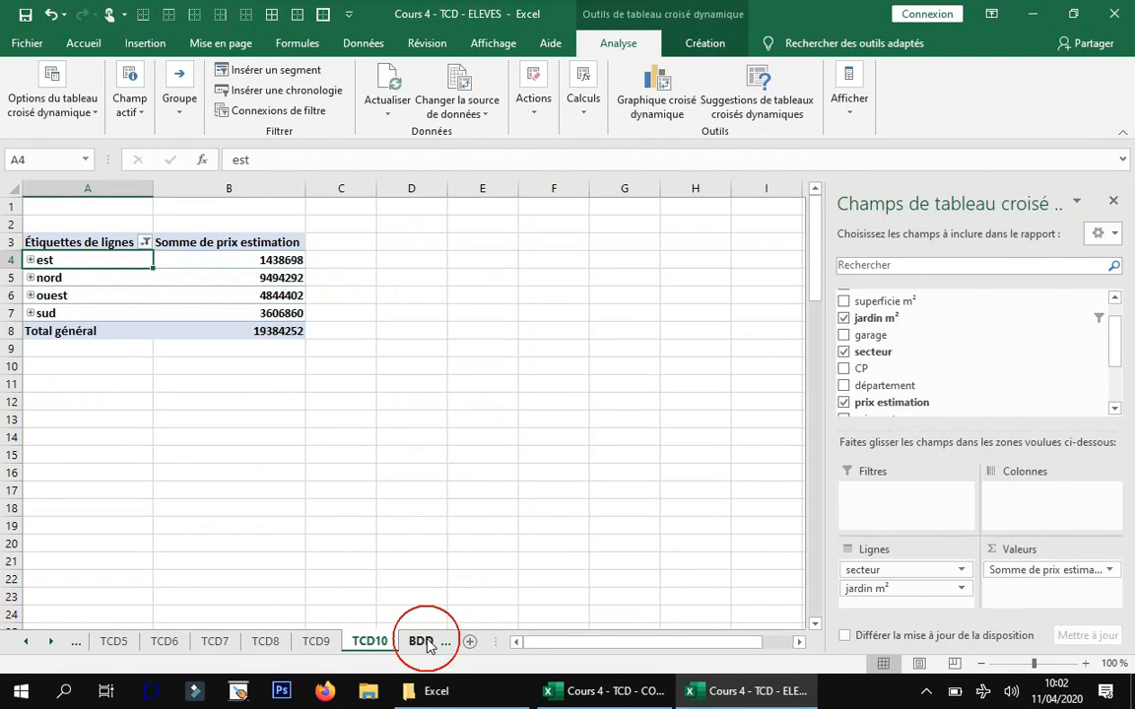
pyautogui.rightClick(76, 252)
pyautogui.moveTo(300, 411)
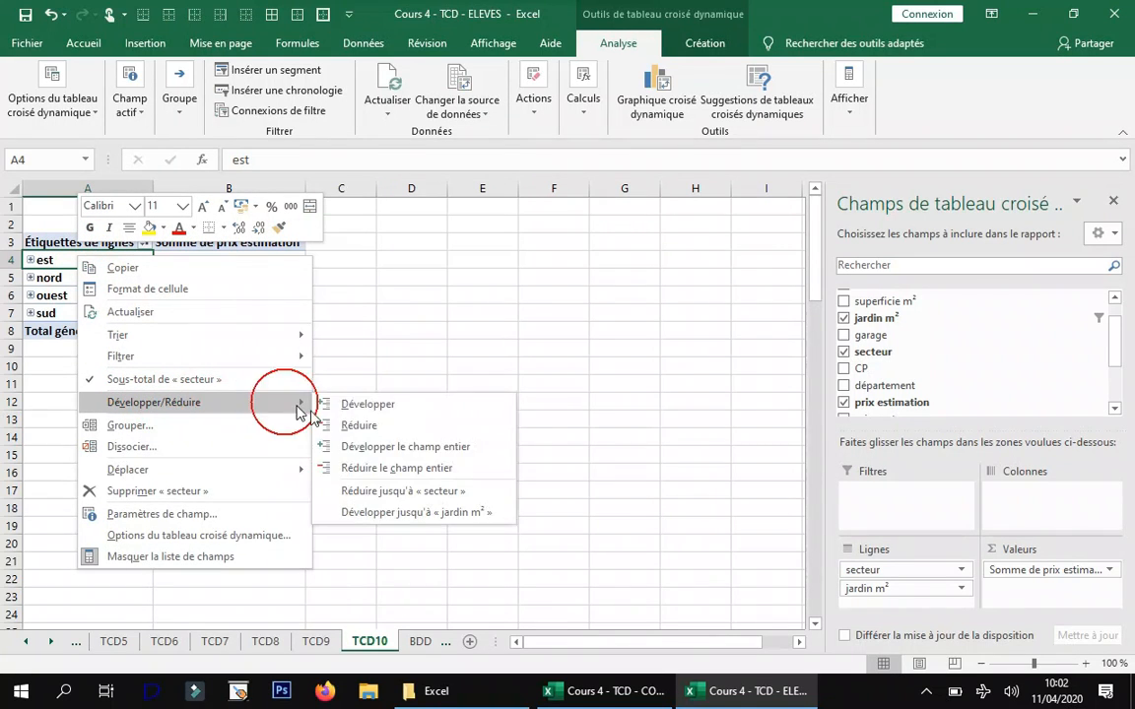
pyautogui.click(605, 333)
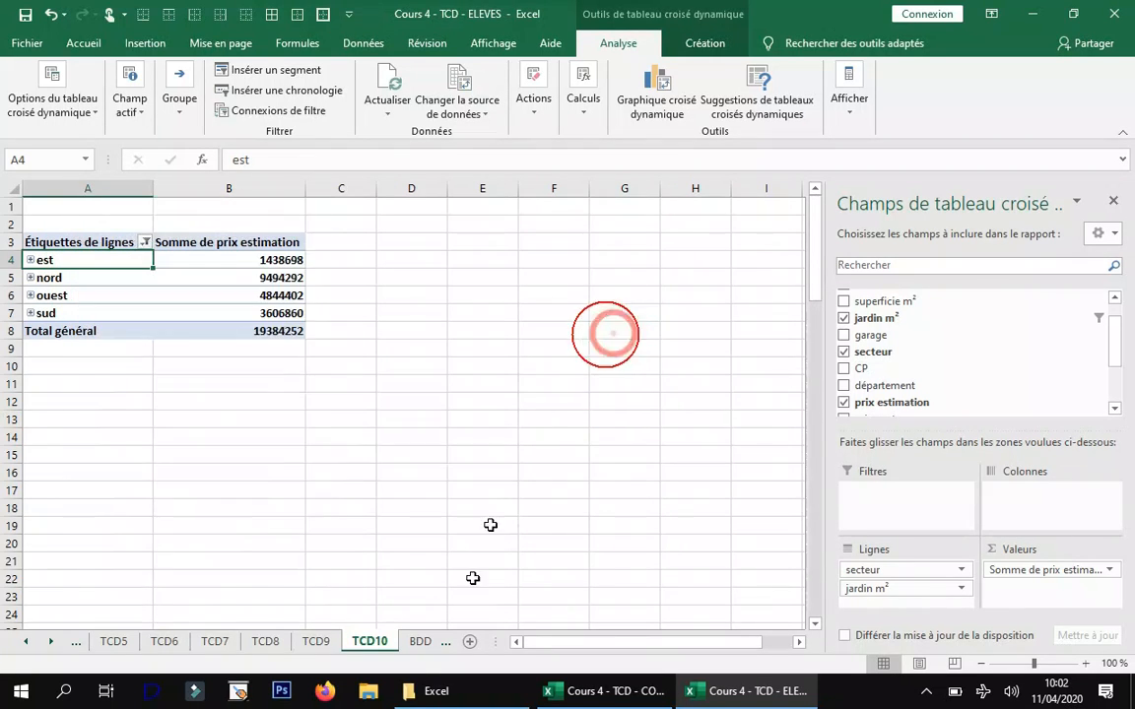
# - Consult the TCD11 instruction in the BDD sheet's text box
pyautogui.click(433, 643)
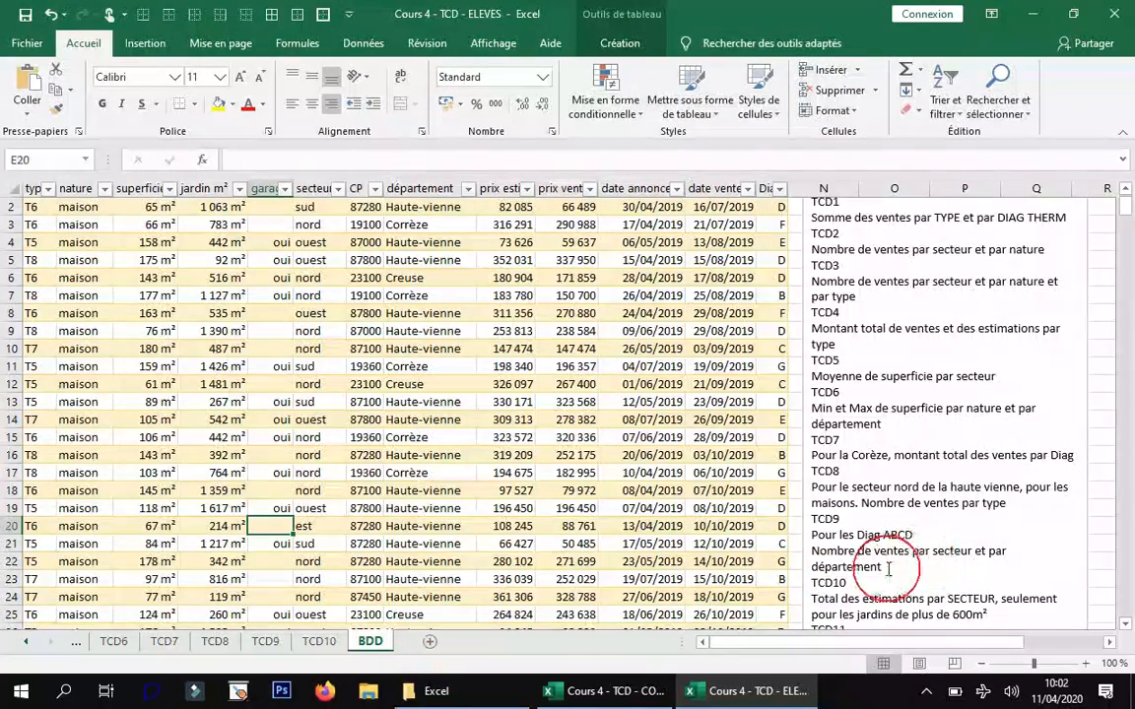
pyautogui.scroll(-1, 889, 570)
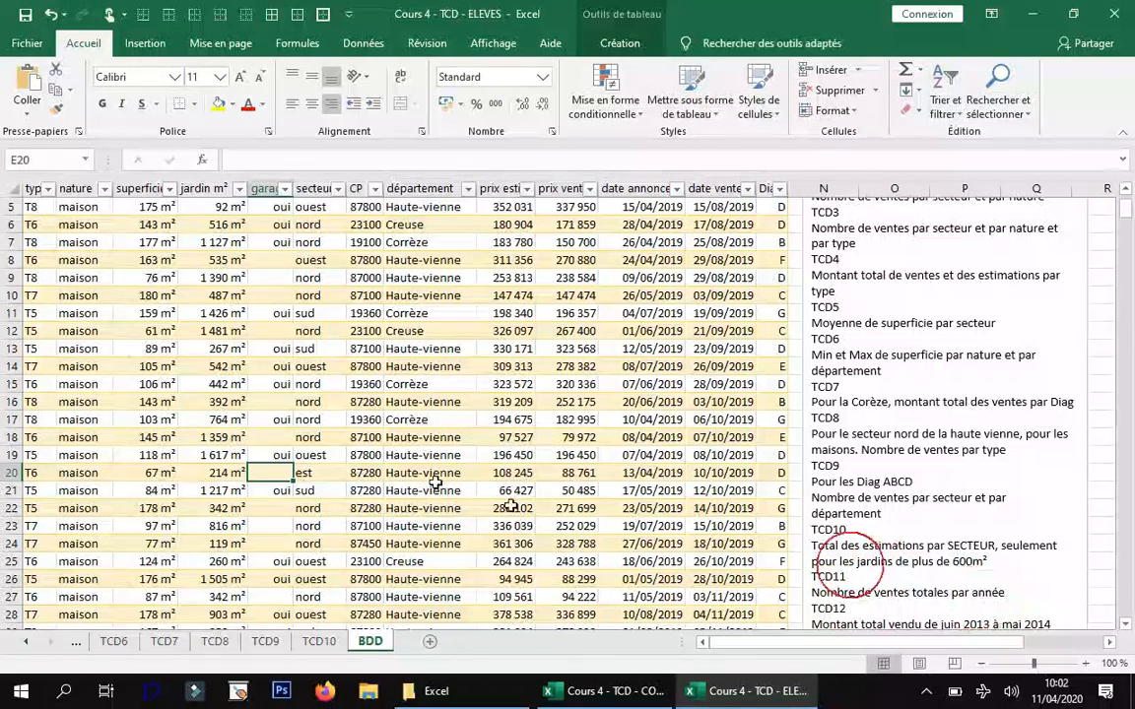
# - Create a pivot table on a new worksheet from the TAB_Immo table
pyautogui.click(145, 46)
pyautogui.click(44, 94)
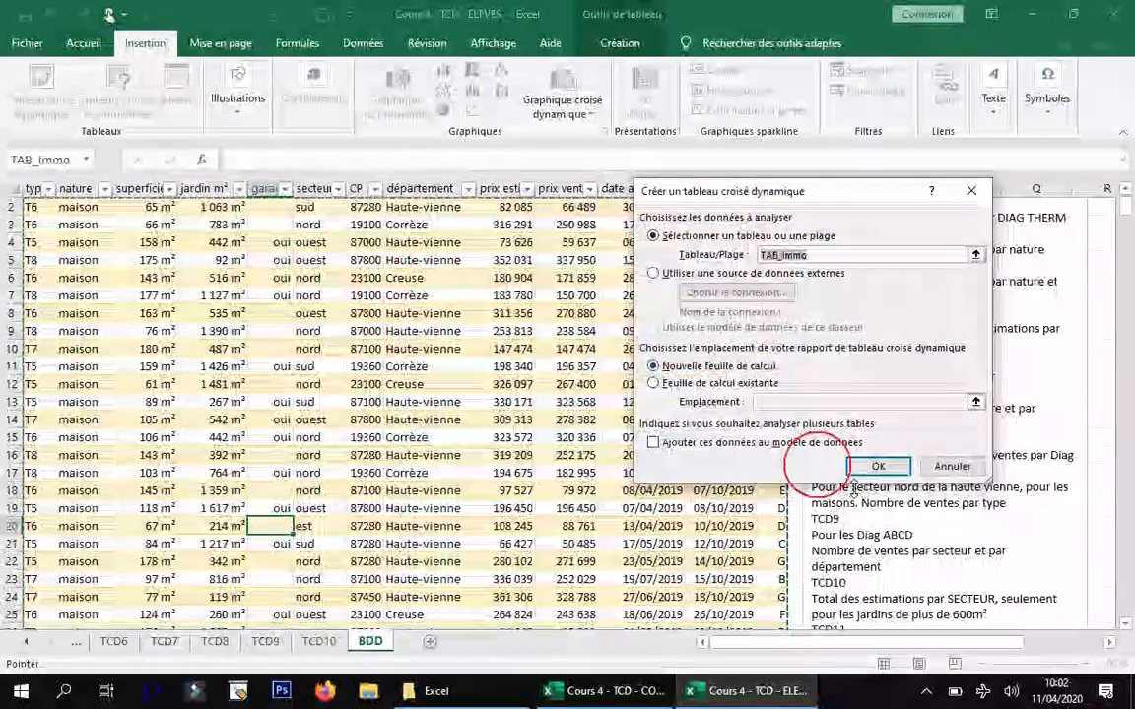
pyautogui.click(876, 467)
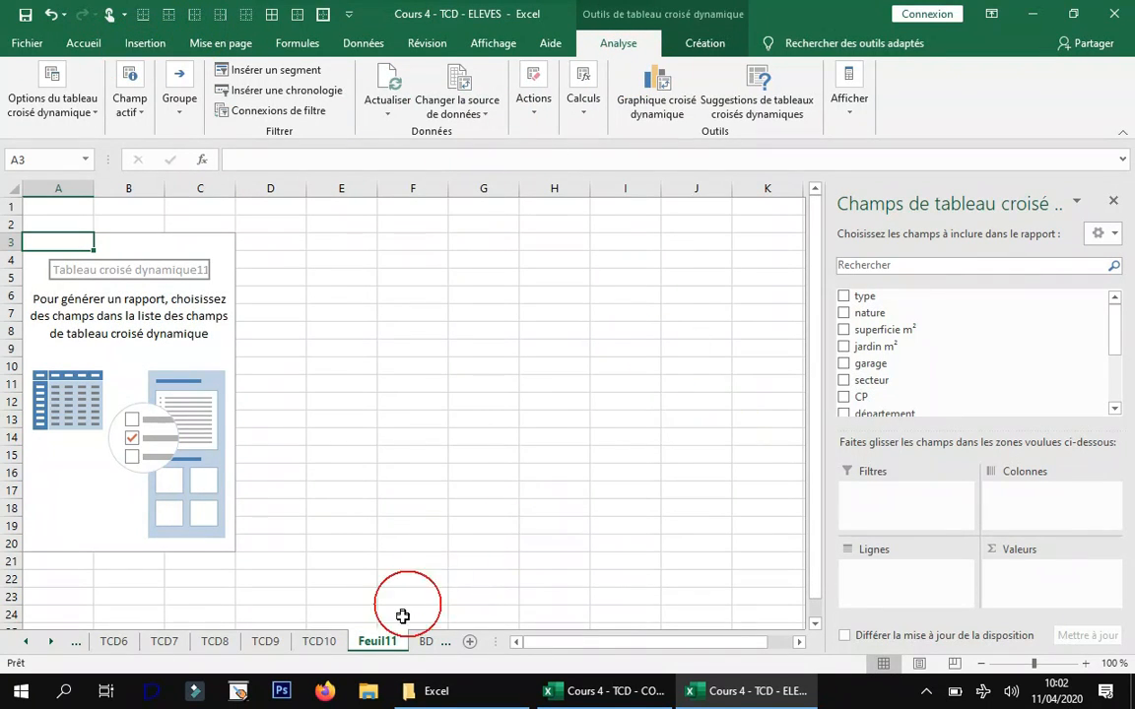
# - Rename the new pivot table worksheet as TCD11
pyautogui.rightClick(387, 648)
pyautogui.click(438, 475)
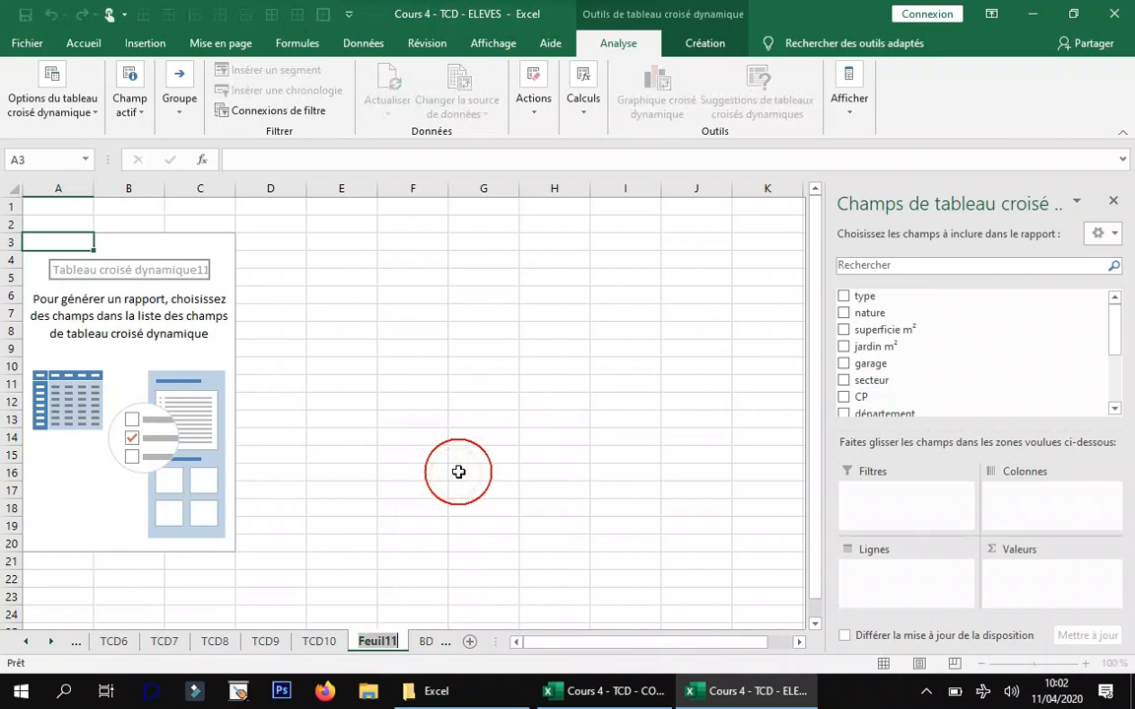
pyautogui.write('TCD11')
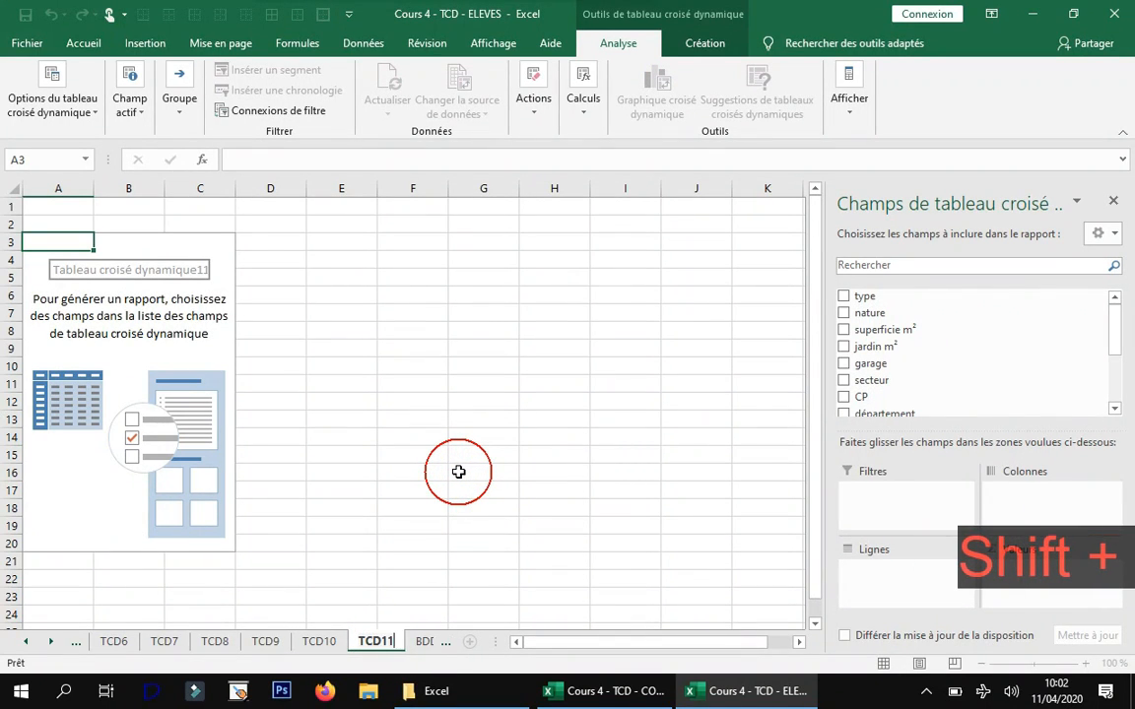
pyautogui.press('Return')
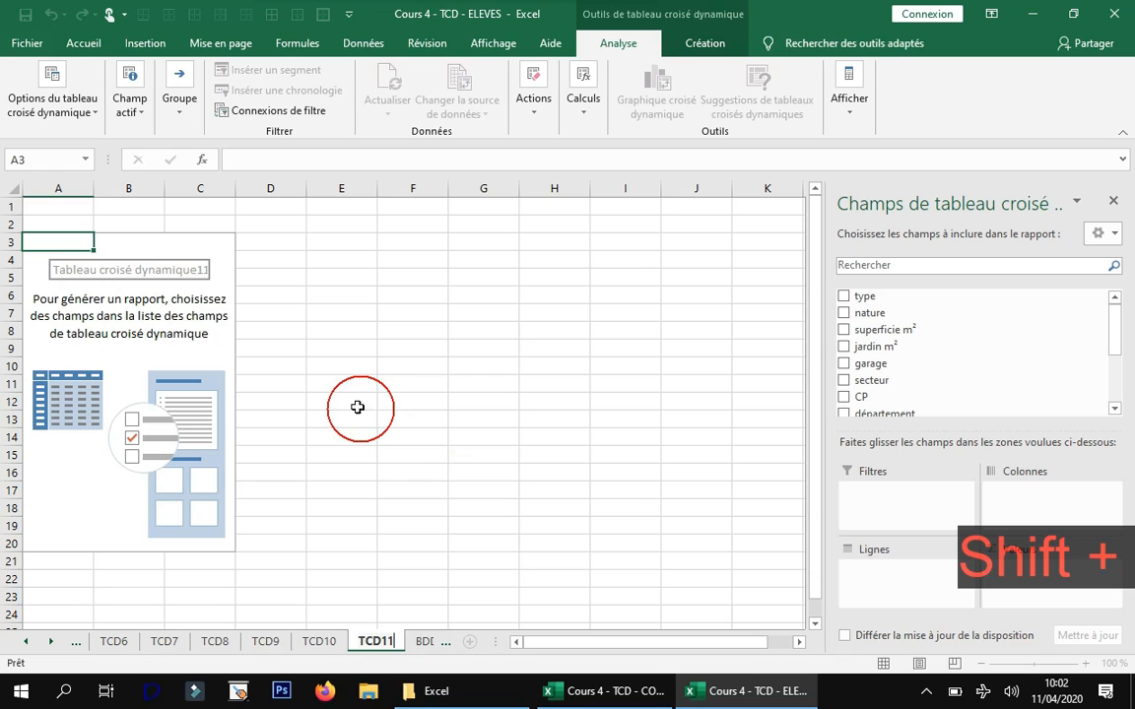
# - Add the département field to the pivot table's values, summarized by count (Nombre)
pyautogui.click(200, 298)
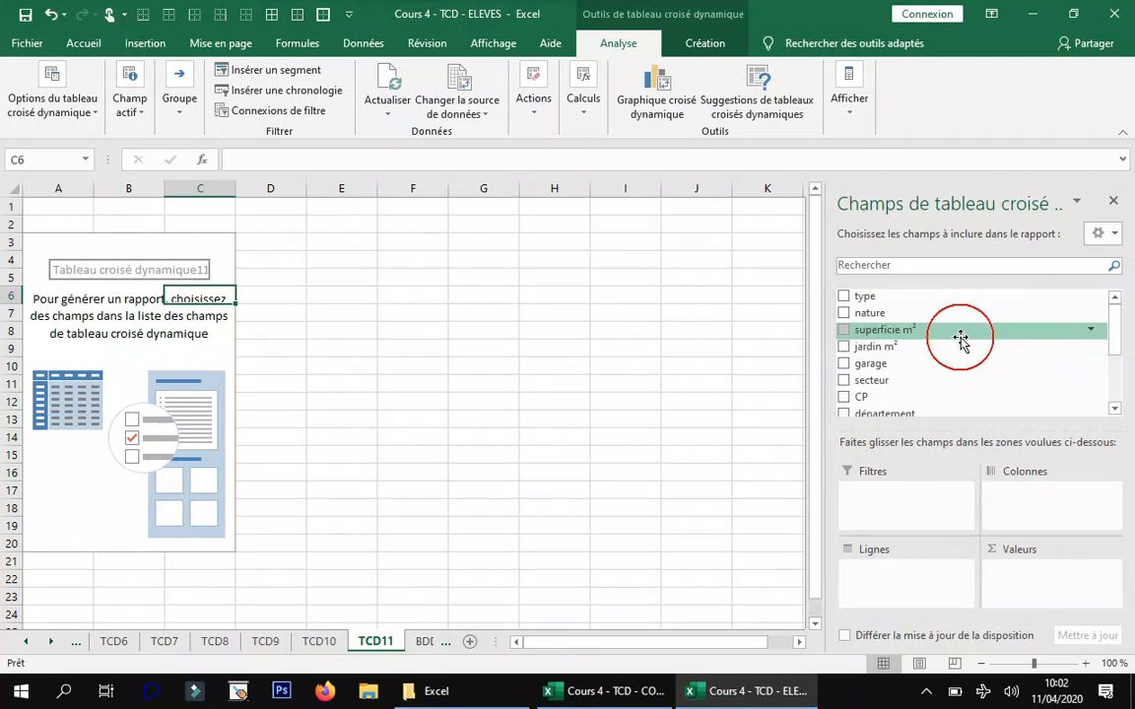
pyautogui.scroll(-2, 970, 369)
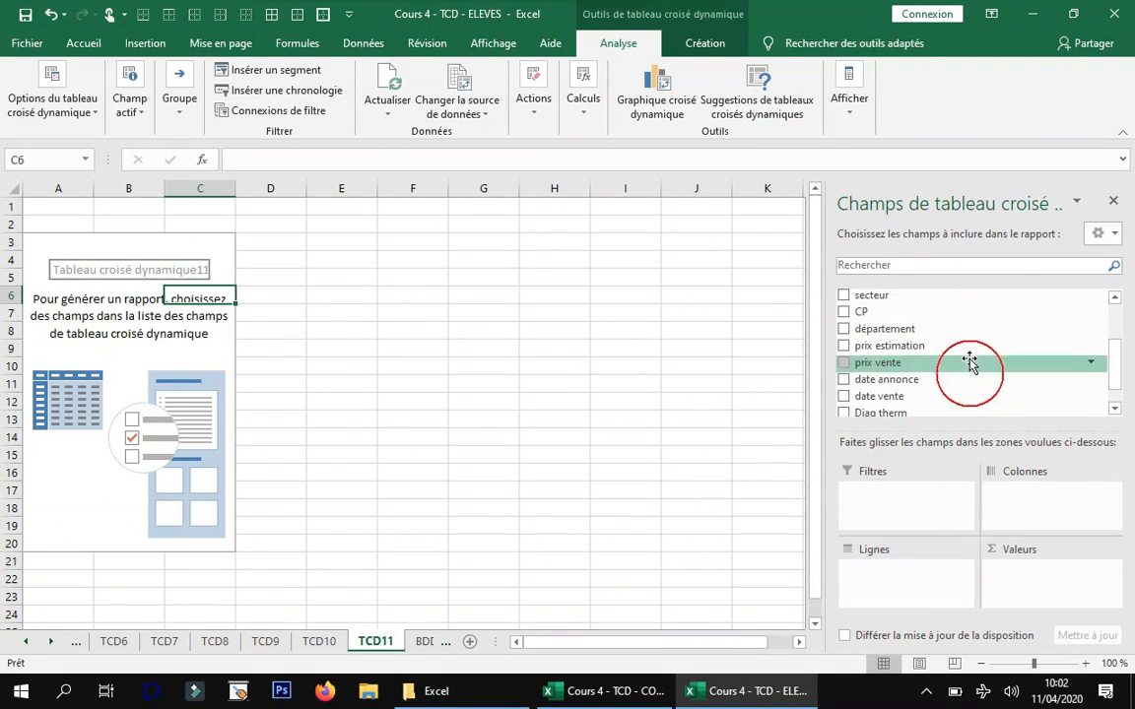
pyautogui.scroll(1, 937, 334)
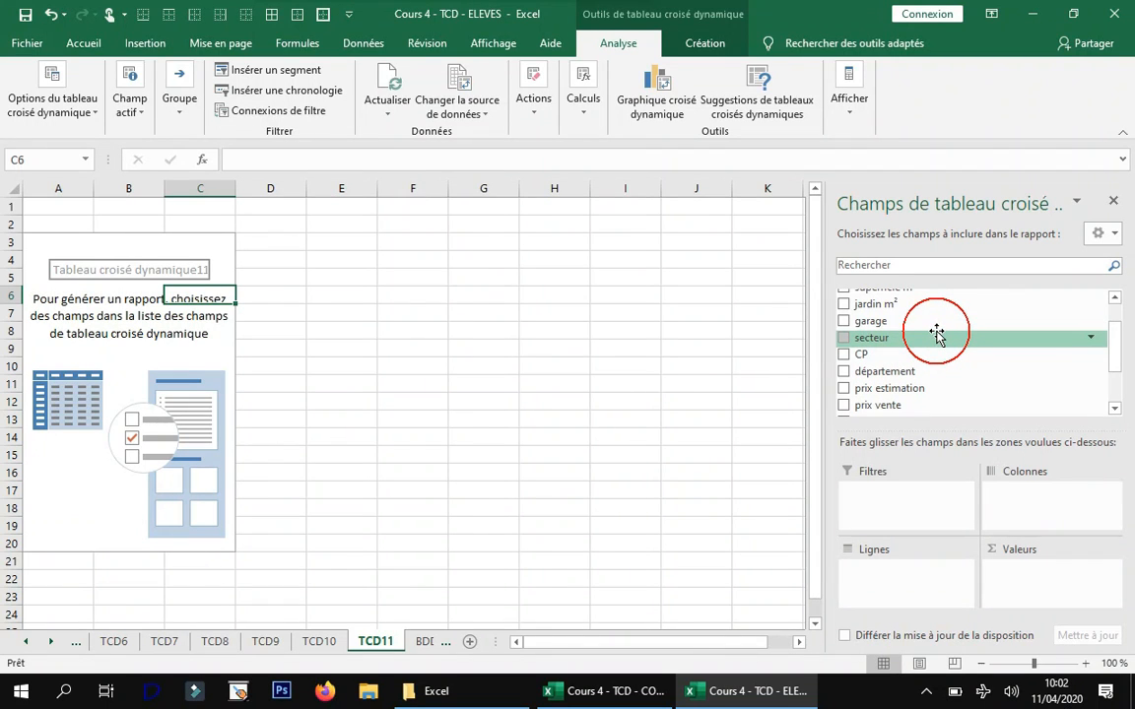
pyautogui.moveTo(919, 371); pyautogui.dragTo(1116, 579)
pyautogui.click(1113, 575)
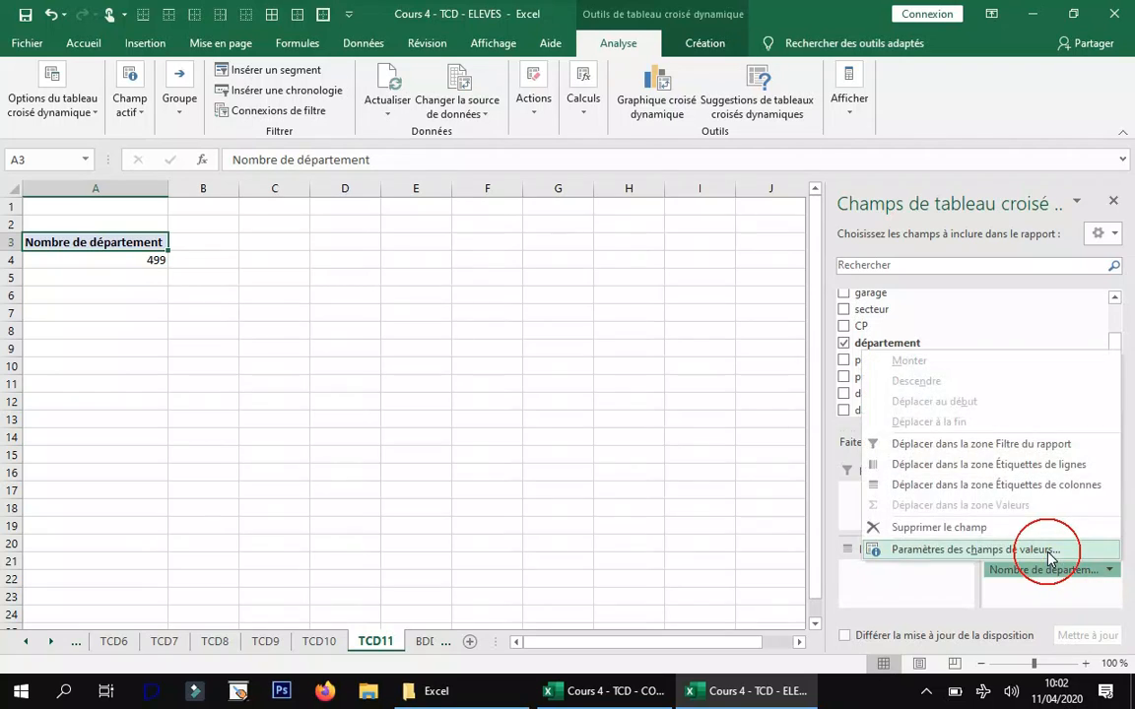
pyautogui.click(1048, 552)
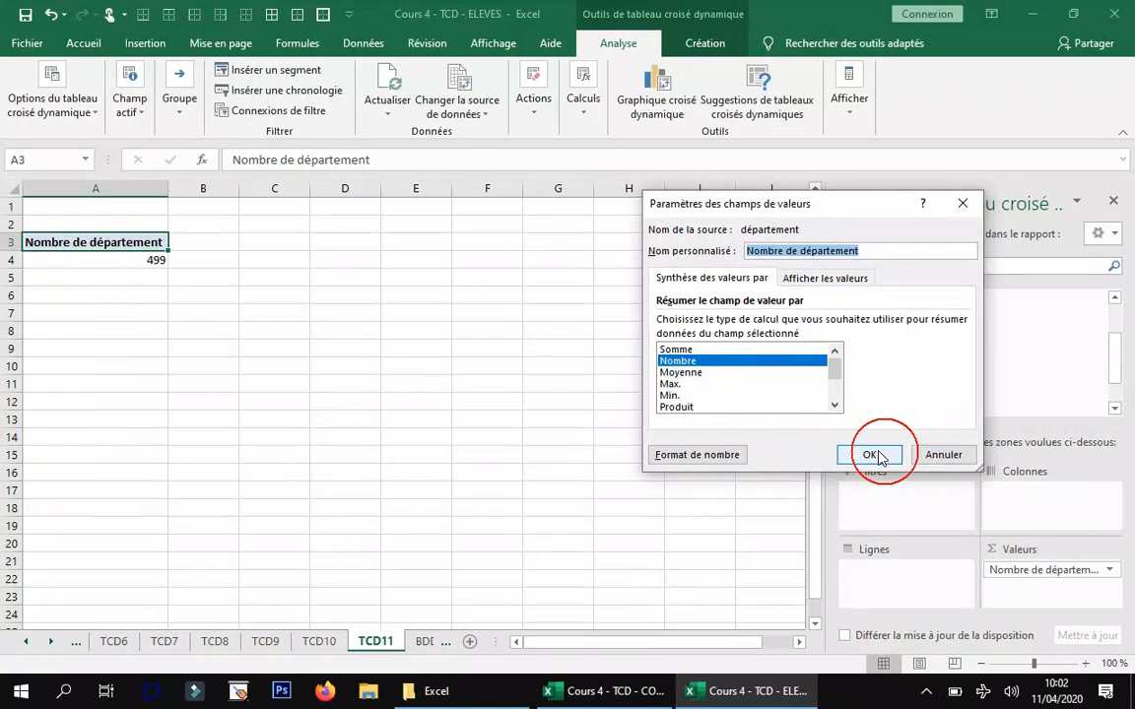
pyautogui.click(870, 455)
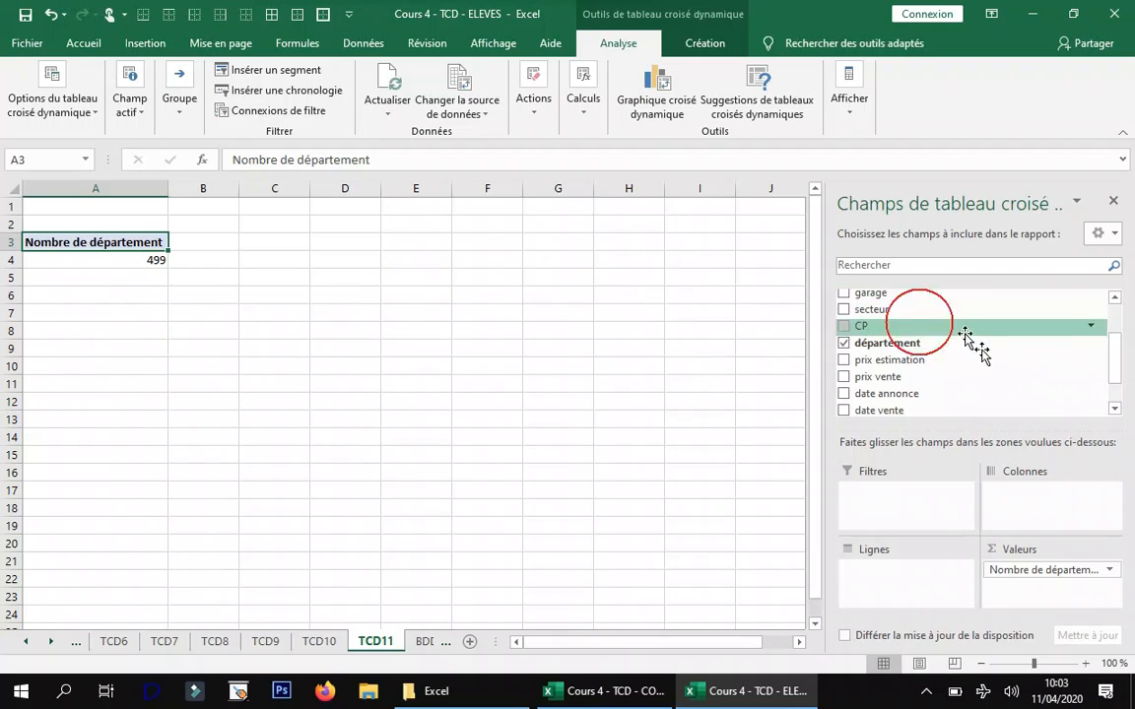
# - Add the date vente field to the pivot table's rows
pyautogui.scroll(-2, 1122, 367)
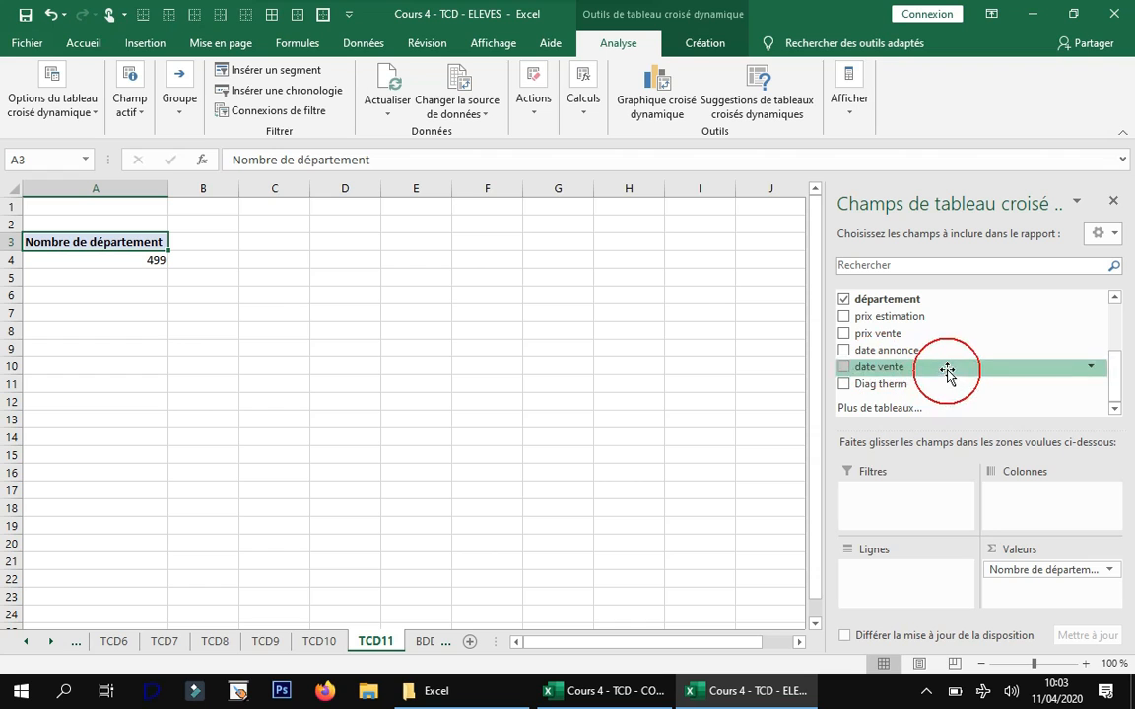
pyautogui.moveTo(950, 370); pyautogui.dragTo(937, 569)
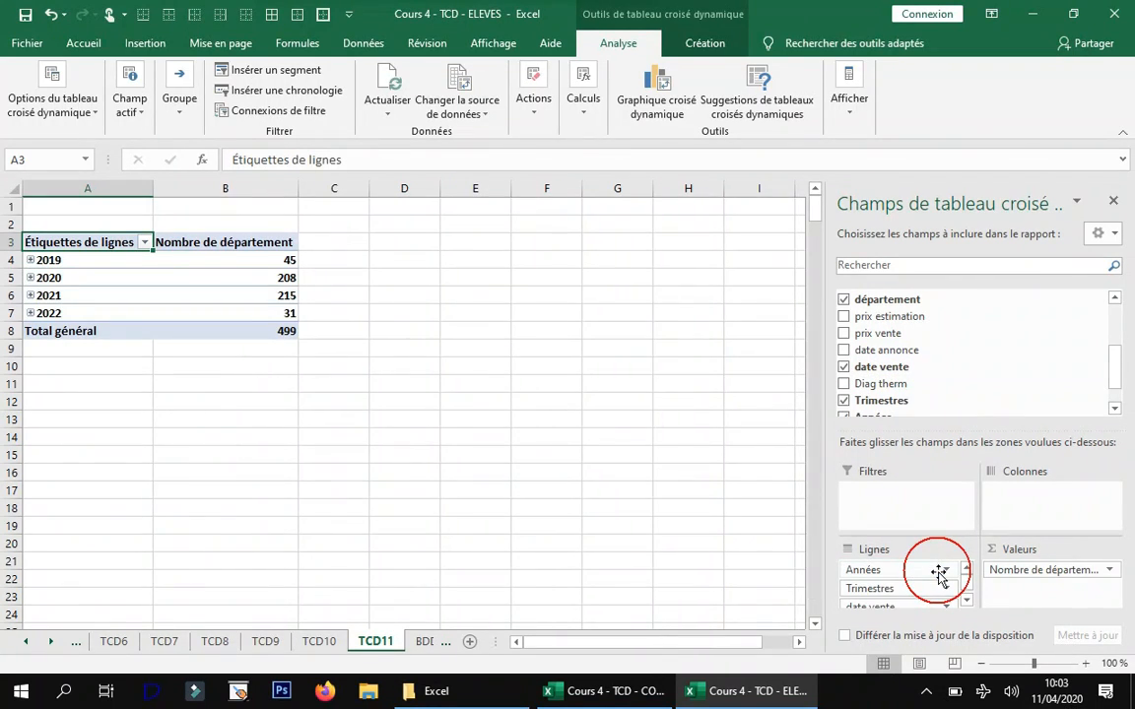
pyautogui.scroll(-1, 1059, 324)
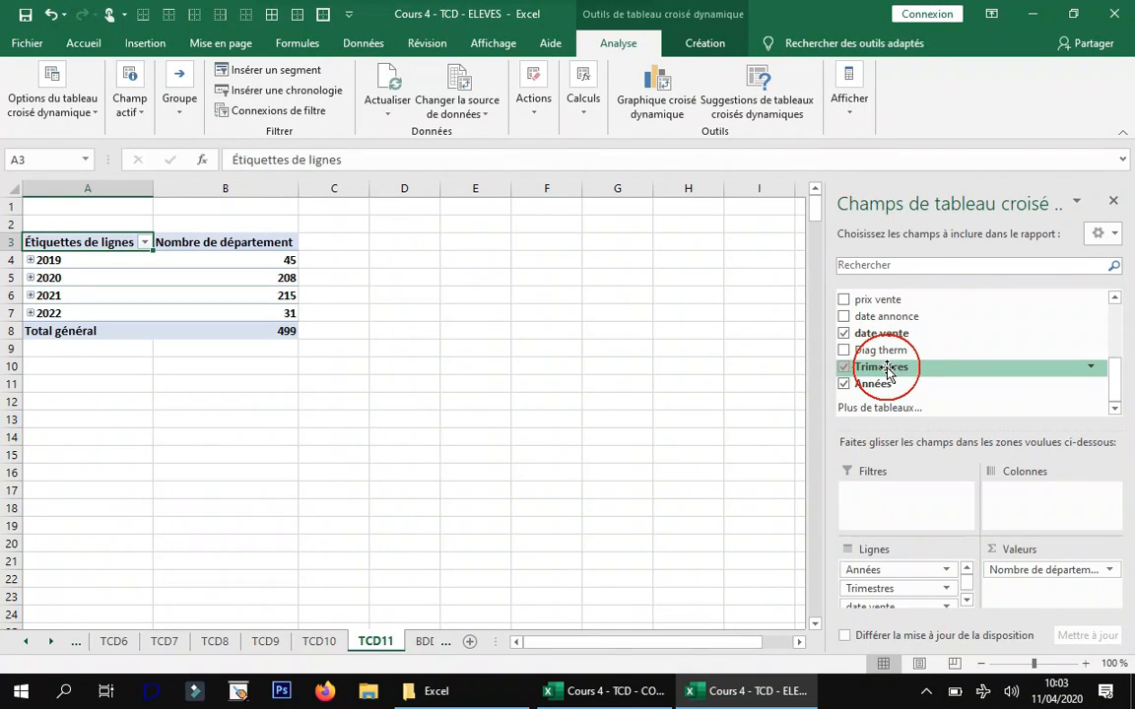
# - Expand the 2019 row and its Trimestre3 entry to examine the date levels, and collapse both again
pyautogui.click(31, 260)
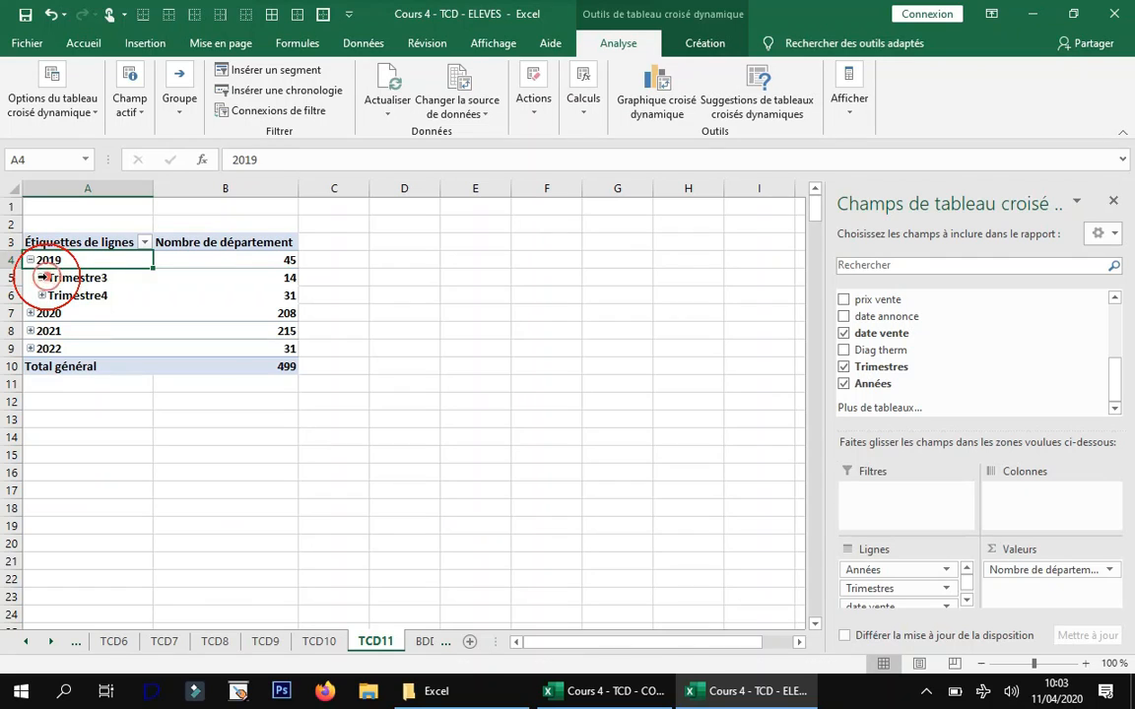
pyautogui.click(42, 277)
pyautogui.click(41, 278)
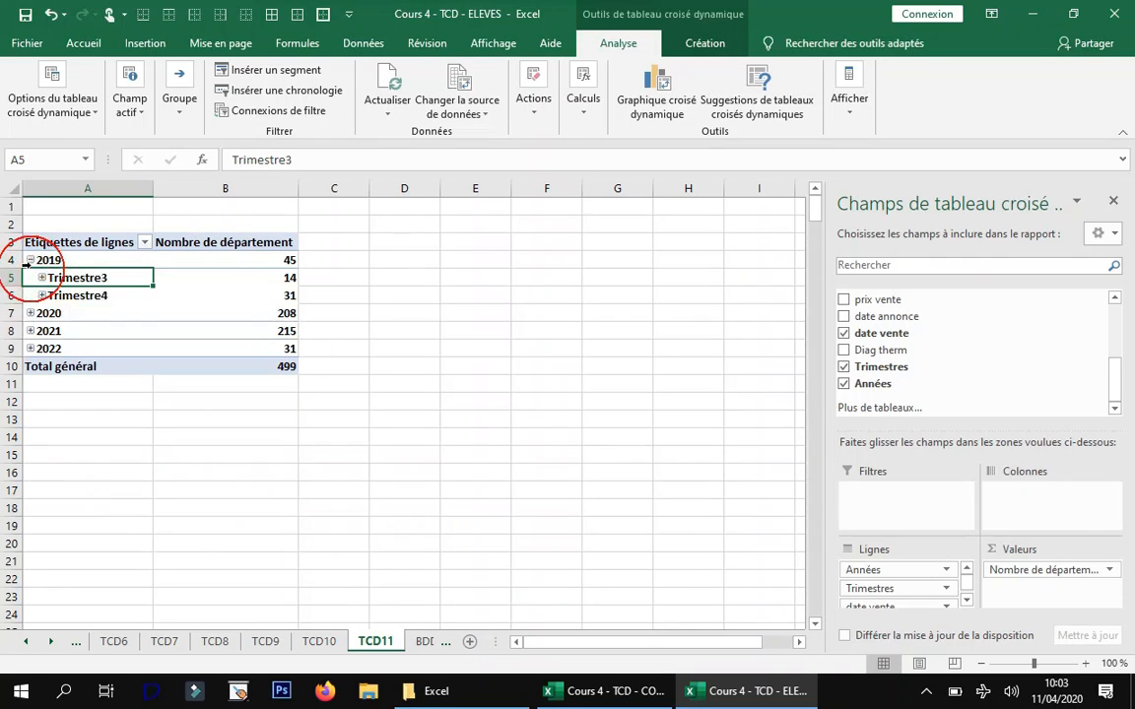
pyautogui.click(30, 260)
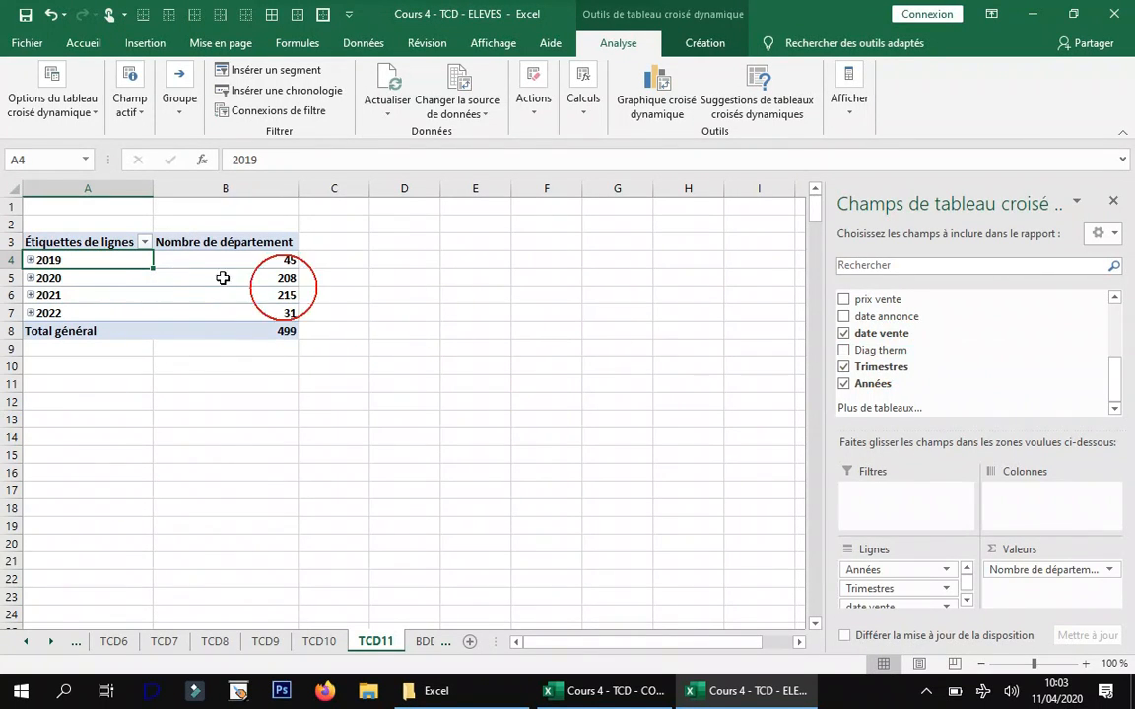
# - Change the sale date grouping to years only by removing Mois and Trimestres
pyautogui.rightClick(72, 263)
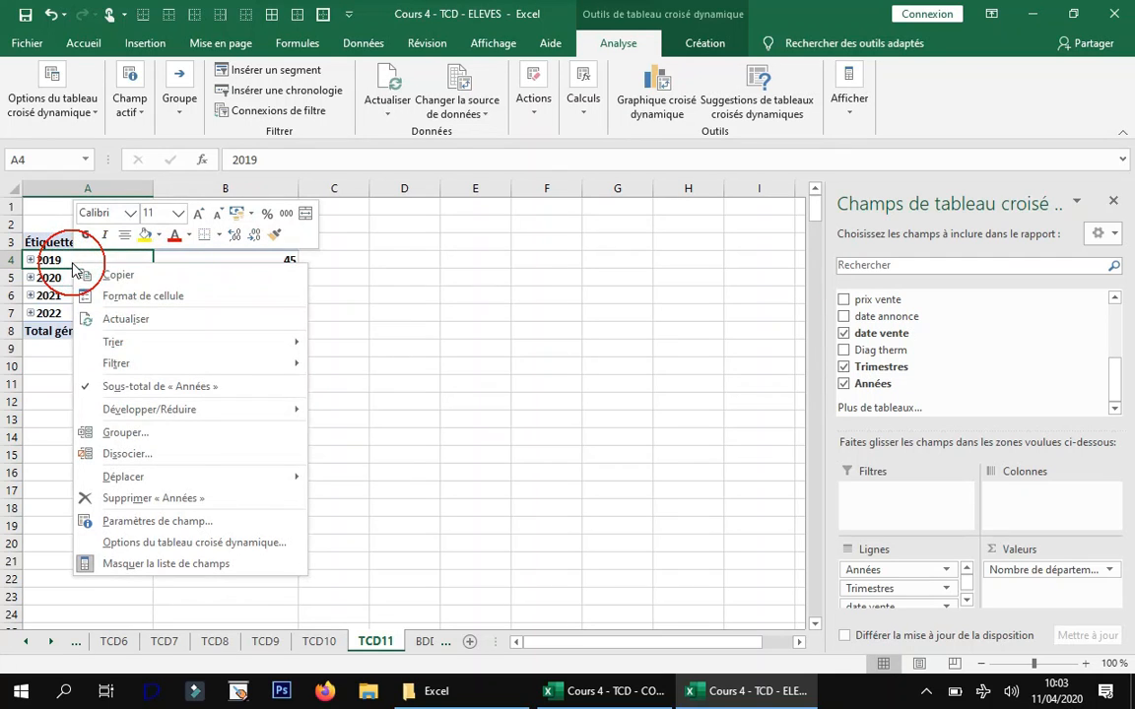
pyautogui.click(202, 445)
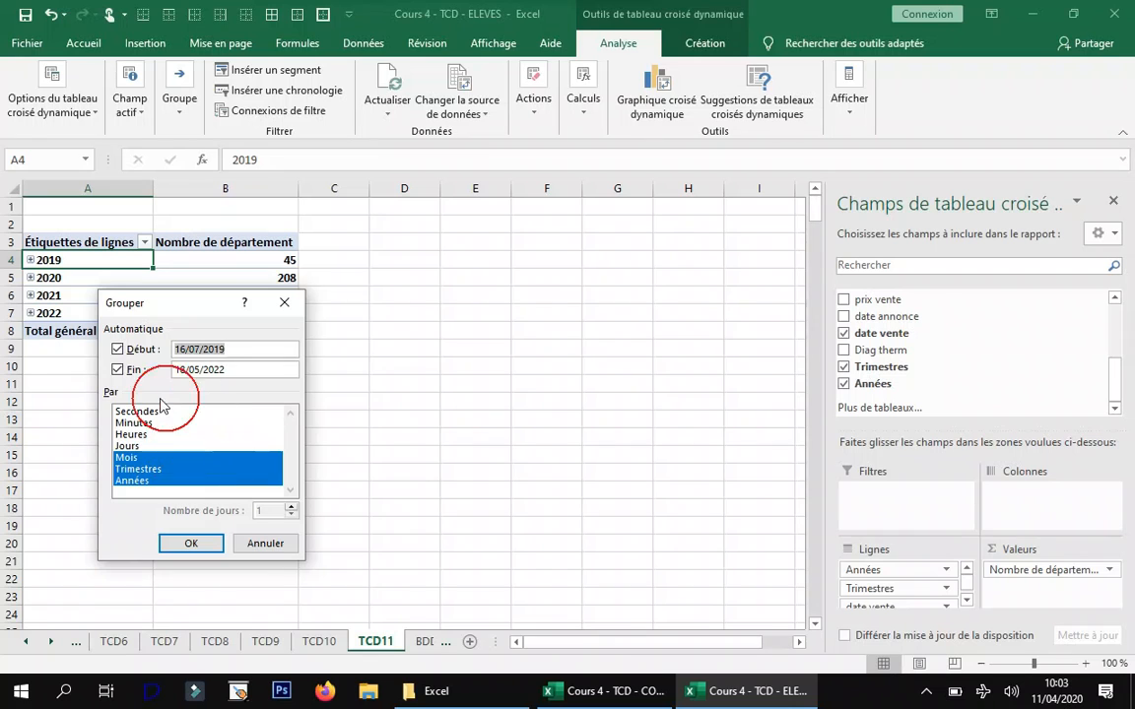
pyautogui.click(137, 470)
pyautogui.click(139, 459)
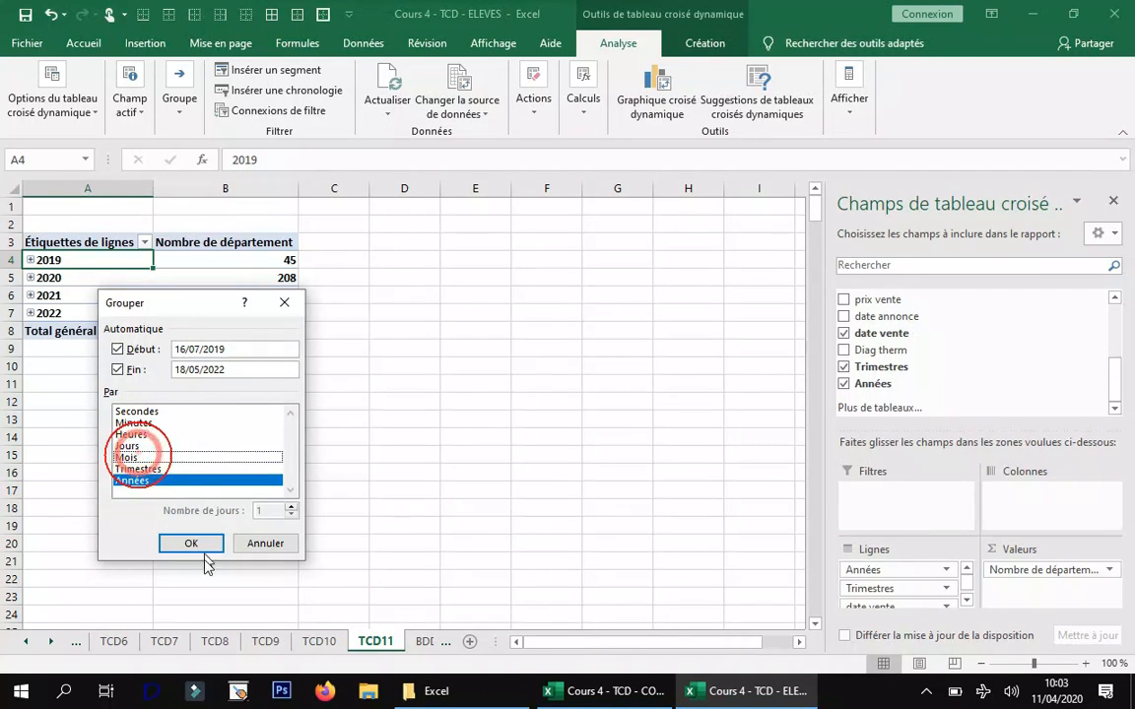
pyautogui.click(177, 547)
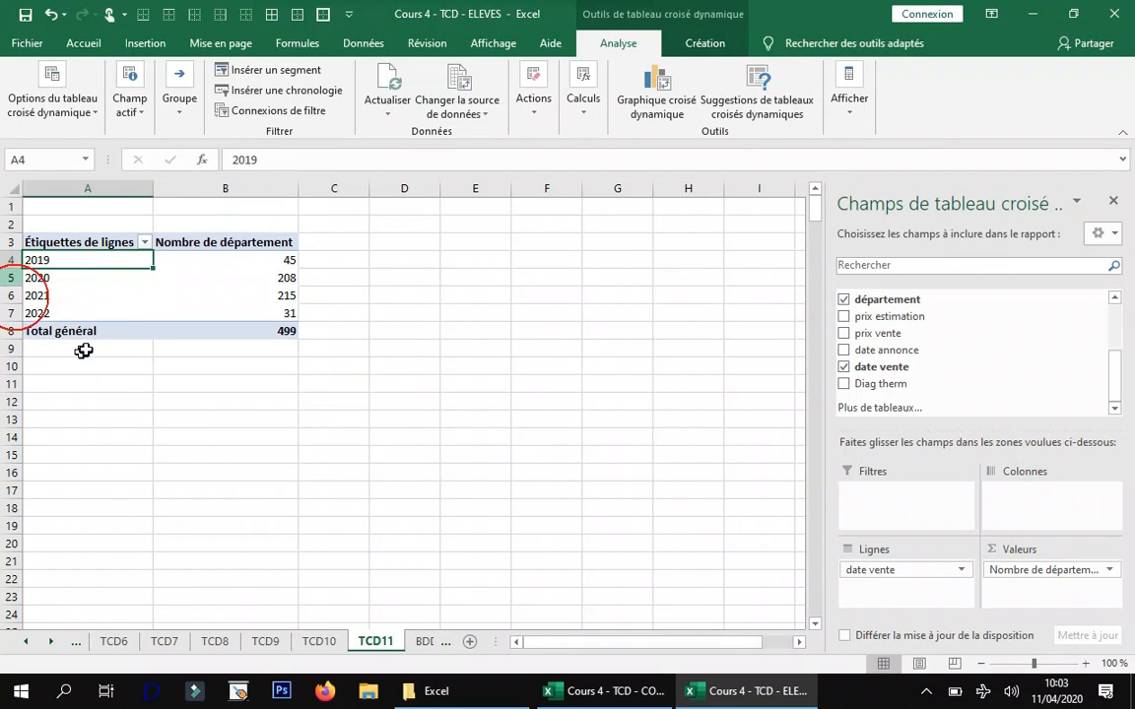
# - Group the sale dates by both Mois and Années
pyautogui.rightClick(63, 261)
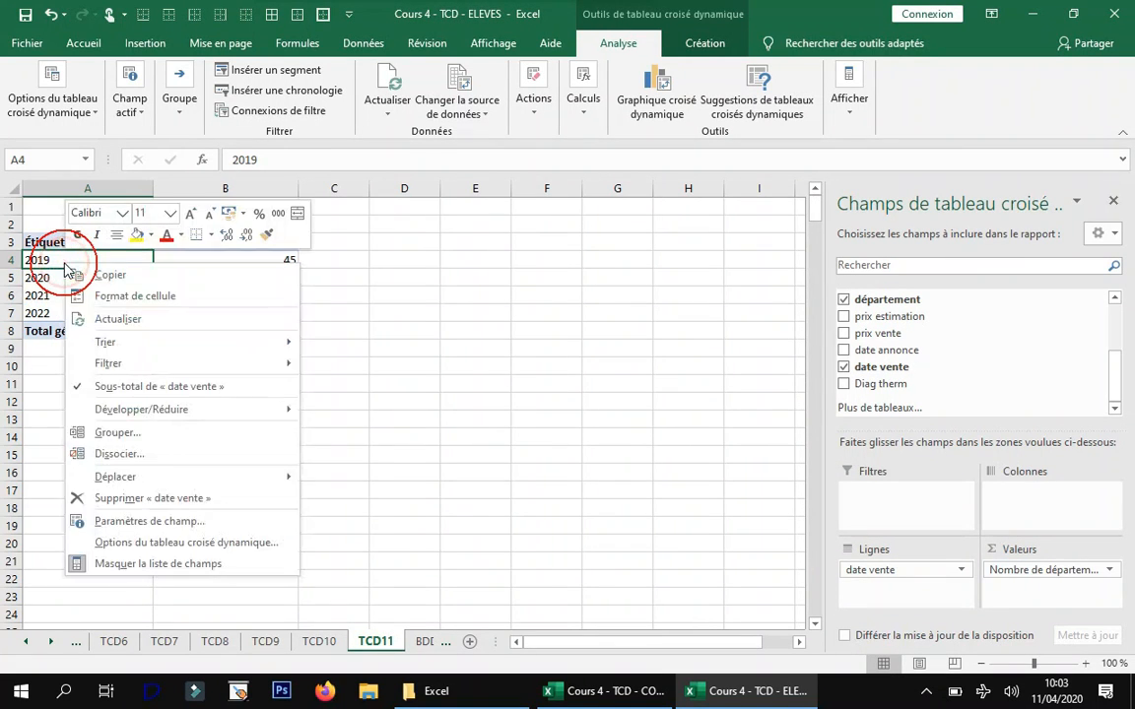
pyautogui.click(155, 432)
pyautogui.click(83, 452)
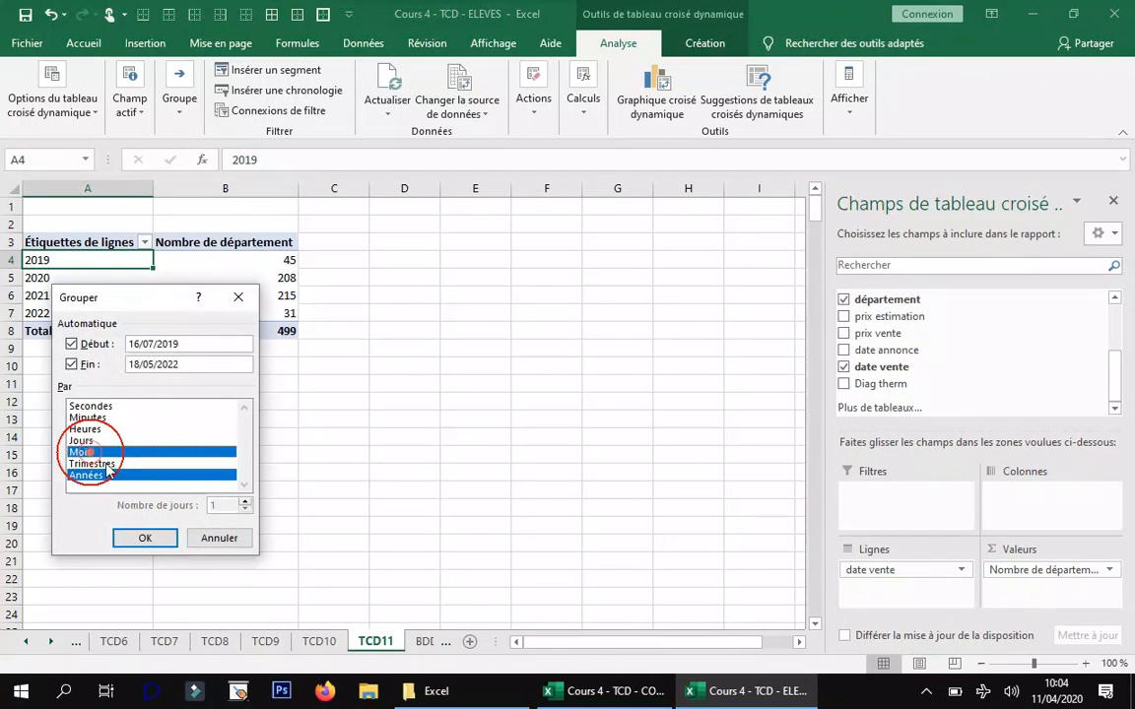
pyautogui.click(142, 533)
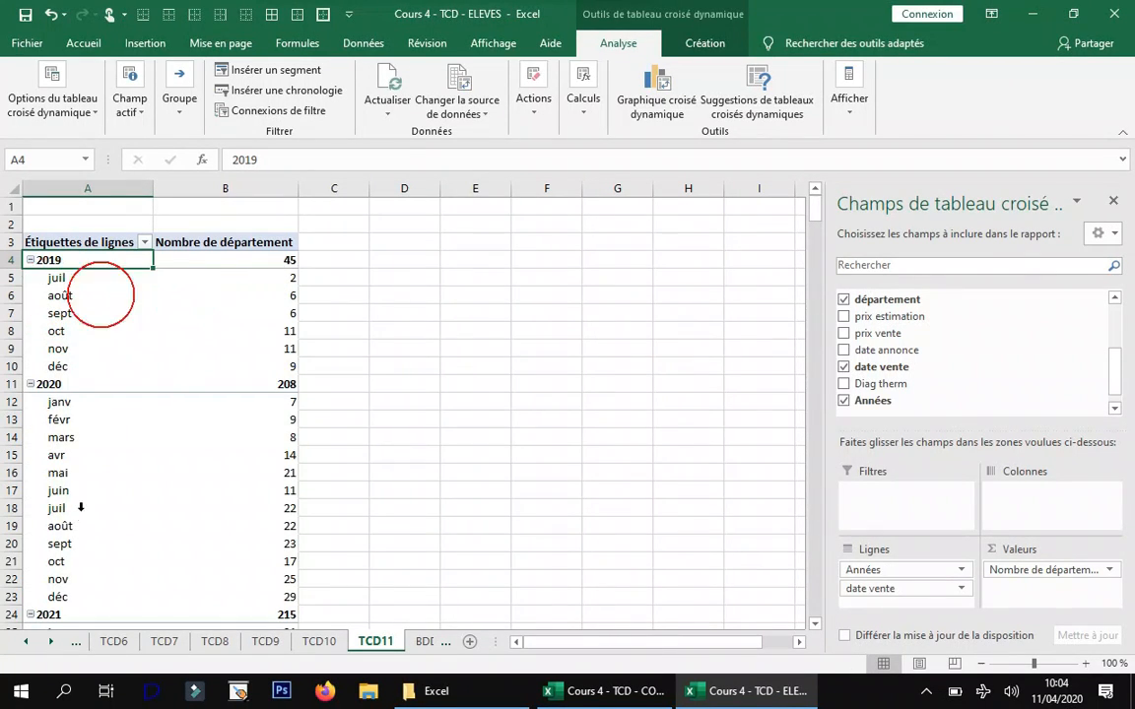
# - Remove Mois from the sale date grouping, keeping only Années
pyautogui.rightClick(77, 261)
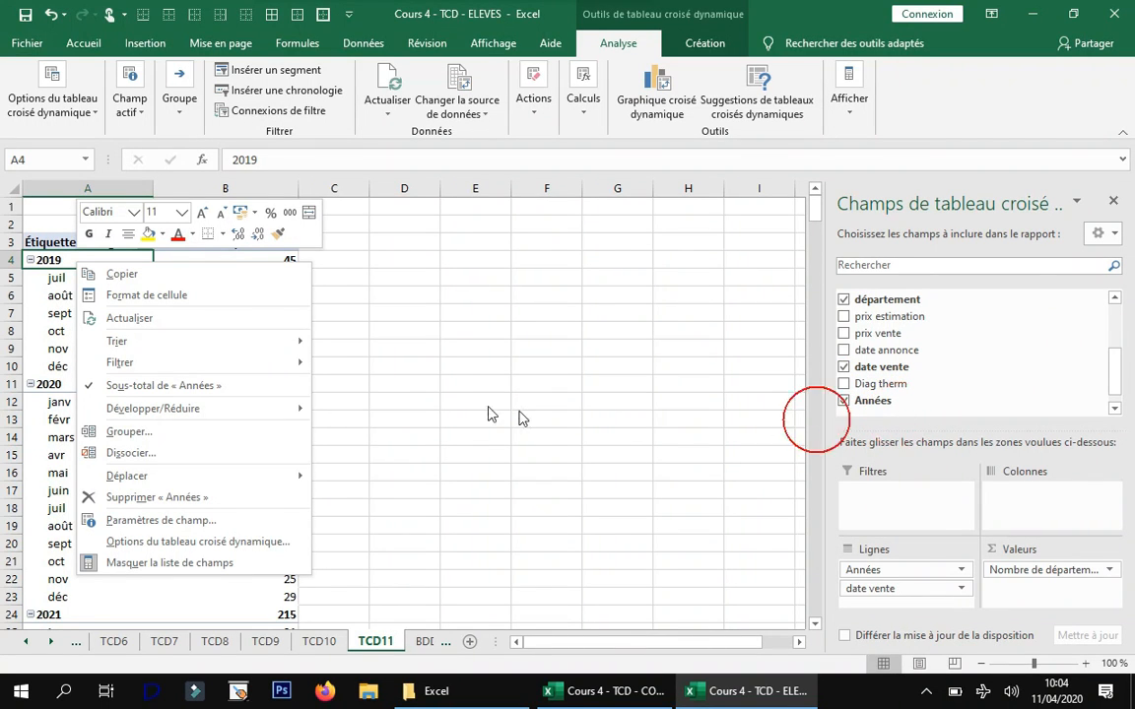
pyautogui.click(245, 435)
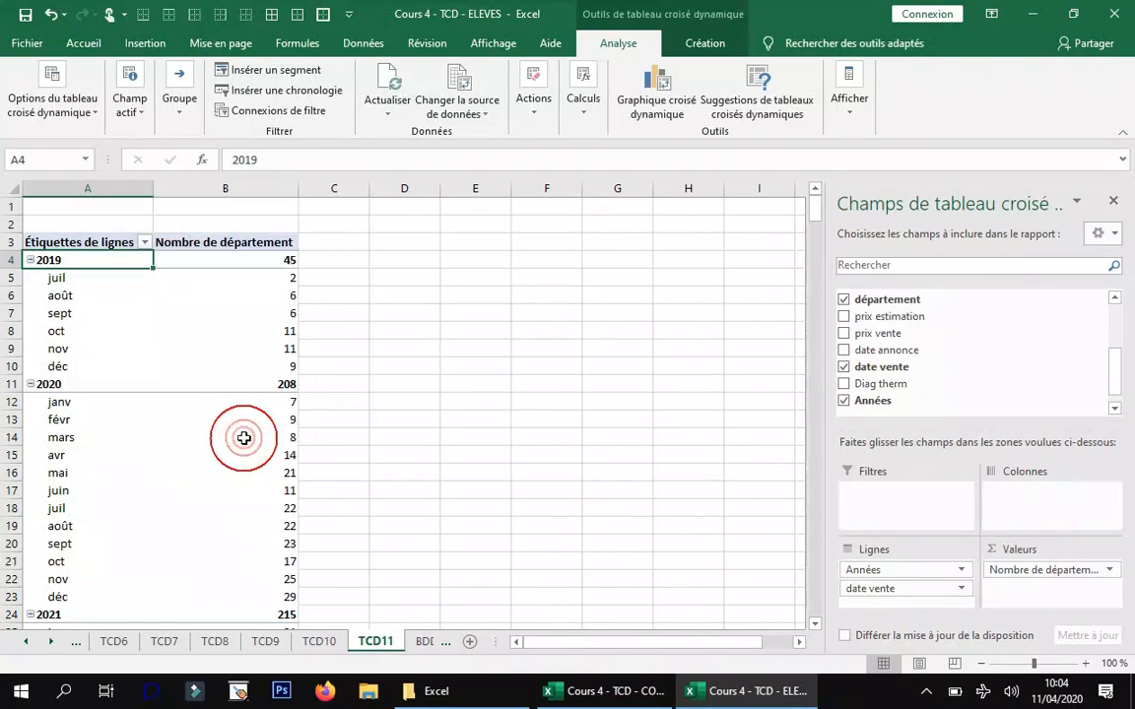
pyautogui.click(181, 458)
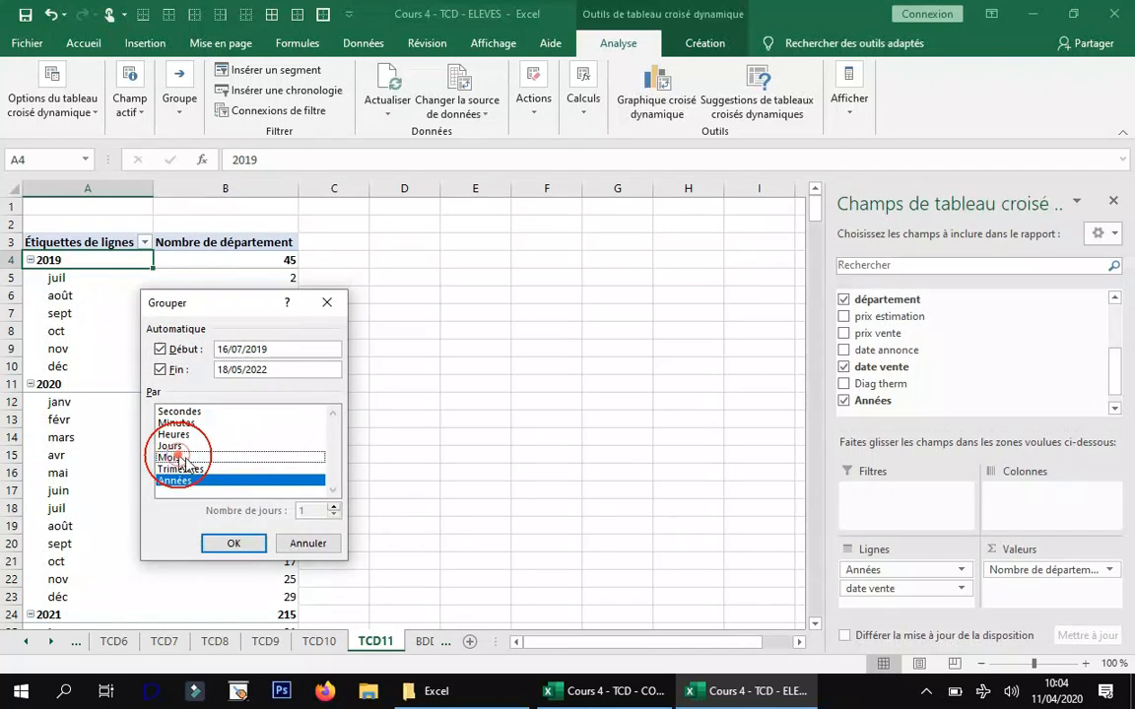
pyautogui.click(233, 544)
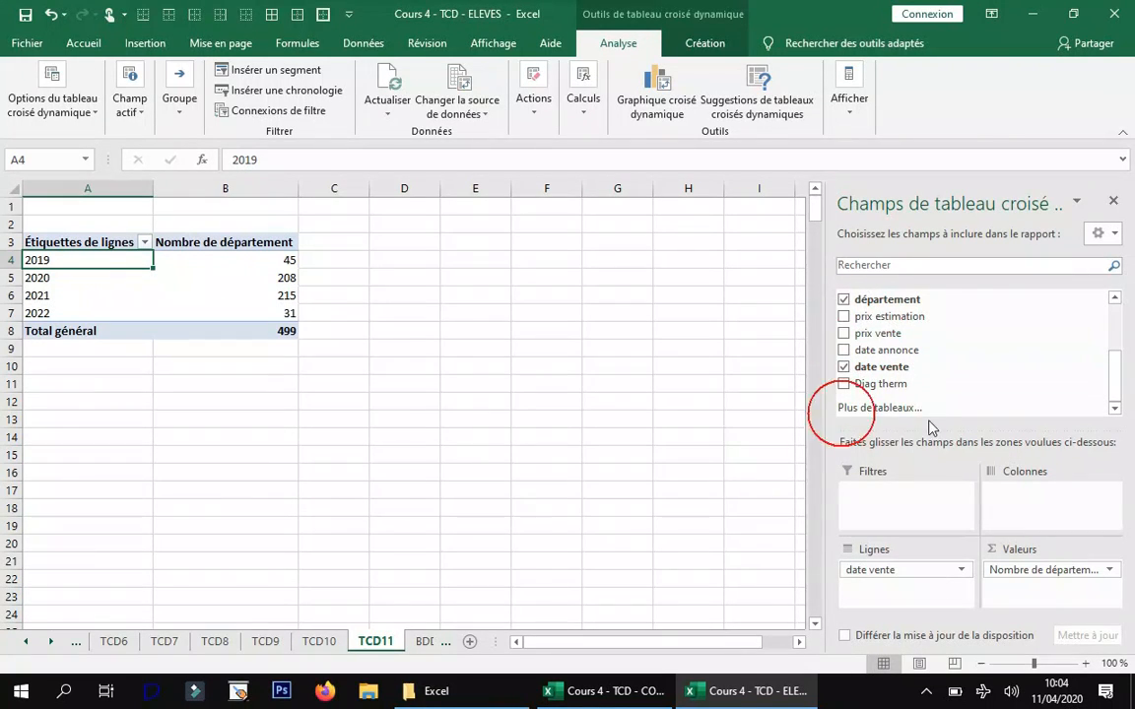
# - Add Mois back to the sale date grouping alongside Années
pyautogui.rightClick(55, 262)
pyautogui.click(127, 433)
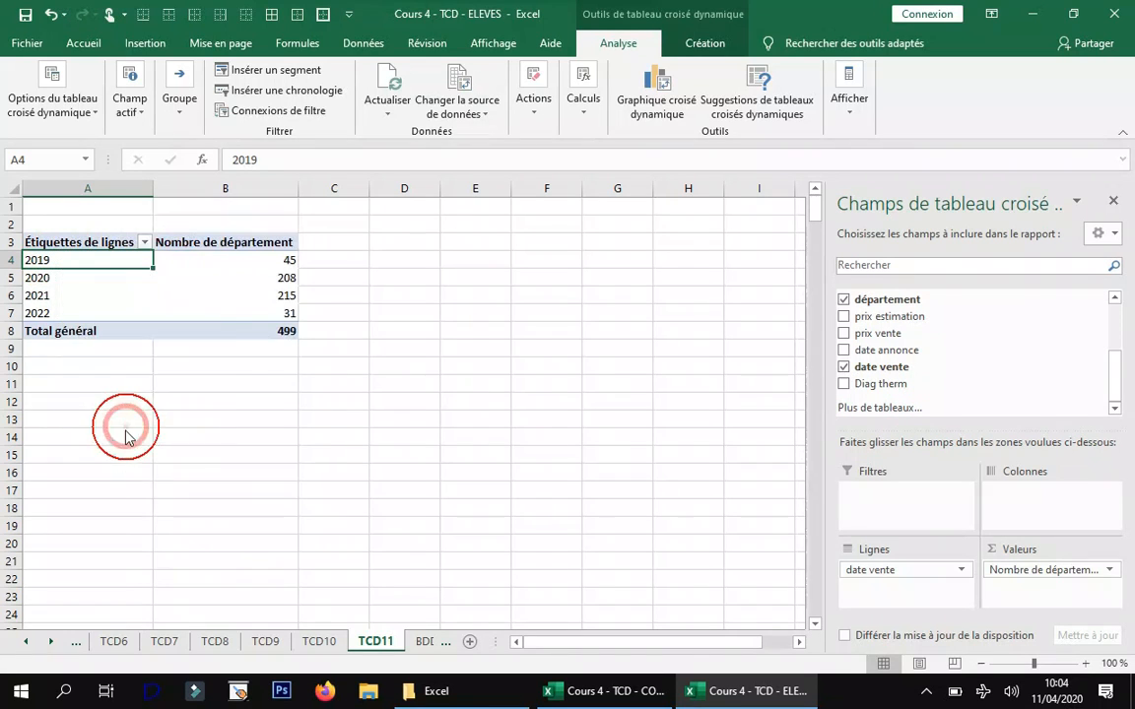
pyautogui.click(54, 449)
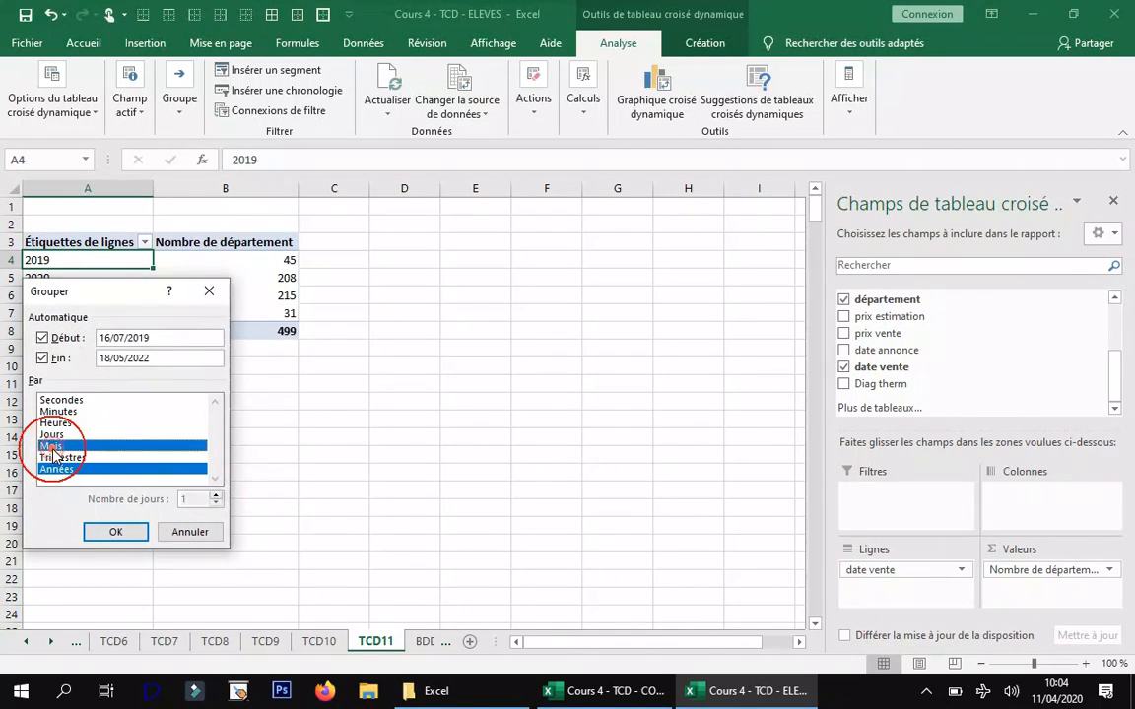
pyautogui.click(110, 532)
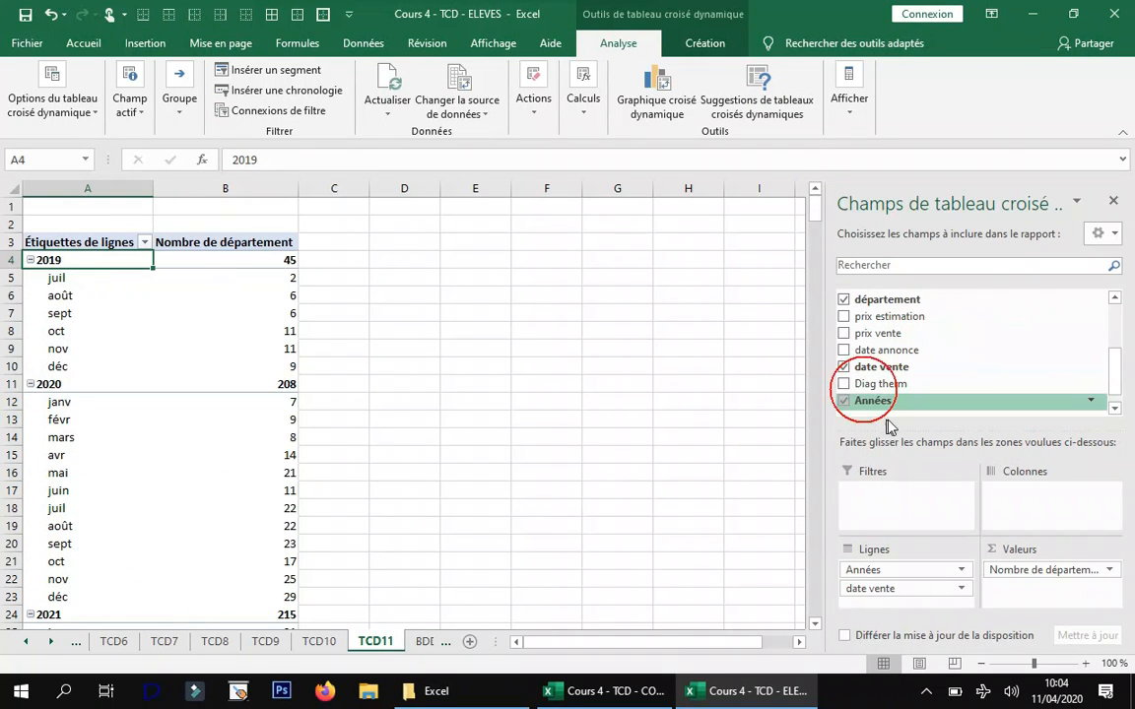
# - Add Jours to the sale date grouping alongside Mois and Années, and check the resulting date fields in the field list
pyautogui.rightClick(92, 264)
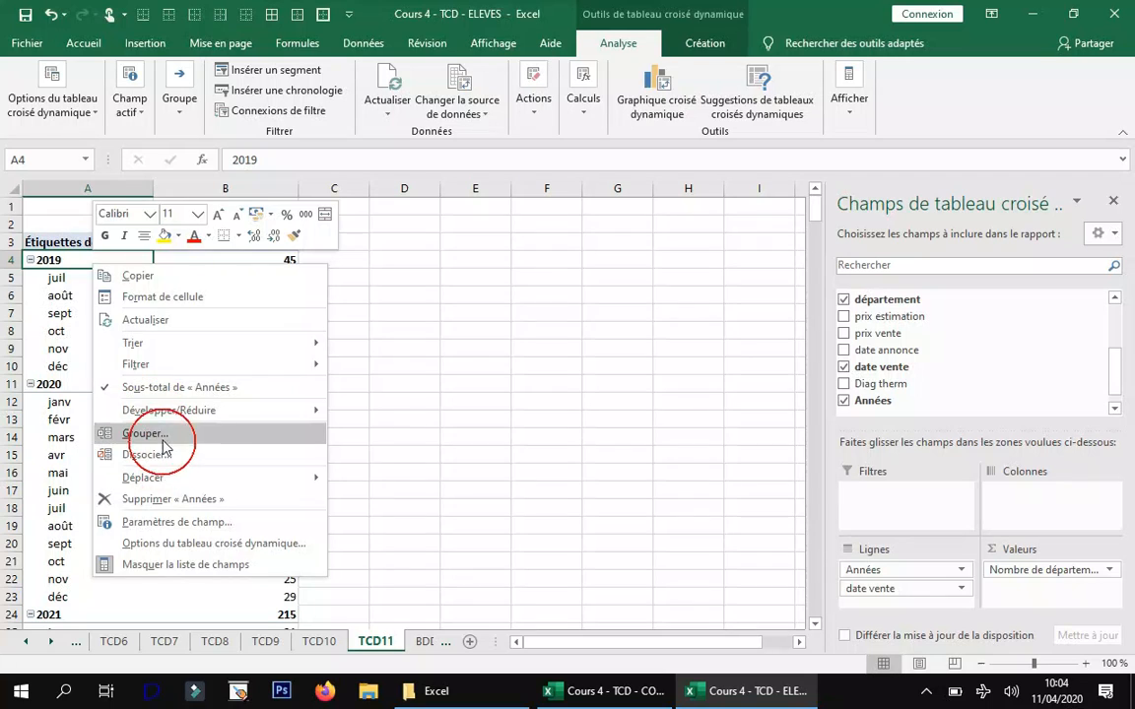
pyautogui.click(162, 438)
pyautogui.click(108, 450)
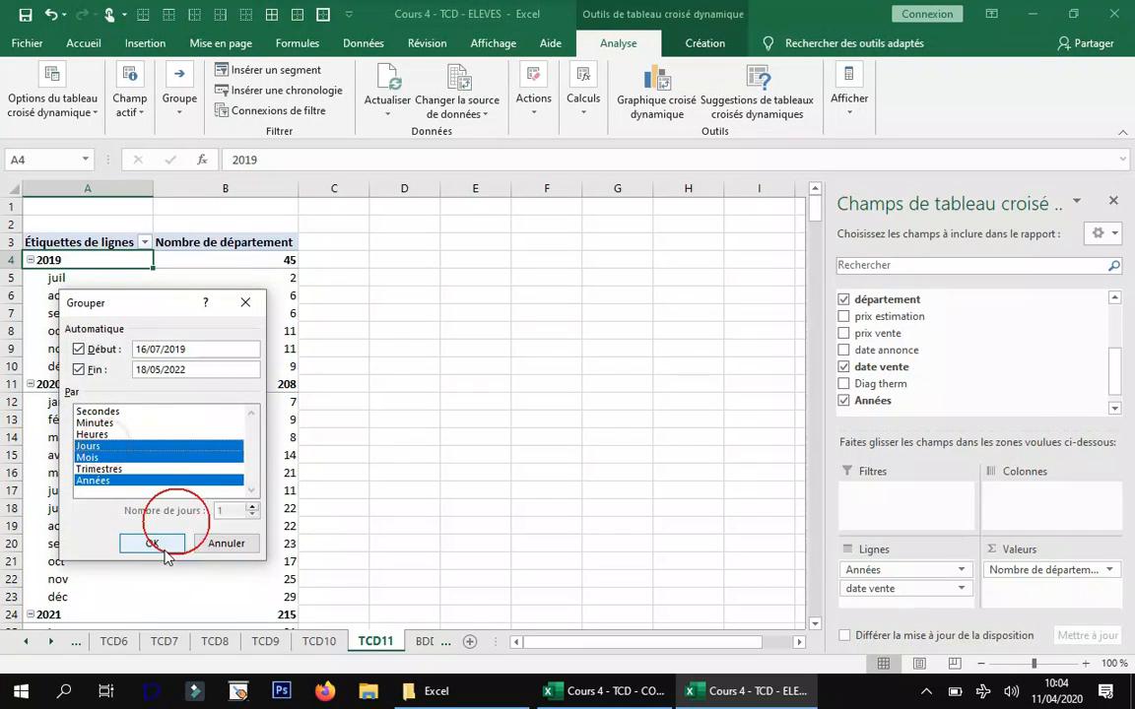
pyautogui.click(154, 542)
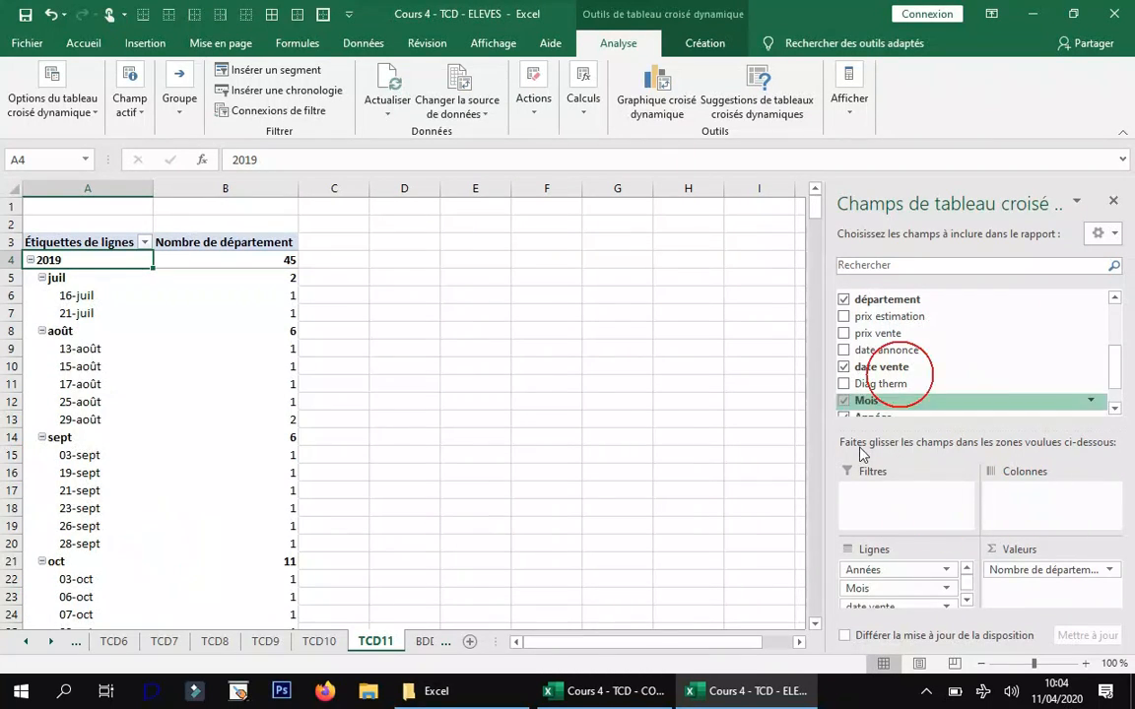
pyautogui.moveTo(1114, 373); pyautogui.dragTo(1113, 395)
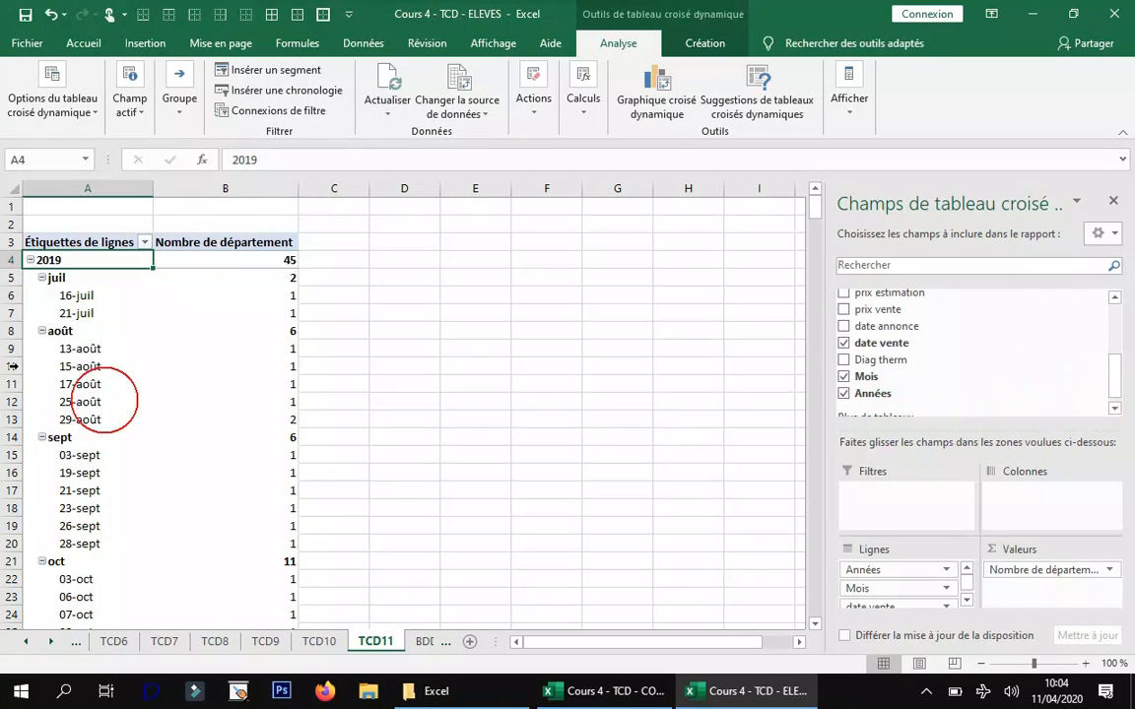
# - Insert a slicer for the Années field and place it beside the pivot table
pyautogui.click(85, 294)
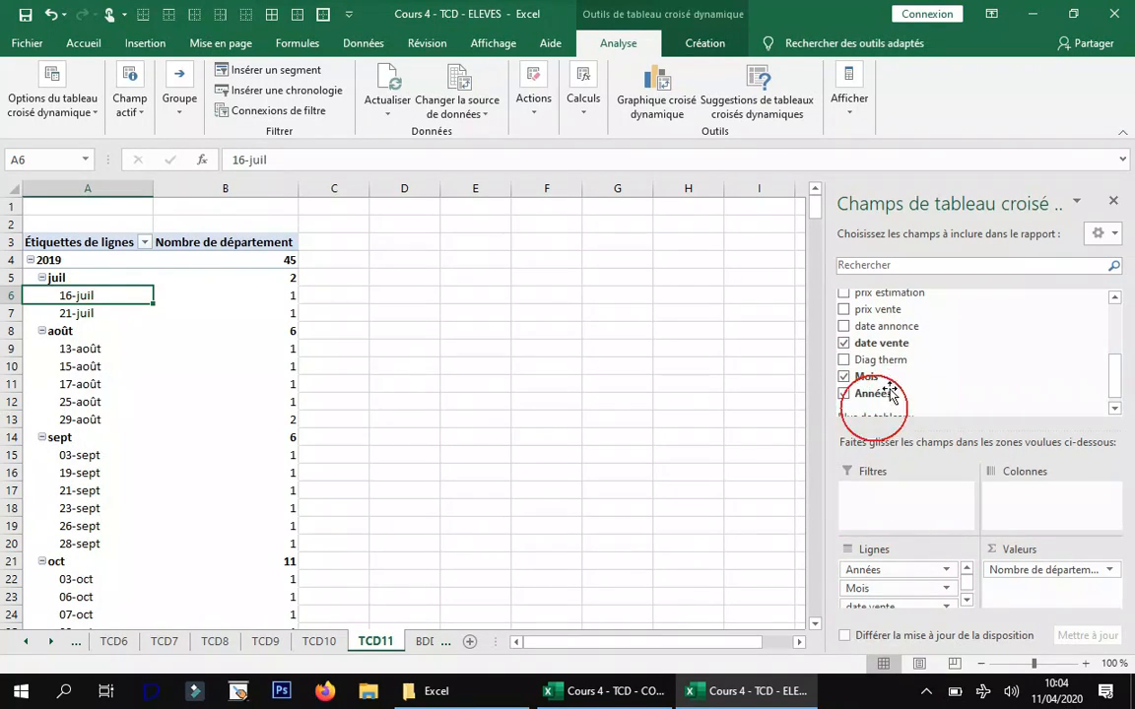
pyautogui.click(276, 70)
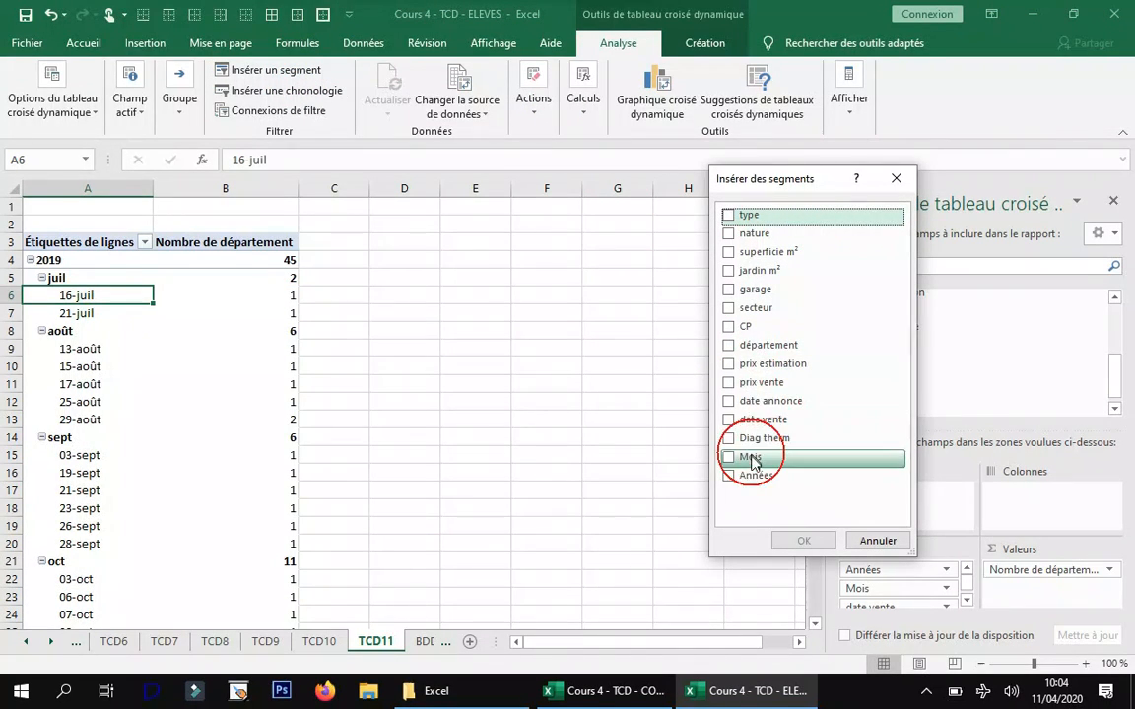
pyautogui.click(729, 475)
pyautogui.click(803, 540)
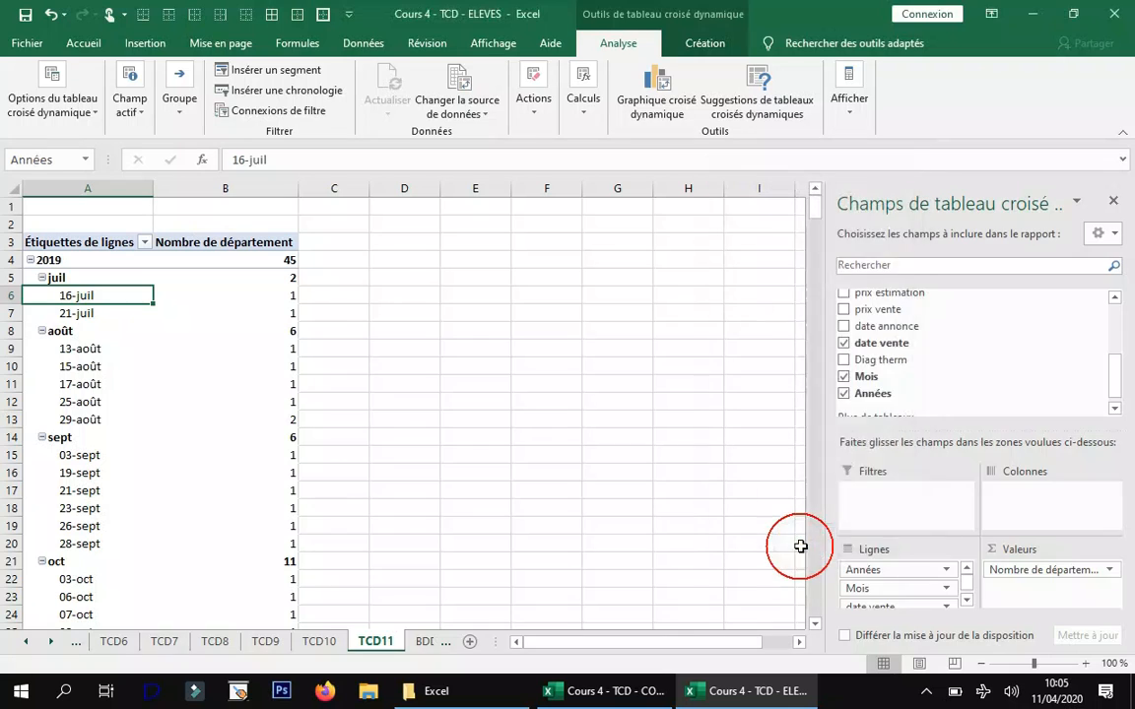
pyautogui.click(408, 434)
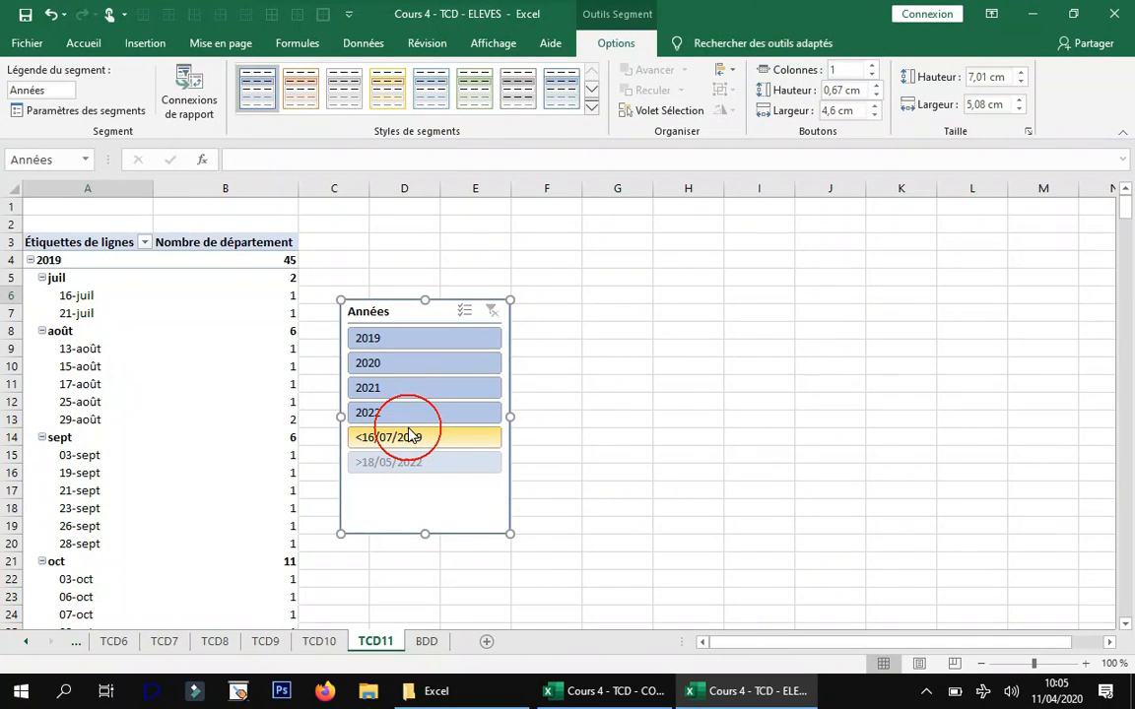
pyautogui.moveTo(373, 309); pyautogui.dragTo(425, 249)
# - Delete the Années slicer from the TCD11 sheet
pyautogui.click(116, 296)
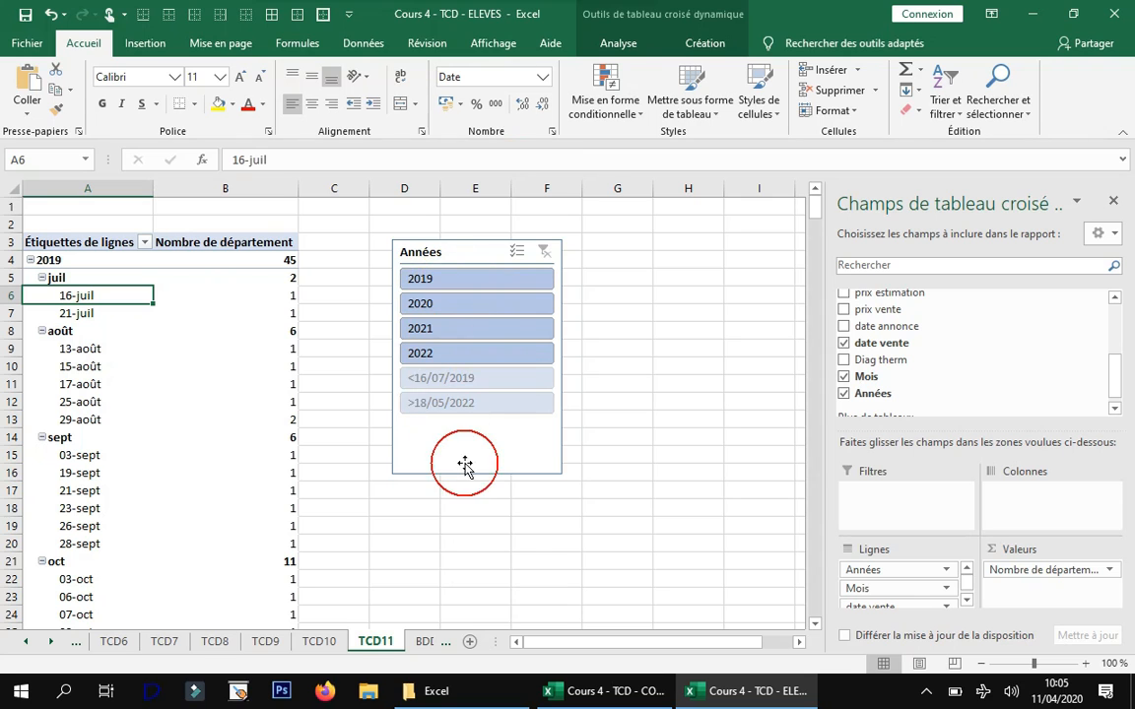
pyautogui.click(448, 256)
pyautogui.press('Delete')
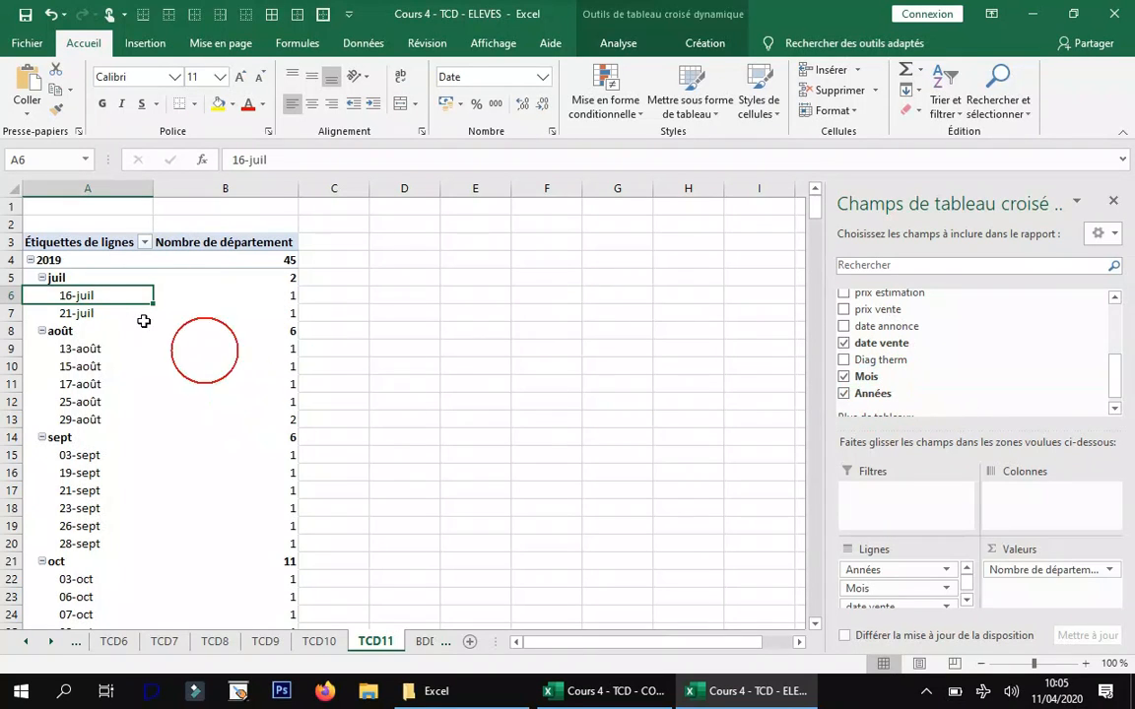
# - Collapse the entire Mois field, and collapse the entire Années field down to the year rows
pyautogui.rightClick(77, 281)
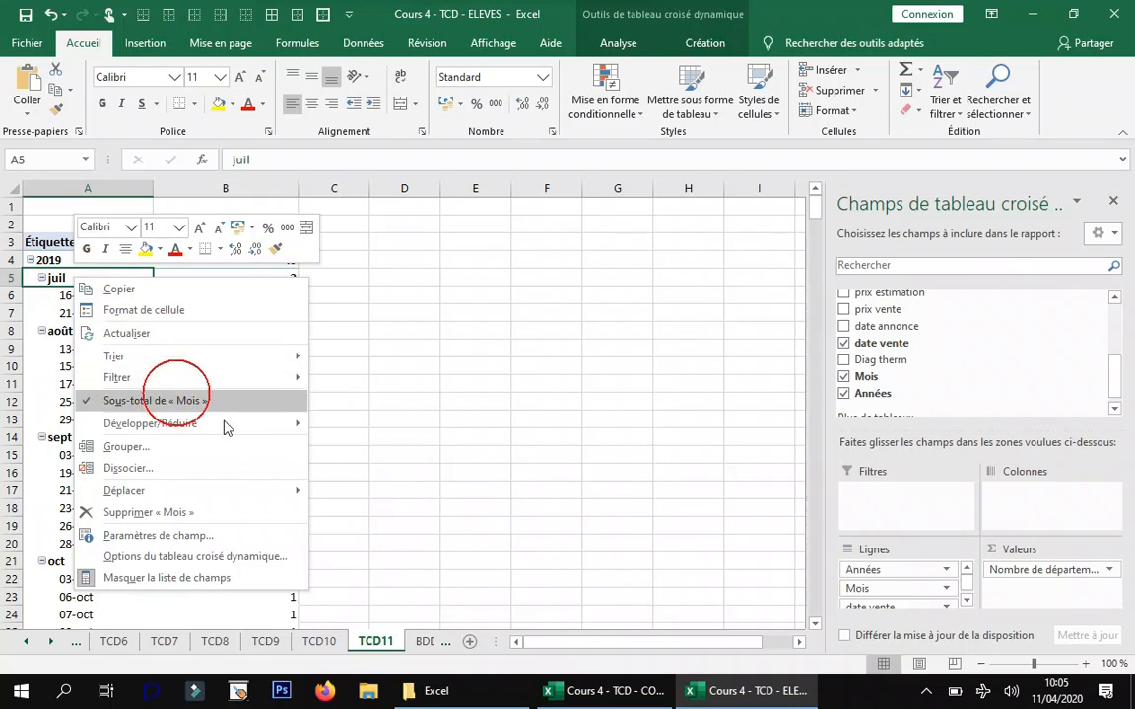
pyautogui.moveTo(266, 423)
pyautogui.click(394, 490)
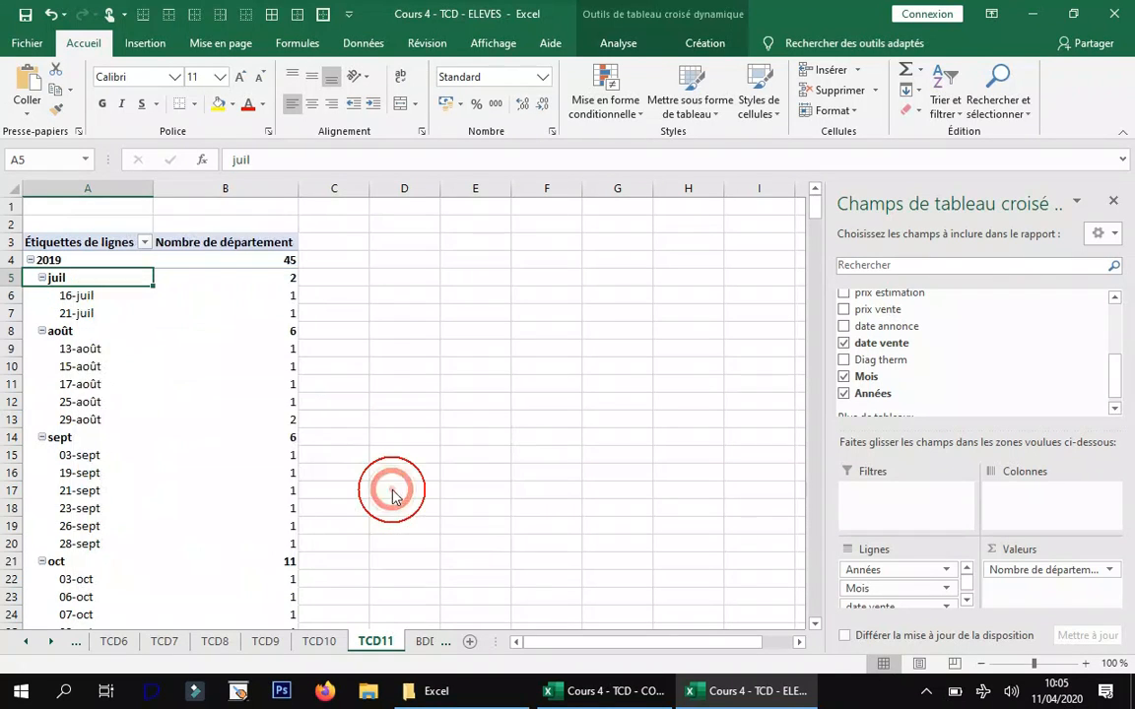
pyautogui.rightClick(77, 262)
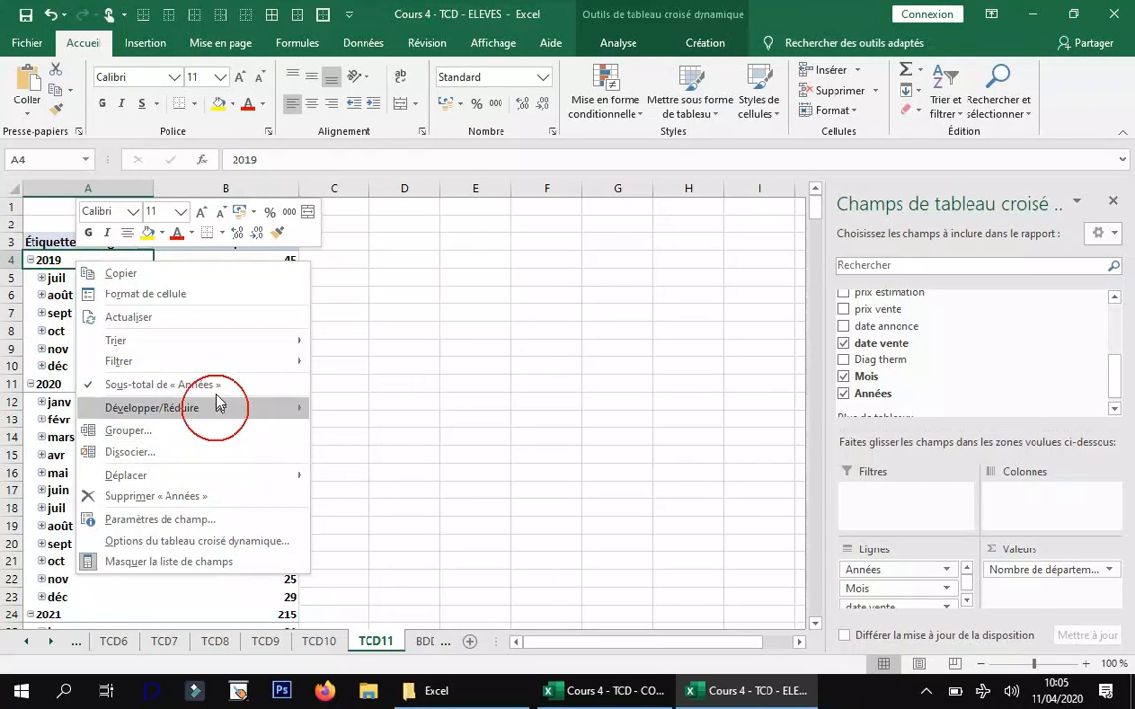
pyautogui.moveTo(258, 406)
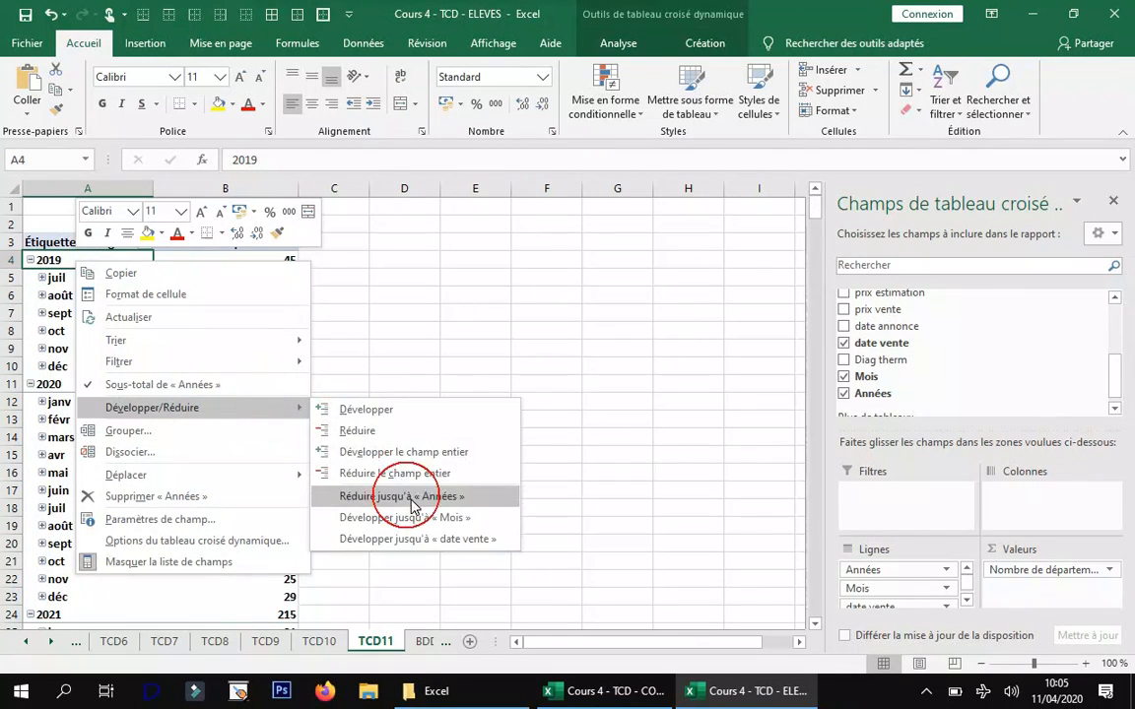
pyautogui.click(430, 470)
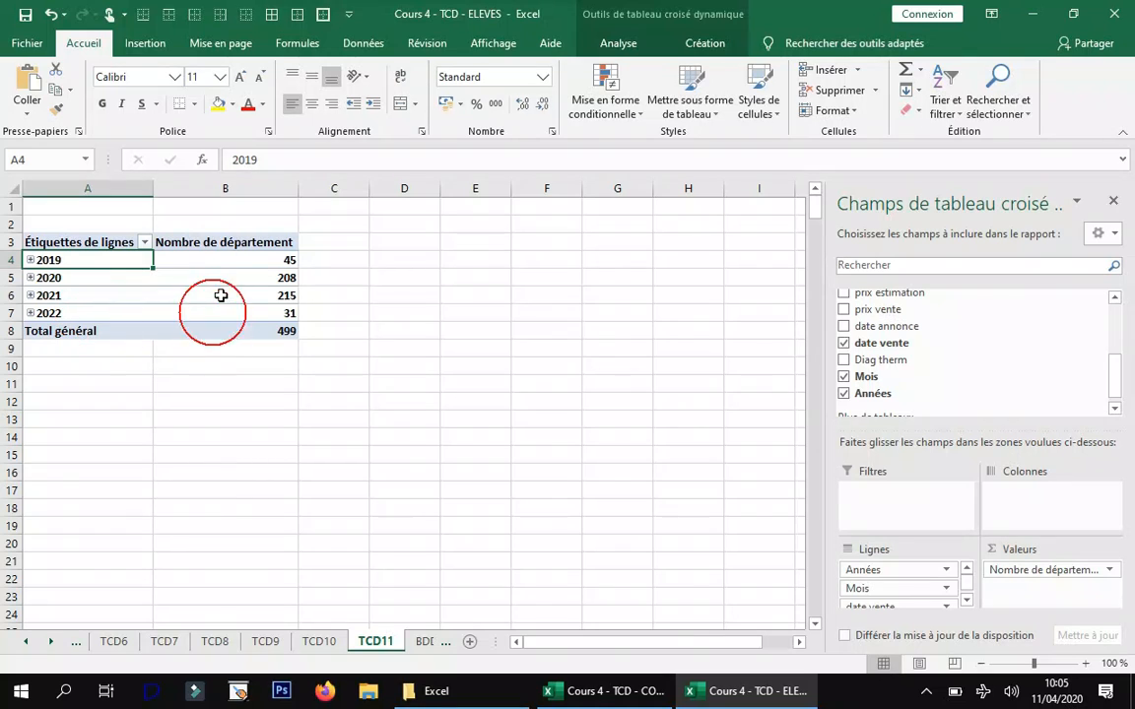
pyautogui.click(278, 297)
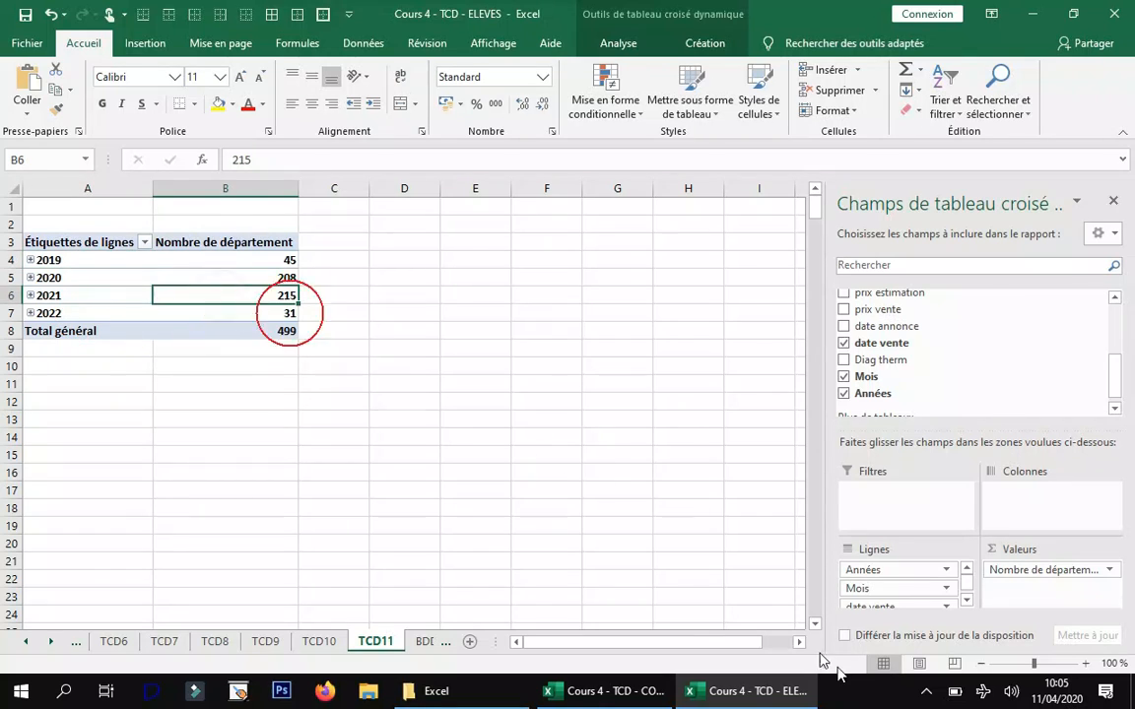
# - Read the TCD12 instruction on the BDD sheet and create a pivot table from TAB_Immo on a new worksheet
pyautogui.click(418, 643)
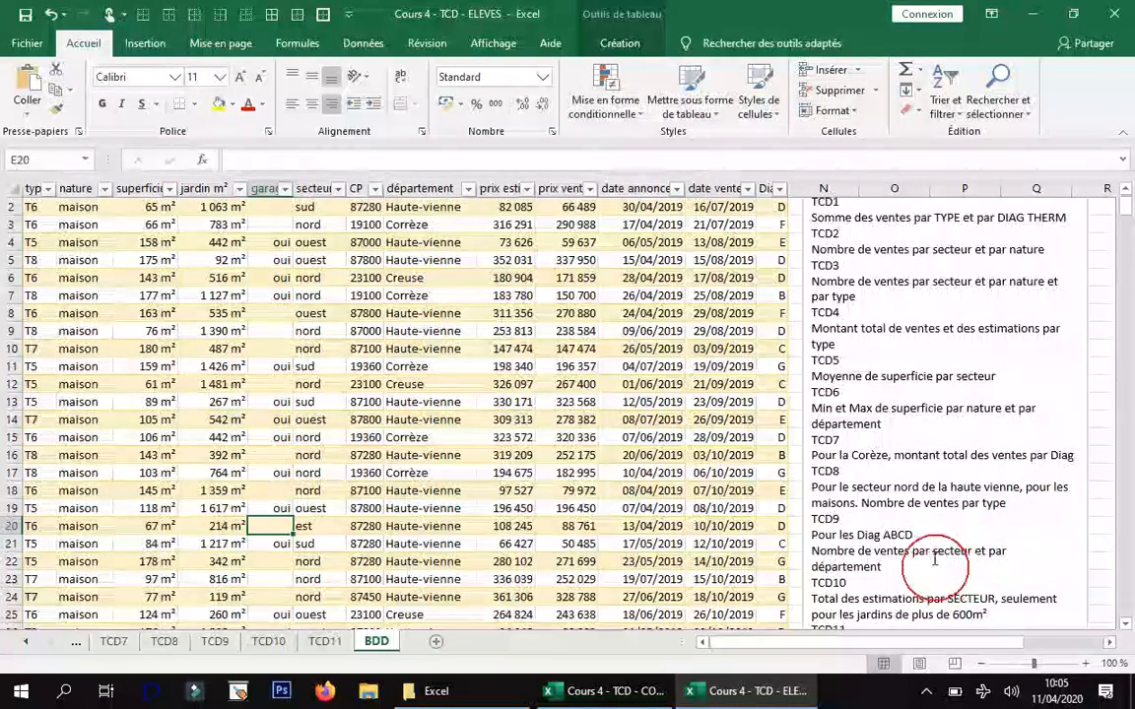
pyautogui.scroll(-1, 934, 558)
pyautogui.scroll(-1, 936, 552)
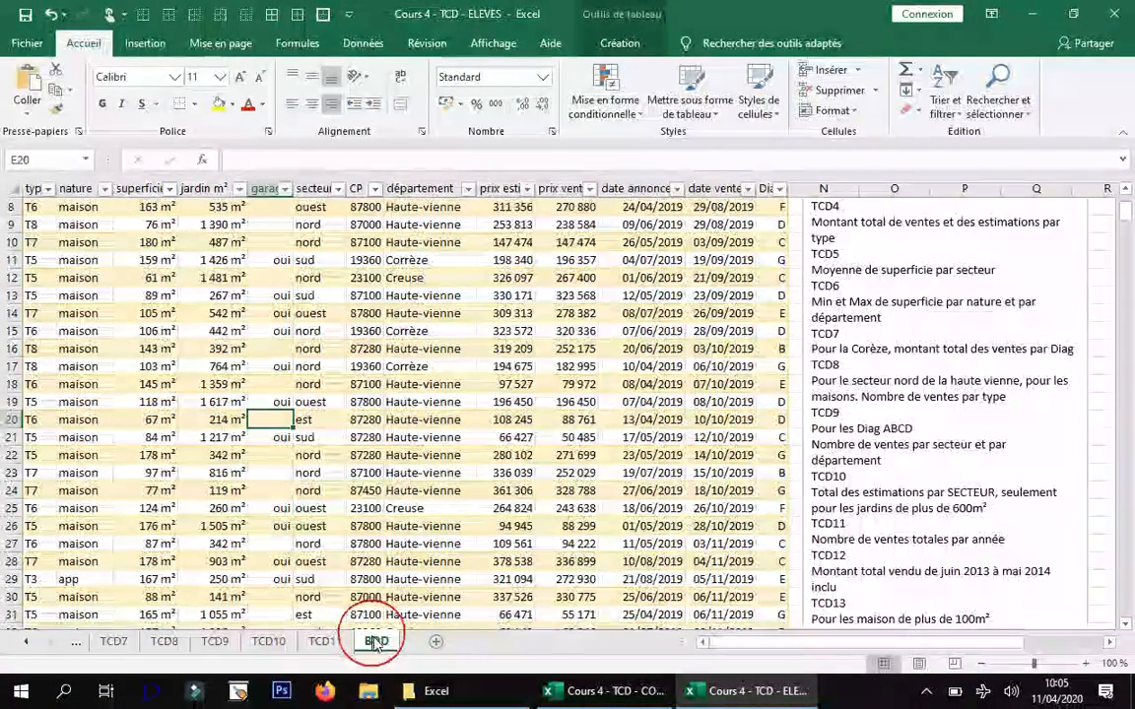
pyautogui.click(144, 43)
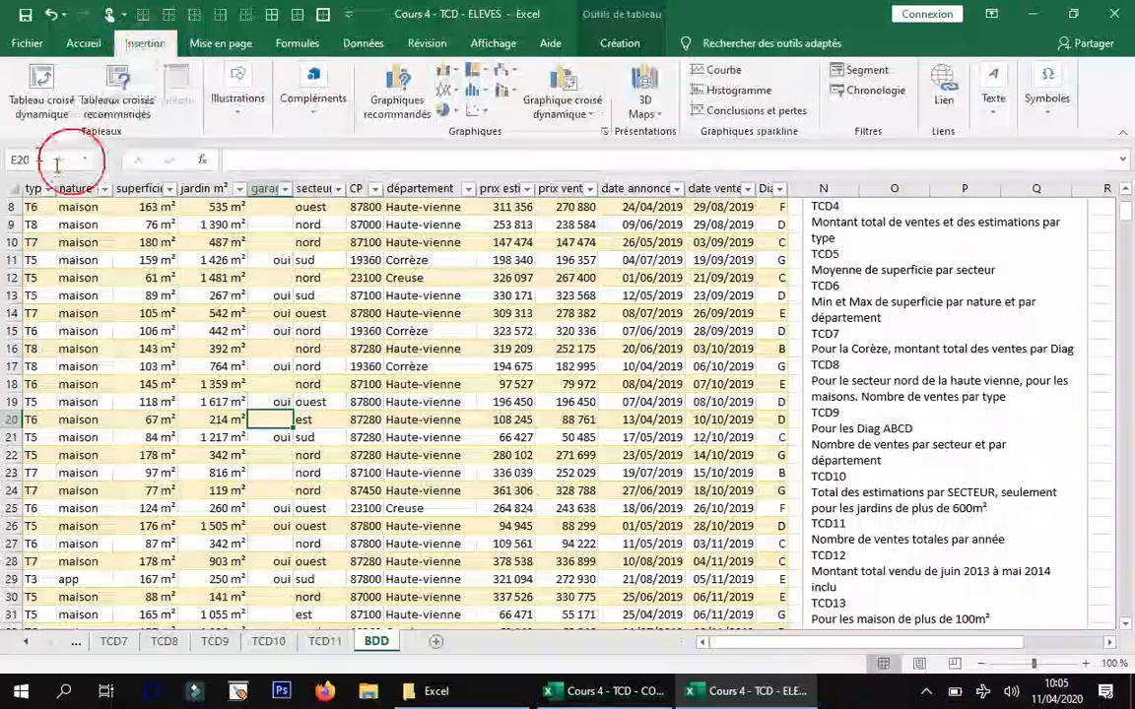
pyautogui.click(22, 102)
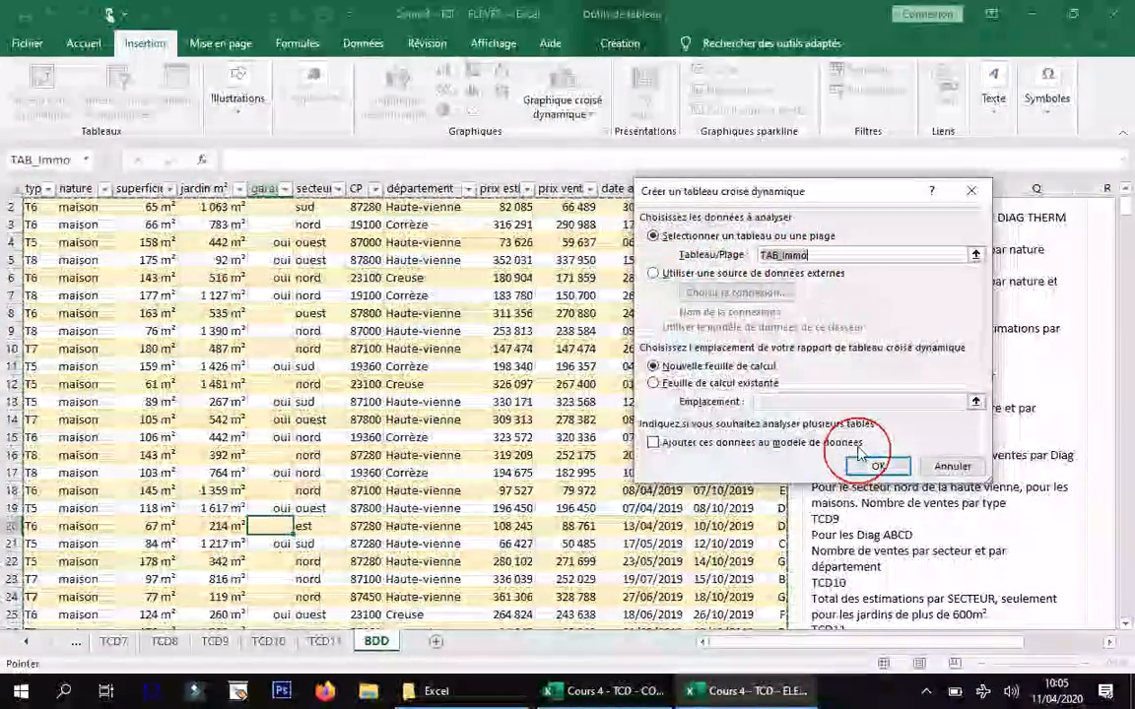
pyautogui.click(876, 466)
# - Rename the new pivot table sheet as TCD12
pyautogui.rightClick(380, 643)
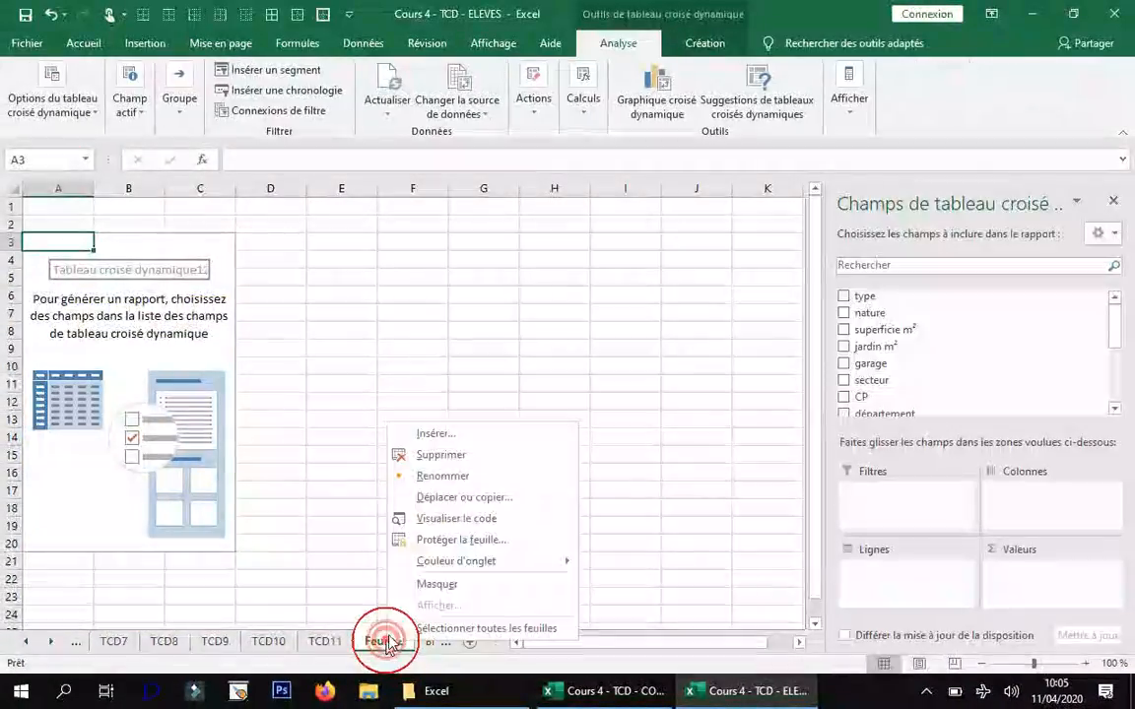
pyautogui.click(444, 480)
pyautogui.write('T')
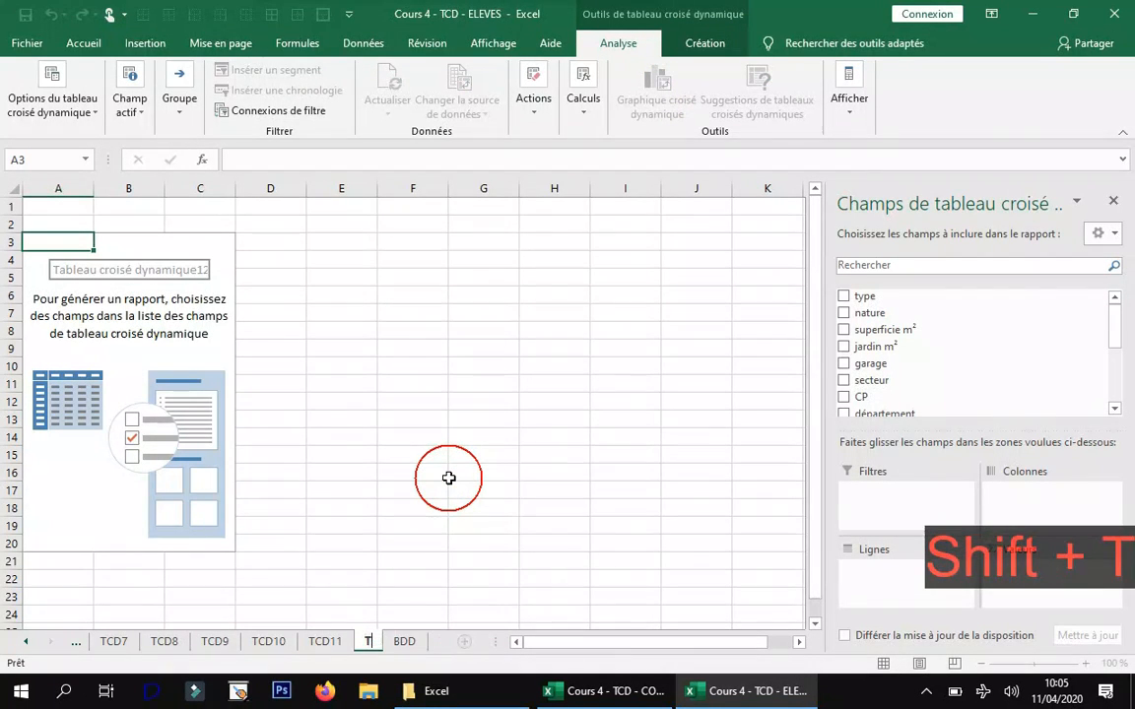
pyautogui.write('CD12')
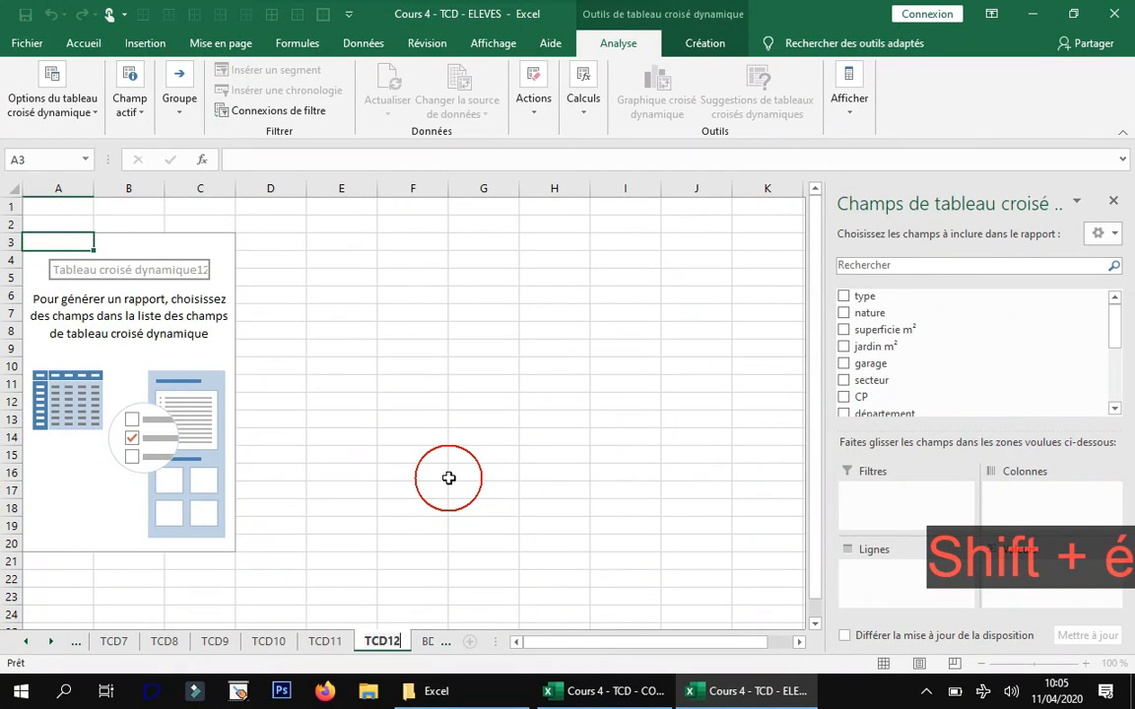
pyautogui.click(420, 522)
pyautogui.click(139, 308)
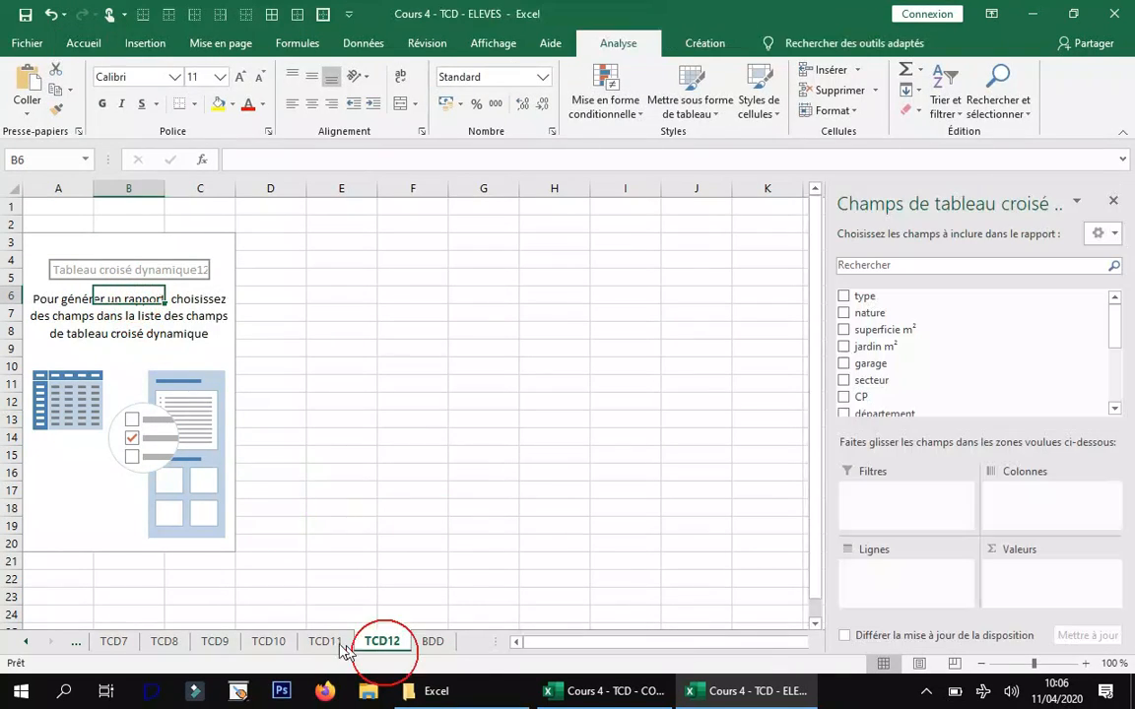
# - Check the TCD12 requirement in the exercise list on the BDD sheet against the empty pivot table
pyautogui.click(427, 644)
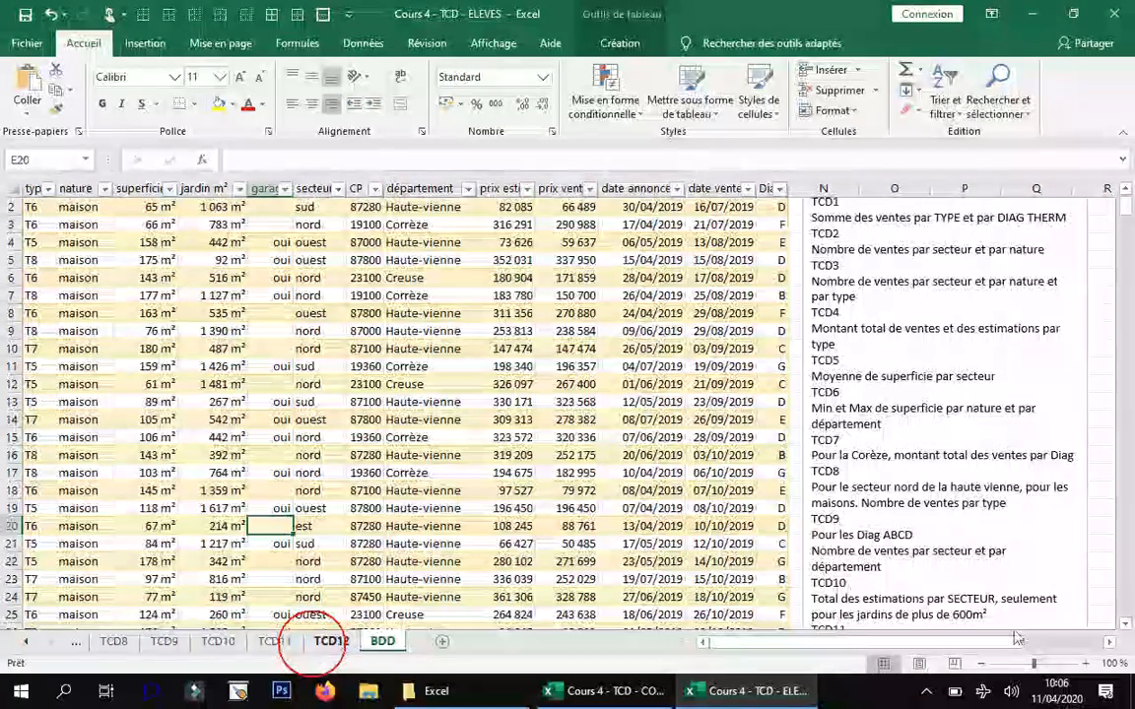
pyautogui.scroll(-2, 961, 568)
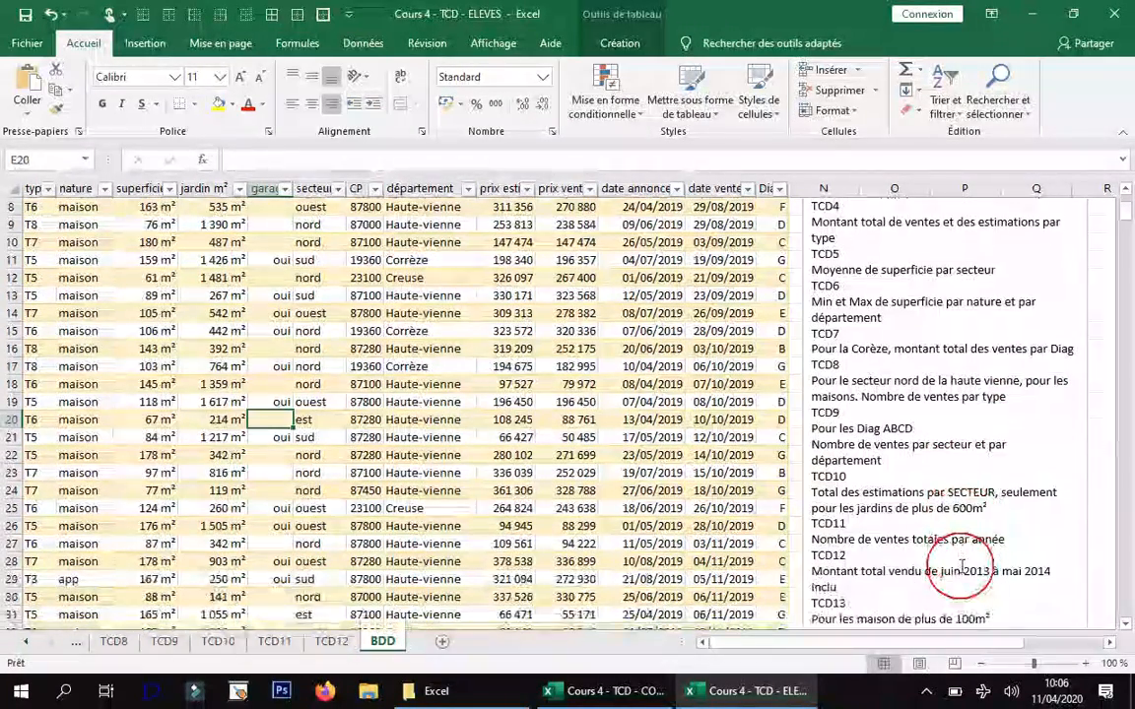
pyautogui.click(309, 561)
pyautogui.click(308, 597)
pyautogui.scroll(-1, 404, 506)
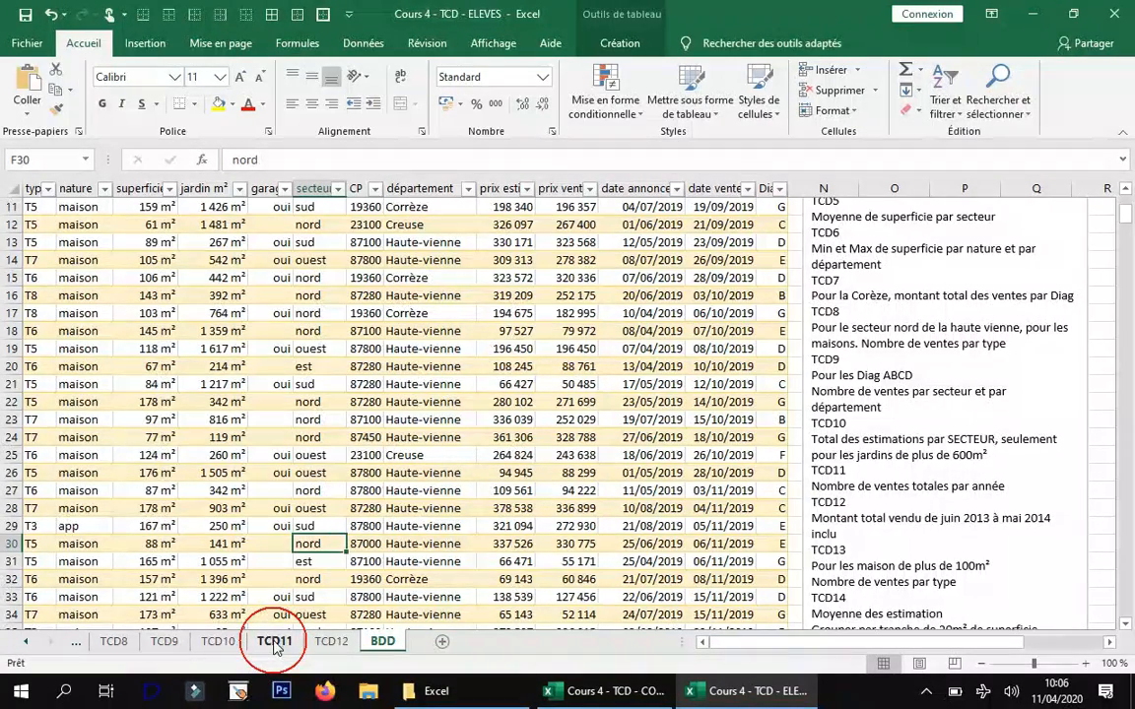
pyautogui.click(327, 642)
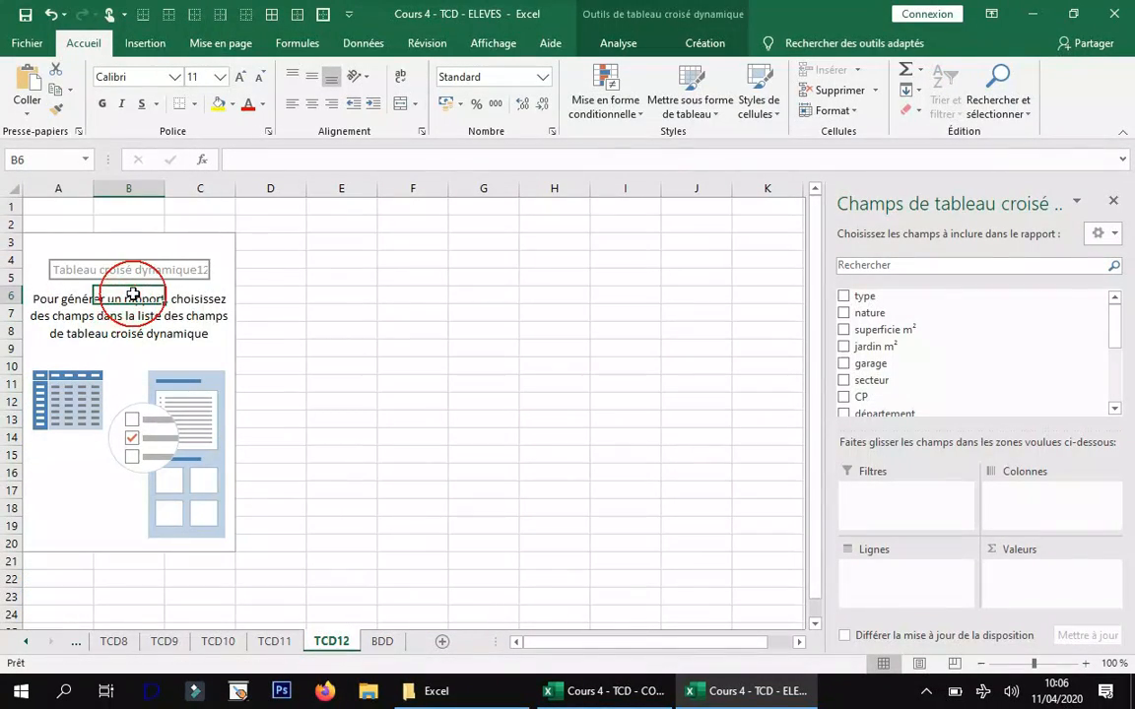
pyautogui.click(382, 641)
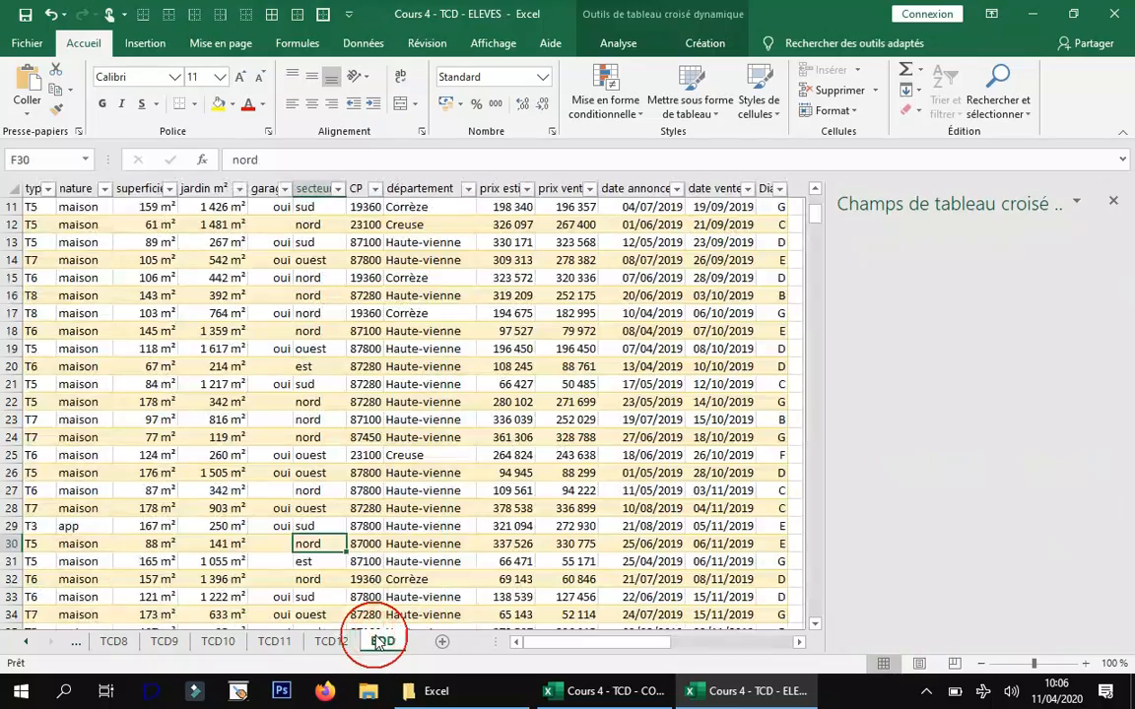
# - Add prix vente as a summed value in the TCD12 pivot table
pyautogui.click(331, 641)
pyautogui.scroll(-5, 934, 394)
pyautogui.moveTo(907, 301); pyautogui.dragTo(1041, 581)
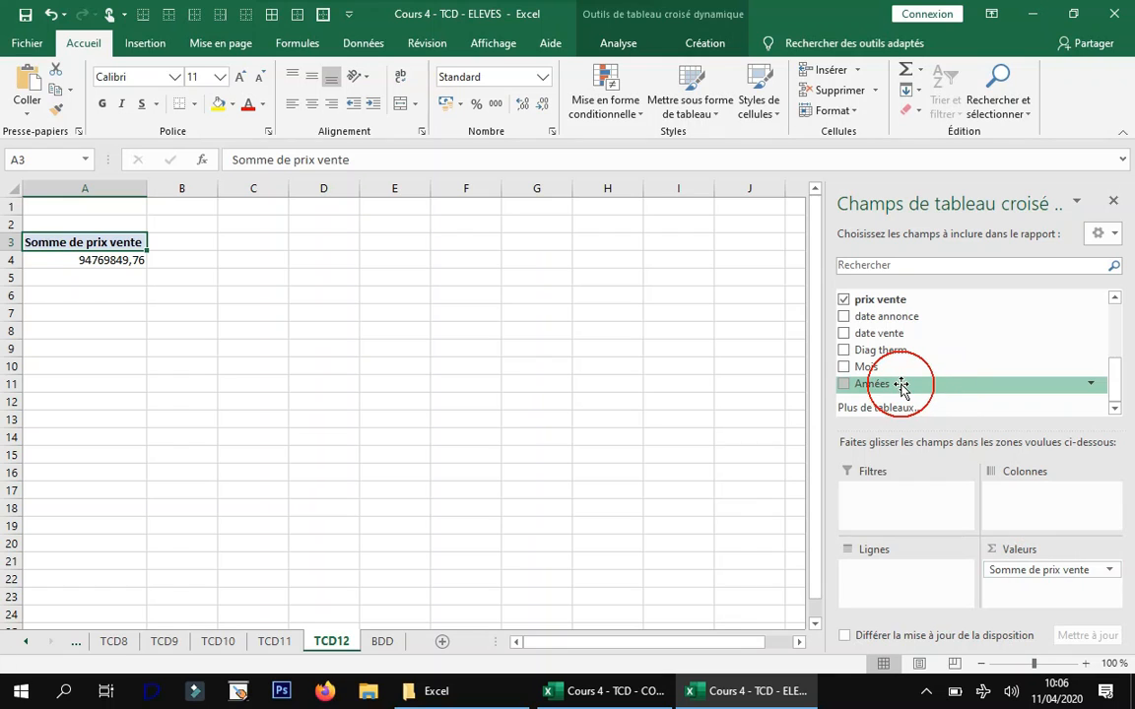
# - Apply a chronological filter to the date vente field, keeping dates between 01/06/2019 and 31/05/2020
pyautogui.moveTo(1117, 380); pyautogui.dragTo(1118, 317)
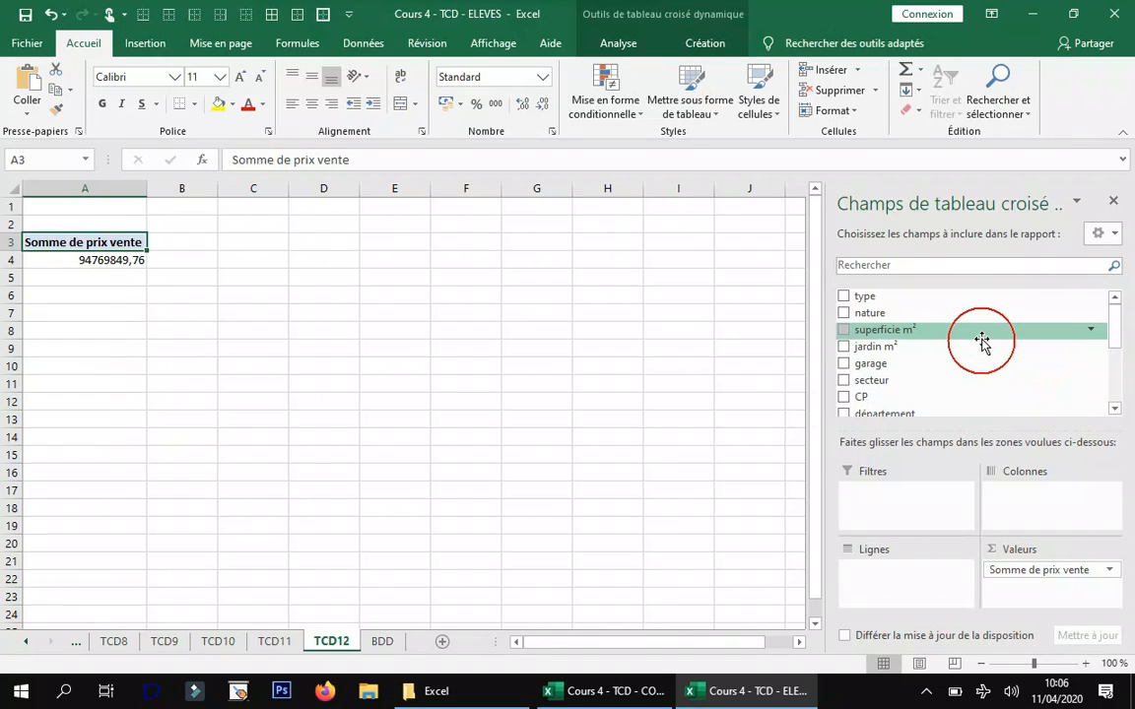
pyautogui.scroll(-1, 983, 342)
pyautogui.scroll(1, 945, 328)
pyautogui.scroll(-1, 934, 320)
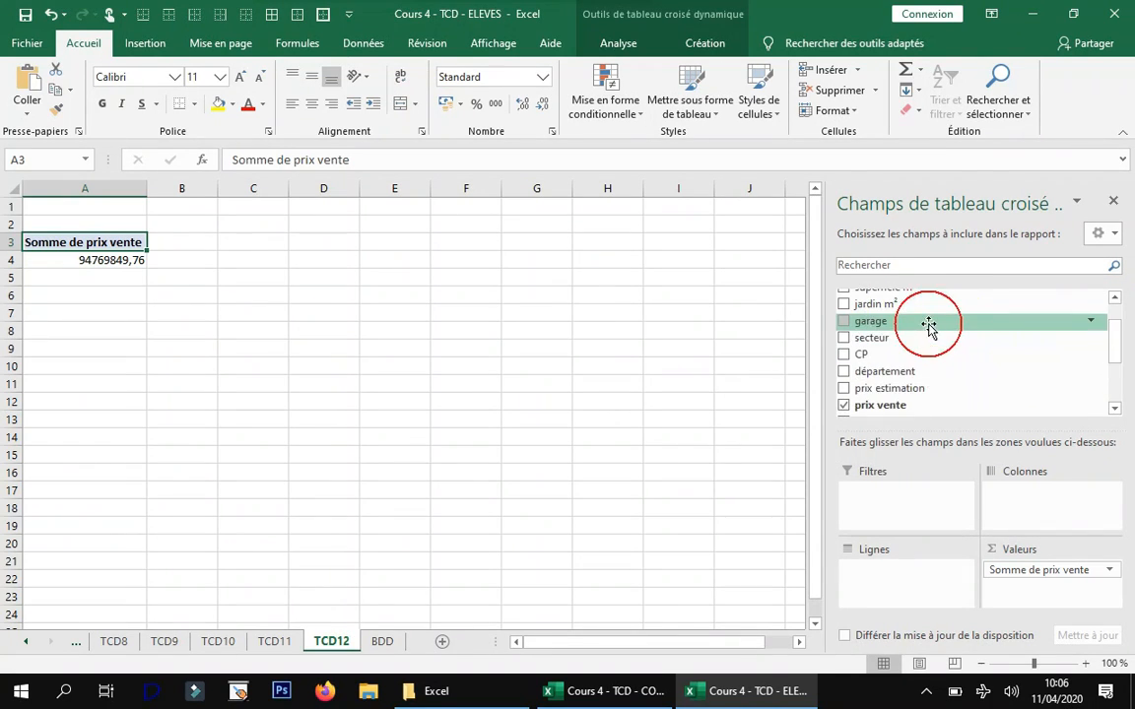
pyautogui.scroll(-1, 1000, 374)
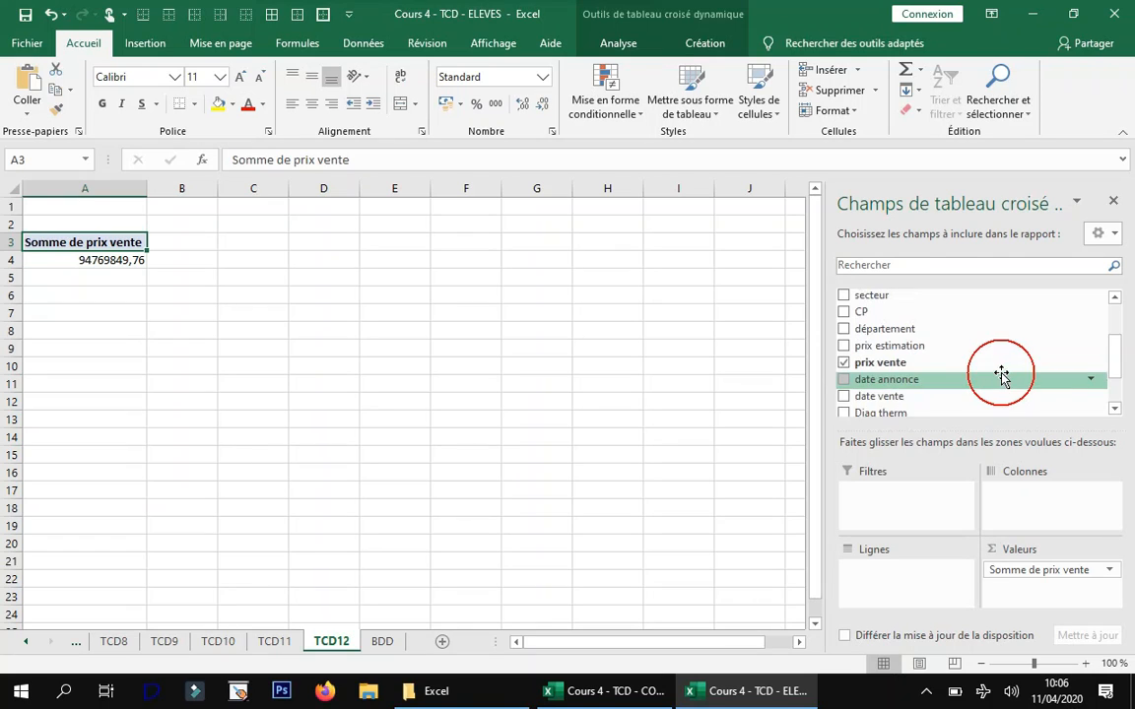
pyautogui.click(1090, 394)
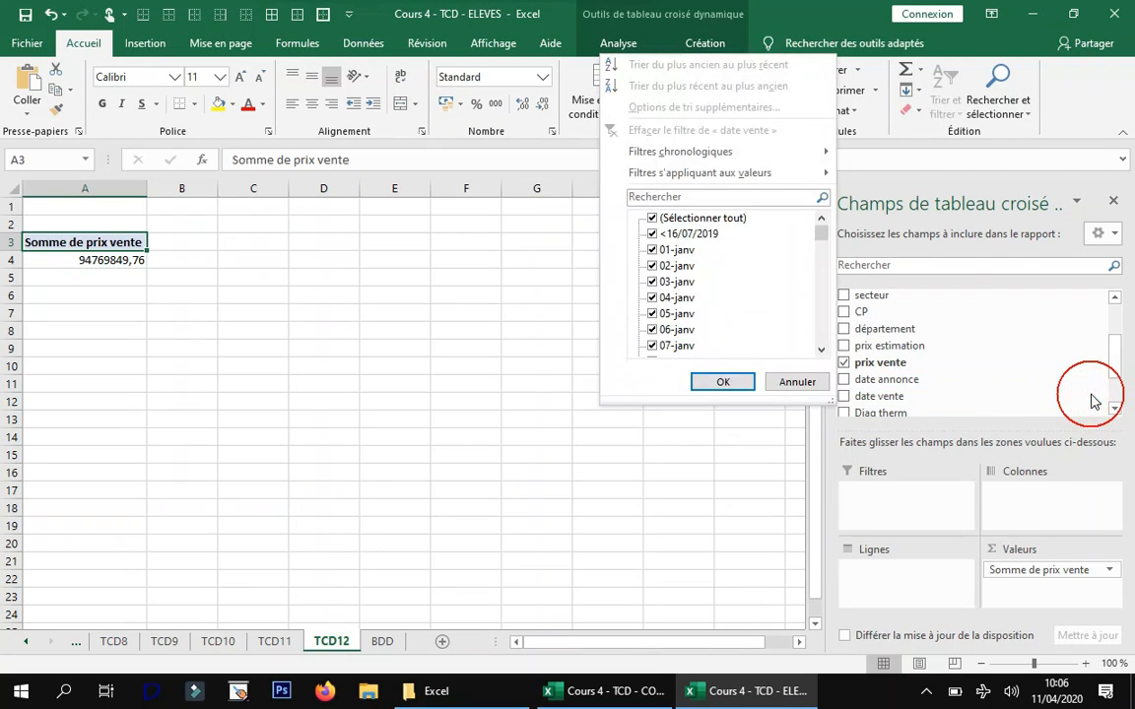
pyautogui.moveTo(750, 152)
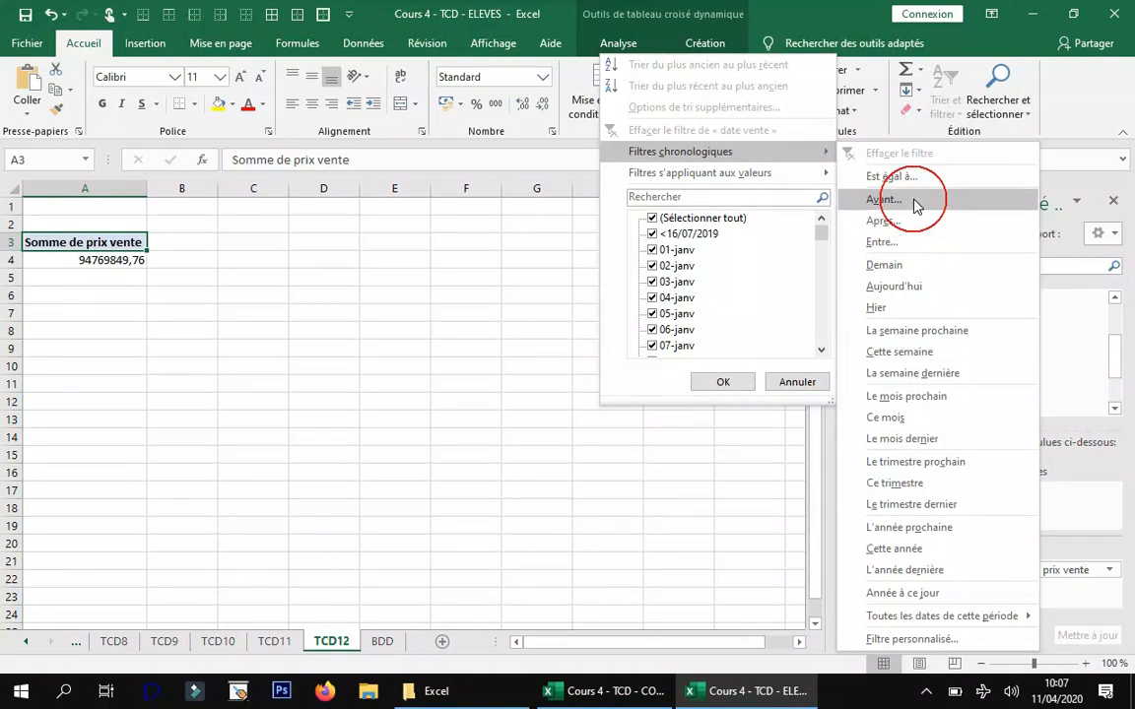
pyautogui.click(914, 243)
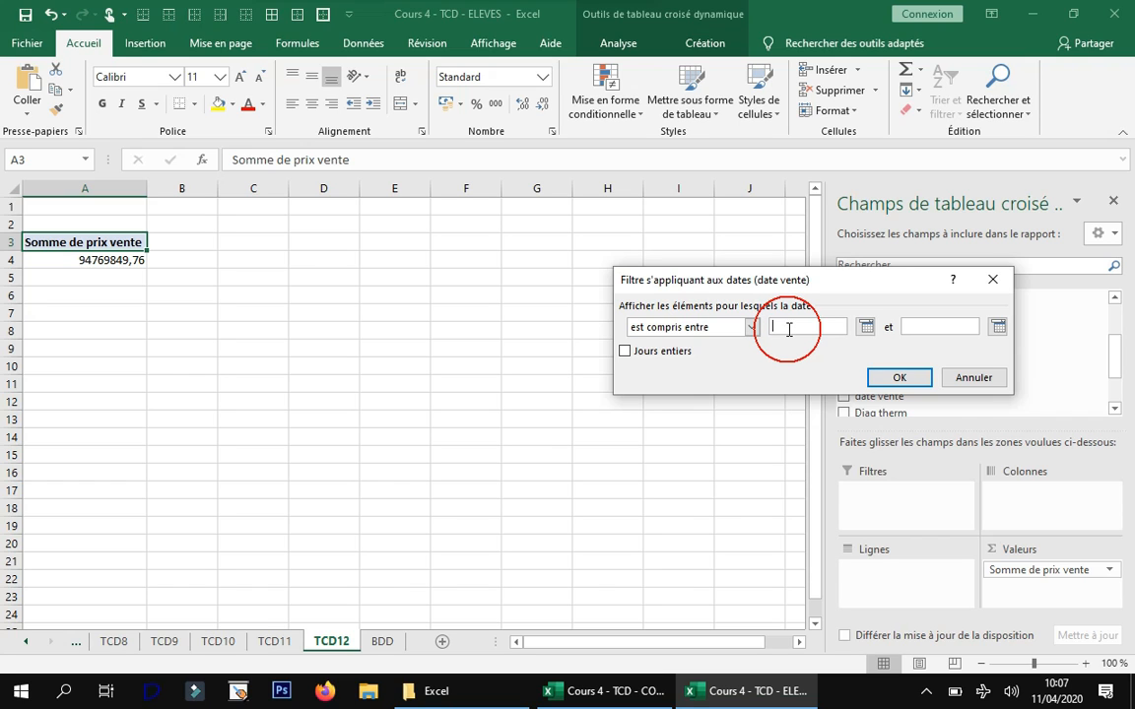
pyautogui.write('01/')
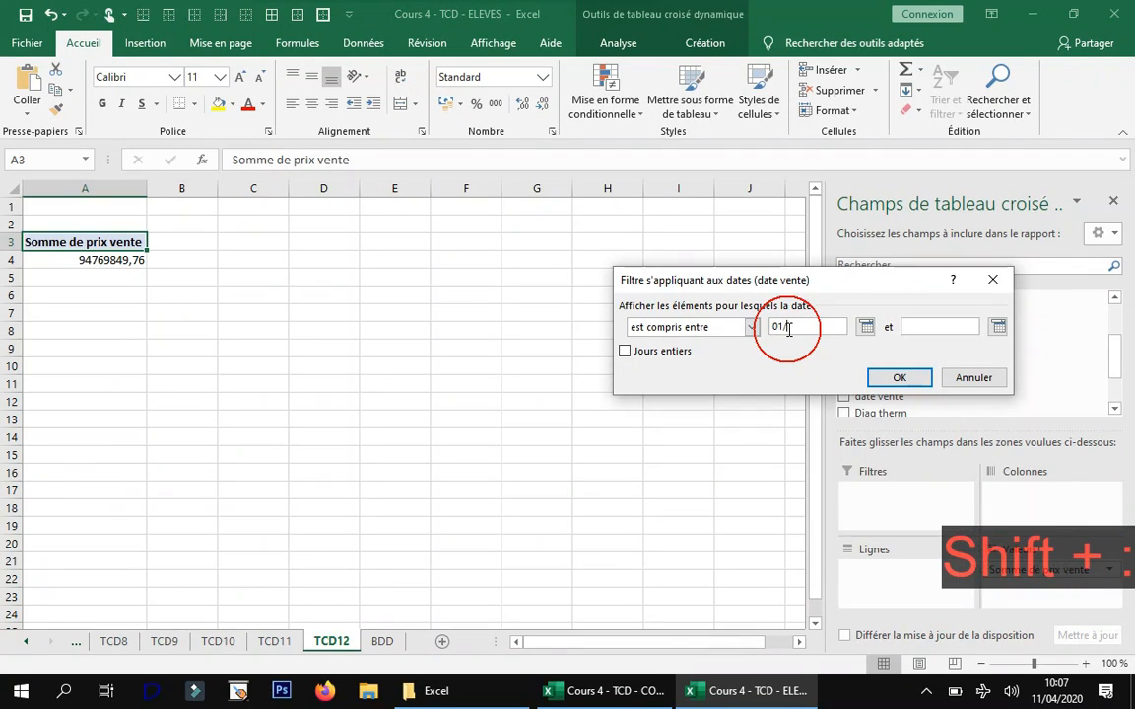
pyautogui.write('06')
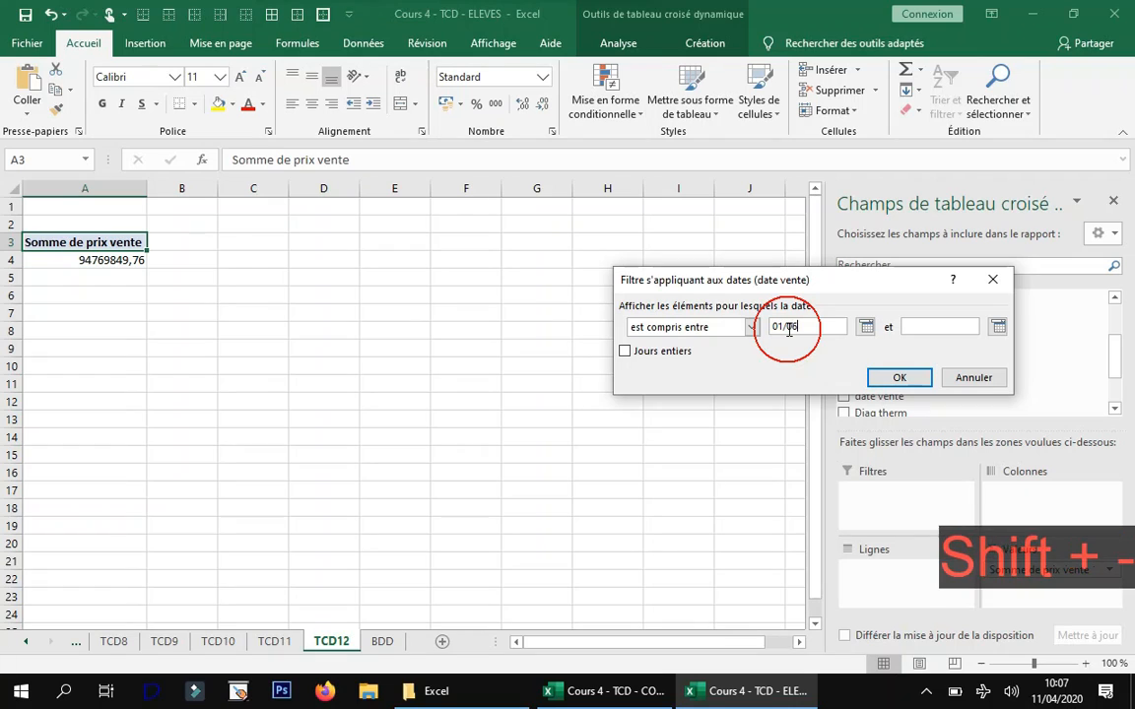
pyautogui.write('/2019')
pyautogui.click(916, 327)
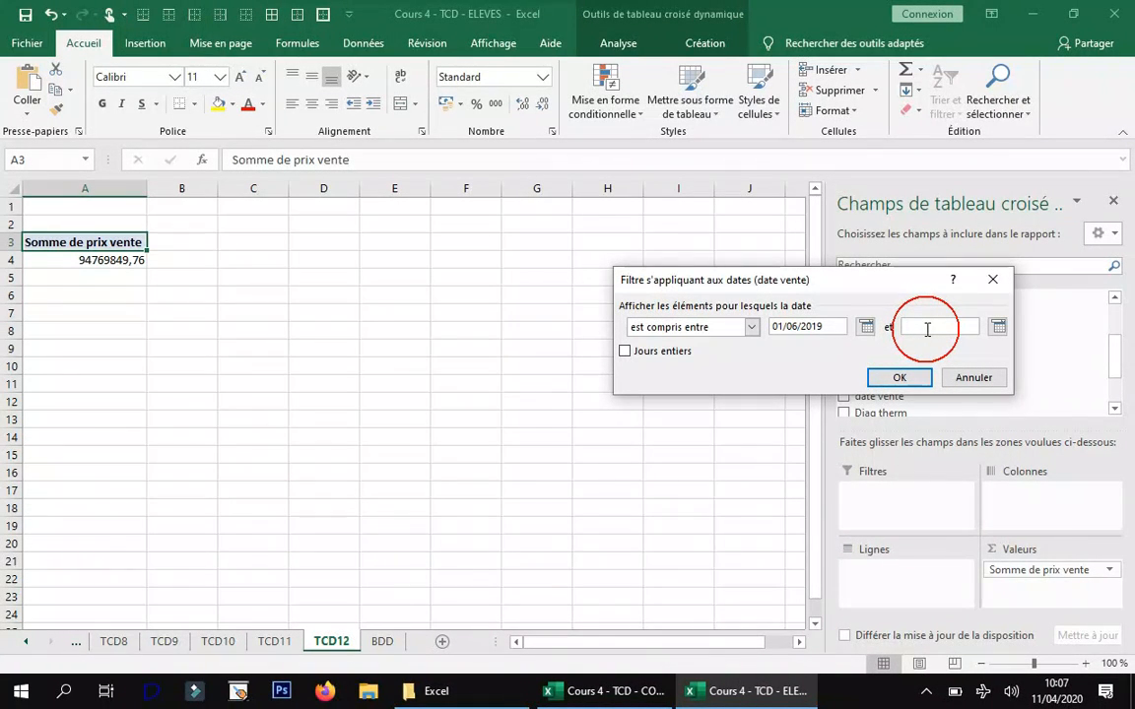
pyautogui.press('shift')
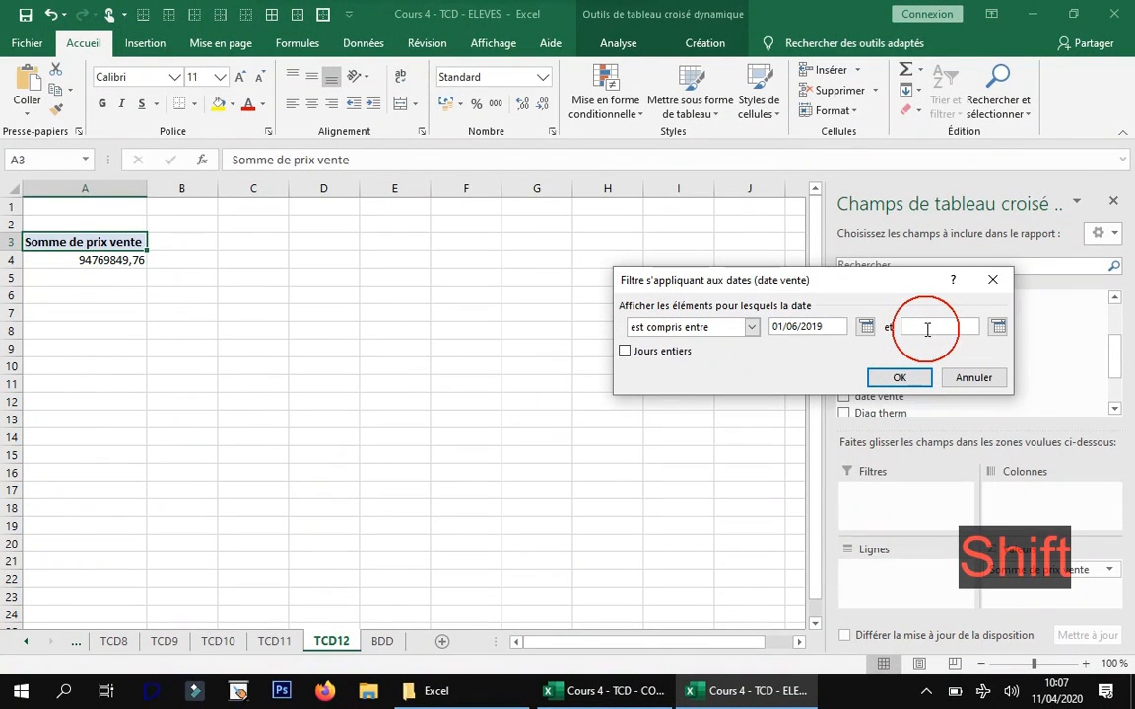
pyautogui.write('31/')
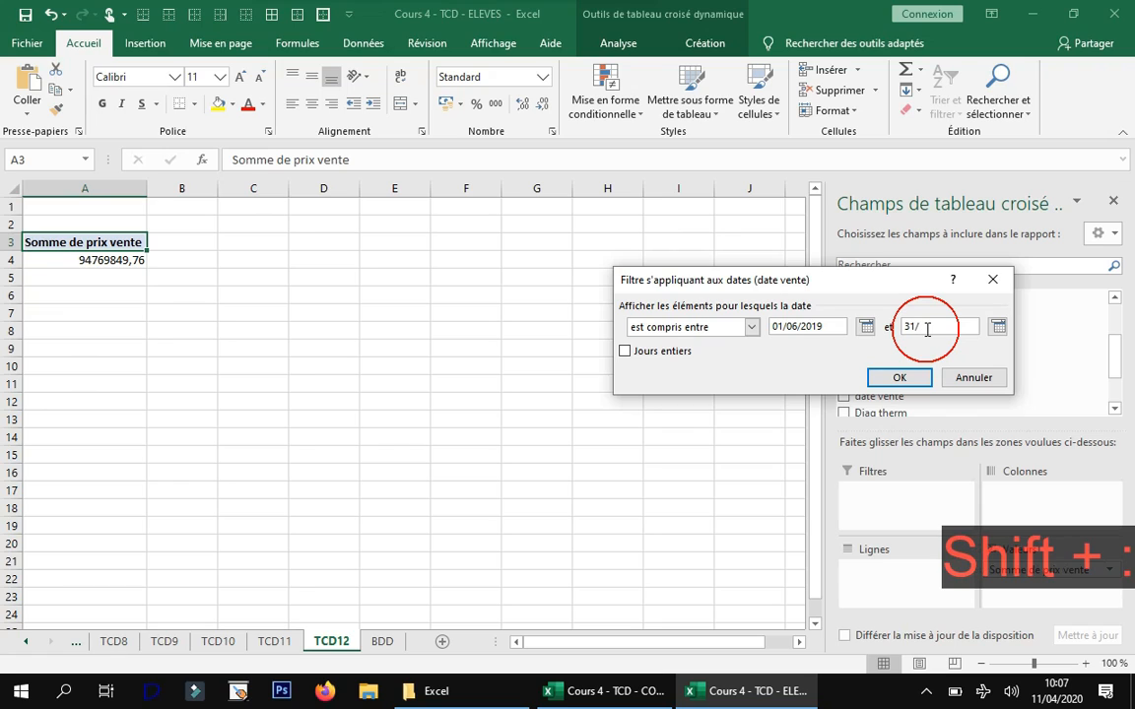
pyautogui.write('05')
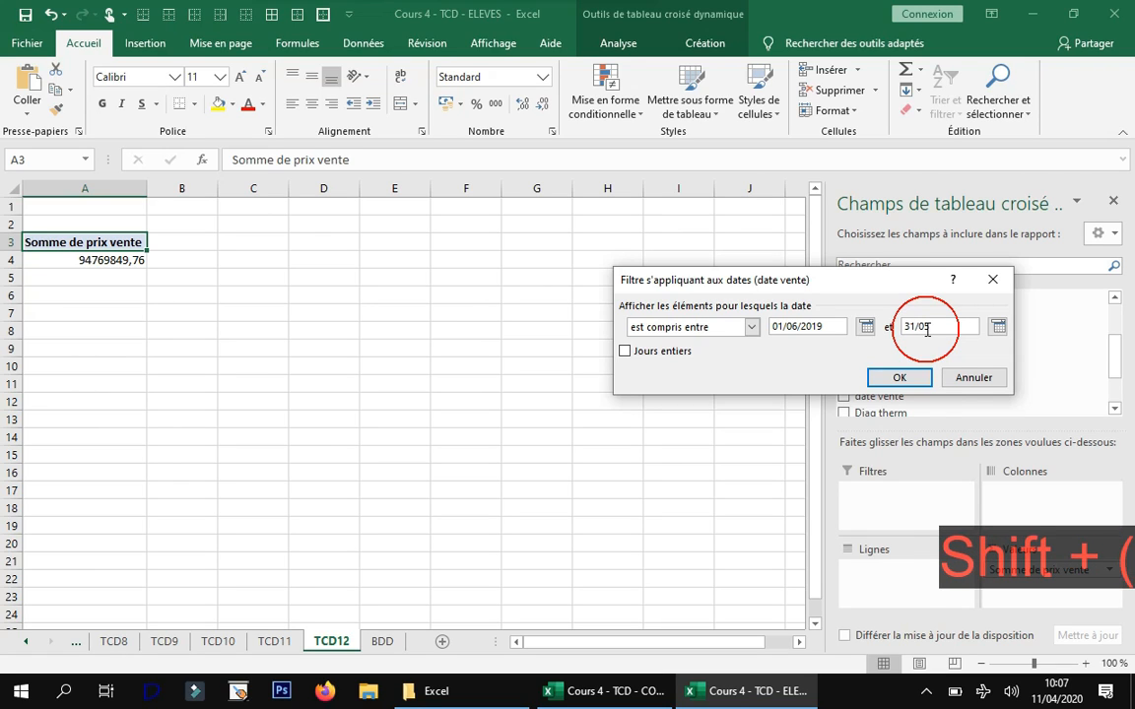
pyautogui.write('/2020')
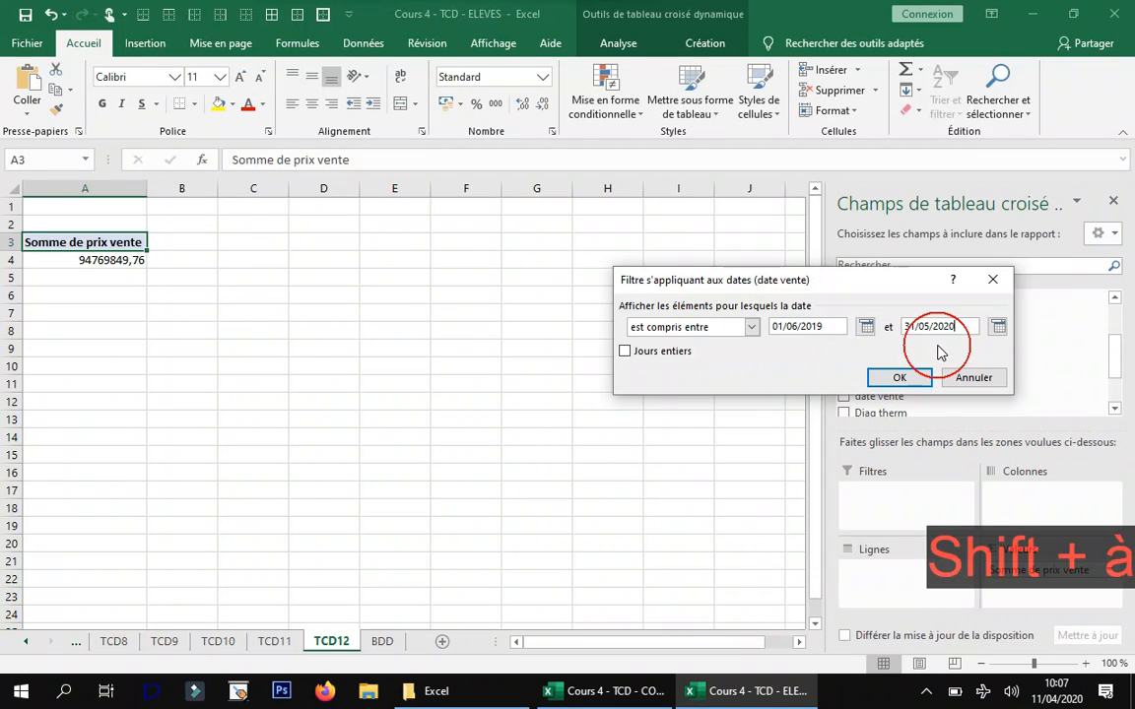
pyautogui.click(900, 378)
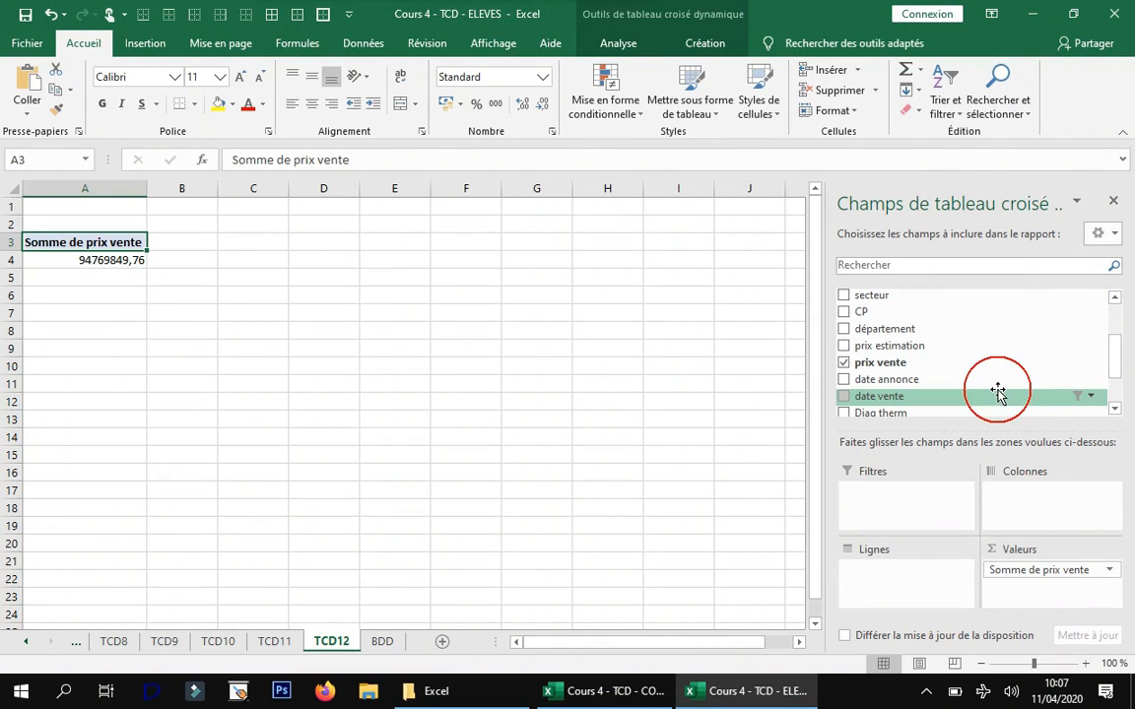
# - Add the filtered date vente field to the TCD12 rows and select the grand total of prix vente
pyautogui.moveTo(1005, 394); pyautogui.dragTo(927, 571)
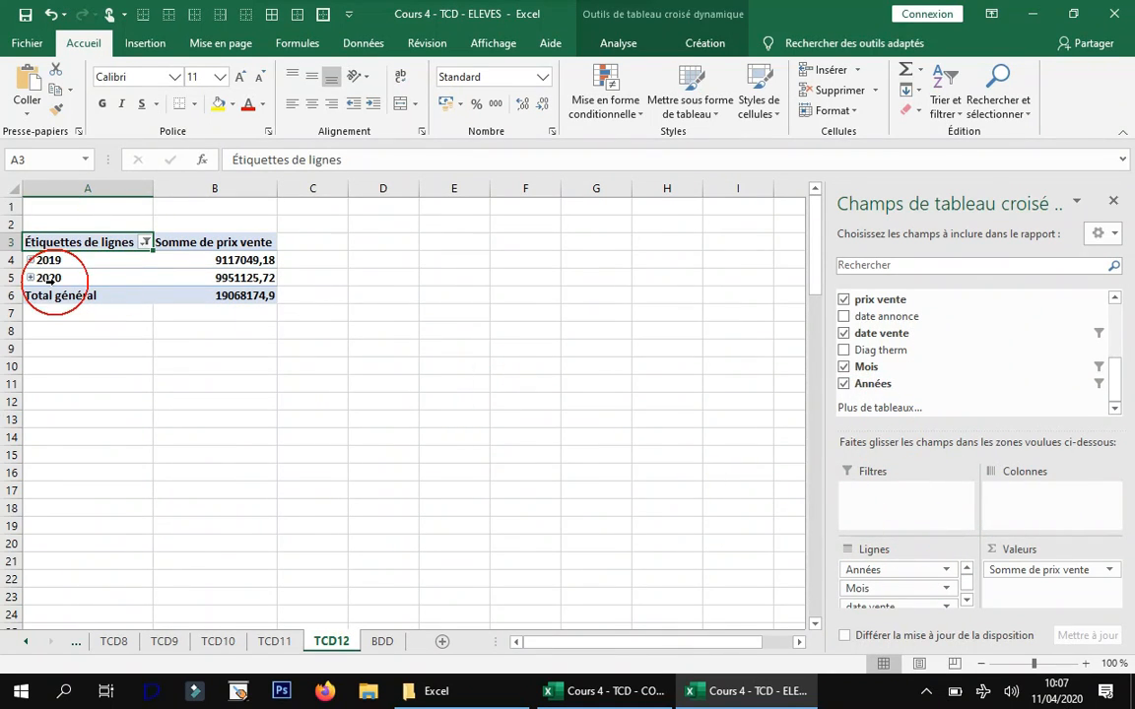
pyautogui.click(216, 295)
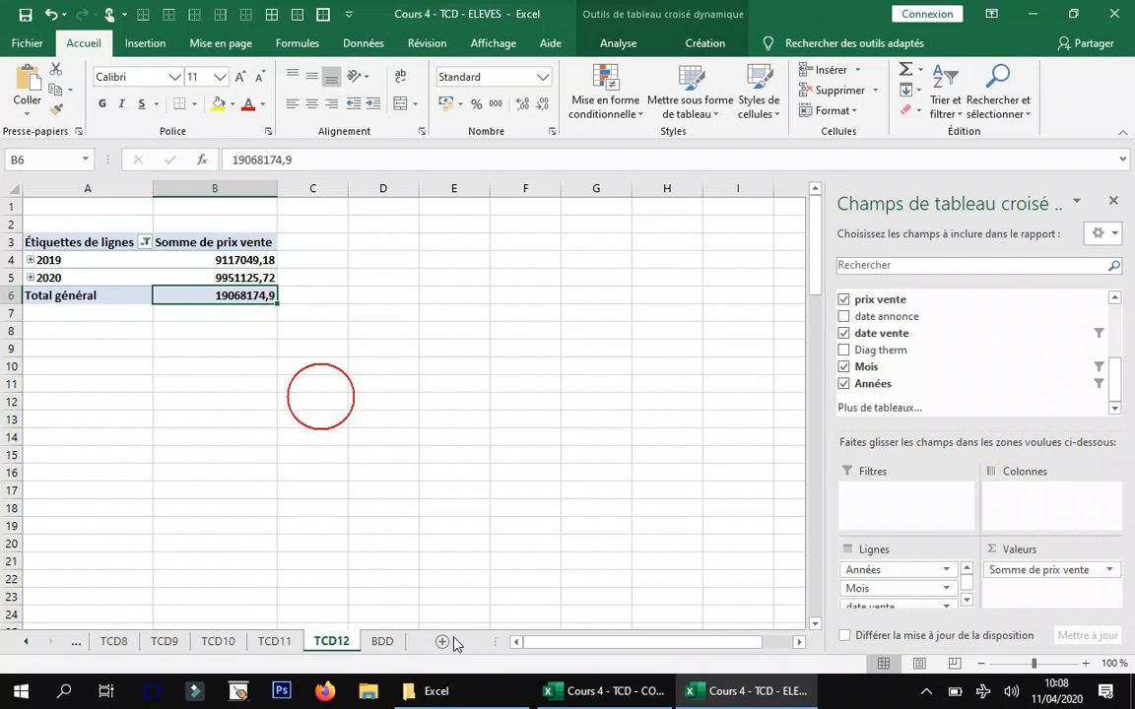
# - Read the TCD13 instruction on the BDD sheet and create a pivot table from its data table on a new worksheet
pyautogui.click(383, 642)
pyautogui.scroll(-1, 902, 473)
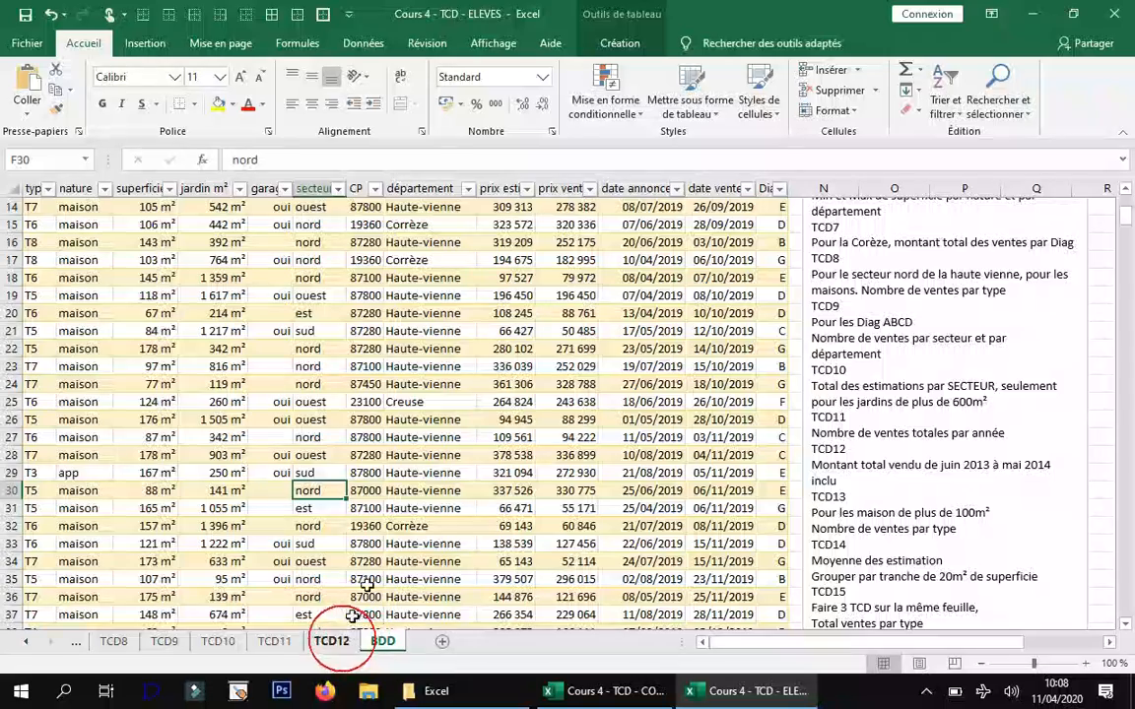
pyautogui.click(325, 331)
pyautogui.click(145, 43)
pyautogui.click(41, 94)
pyautogui.click(877, 464)
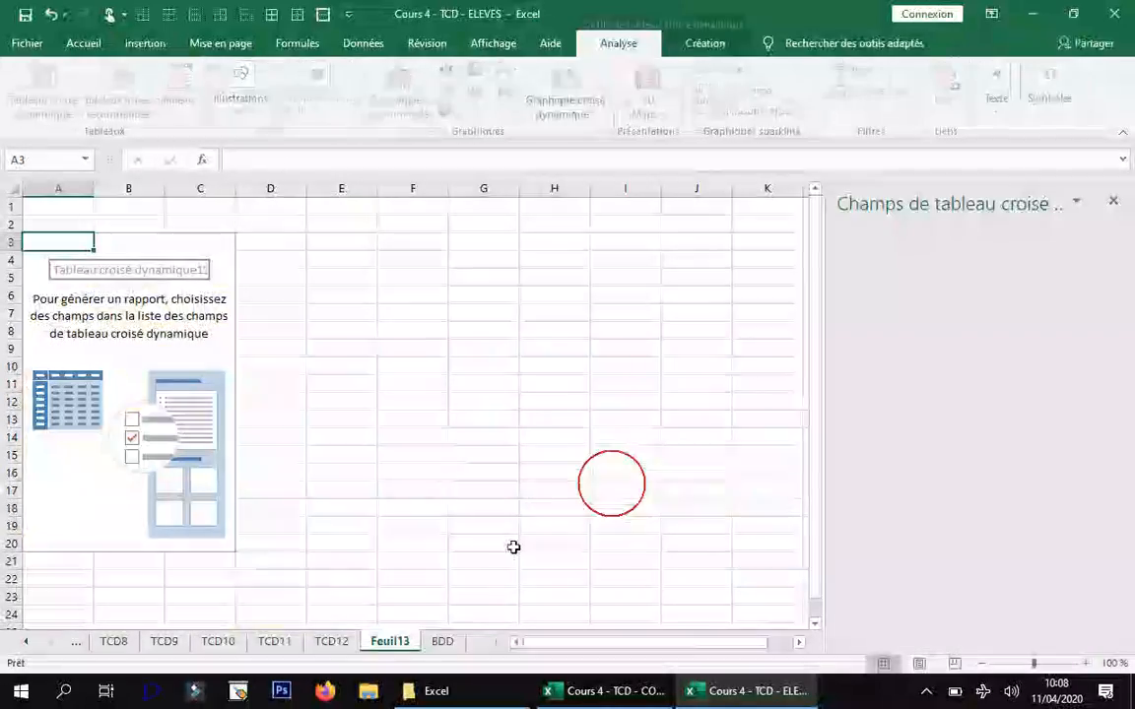
# - Rename the new pivot table sheet as TCD13
pyautogui.click(402, 642)
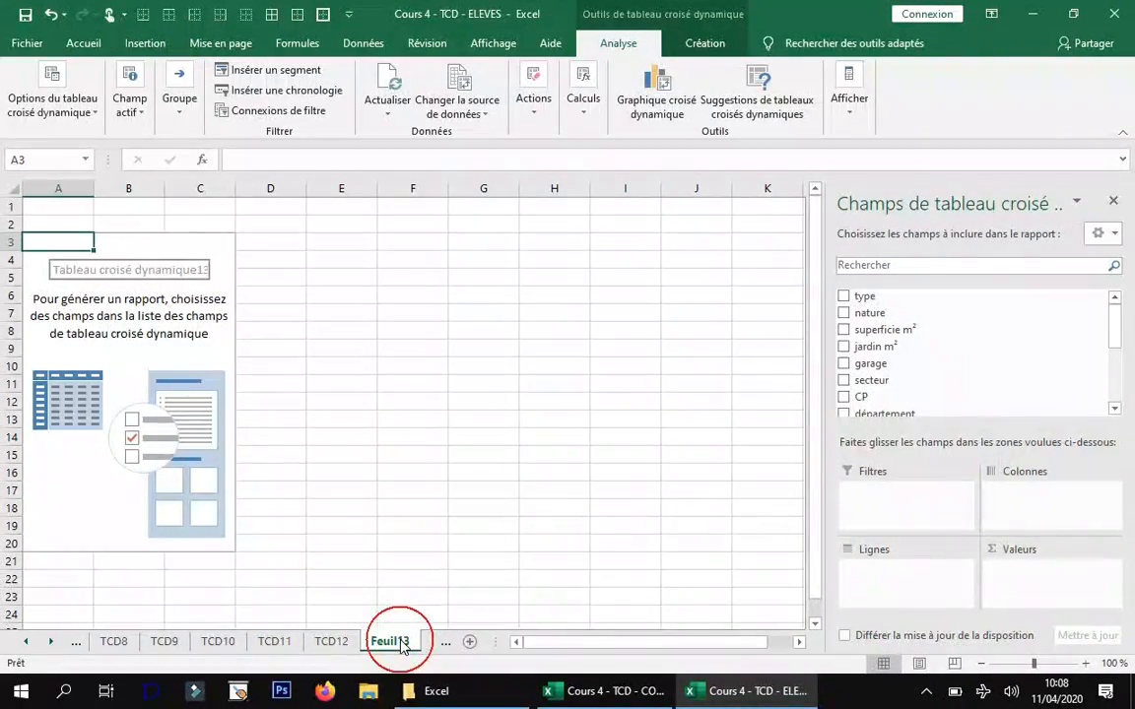
pyautogui.rightClick(401, 645)
pyautogui.click(463, 471)
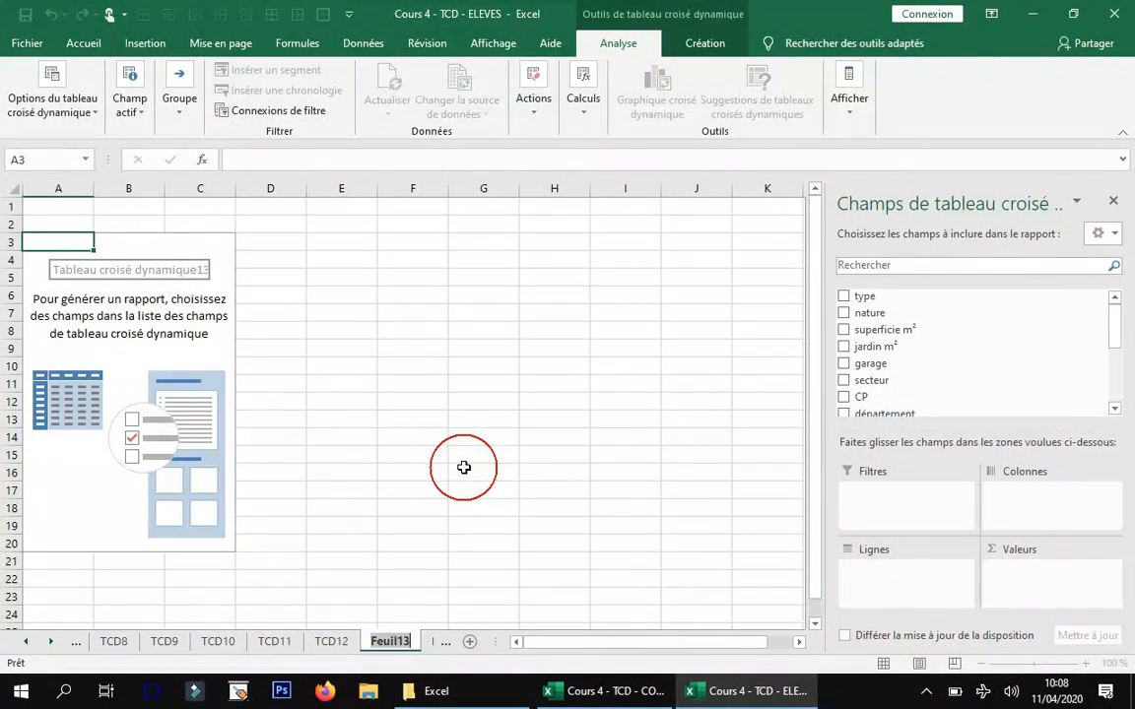
pyautogui.write('TCD13')
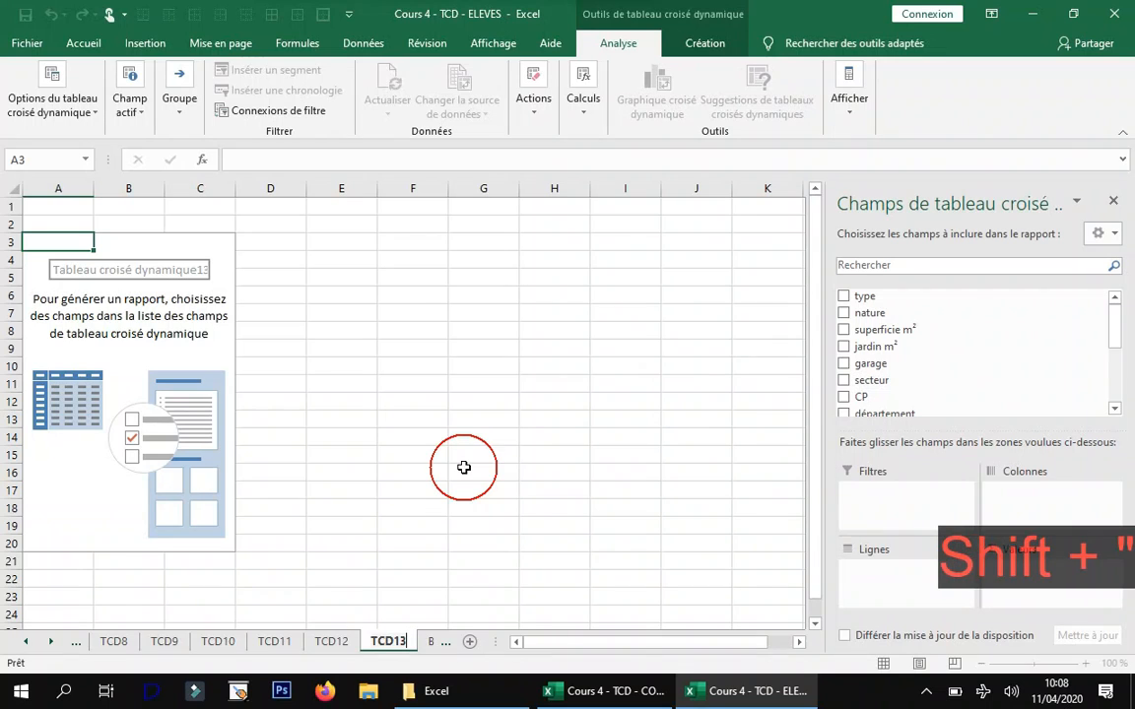
pyautogui.click(123, 315)
# - Lay out the TCD13 pivot table with type as rows and the count of nature as values
pyautogui.scroll(-2, 905, 335)
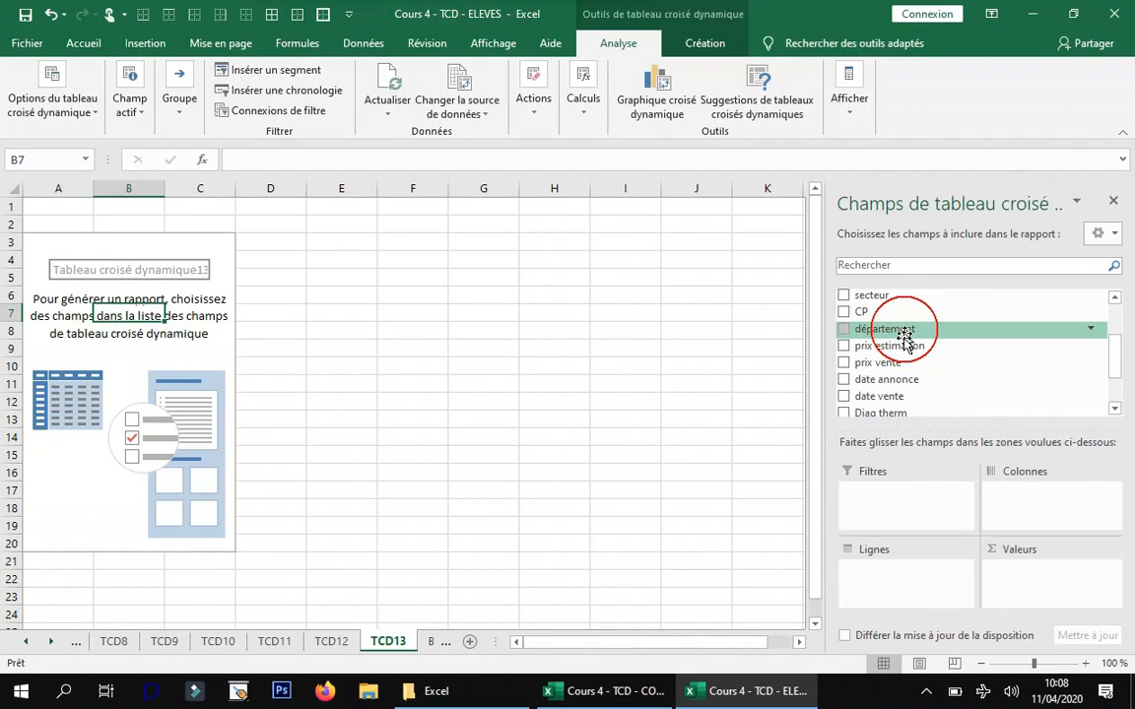
pyautogui.scroll(3, 904, 365)
pyautogui.moveTo(904, 299); pyautogui.dragTo(916, 581)
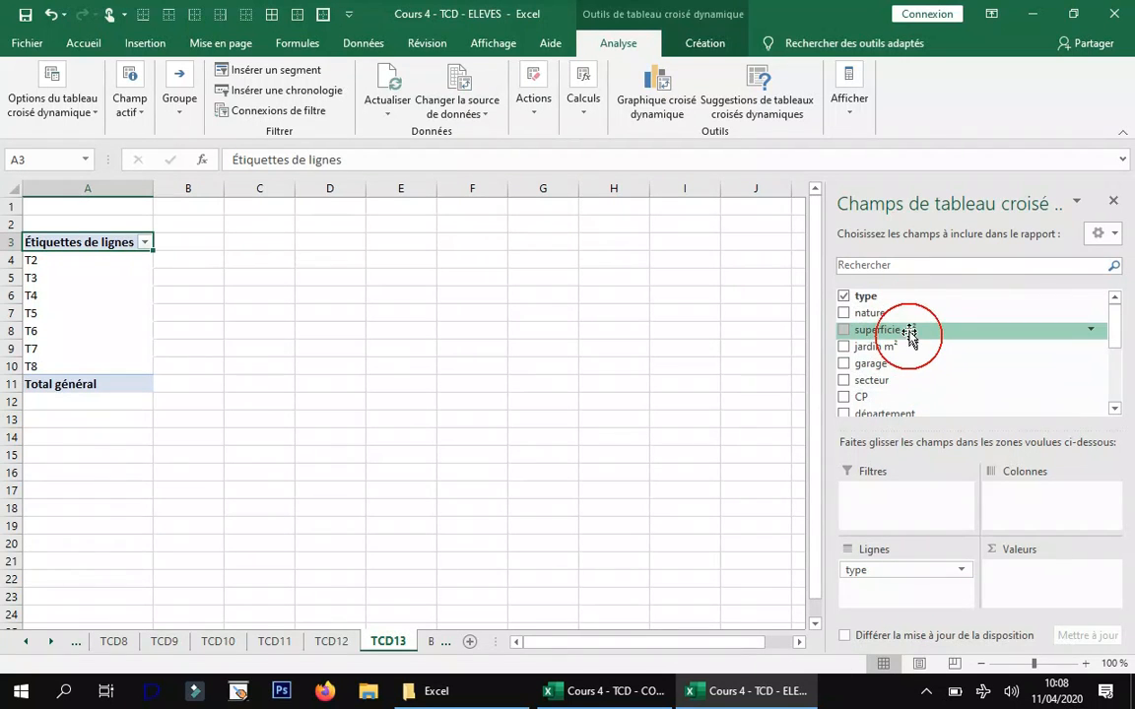
pyautogui.moveTo(901, 314); pyautogui.dragTo(1030, 580)
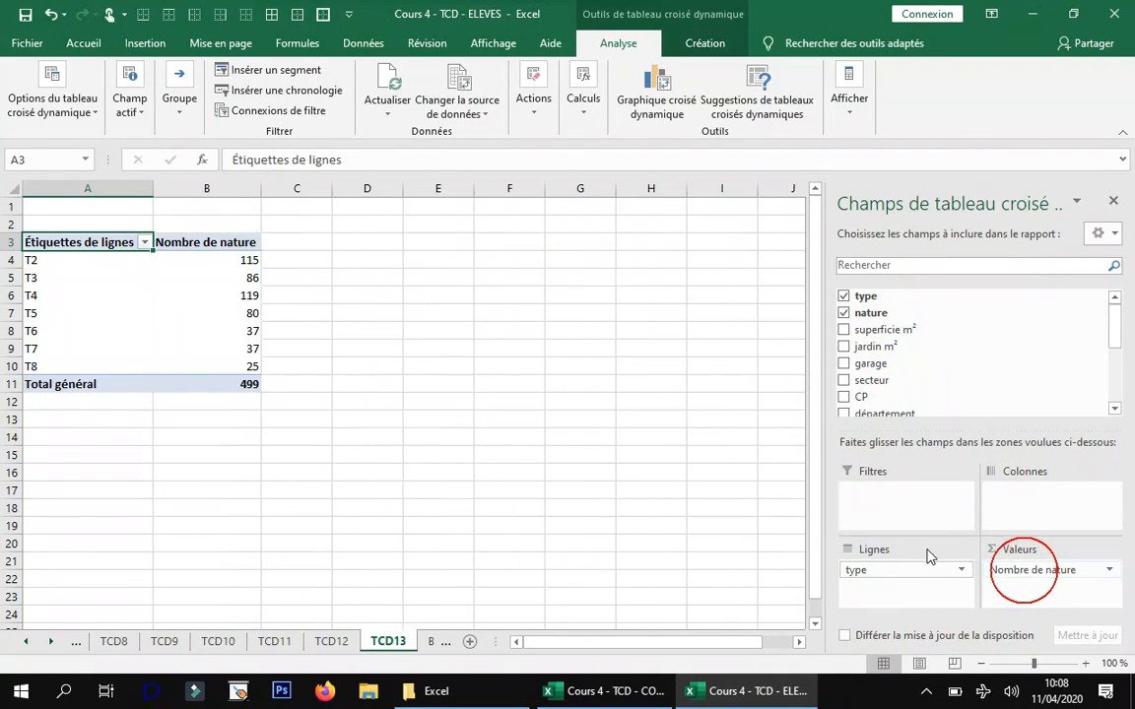
pyautogui.click(118, 284)
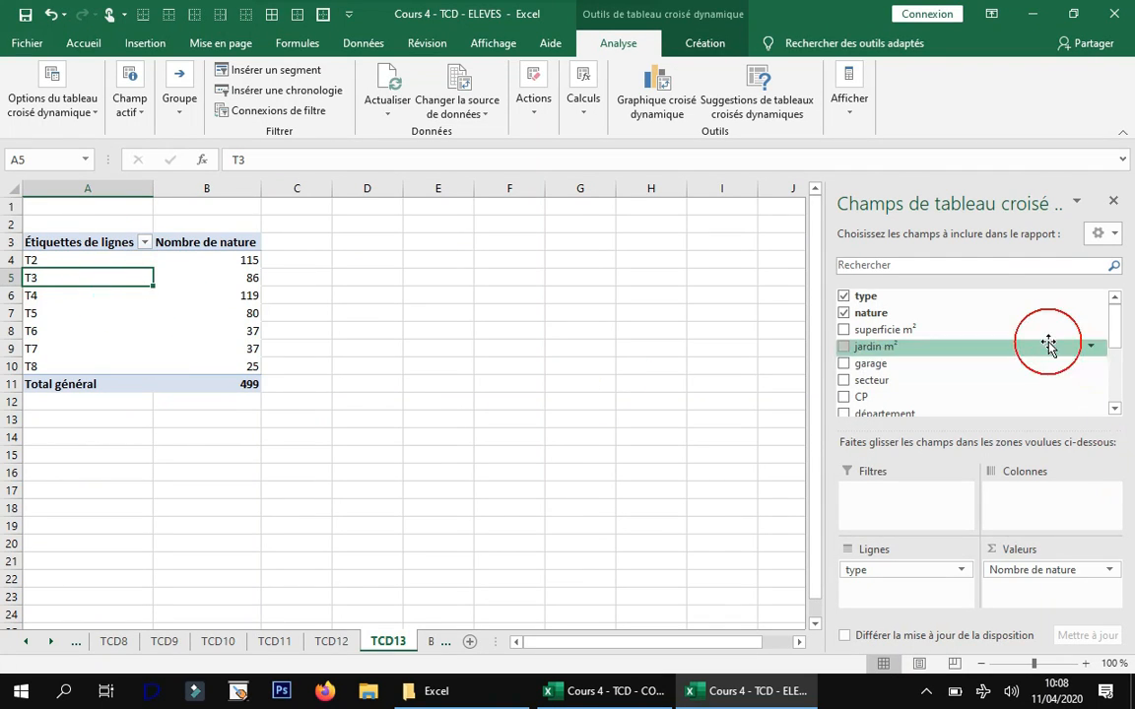
# - Apply a label filter to the superficie m² field, keeping surfaces greater than 100
pyautogui.click(1091, 332)
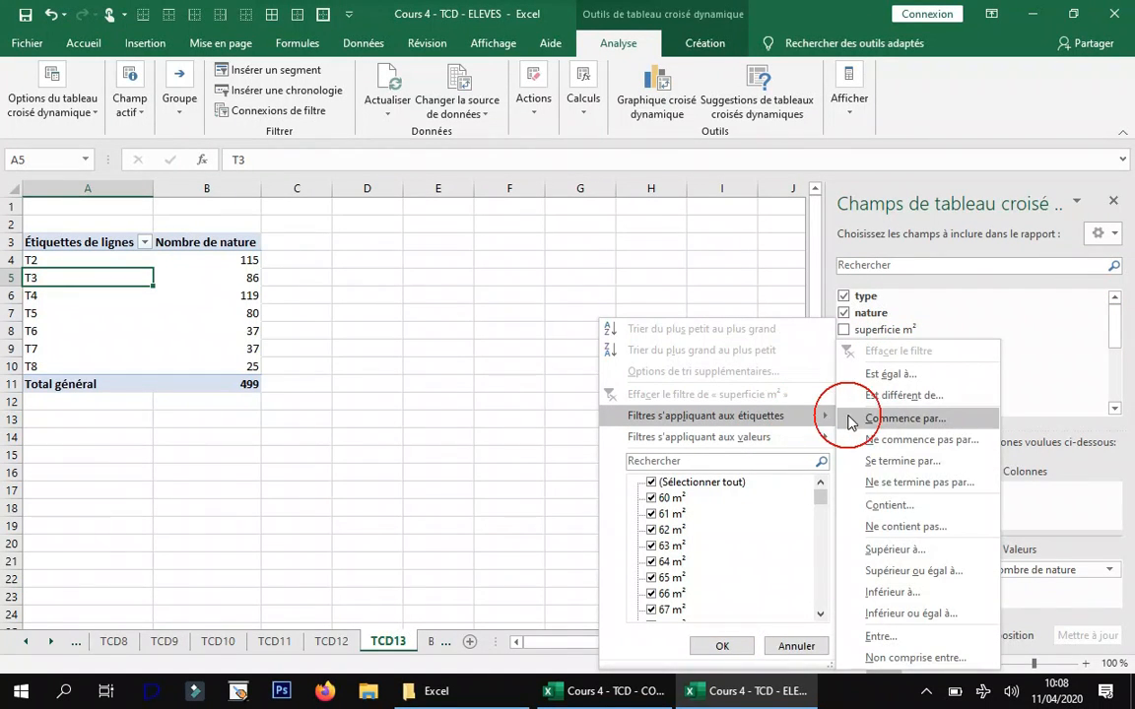
pyautogui.click(921, 561)
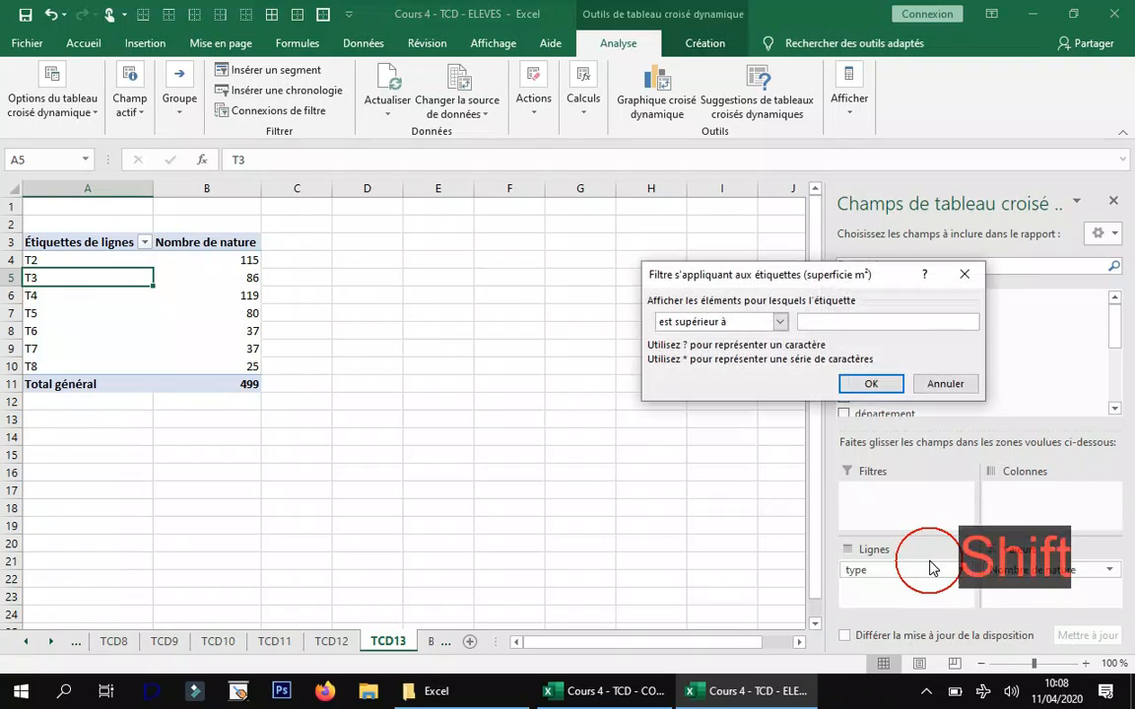
pyautogui.write('100')
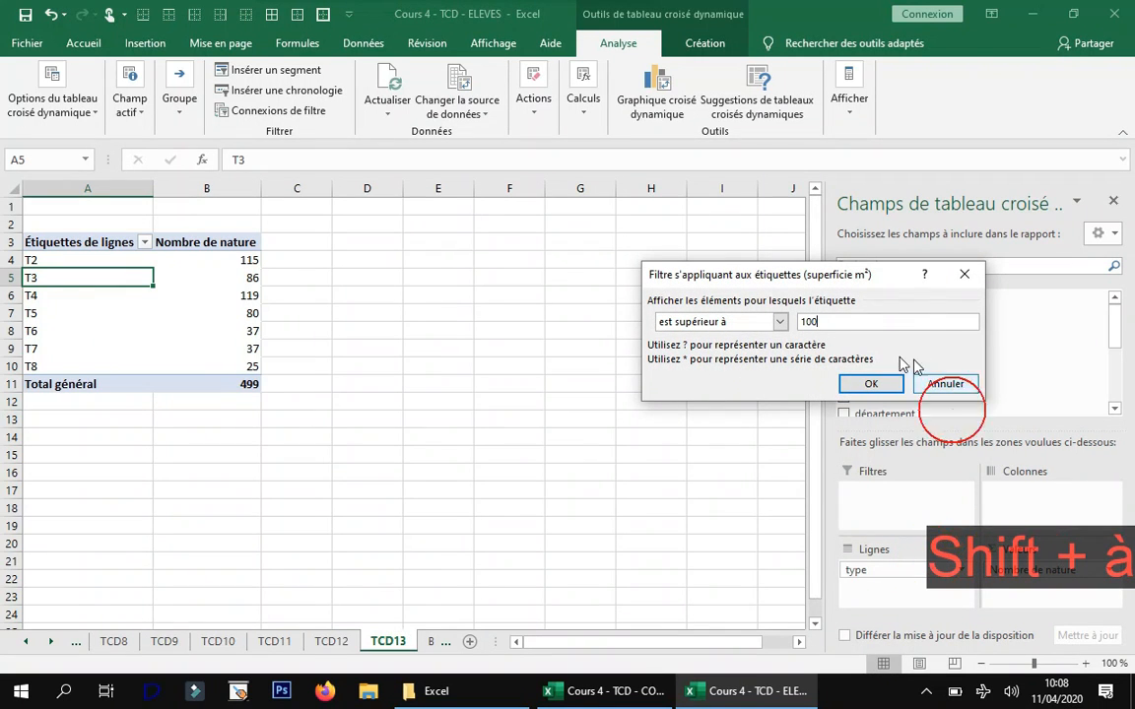
pyautogui.click(865, 384)
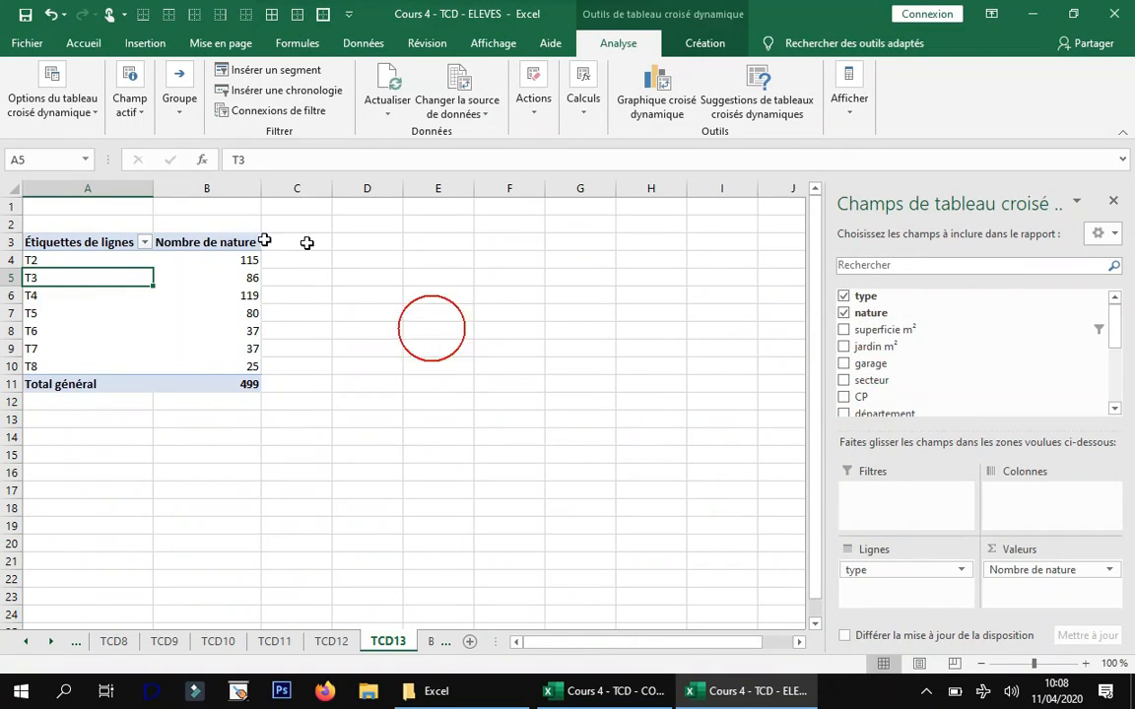
# - Add superficie m² under type in the TCD13 rows and collapse the entire type field
pyautogui.moveTo(923, 331); pyautogui.dragTo(930, 588)
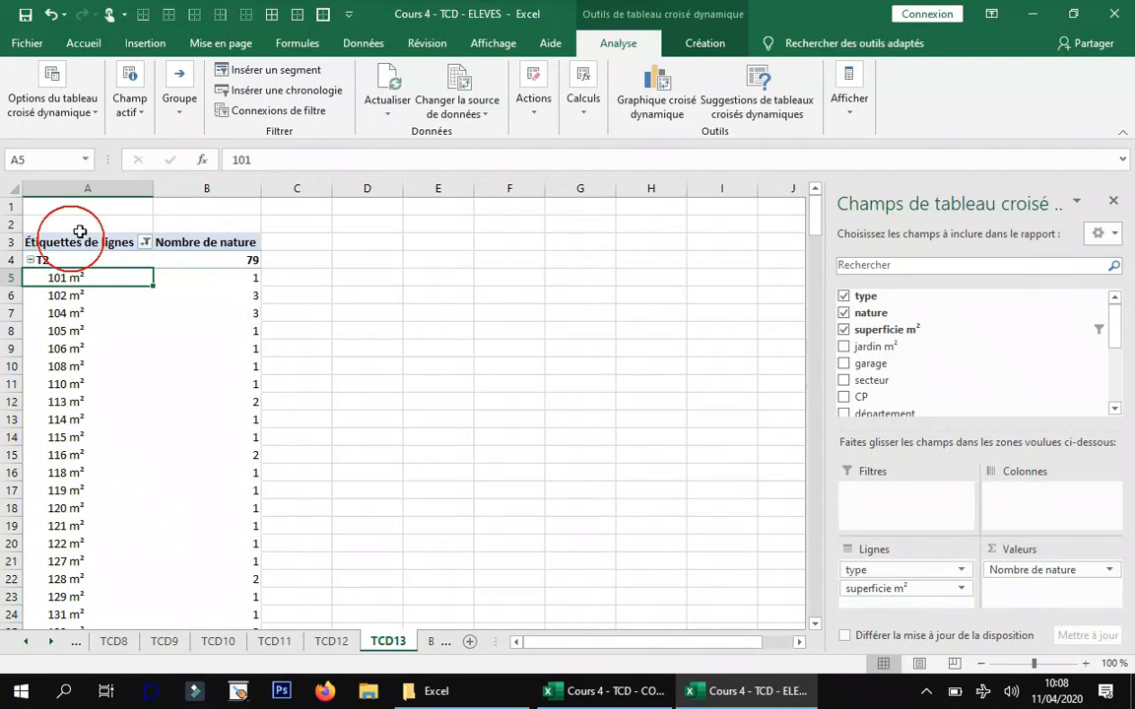
pyautogui.rightClick(57, 260)
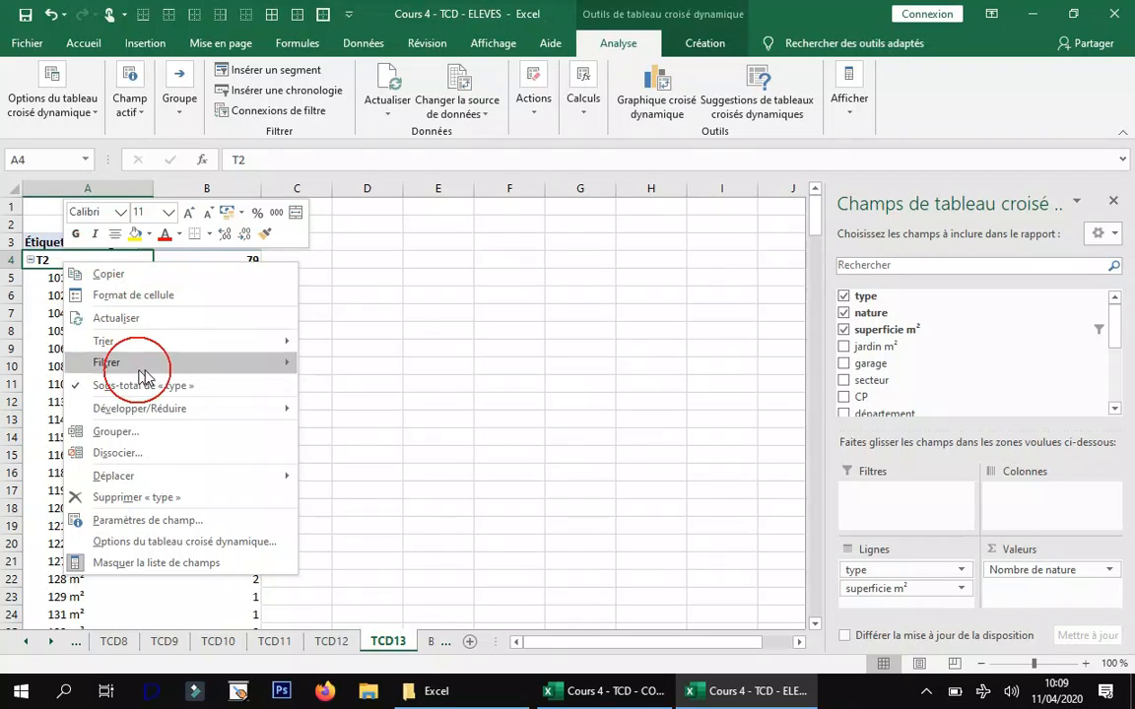
pyautogui.moveTo(268, 407)
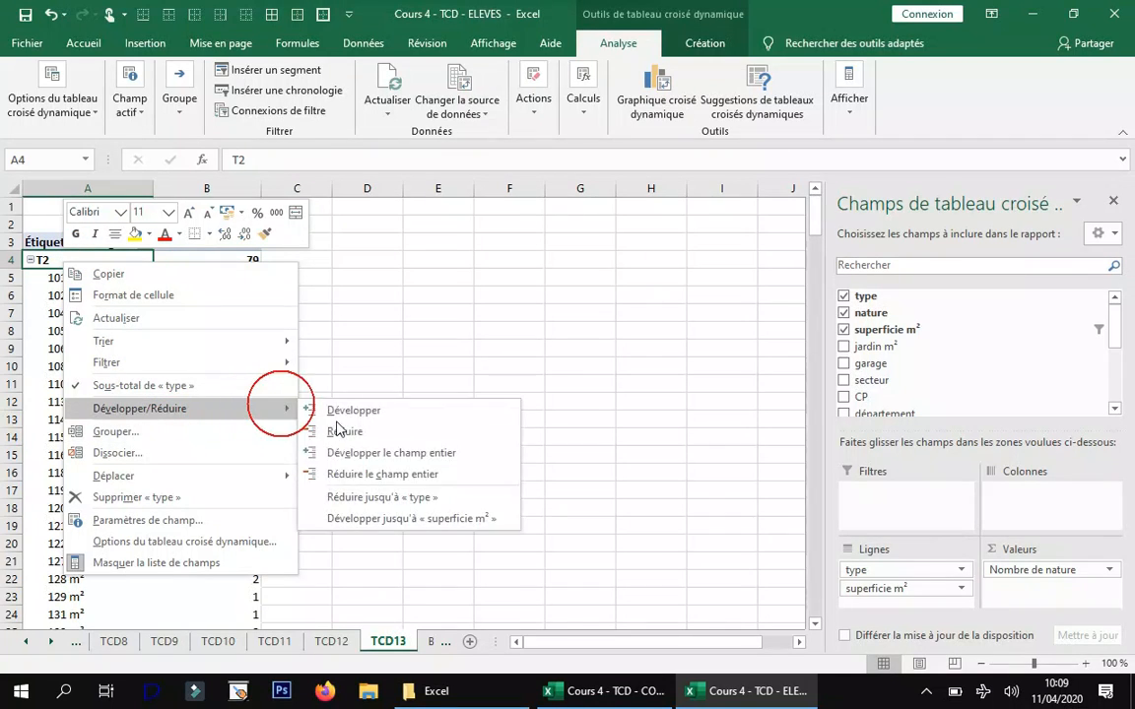
pyautogui.click(394, 476)
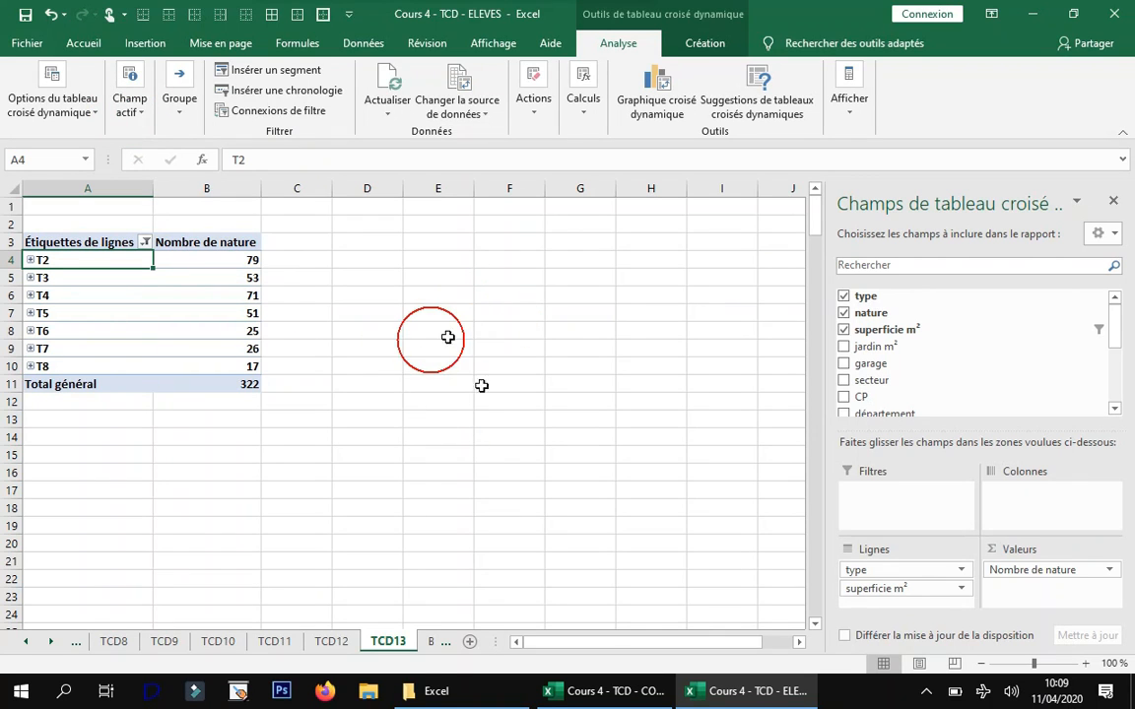
# - Examine the TCD14 requirement in the exercise list on the BDD sheet
pyautogui.click(434, 643)
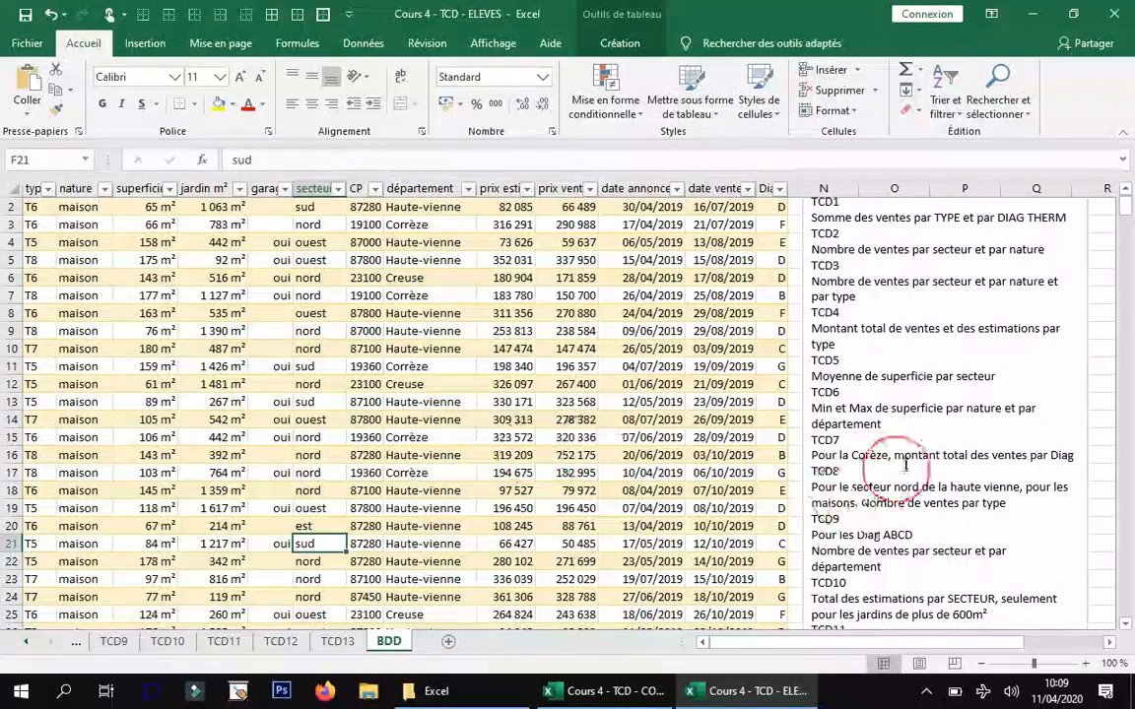
pyautogui.scroll(-3, 887, 525)
pyautogui.scroll(-2, 888, 525)
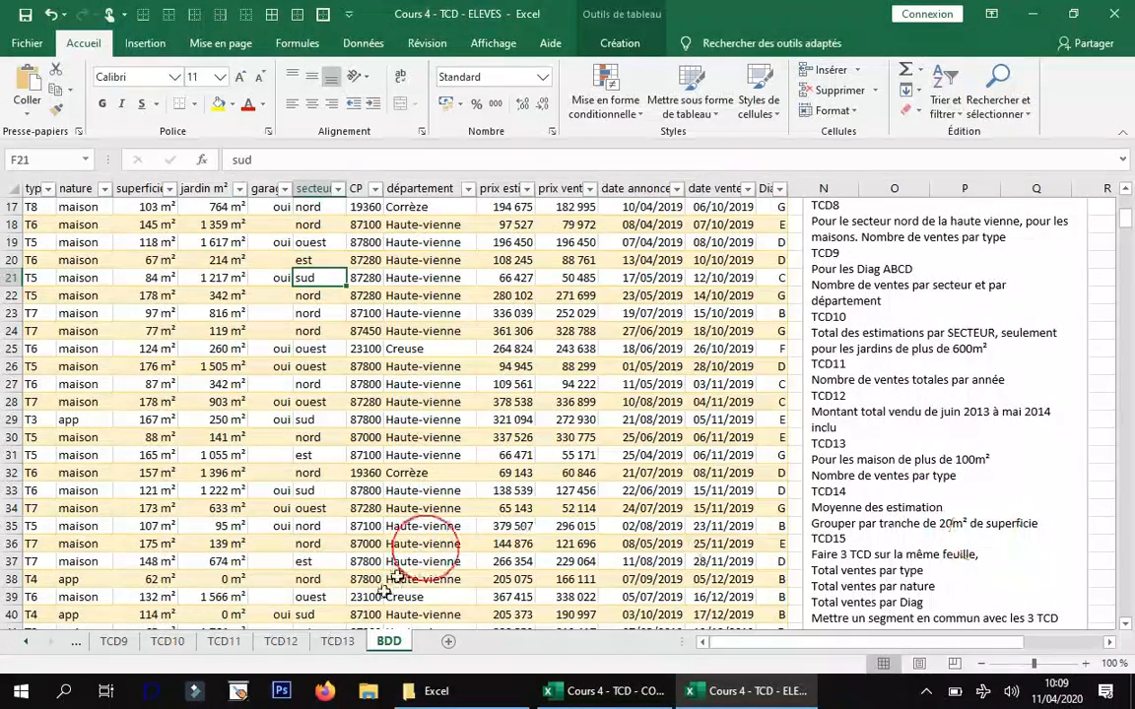
# - Create a pivot table from TAB_immo on a new worksheet and rename that sheet TCD14
pyautogui.click(144, 43)
pyautogui.click(40, 86)
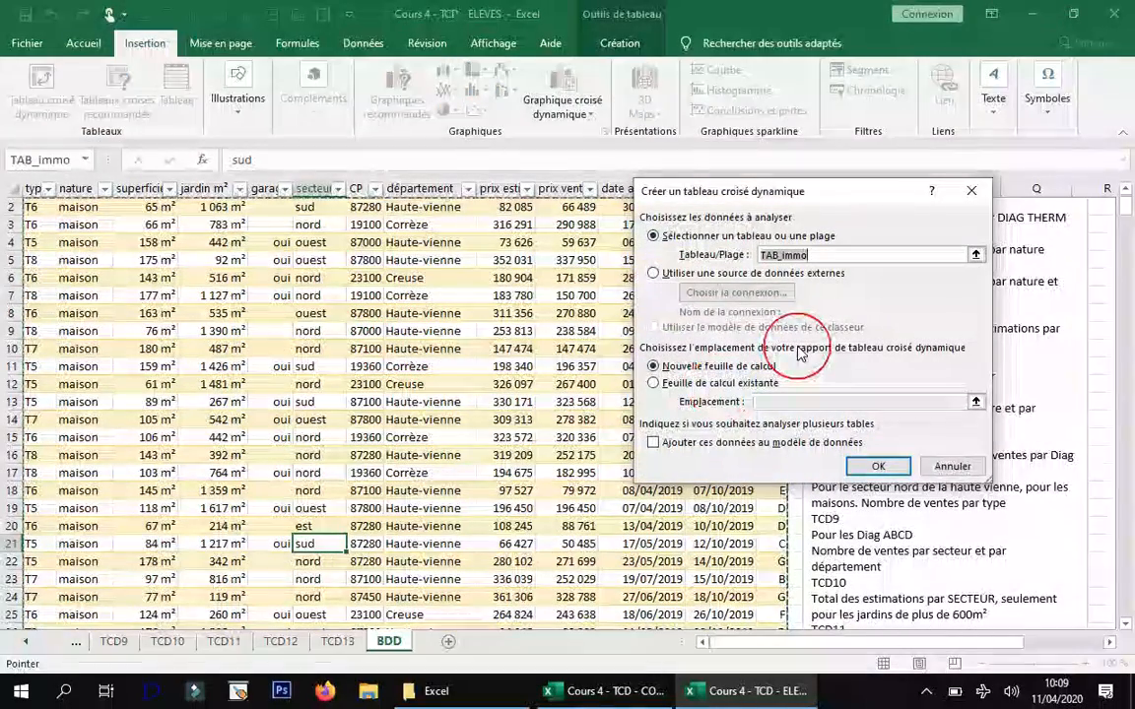
pyautogui.click(873, 464)
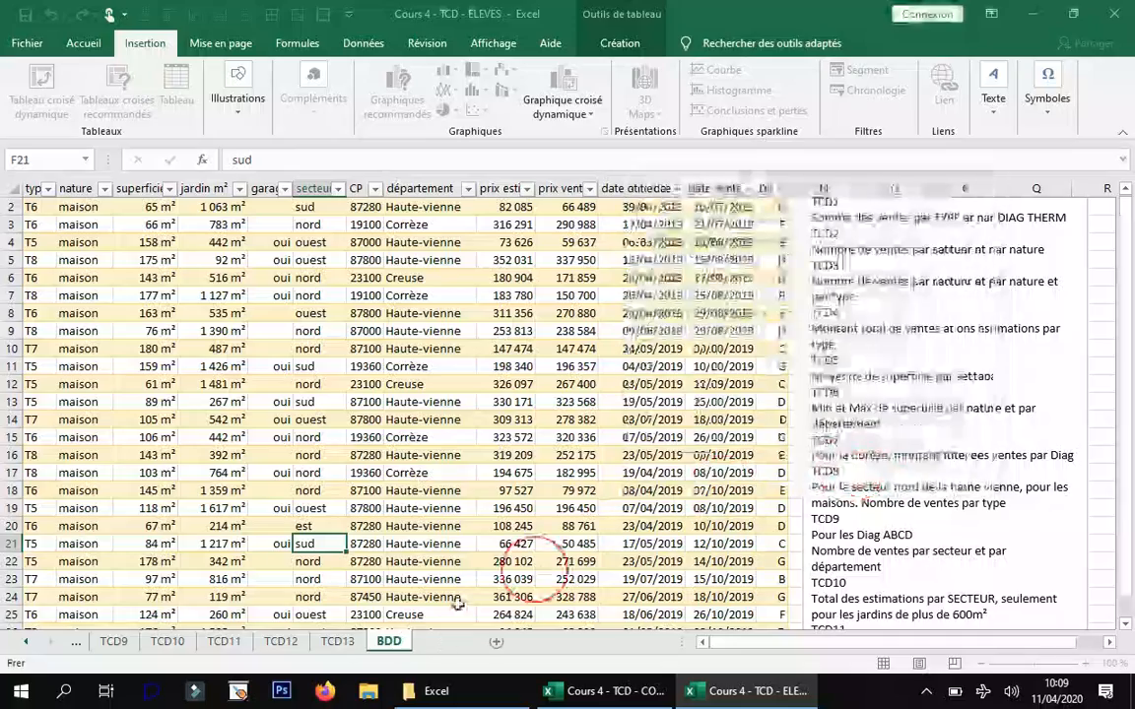
pyautogui.rightClick(409, 642)
pyautogui.click(481, 480)
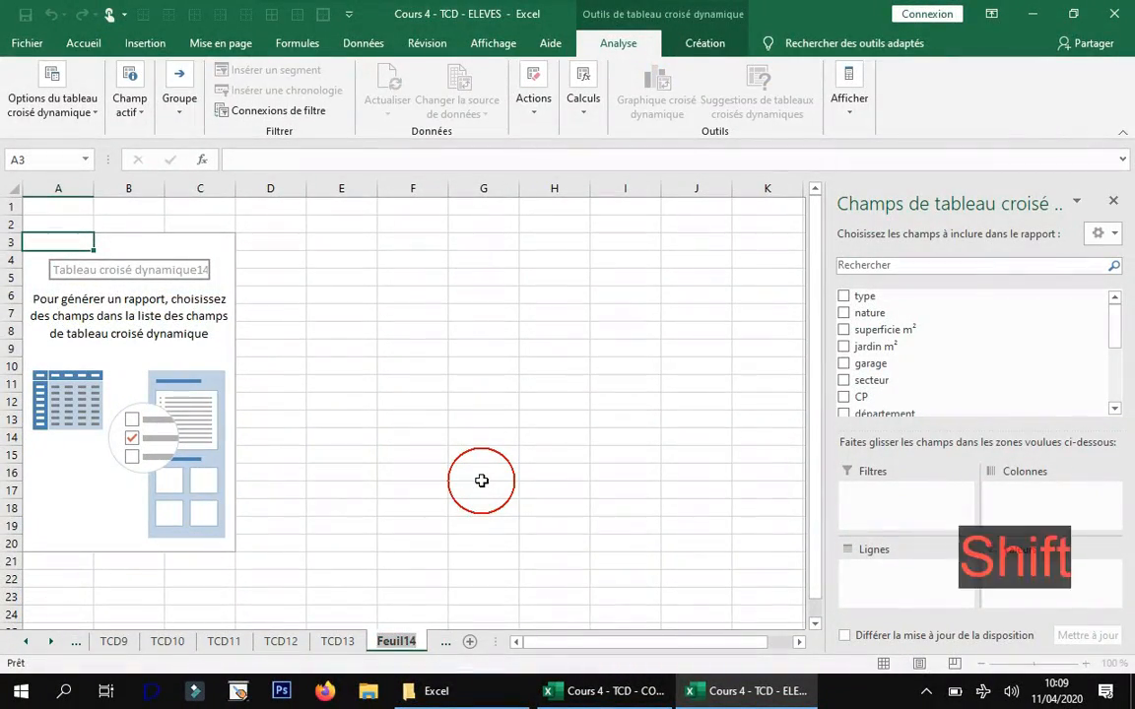
pyautogui.write('TCD14')
# - Lay out the TCD14 pivot table with superficie m² as rows and the average of prix estimation as values
pyautogui.click(96, 290)
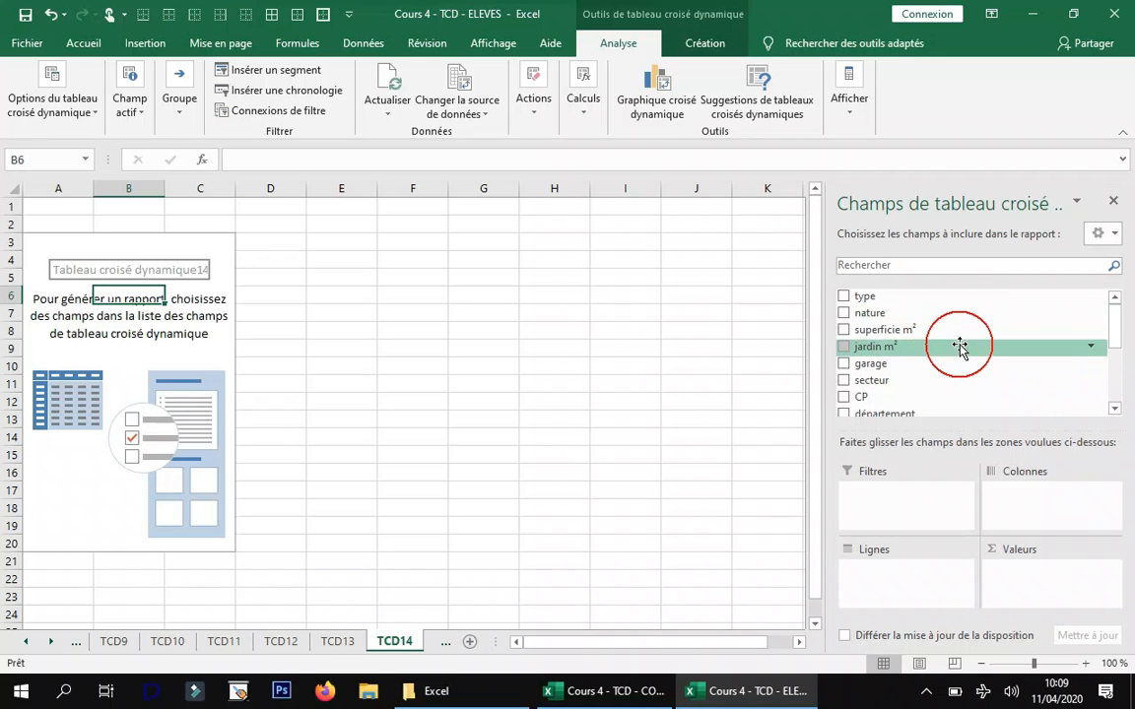
pyautogui.scroll(-3, 956, 346)
pyautogui.moveTo(906, 387); pyautogui.dragTo(1067, 577)
pyautogui.click(1105, 570)
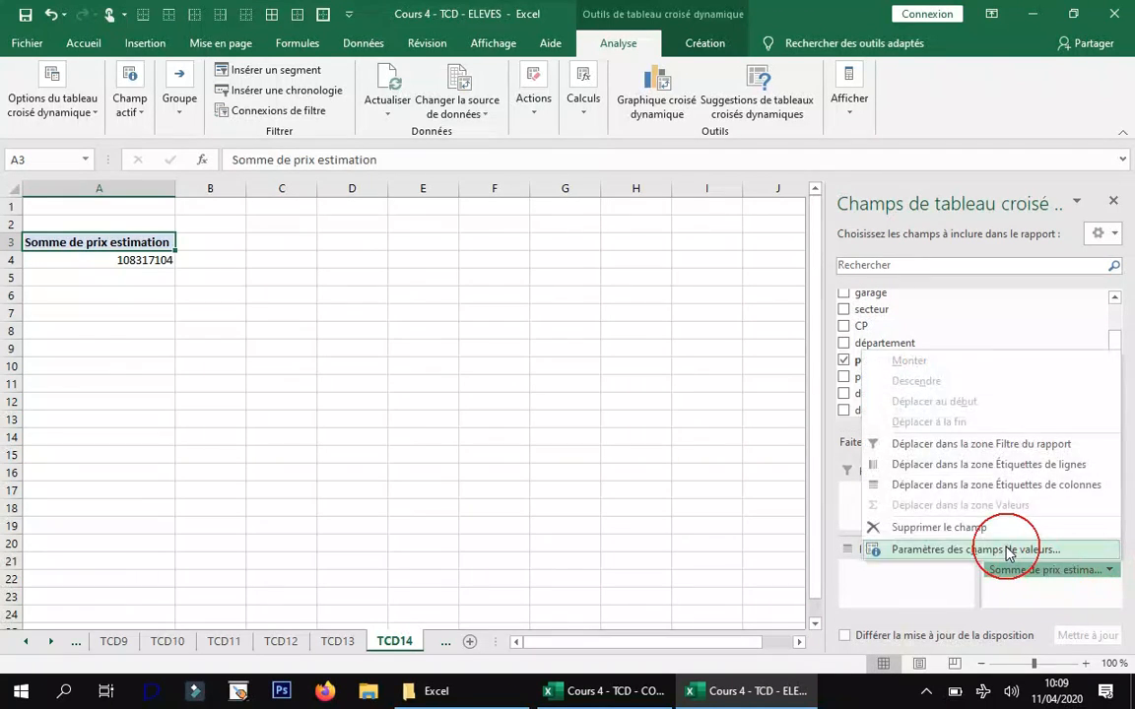
pyautogui.click(985, 548)
pyautogui.click(691, 374)
pyautogui.click(857, 454)
pyautogui.scroll(3, 928, 325)
pyautogui.moveTo(928, 325); pyautogui.dragTo(924, 580)
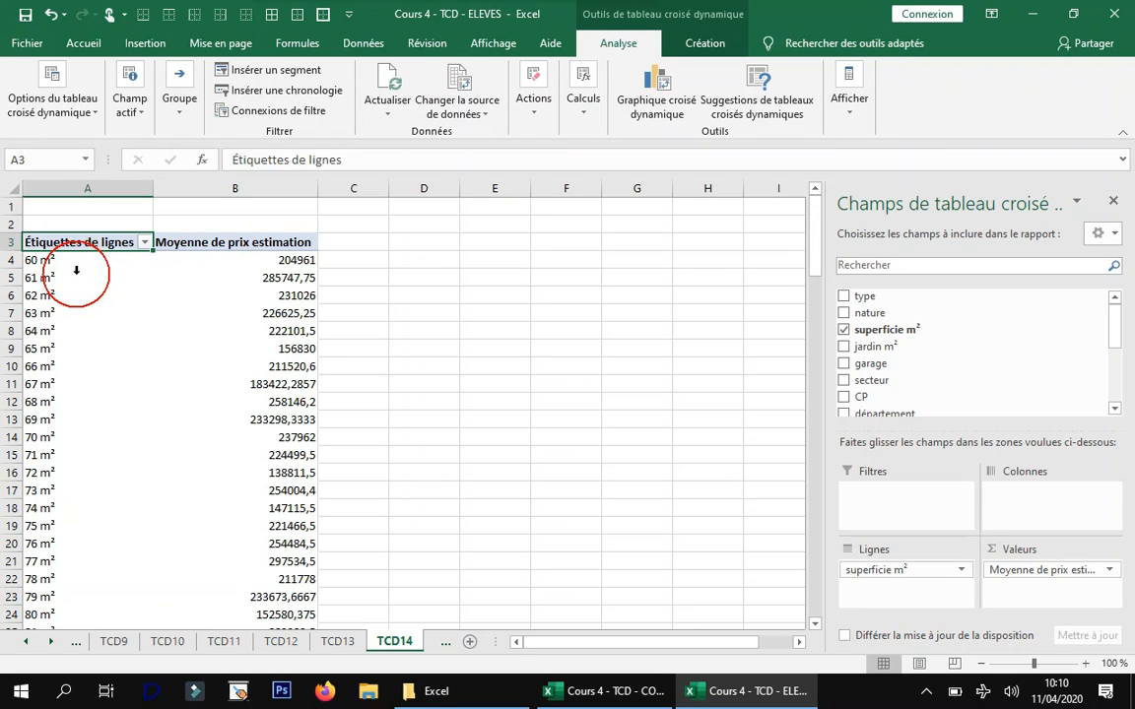
# - Group the superficie m² row labels from 60 to 180 in intervals of 20
pyautogui.click(45, 259)
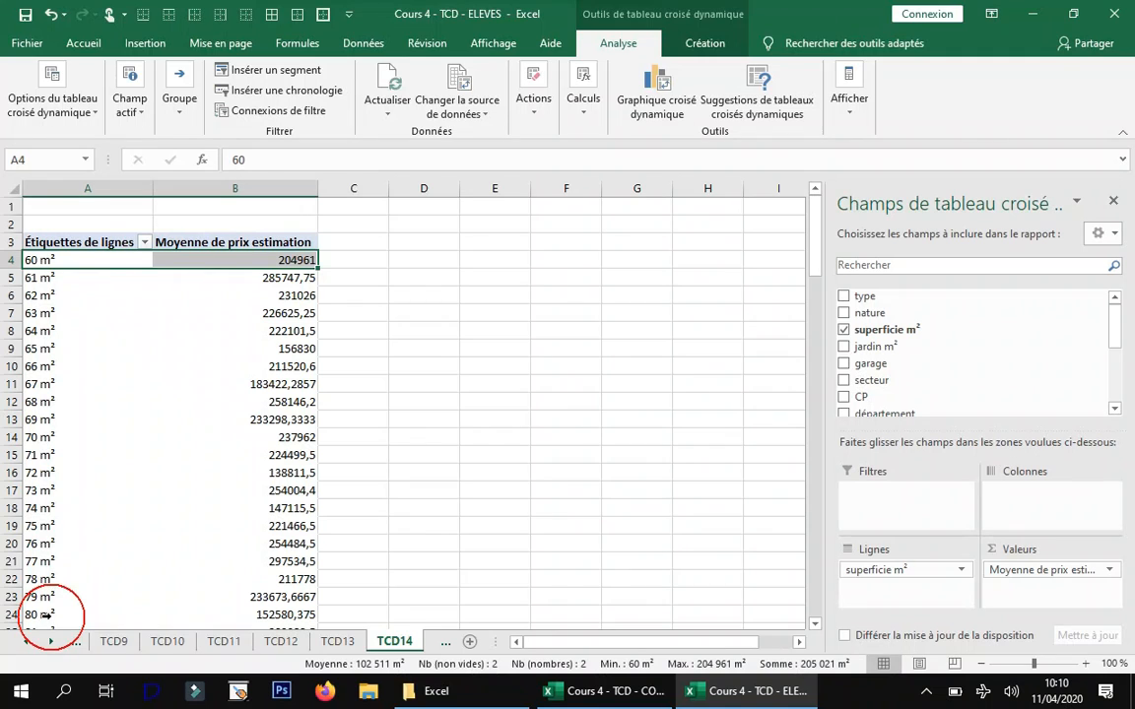
pyautogui.rightClick(91, 260)
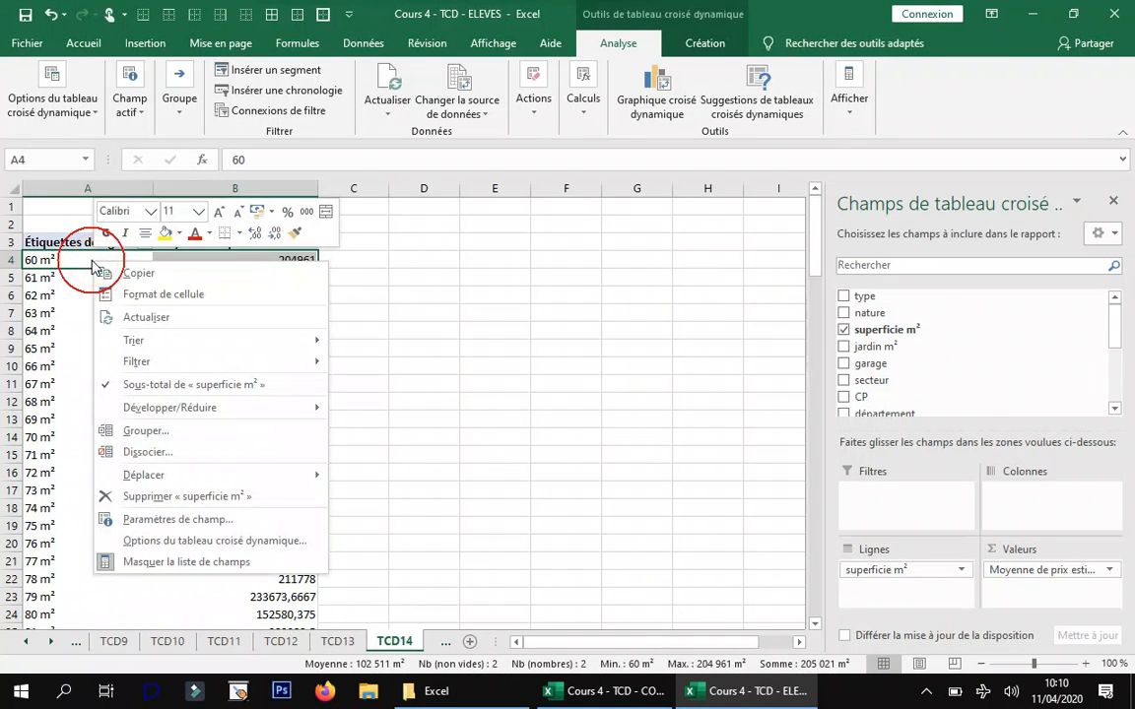
pyautogui.click(169, 430)
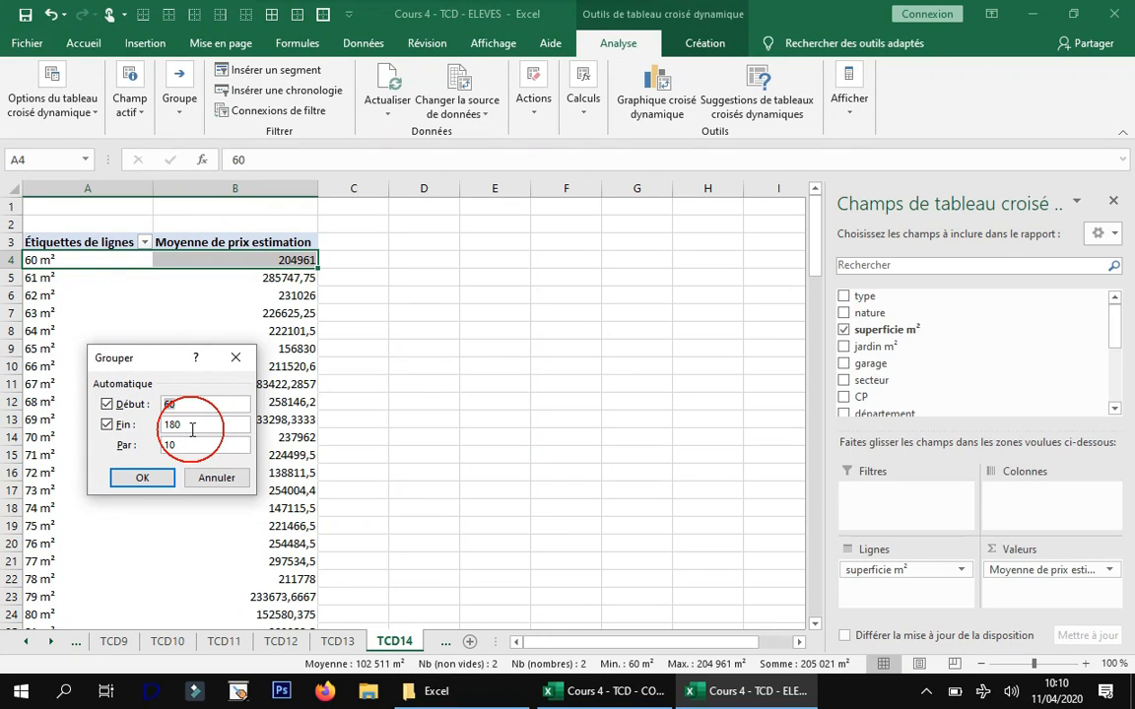
pyautogui.press('BackSpace')
pyautogui.press('BackSpace')
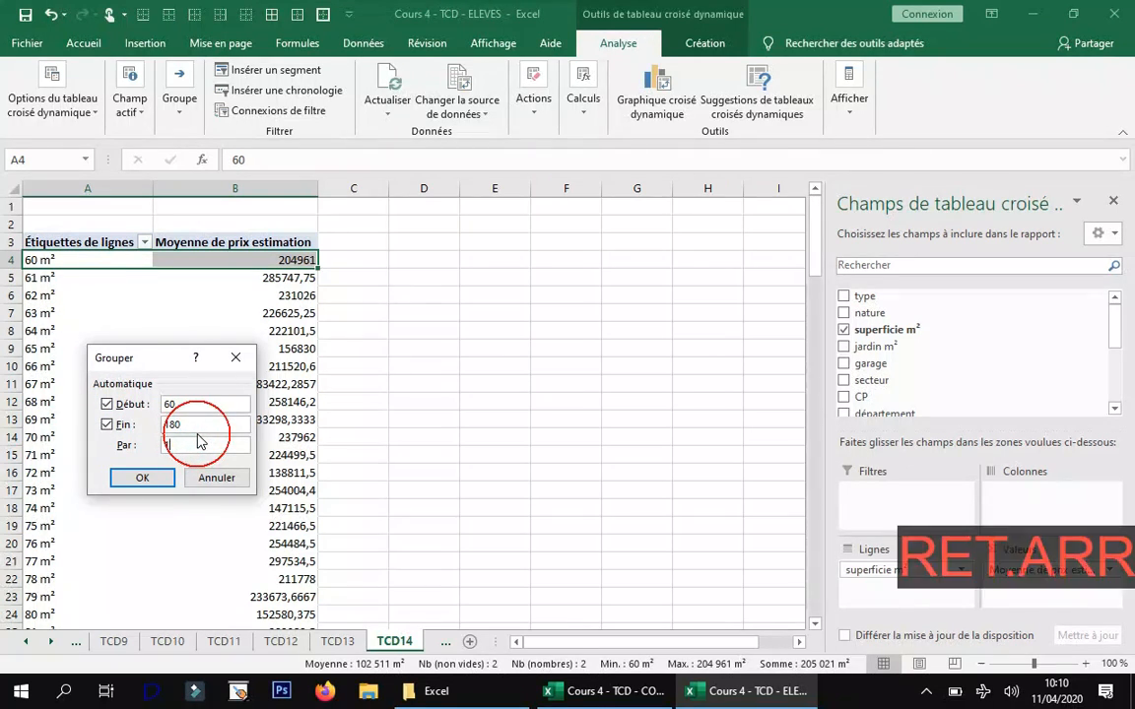
pyautogui.write('20')
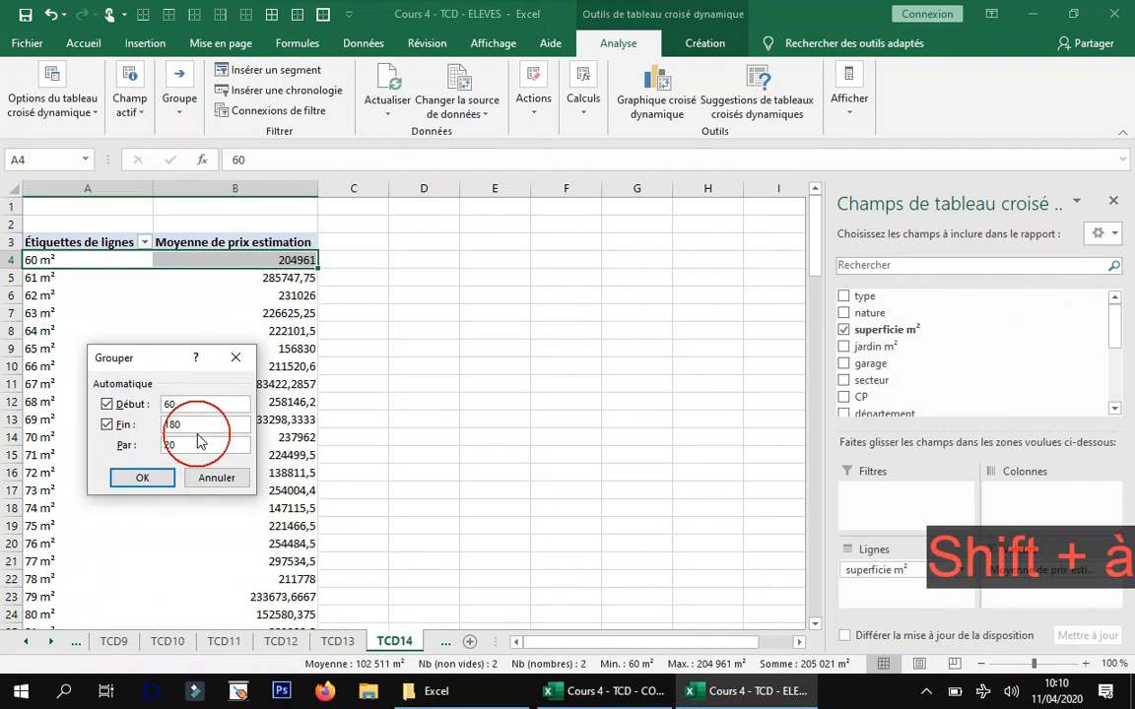
pyautogui.click(138, 477)
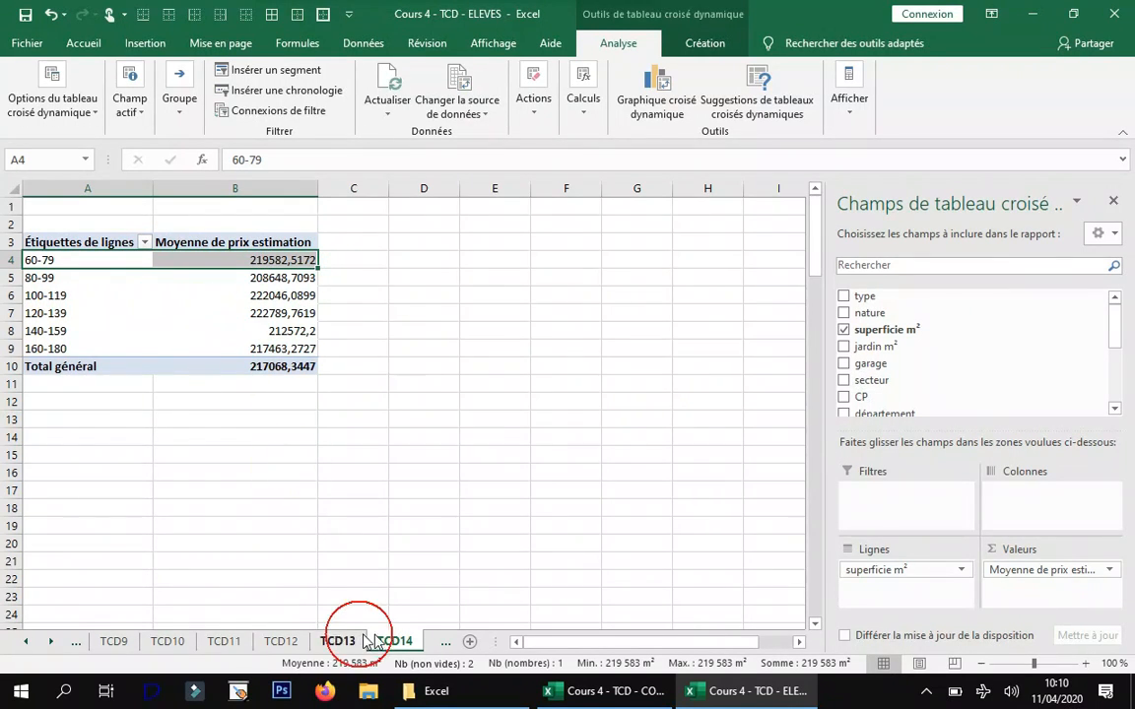
# - Check the TCD15 requirement on the BDD sheet and create a TAB_immo pivot table on a new worksheet named TCD15
pyautogui.click(446, 642)
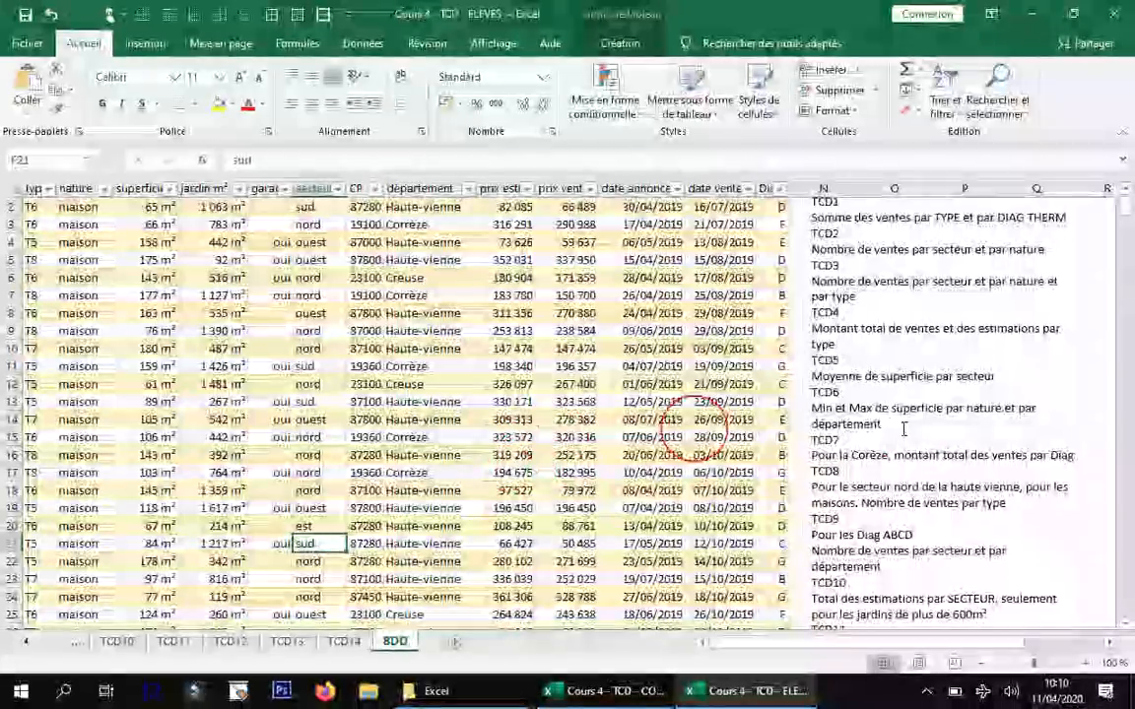
pyautogui.scroll(-5, 887, 423)
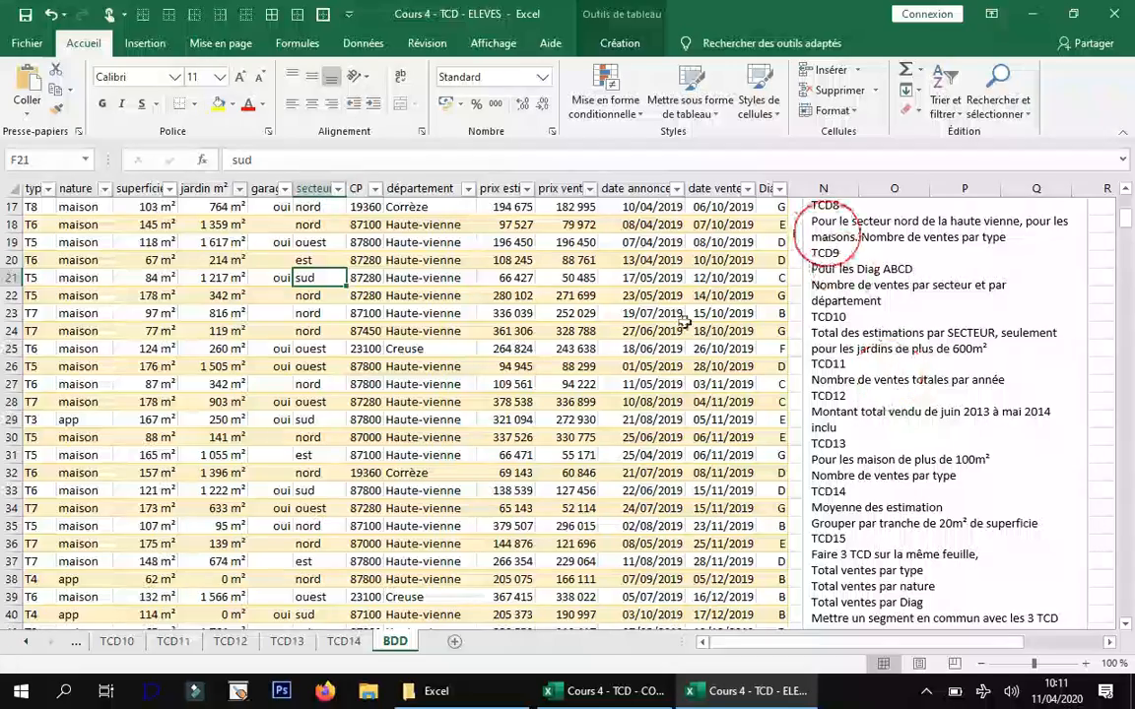
pyautogui.click(144, 43)
pyautogui.click(40, 83)
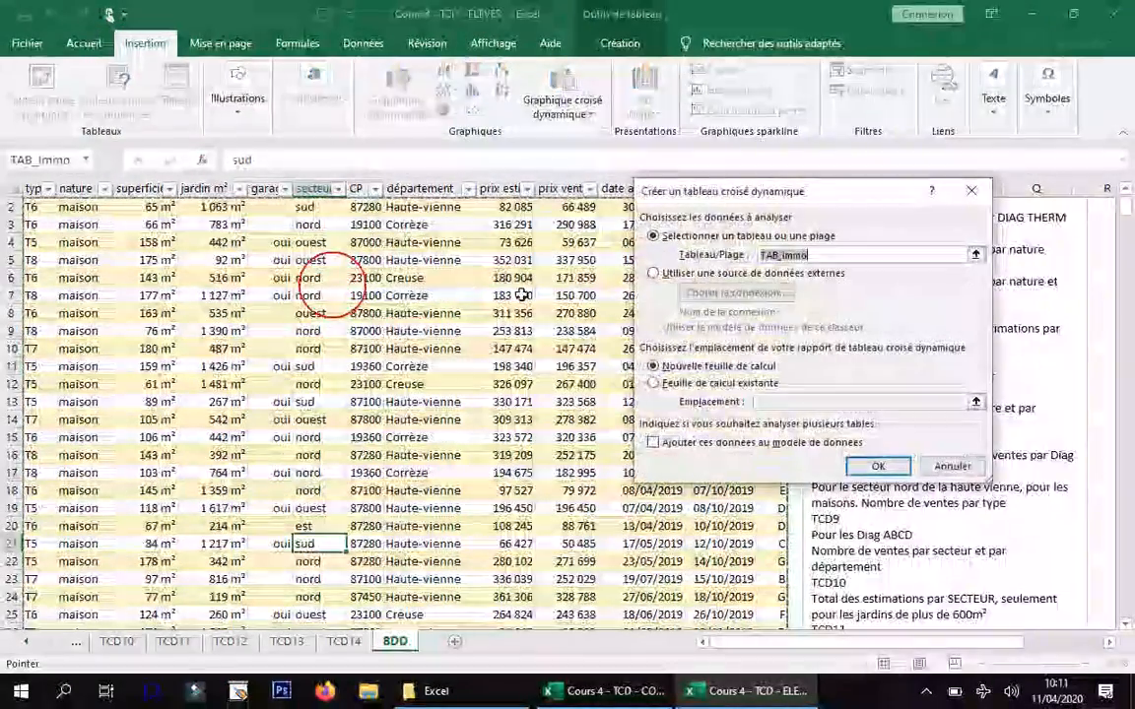
pyautogui.click(863, 463)
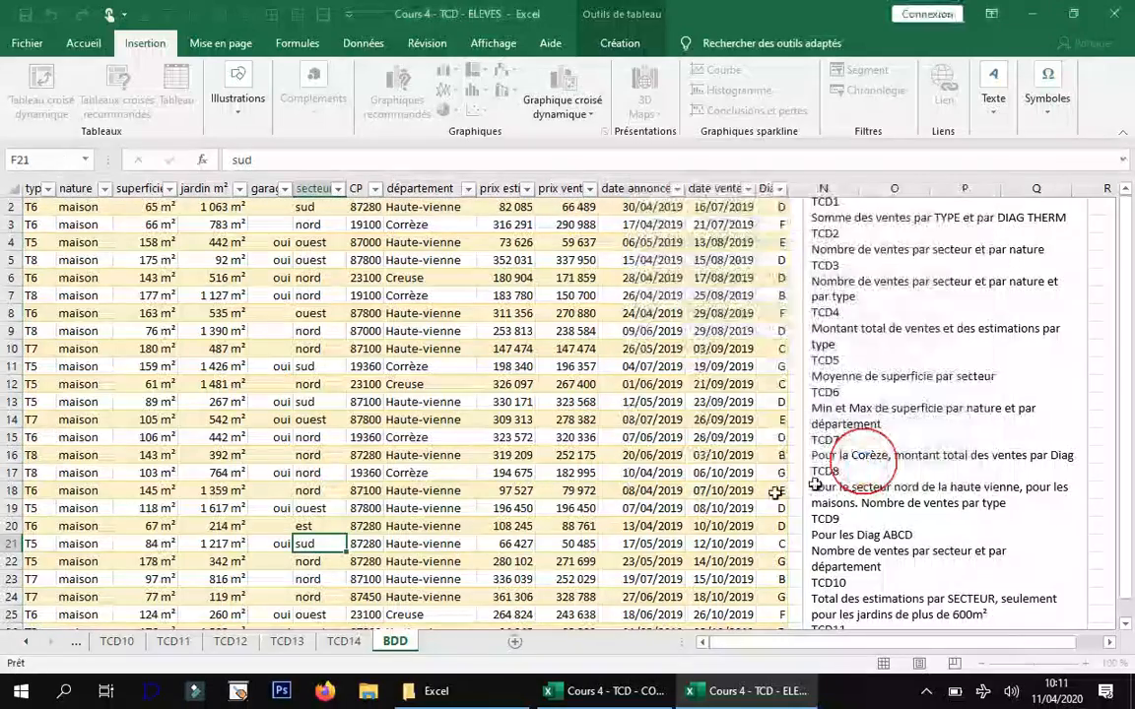
pyautogui.rightClick(406, 641)
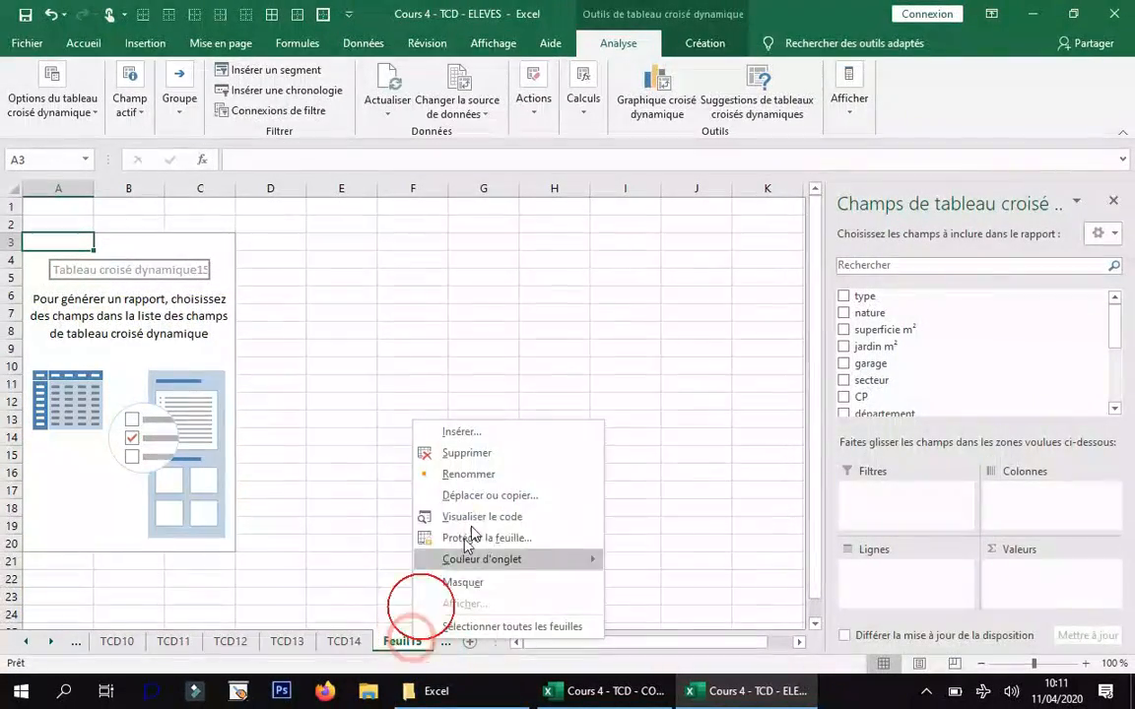
pyautogui.click(498, 474)
pyautogui.write('TCD15')
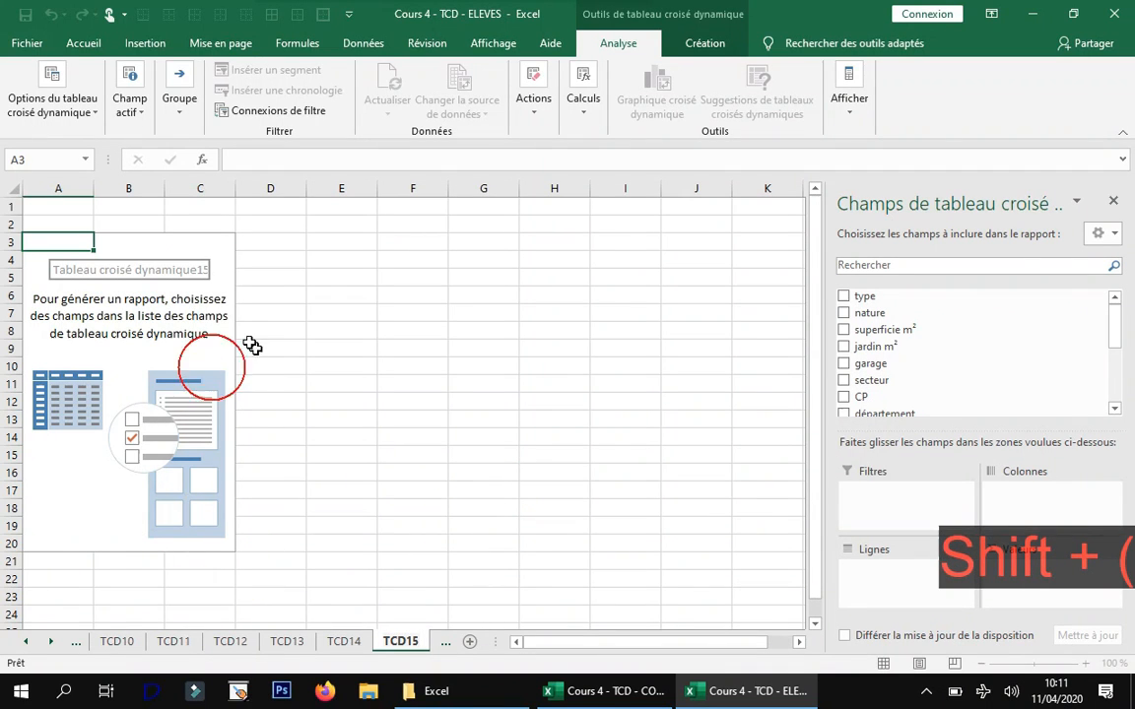
# - Copy the TCD15 instructions, from "Faire 3 TCD sur la même feuille" to the shared segment line, from the BDD text box
pyautogui.click(202, 274)
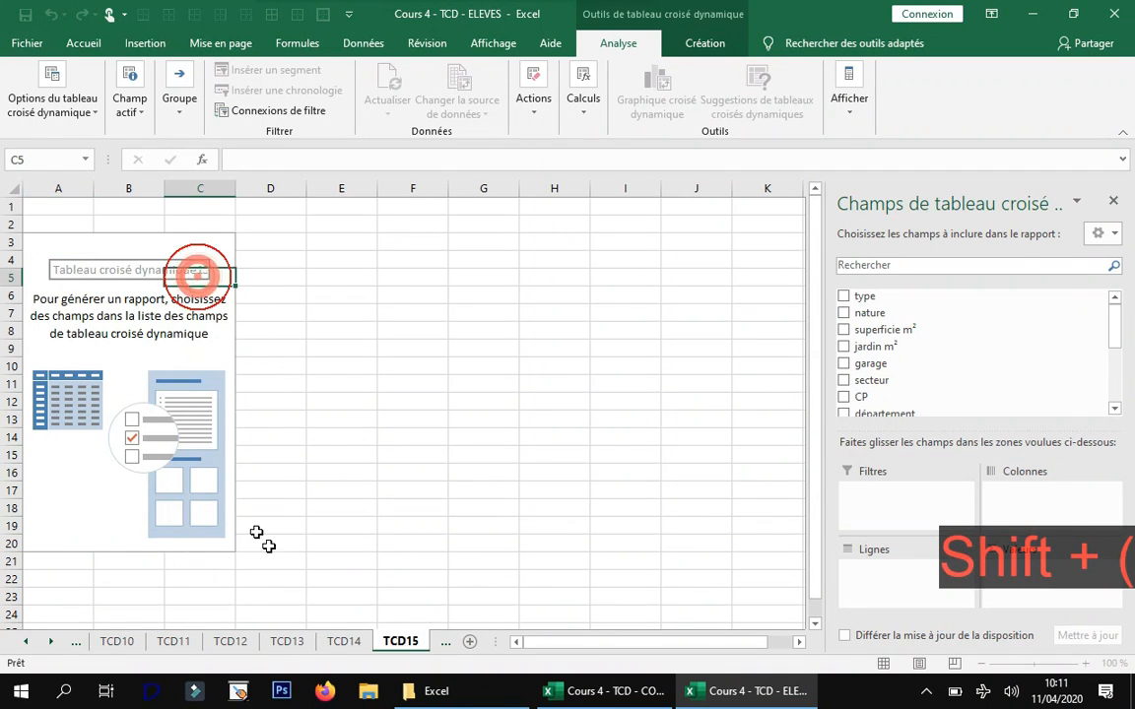
pyautogui.click(337, 642)
pyautogui.click(401, 642)
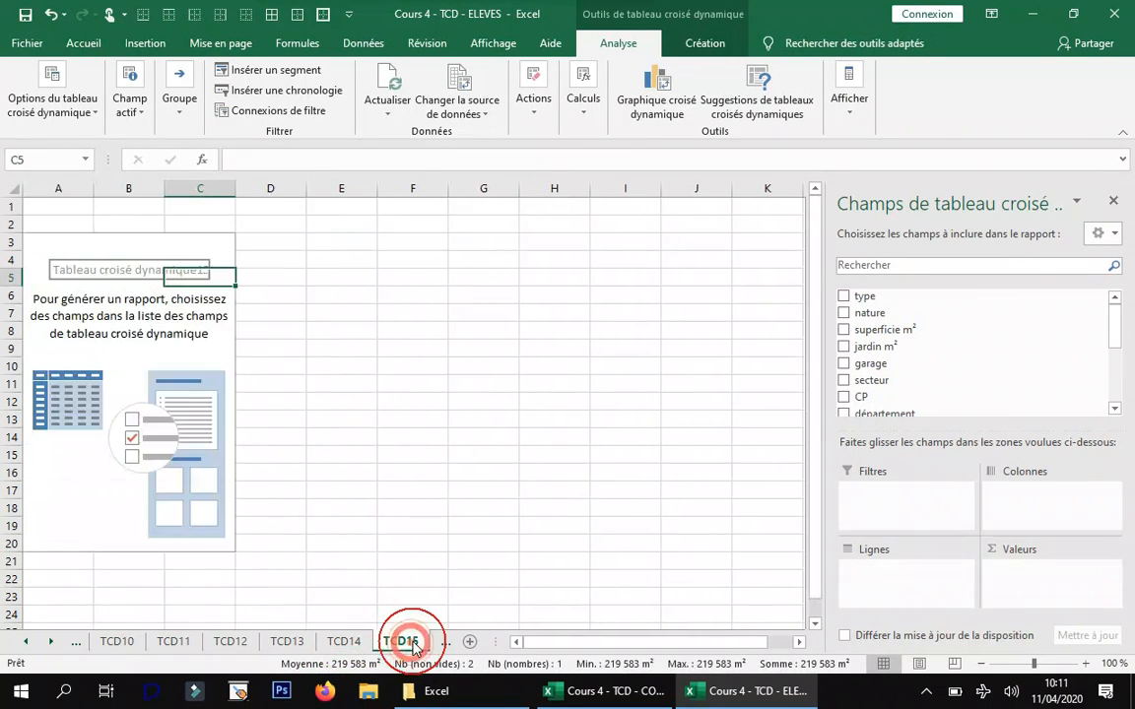
pyautogui.click(434, 645)
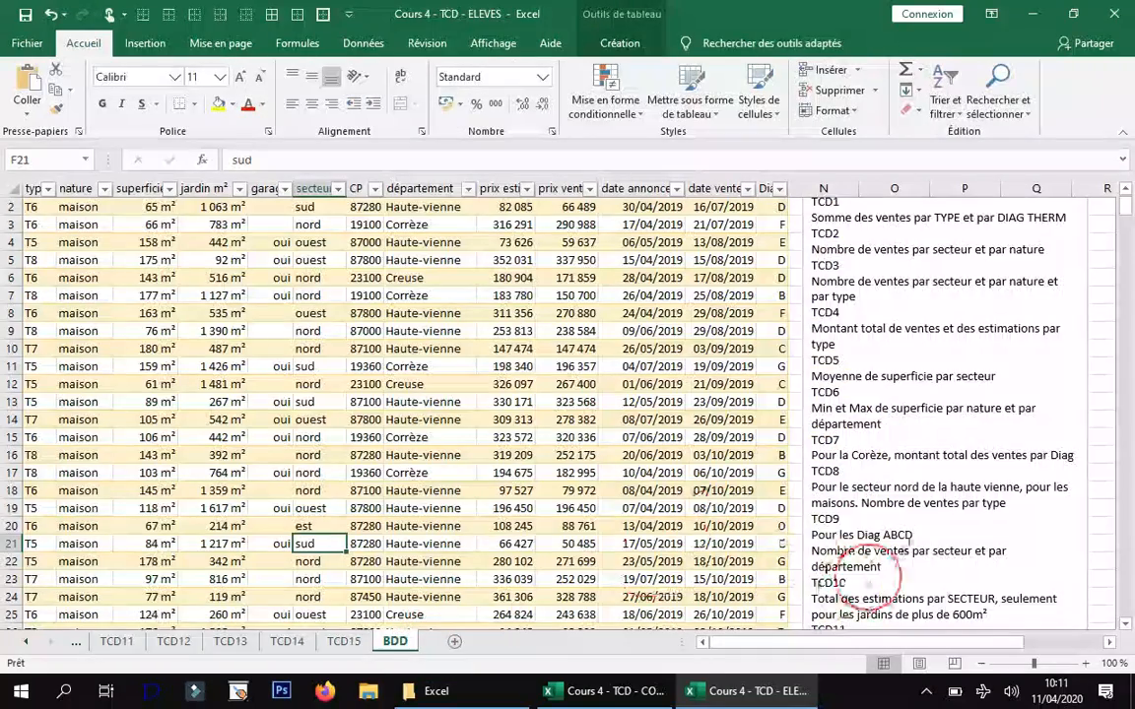
pyautogui.scroll(-3, 906, 537)
pyautogui.scroll(-2, 909, 542)
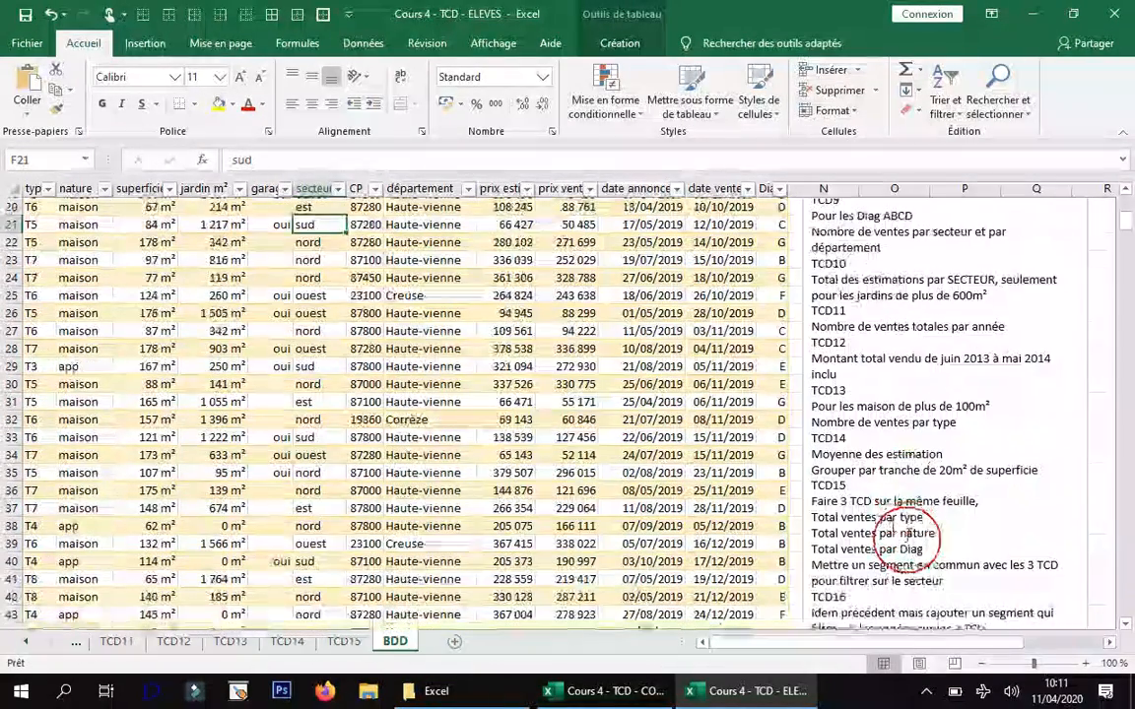
pyautogui.moveTo(812, 500); pyautogui.dragTo(958, 576)
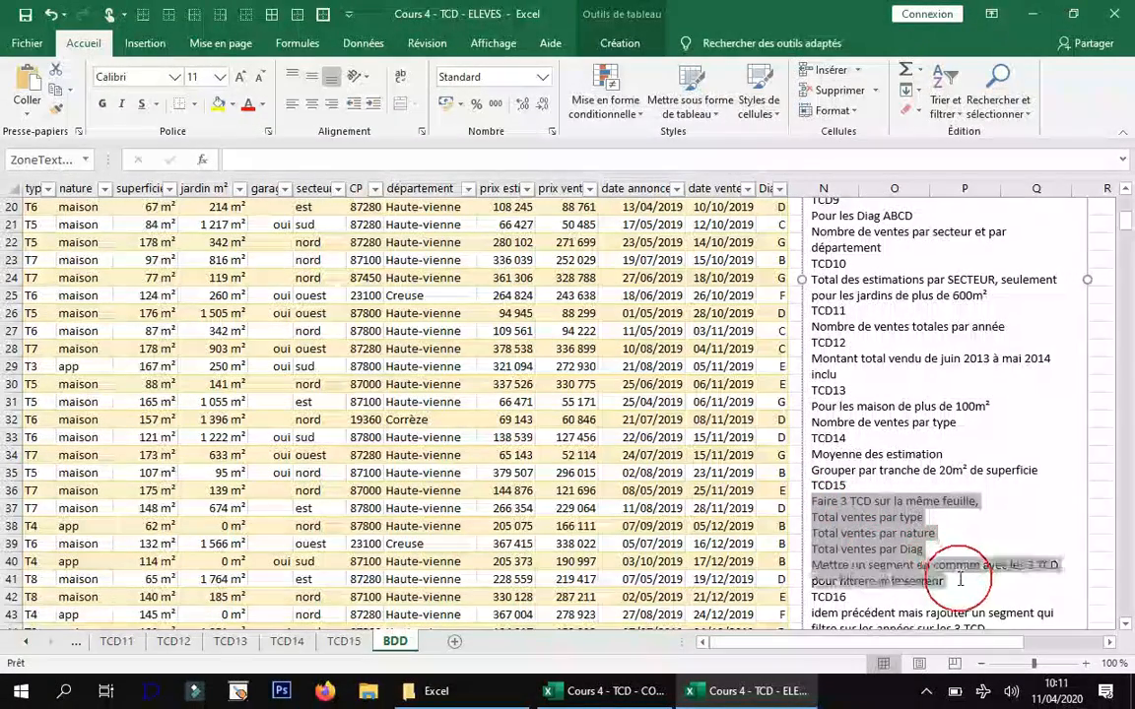
pyautogui.hotkey('ctrl', 'c')
# - Insert a text box beside the empty pivot table on the TCD15 sheet and paste the copied instructions into it
pyautogui.click(345, 641)
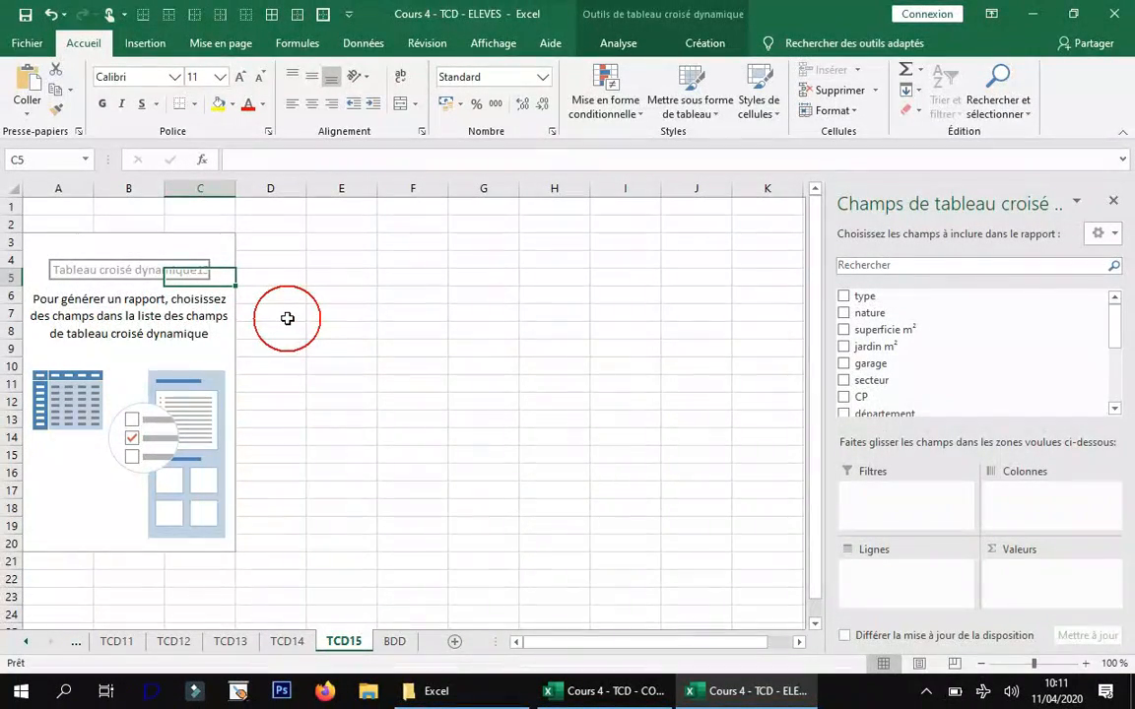
pyautogui.click(145, 43)
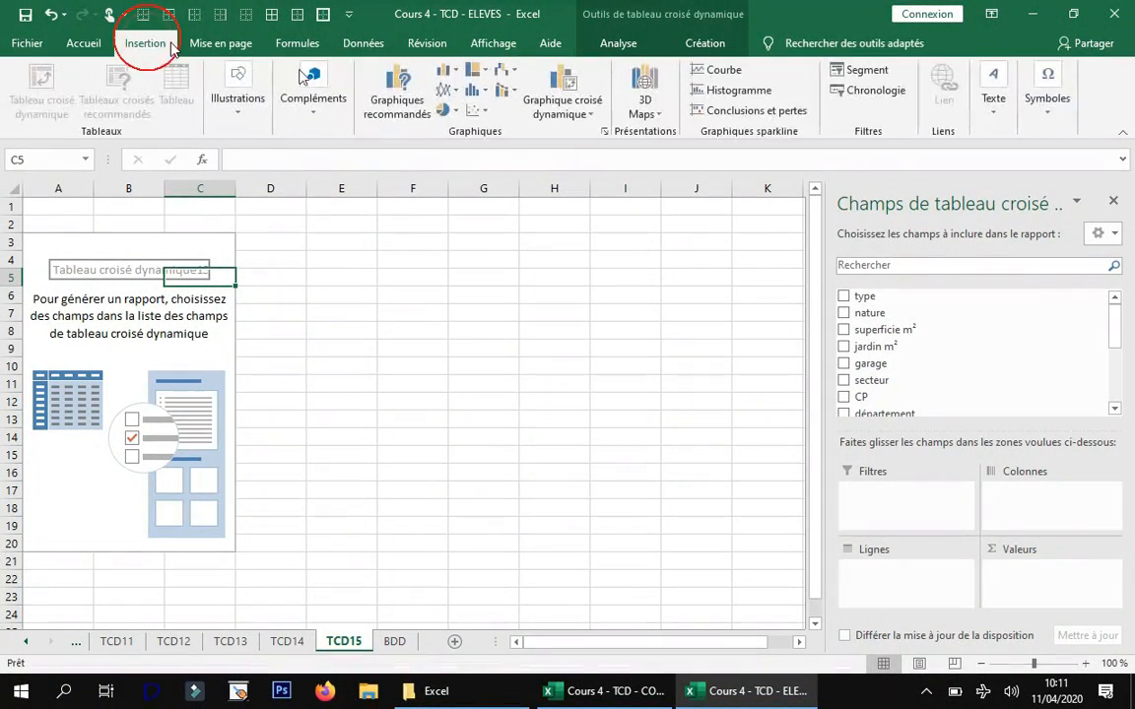
pyautogui.click(993, 94)
pyautogui.click(919, 164)
pyautogui.moveTo(337, 431); pyautogui.dragTo(535, 556)
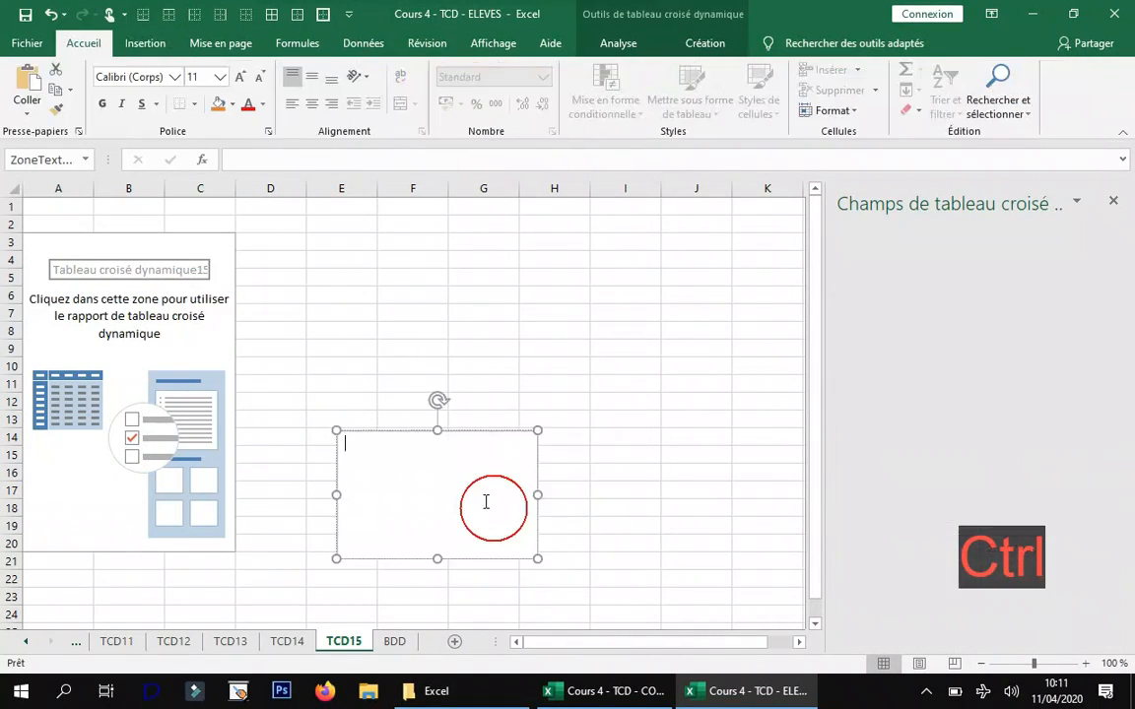
pyautogui.hotkey('ctrl', 'v')
# - Widen the instructions text box and move it down so that it starts around row 17
pyautogui.moveTo(537, 494); pyautogui.dragTo(607, 495)
pyautogui.moveTo(546, 434); pyautogui.dragTo(517, 481)
pyautogui.click(387, 380)
# - Lay out the TCD15 pivot table with type as rows and the count of date vente as values
pyautogui.click(142, 295)
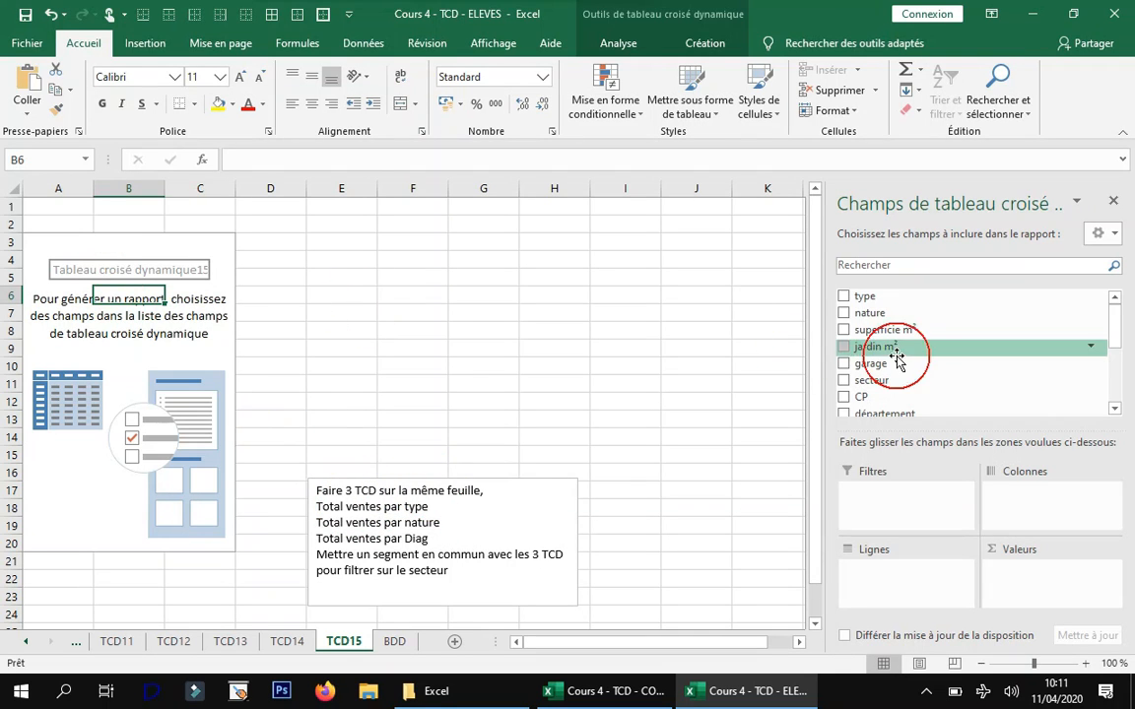
pyautogui.moveTo(898, 299); pyautogui.dragTo(919, 569)
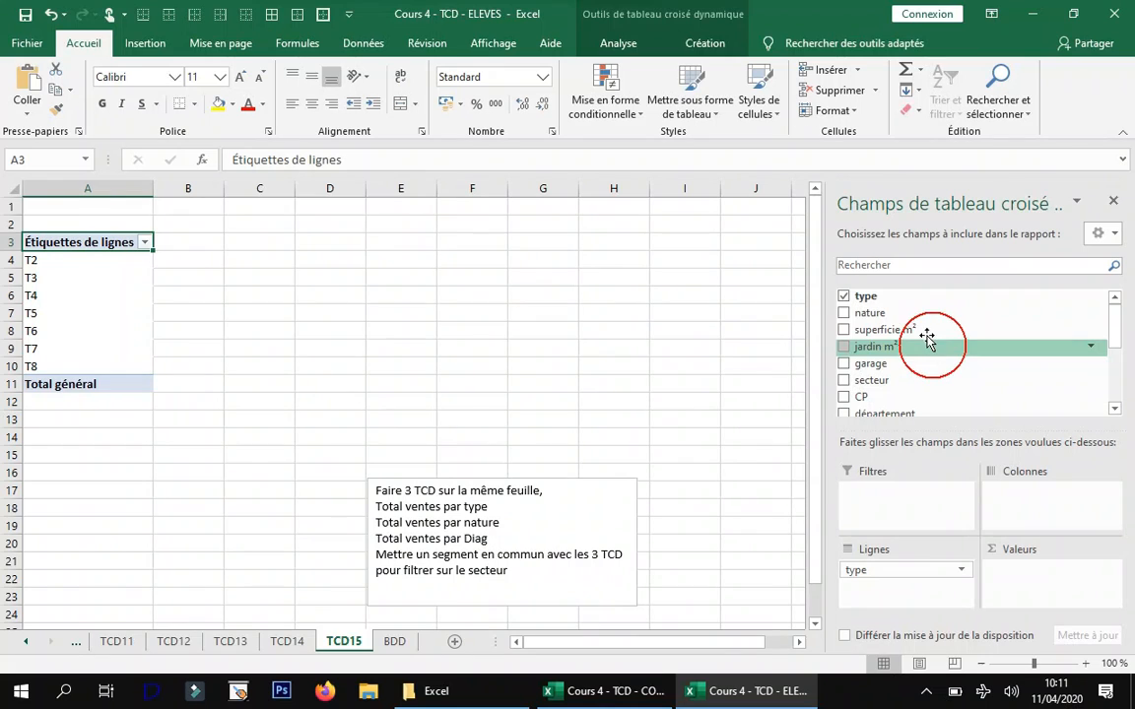
pyautogui.scroll(-5, 926, 389)
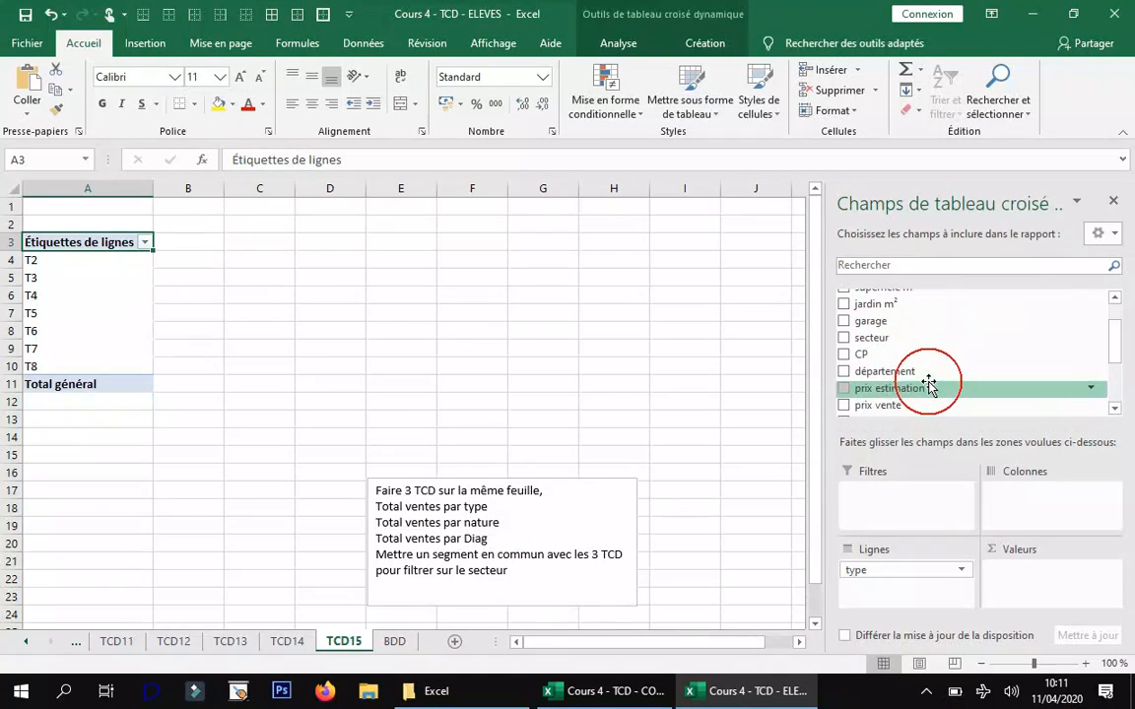
pyautogui.moveTo(908, 398); pyautogui.dragTo(1038, 579)
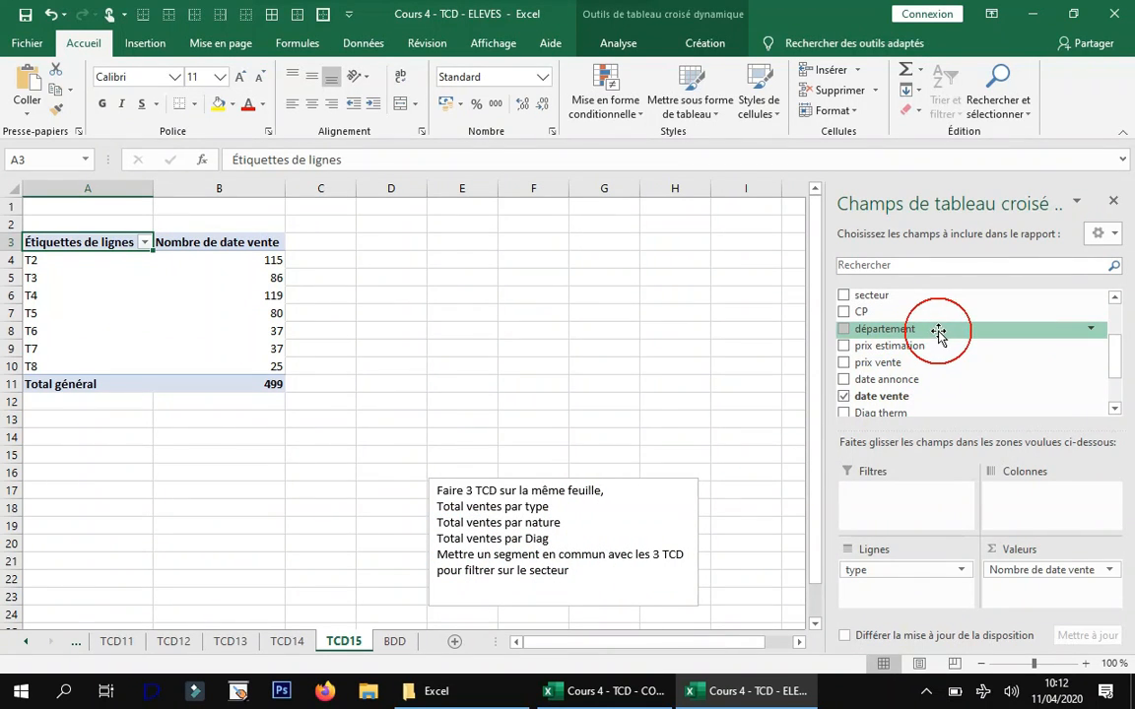
# - Insert a second pivot table from TAB_immo on the existing TCD15 sheet at cell A13
pyautogui.click(394, 641)
pyautogui.click(274, 314)
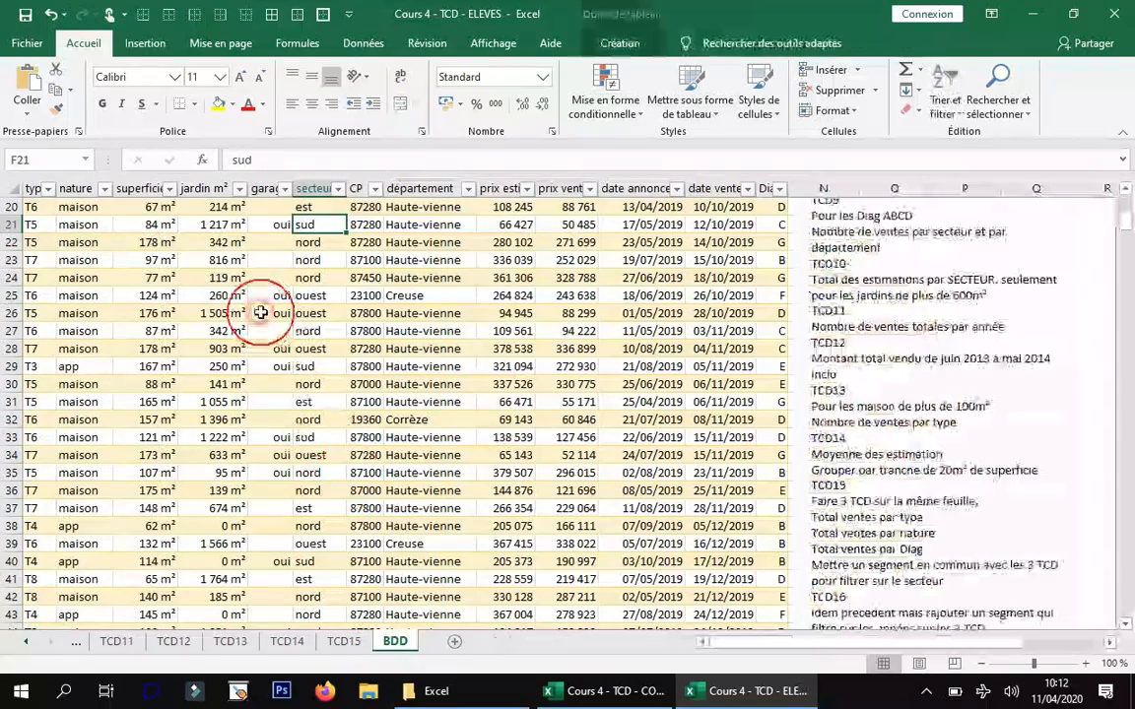
pyautogui.click(145, 43)
pyautogui.click(38, 84)
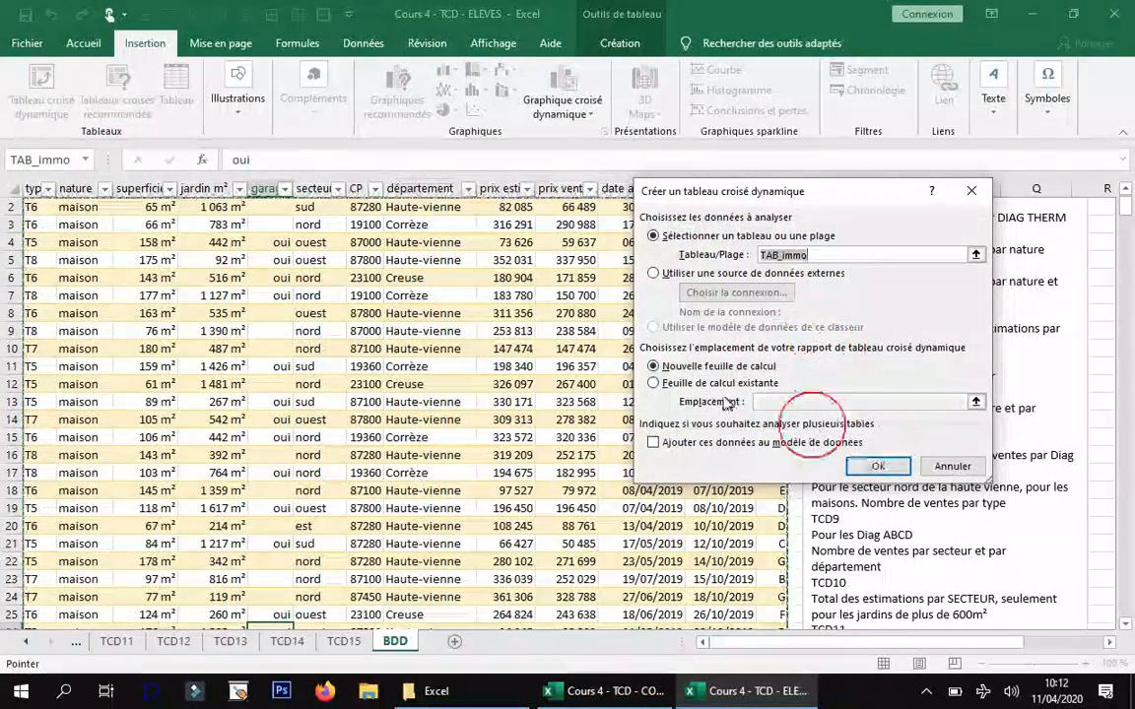
pyautogui.click(689, 384)
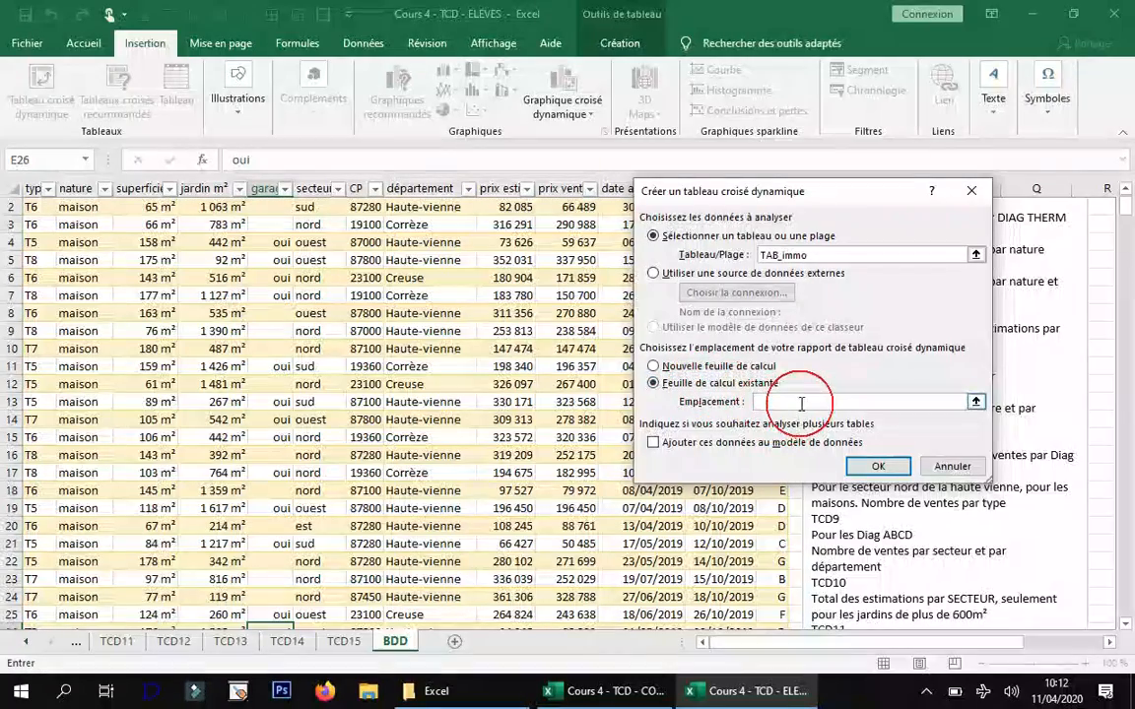
pyautogui.click(345, 642)
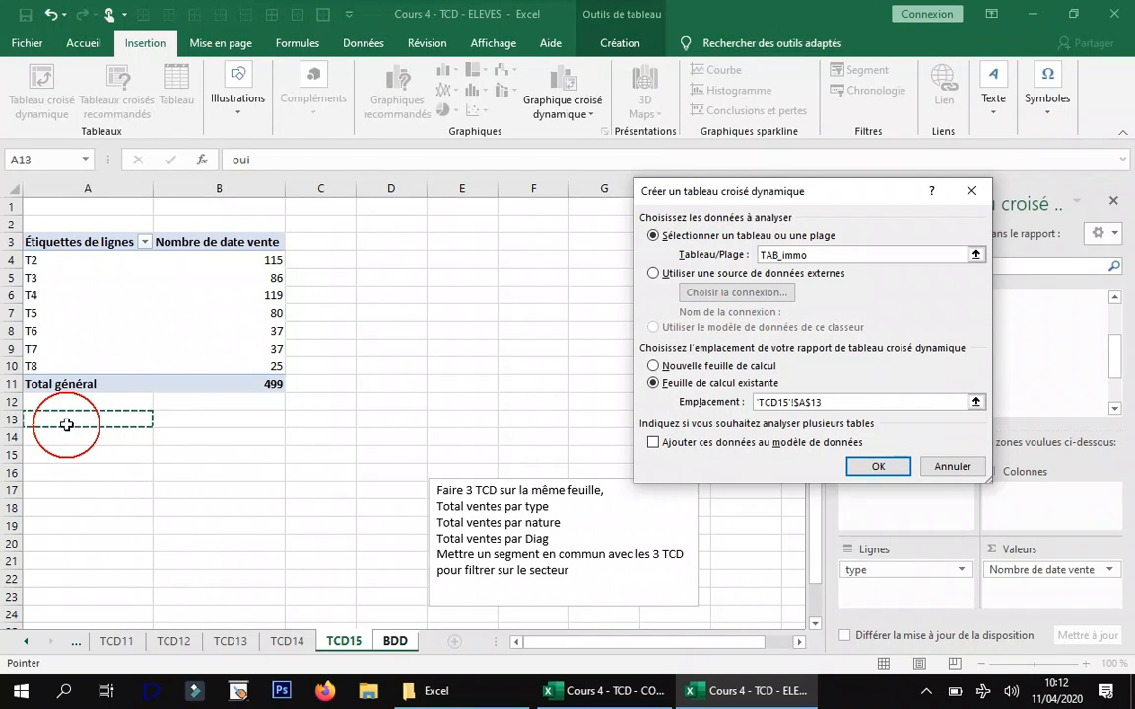
pyautogui.click(71, 205)
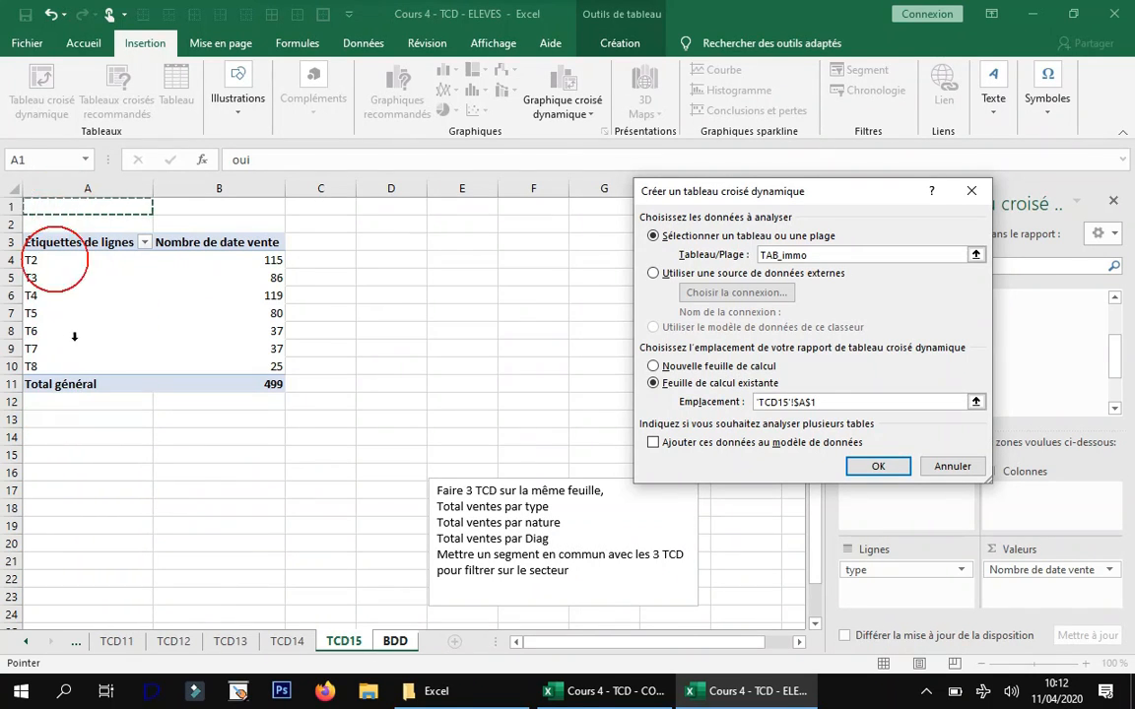
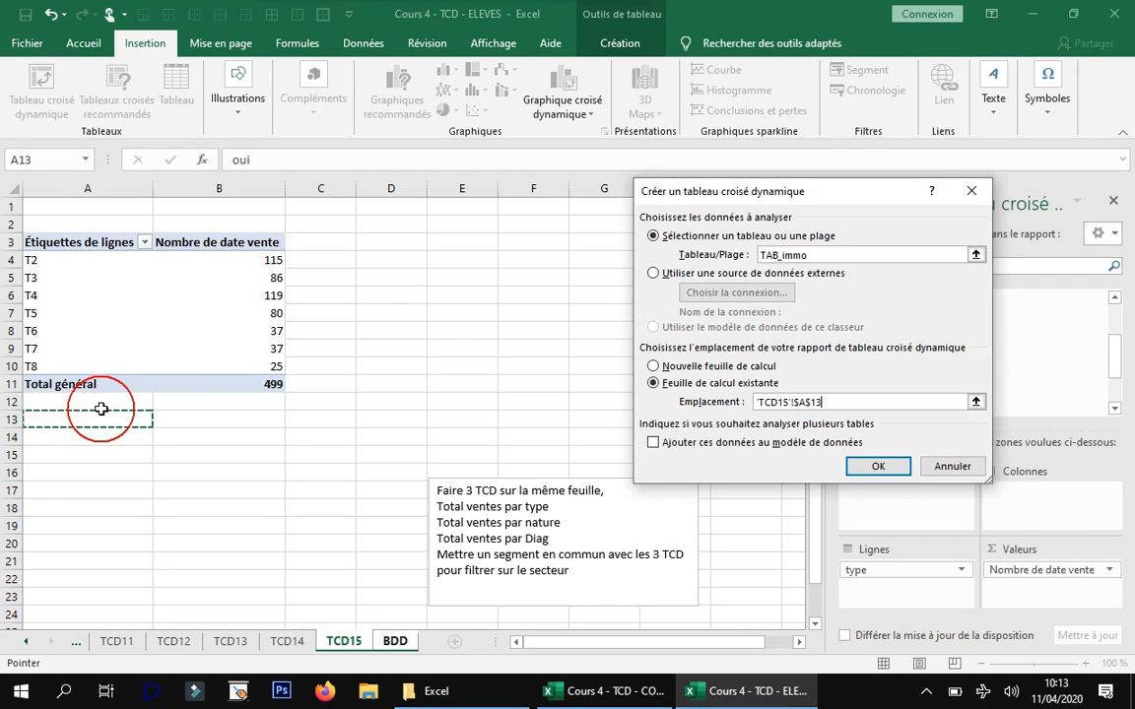
pyautogui.click(830, 431)
pyautogui.click(880, 468)
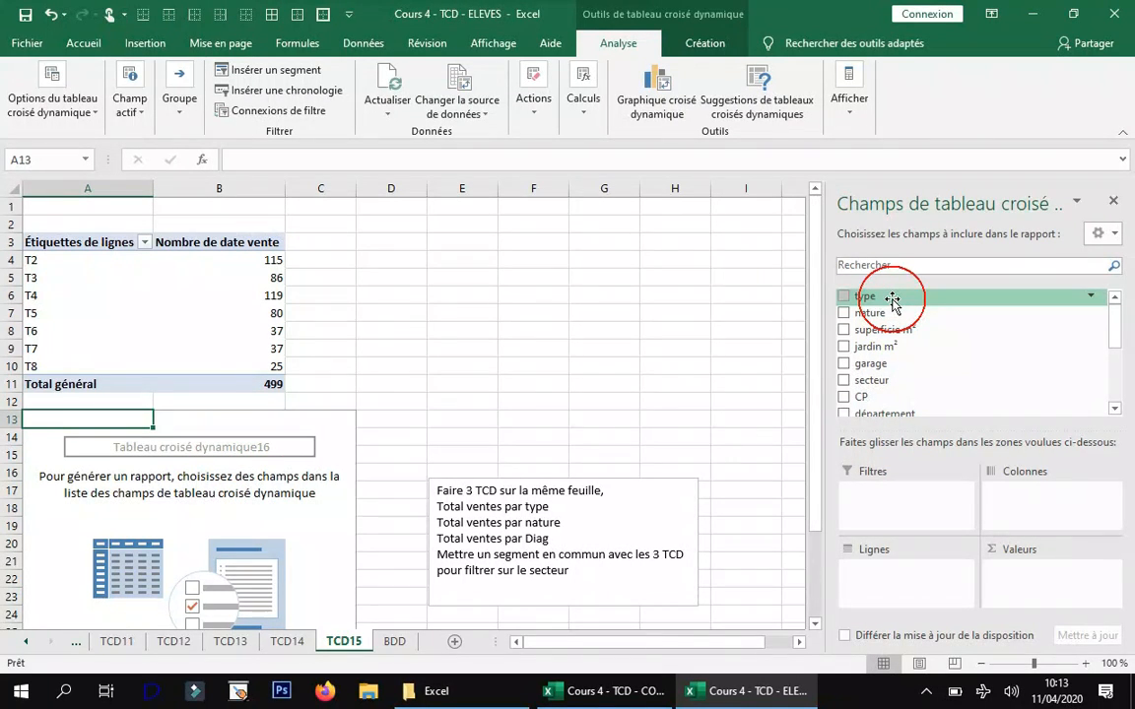
# - Lay out the pivot table at A13 with nature as rows and the sum of prix vente as values
pyautogui.scroll(-4, 906, 360)
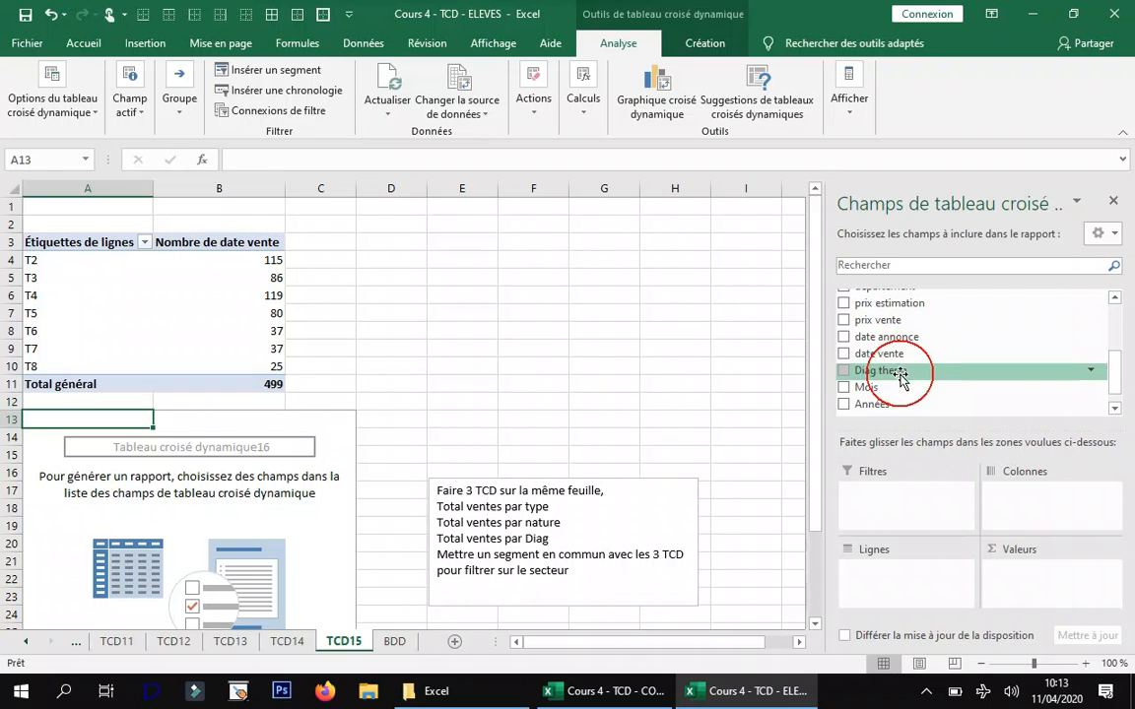
pyautogui.moveTo(898, 325); pyautogui.dragTo(1044, 561)
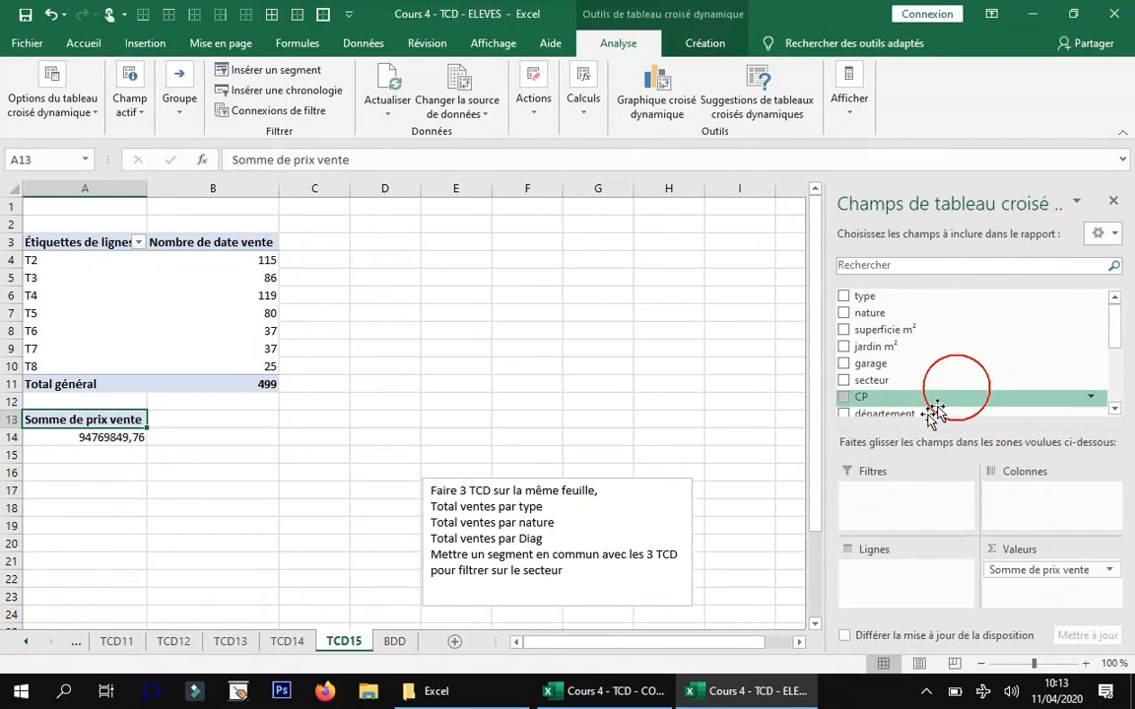
pyautogui.moveTo(891, 313); pyautogui.dragTo(898, 571)
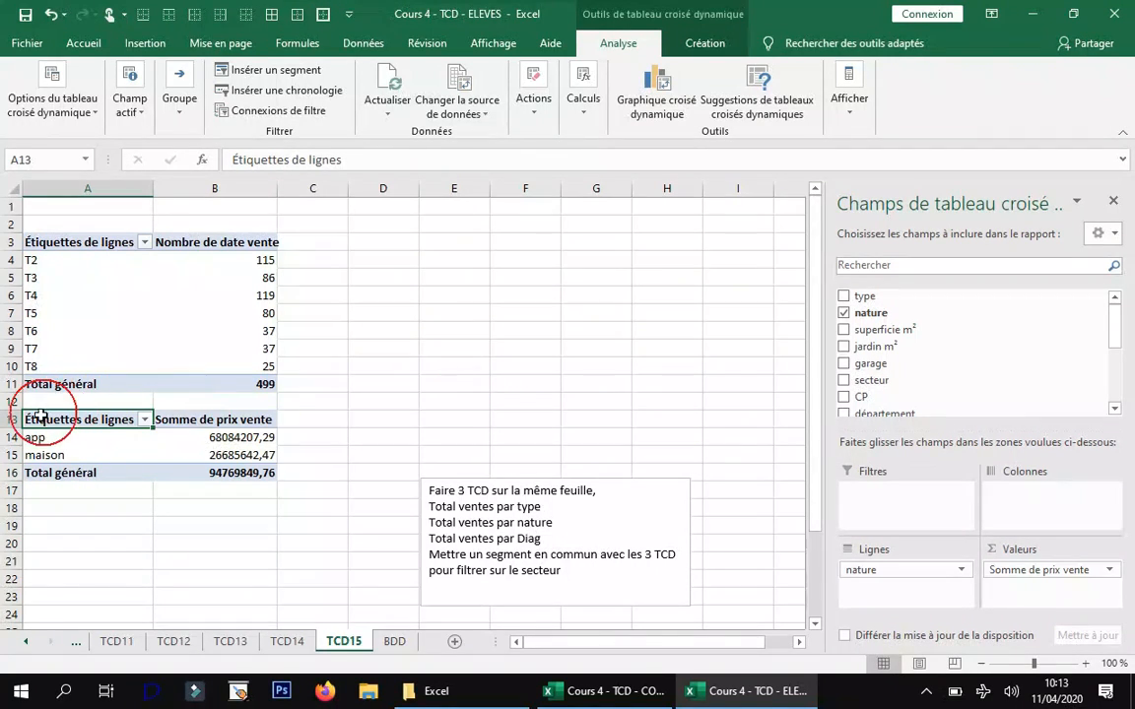
# - Copy the nature pivot table in A13:B16 and paste the duplicate at A18
pyautogui.moveTo(59, 424); pyautogui.dragTo(225, 471)
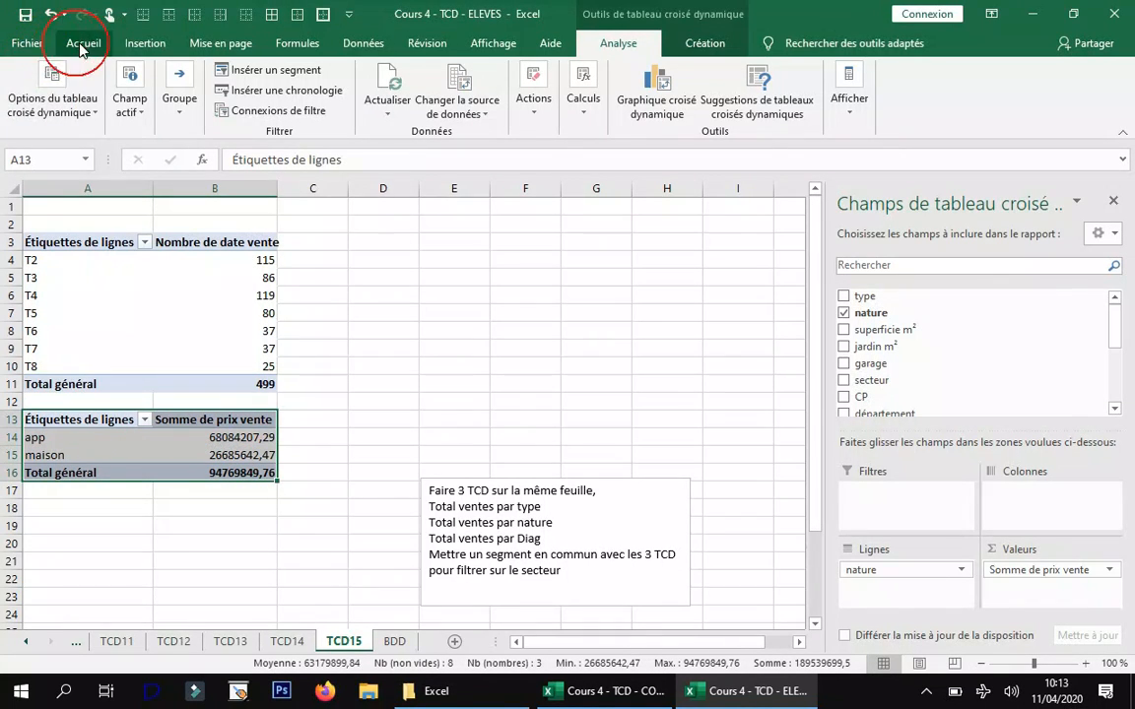
pyautogui.press('ctrl')
pyautogui.hotkey('ctrl', 'c')
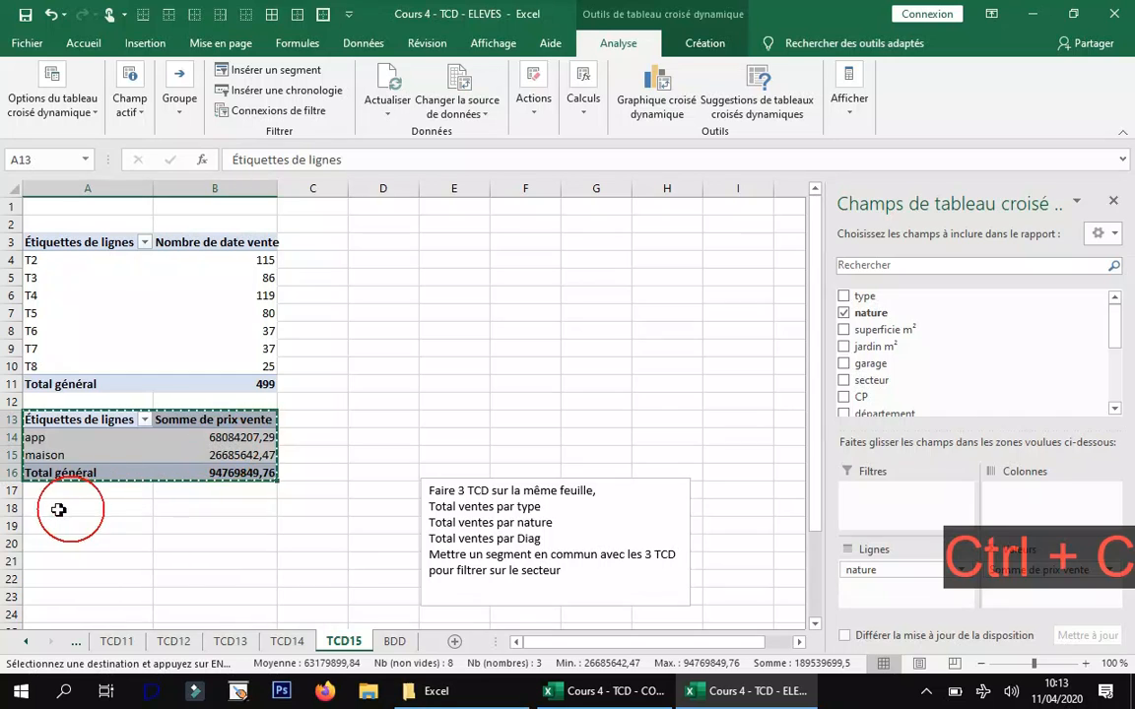
pyautogui.click(58, 509)
pyautogui.hotkey('ctrl', 'v')
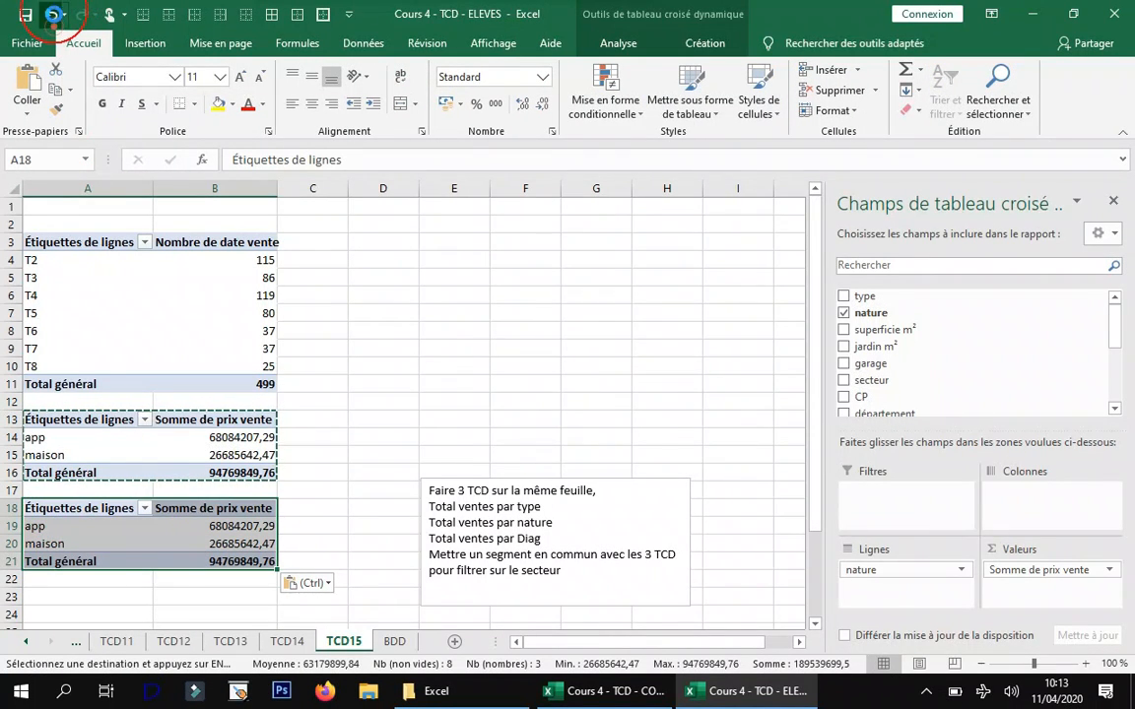
# - Undo the pasted copy, the nature layout and the second pivot table's insertion, leaving only the type pivot table
pyautogui.click(54, 14)
pyautogui.click(52, 13)
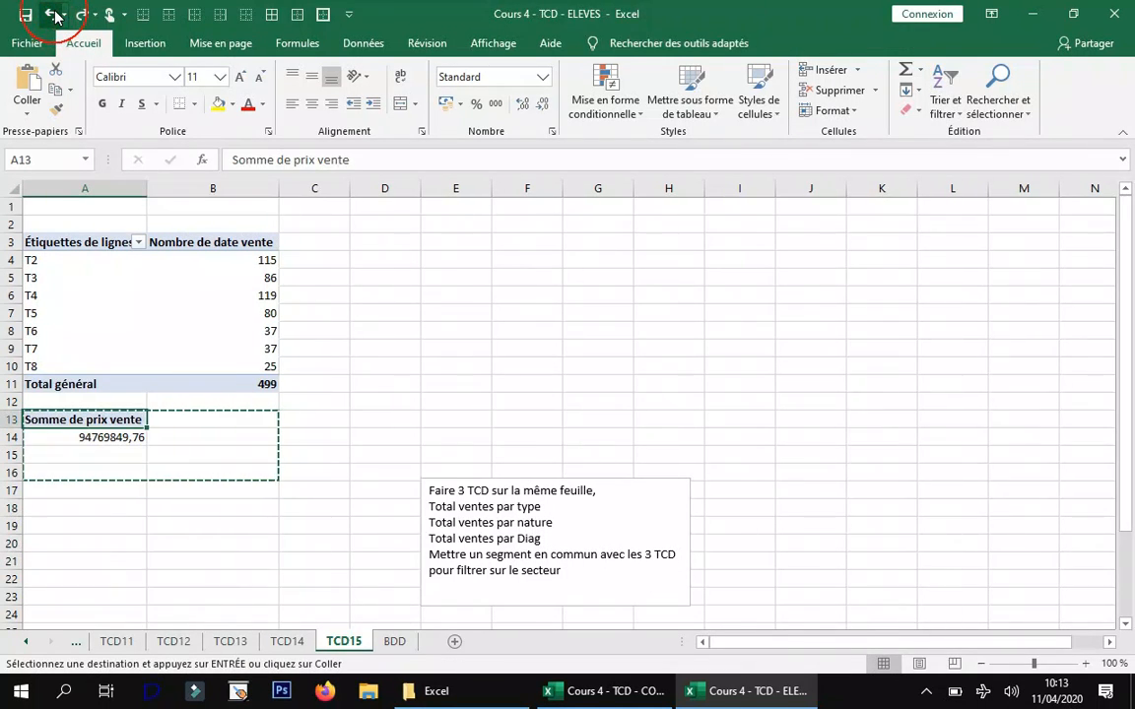
pyautogui.click(52, 13)
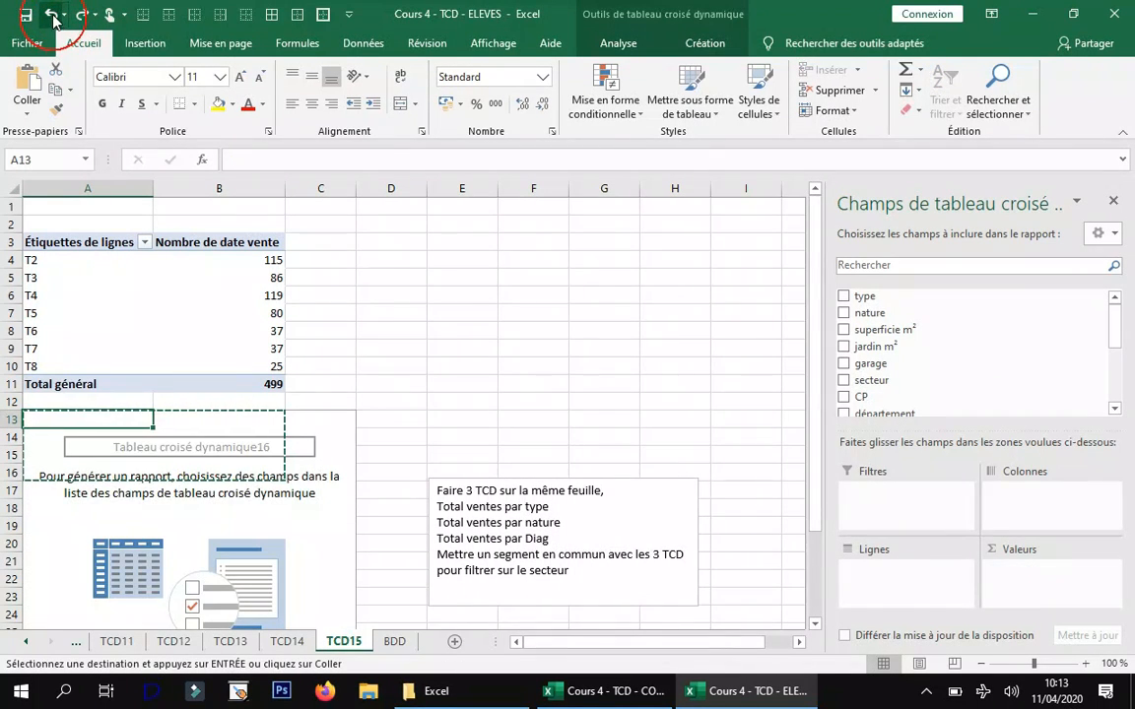
pyautogui.click(52, 14)
pyautogui.click(295, 262)
pyautogui.click(197, 281)
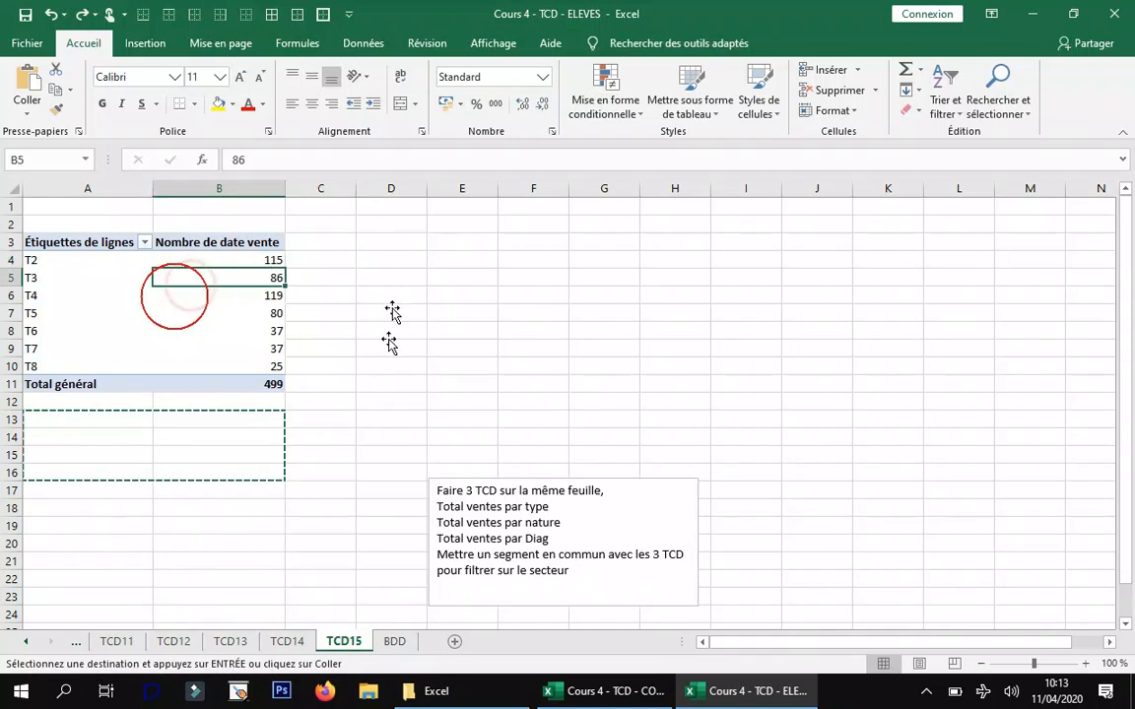
pyautogui.moveTo(248, 339)
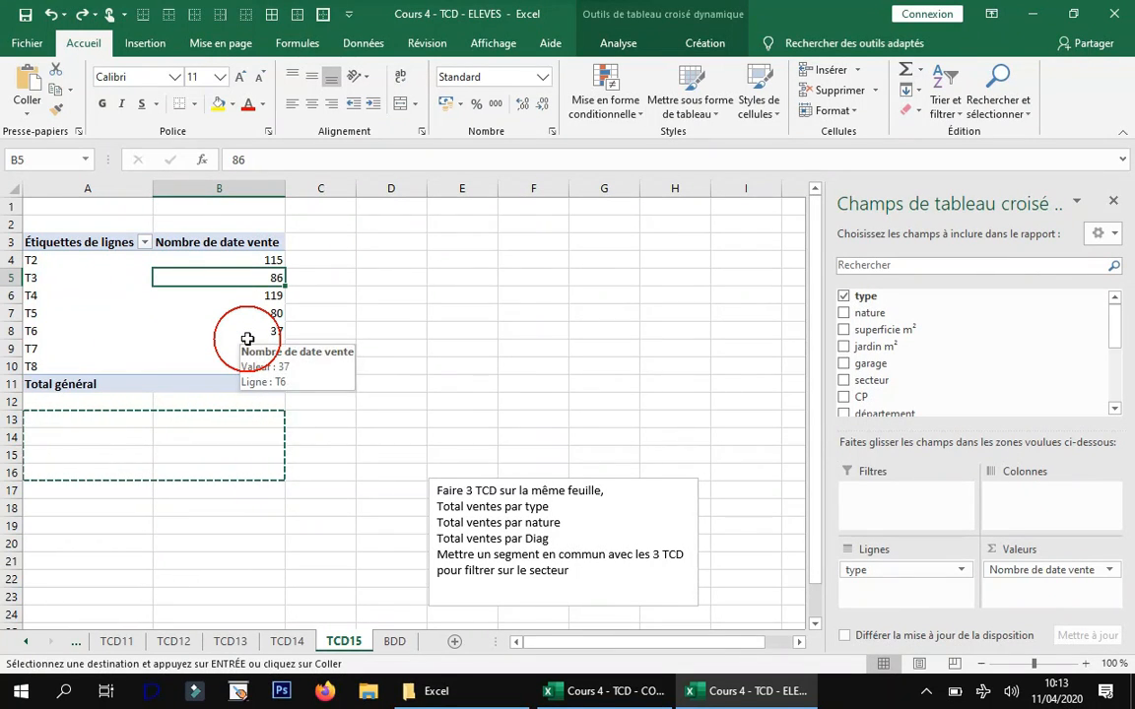
# - Blank out the type pivot table's row-label header and rename its values header as "NB vente"
pyautogui.click(106, 243)
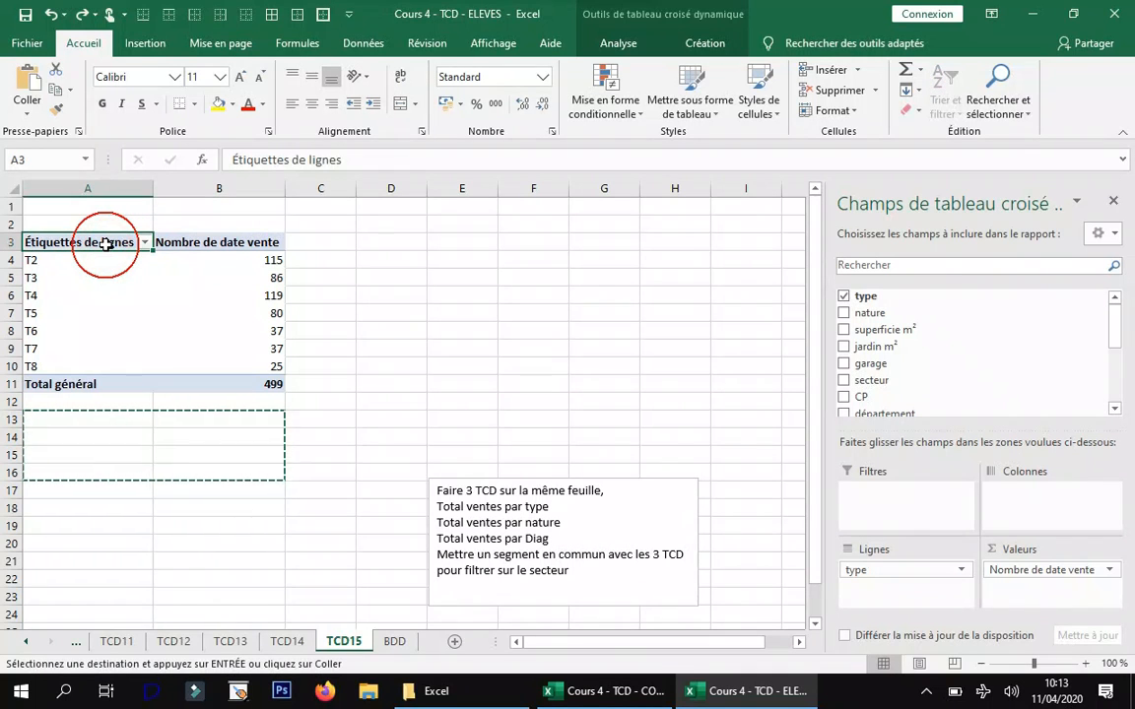
pyautogui.click(205, 242)
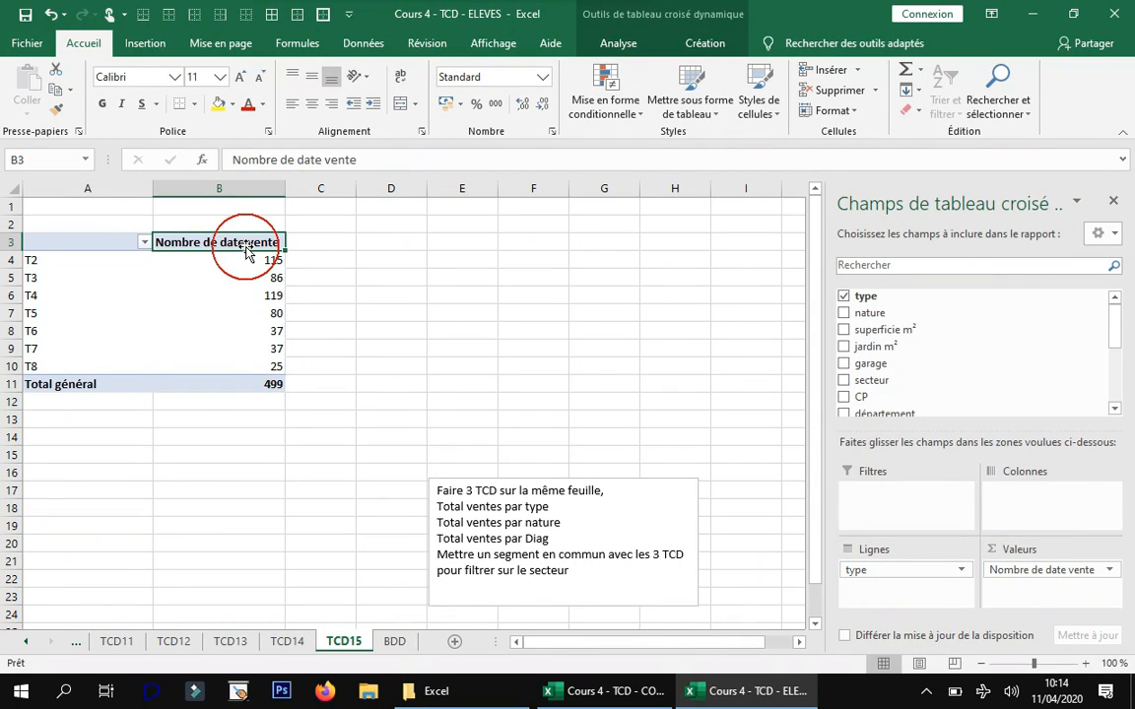
pyautogui.write('NB')
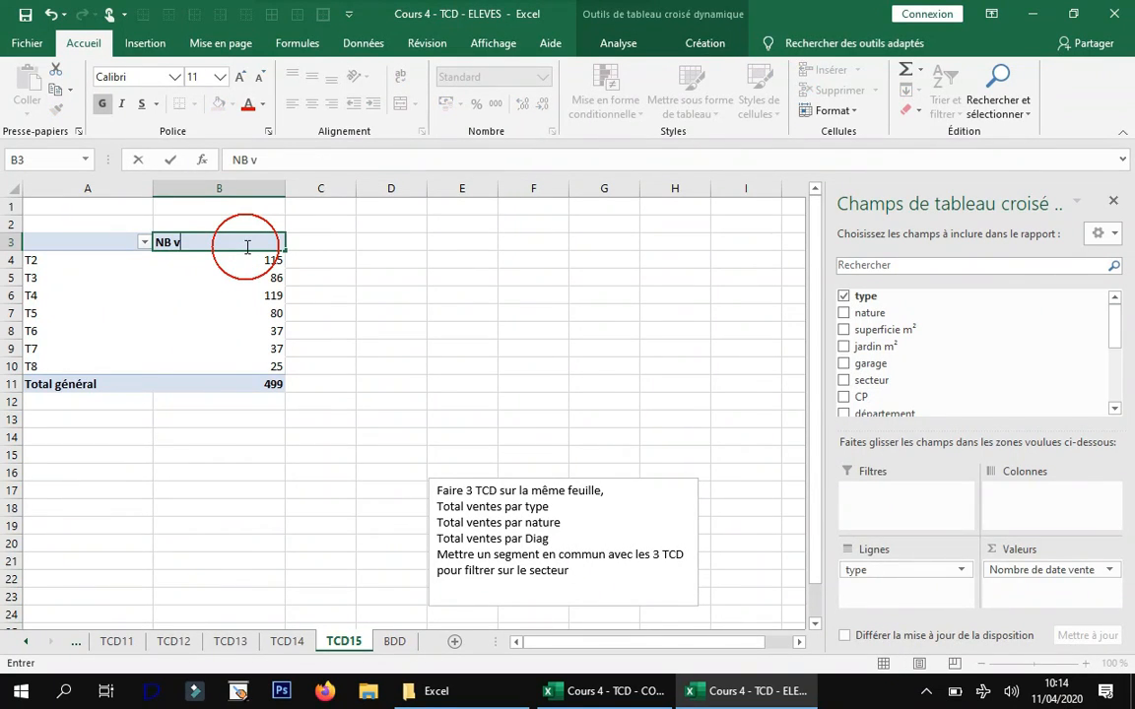
pyautogui.click(178, 313)
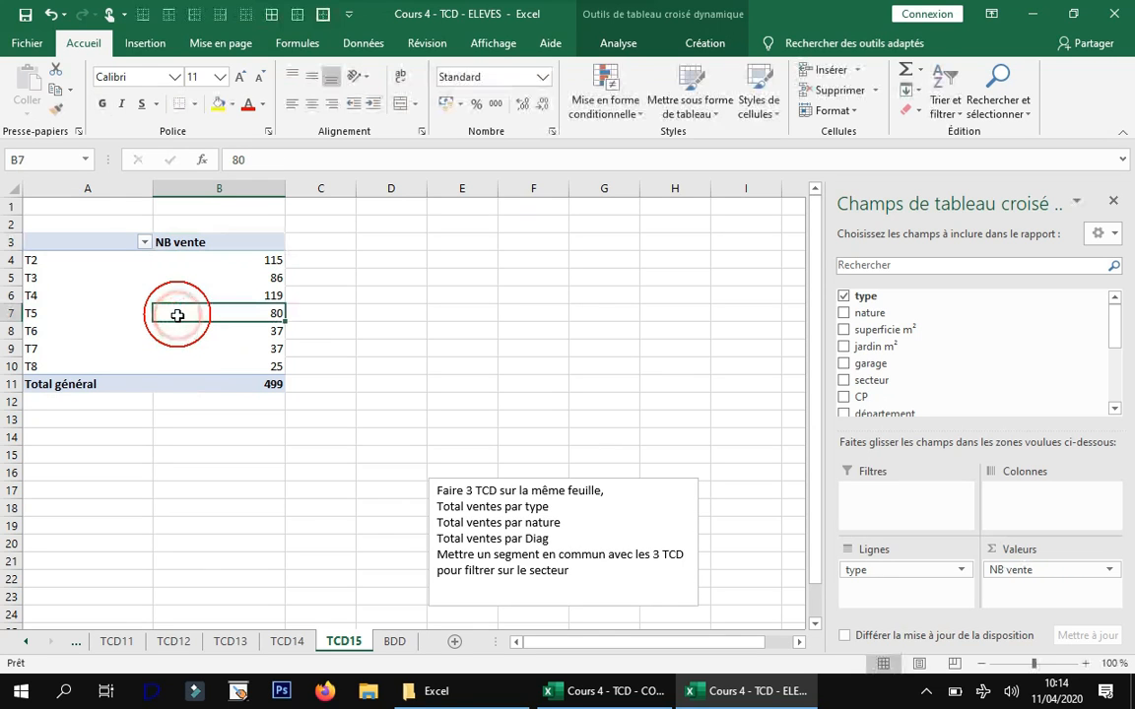
# - Format the NB vente values, including the grand total, as Nombre with a thousands separator and 0 decimals
pyautogui.moveTo(244, 261); pyautogui.dragTo(255, 384)
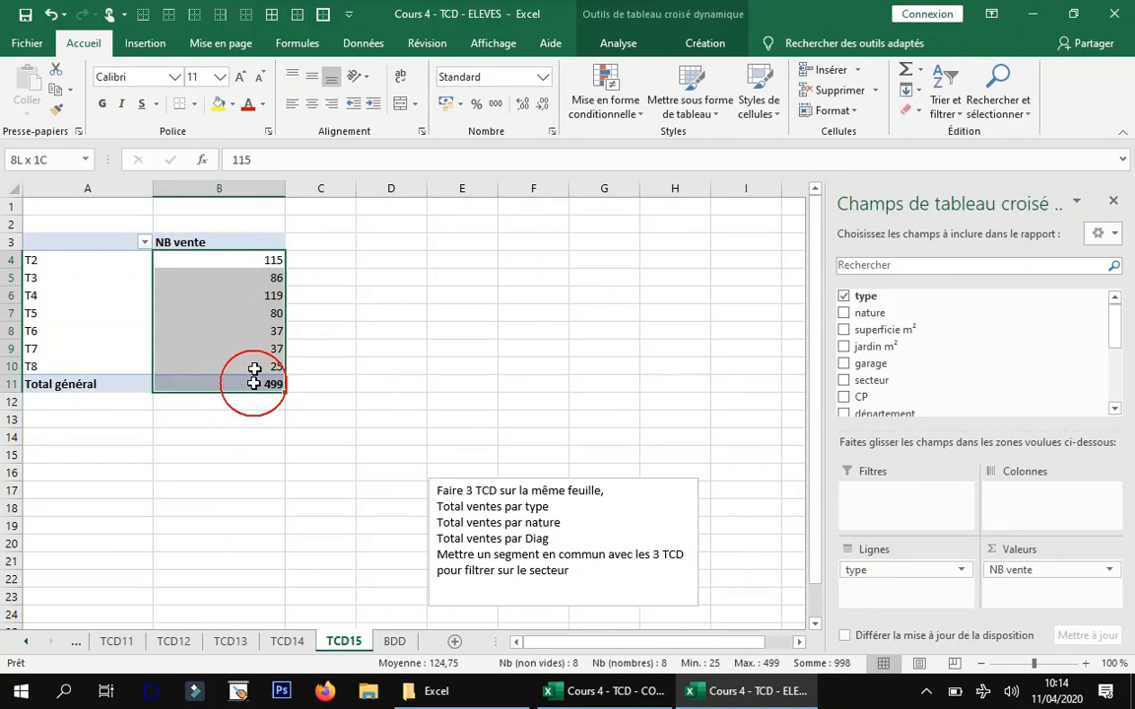
pyautogui.click(554, 133)
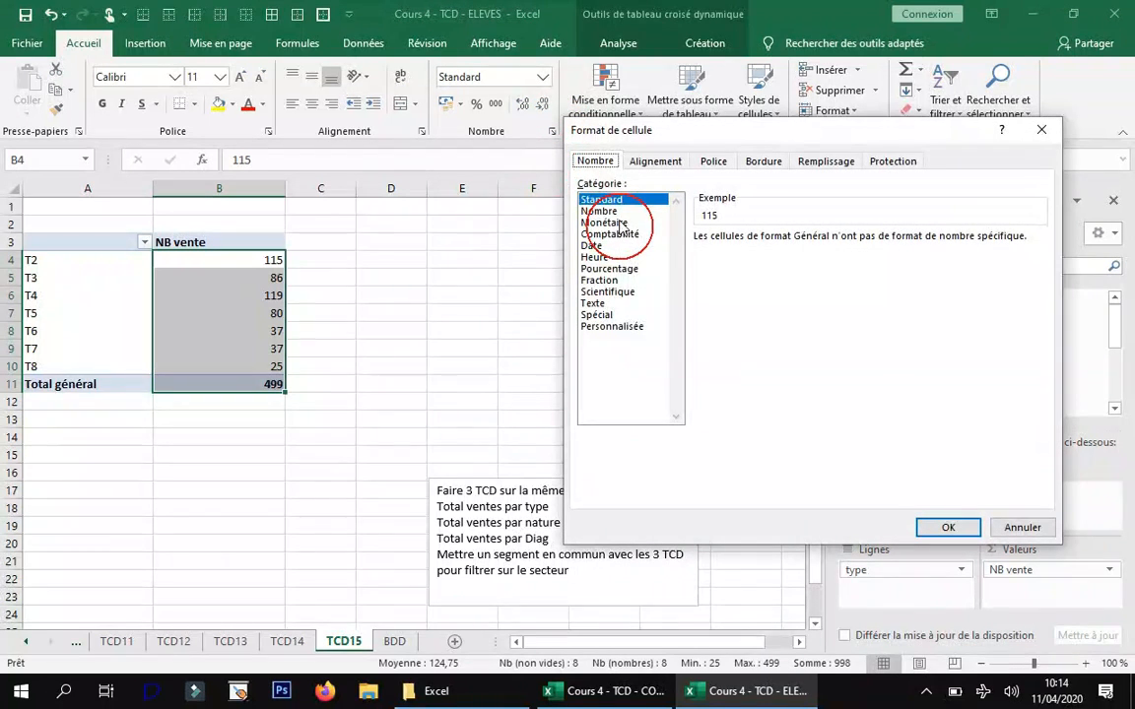
pyautogui.click(598, 211)
pyautogui.click(702, 260)
pyautogui.click(848, 243)
pyautogui.click(851, 244)
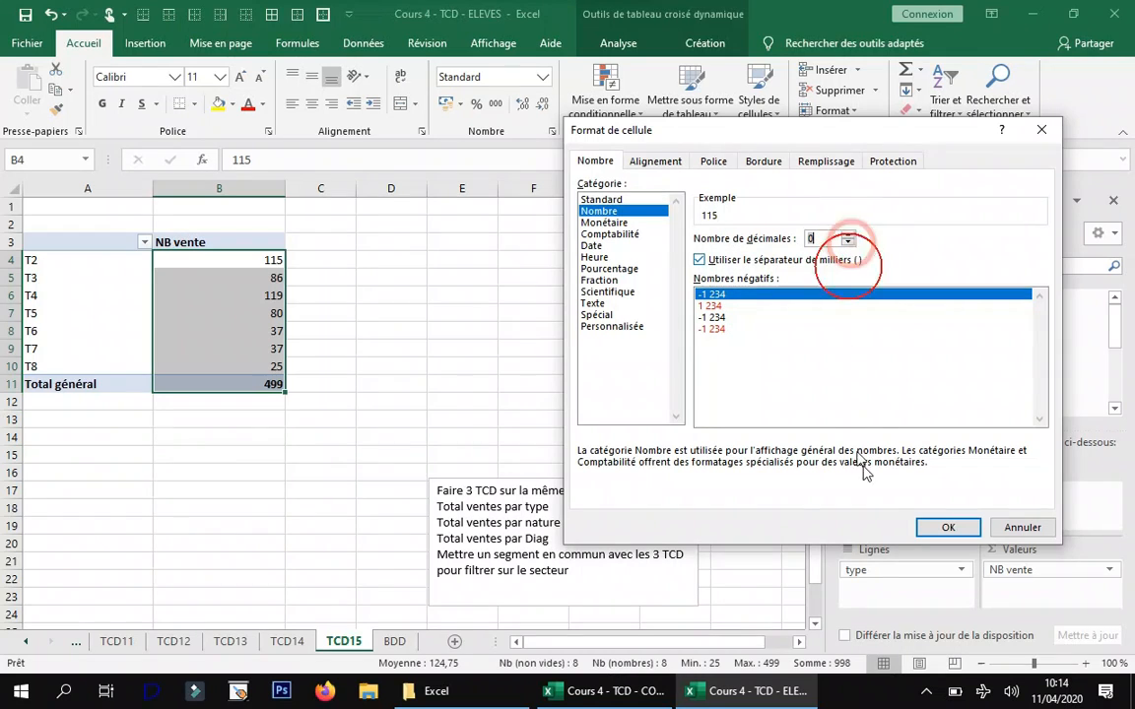
pyautogui.click(948, 529)
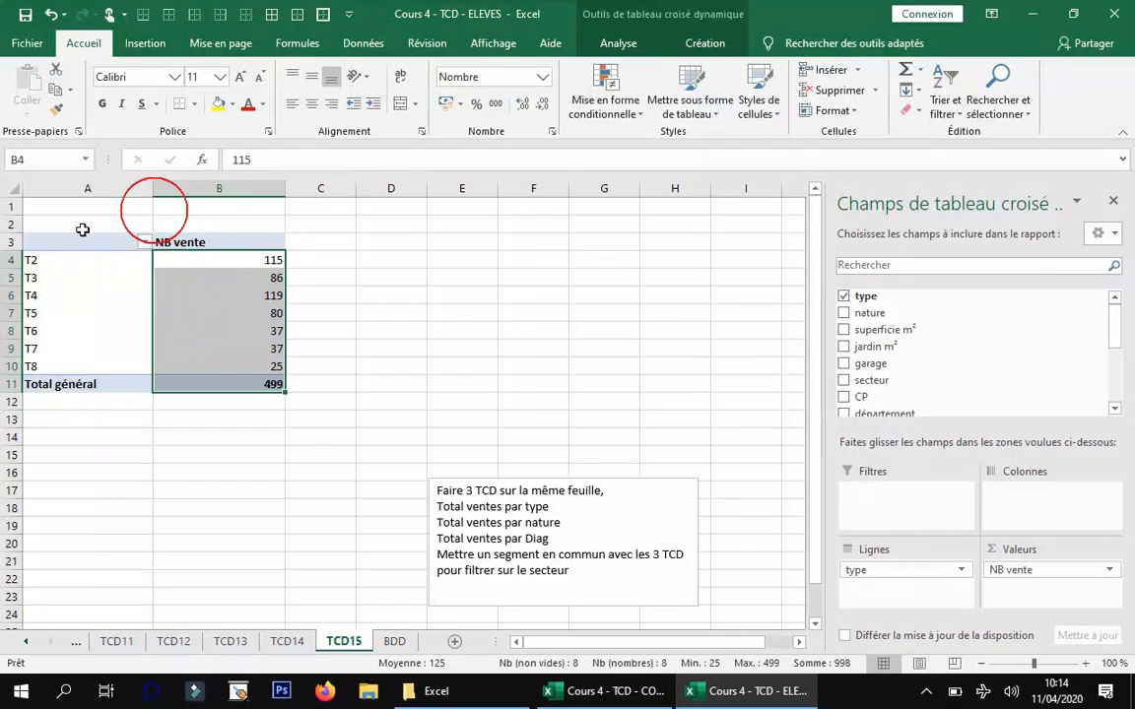
# - Apply the light yellow pivot table style to the type pivot table
pyautogui.click(139, 293)
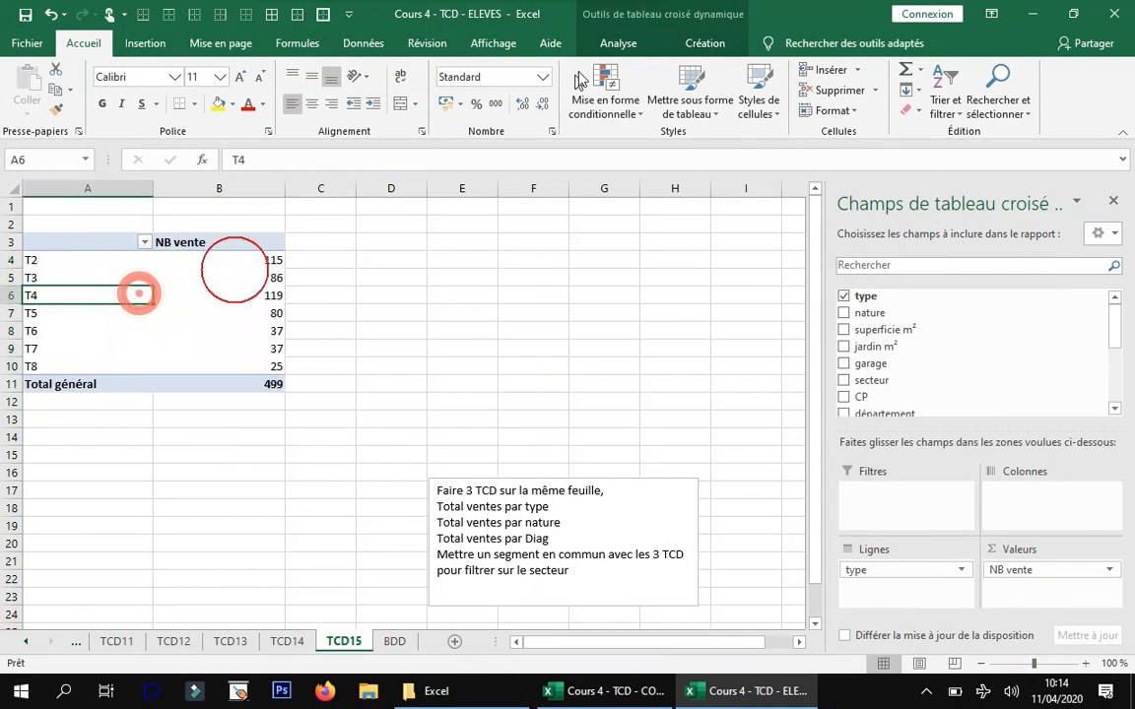
pyautogui.click(704, 43)
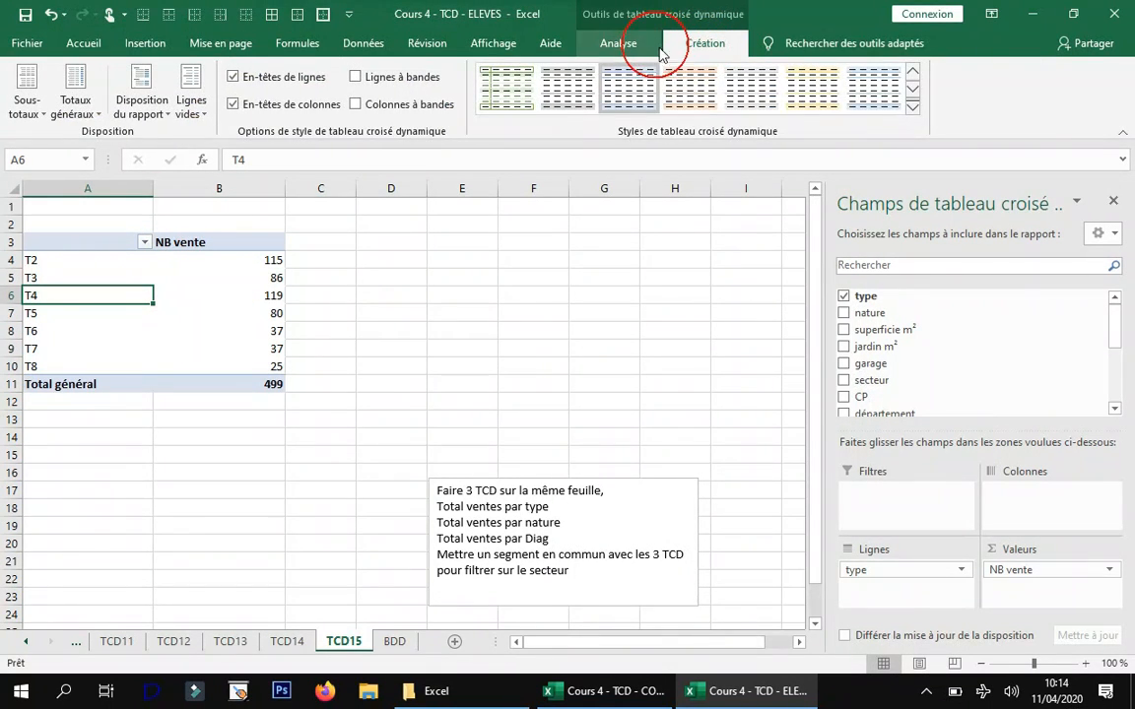
pyautogui.click(818, 88)
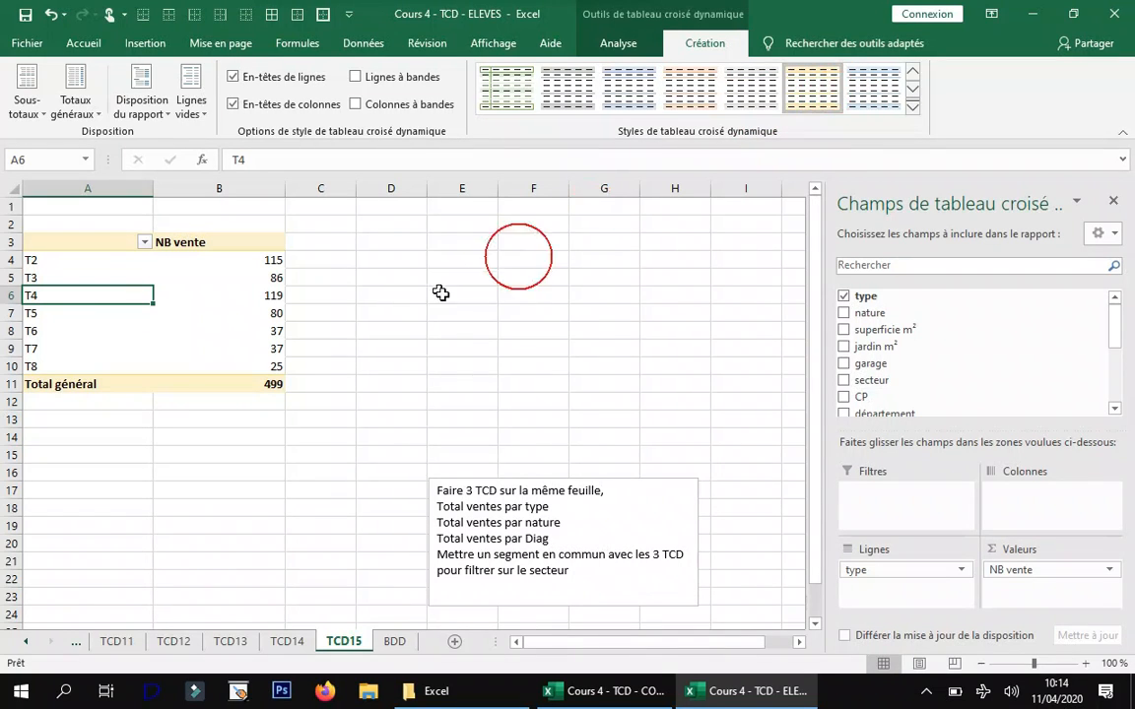
# - Copy the formatted type pivot table in A3:B11 and paste it at A13
pyautogui.click(221, 295)
pyautogui.moveTo(74, 245); pyautogui.dragTo(283, 391)
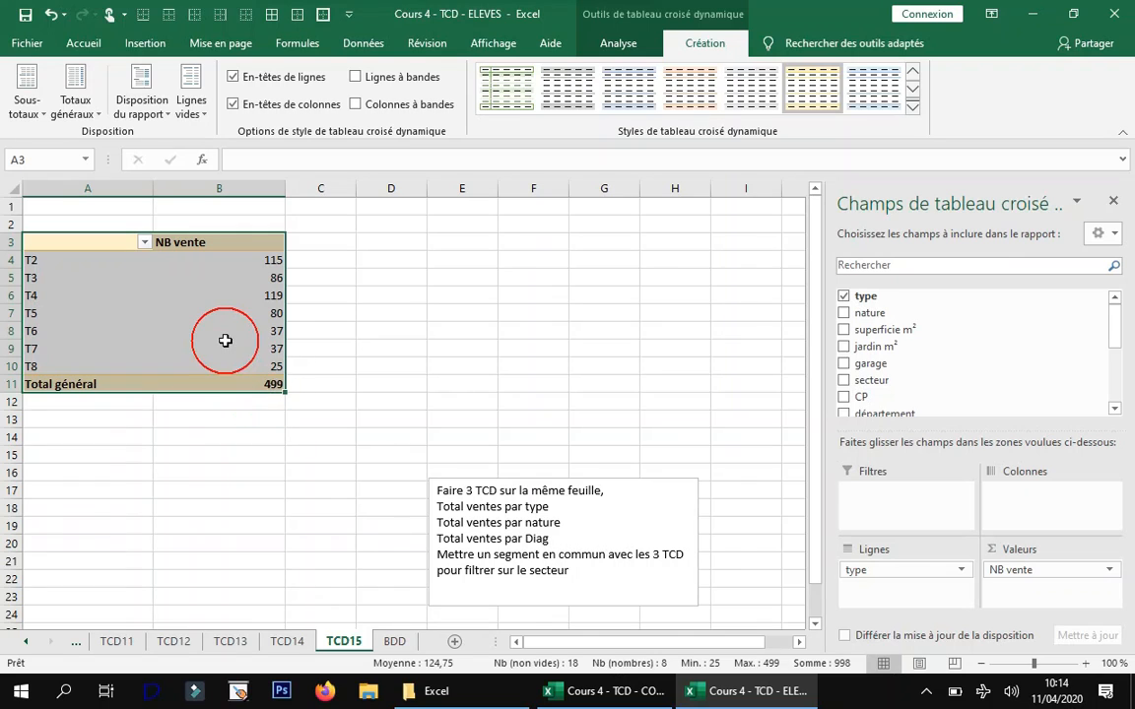
pyautogui.hotkey('ctrl', 'c')
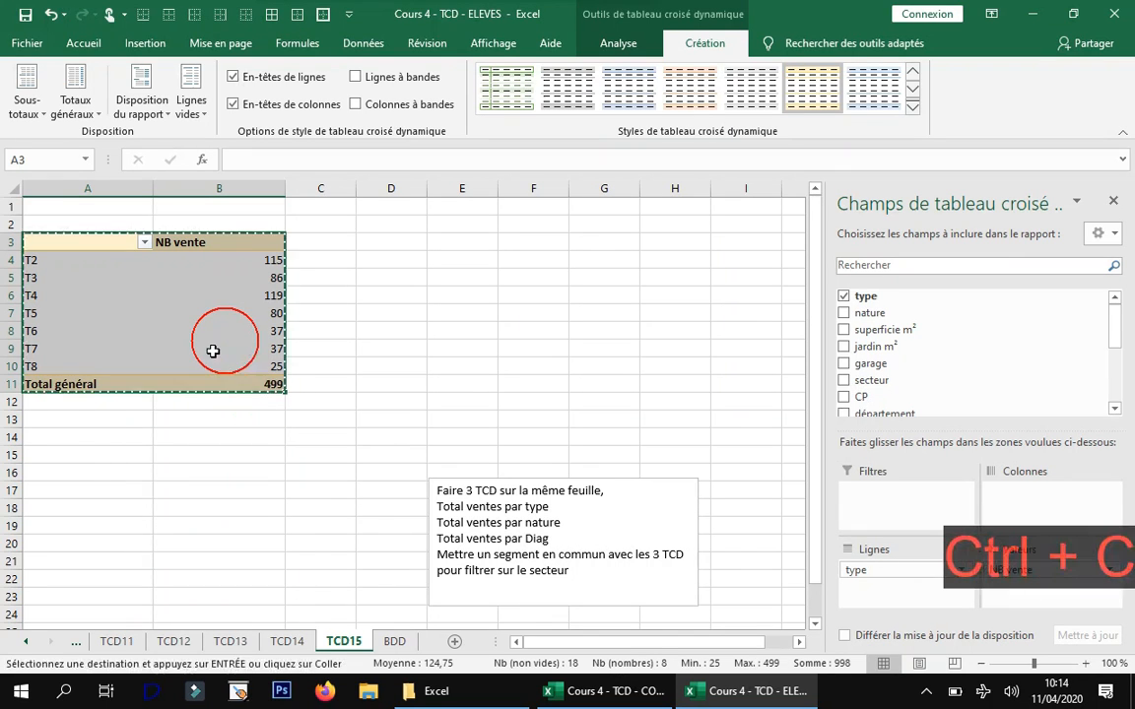
pyautogui.click(89, 425)
pyautogui.hotkey('ctrl', 'v')
# - Replace type with nature as the row field of the copied pivot table at A13
pyautogui.click(234, 474)
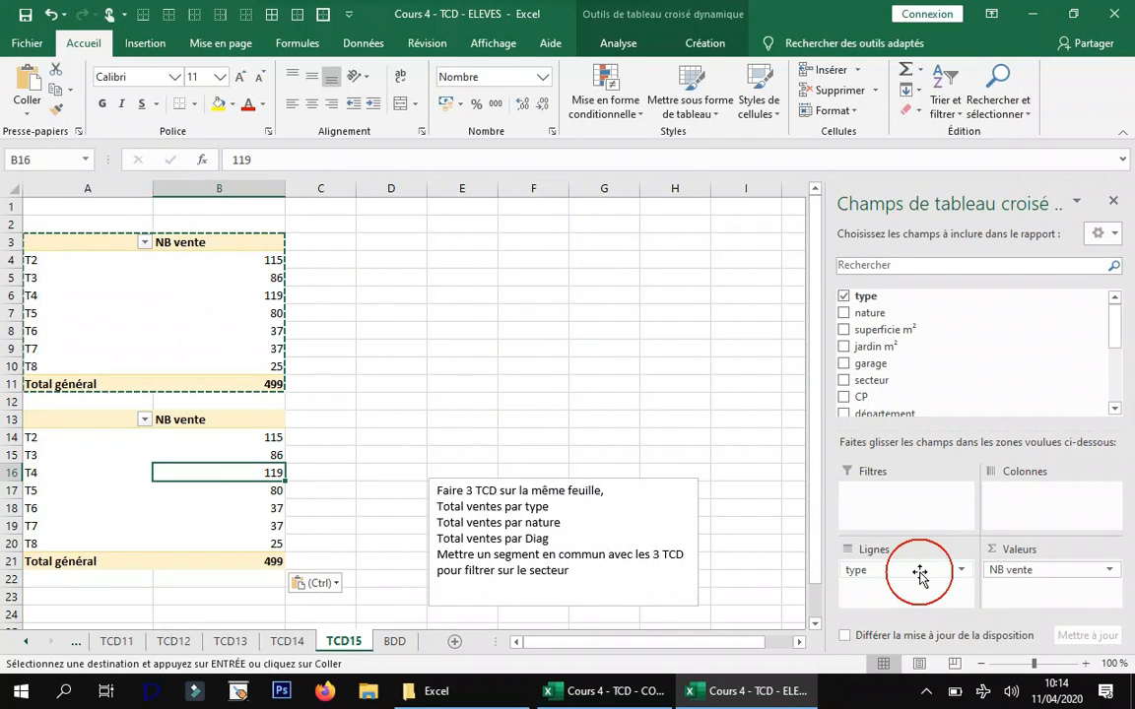
pyautogui.moveTo(919, 576); pyautogui.dragTo(914, 354)
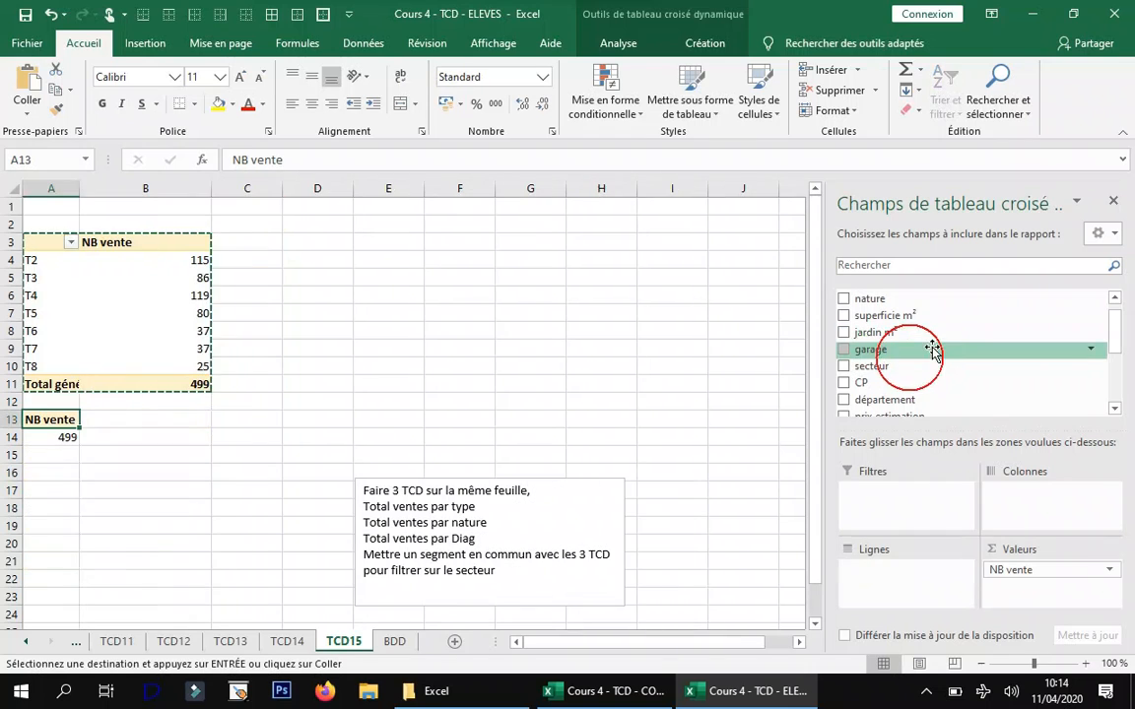
pyautogui.scroll(-1, 927, 368)
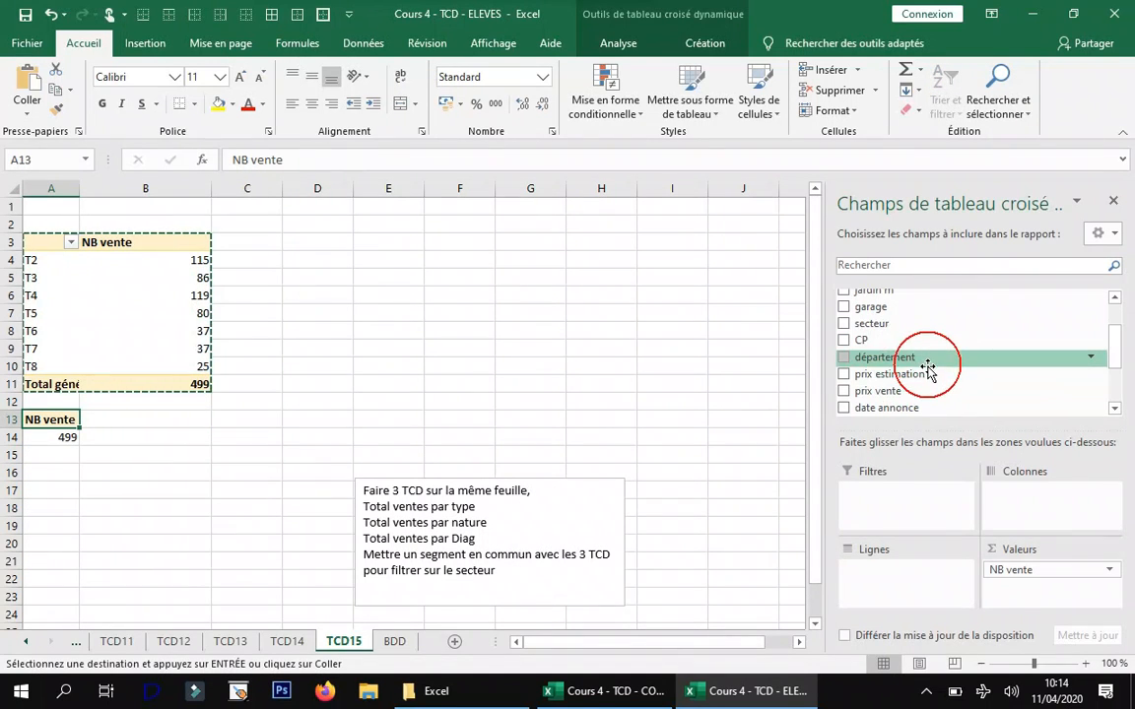
pyautogui.scroll(2, 889, 330)
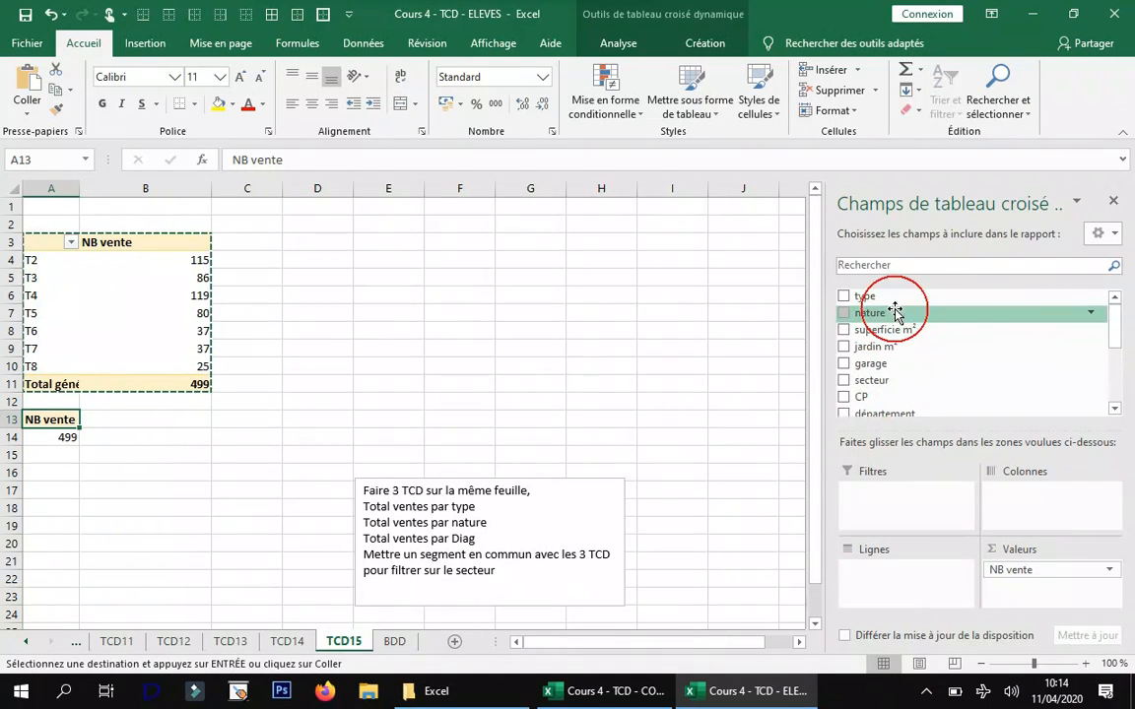
pyautogui.moveTo(875, 313); pyautogui.dragTo(917, 580)
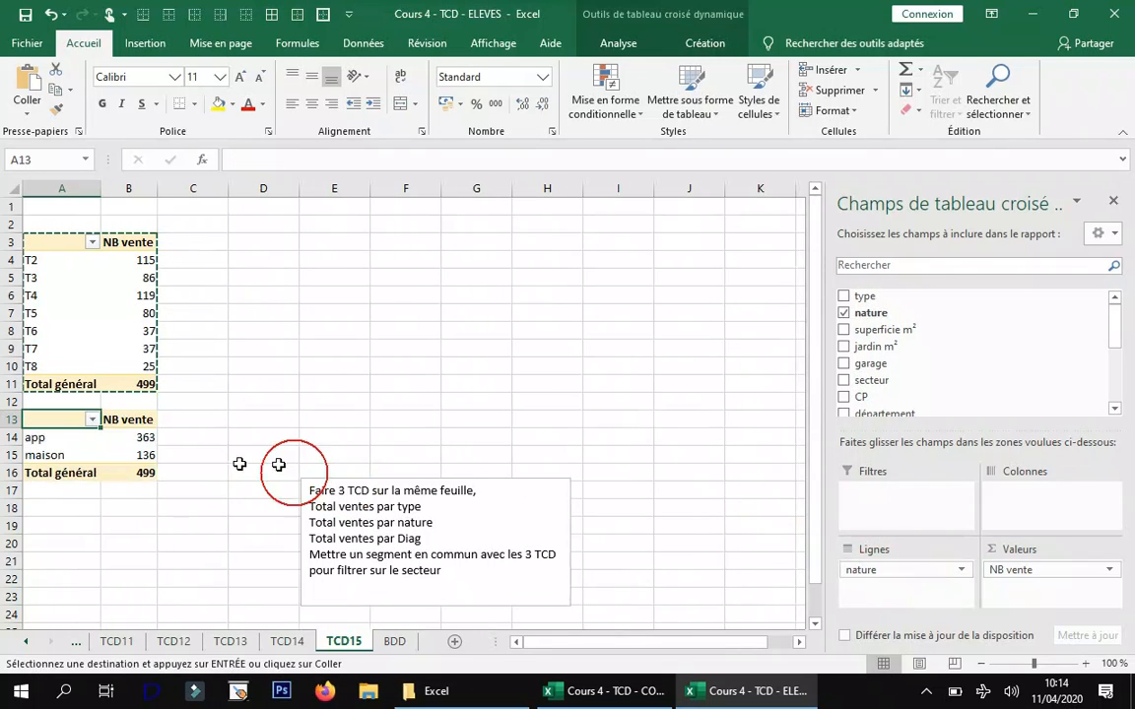
# - Copy the nature pivot table in A13:B16 and paste it at A18
pyautogui.moveTo(79, 442); pyautogui.dragTo(105, 469)
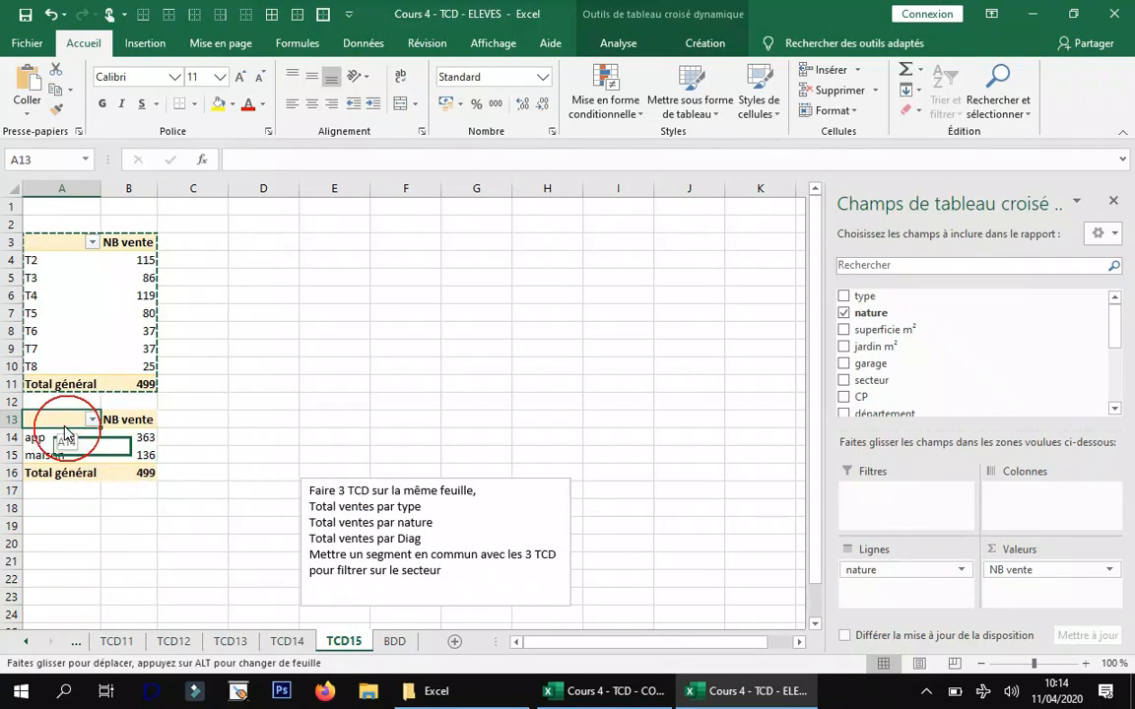
pyautogui.click(146, 421)
pyautogui.moveTo(86, 421); pyautogui.dragTo(127, 475)
pyautogui.hotkey('ctrl', 'c')
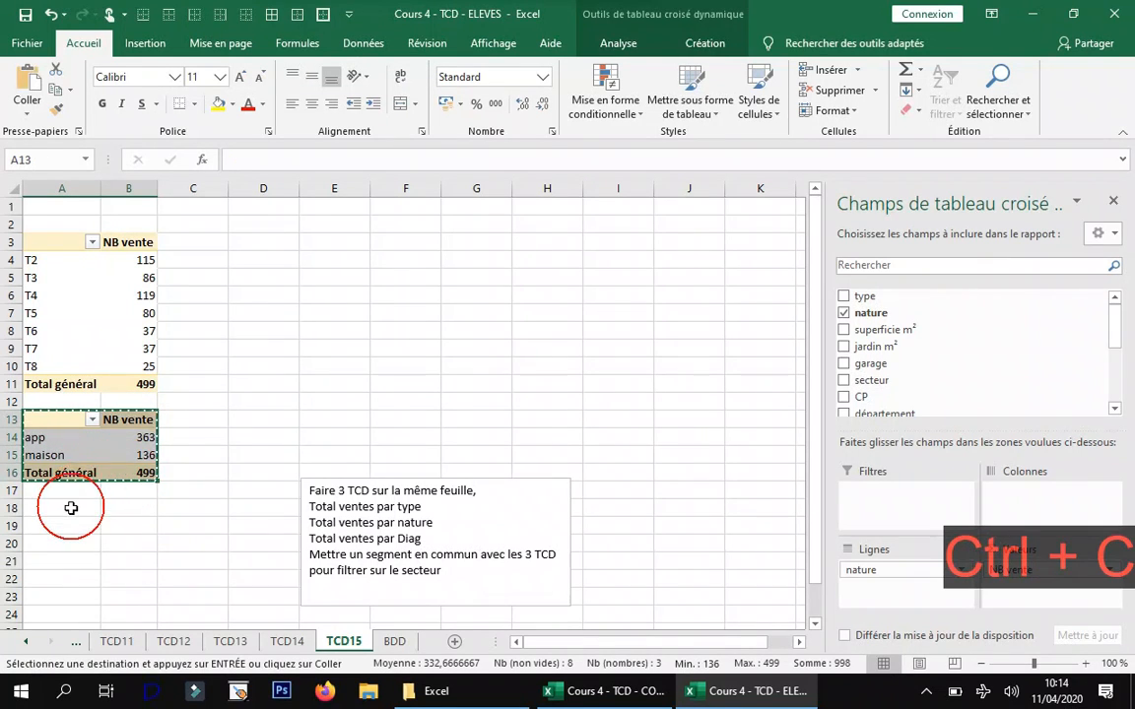
pyautogui.click(71, 509)
pyautogui.hotkey('ctrl', 'v')
# - Replace nature with Diag therm as the row field of the copied pivot table at A18
pyautogui.click(148, 527)
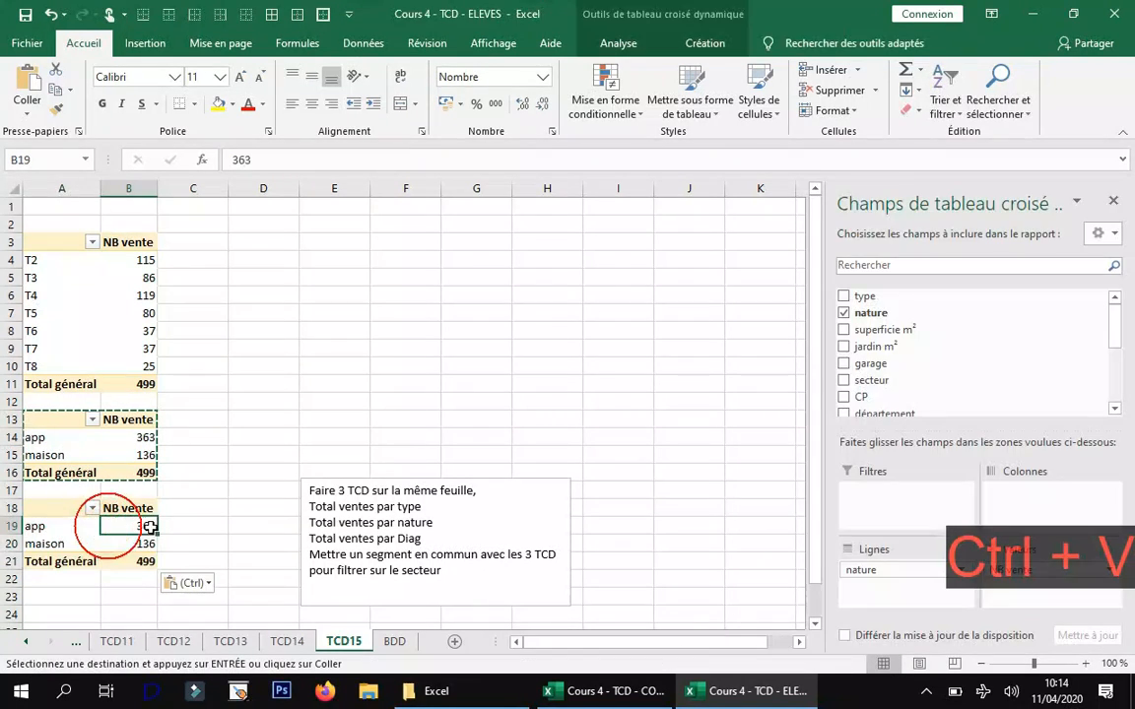
pyautogui.scroll(-5, 904, 404)
pyautogui.moveTo(887, 350); pyautogui.dragTo(921, 389)
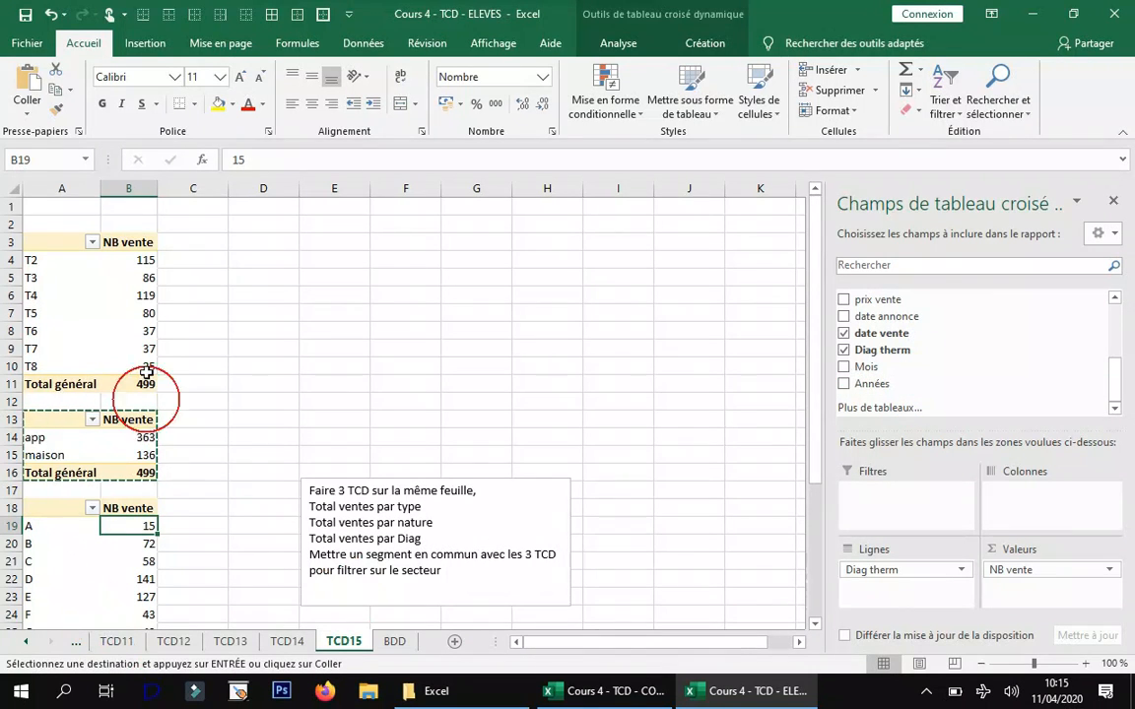
pyautogui.scroll(-2, 162, 478)
pyautogui.scroll(2, 162, 478)
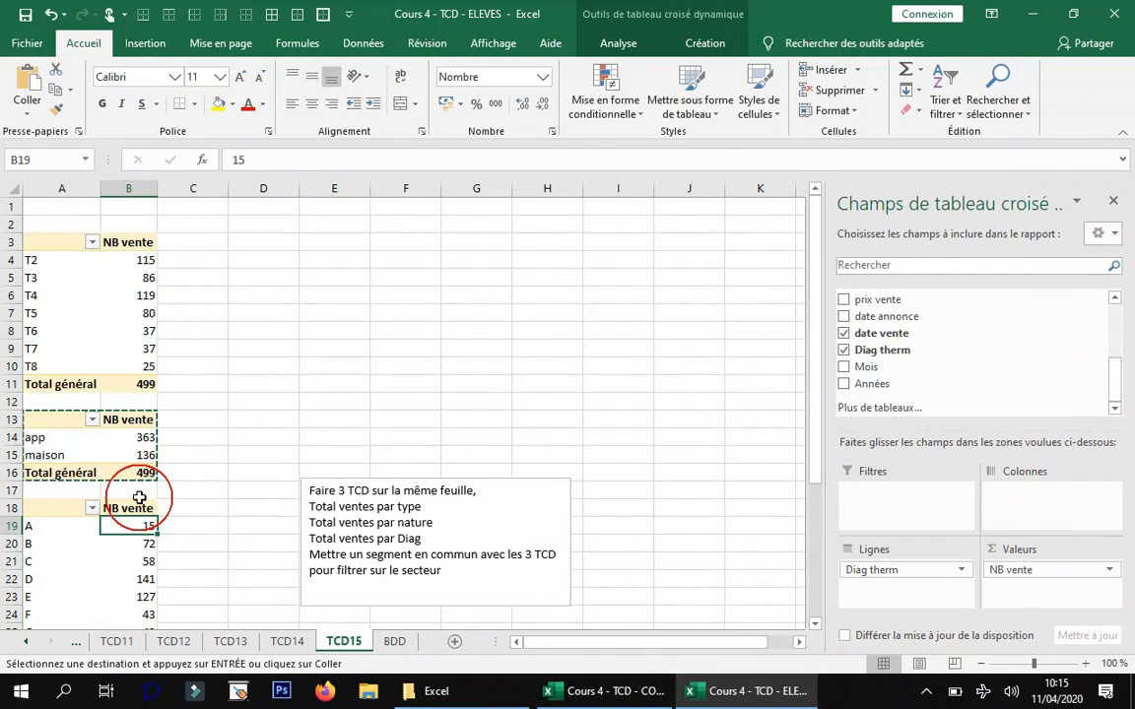
# - Replace NB vente with the sum of prix vente as the value field in the type and nature pivot tables
pyautogui.click(128, 507)
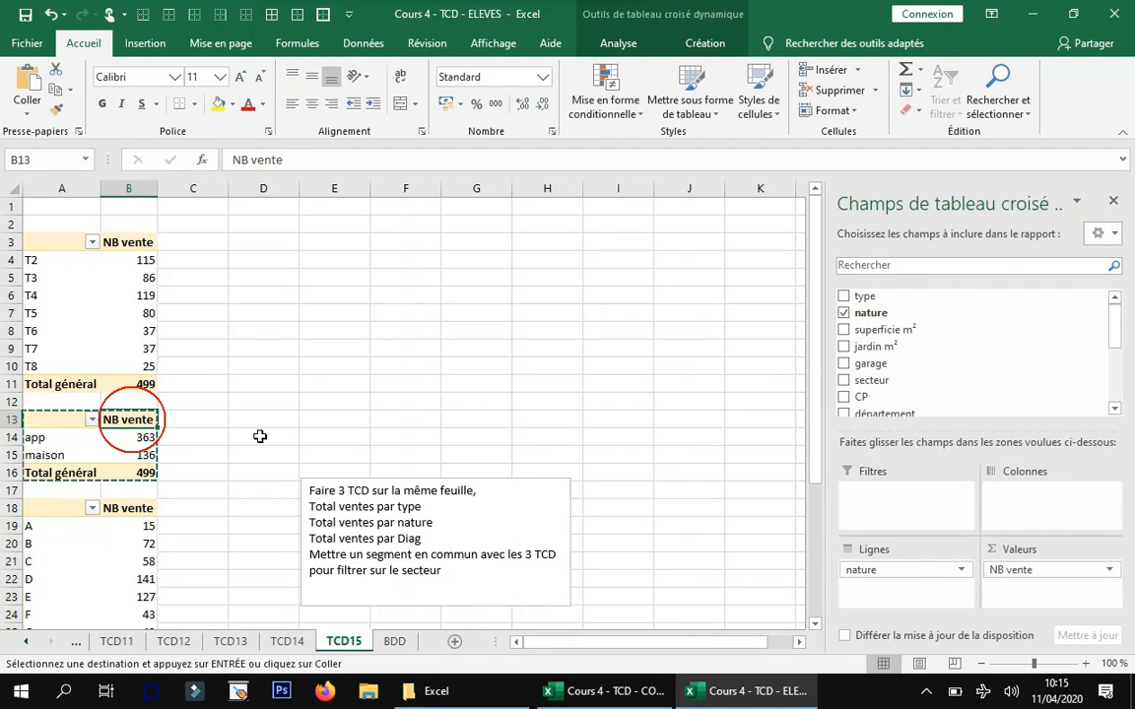
pyautogui.moveTo(1028, 564); pyautogui.dragTo(1000, 362)
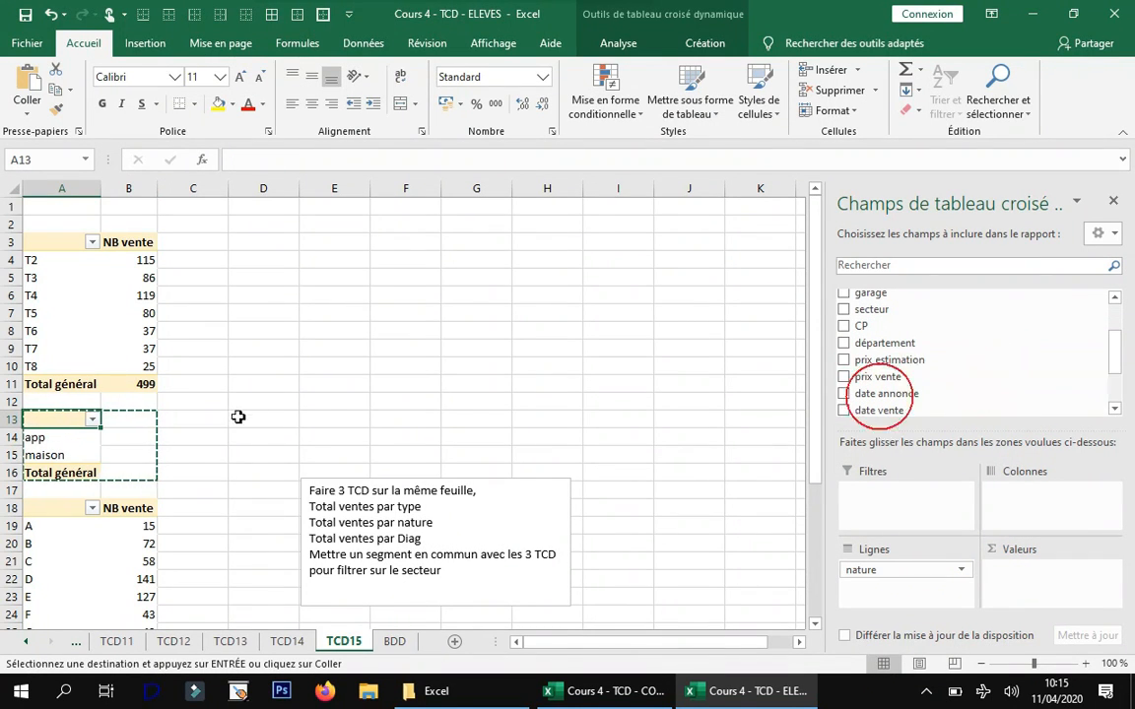
pyautogui.click(138, 279)
pyautogui.scroll(-1, 947, 372)
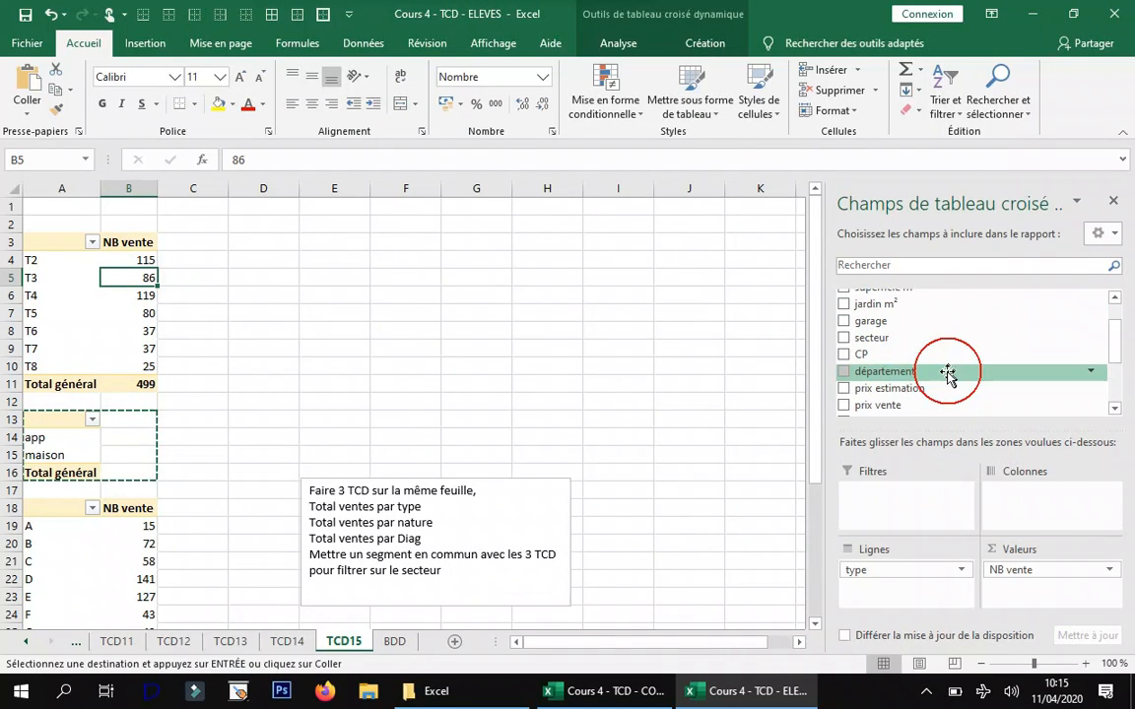
pyautogui.moveTo(911, 402); pyautogui.dragTo(1014, 351)
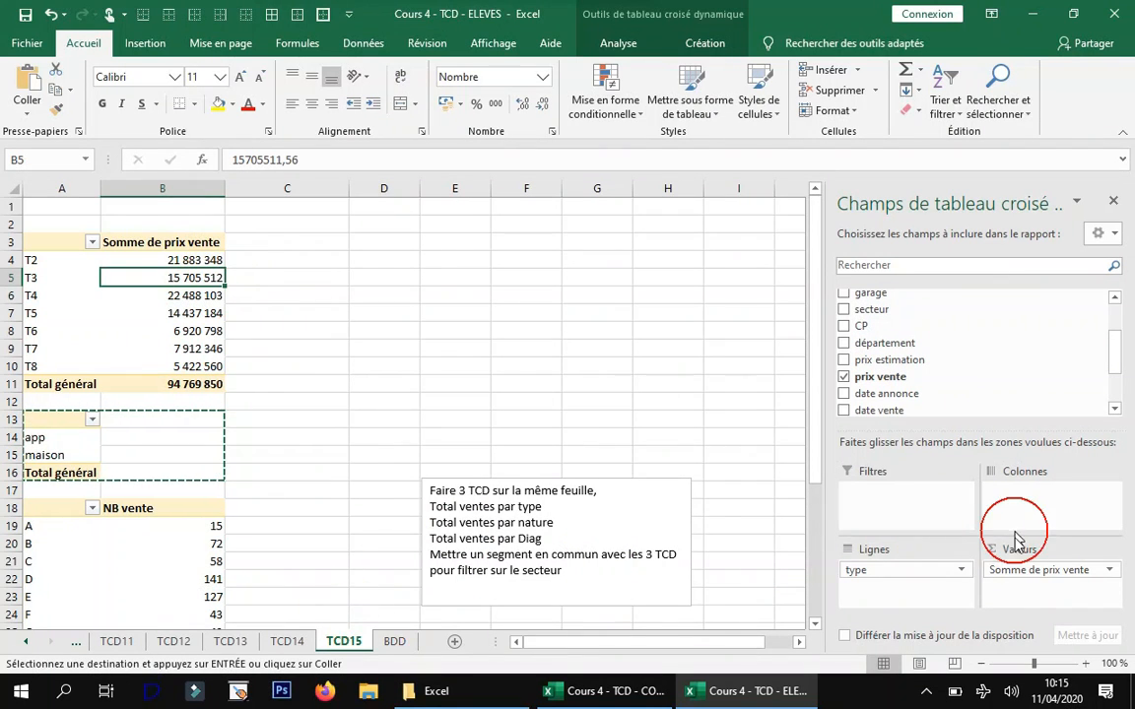
pyautogui.click(72, 437)
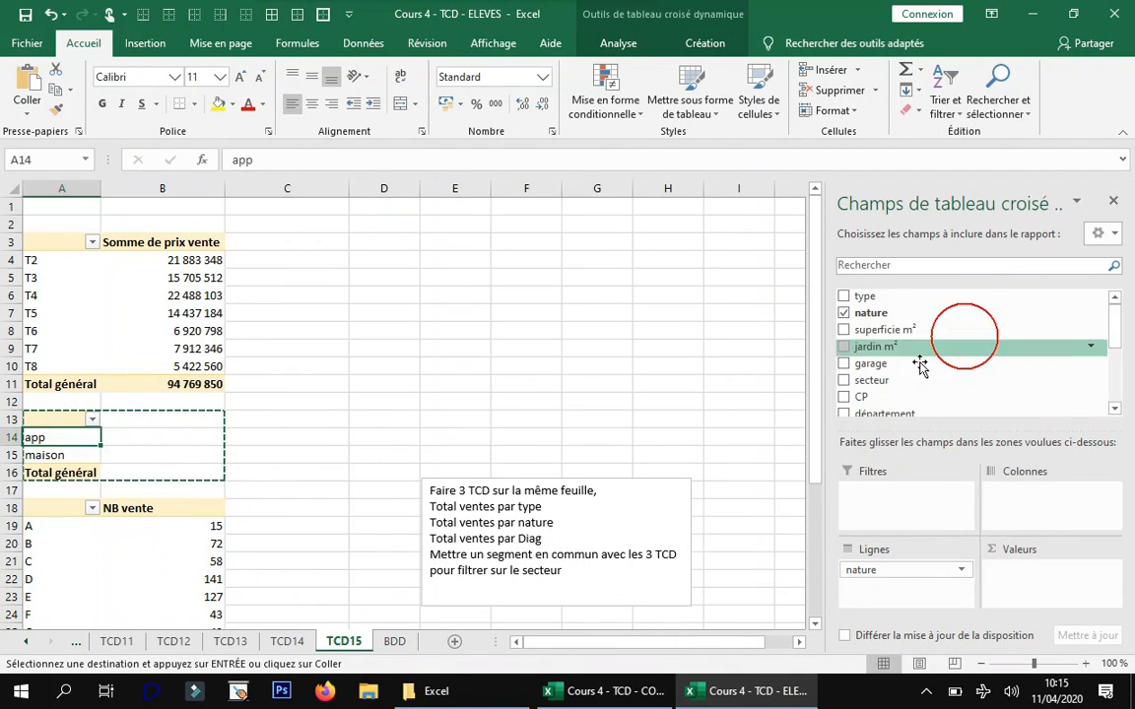
pyautogui.scroll(-5, 919, 360)
pyautogui.moveTo(904, 300); pyautogui.dragTo(1061, 582)
# - Replace NB vente with the sum of prix vente as the value field in the Diag therm pivot table
pyautogui.click(196, 537)
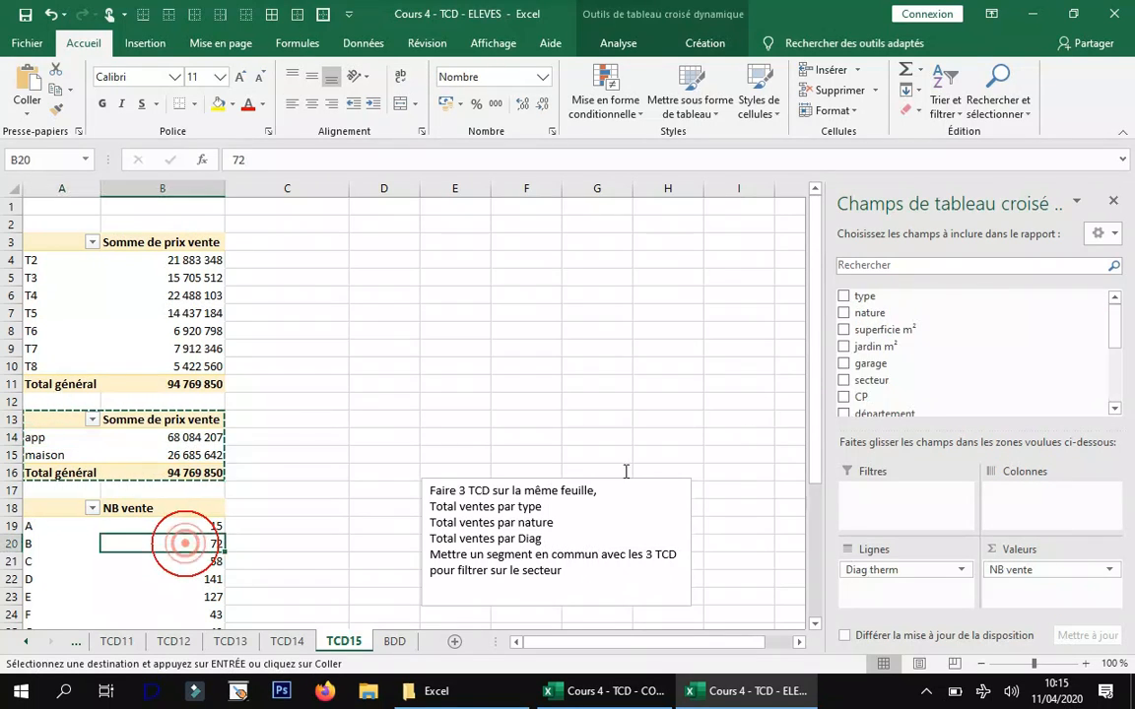
pyautogui.scroll(-1, 906, 389)
pyautogui.moveTo(907, 399); pyautogui.dragTo(1014, 394)
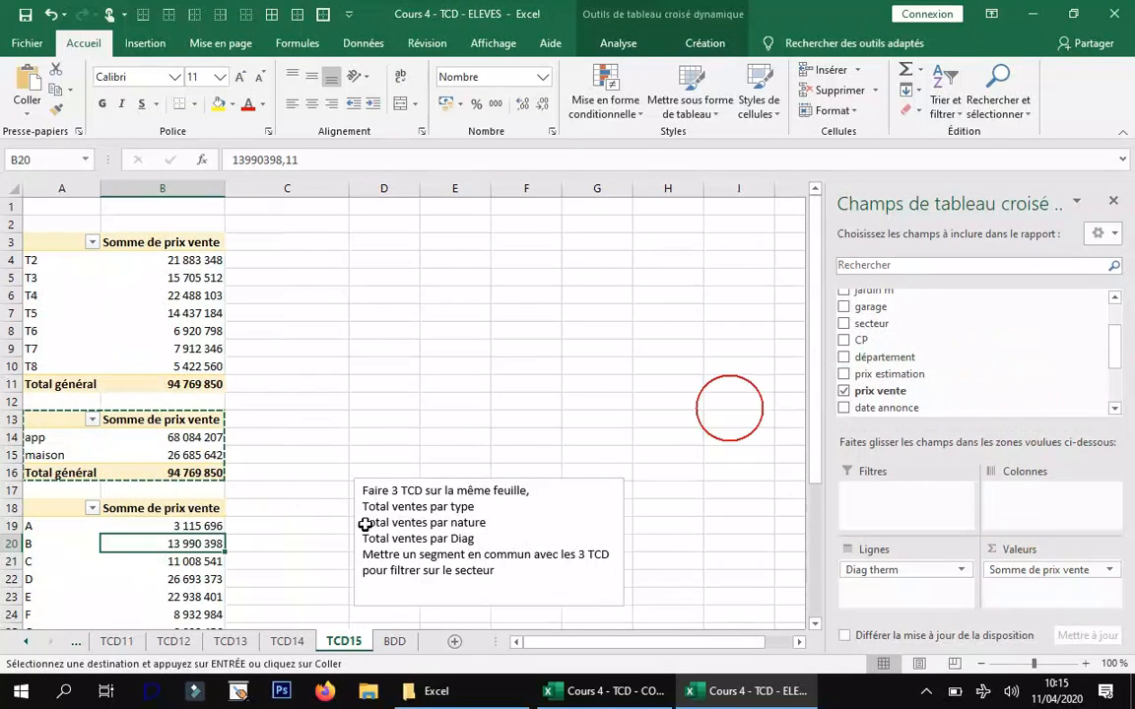
# - Rename the value header of the type pivot table in B3 as "Total €"
pyautogui.click(175, 242)
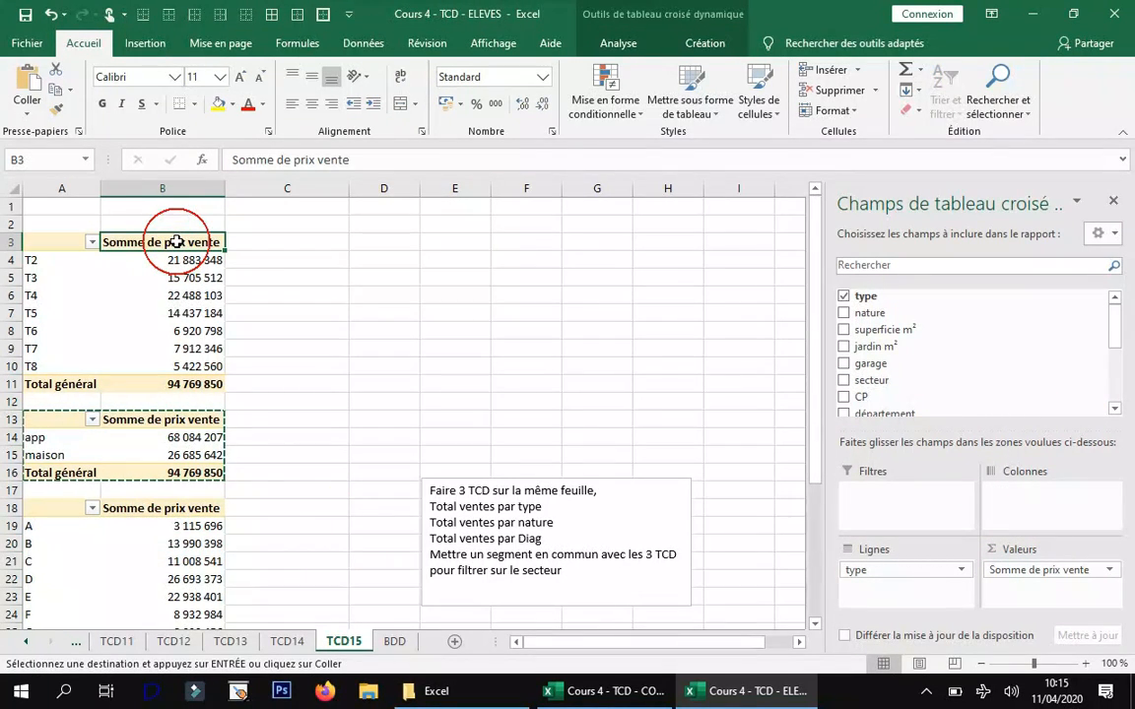
pyautogui.write('Total €')
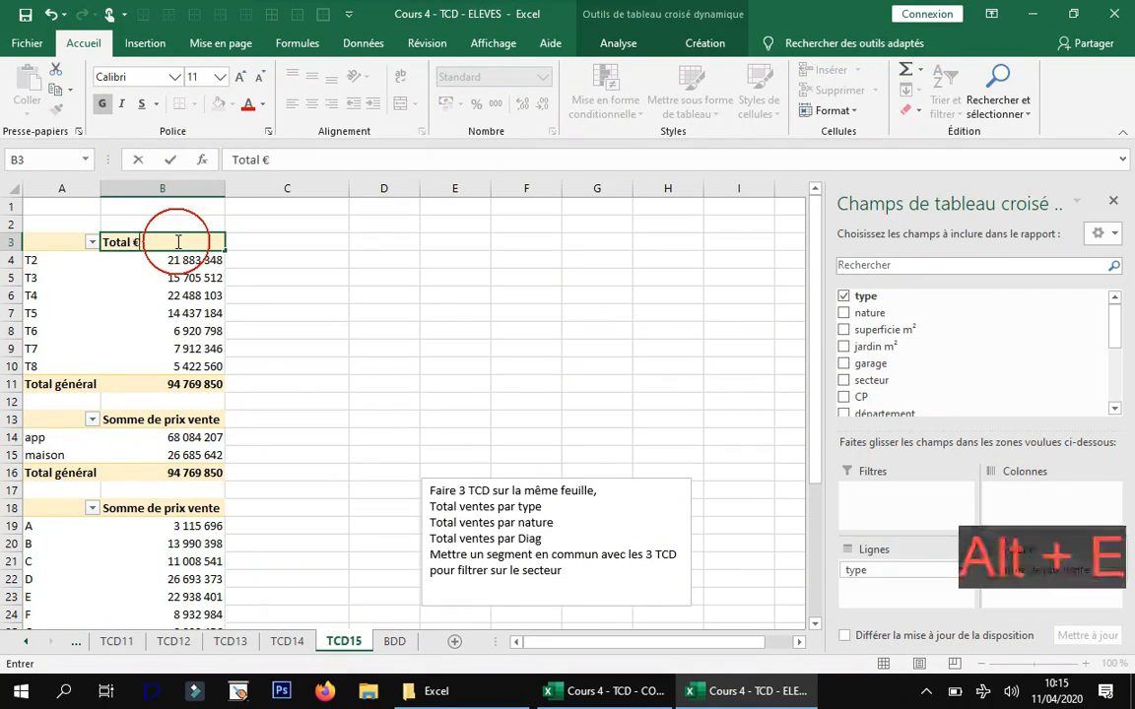
pyautogui.click(145, 282)
# - Try to copy the Total € header from B3 onto the nature pivot table's value header in B13
pyautogui.click(139, 243)
pyautogui.hotkey('ctrl', 'c')
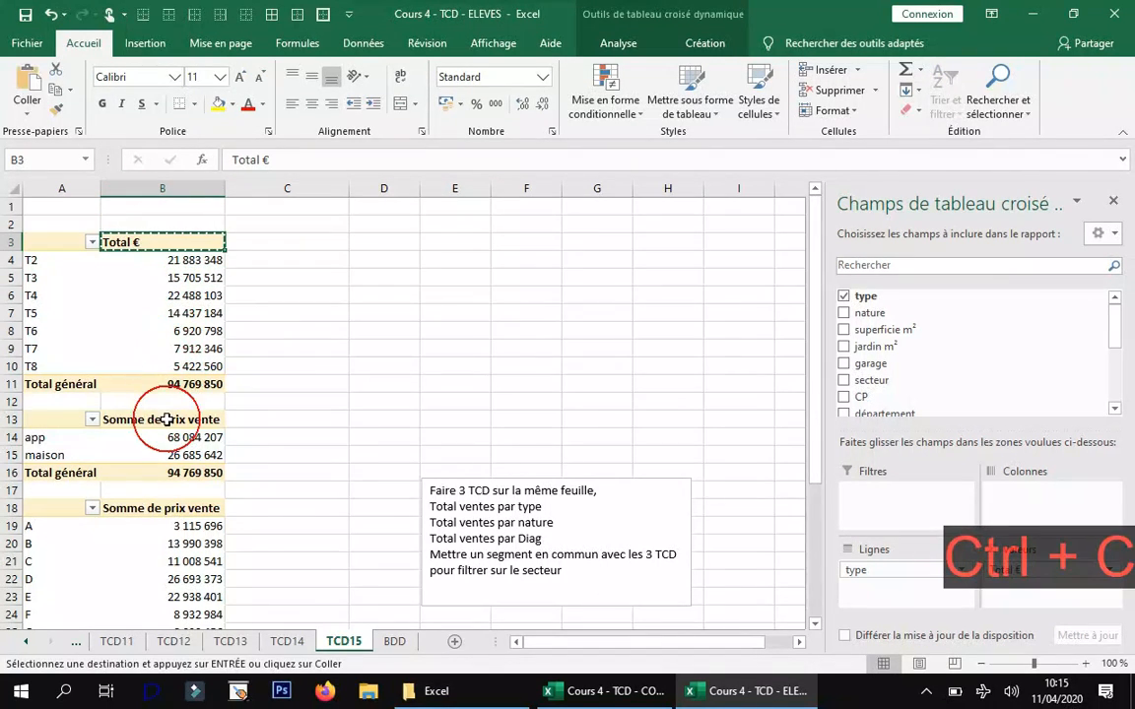
pyautogui.click(166, 419)
pyautogui.hotkey('ctrl', 'v')
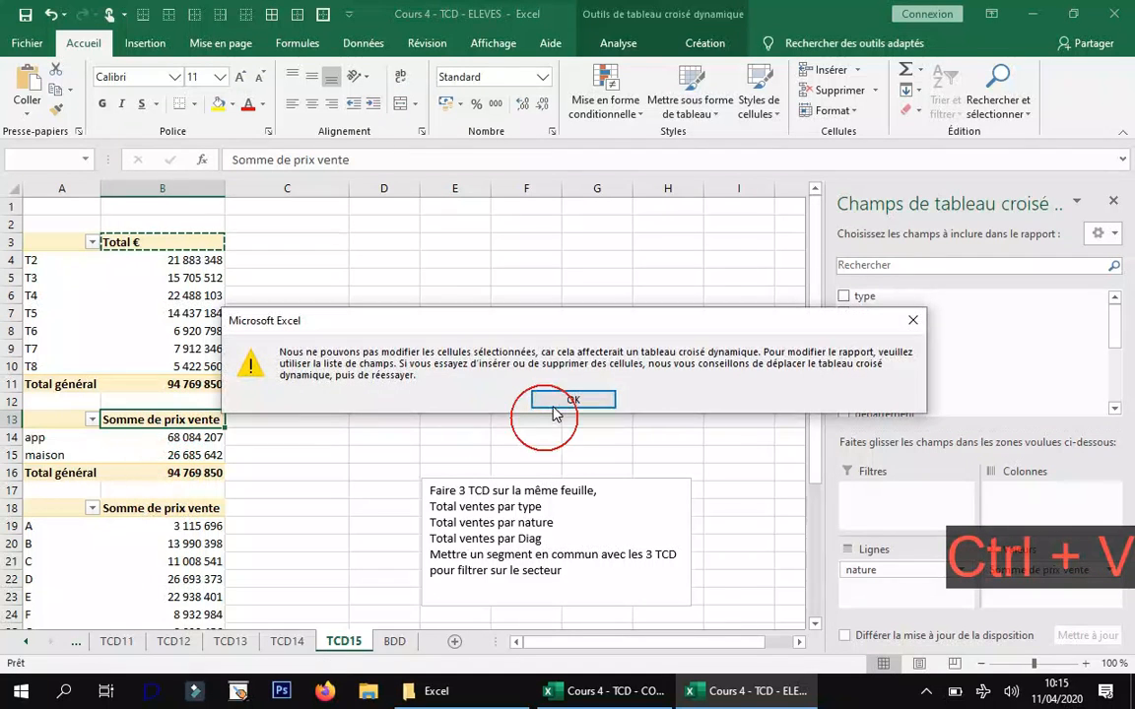
pyautogui.click(553, 403)
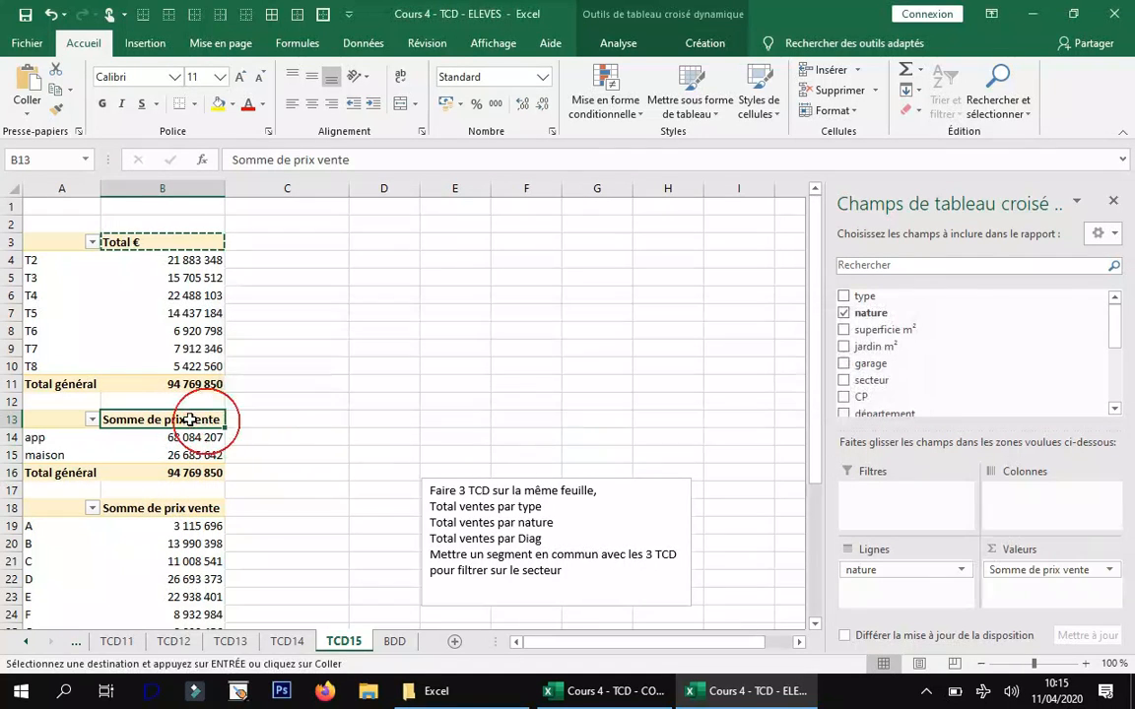
pyautogui.click(147, 243)
pyautogui.doubleClick(144, 243)
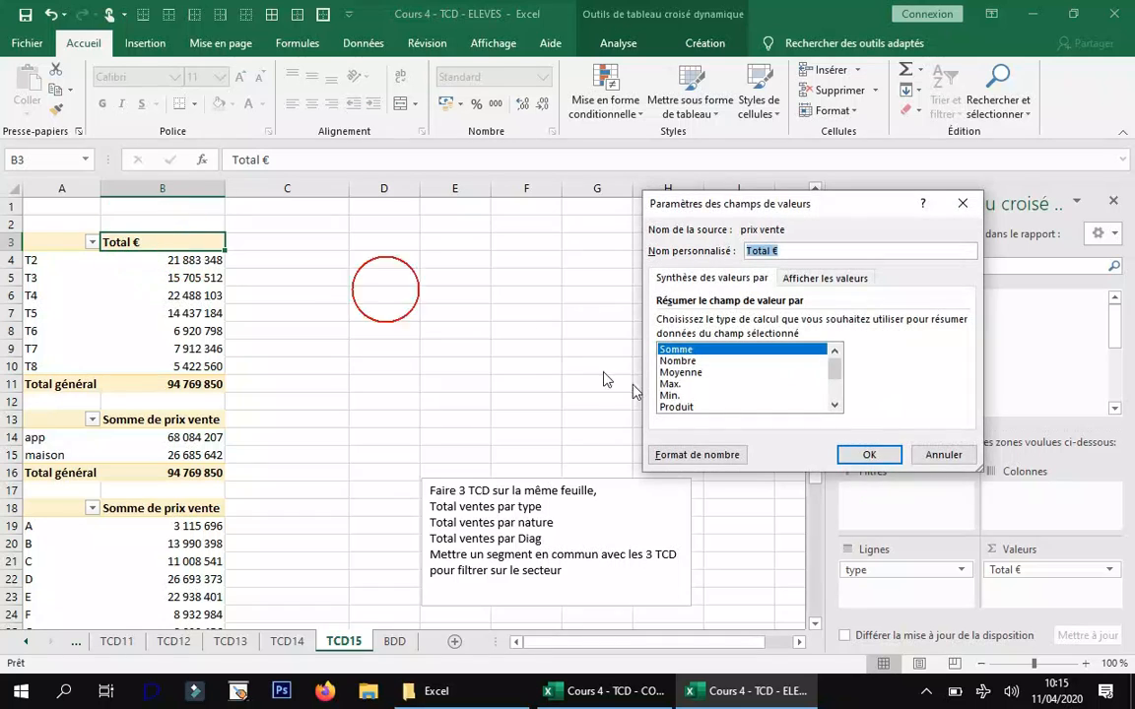
pyautogui.click(921, 455)
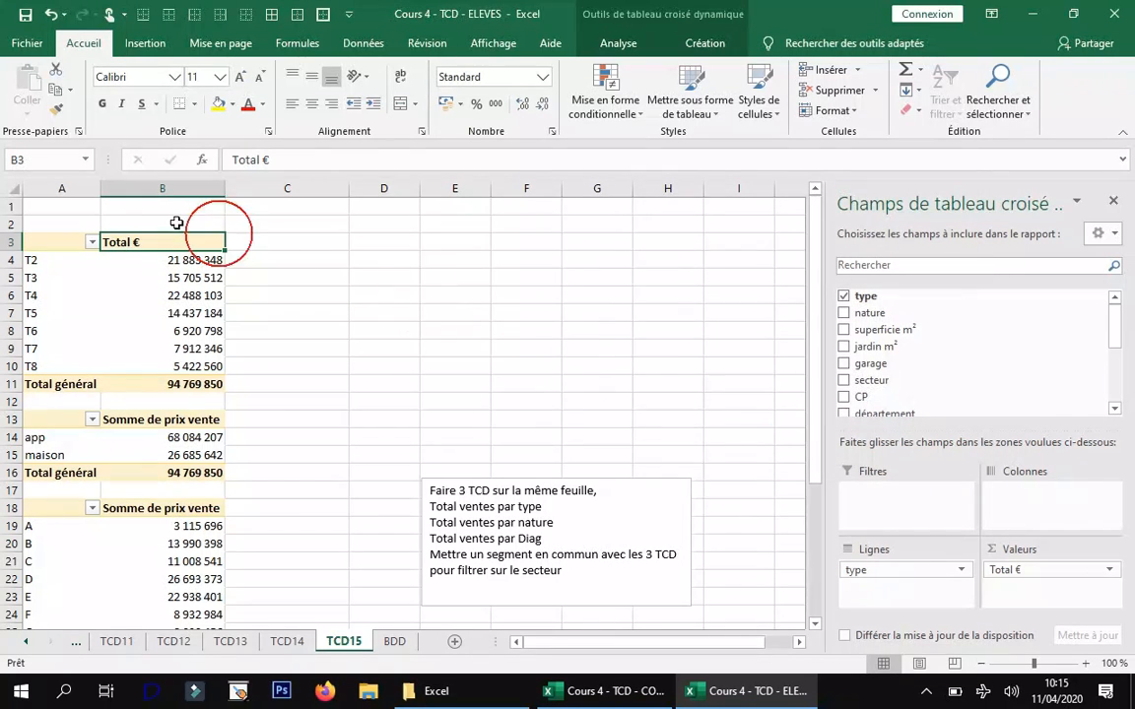
# - Rename the value header of the nature pivot table in B13 as "Total €"
pyautogui.click(136, 422)
pyautogui.write('Tot')
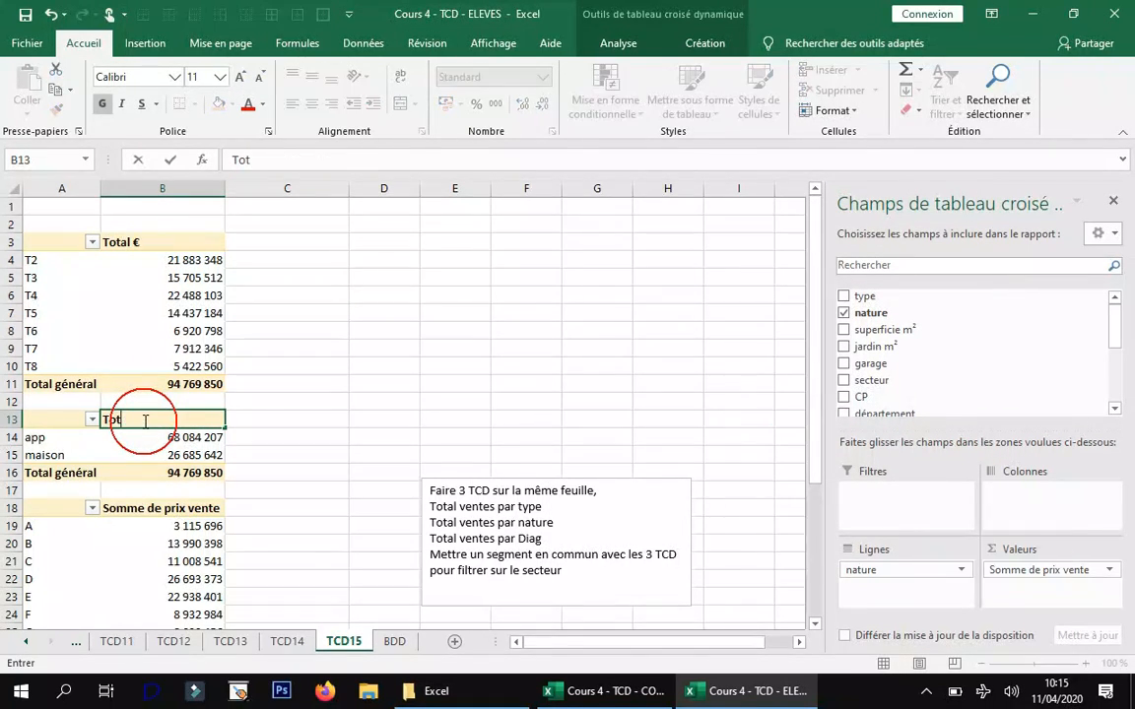
pyautogui.write('al €')
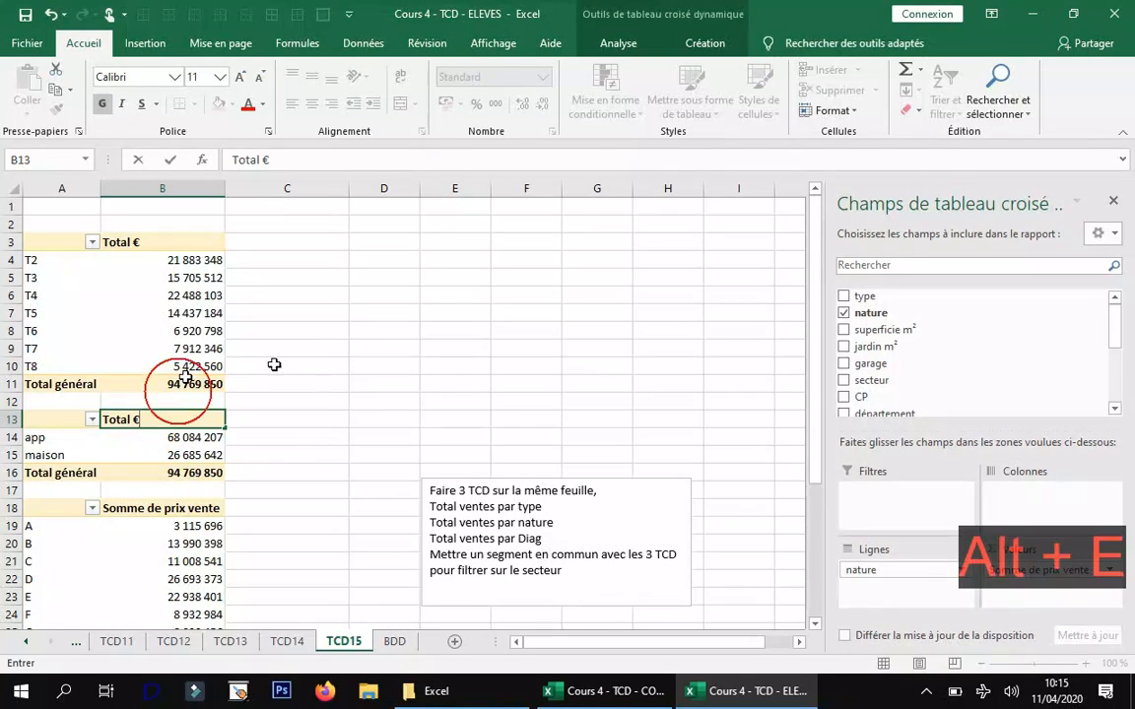
pyautogui.click(445, 344)
# - Rename the value header of the Diag therm pivot table in B18 as "Total €"
pyautogui.click(167, 510)
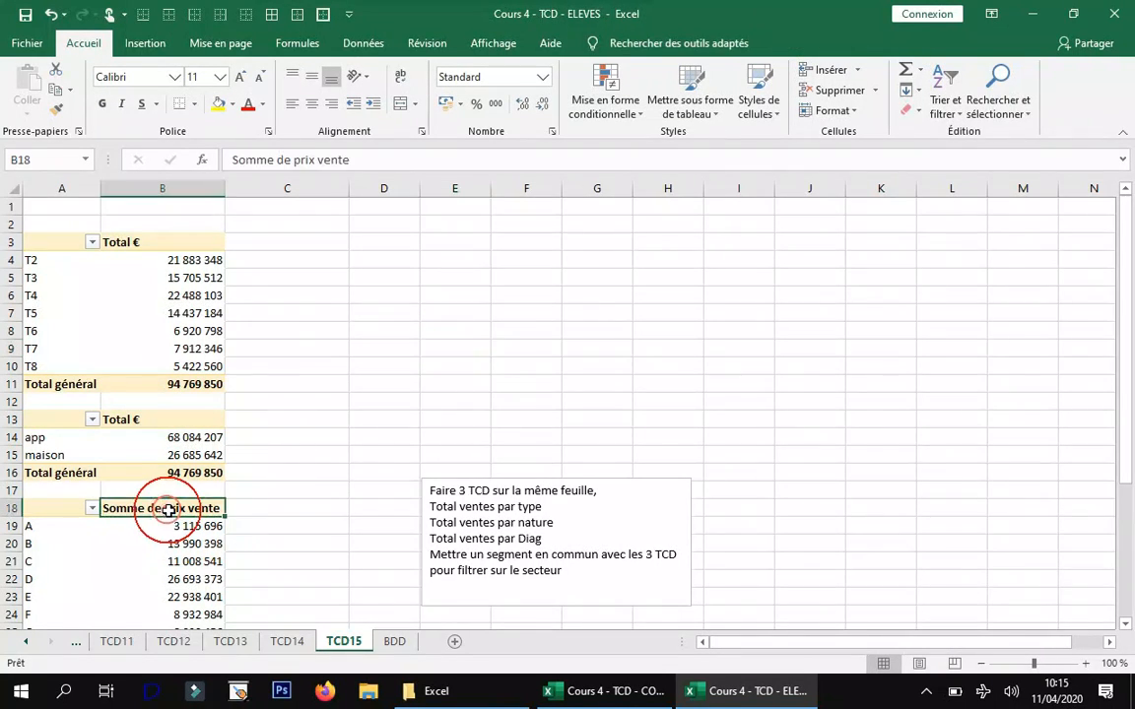
pyautogui.write('Total')
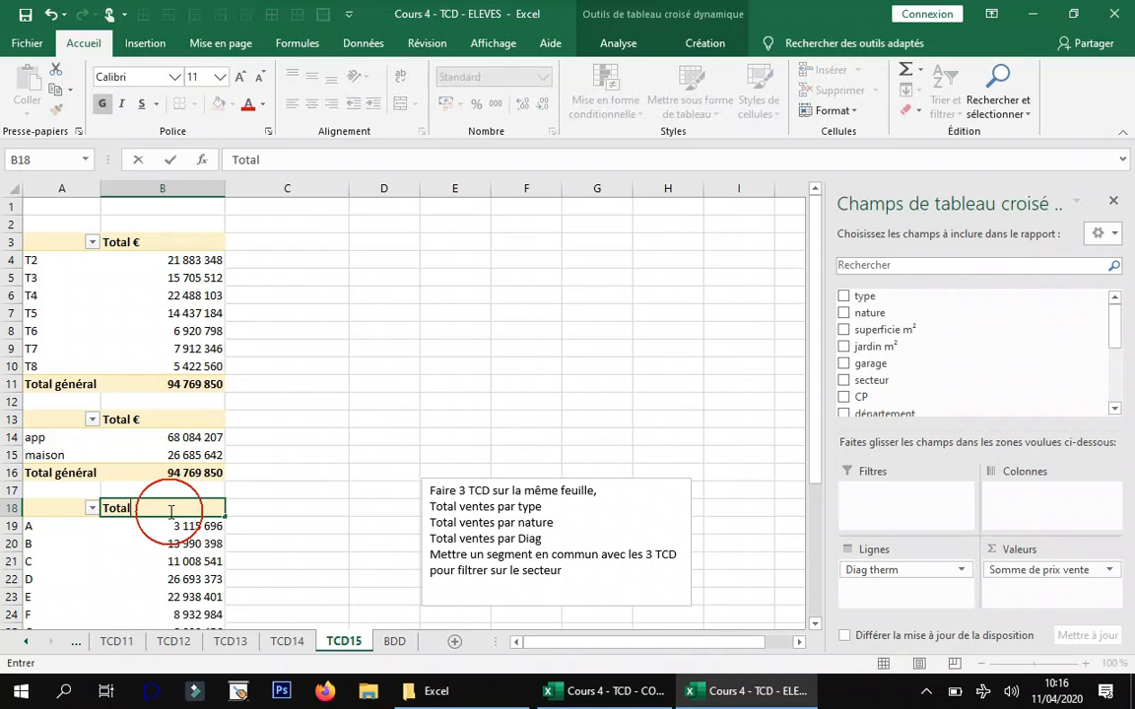
pyautogui.write(' €')
pyautogui.click(430, 399)
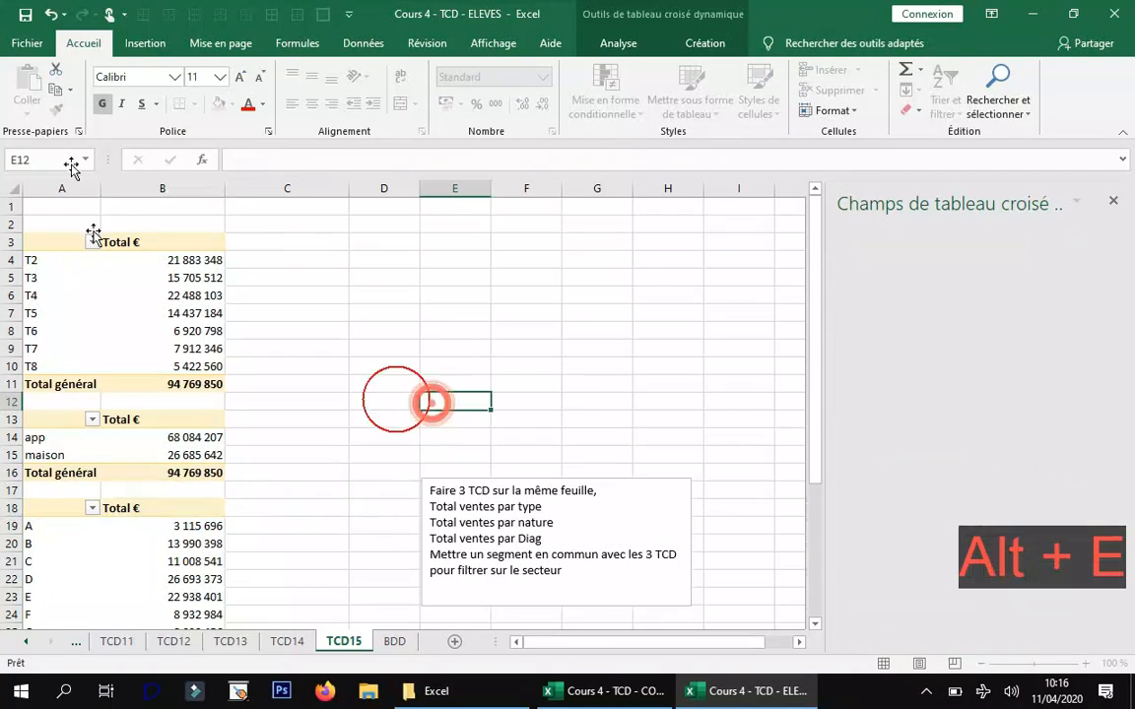
# - Insert a slicer on the secteur field from the type pivot table
pyautogui.click(145, 278)
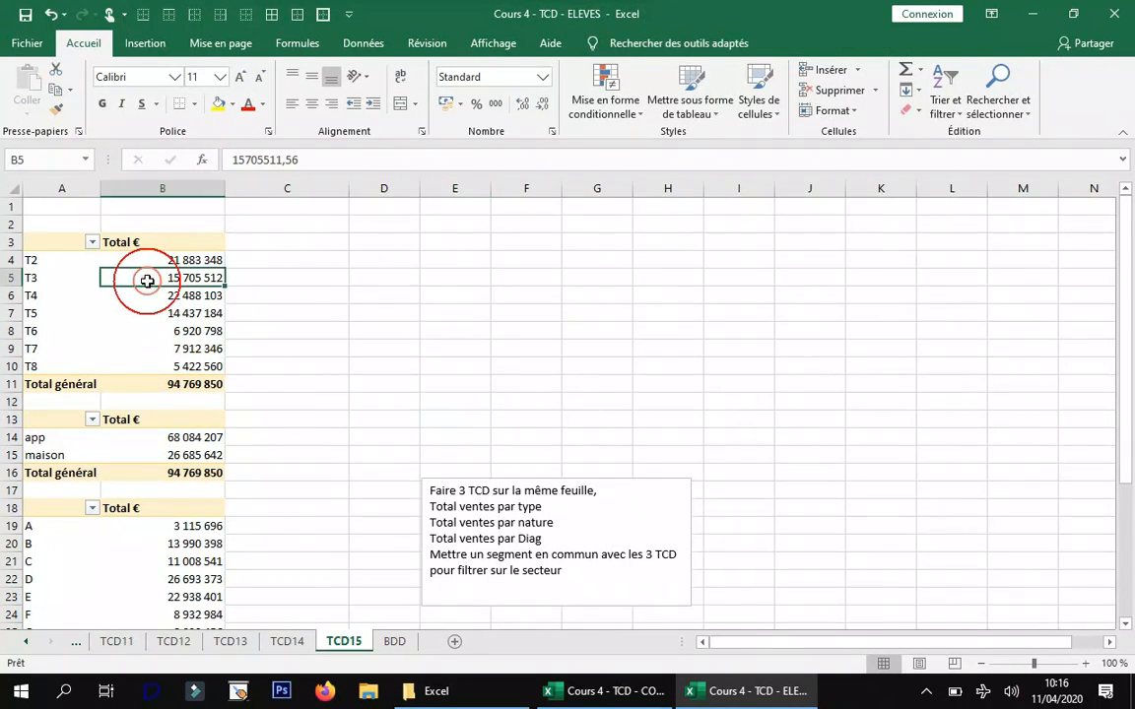
pyautogui.click(548, 576)
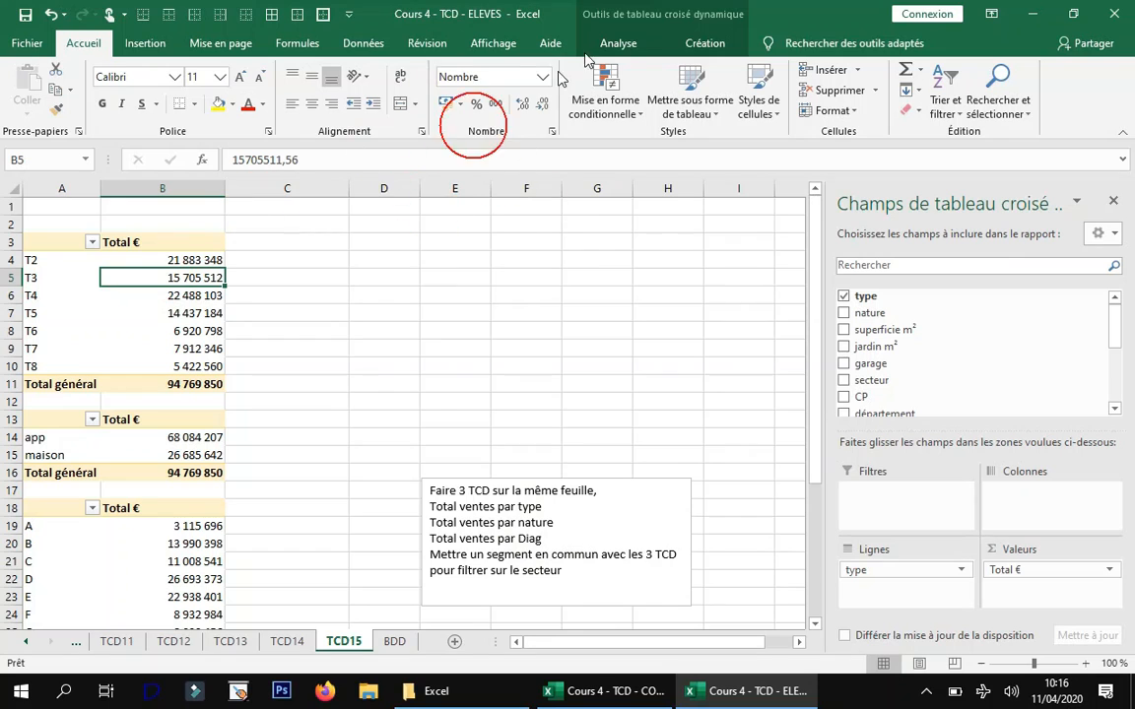
pyautogui.click(625, 45)
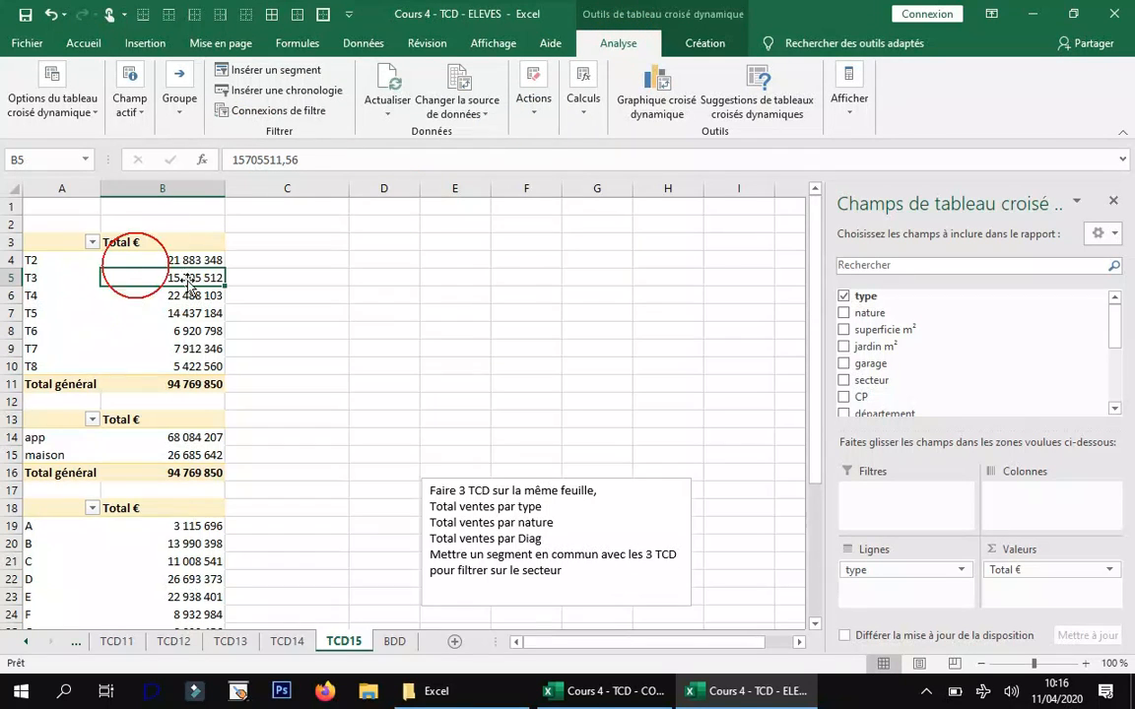
pyautogui.click(280, 71)
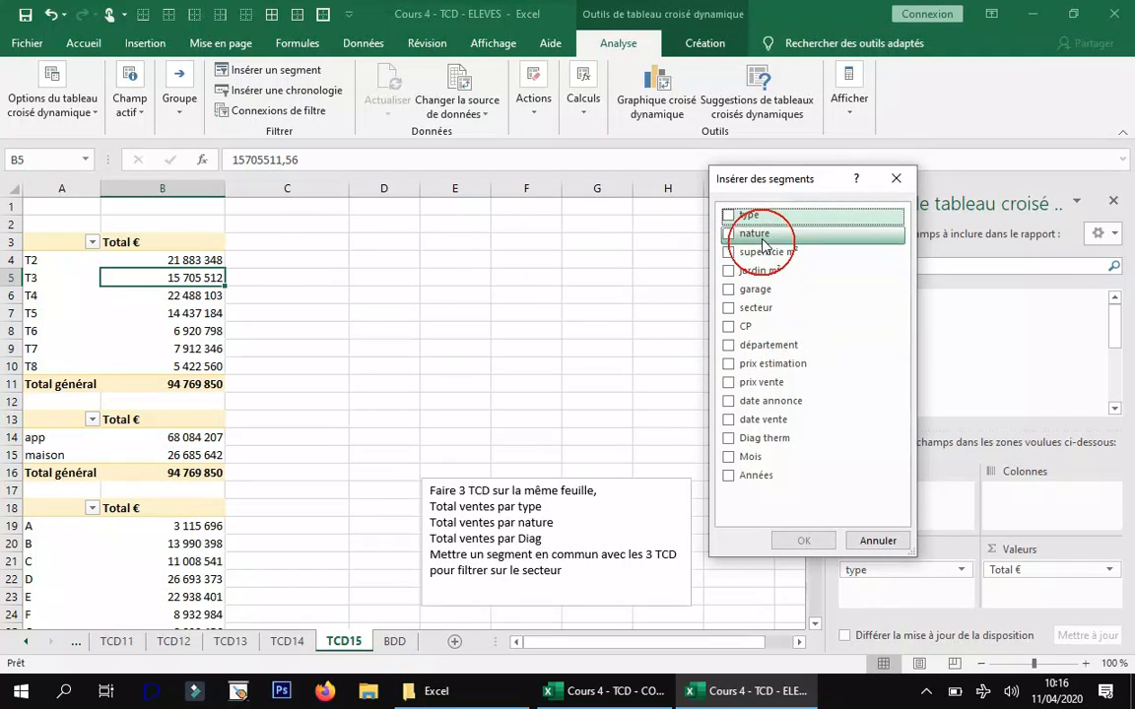
pyautogui.click(729, 308)
pyautogui.click(803, 540)
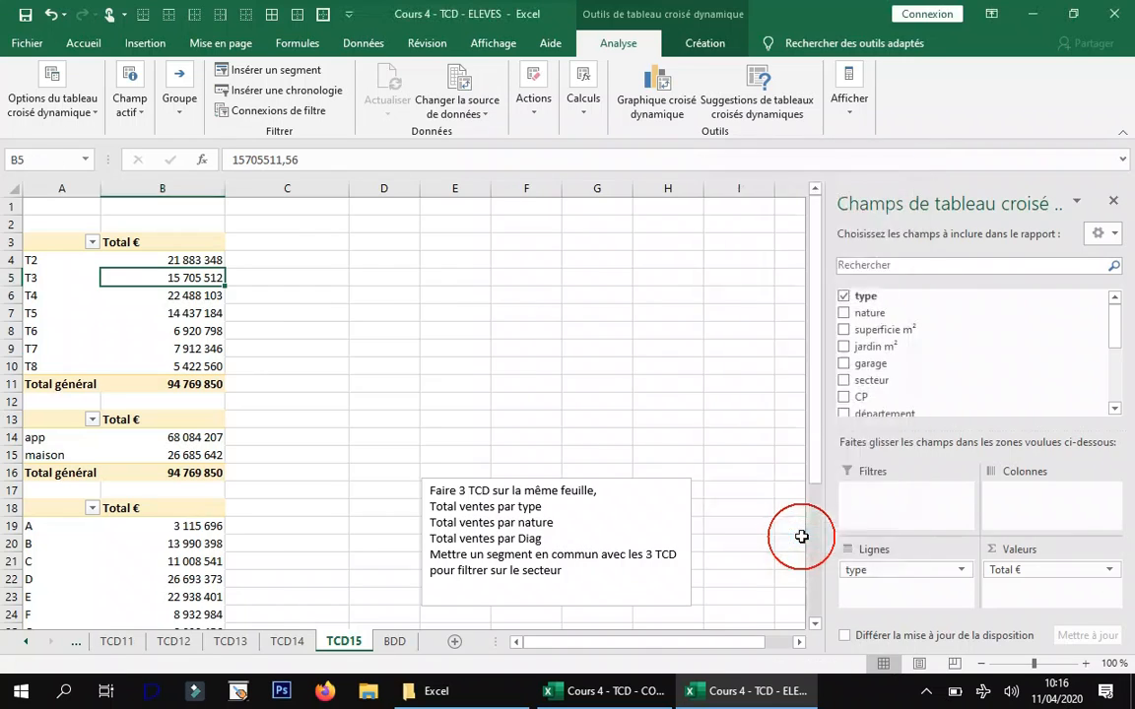
# - Place the secteur slicer beside the type pivot table, sized about 4,5 cm high by 3,76 cm wide, in the light yellow style
pyautogui.moveTo(324, 313); pyautogui.dragTo(292, 228)
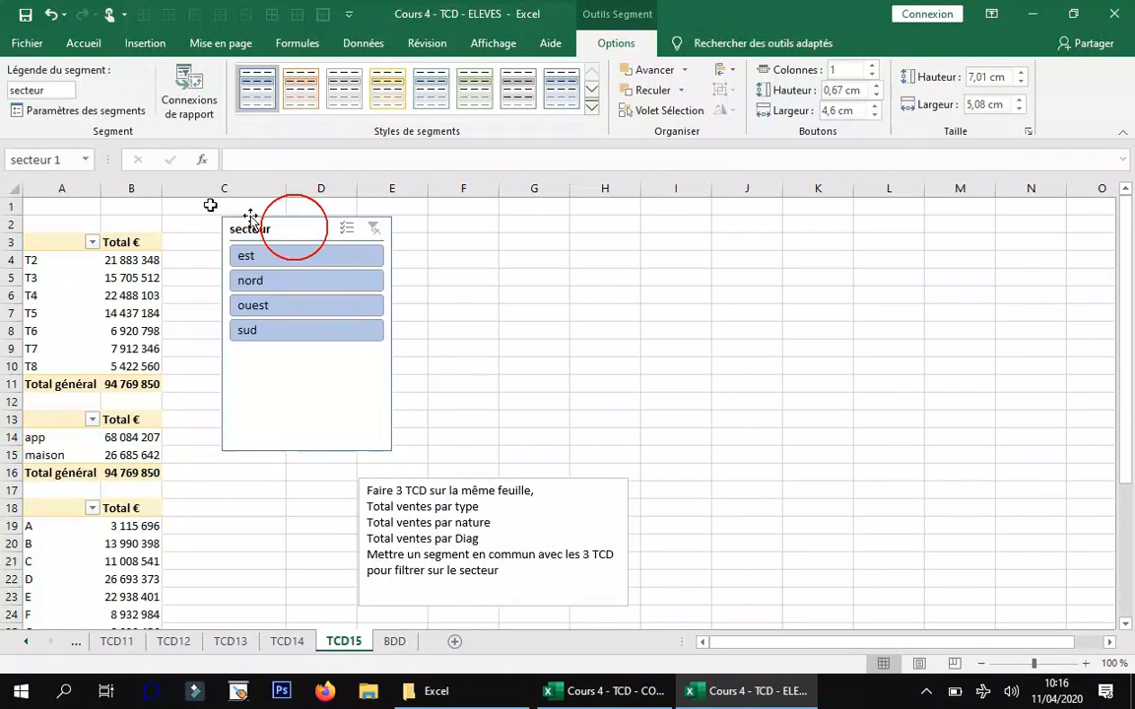
pyautogui.moveTo(162, 186); pyautogui.dragTo(190, 193)
pyautogui.moveTo(445, 457); pyautogui.dragTo(399, 364)
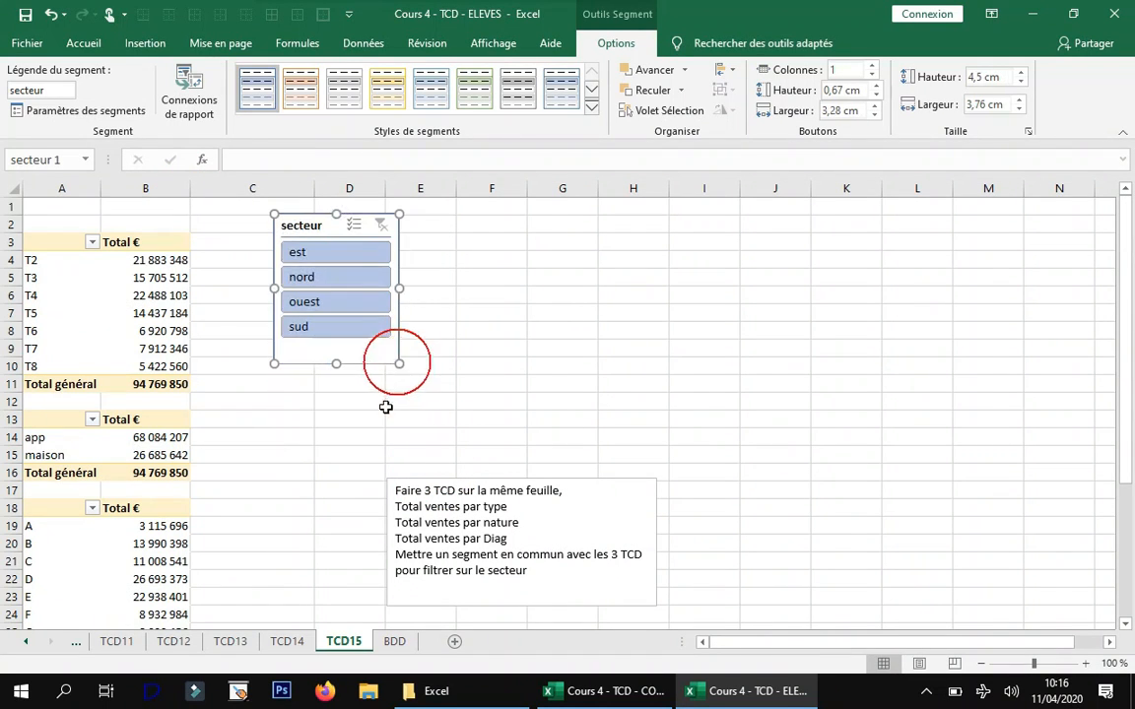
pyautogui.click(387, 89)
# - Filter on each secteur in turn with the slicer, ending on est, to check which pivot tables respond
pyautogui.click(315, 252)
pyautogui.click(316, 275)
pyautogui.click(305, 303)
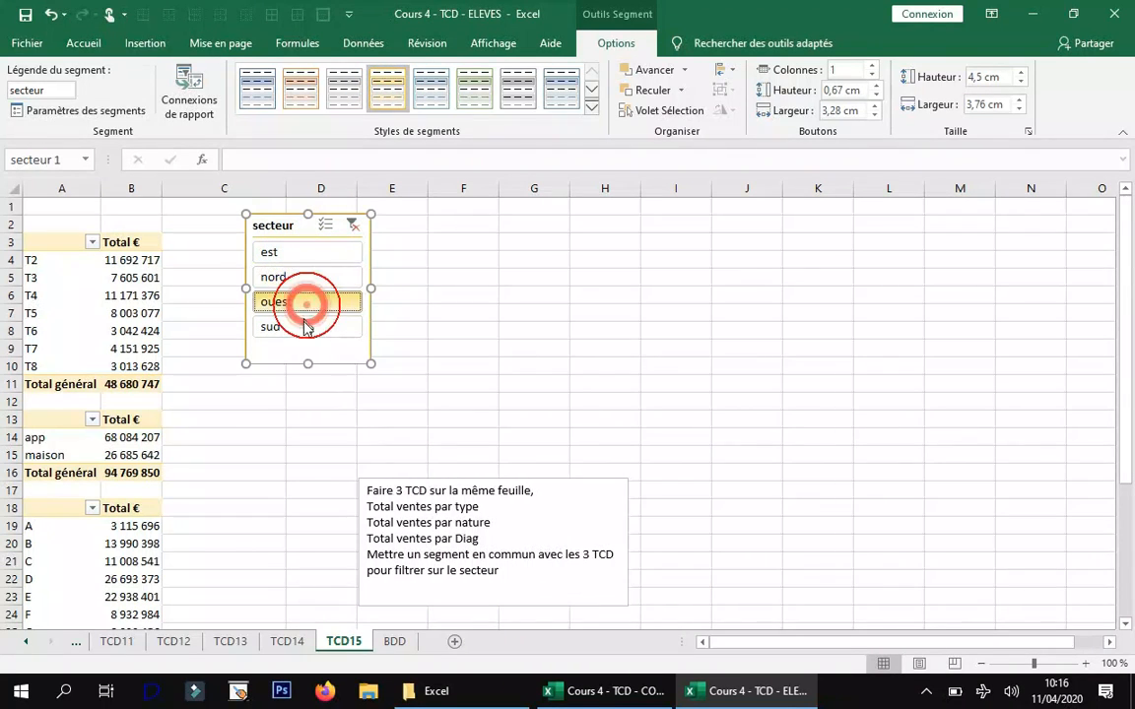
pyautogui.click(305, 326)
pyautogui.click(299, 276)
pyautogui.click(293, 252)
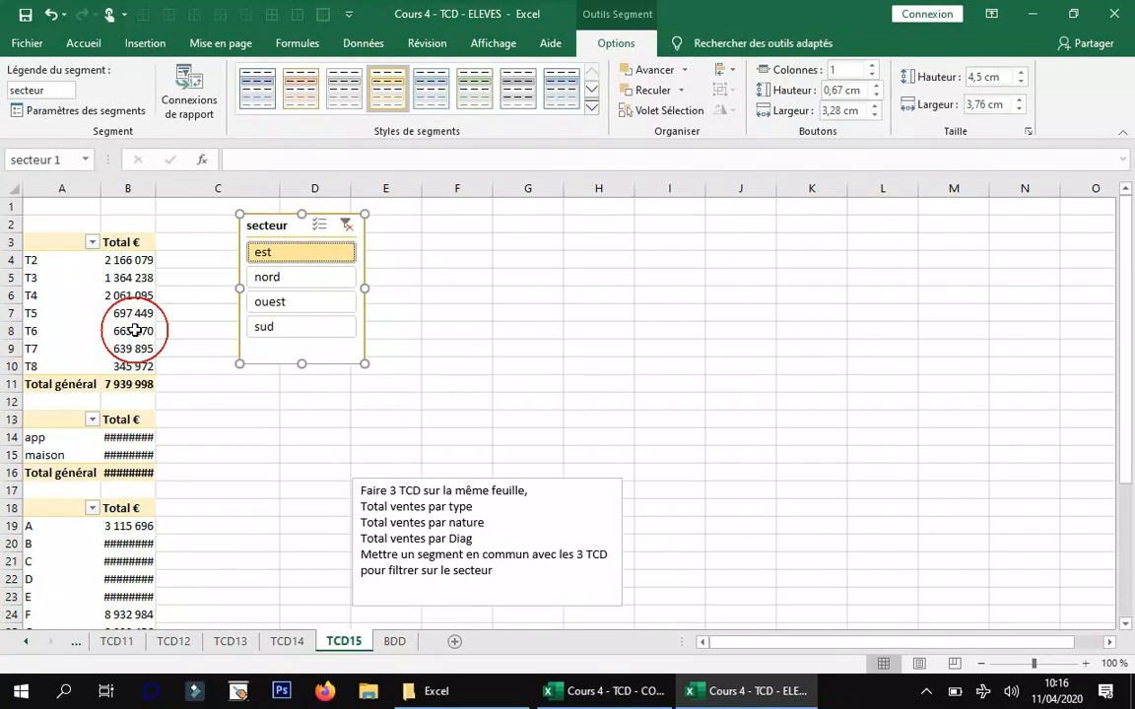
# - Widen column B so the Total € values of the nature and Diag therm pivot tables fit
pyautogui.click(337, 259)
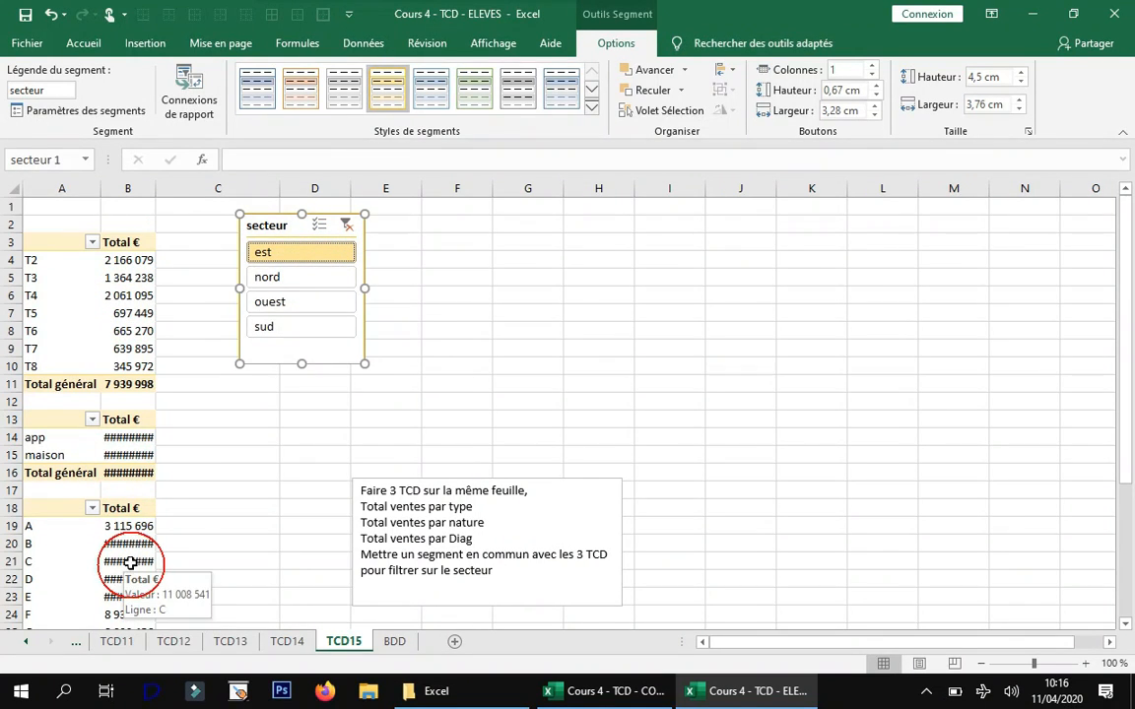
pyautogui.moveTo(154, 187); pyautogui.dragTo(179, 187)
pyautogui.click(296, 284)
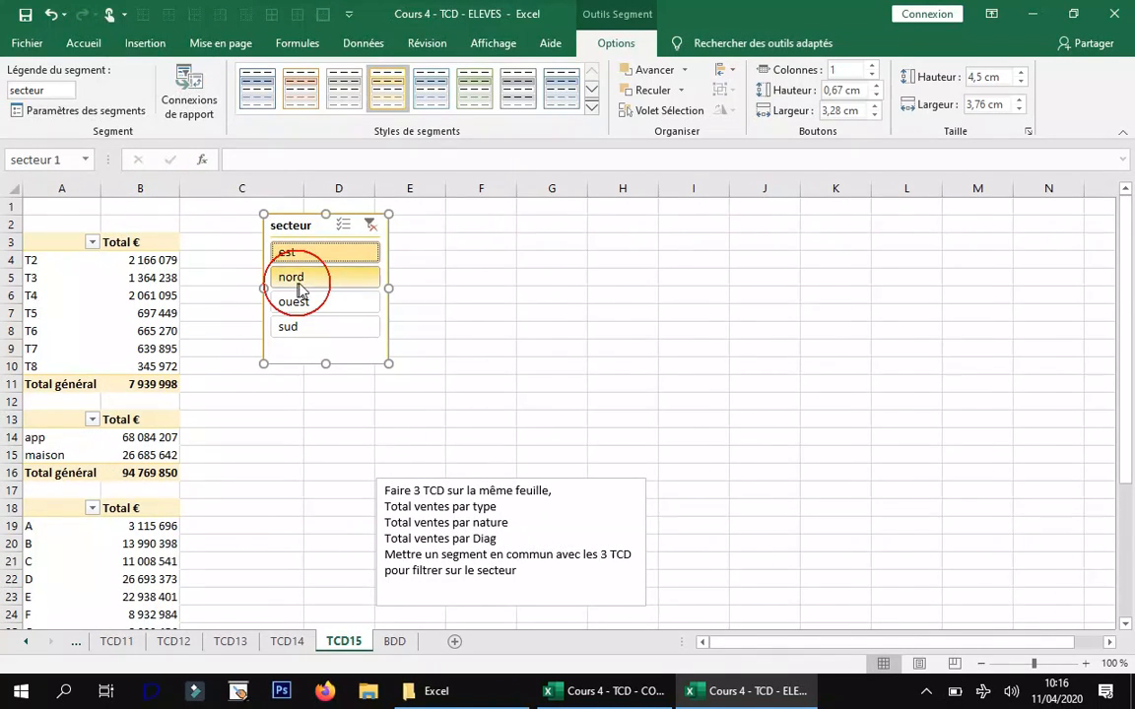
# - Reapply the est filter in the secteur slicer and widen column B again so all Total € values fit
pyautogui.click(298, 254)
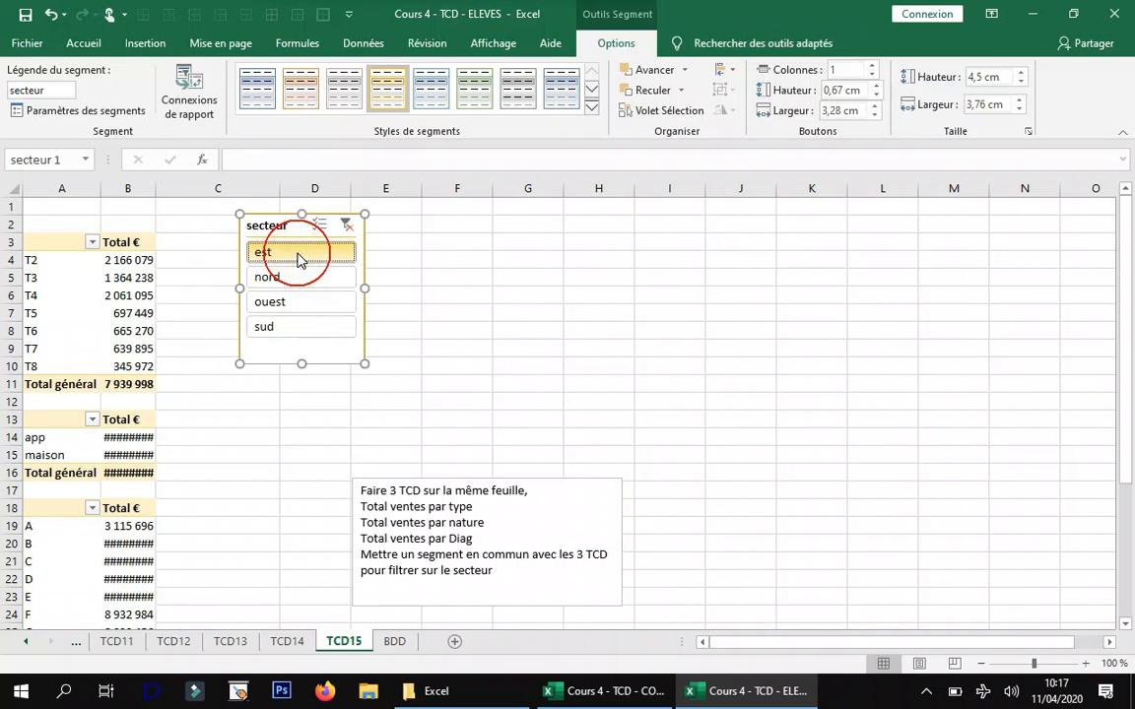
pyautogui.moveTo(157, 185); pyautogui.dragTo(190, 187)
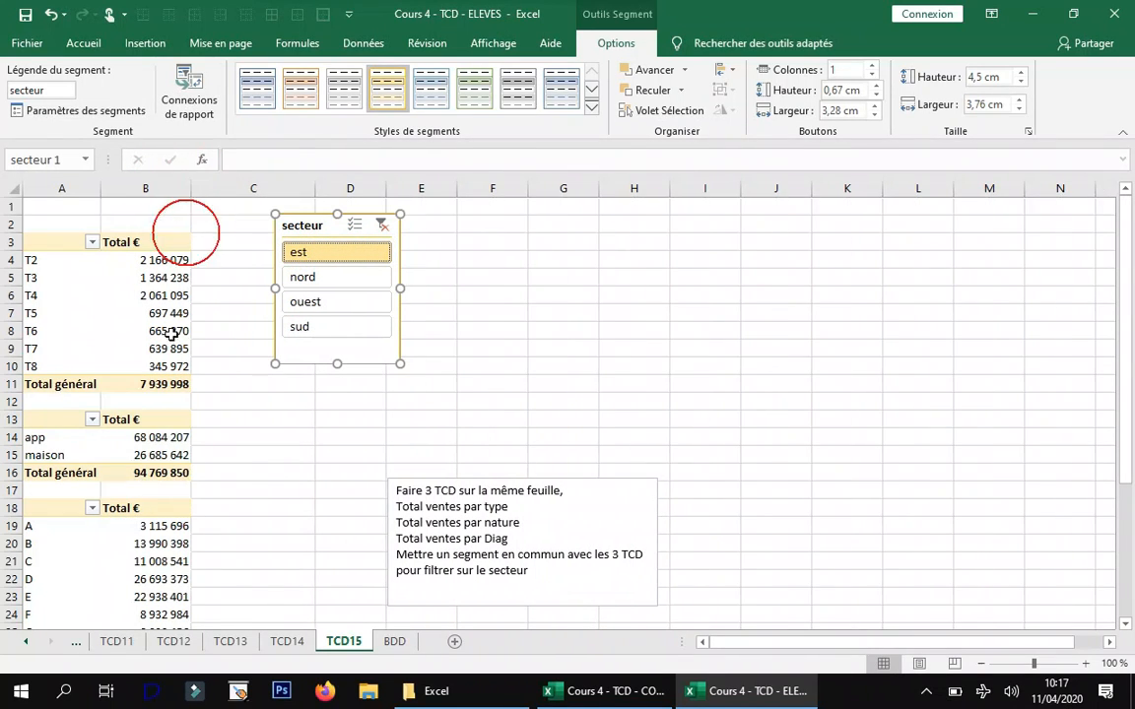
# - Turn off automatic column width adjustment on update in the type pivot table's options
pyautogui.click(128, 278)
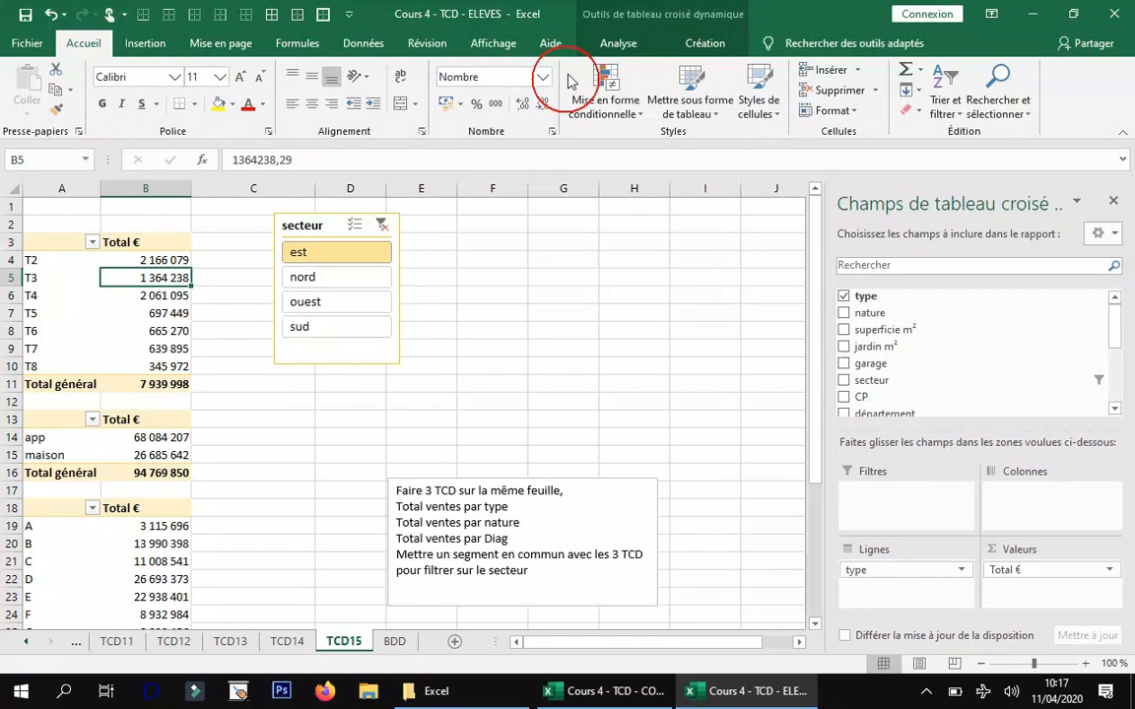
pyautogui.click(617, 43)
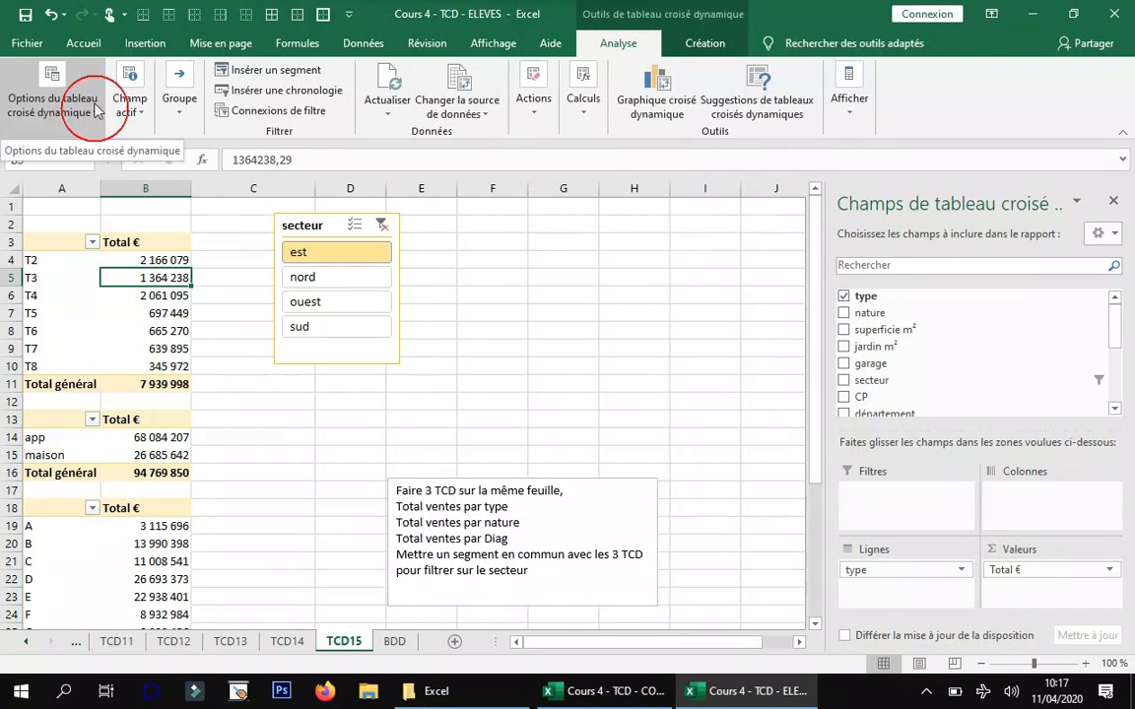
pyautogui.click(95, 107)
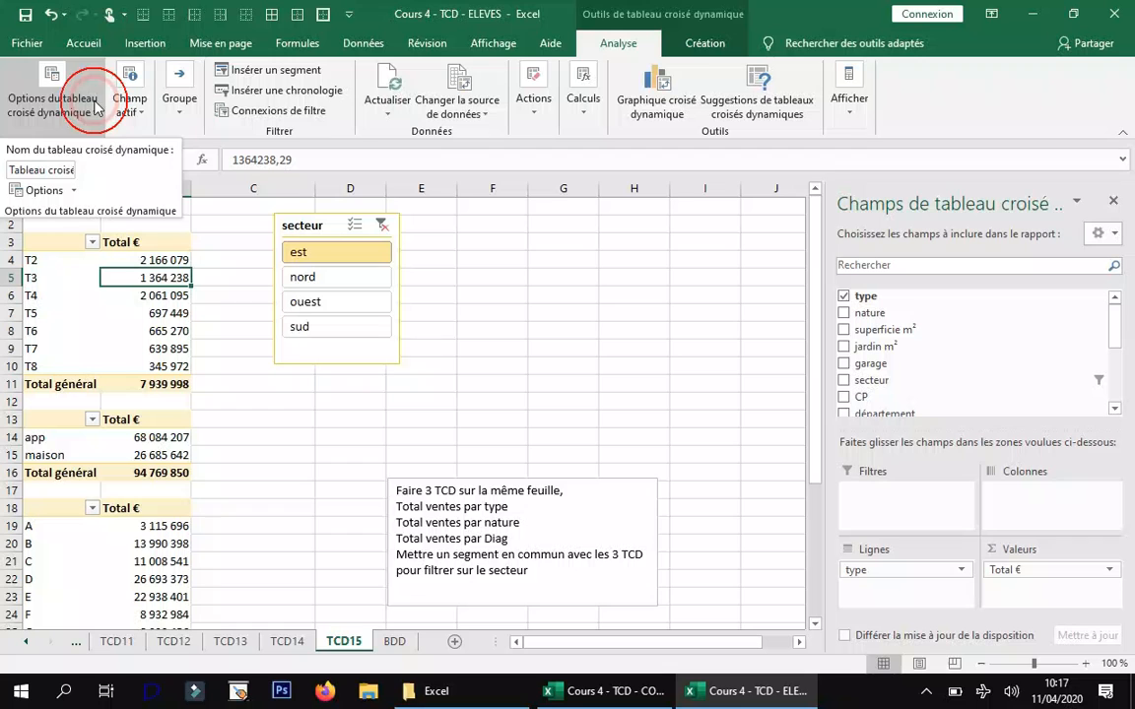
pyautogui.click(45, 190)
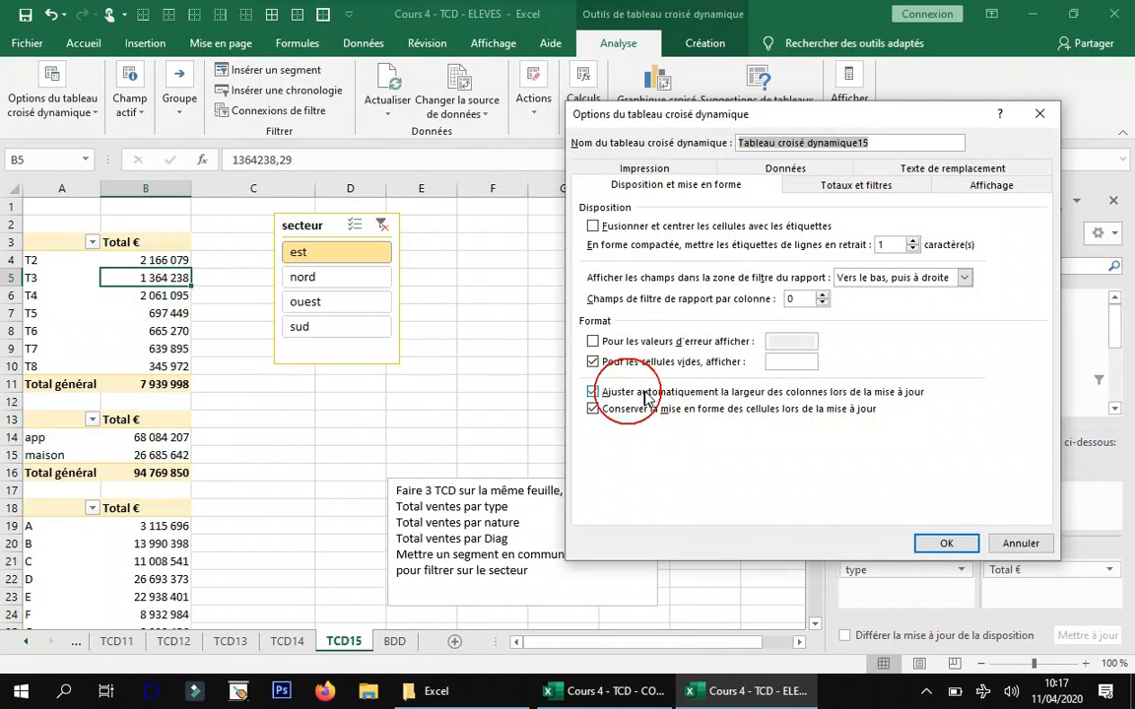
pyautogui.click(704, 392)
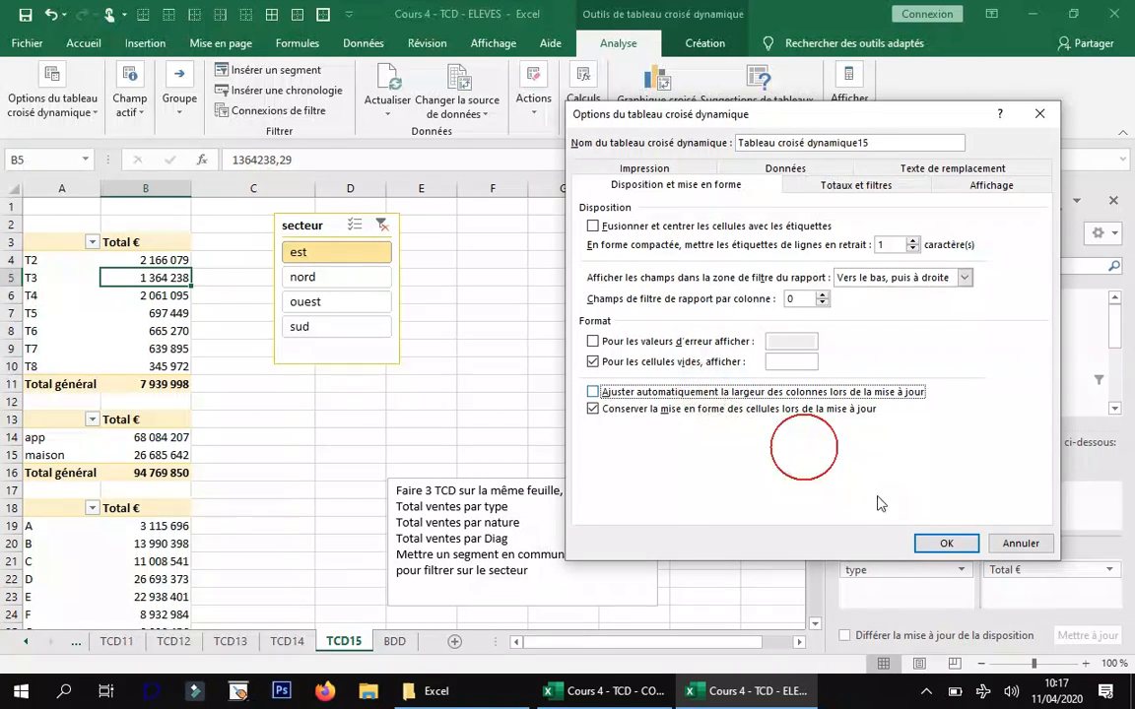
pyautogui.click(945, 542)
# - Turn off automatic column width adjustment on update for the nature pivot table, keeping its cell formatting preserved
pyautogui.click(145, 453)
pyautogui.click(96, 113)
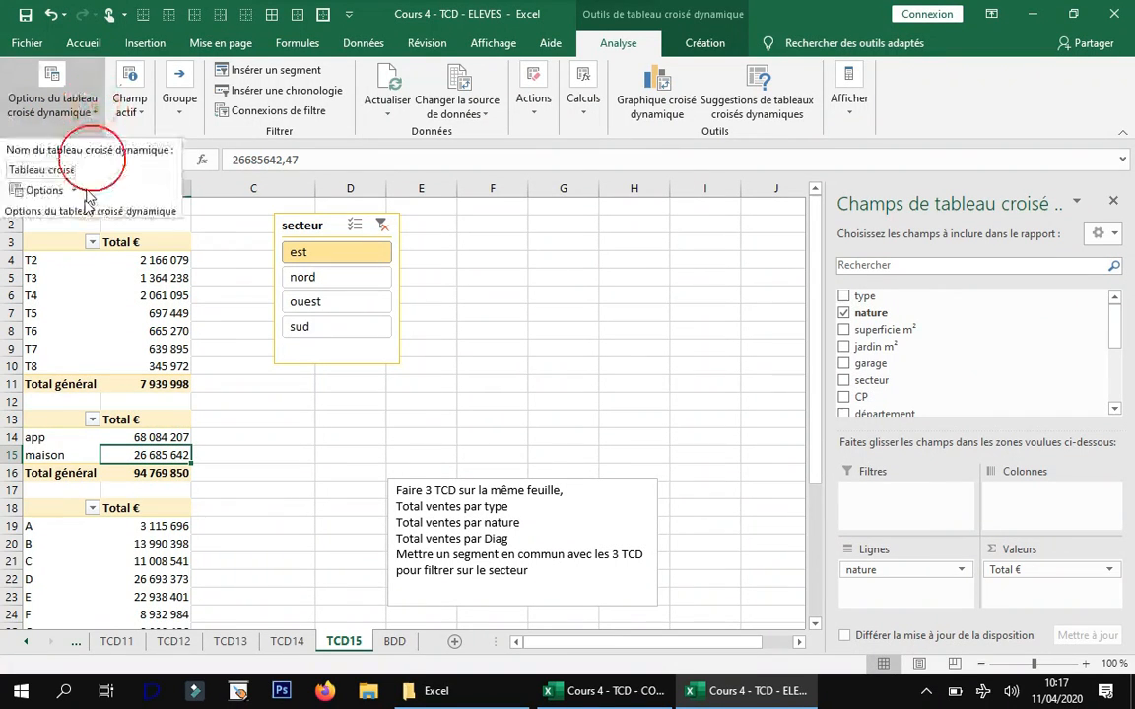
pyautogui.click(45, 190)
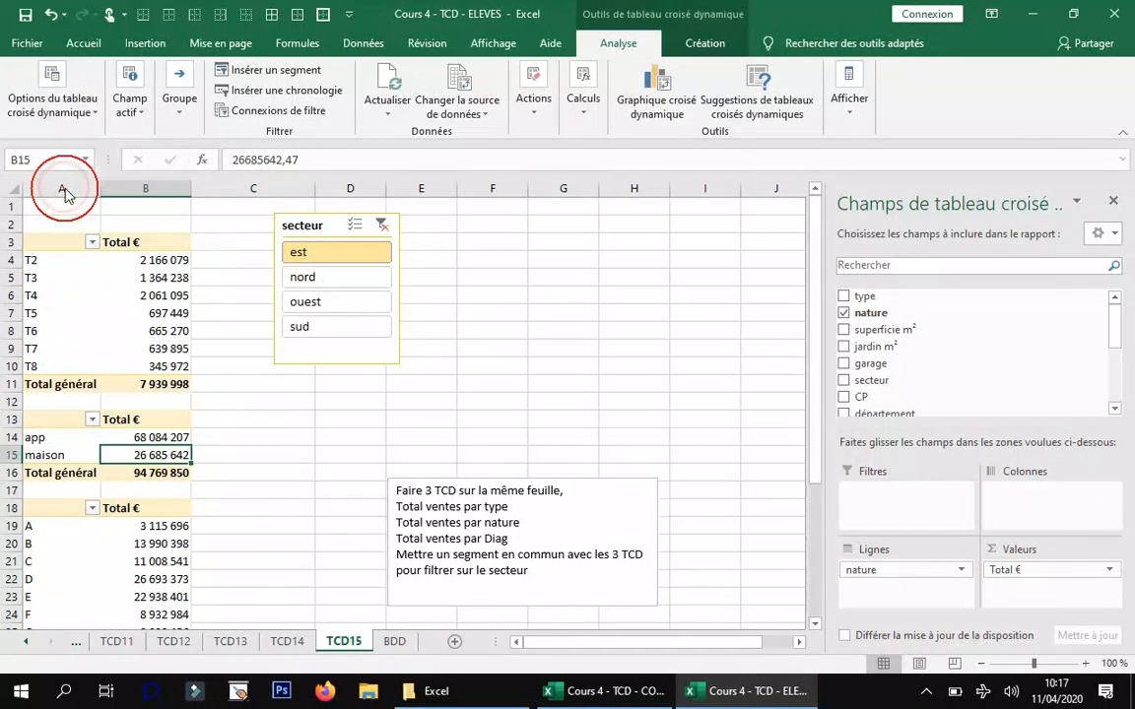
pyautogui.click(638, 411)
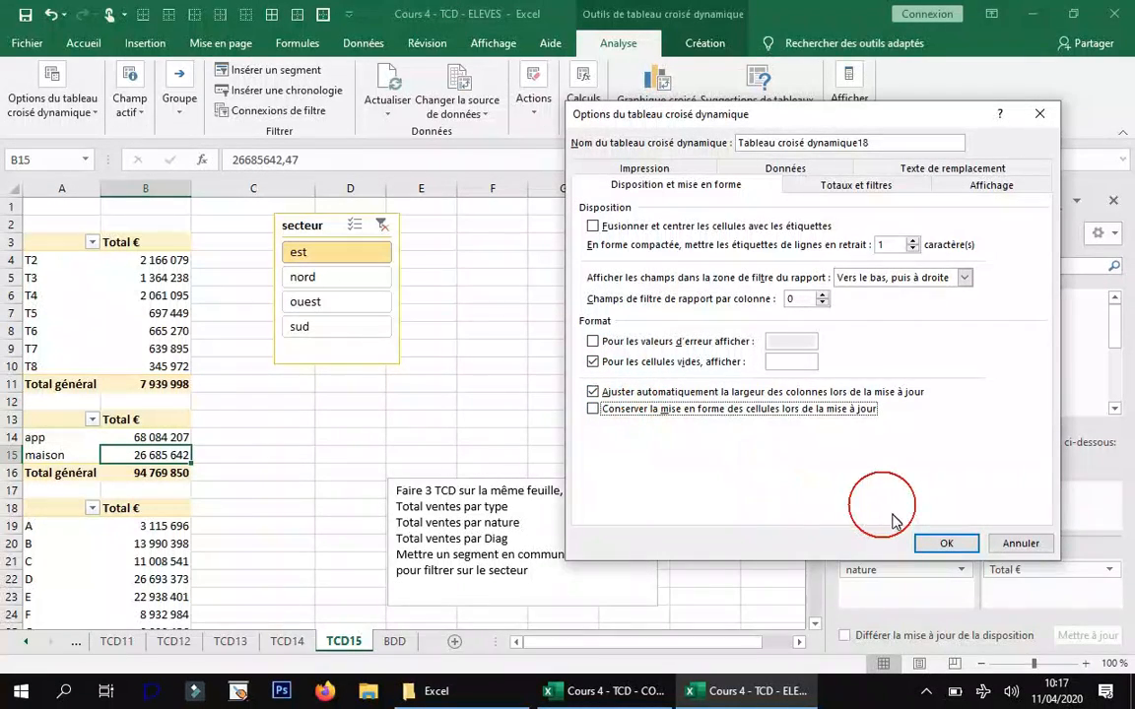
pyautogui.click(821, 411)
pyautogui.click(946, 543)
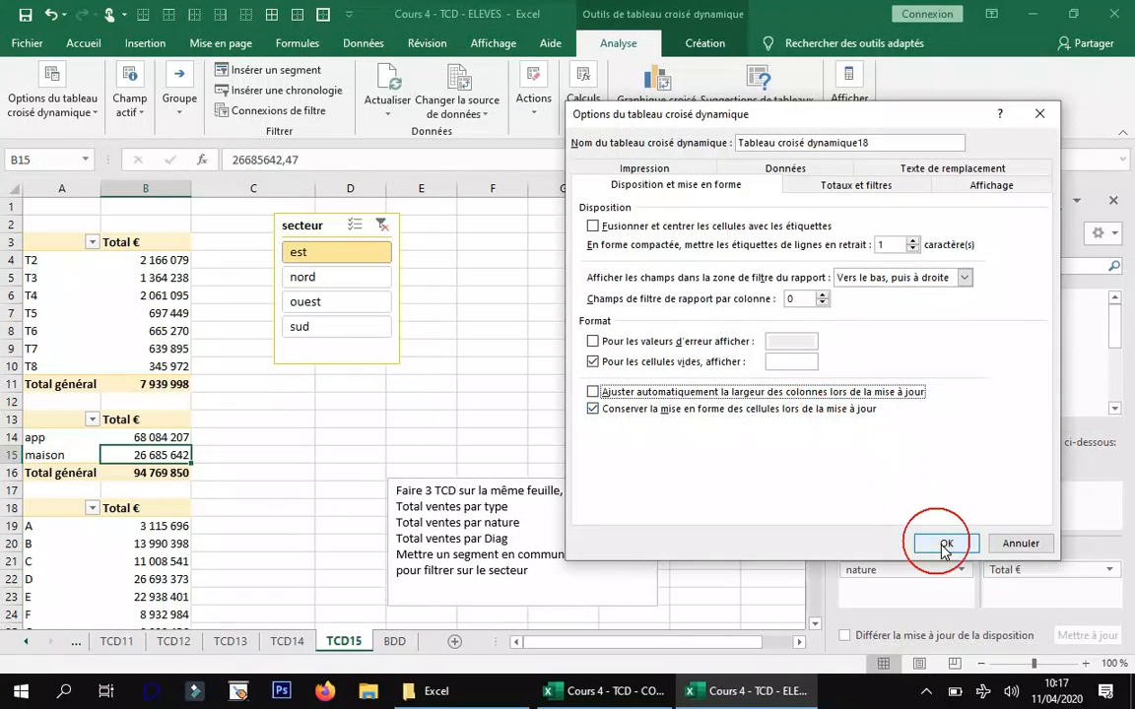
# - Turn off automatic column width adjustment on update for the Diag therm pivot table
pyautogui.click(170, 545)
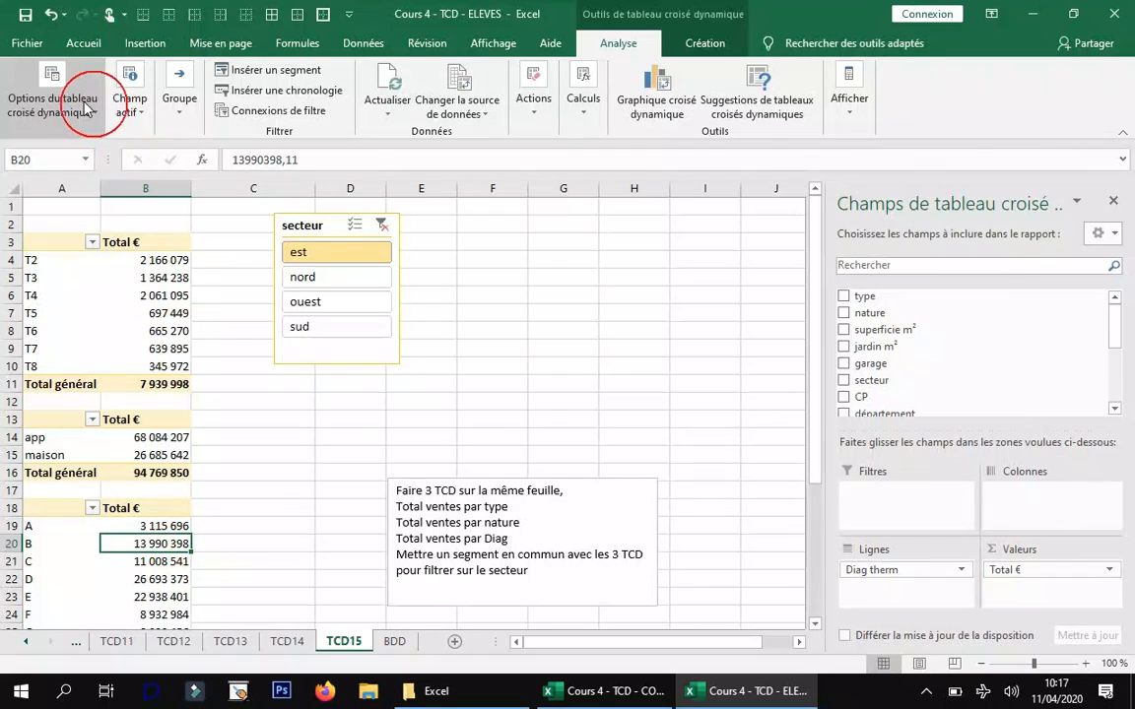
pyautogui.click(74, 99)
pyautogui.click(61, 190)
pyautogui.click(664, 393)
pyautogui.click(944, 543)
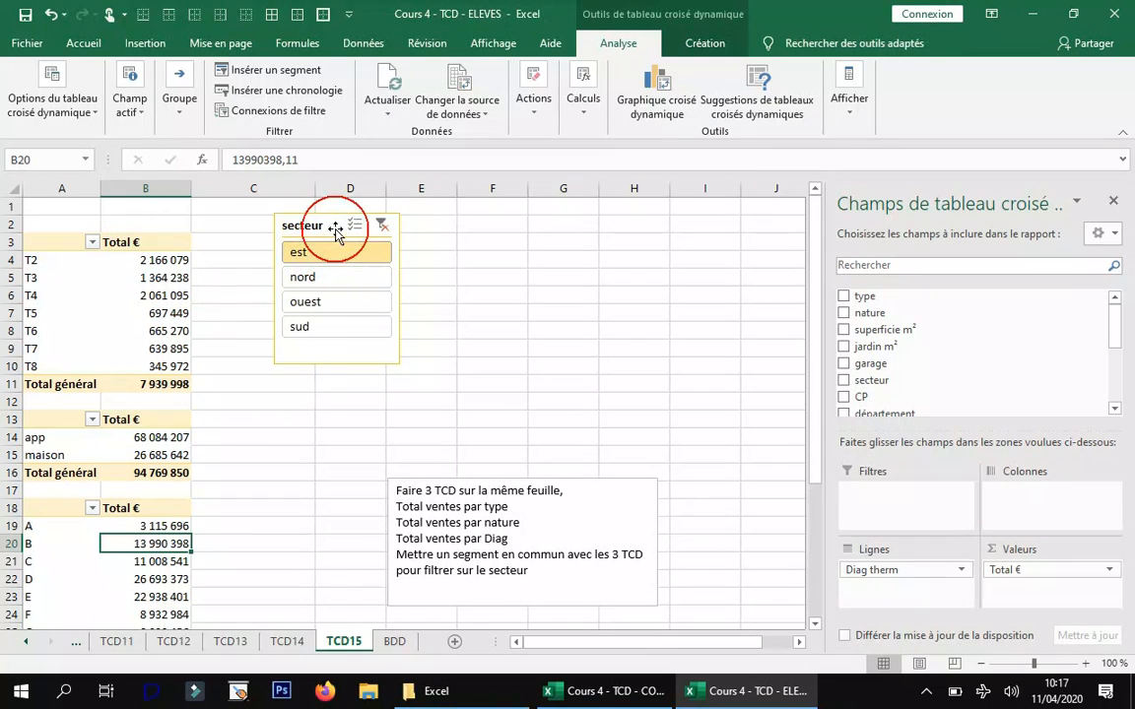
# - Filter on nord, ouest, sud and est with the secteur slicer to check the width of column B
pyautogui.click(131, 286)
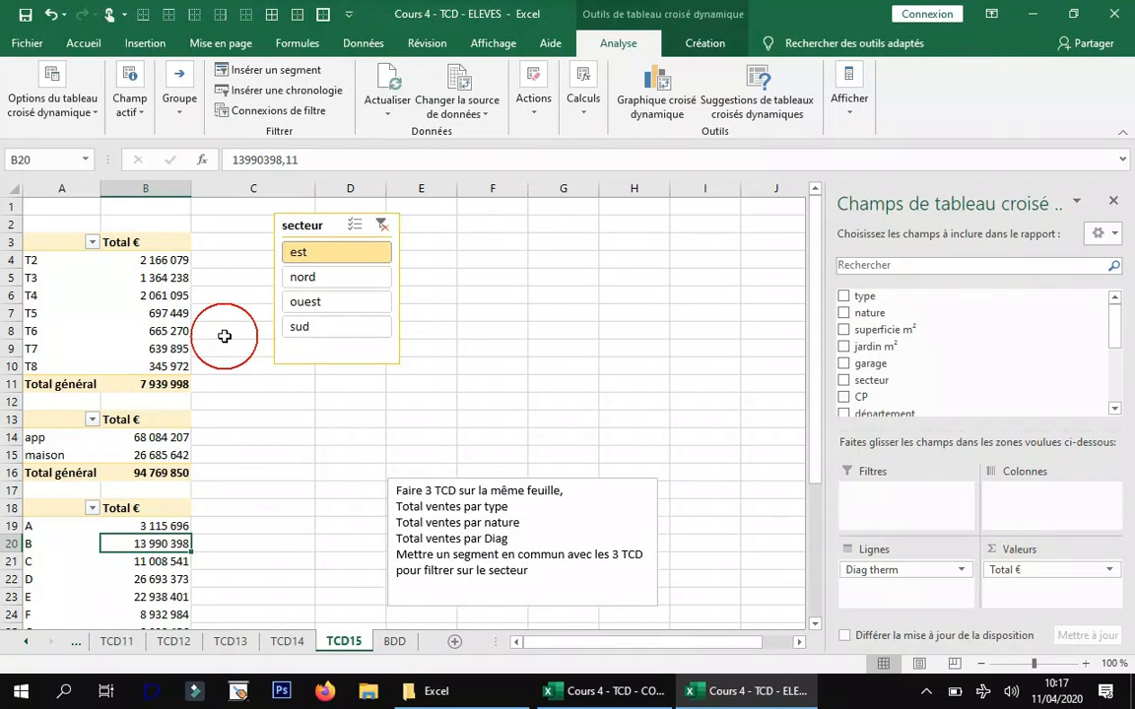
pyautogui.click(311, 223)
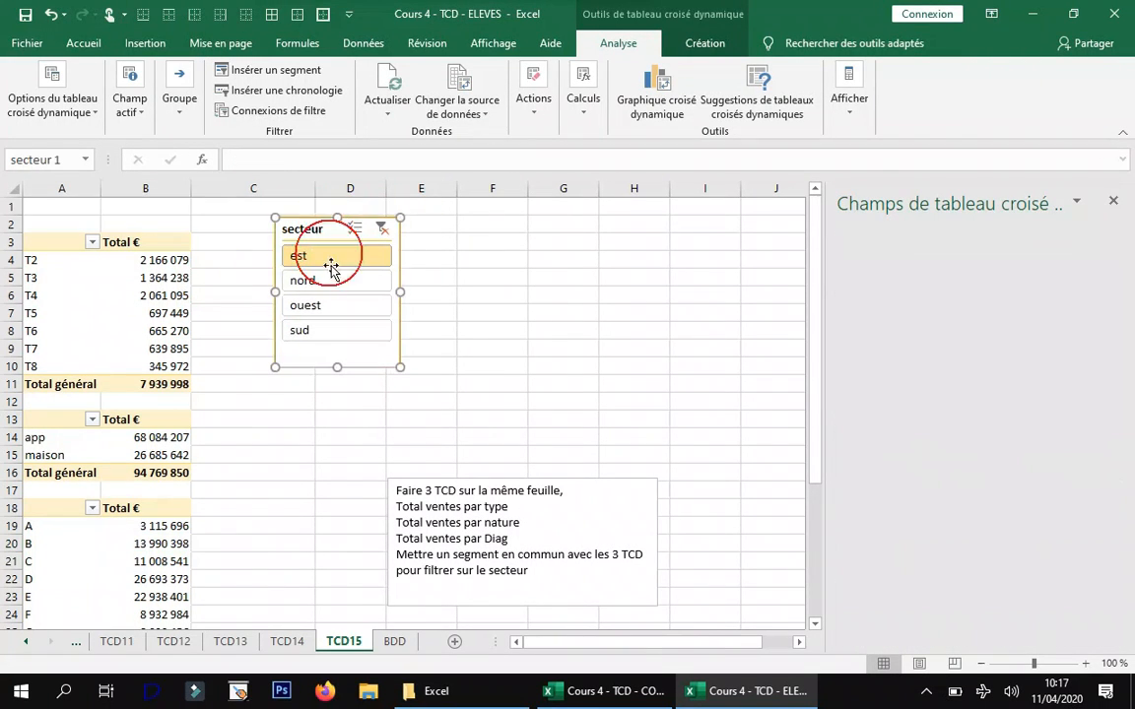
pyautogui.click(325, 282)
pyautogui.click(327, 306)
pyautogui.keyDown('ctrl'); pyautogui.click(327, 330); pyautogui.keyUp('ctrl')
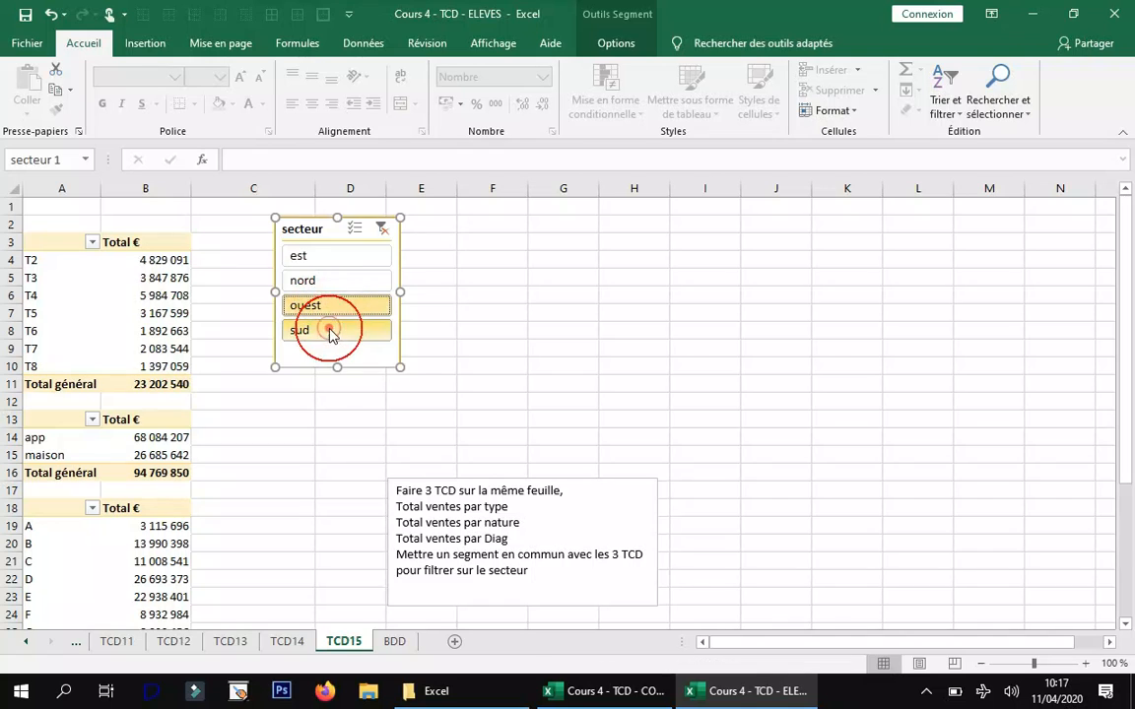
pyautogui.click(305, 255)
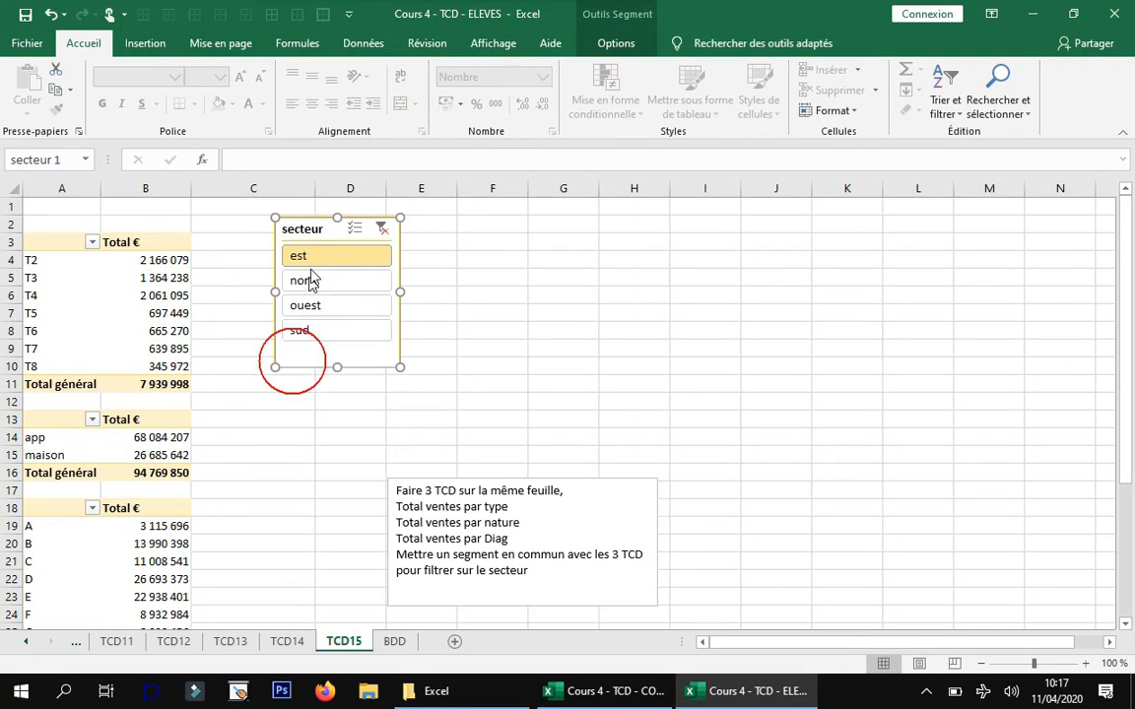
# - Connect the nature pivot table to the TCD15 secteur slicer and test it by filtering on nord and est
pyautogui.click(146, 437)
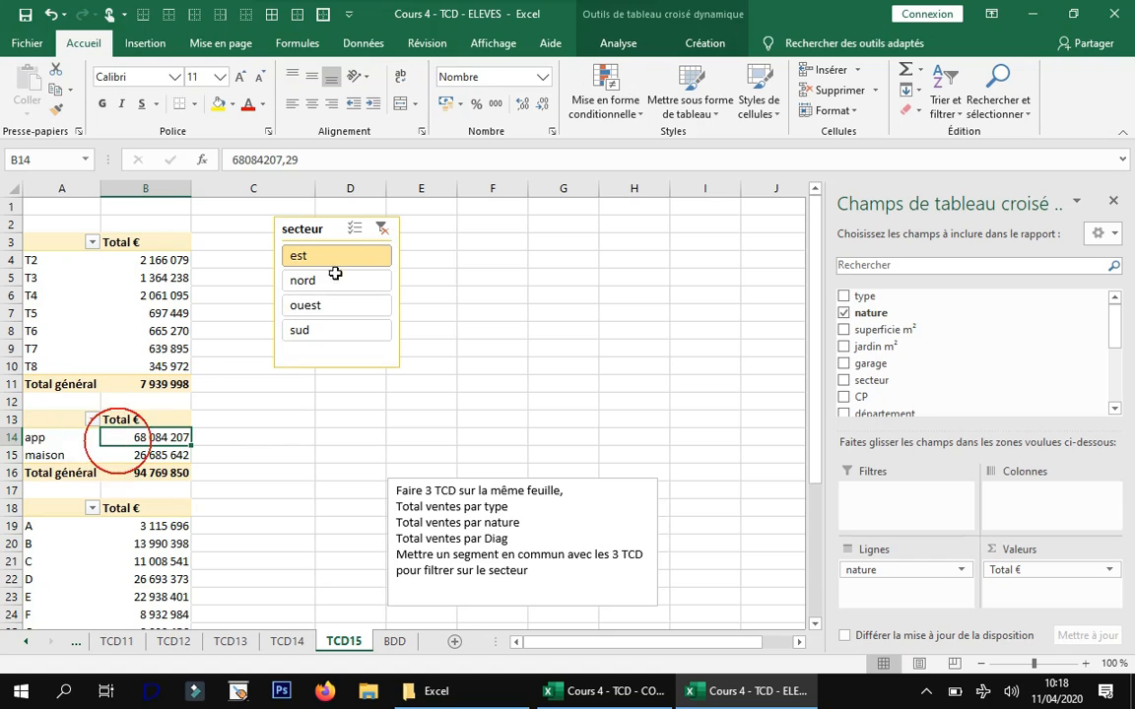
pyautogui.click(619, 46)
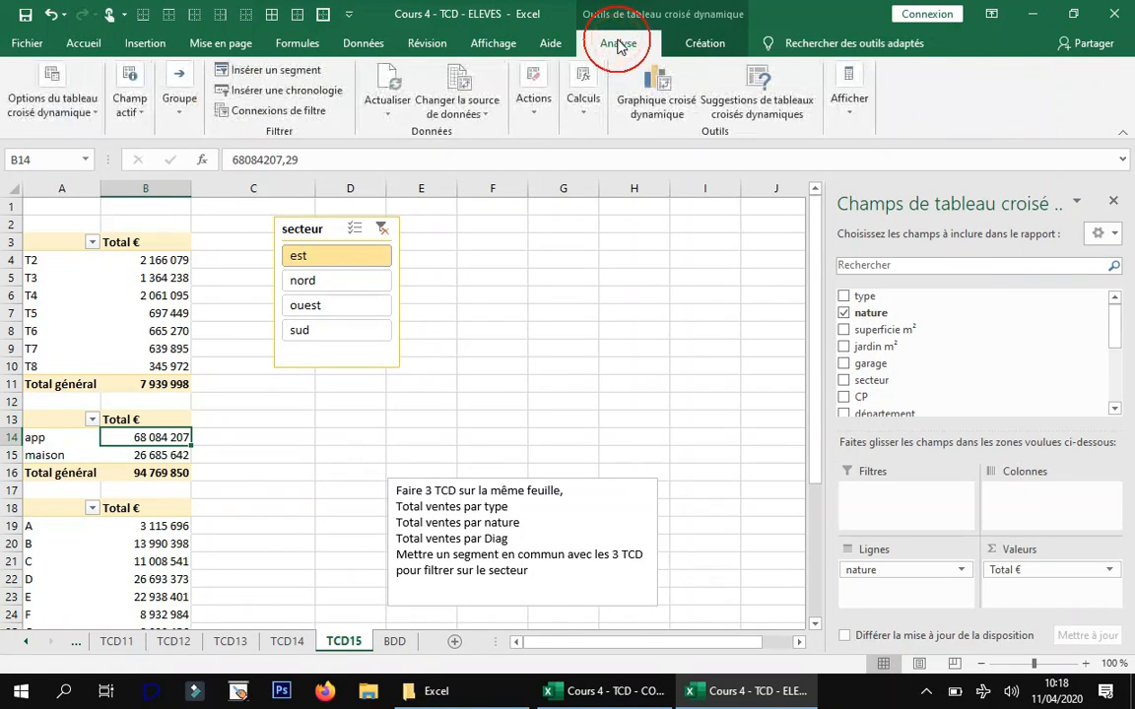
pyautogui.click(254, 114)
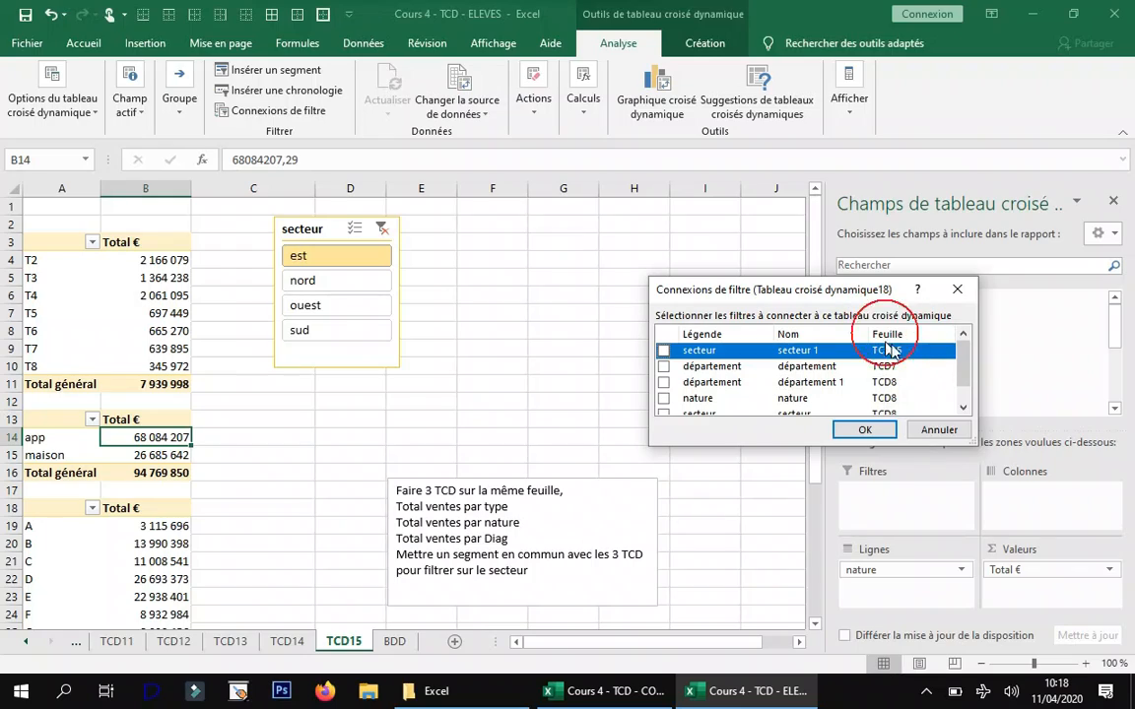
pyautogui.click(663, 351)
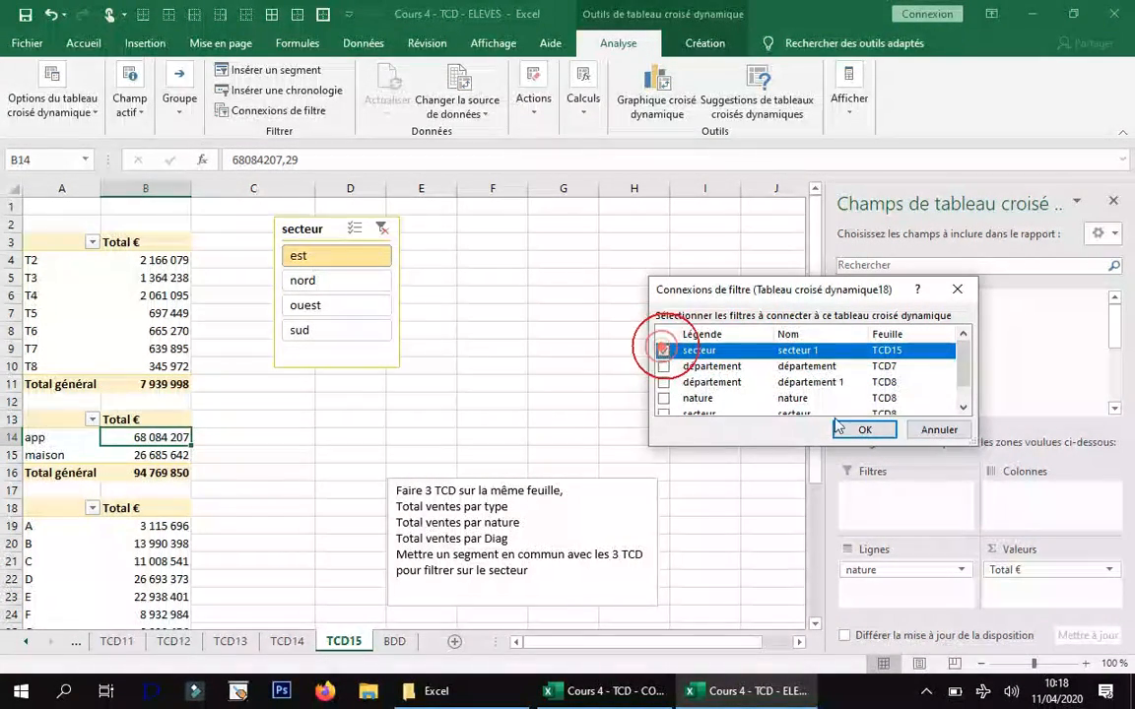
pyautogui.click(863, 430)
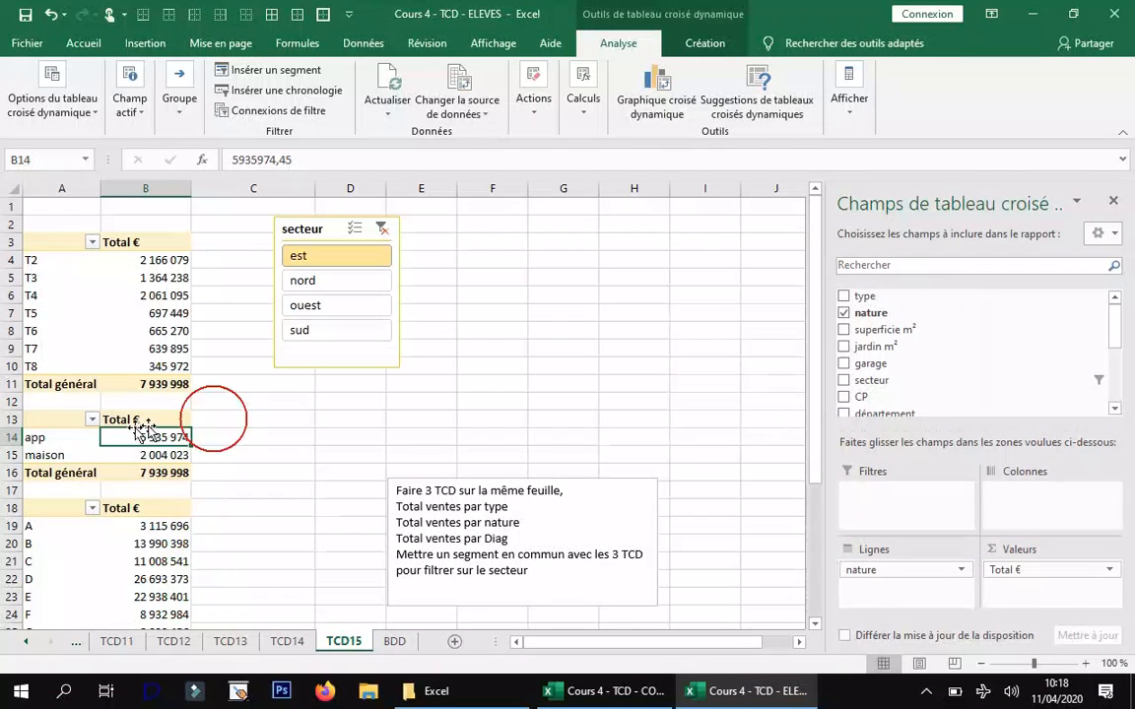
pyautogui.click(321, 280)
pyautogui.click(321, 258)
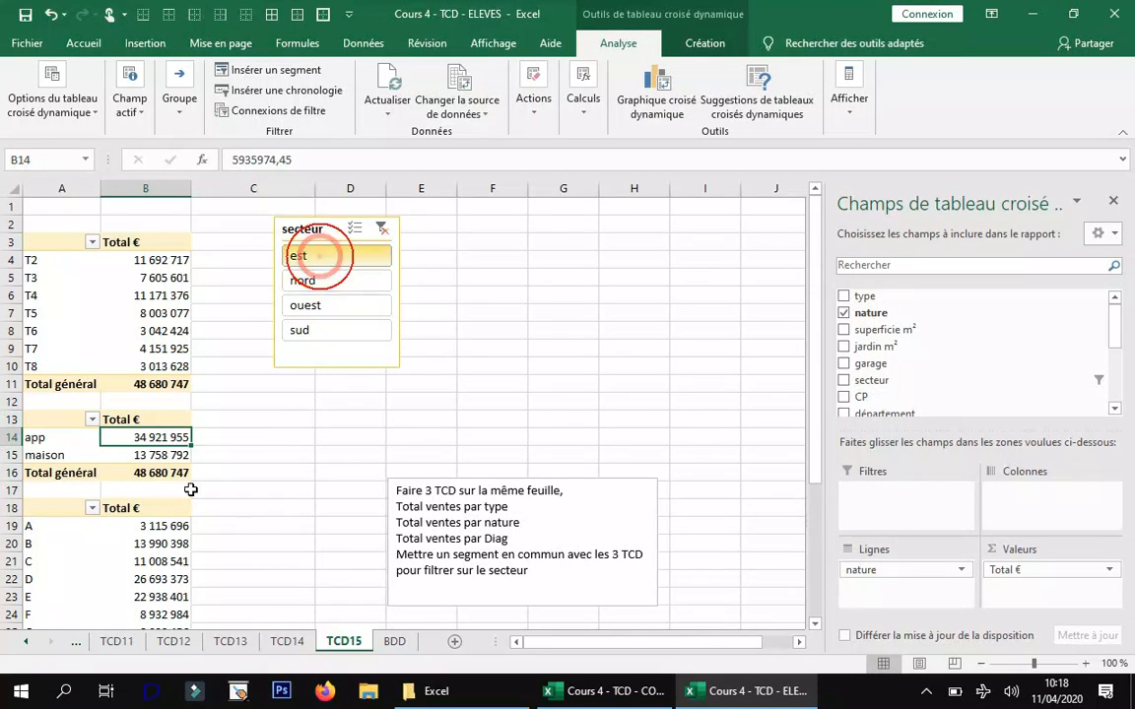
# - Connect the Diag therm pivot table to the TCD15 secteur slicer through its filter connections
pyautogui.click(117, 561)
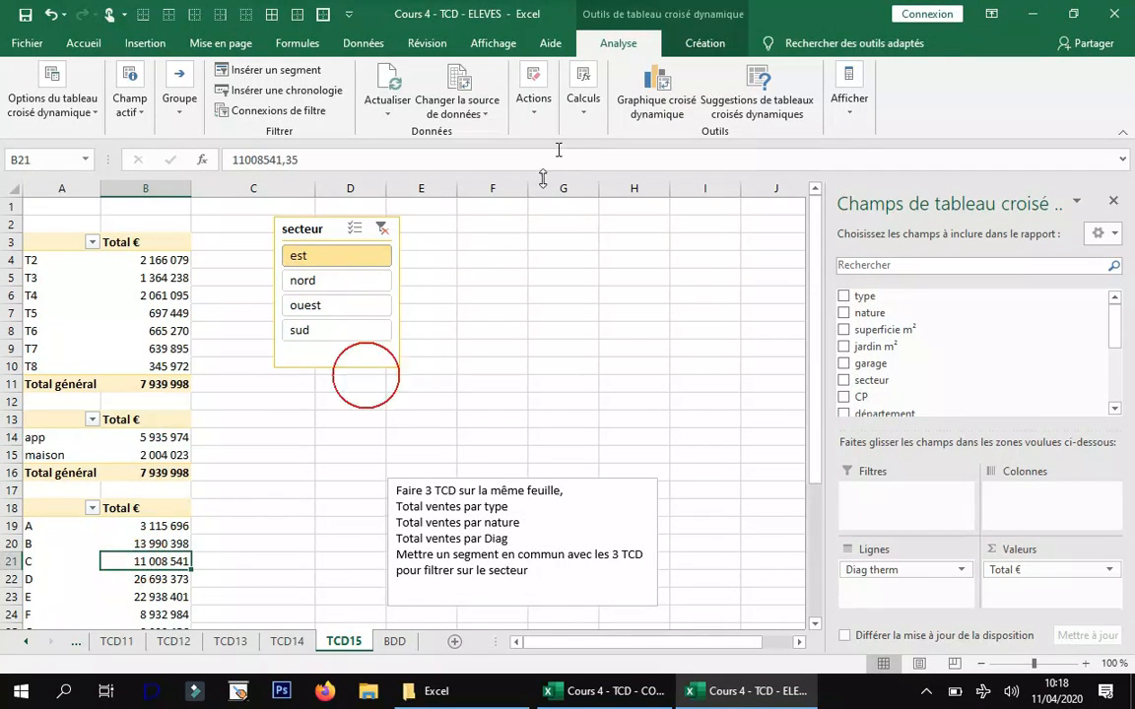
pyautogui.click(279, 111)
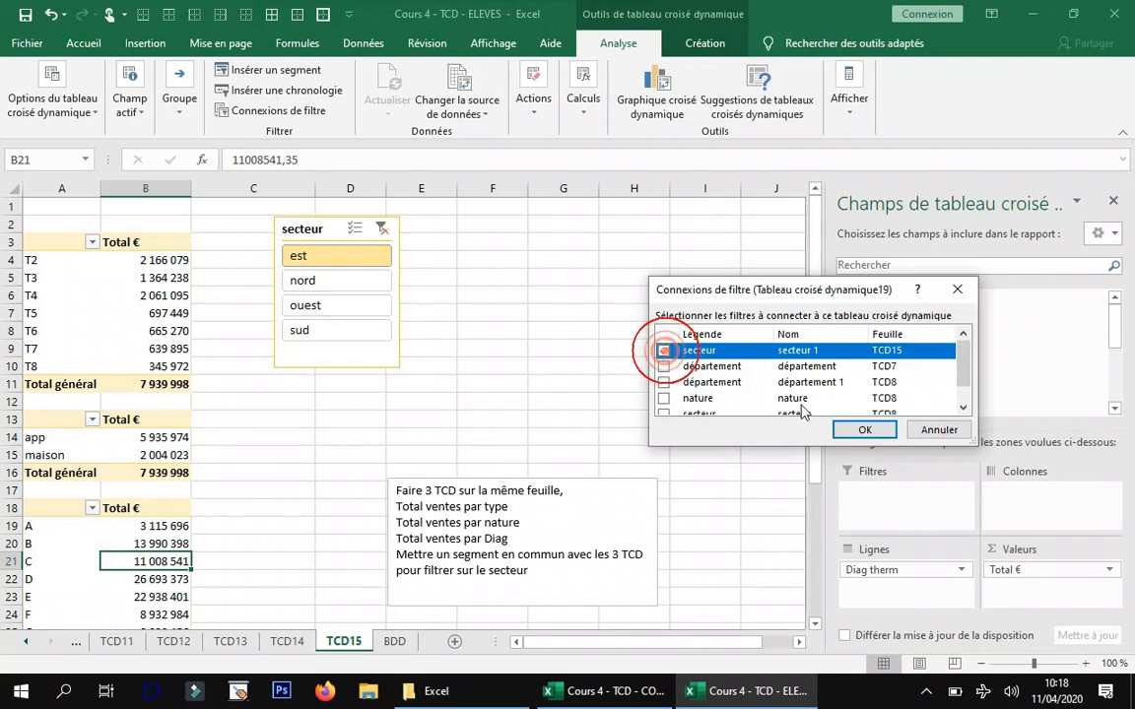
pyautogui.click(865, 430)
# - Test the shared slicer with ouest, nord and est, and move it closer to the pivot tables with a slightly reduced height
pyautogui.click(346, 303)
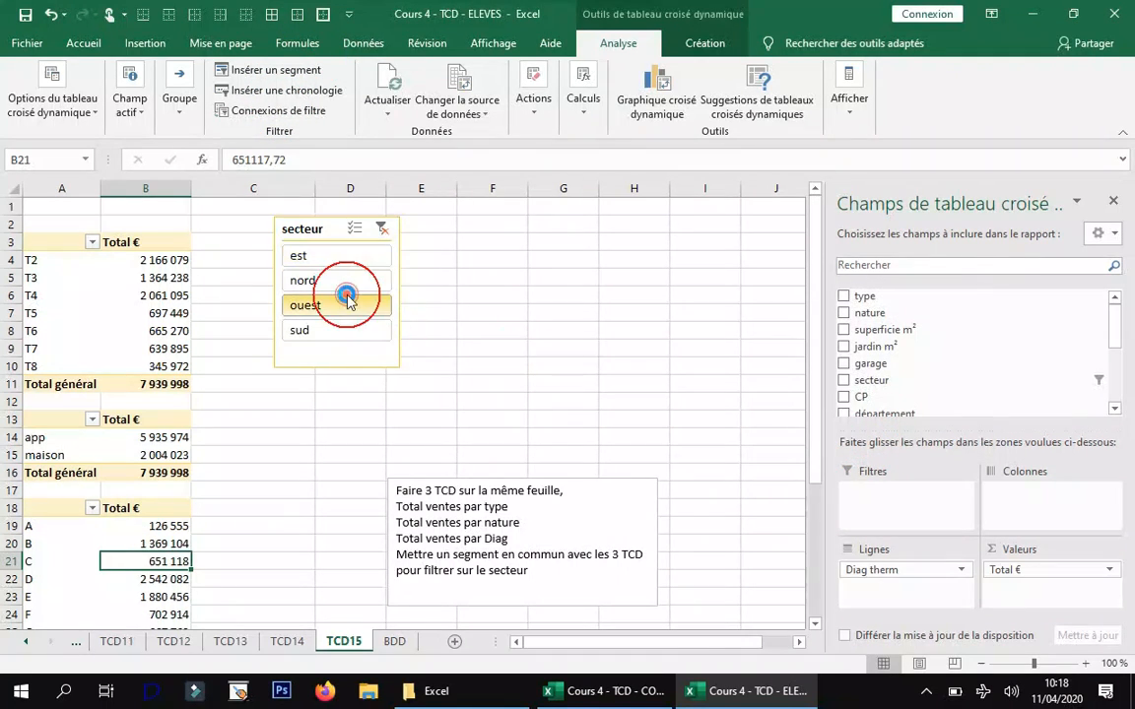
pyautogui.click(341, 281)
pyautogui.click(340, 258)
pyautogui.moveTo(320, 219); pyautogui.dragTo(282, 216)
pyautogui.moveTo(359, 360); pyautogui.dragTo(361, 347)
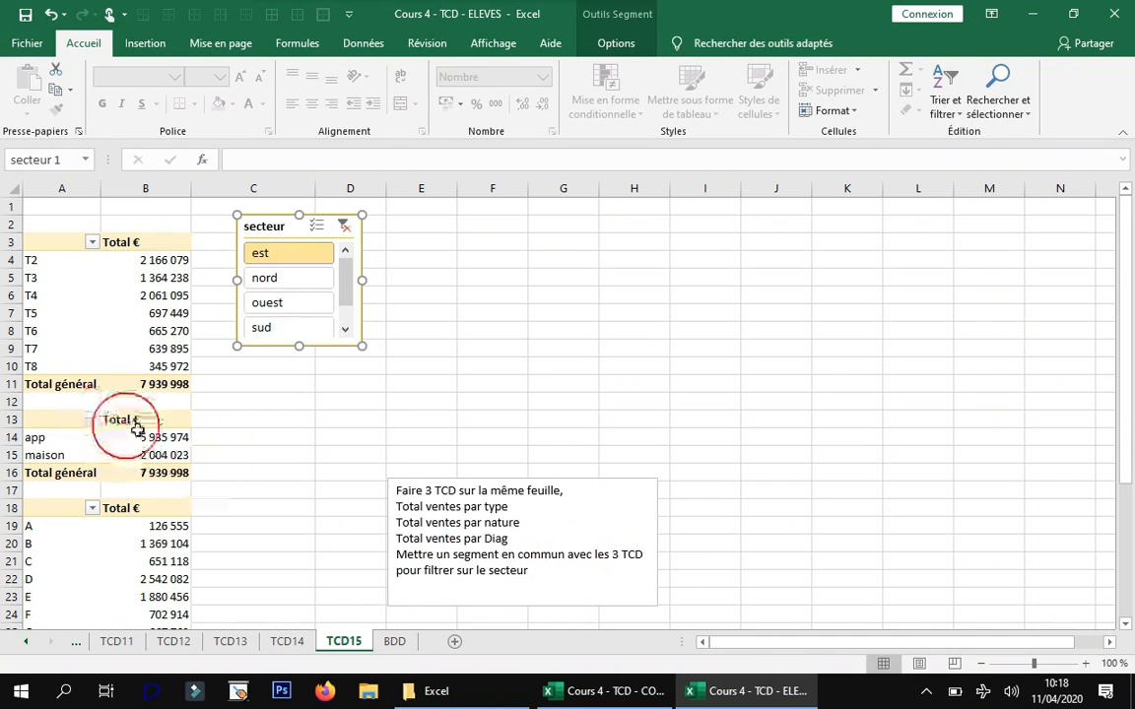
# - Read the instructions from TCD15 onward in the BDD sheet's exercise list and return to the TCD15 sheet
pyautogui.click(392, 643)
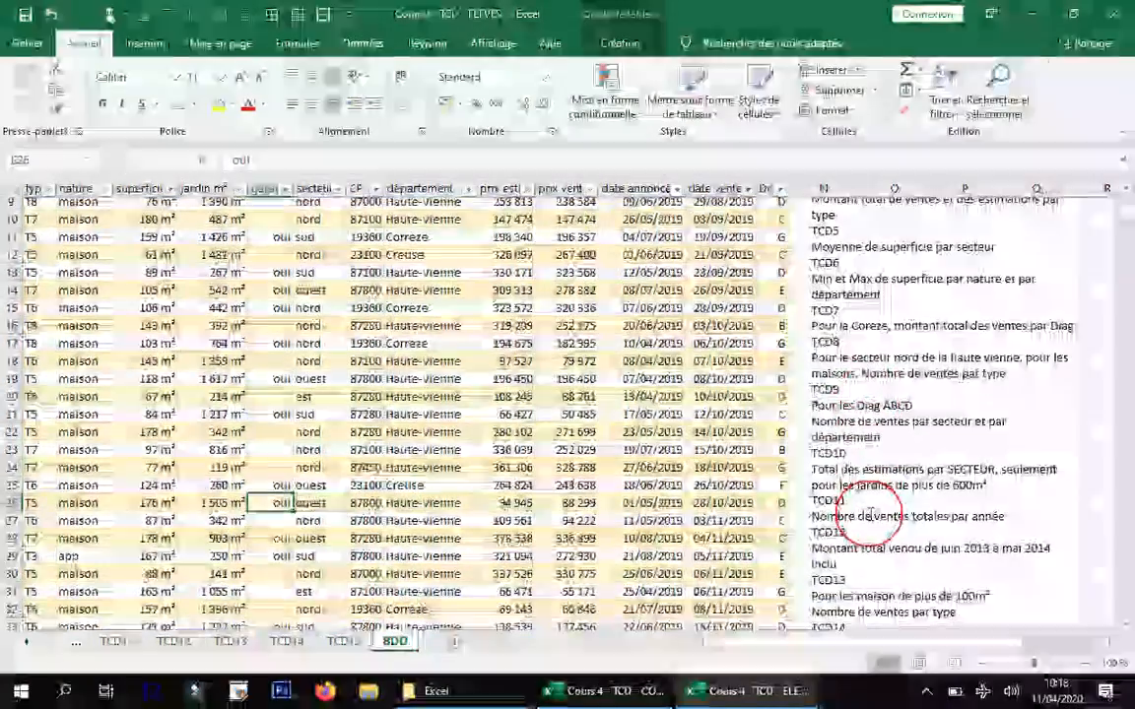
pyautogui.scroll(-5, 872, 518)
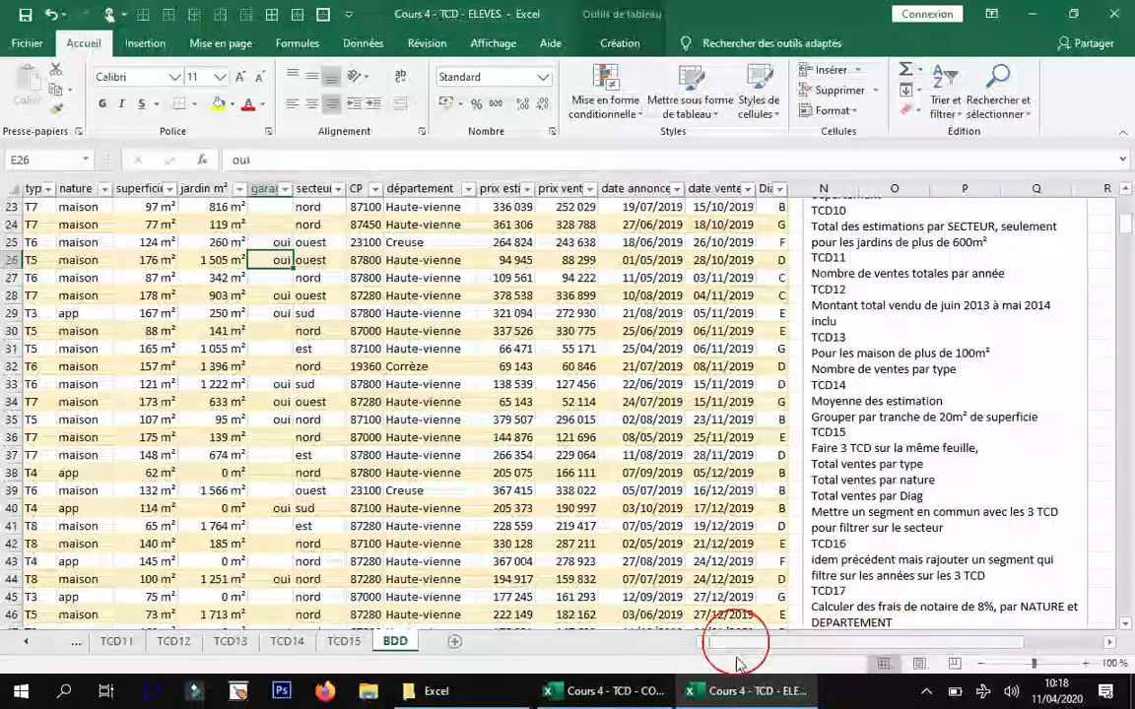
pyautogui.click(344, 641)
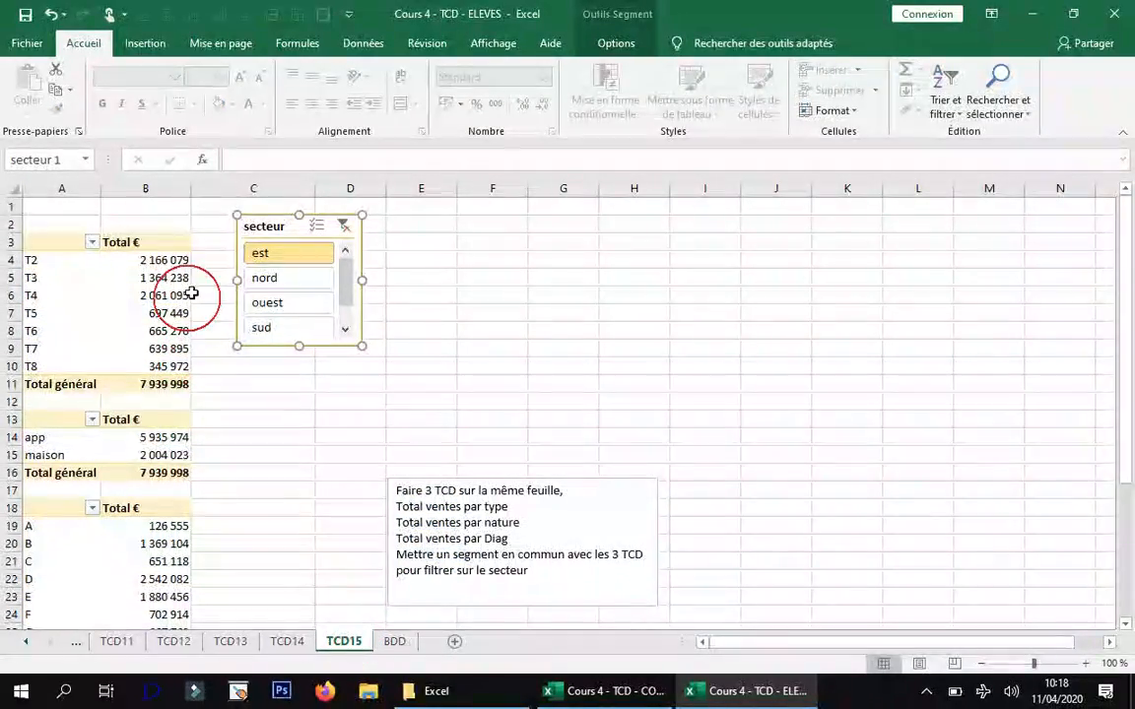
# - Copy the nature pivot table in A13:B16 and paste the copy at cell E3, beside the secteur slicer
pyautogui.click(256, 419)
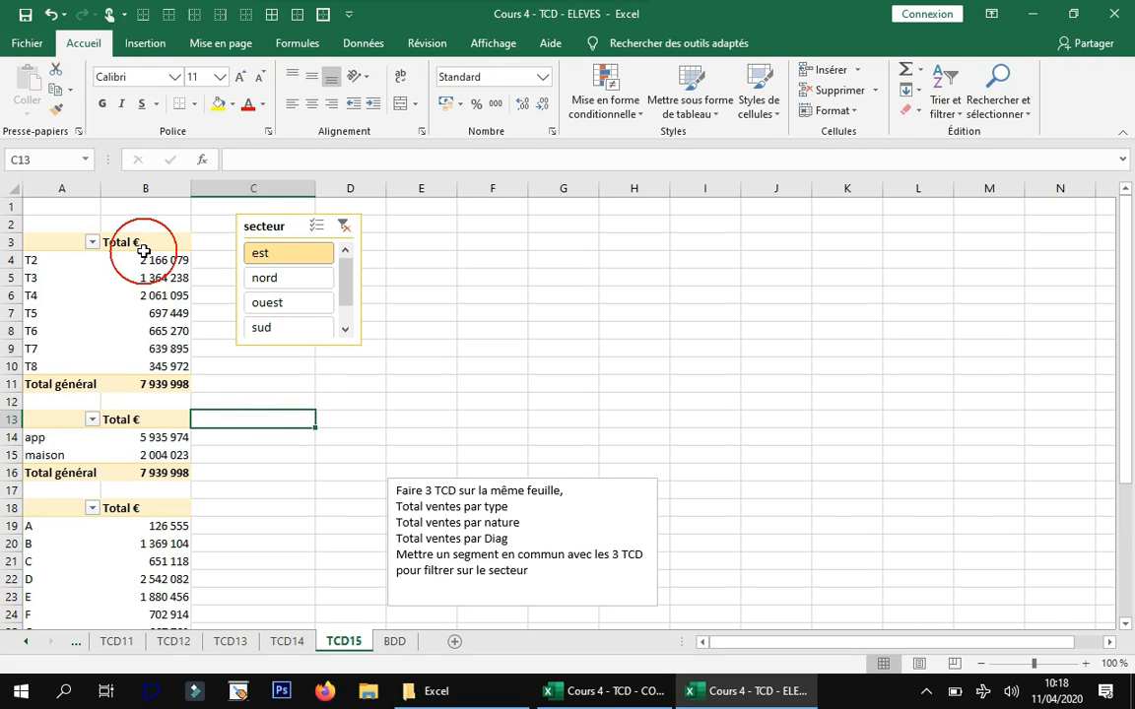
pyautogui.moveTo(56, 242); pyautogui.dragTo(166, 380)
pyautogui.click(295, 391)
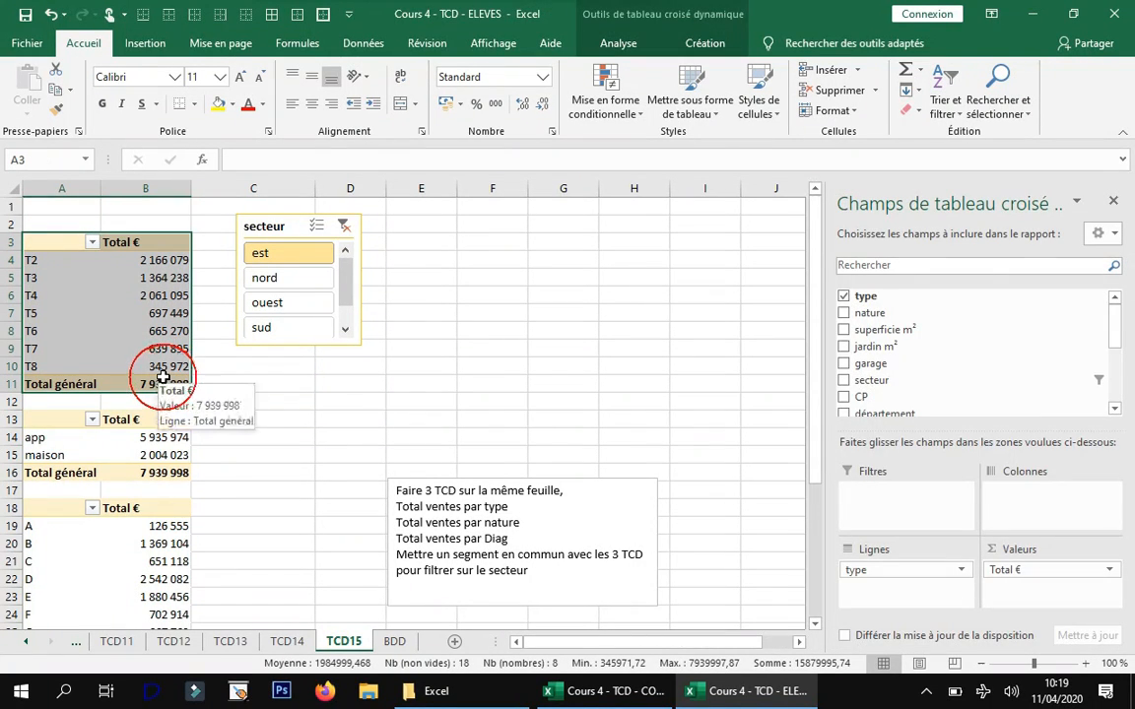
pyautogui.moveTo(57, 417); pyautogui.dragTo(159, 473)
pyautogui.hotkey('ctrl', 'c')
pyautogui.click(407, 241)
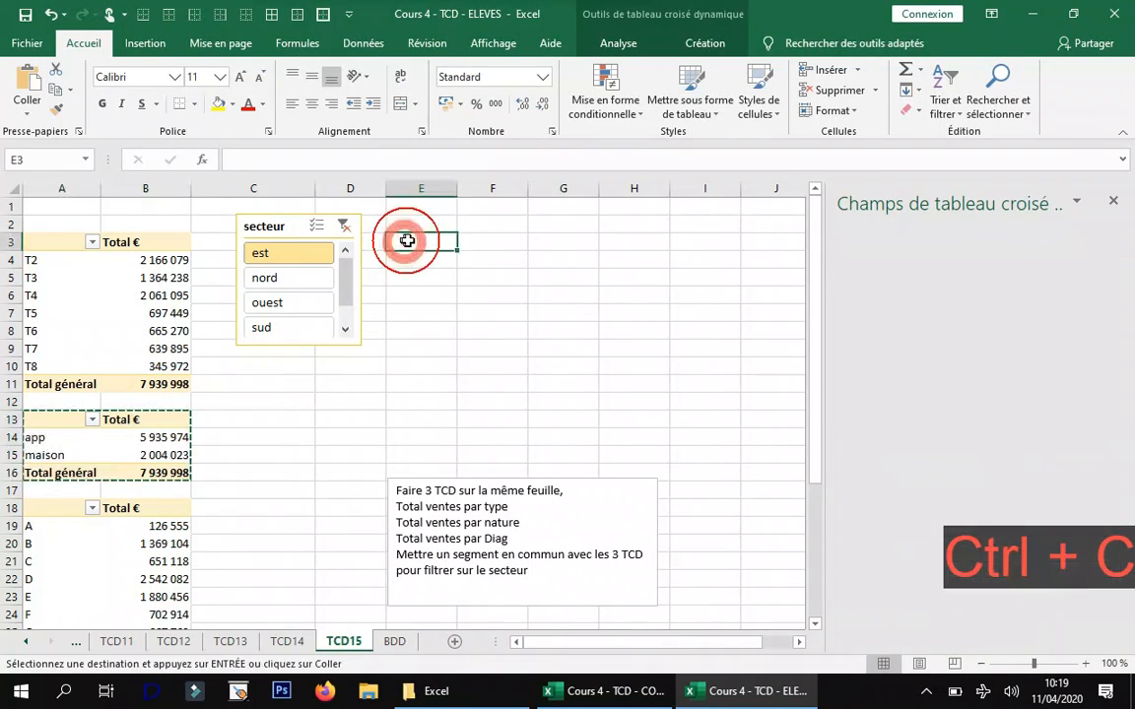
pyautogui.hotkey('ctrl', 'v')
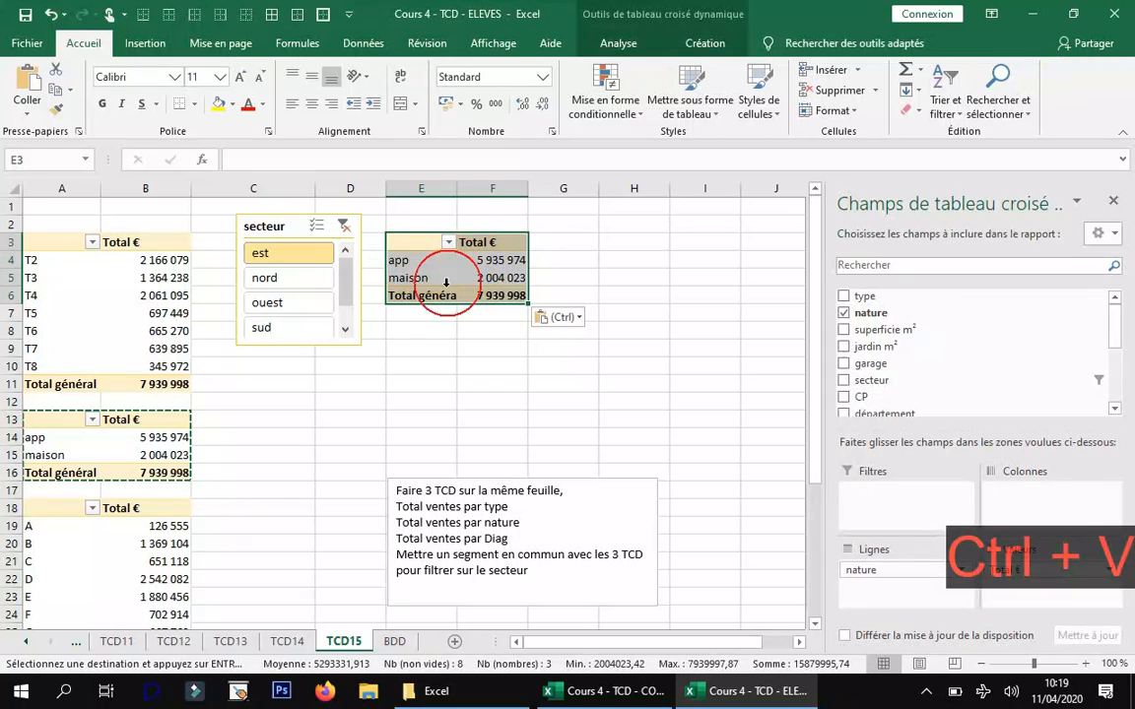
pyautogui.click(482, 272)
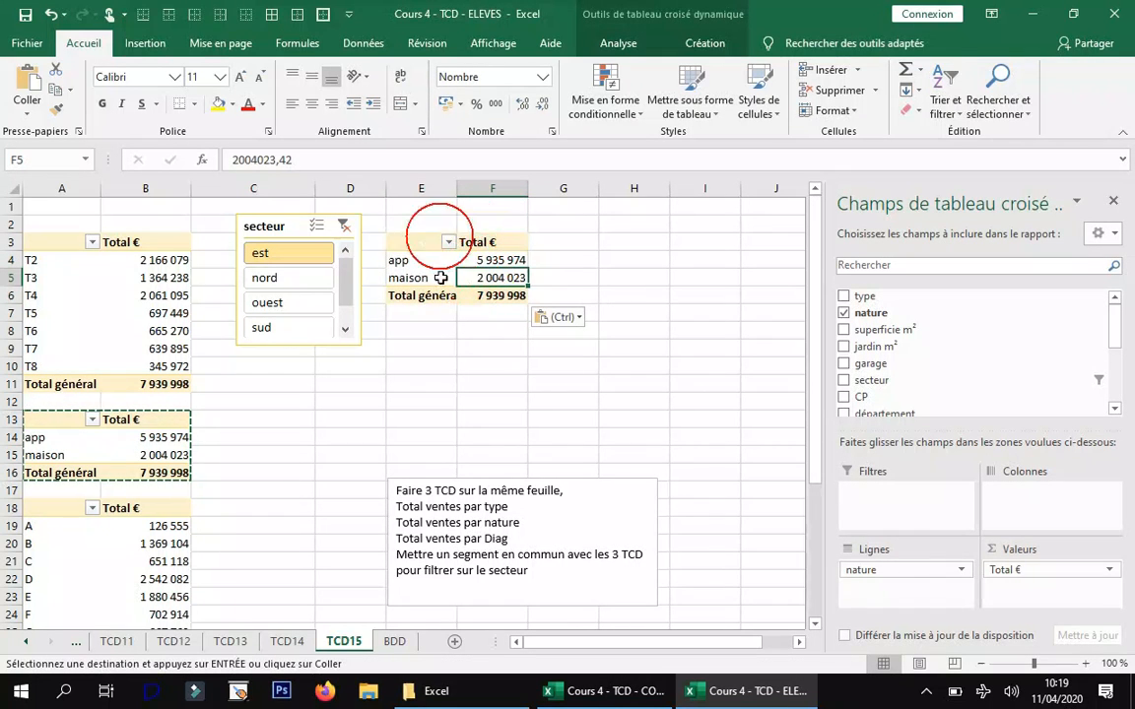
# - Apply the orange medium pivot table style to the copied pivot table at E3
pyautogui.click(699, 44)
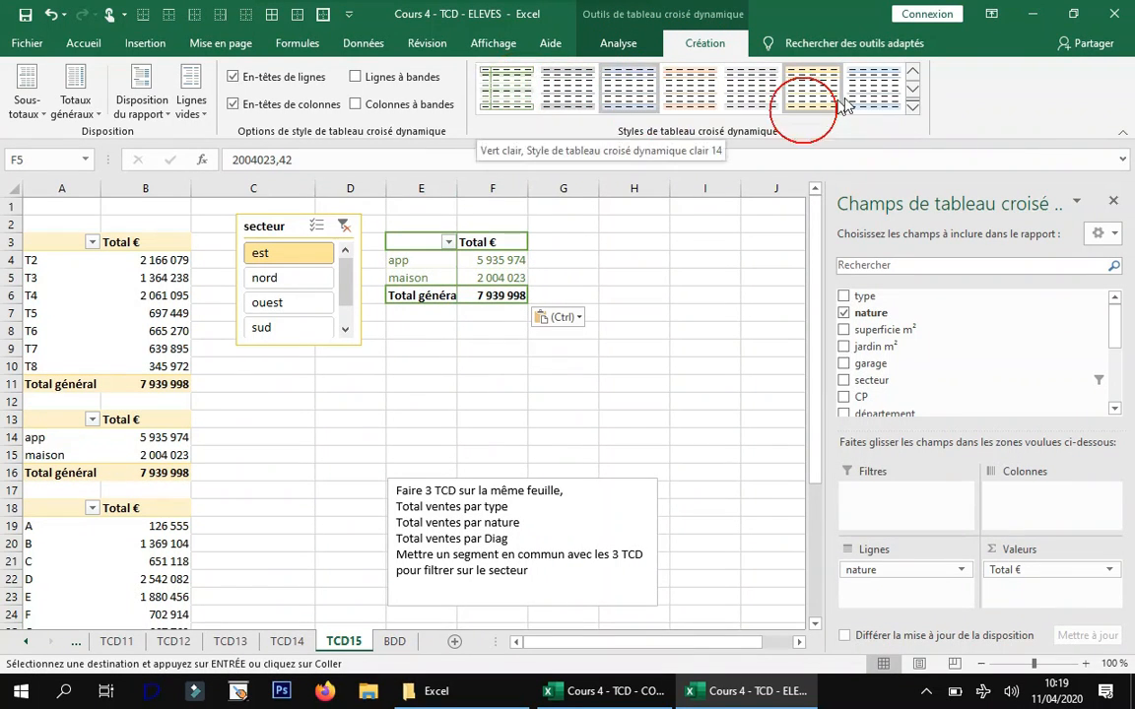
pyautogui.click(914, 107)
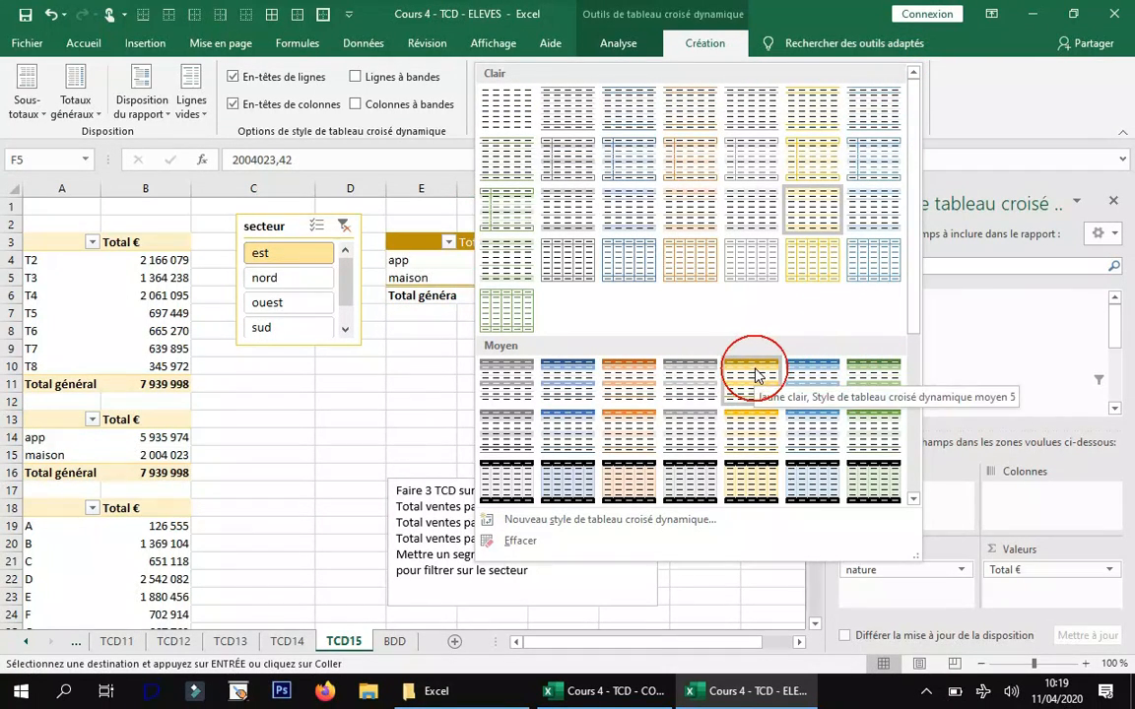
pyautogui.click(646, 372)
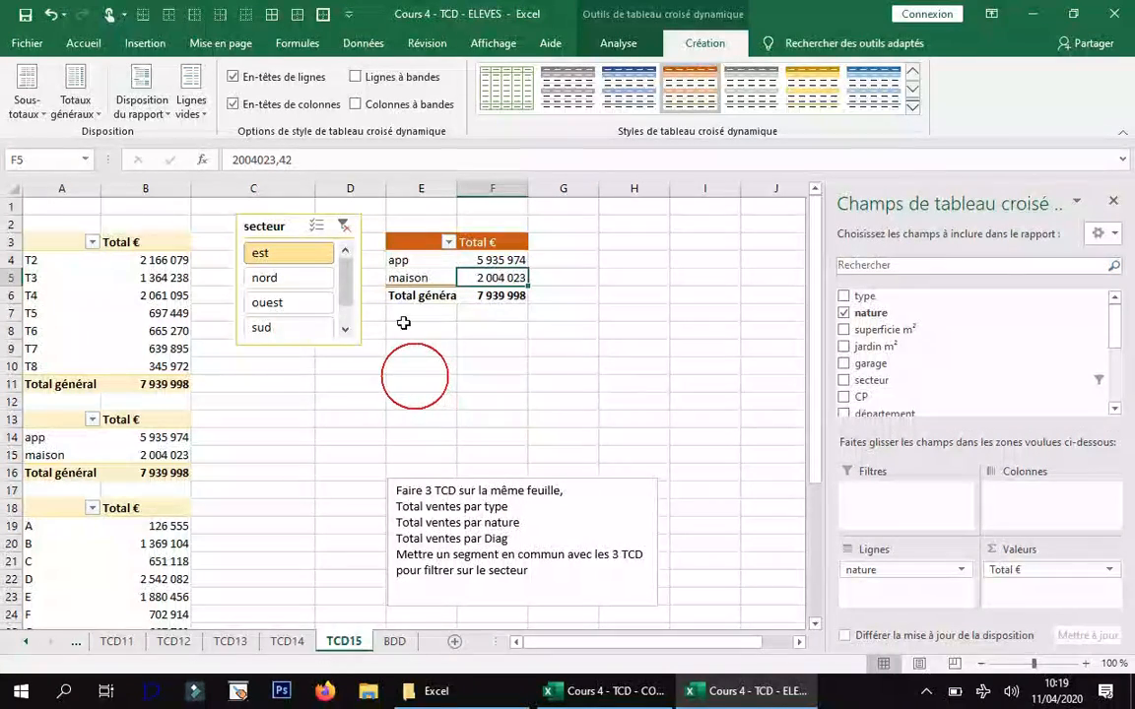
# - In the copied pivot table, replace nature with garage as row field and Total € with the sum of prix estimation as value
pyautogui.click(426, 264)
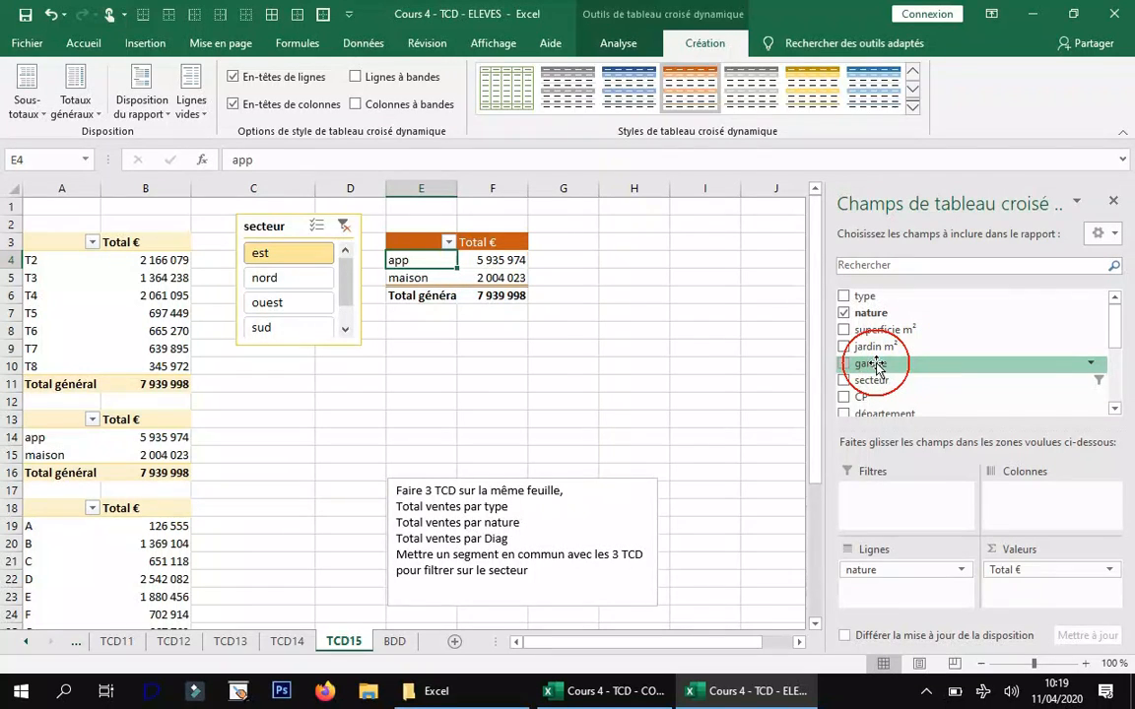
pyautogui.moveTo(886, 364); pyautogui.dragTo(918, 581)
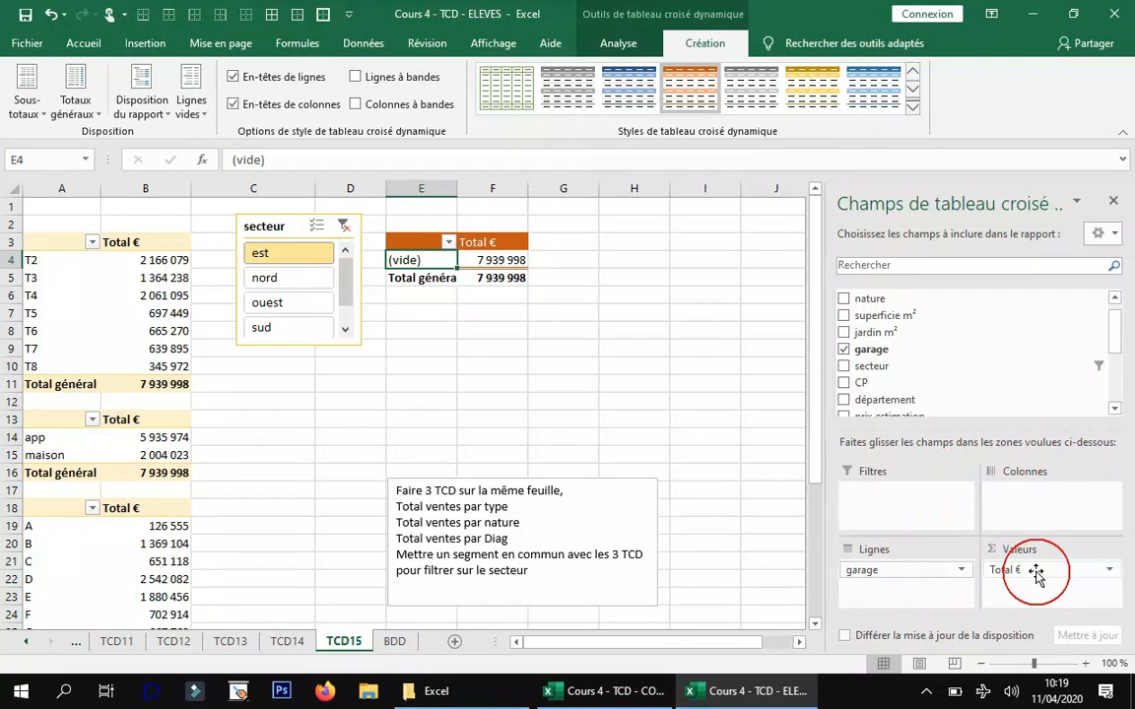
pyautogui.moveTo(991, 364); pyautogui.dragTo(983, 354)
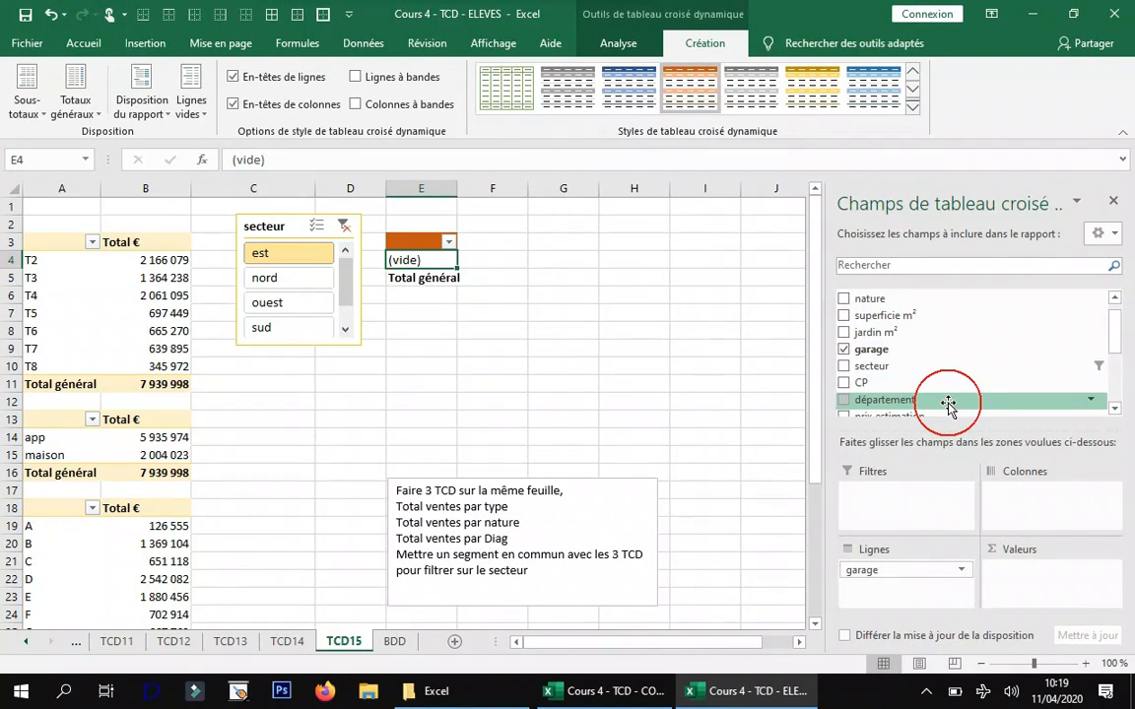
pyautogui.moveTo(948, 404); pyautogui.dragTo(893, 560)
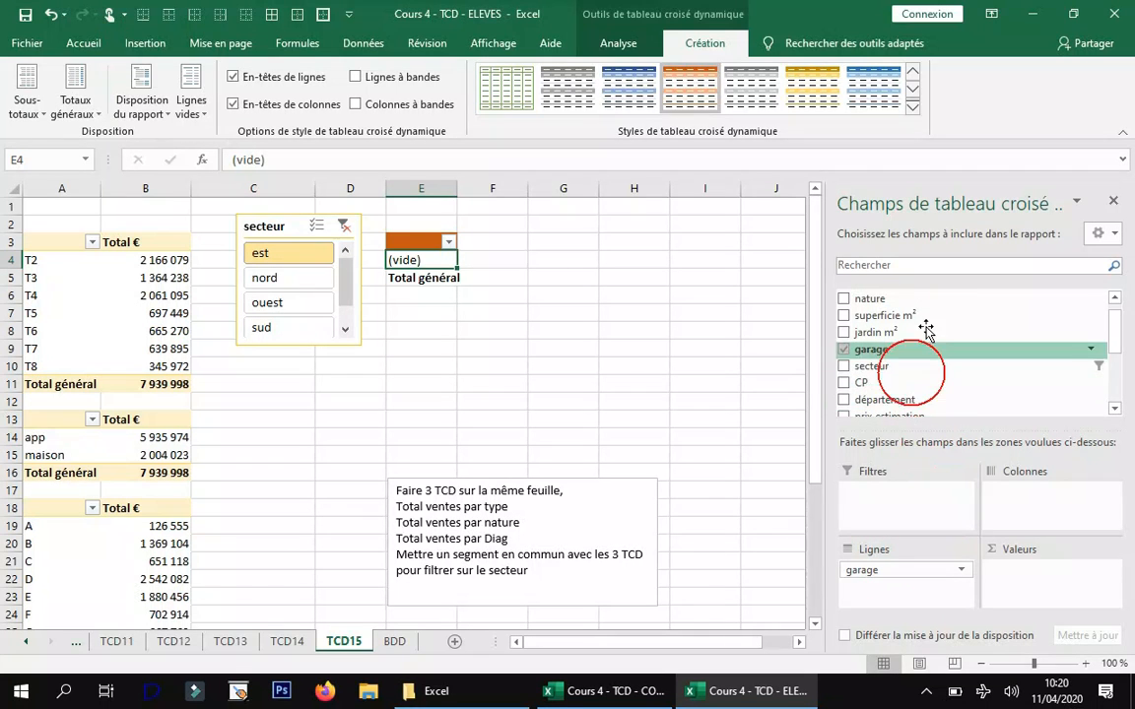
pyautogui.scroll(-2, 993, 362)
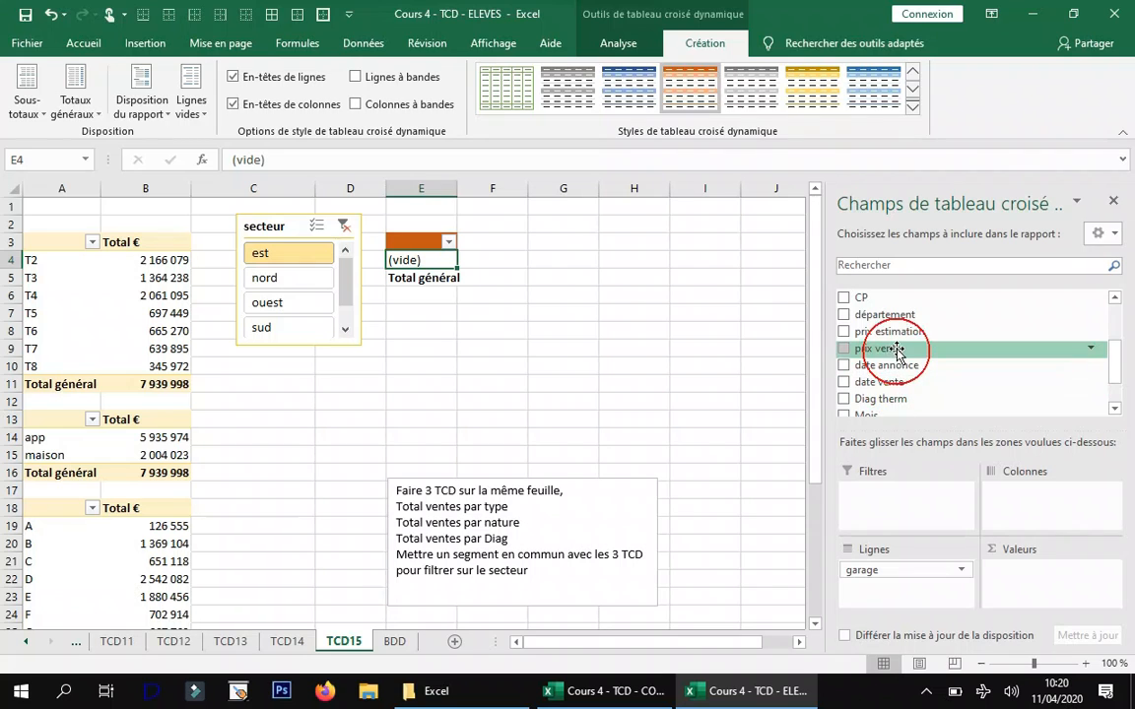
pyautogui.moveTo(898, 337); pyautogui.dragTo(1040, 572)
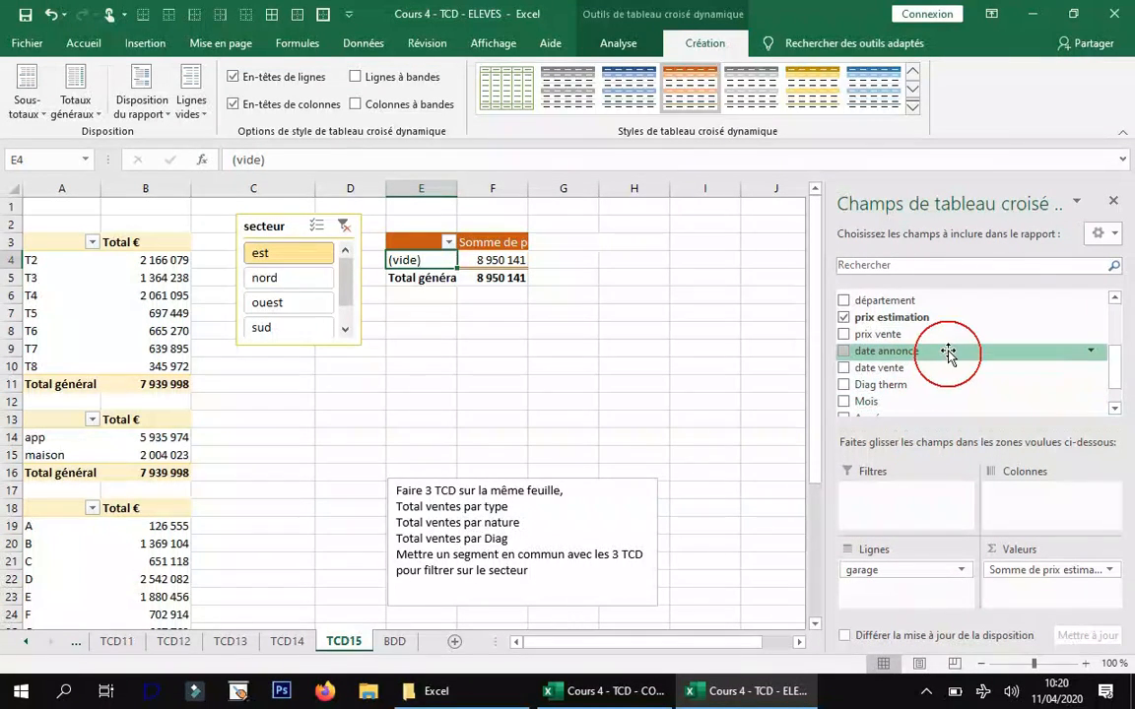
# - Replace garage with secteur as the row field of the orange pivot table
pyautogui.scroll(2, 948, 355)
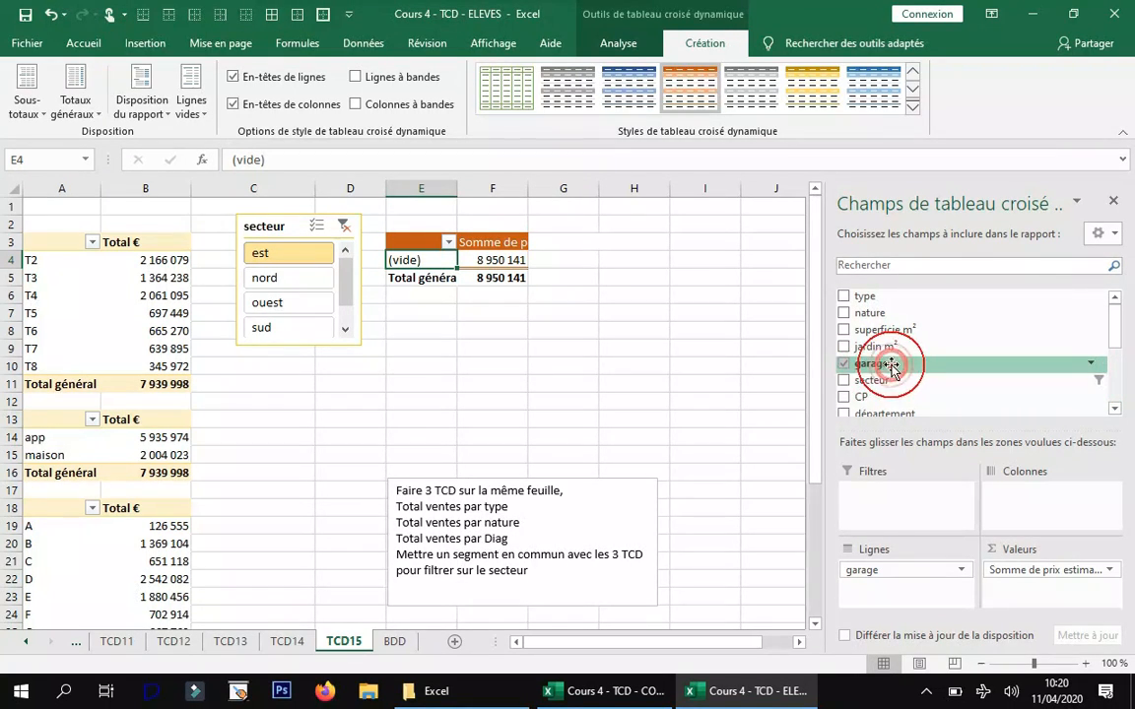
pyautogui.moveTo(871, 567); pyautogui.dragTo(897, 320)
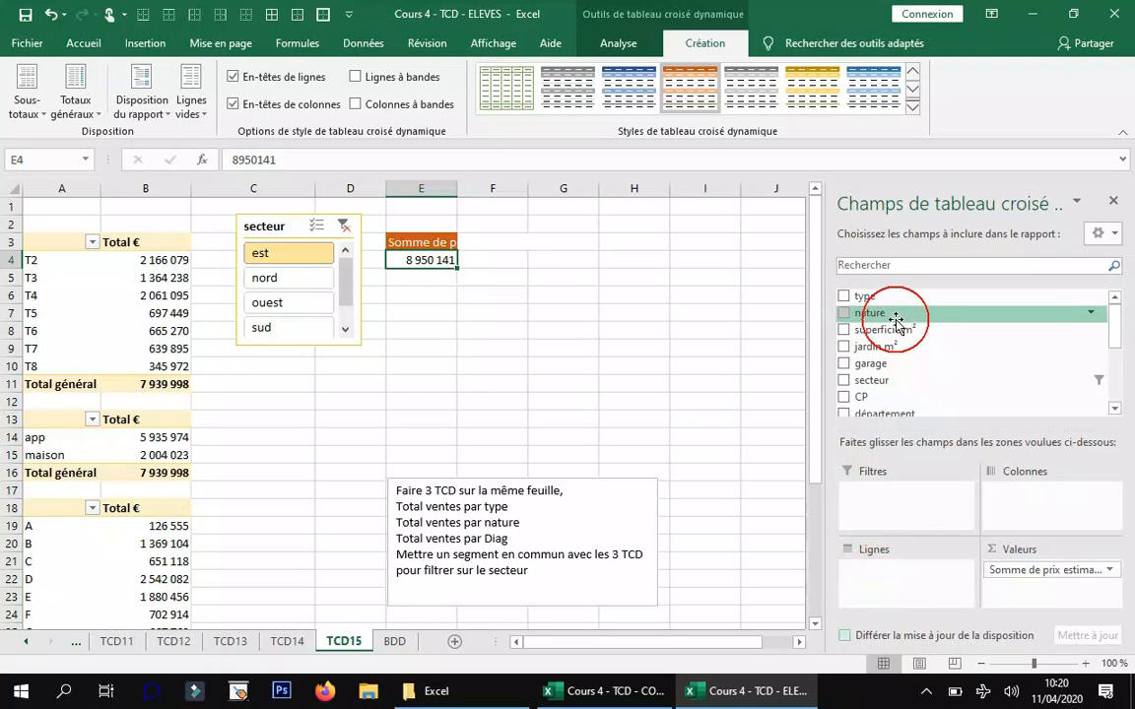
pyautogui.moveTo(921, 382); pyautogui.dragTo(906, 571)
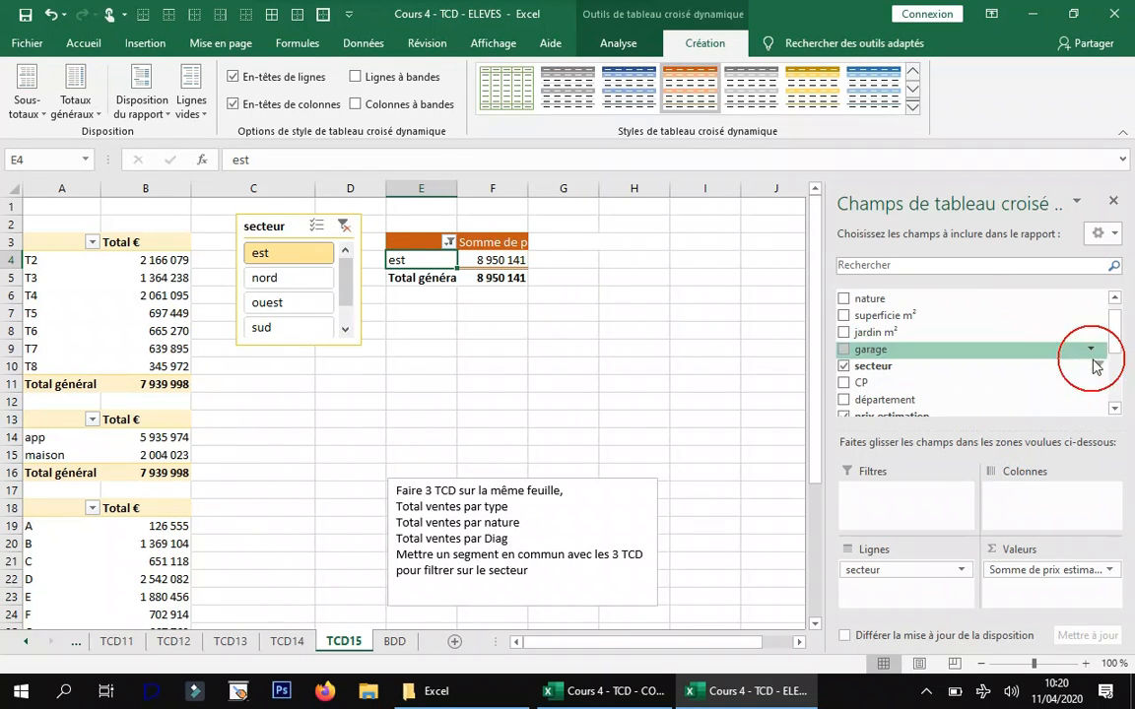
# - Disconnect the orange pivot table from the secteur slicer in its filter connections and clear its remaining secteur filter
pyautogui.click(497, 260)
pyautogui.click(633, 39)
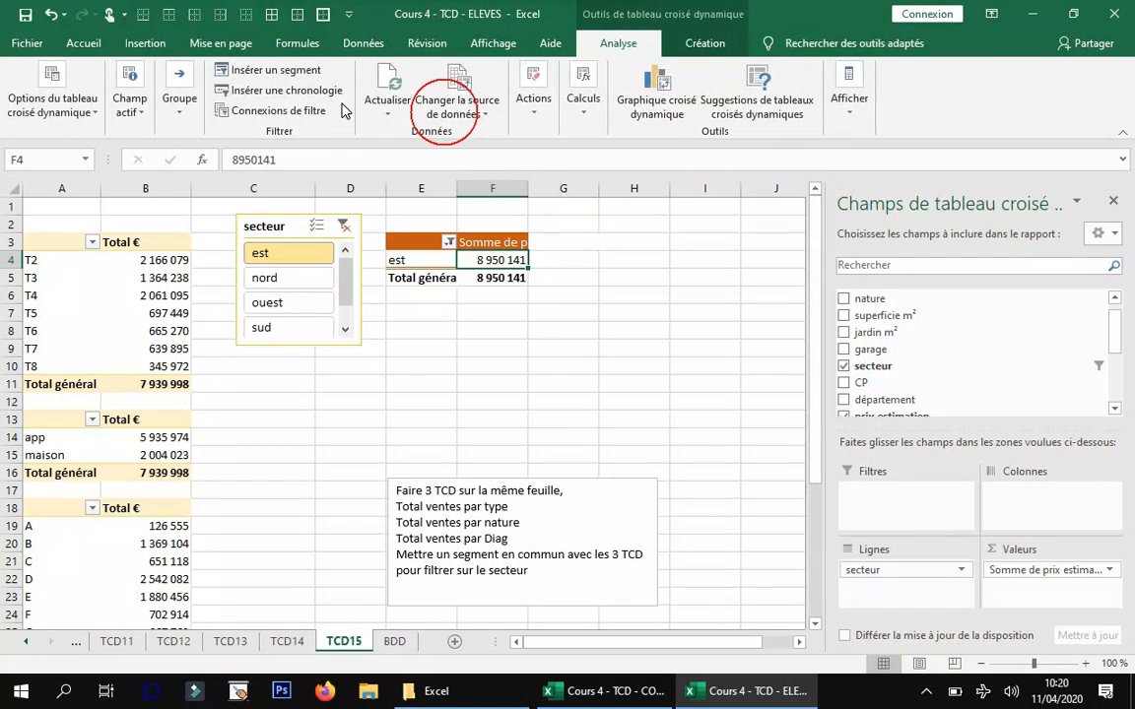
pyautogui.click(296, 111)
pyautogui.click(663, 350)
pyautogui.click(852, 429)
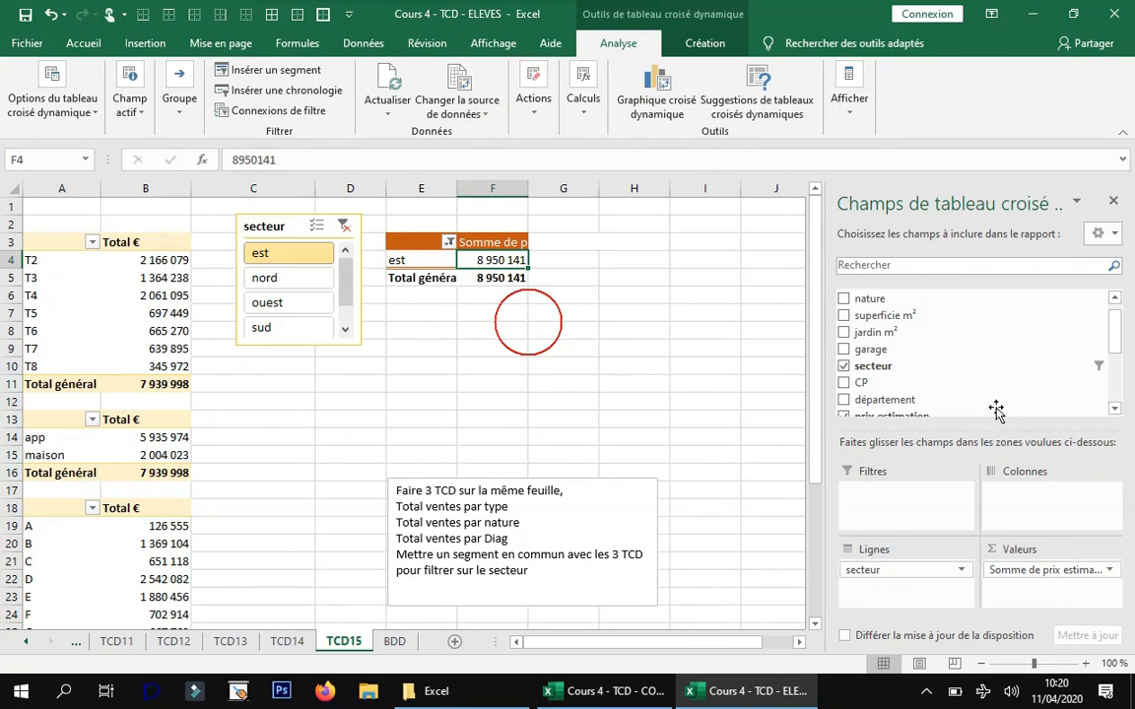
pyautogui.click(1087, 370)
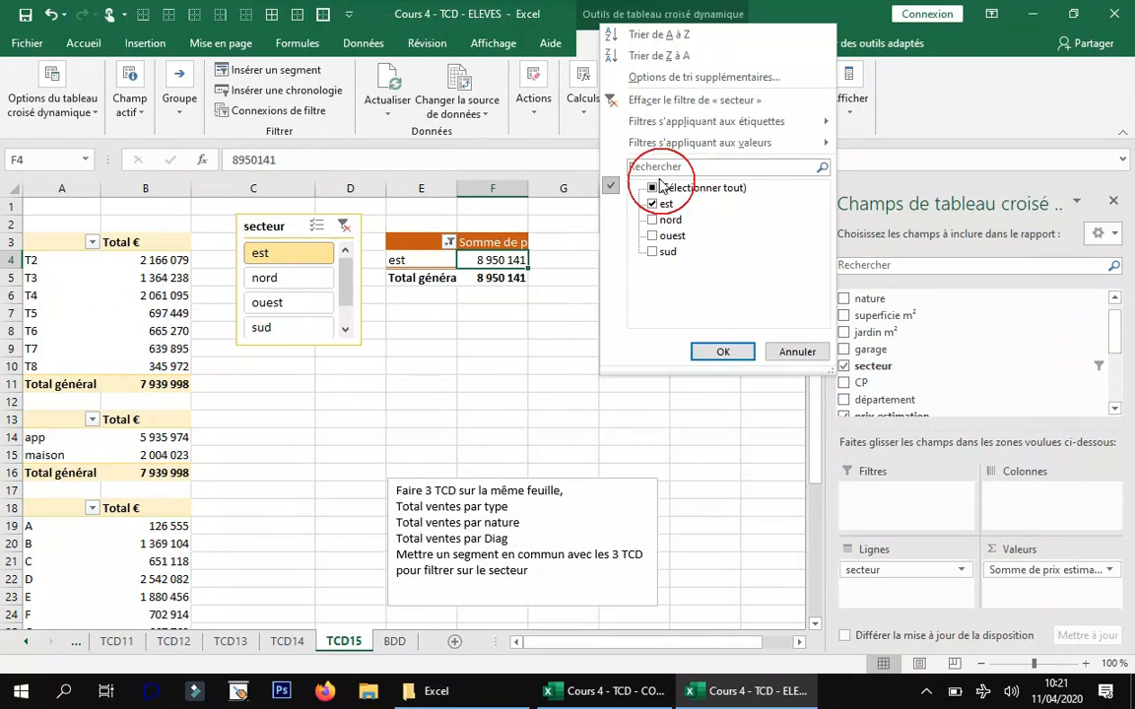
pyautogui.click(655, 99)
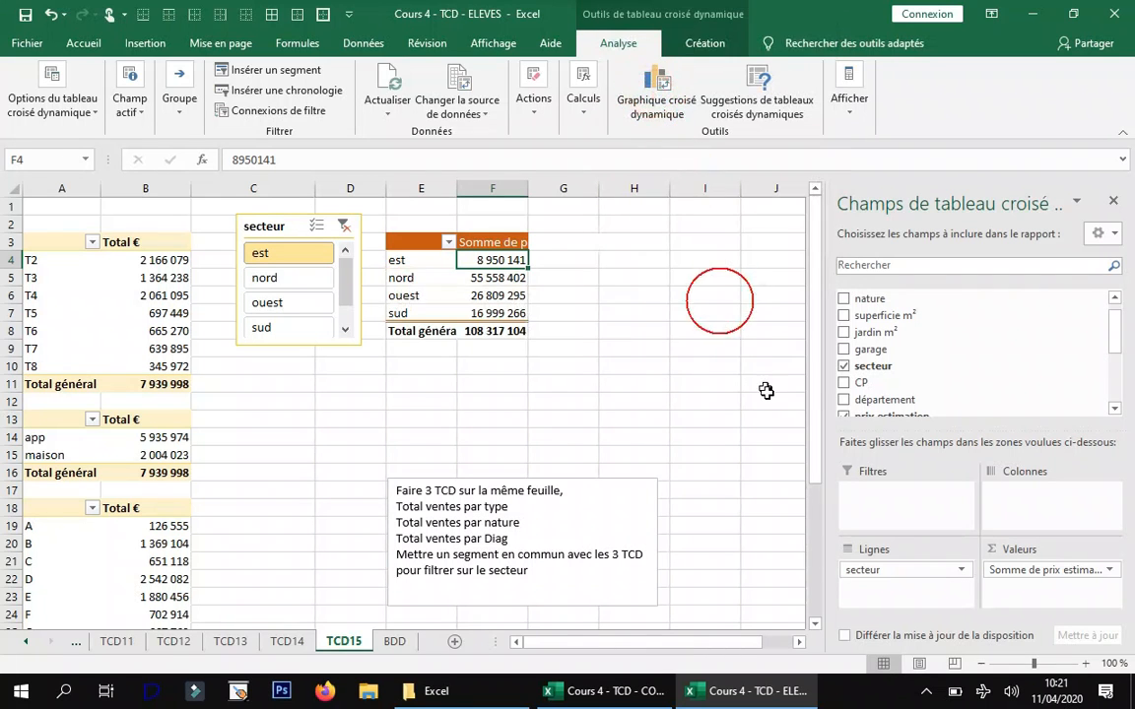
# - Rename the value header in F3 to "Estimation €" and widen column F slightly to fit it
pyautogui.click(448, 284)
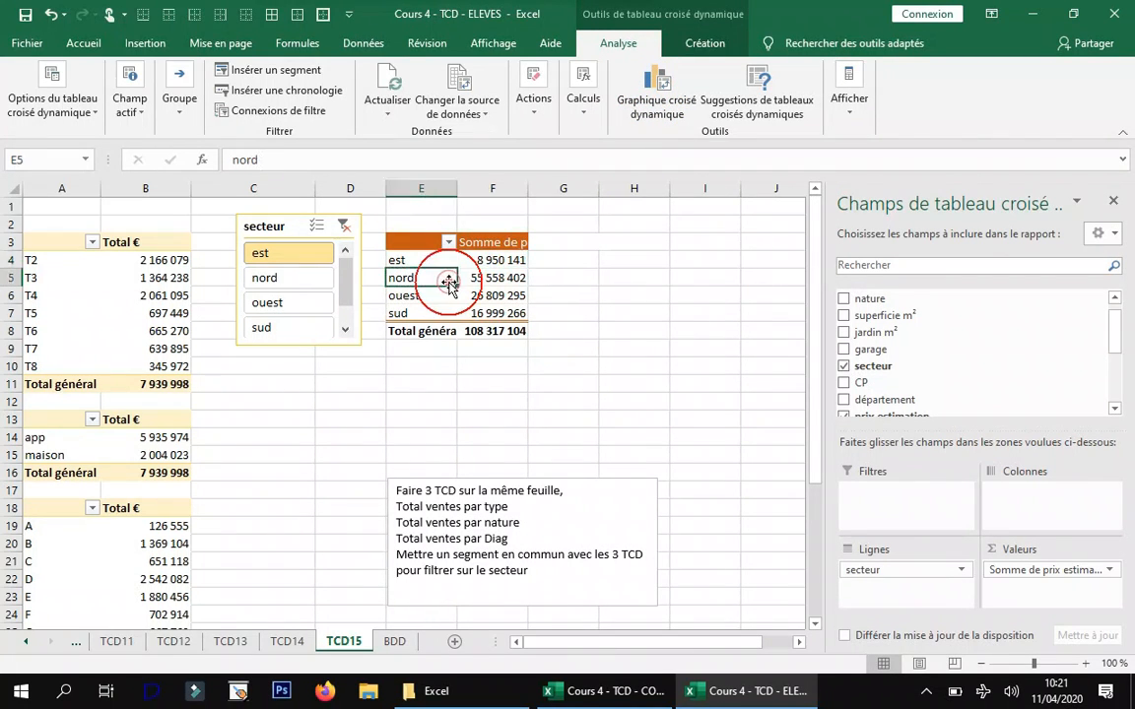
pyautogui.moveTo(492, 263)
pyautogui.click(505, 244)
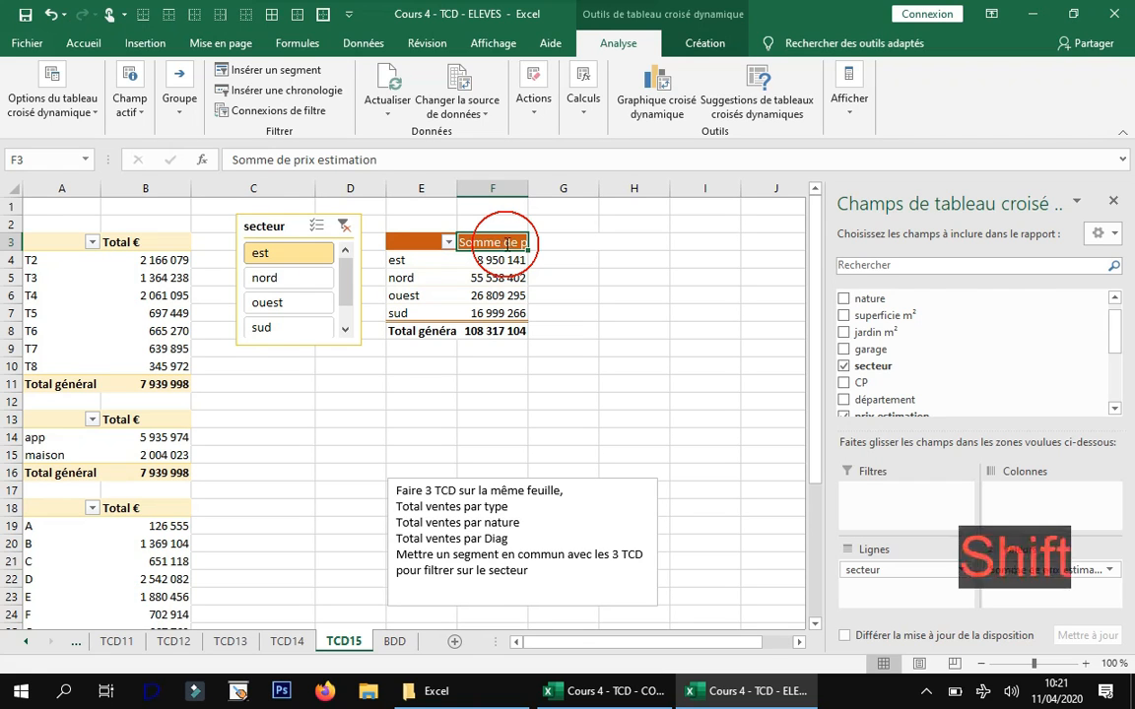
pyautogui.write('Estima')
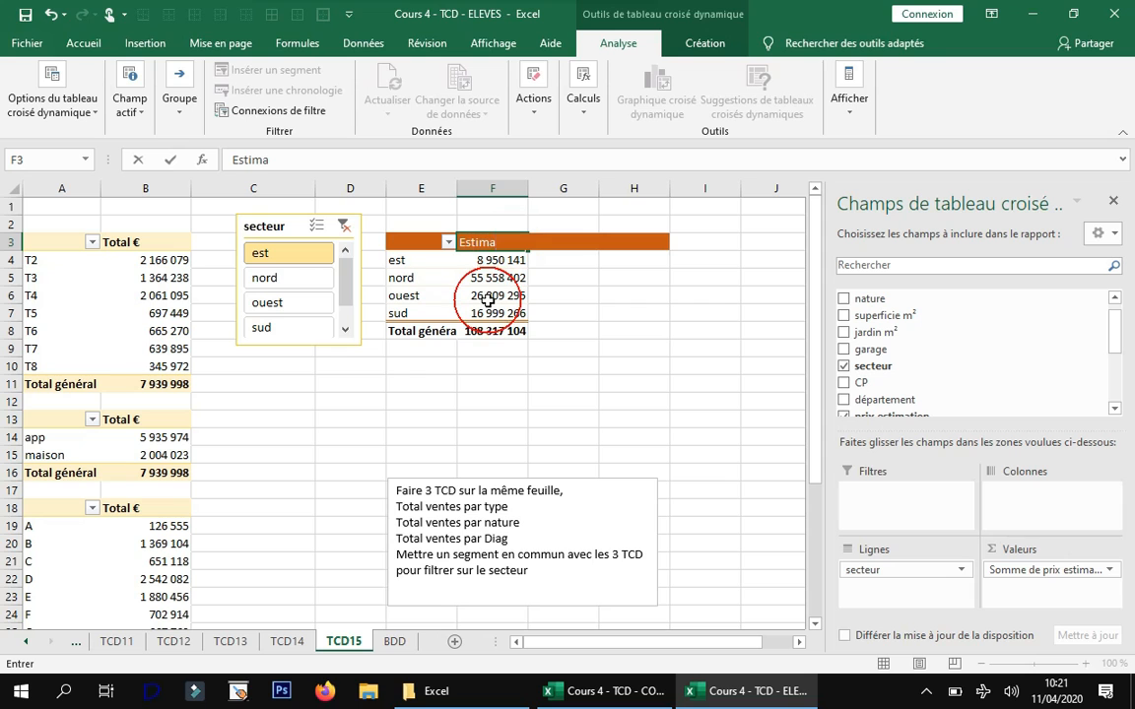
pyautogui.write('tion €')
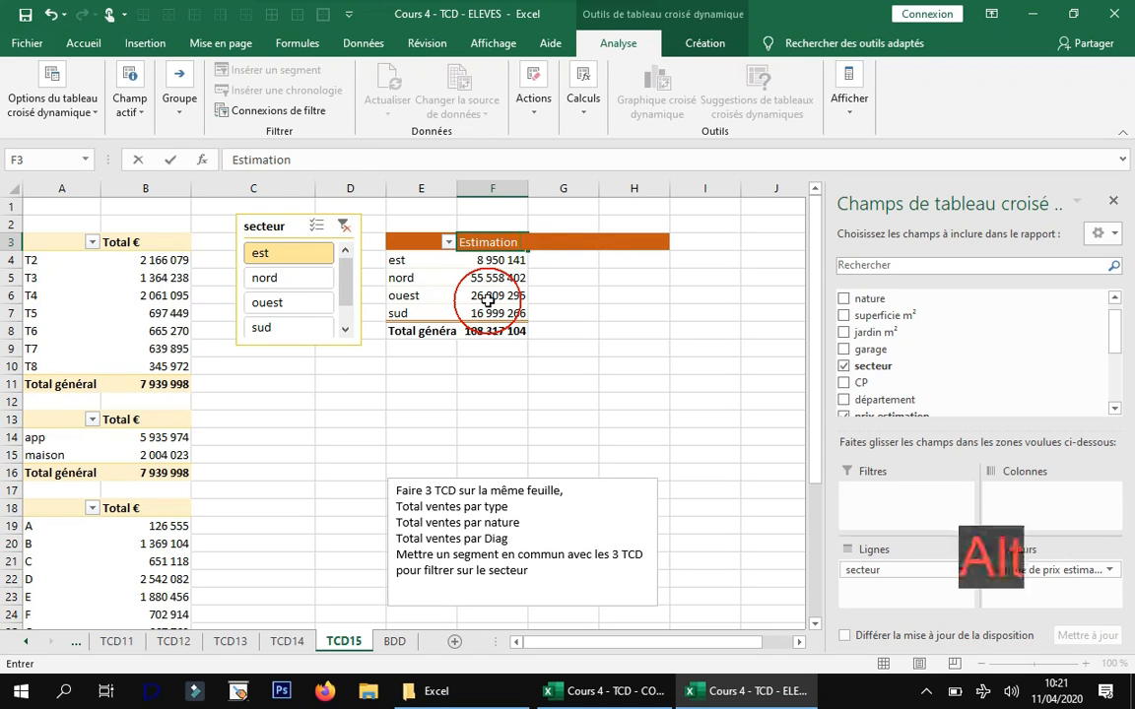
pyautogui.click(611, 331)
pyautogui.moveTo(529, 192); pyautogui.dragTo(540, 193)
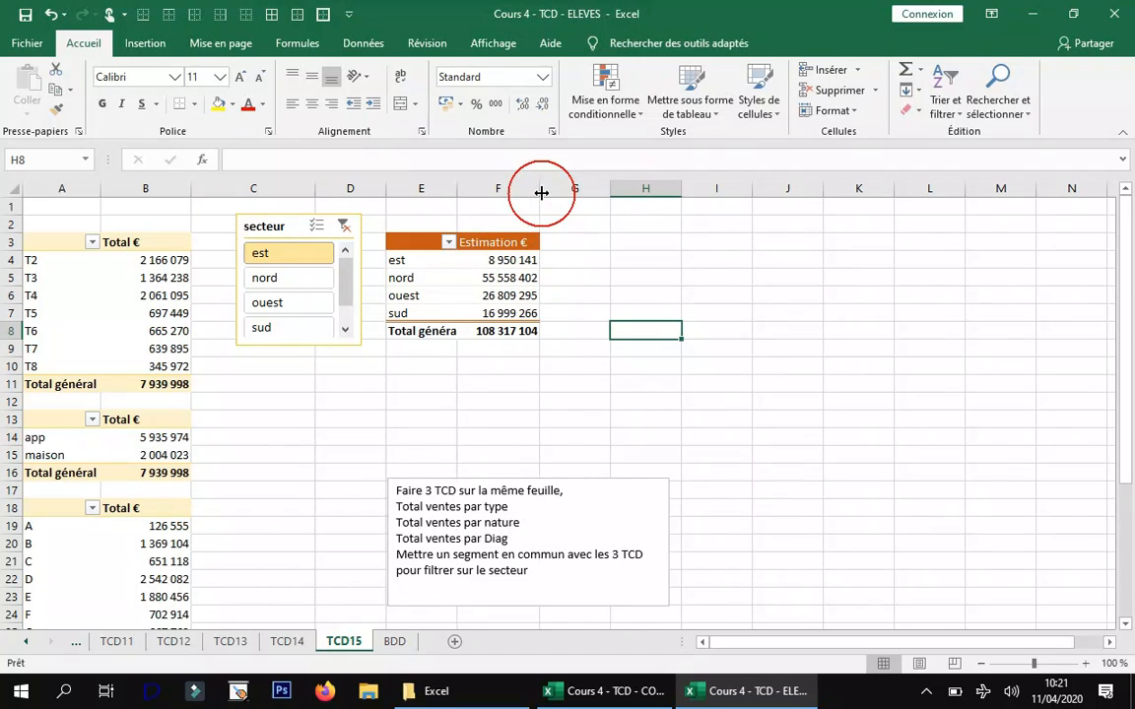
# - Insert a nature slicer for the Estimation € pivot table
pyautogui.click(462, 271)
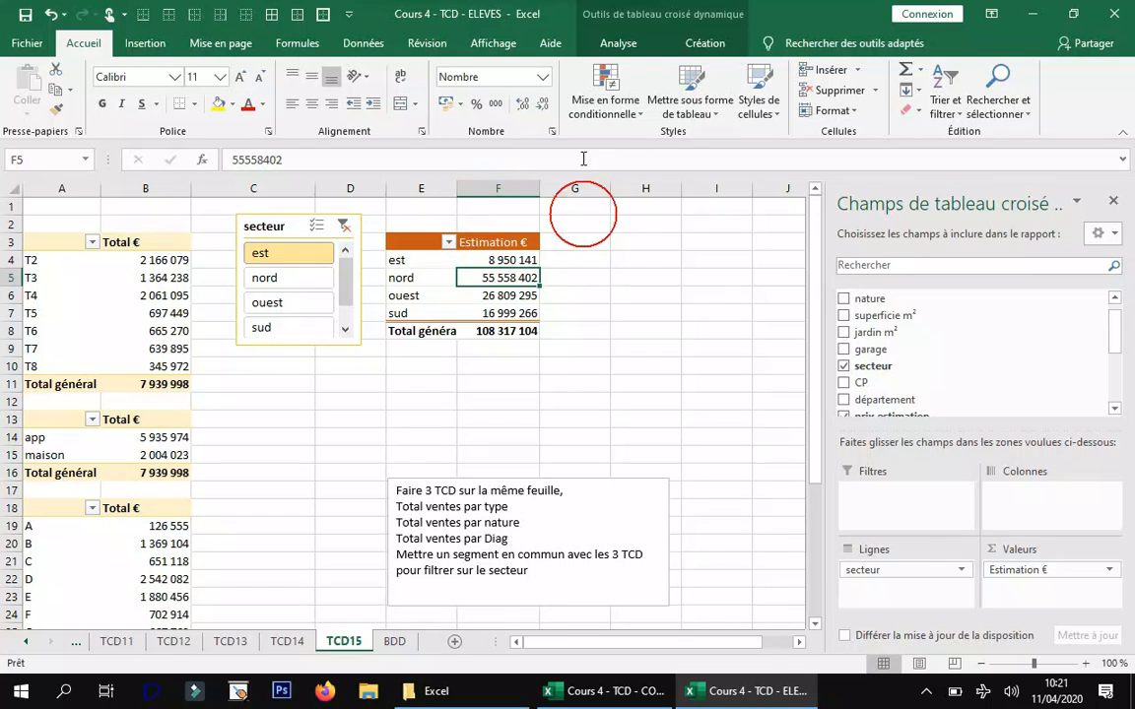
pyautogui.click(621, 44)
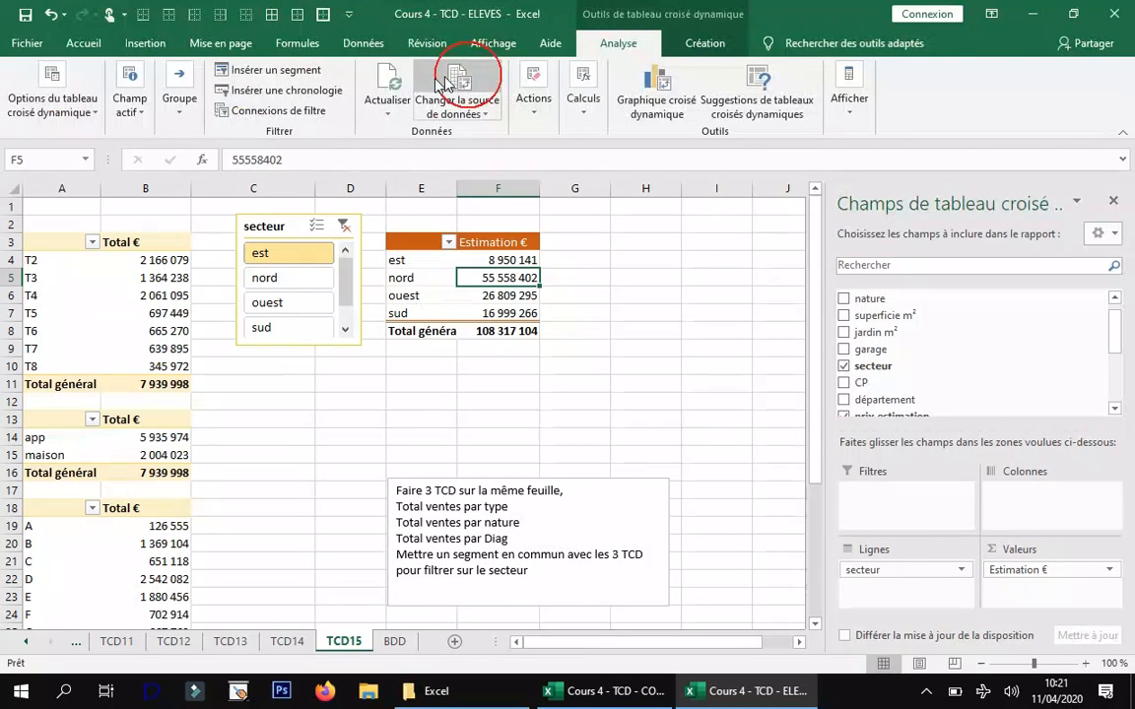
pyautogui.click(314, 72)
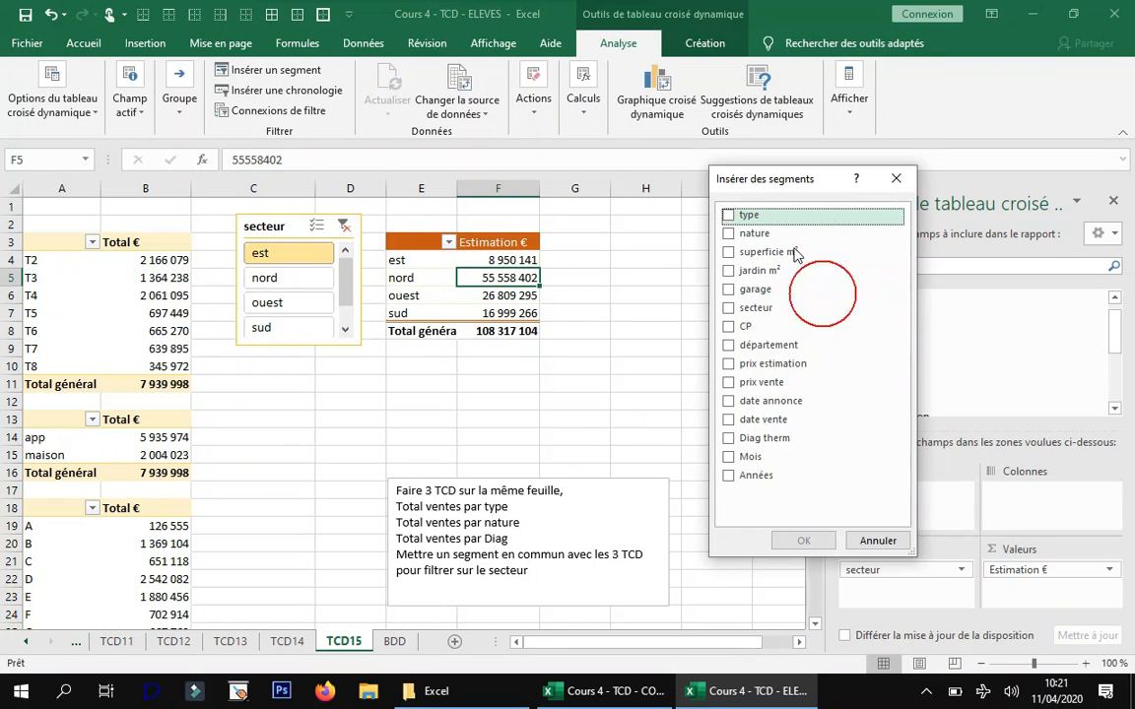
pyautogui.click(735, 237)
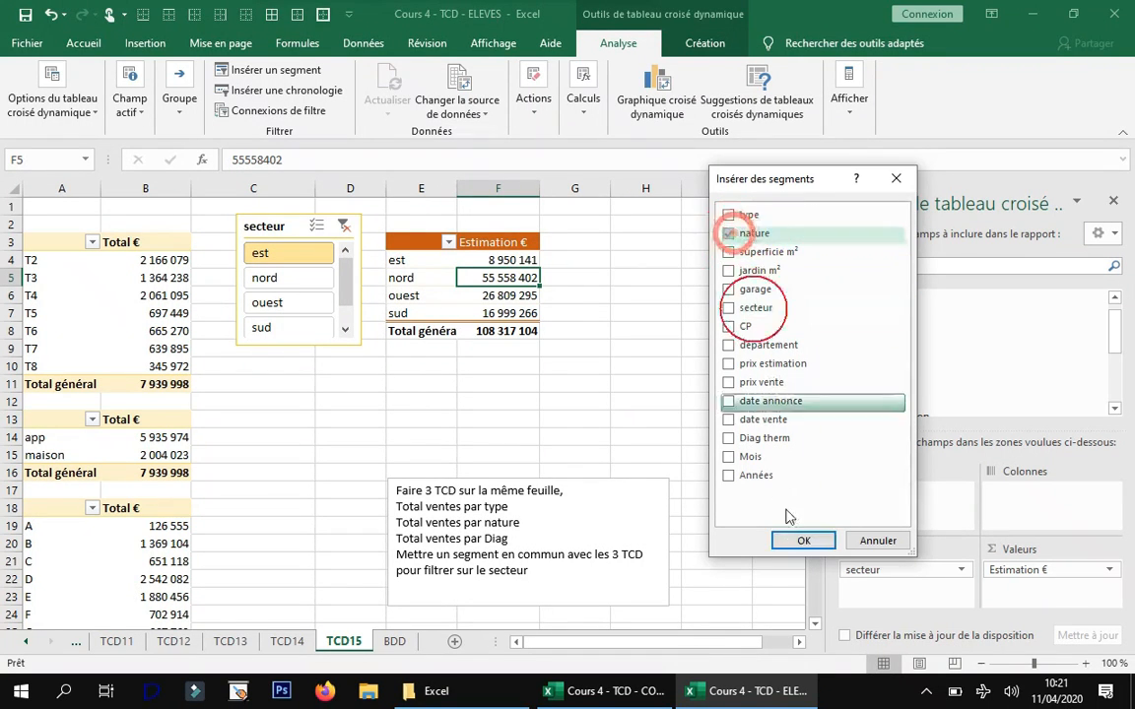
pyautogui.click(808, 540)
# - Place the nature slicer below the secteur slicer, shrink it to about 3.41 by 3.63 cm, and apply the dark orange slicer style
pyautogui.moveTo(418, 313); pyautogui.dragTo(314, 392)
pyautogui.moveTo(406, 611); pyautogui.dragTo(358, 490)
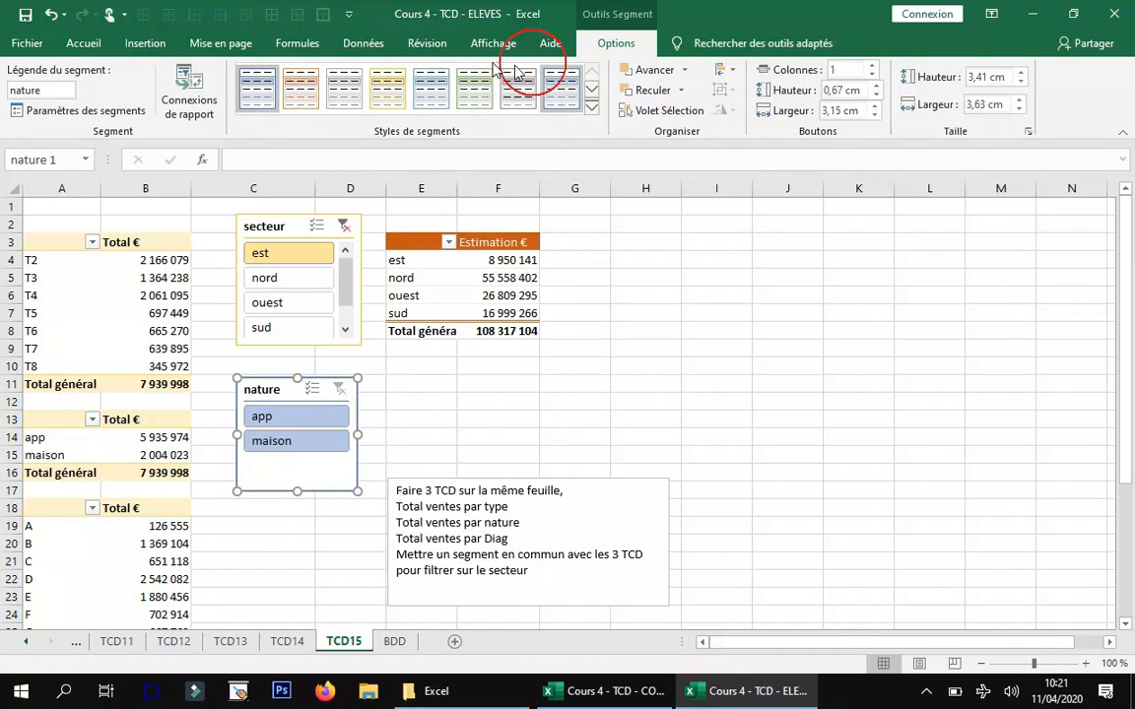
pyautogui.click(592, 109)
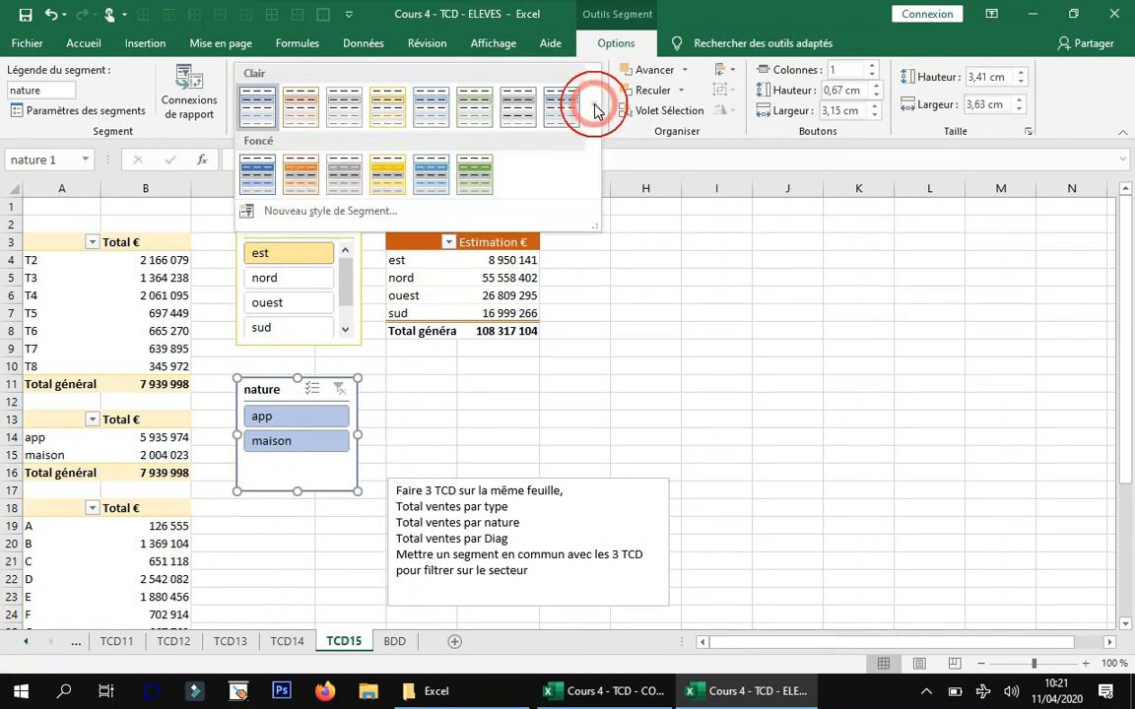
pyautogui.click(301, 177)
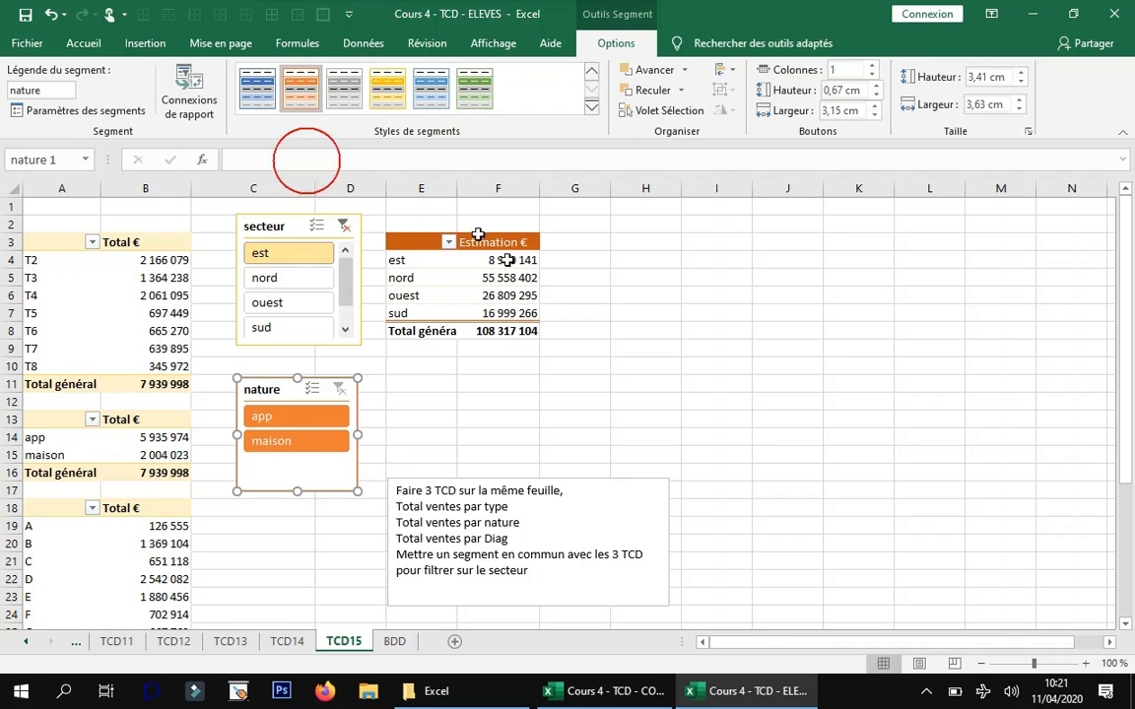
# - Test the nature slicer with app and maison, leaving app selected, and the secteur slicer with nord, ouest and est
pyautogui.click(274, 390)
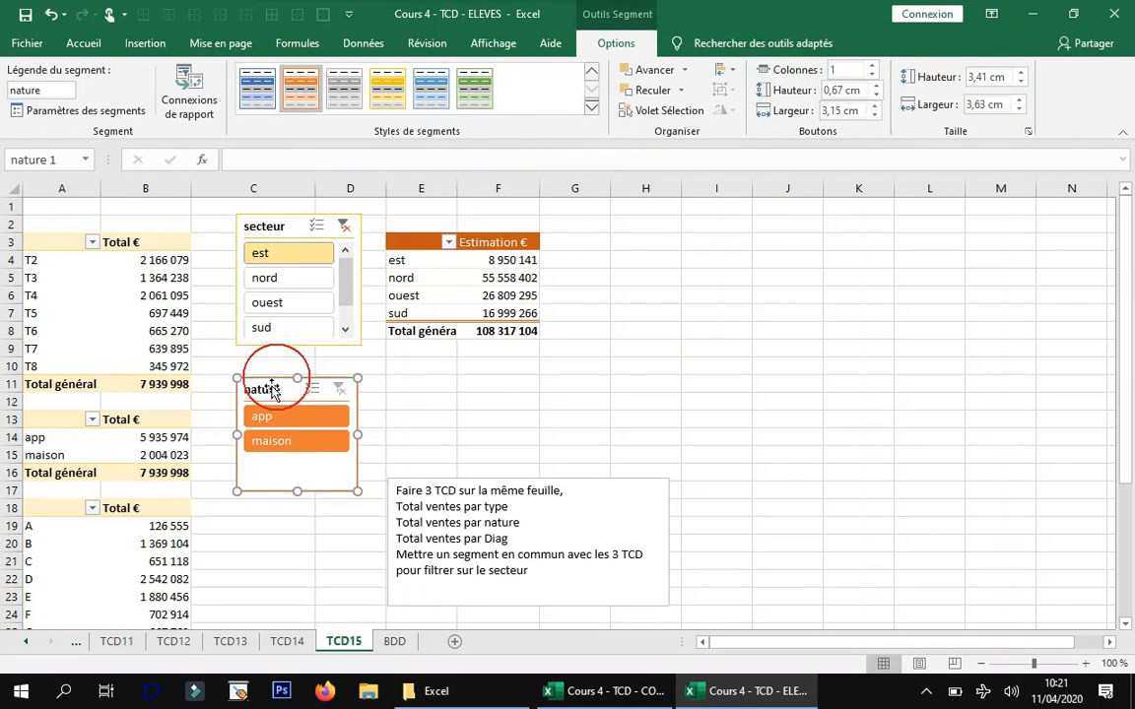
pyautogui.click(275, 418)
pyautogui.click(279, 440)
pyautogui.click(282, 421)
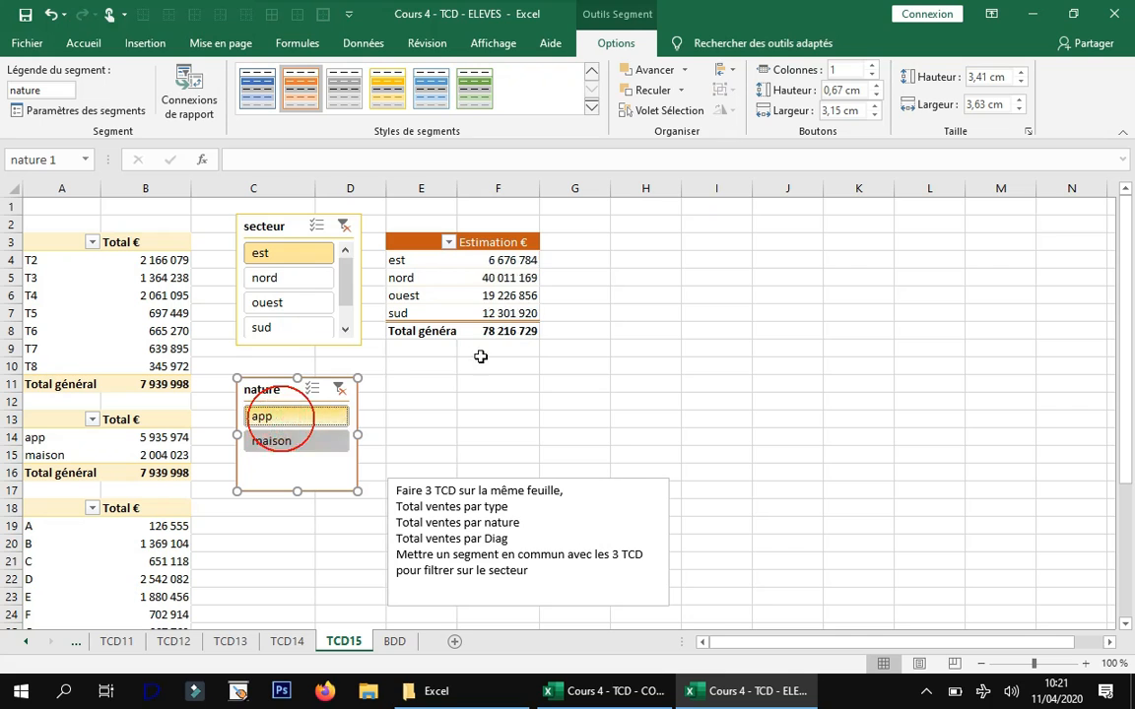
pyautogui.click(279, 277)
pyautogui.click(278, 302)
pyautogui.click(275, 254)
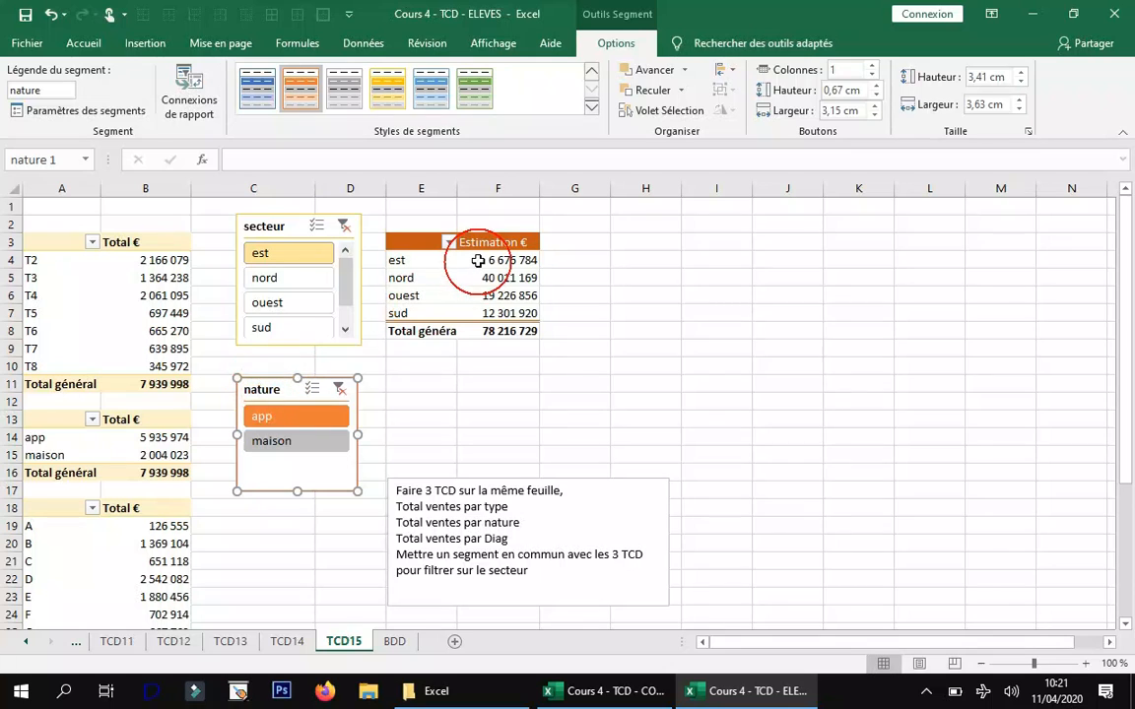
# - Copy the Estimation € pivot table in E3:F8, paste the copy at E10, and select its secteur row labels
pyautogui.moveTo(415, 239); pyautogui.dragTo(503, 337)
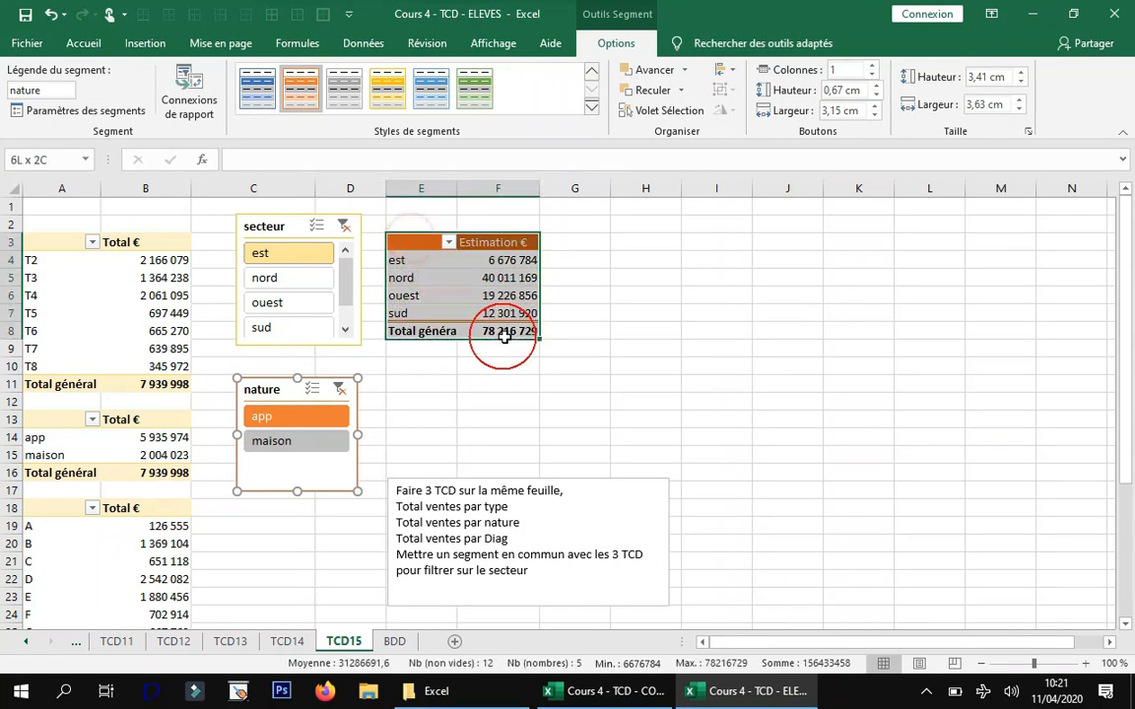
pyautogui.hotkey('ctrl', 'c')
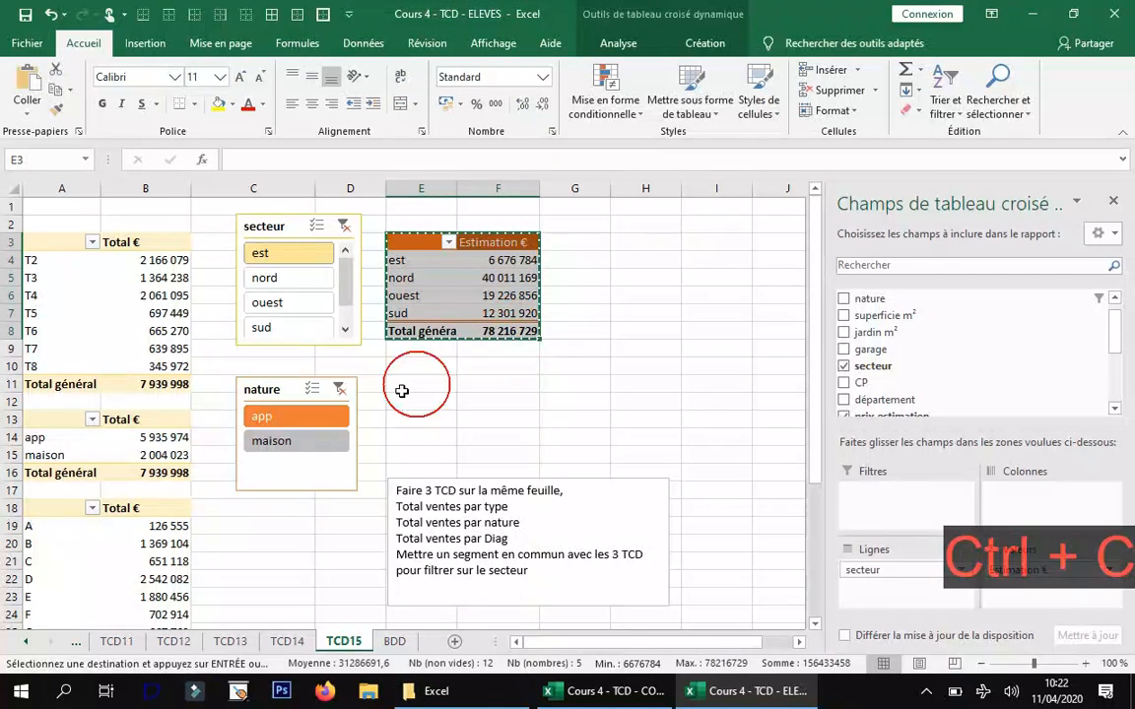
pyautogui.click(418, 368)
pyautogui.hotkey('ctrl', 'v')
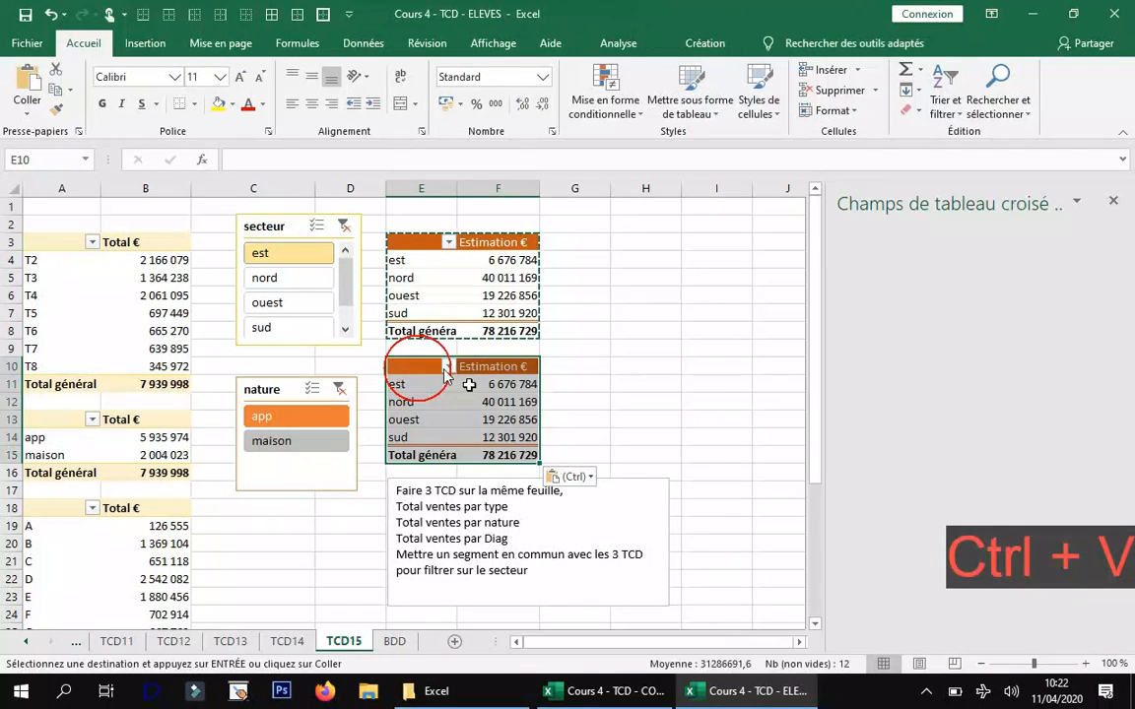
pyautogui.moveTo(446, 394); pyautogui.dragTo(421, 437)
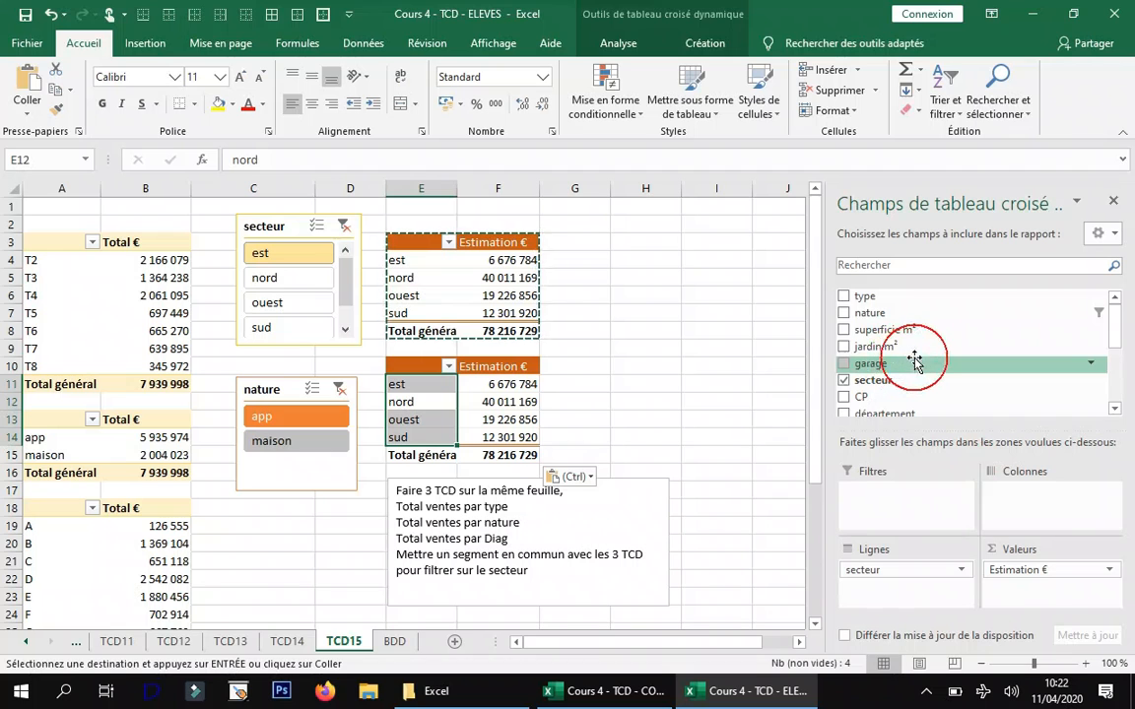
# - Use type instead of secteur as the row field of the pivot table at E10, and move the instruction text box over to column H
pyautogui.moveTo(941, 298); pyautogui.dragTo(867, 345)
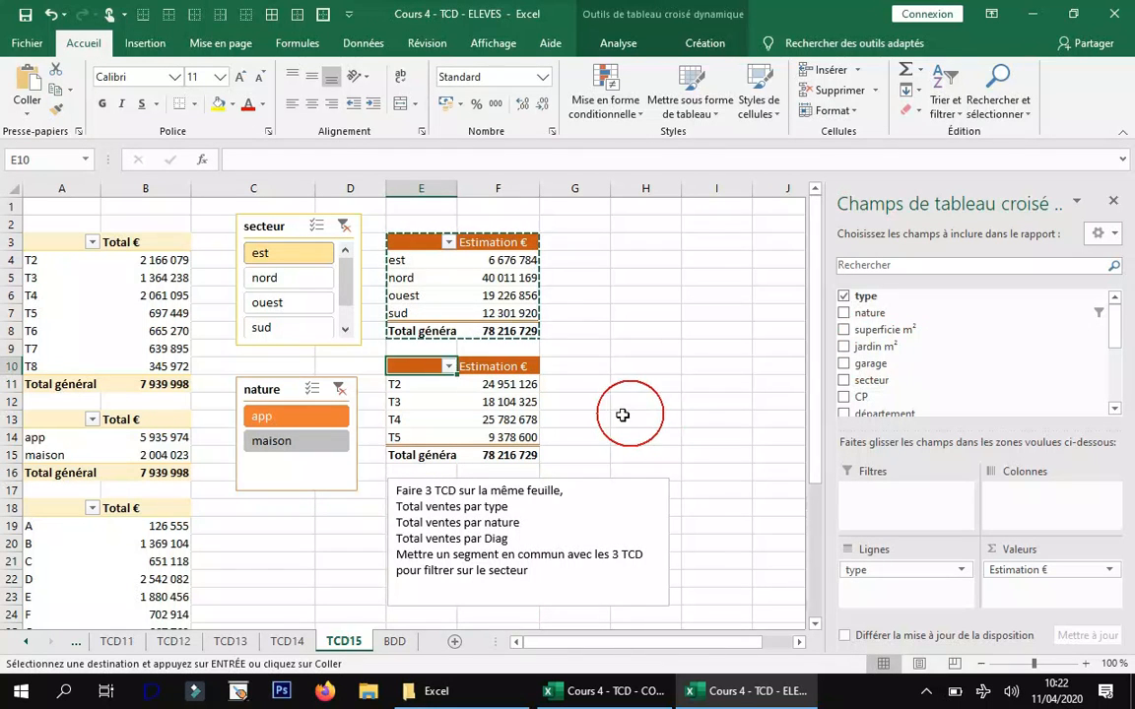
pyautogui.moveTo(582, 482); pyautogui.dragTo(877, 489)
# - Test the nature slicer on the type pivot table with maison and app, leaving maison selected
pyautogui.click(470, 402)
pyautogui.click(293, 438)
pyautogui.click(299, 419)
pyautogui.click(291, 442)
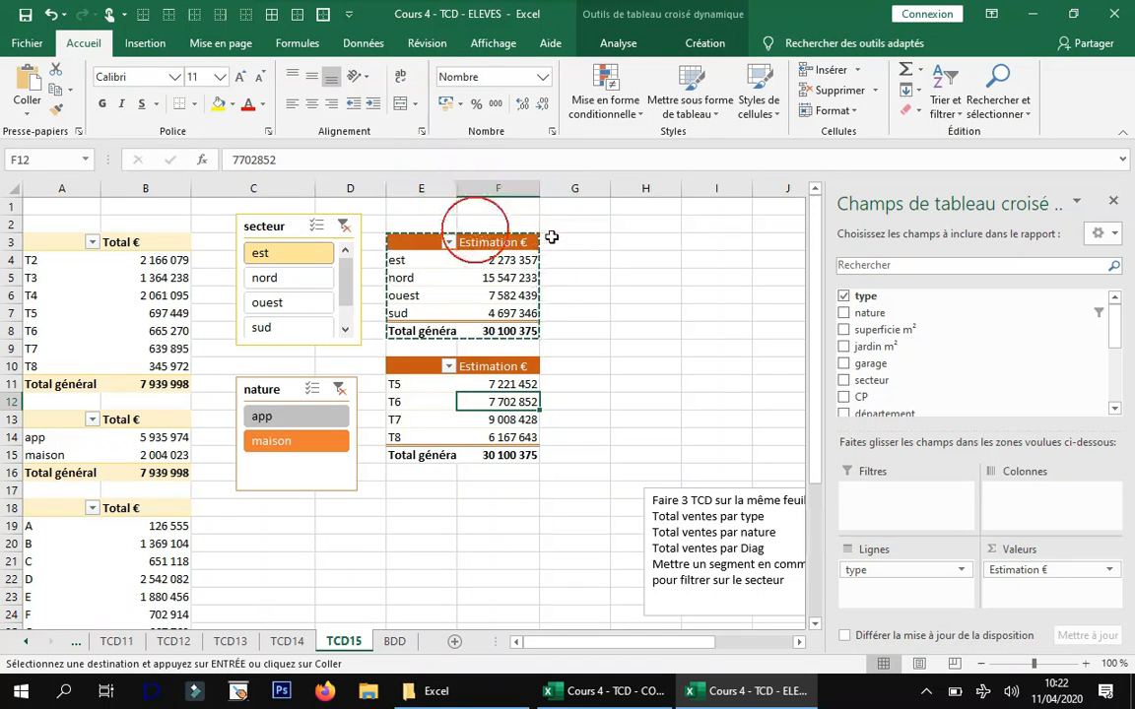
# - Copy the type pivot table in E10:F15 to E17 and replace type with département as the copy's row field
pyautogui.moveTo(399, 372); pyautogui.dragTo(492, 454)
pyautogui.hotkey('ctrl', 'c')
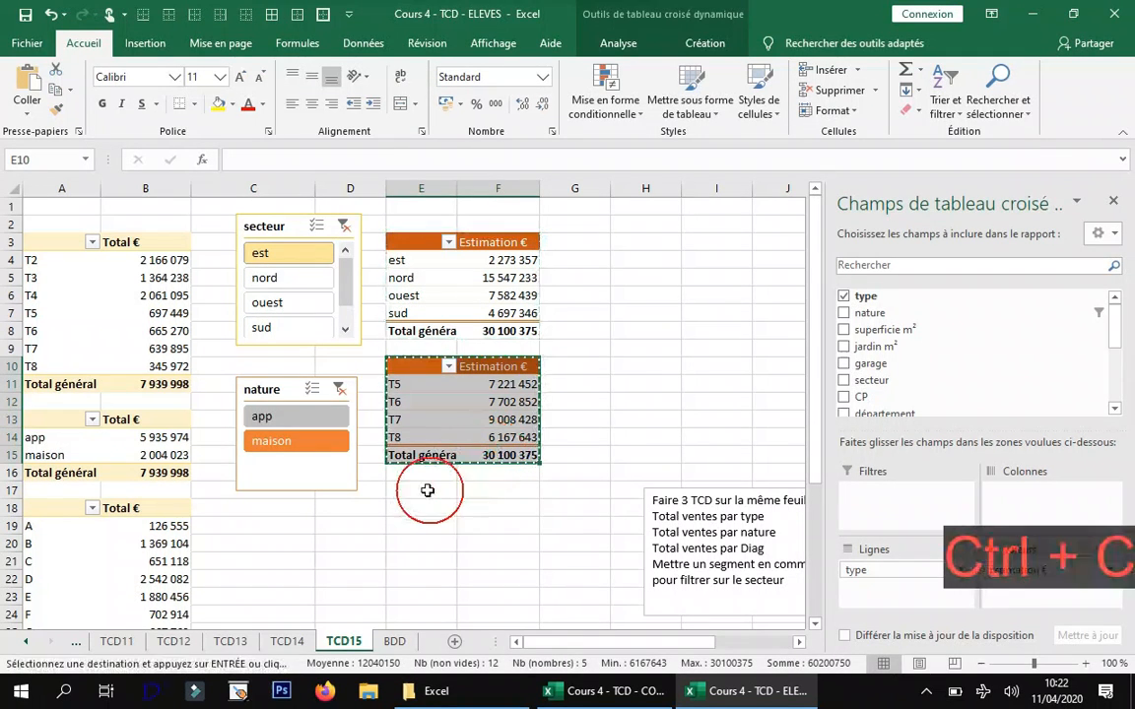
pyautogui.click(423, 491)
pyautogui.hotkey('ctrl', 'v')
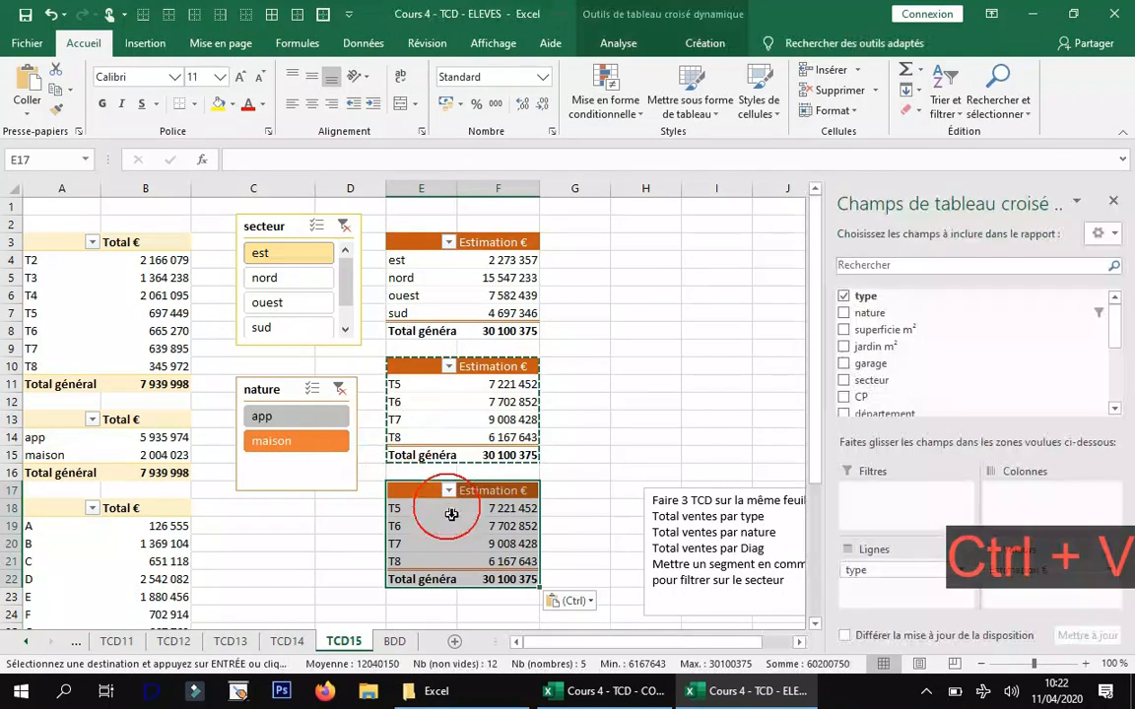
pyautogui.click(450, 519)
pyautogui.moveTo(881, 576); pyautogui.dragTo(958, 363)
pyautogui.moveTo(916, 416); pyautogui.dragTo(914, 603)
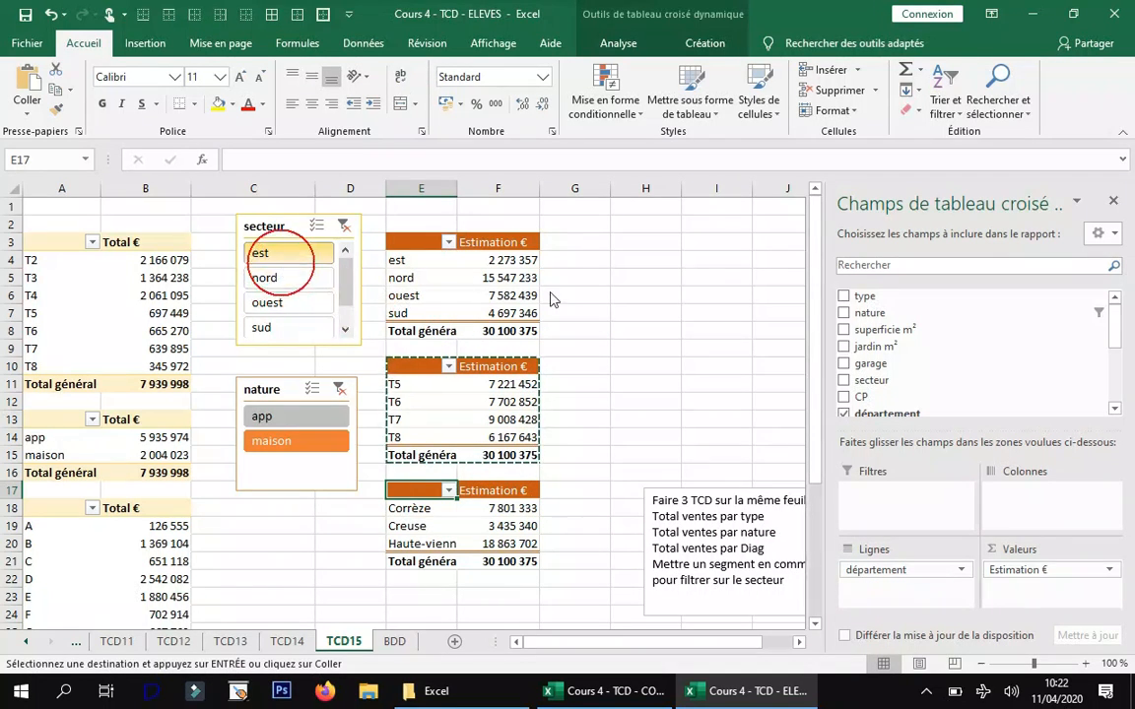
# - Test the secteur slicer with nord and ouest, leaving est selected
pyautogui.click(284, 278)
pyautogui.click(284, 303)
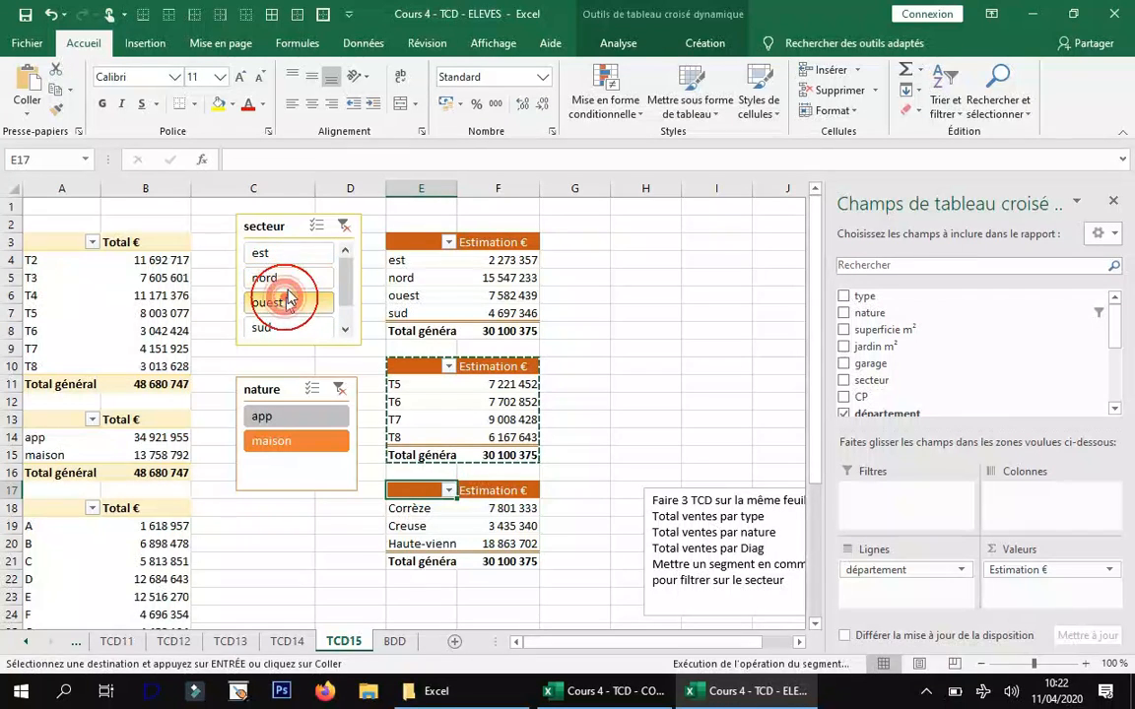
pyautogui.click(283, 253)
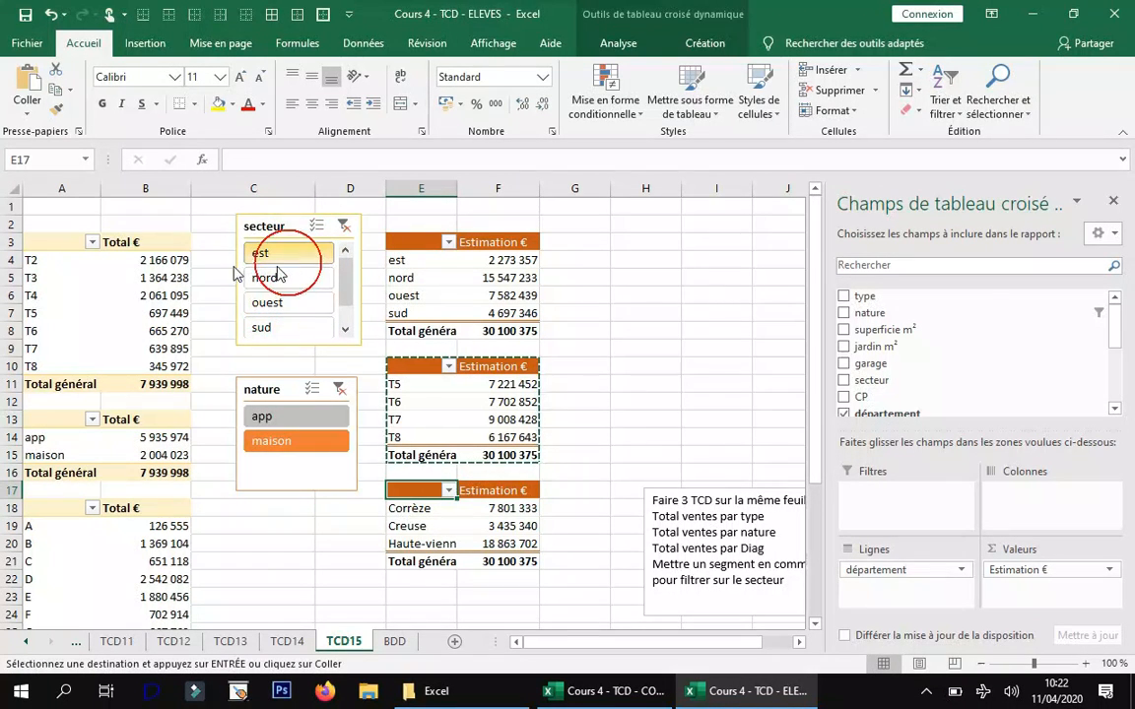
# - Try to clear the nature slicer's filter
pyautogui.click(312, 390)
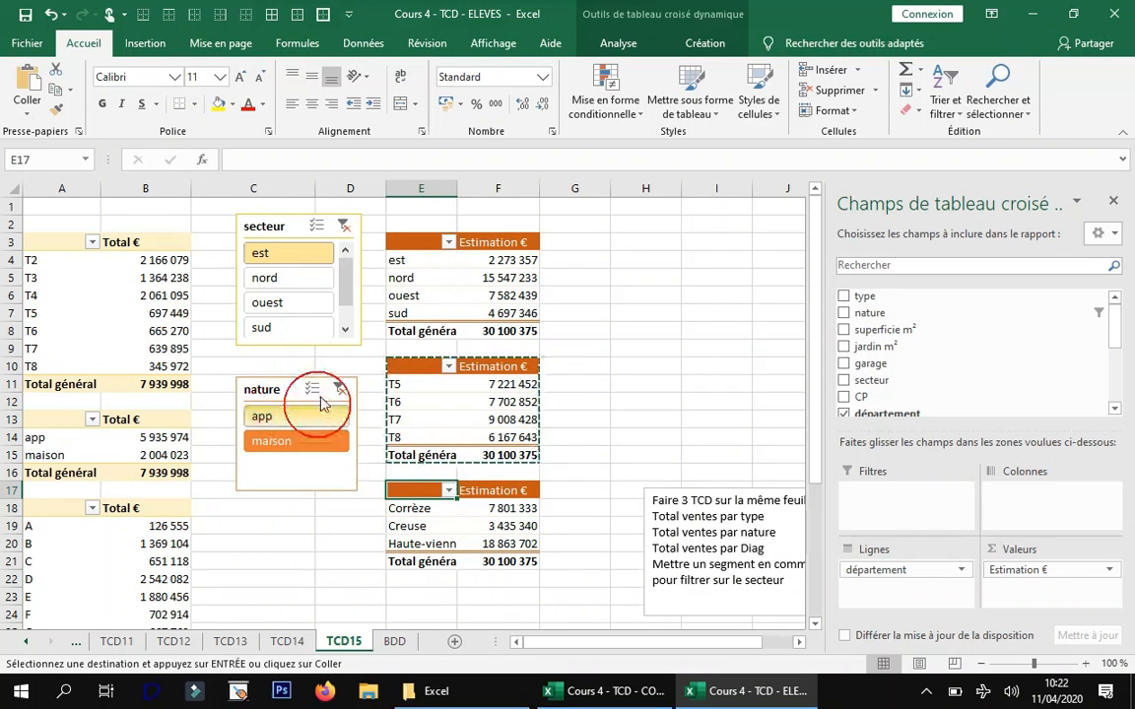
pyautogui.click(338, 389)
pyautogui.click(345, 226)
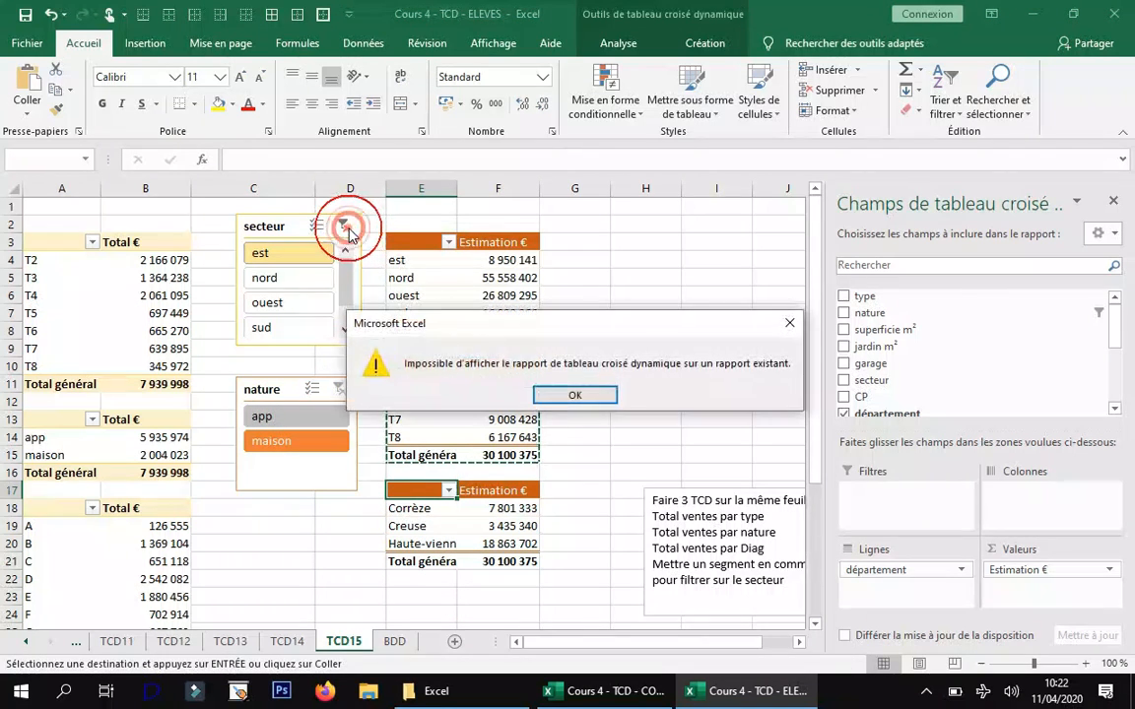
pyautogui.click(578, 393)
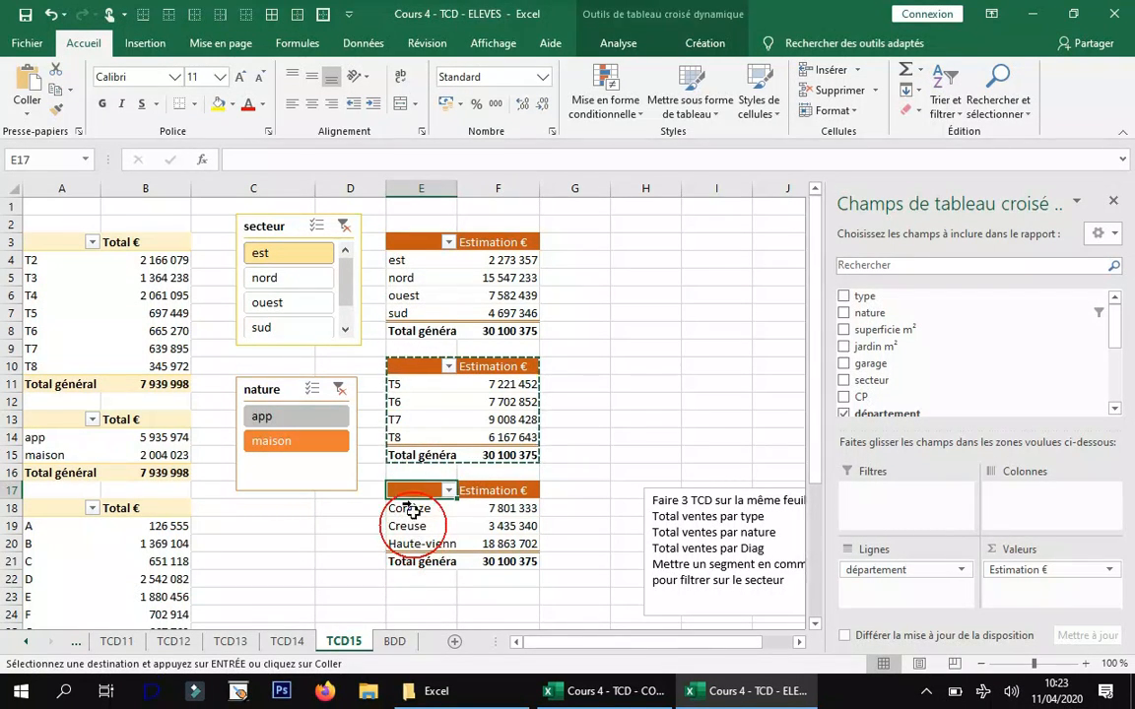
# - Move the département pivot table from E17 to H10 and the type pivot table from E10 to E17
pyautogui.moveTo(408, 491); pyautogui.dragTo(509, 560)
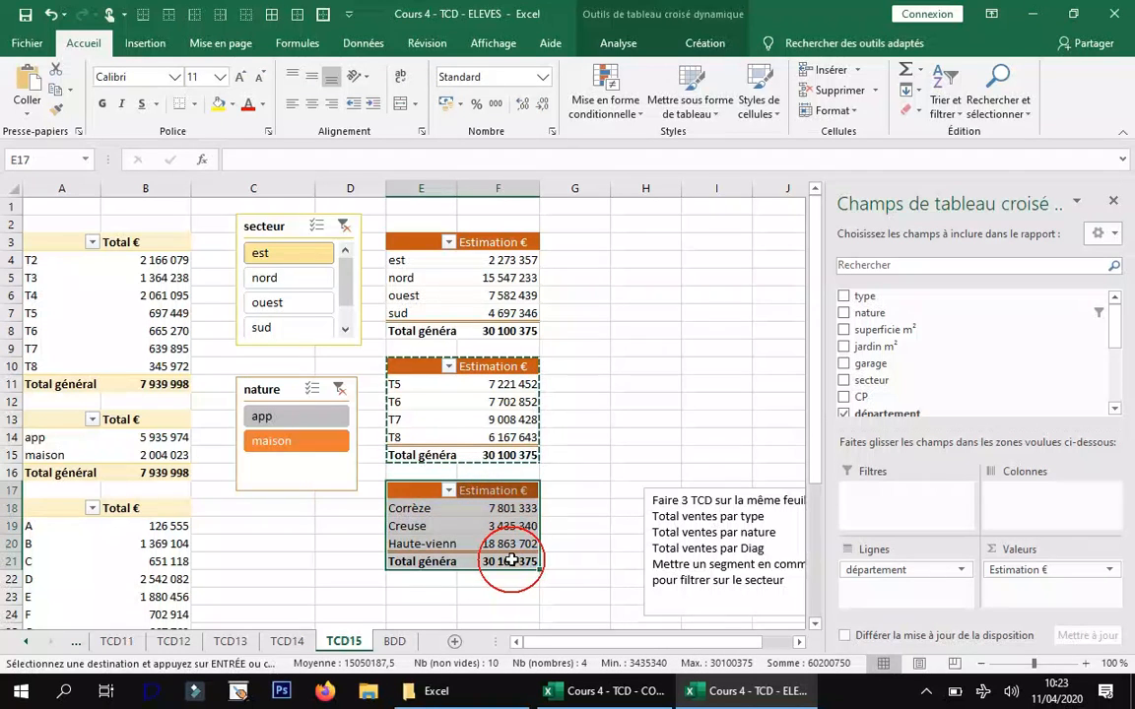
pyautogui.hotkey('ctrl', 'x')
pyautogui.click(645, 365)
pyautogui.hotkey('ctrl', 'v')
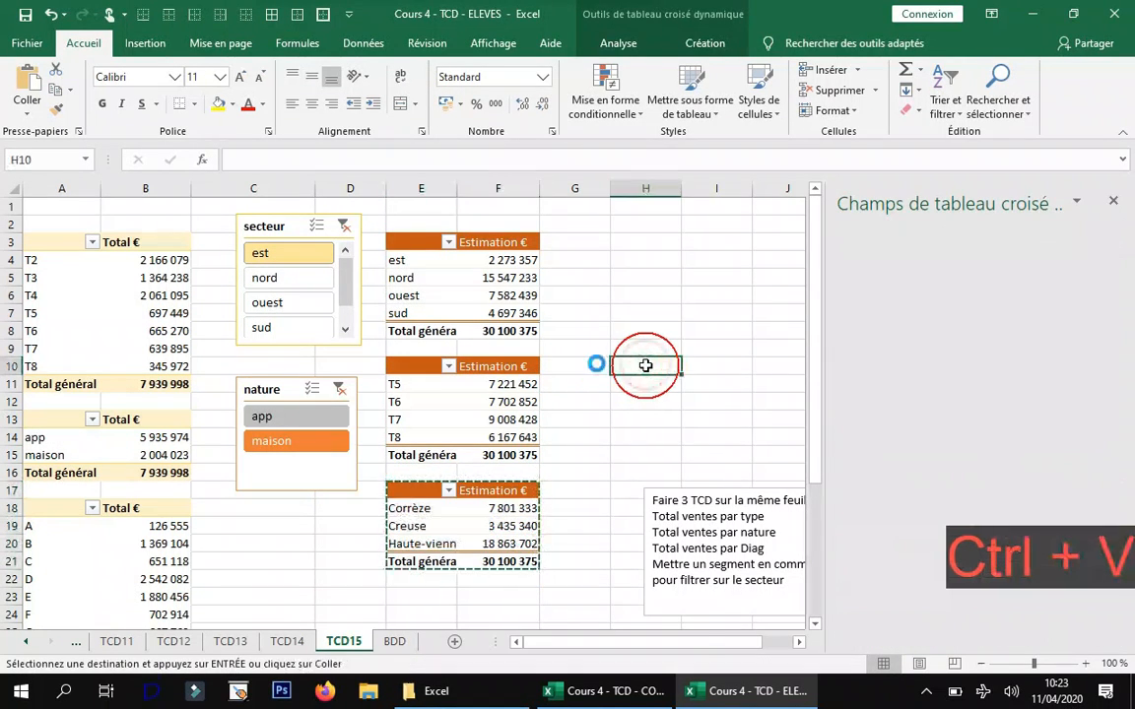
pyautogui.moveTo(404, 362); pyautogui.dragTo(482, 451)
pyautogui.hotkey('ctrl', 'x')
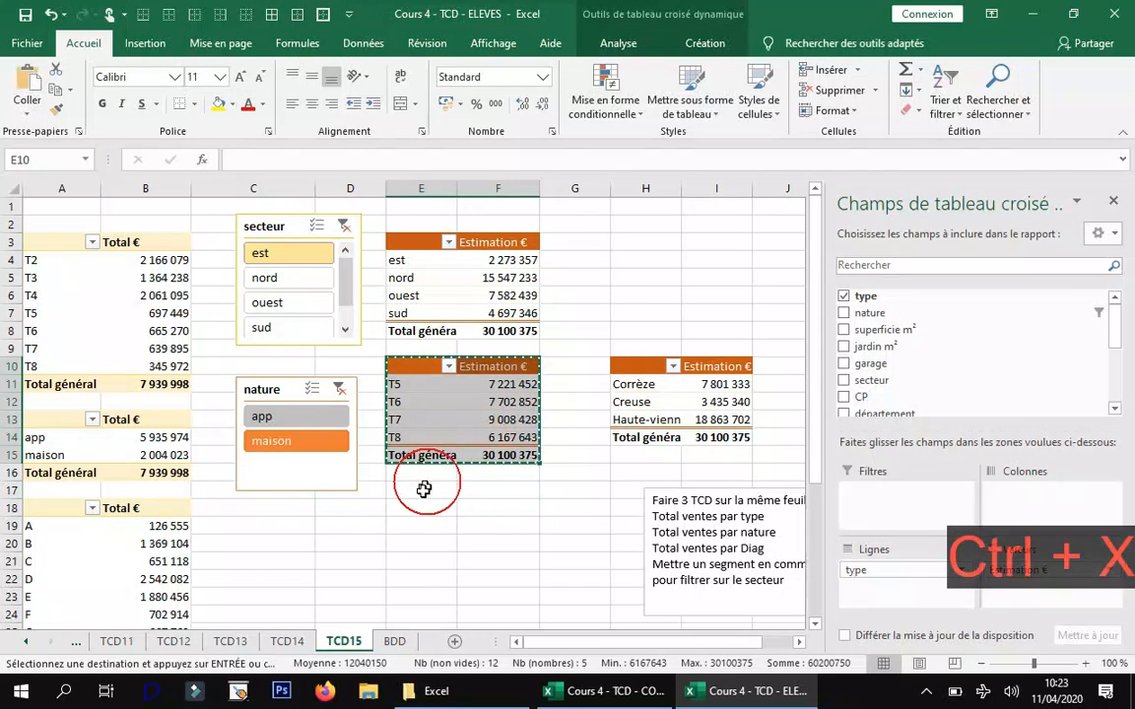
pyautogui.click(423, 490)
pyautogui.hotkey('ctrl', 'v')
# - Move the département pivot table from H10 to E10 and the type pivot table from E17 up to E16
pyautogui.moveTo(640, 366); pyautogui.dragTo(695, 437)
pyautogui.hotkey('ctrl', 'x')
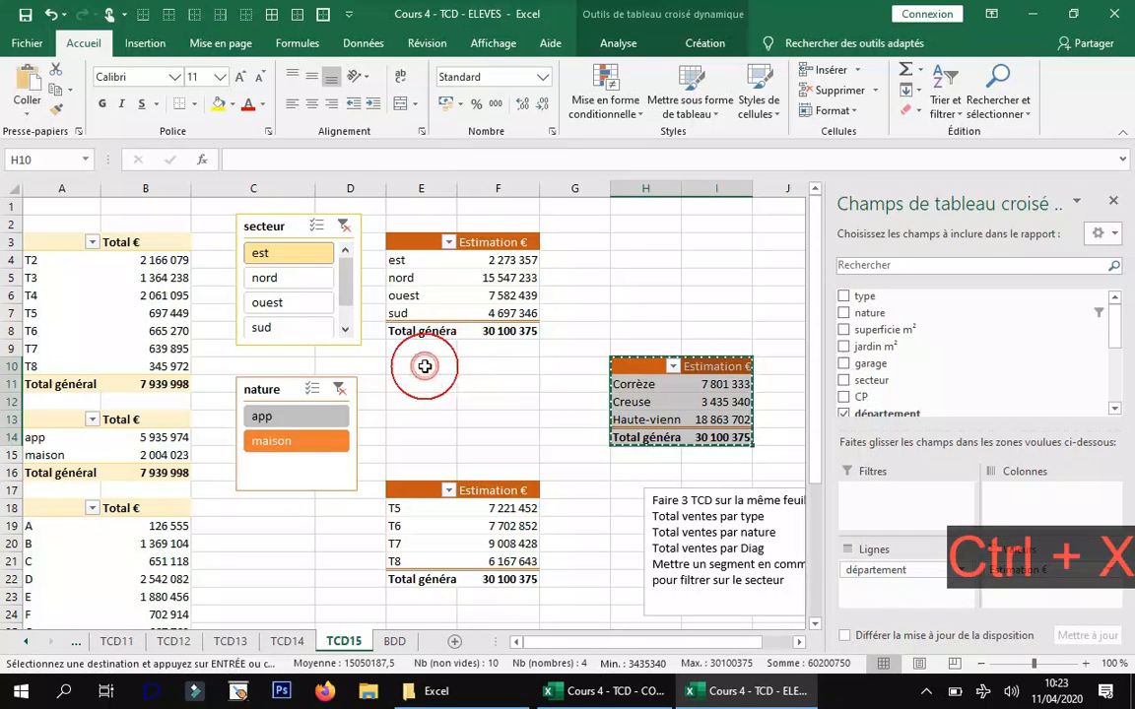
pyautogui.click(424, 367)
pyautogui.hotkey('ctrl', 'v')
pyautogui.moveTo(405, 490); pyautogui.dragTo(502, 582)
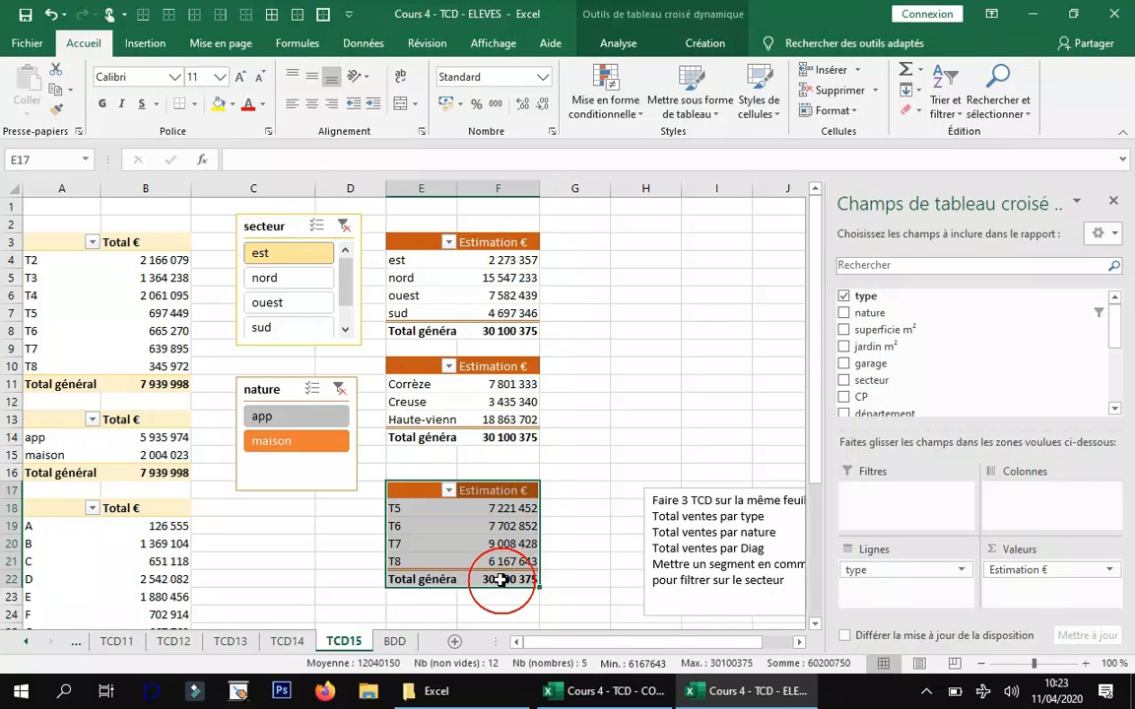
pyautogui.hotkey('ctrl', 'x')
pyautogui.click(421, 471)
pyautogui.hotkey('ctrl', 'v')
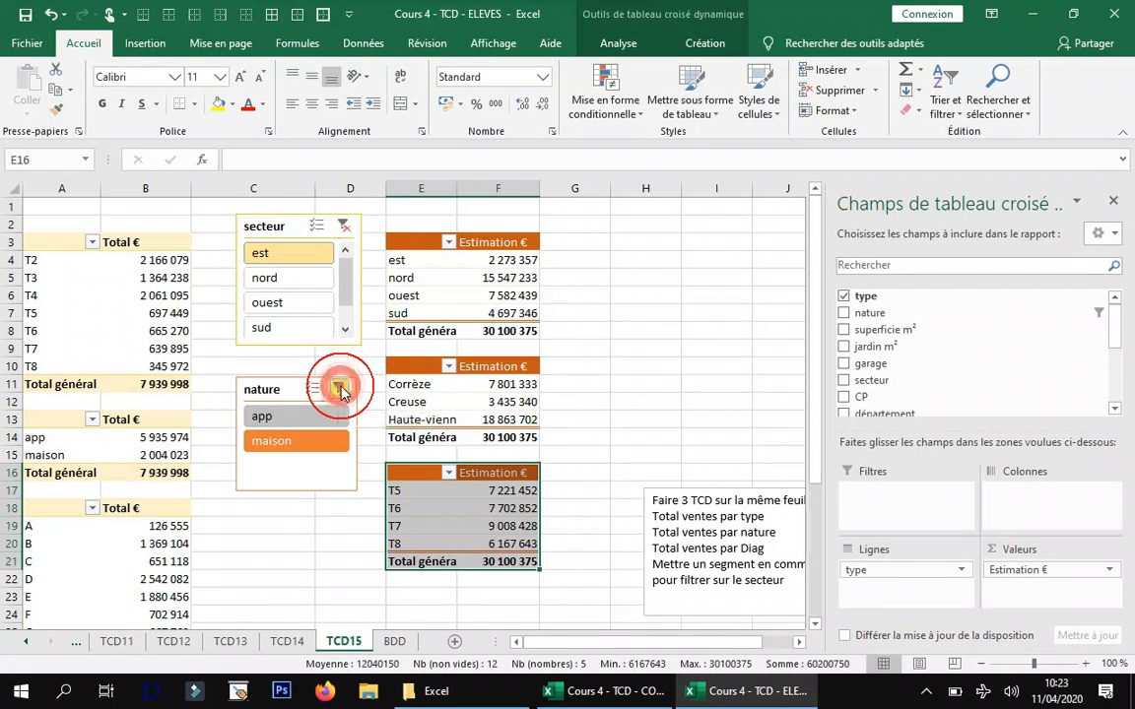
# - Clear the filters of both the nature and the secteur slicers
pyautogui.click(340, 389)
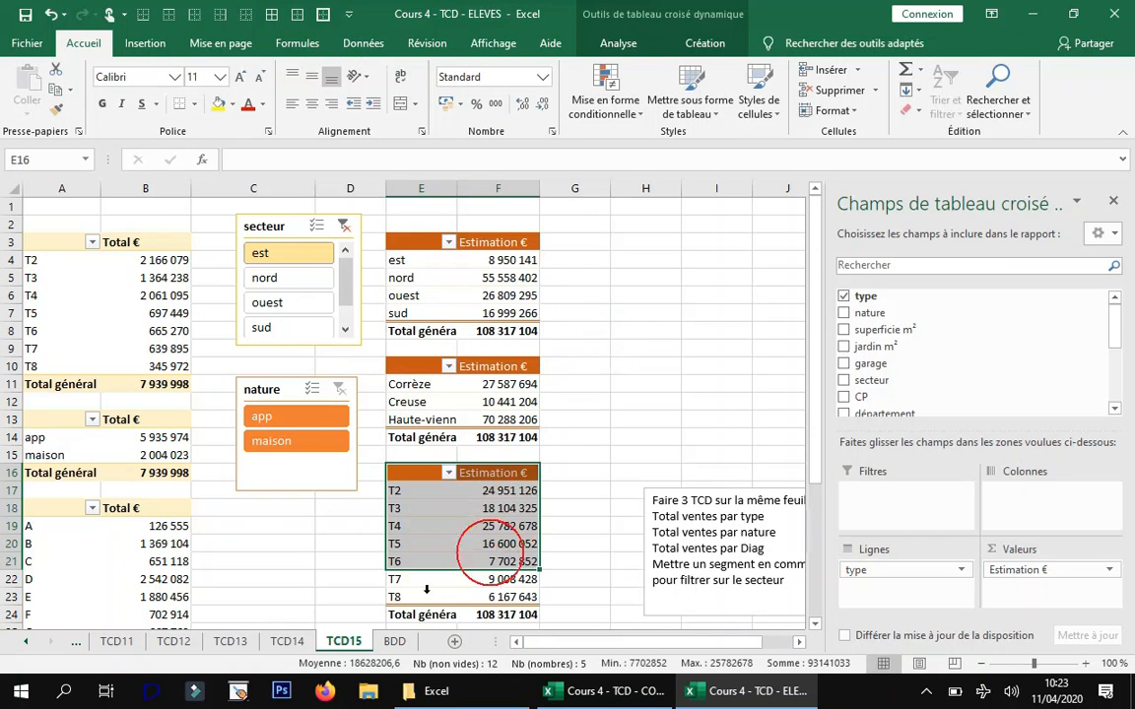
pyautogui.click(581, 453)
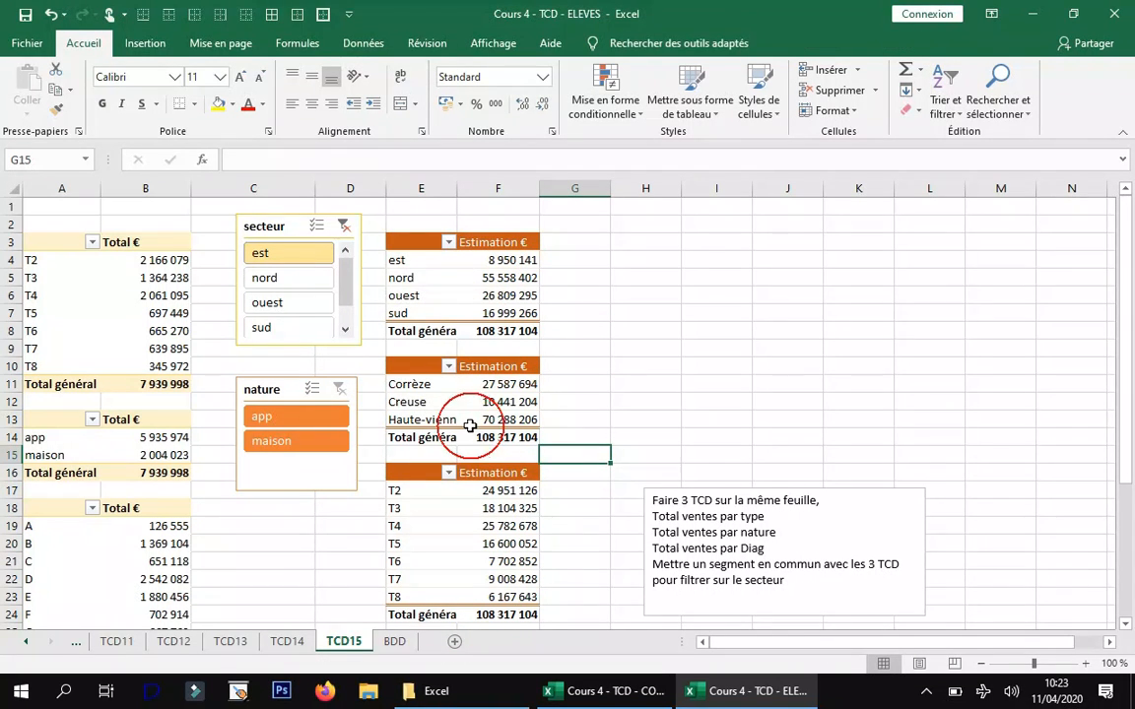
pyautogui.click(355, 227)
pyautogui.click(345, 227)
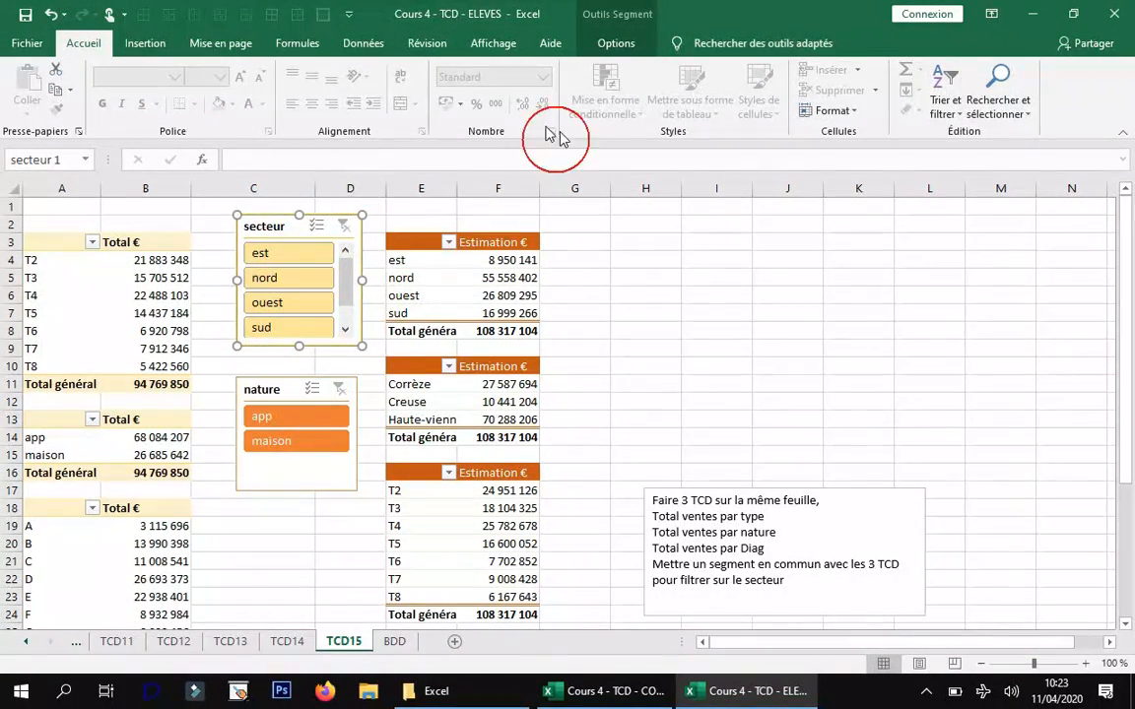
# - Lay out the secteur slicer's buttons in 2 columns, reduce its height, and reposition both slicers between the two groups of pivot tables
pyautogui.click(613, 43)
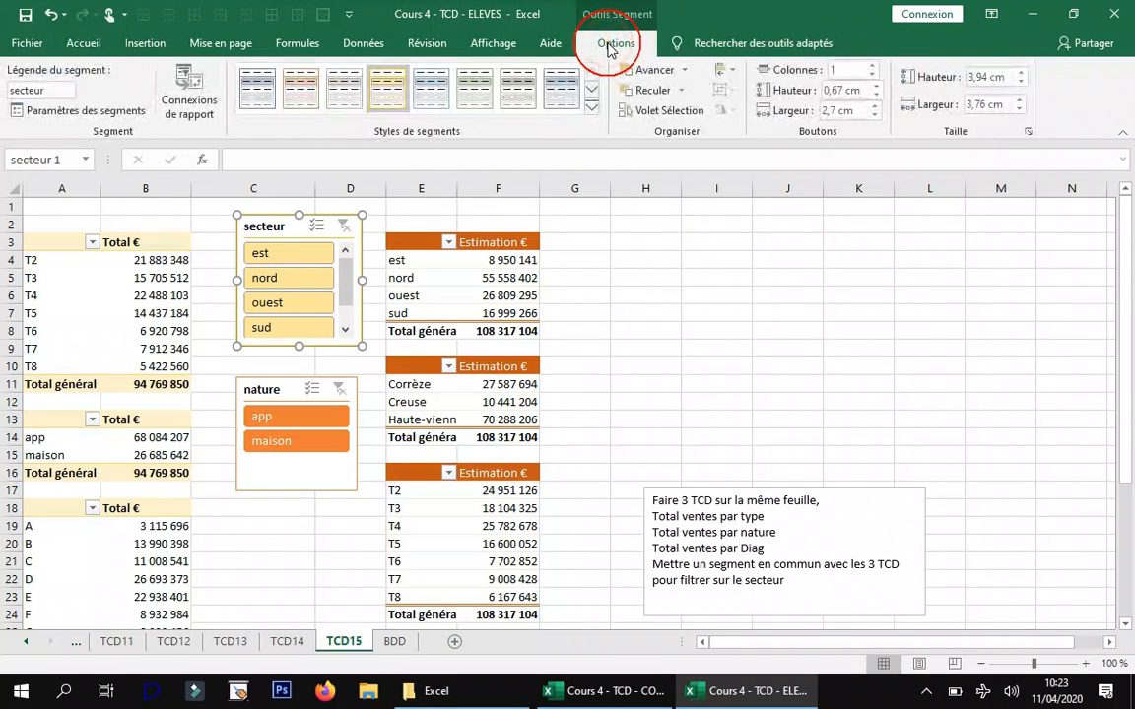
pyautogui.click(871, 67)
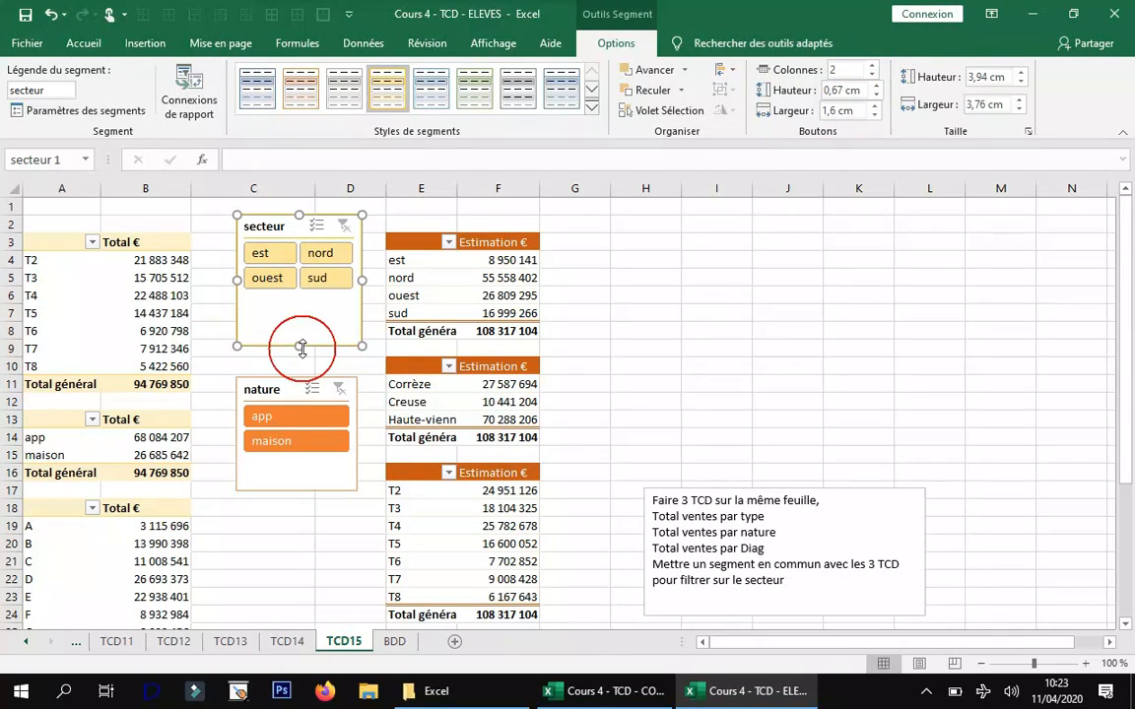
pyautogui.moveTo(300, 347); pyautogui.dragTo(309, 301)
pyautogui.moveTo(266, 234); pyautogui.dragTo(257, 256)
pyautogui.moveTo(278, 390); pyautogui.dragTo(262, 374)
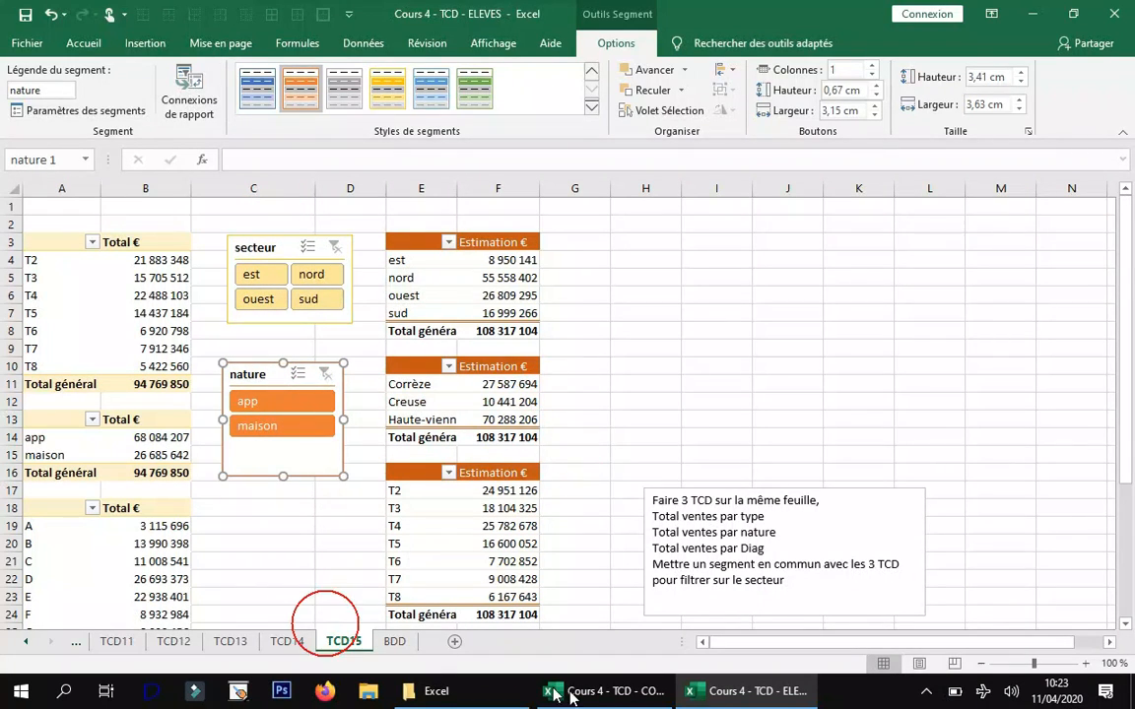
pyautogui.click(640, 690)
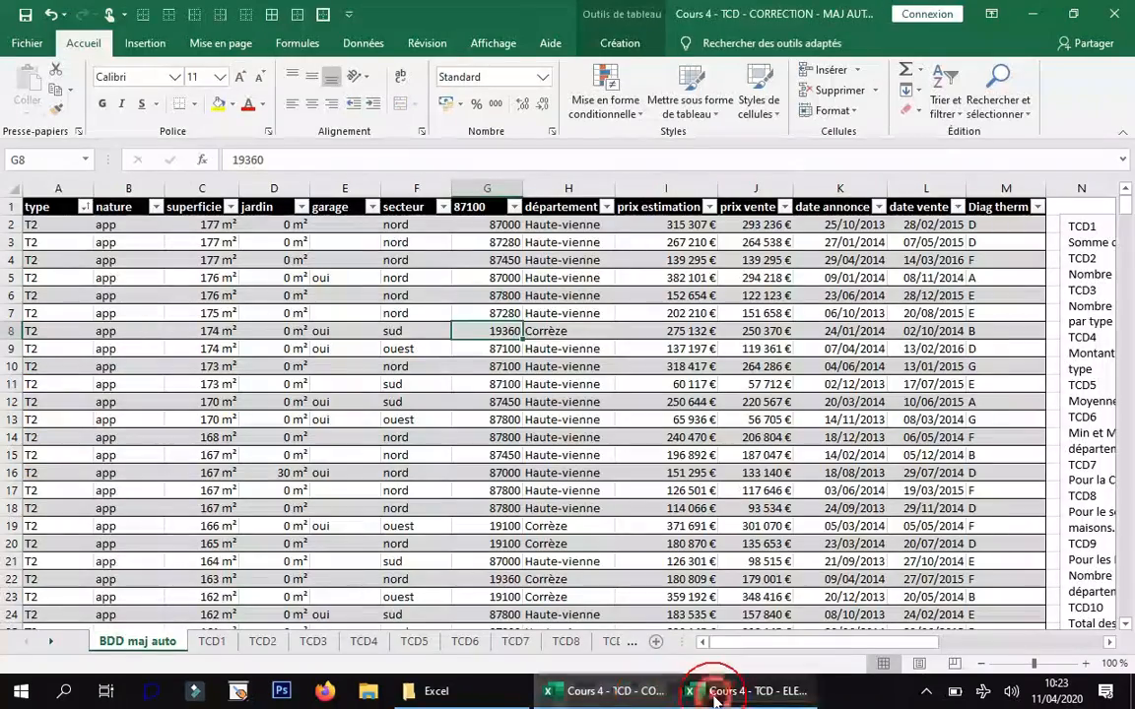
pyautogui.click(716, 694)
pyautogui.click(647, 693)
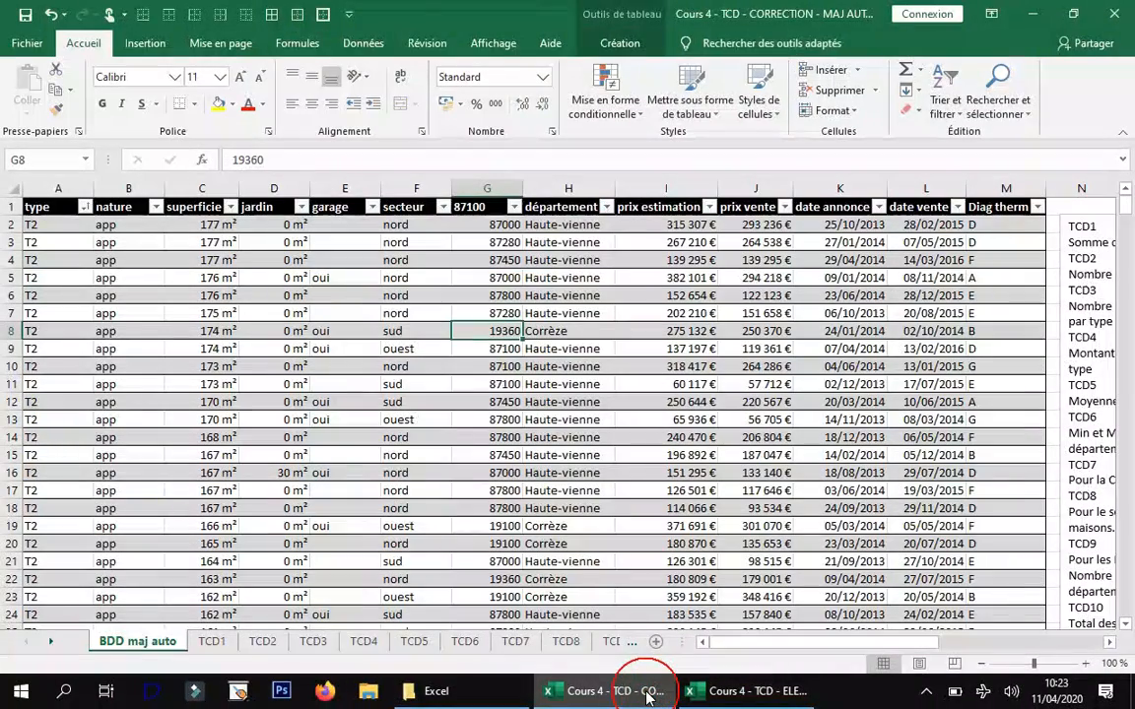
pyautogui.click(723, 693)
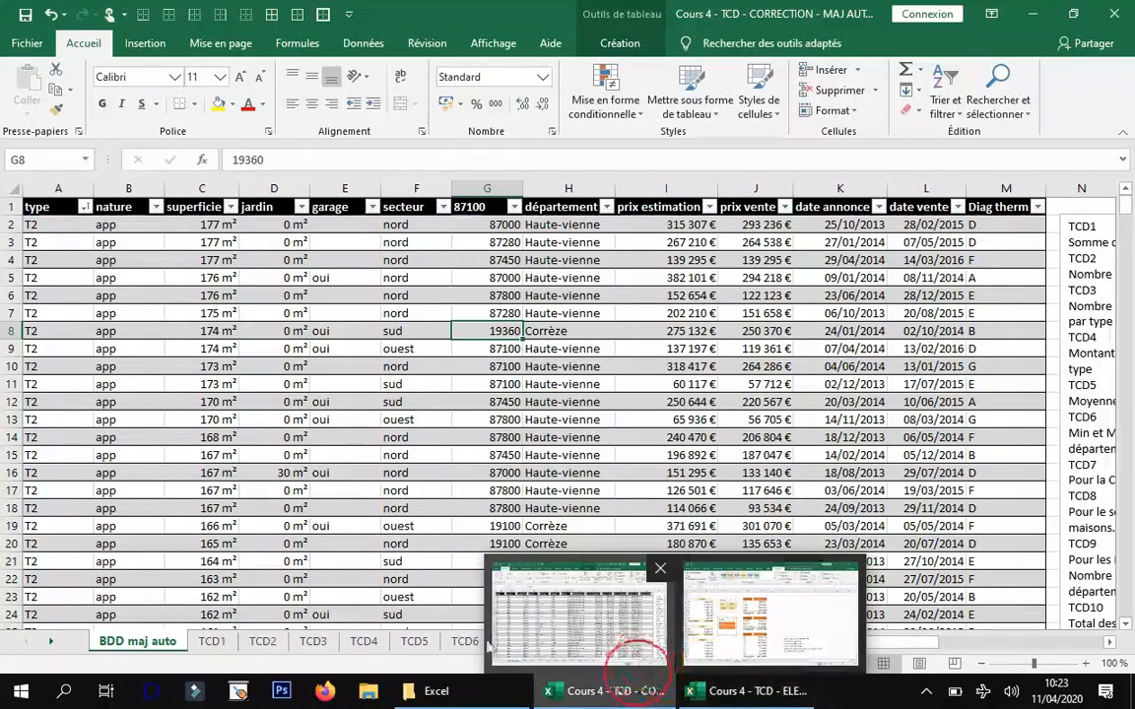
pyautogui.click(701, 691)
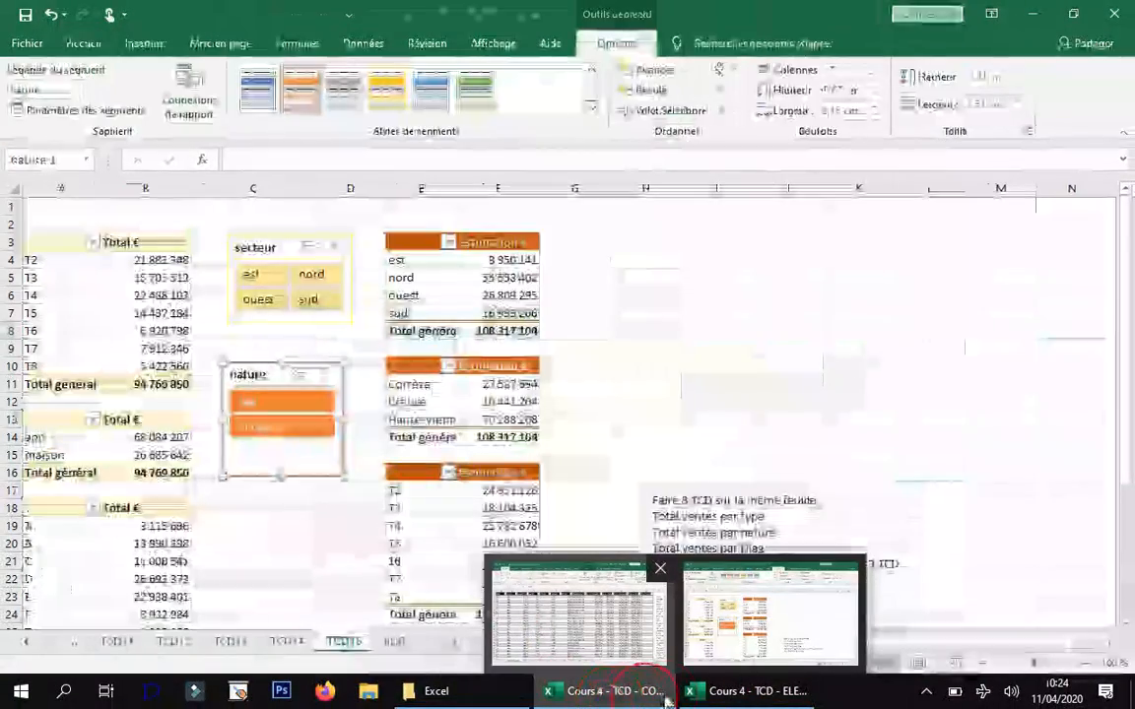
# - Rename the TCD15 sheet as TCD15-16
pyautogui.rightClick(360, 644)
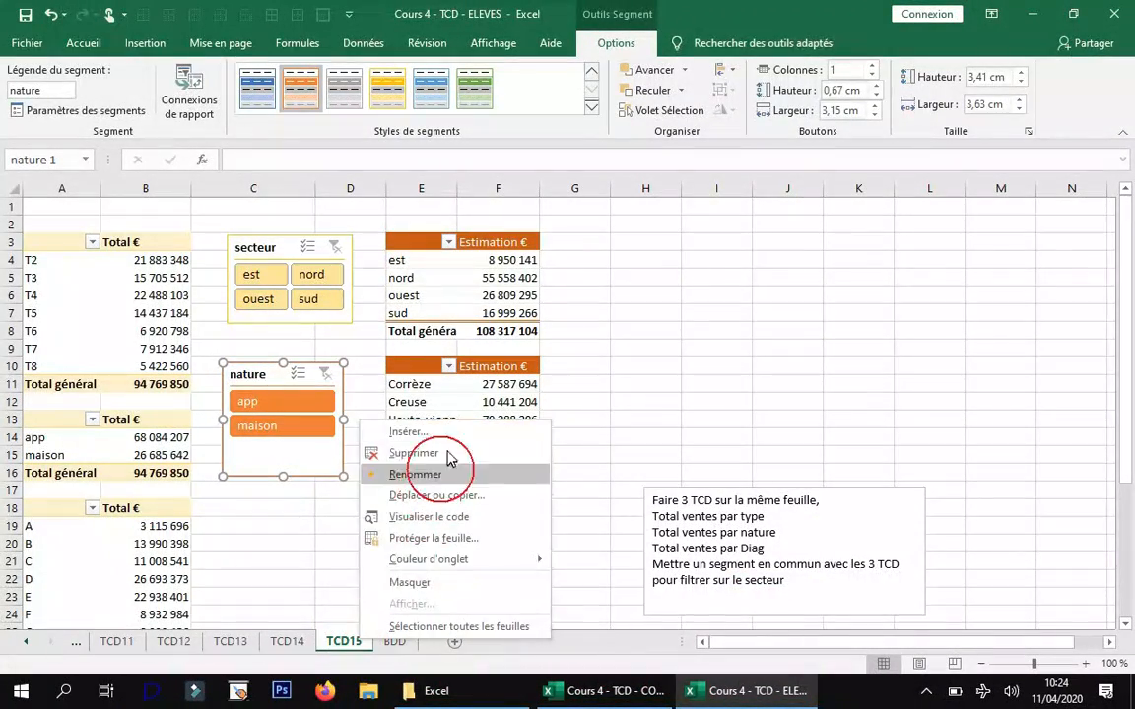
pyautogui.click(443, 476)
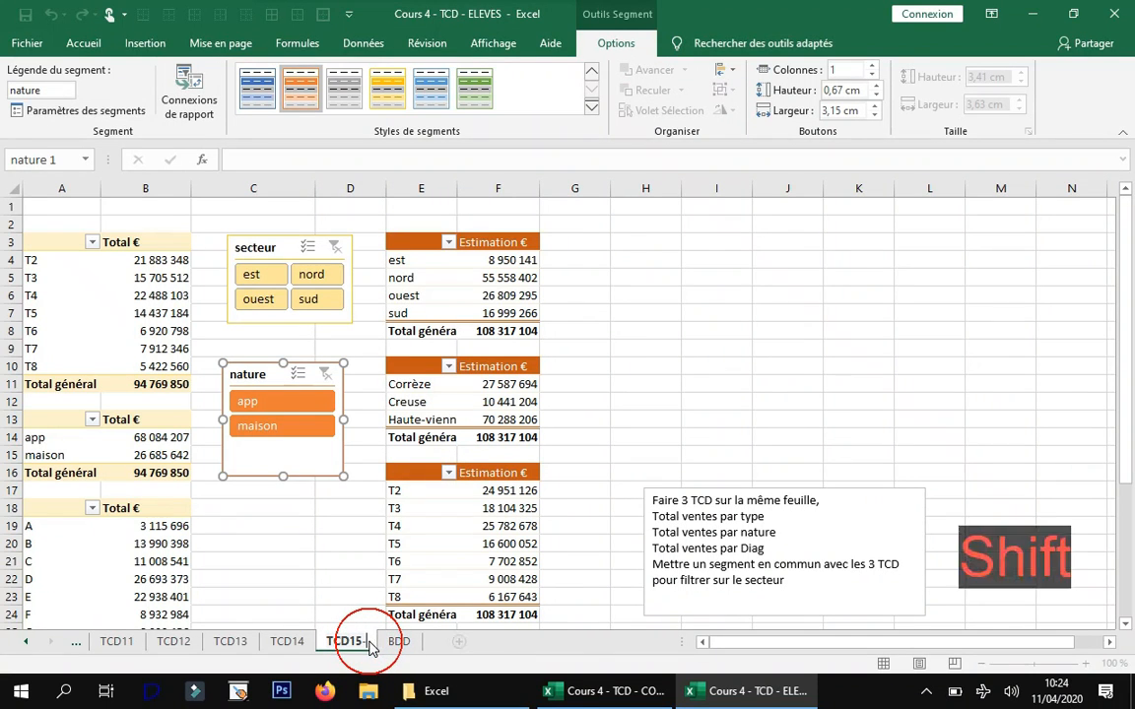
pyautogui.write('-16')
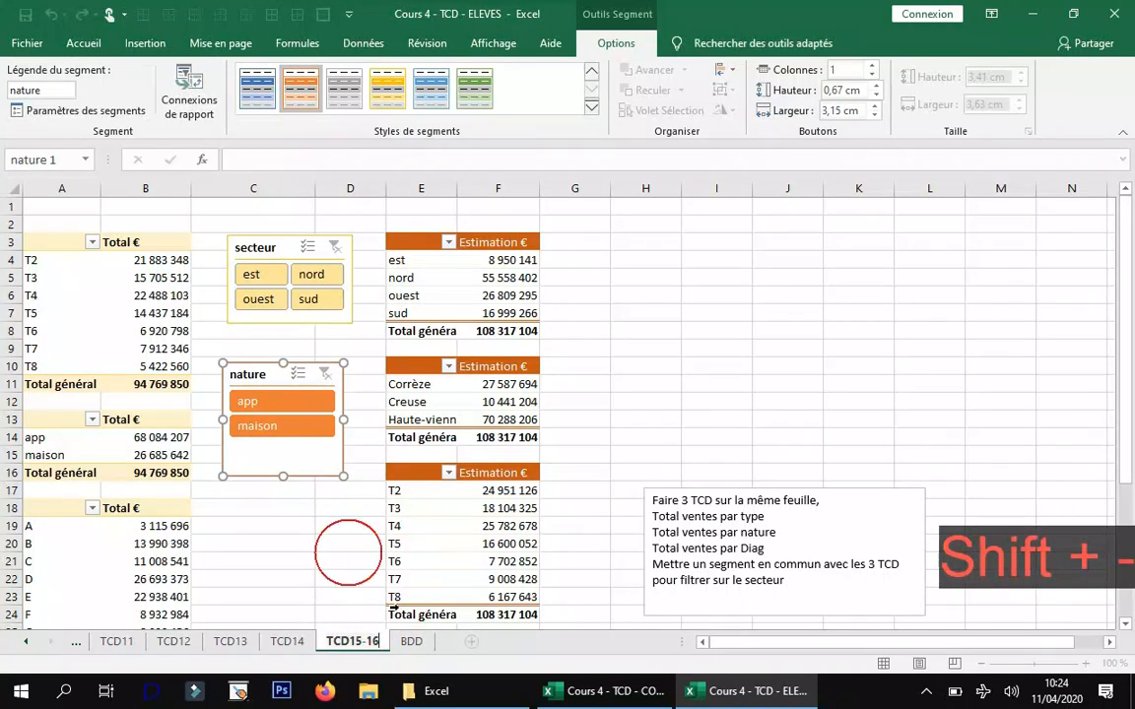
# - Create an empty pivot table on a new sheet from the data table in the BDD sheet
pyautogui.click(412, 643)
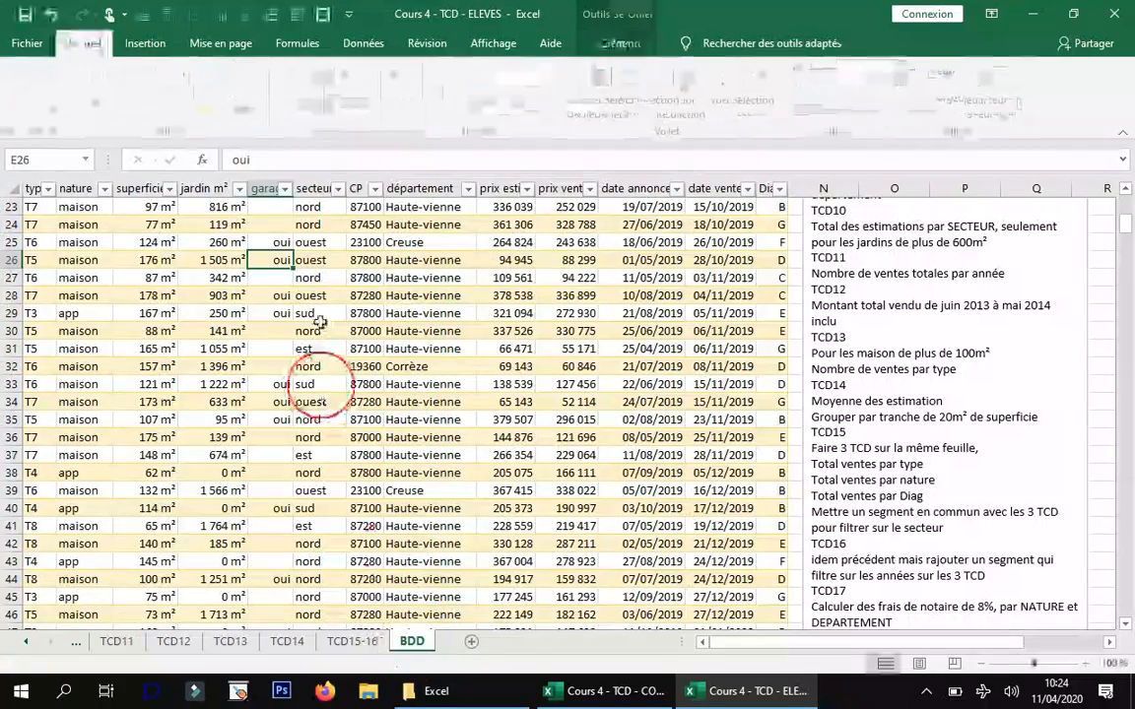
pyautogui.click(148, 44)
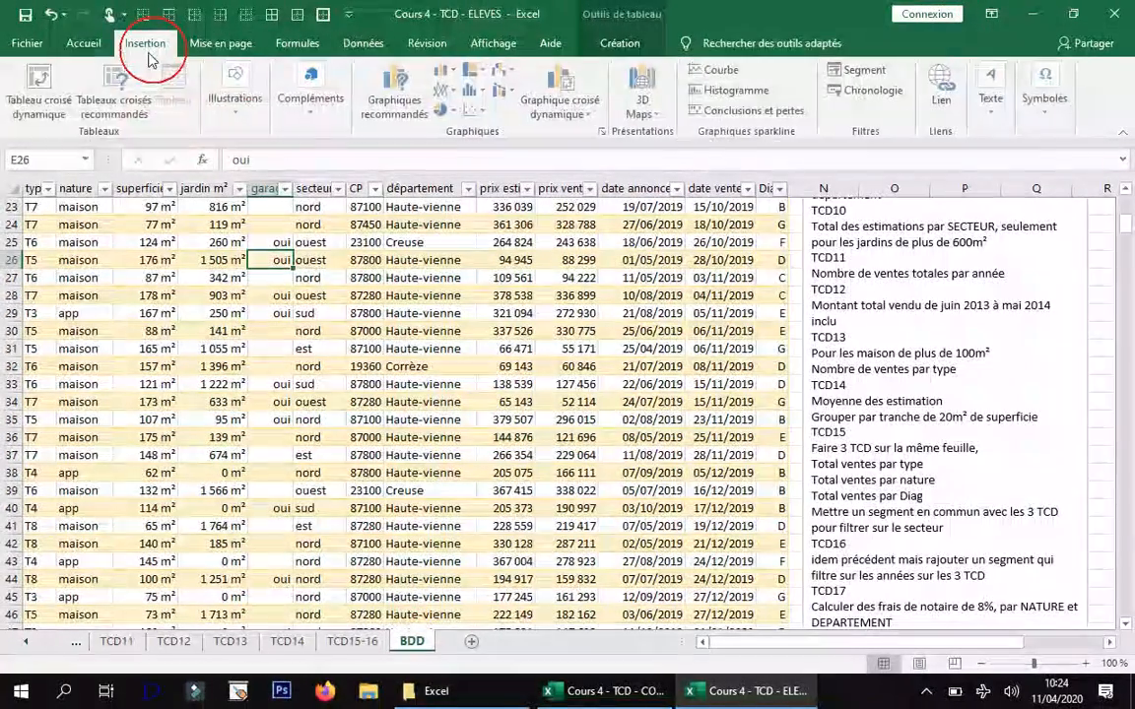
pyautogui.click(46, 113)
pyautogui.click(874, 467)
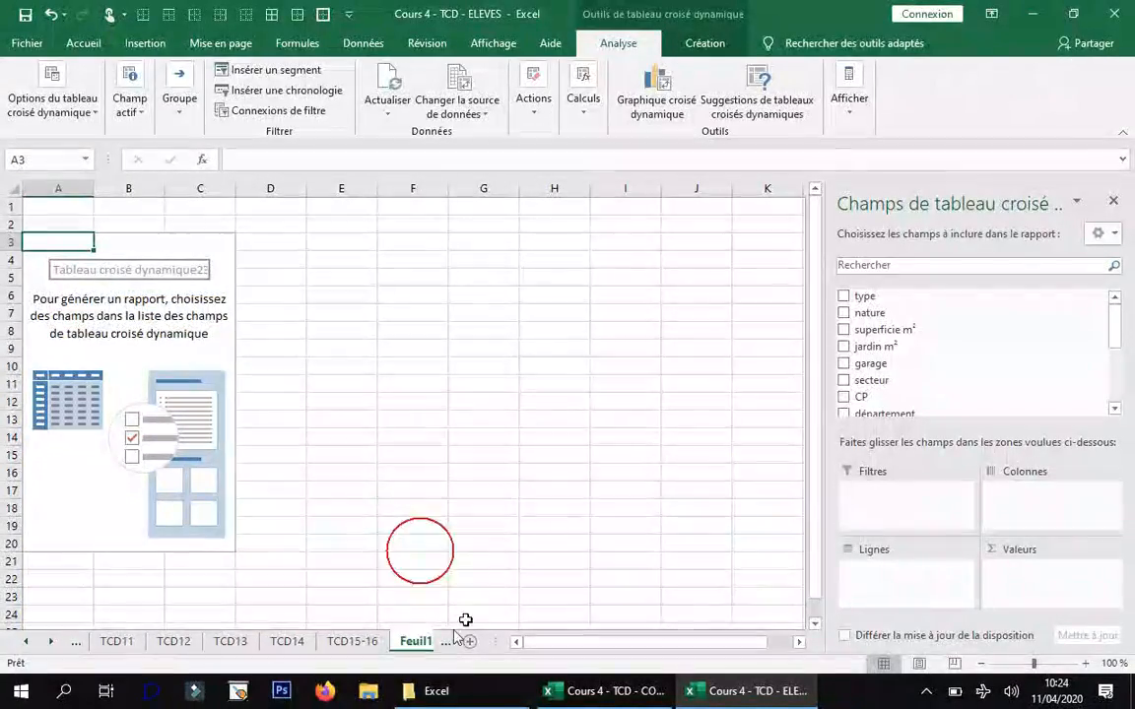
# - Rename the new pivot table sheet as TCD17
pyautogui.rightClick(413, 641)
pyautogui.click(452, 471)
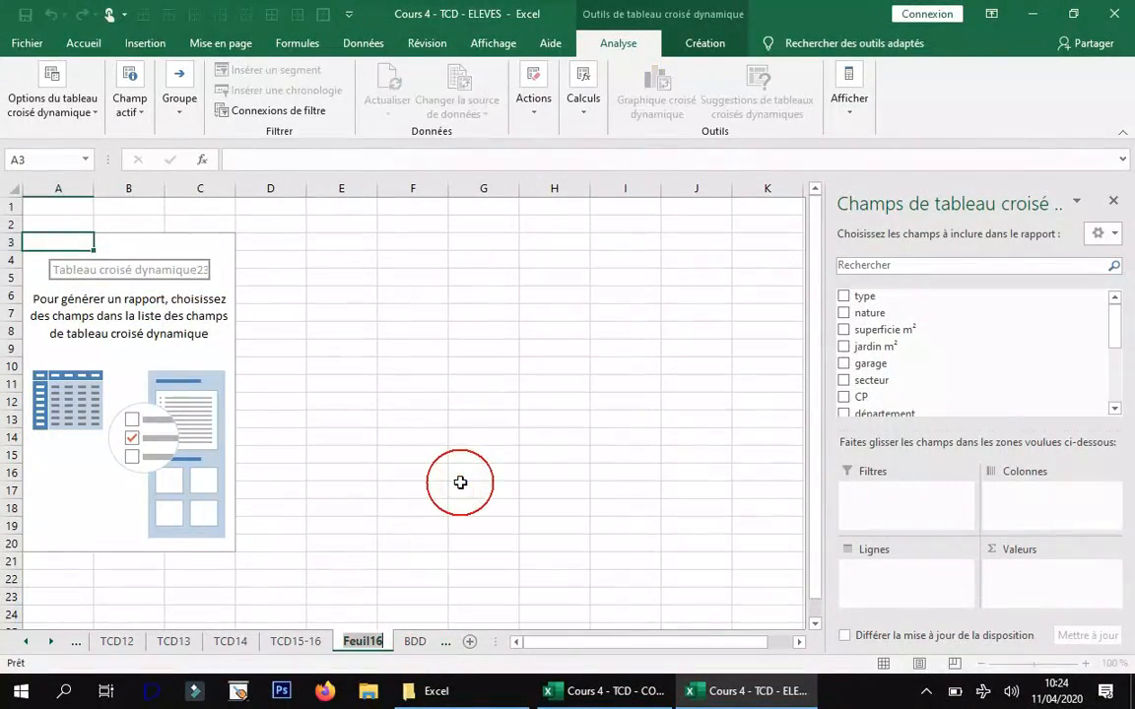
pyautogui.write('TCD17')
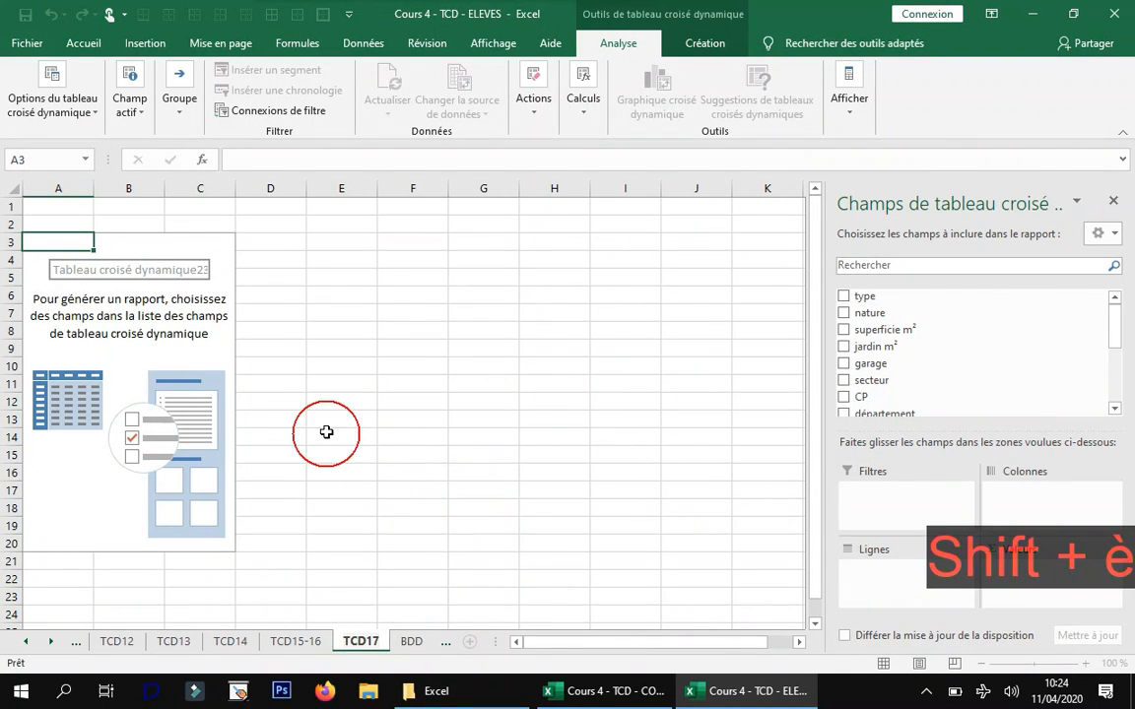
pyautogui.click(170, 349)
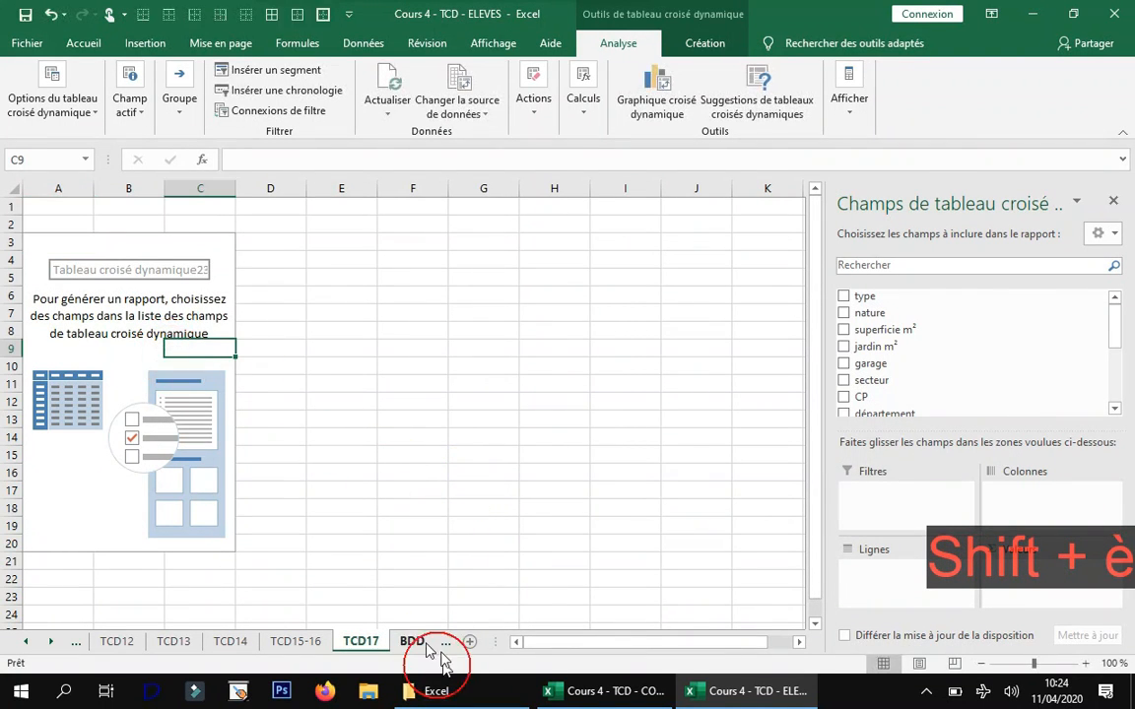
# - Check the TCD17 instructions in the BDD sheet and build the pivot table with nature and département as rows and summed prix vente as values
pyautogui.click(411, 640)
pyautogui.scroll(-8, 735, 469)
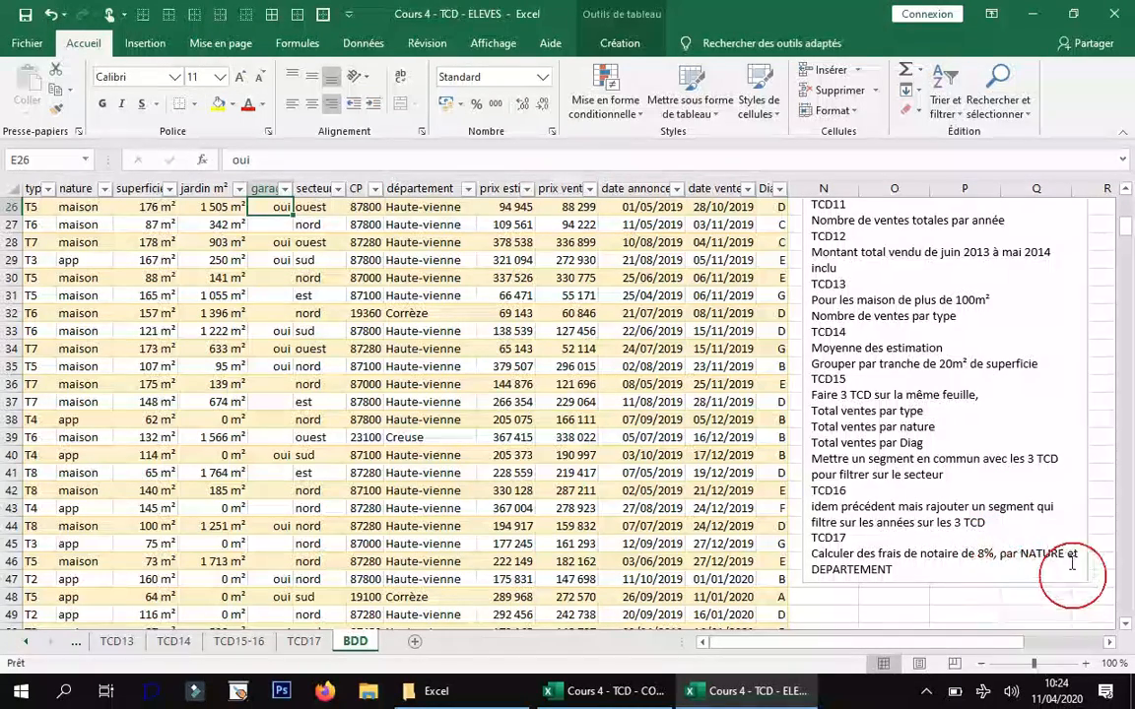
pyautogui.click(316, 651)
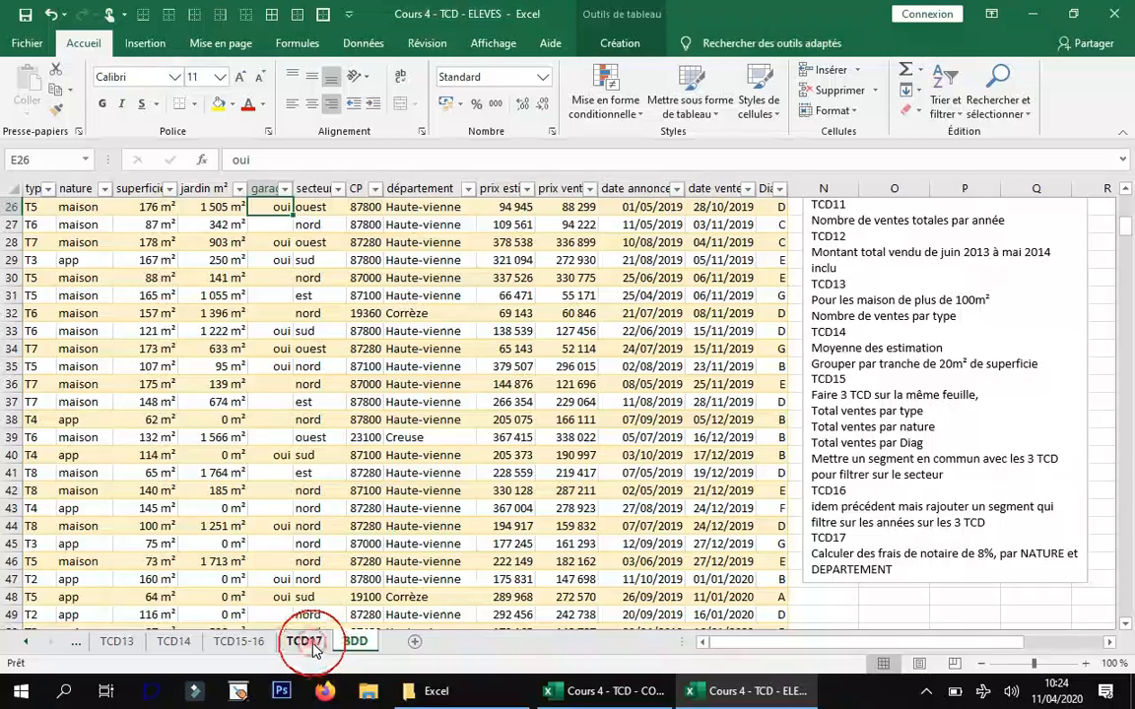
pyautogui.click(128, 401)
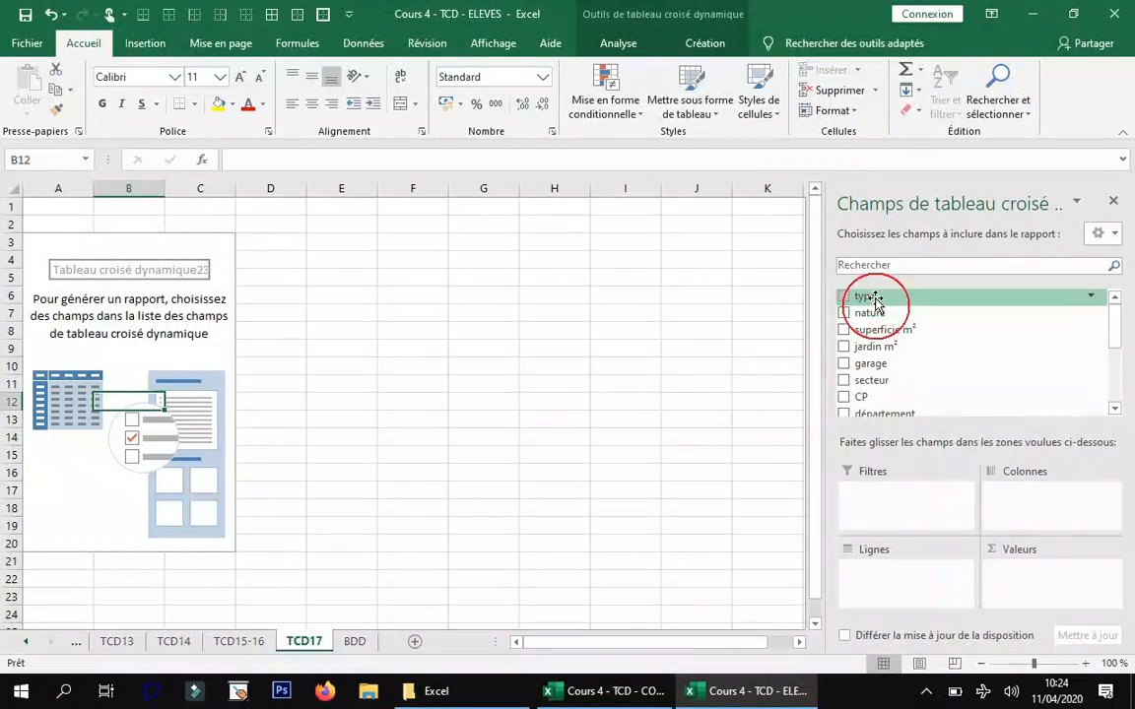
pyautogui.moveTo(886, 312); pyautogui.dragTo(901, 569)
pyautogui.moveTo(907, 413); pyautogui.dragTo(1022, 498)
pyautogui.scroll(-1, 937, 345)
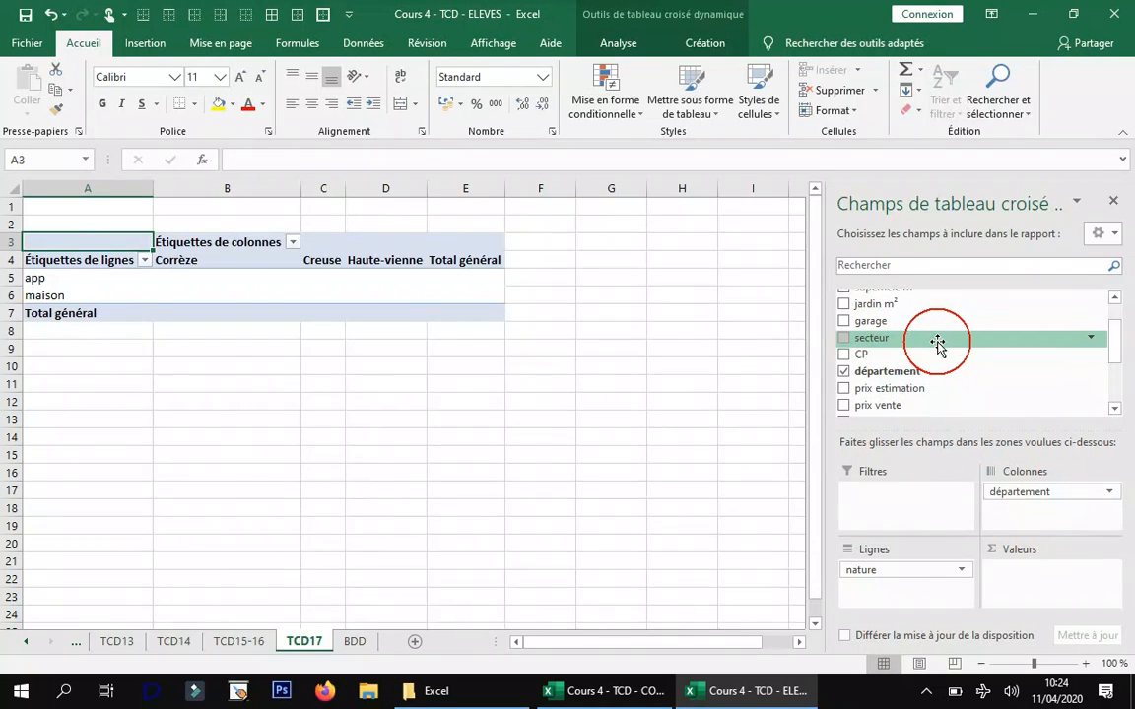
pyautogui.moveTo(1044, 491); pyautogui.dragTo(926, 589)
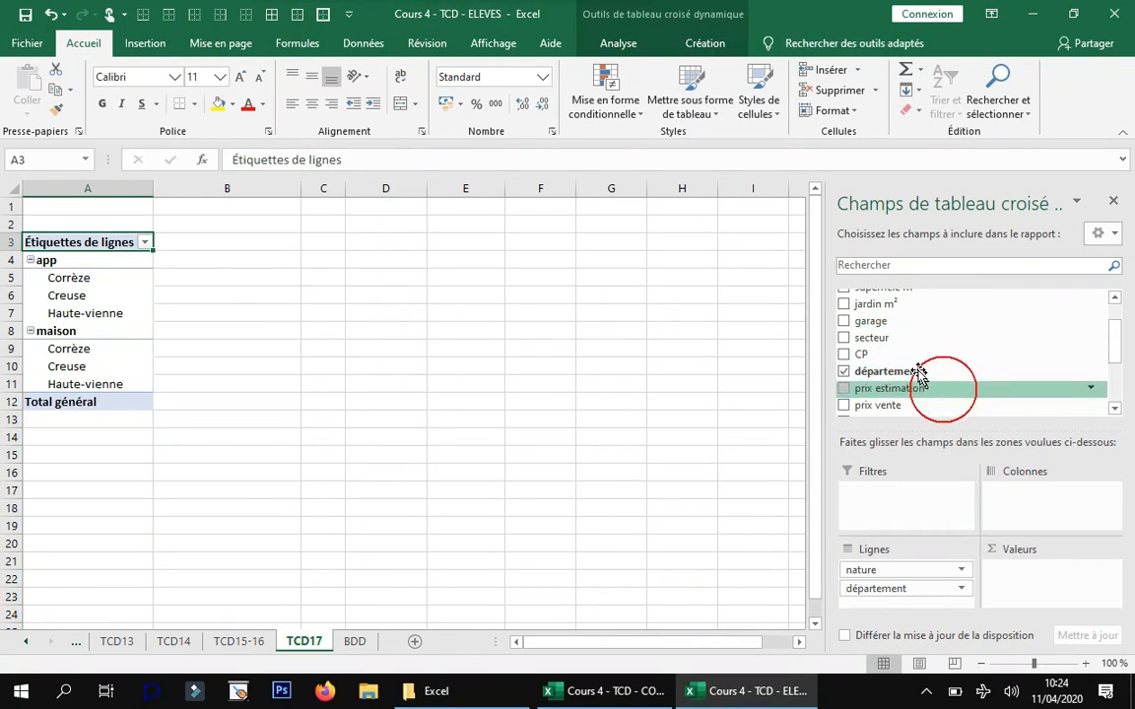
pyautogui.moveTo(892, 405); pyautogui.dragTo(1047, 547)
pyautogui.moveTo(1050, 563); pyautogui.dragTo(1050, 564)
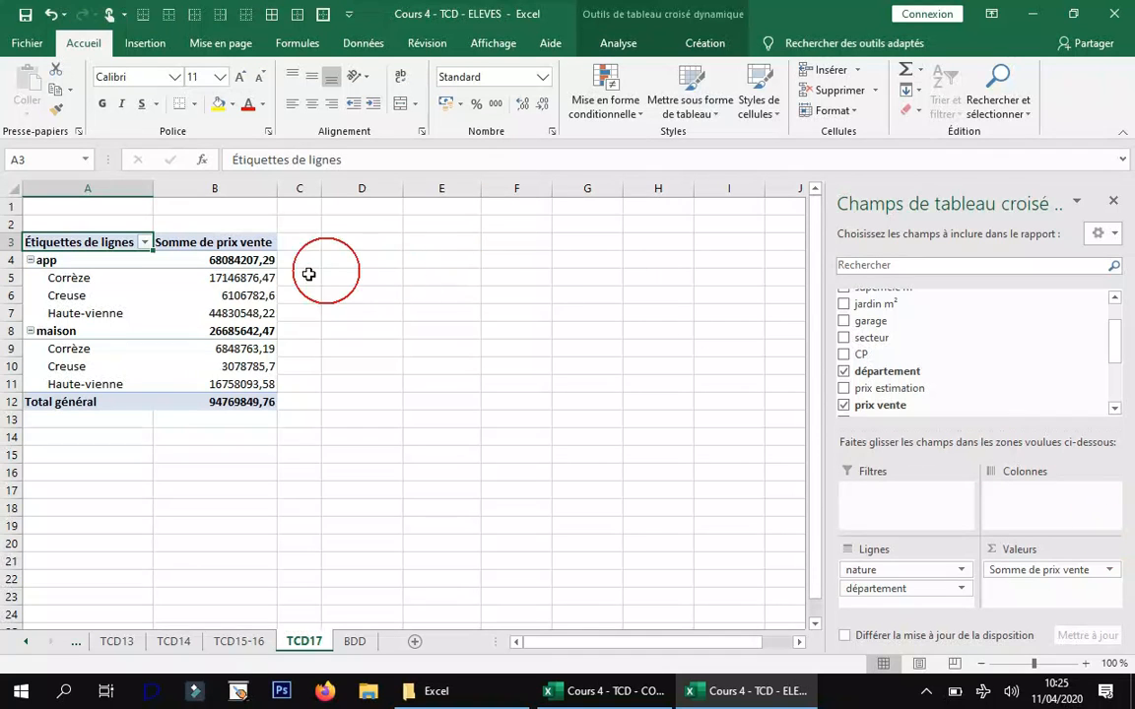
pyautogui.moveTo(285, 241); pyautogui.dragTo(295, 397)
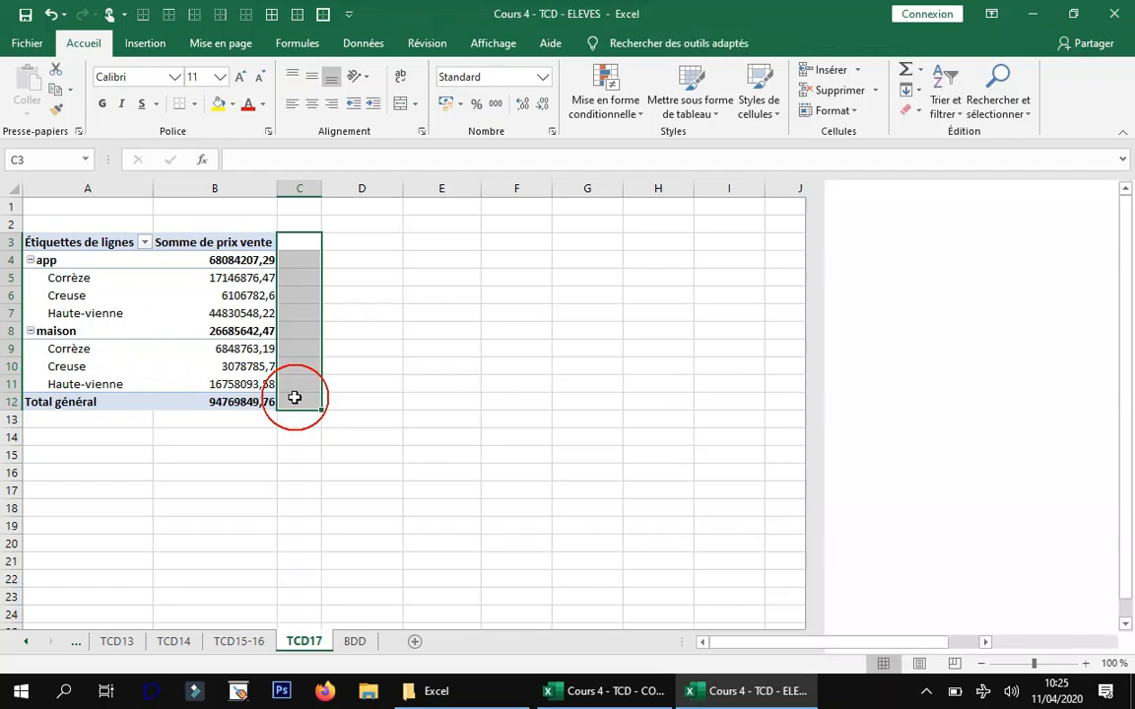
pyautogui.click(369, 294)
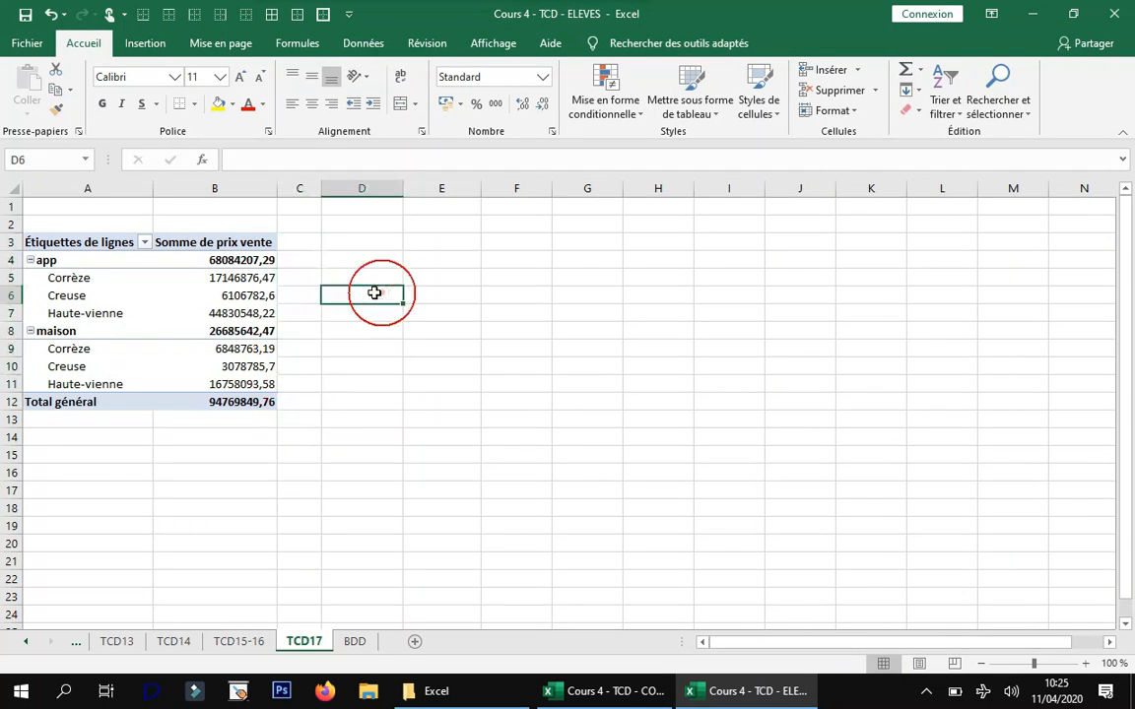
# - Start a calculated field named fraisnot in the TCD17 pivot table
pyautogui.click(246, 243)
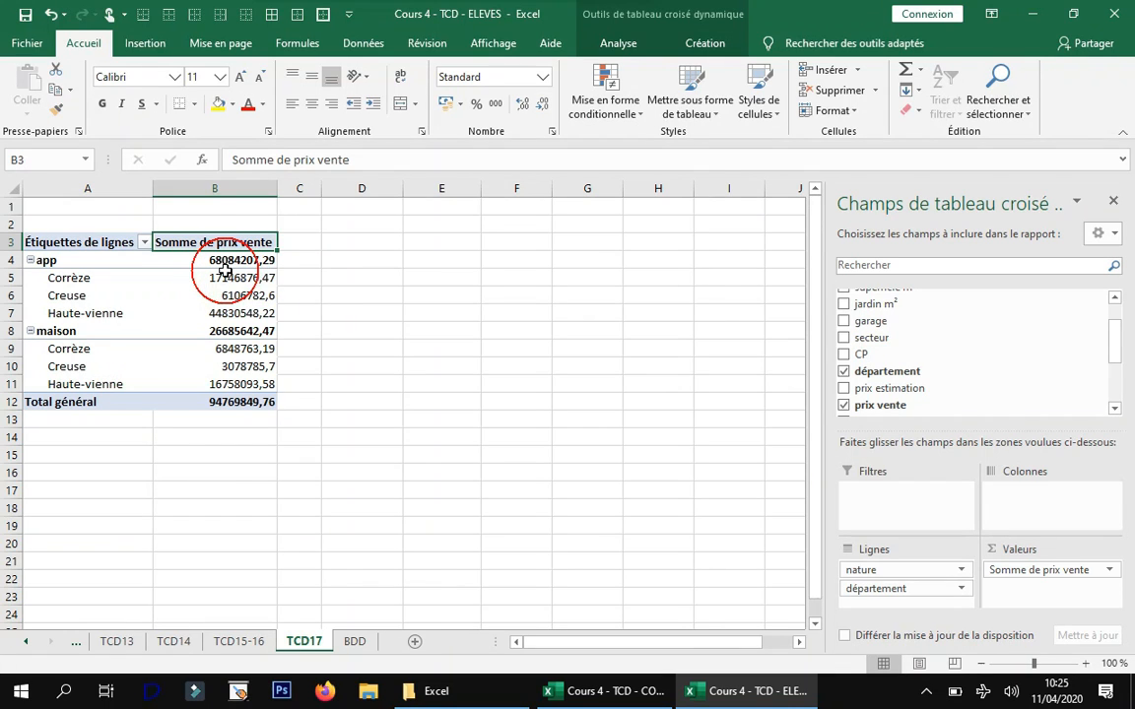
pyautogui.moveTo(226, 270)
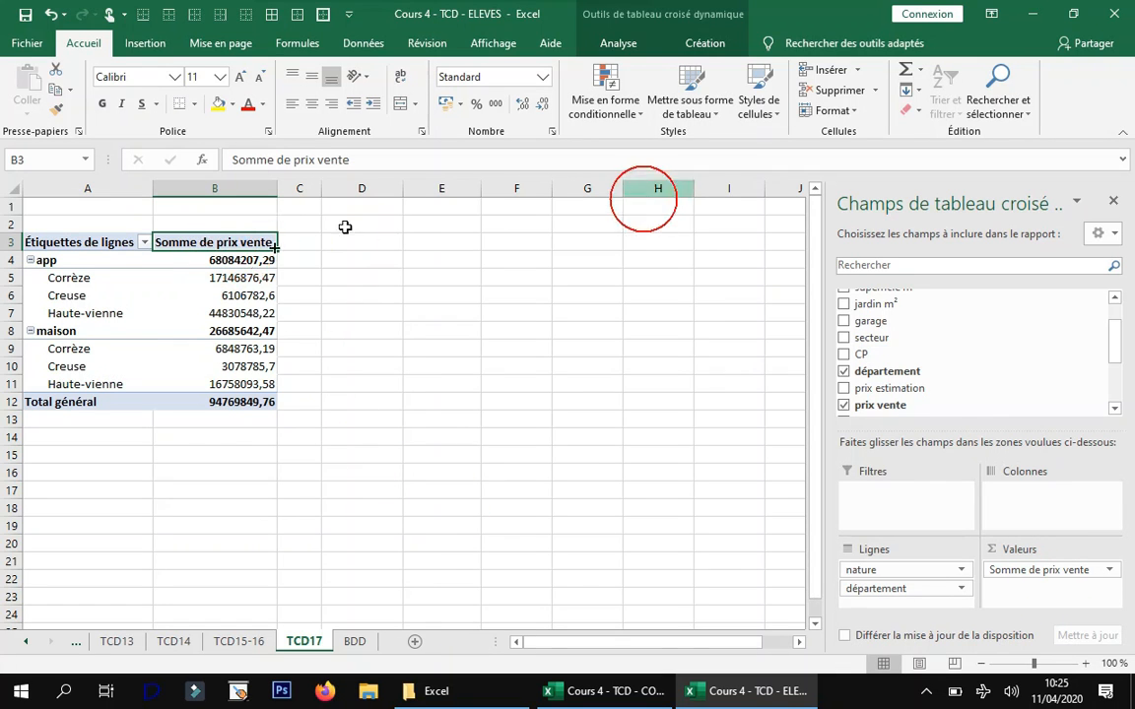
pyautogui.click(629, 51)
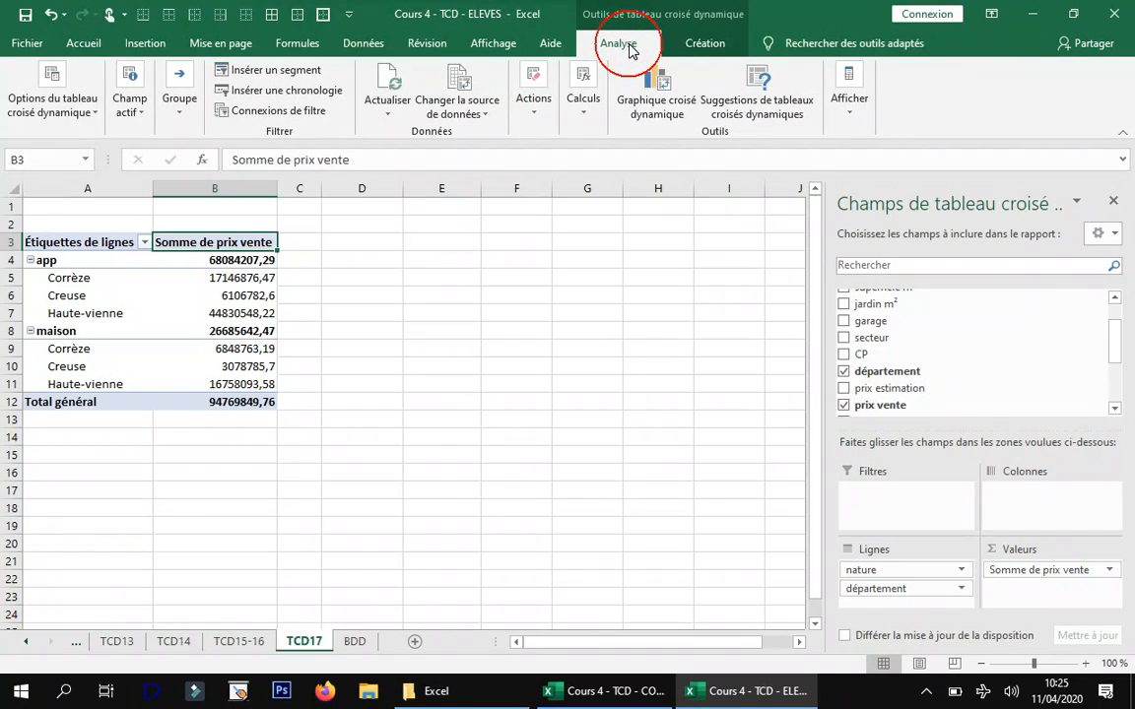
pyautogui.click(585, 98)
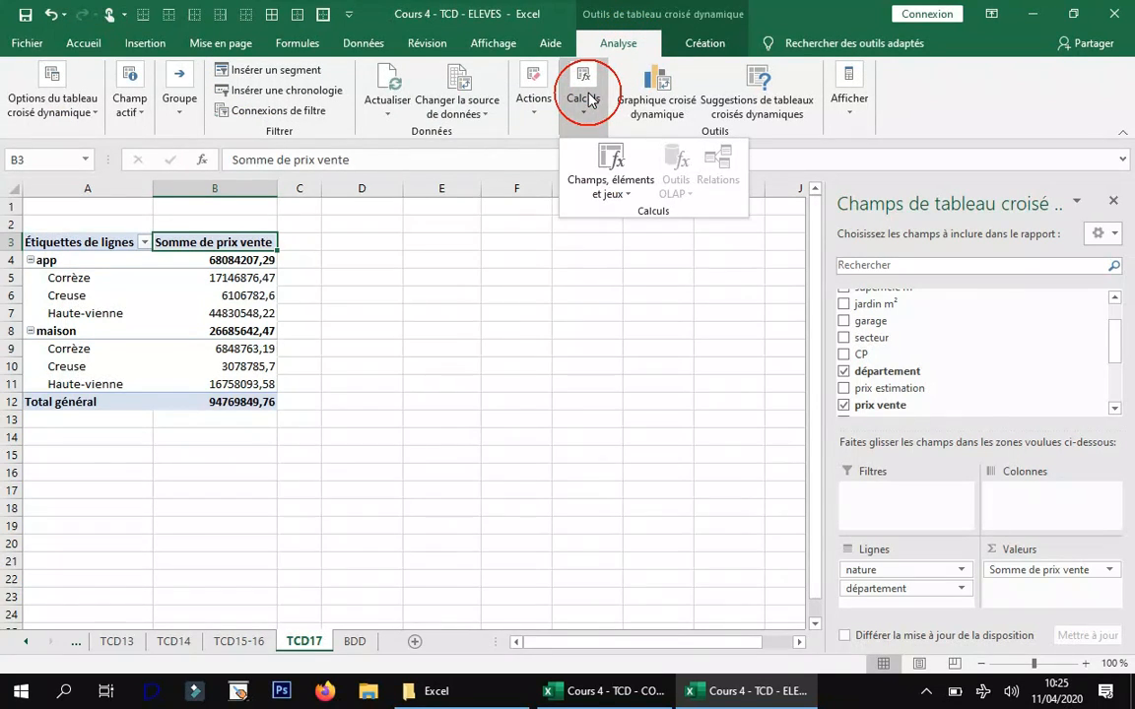
pyautogui.click(619, 187)
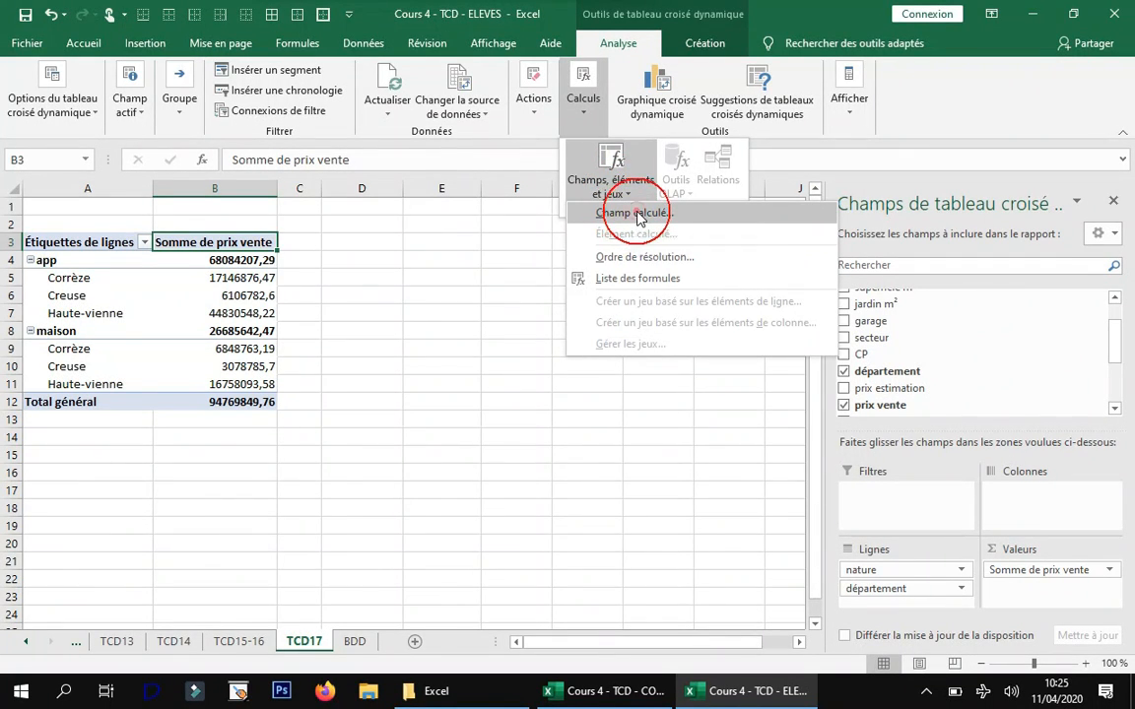
pyautogui.click(637, 214)
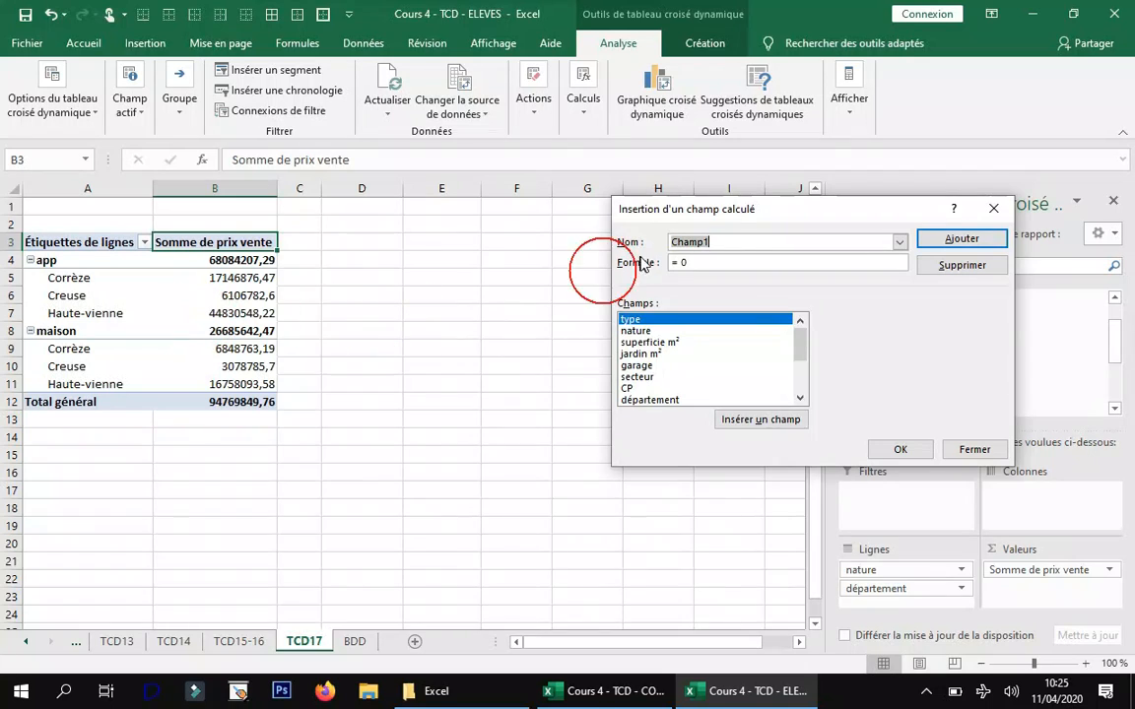
pyautogui.doubleClick(716, 244)
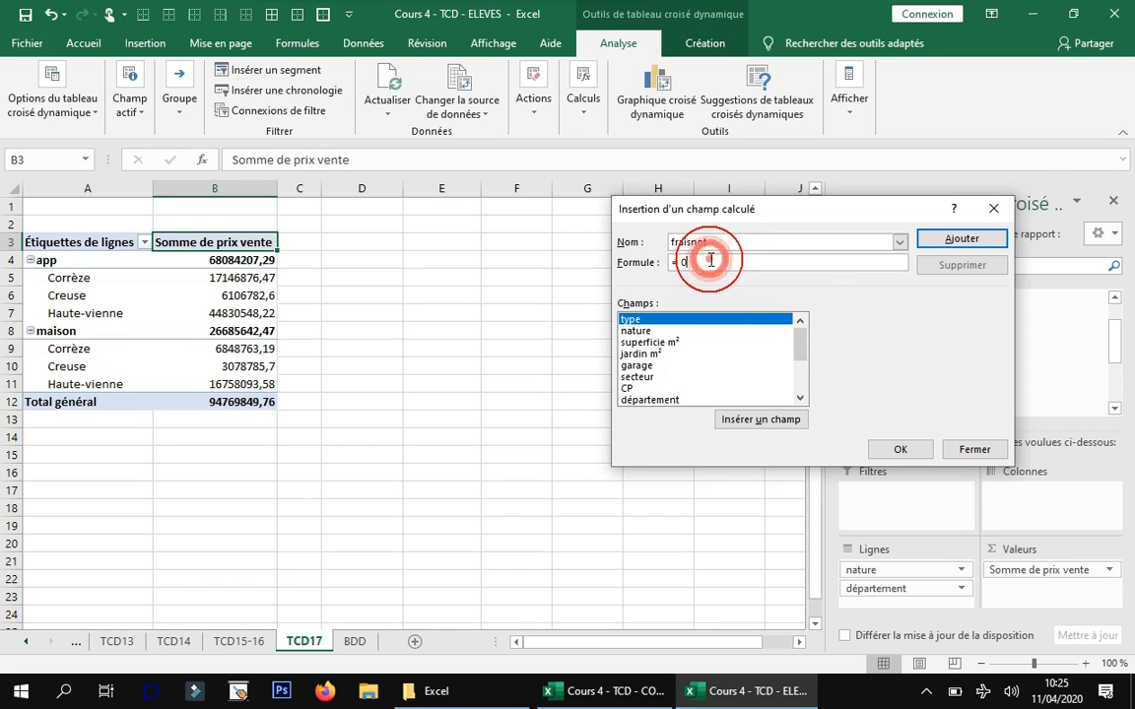
# - Set the calculated field's formula to = 'prix vente'*8% and add it to the pivot table
pyautogui.press('BackSpace')
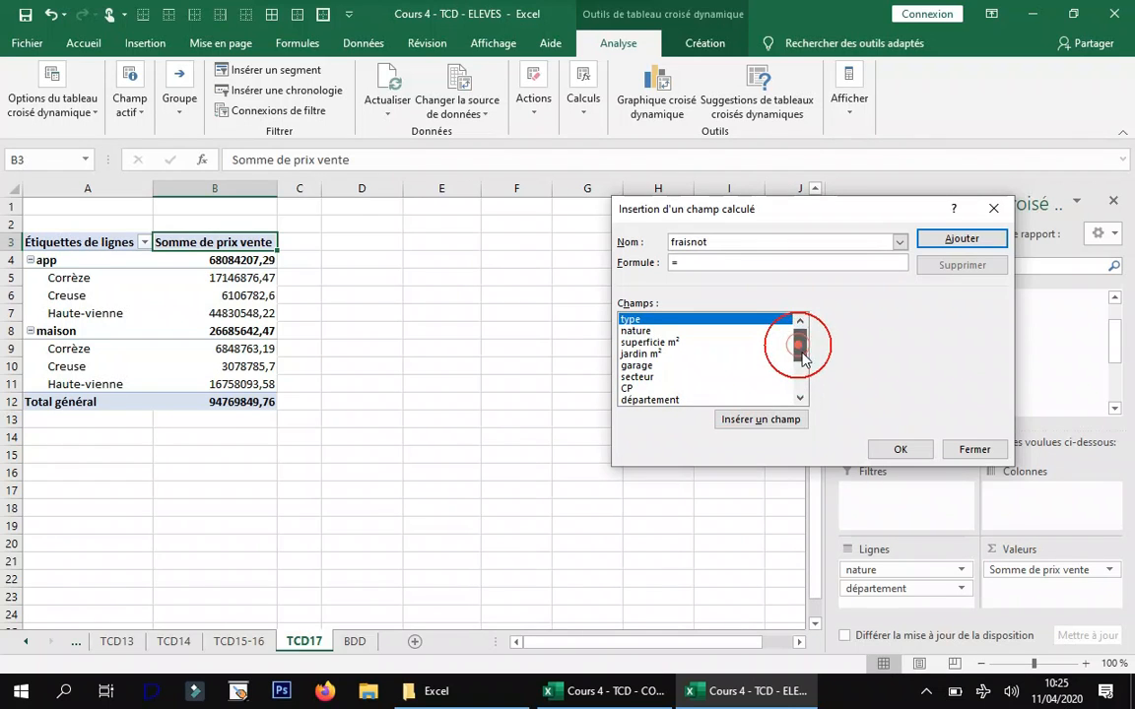
pyautogui.moveTo(802, 357); pyautogui.dragTo(800, 369)
pyautogui.click(660, 366)
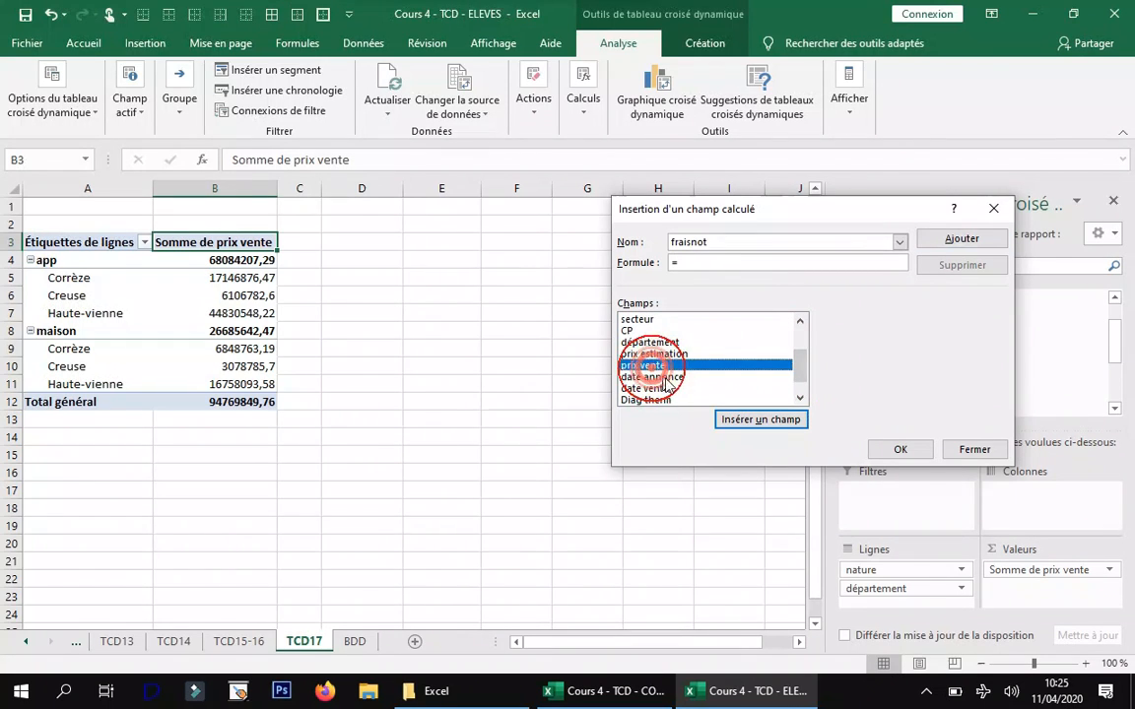
pyautogui.click(757, 422)
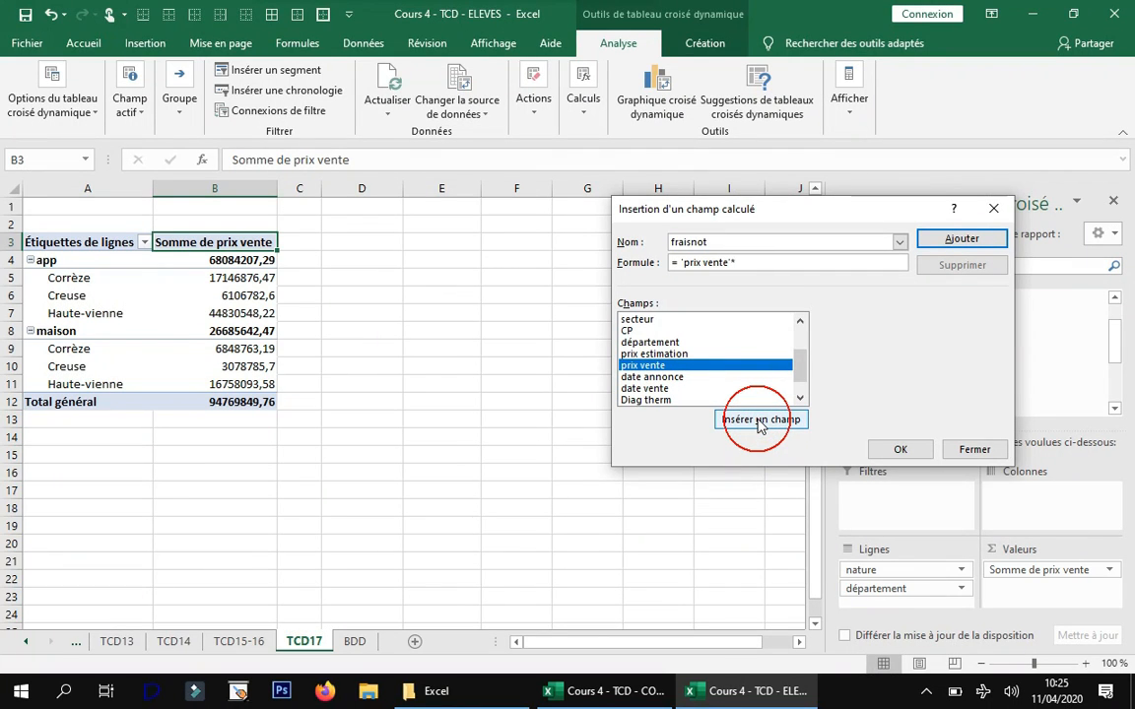
pyautogui.write('*8%')
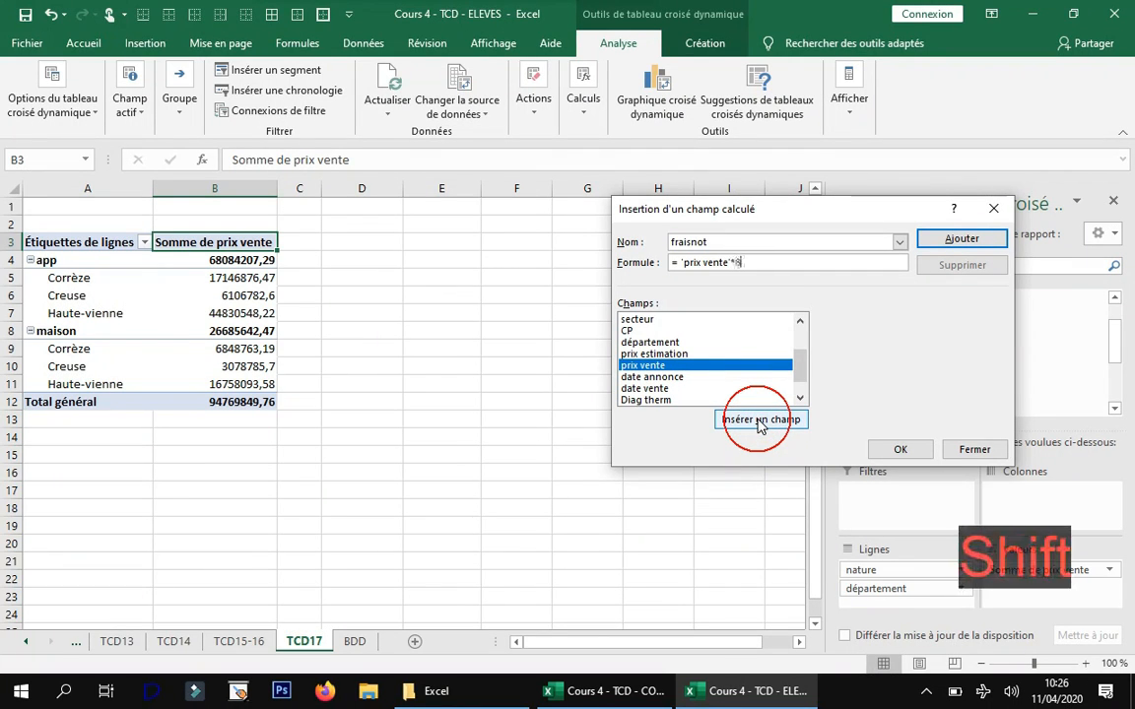
pyautogui.click(900, 451)
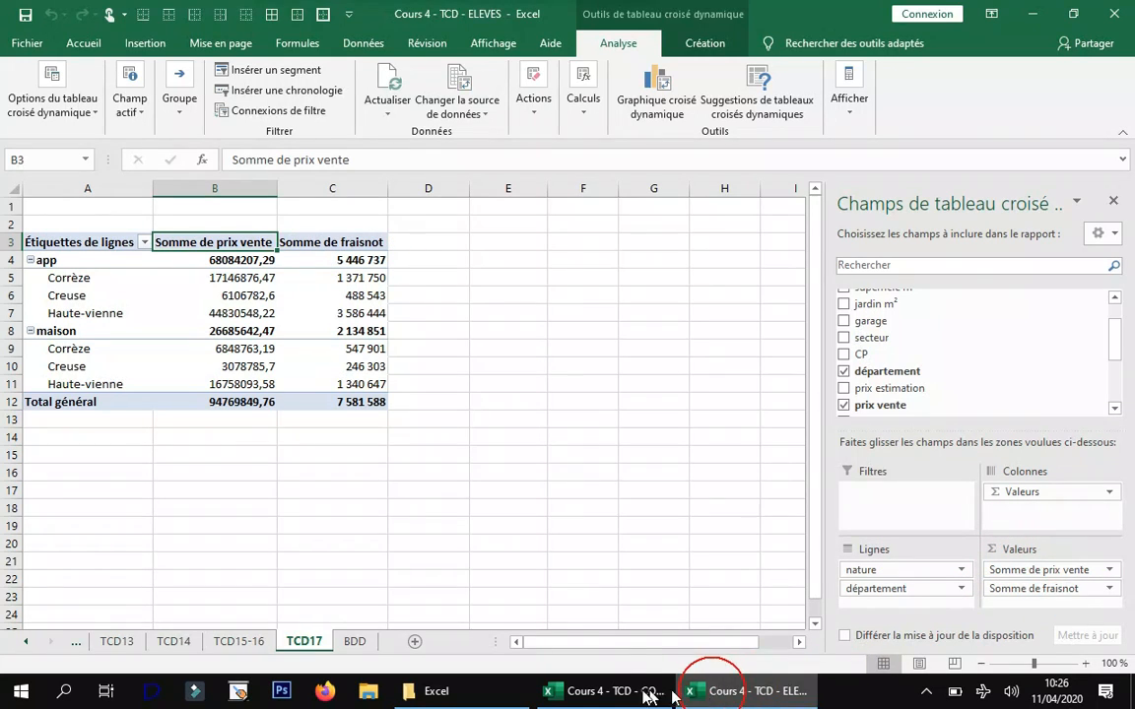
pyautogui.click(716, 693)
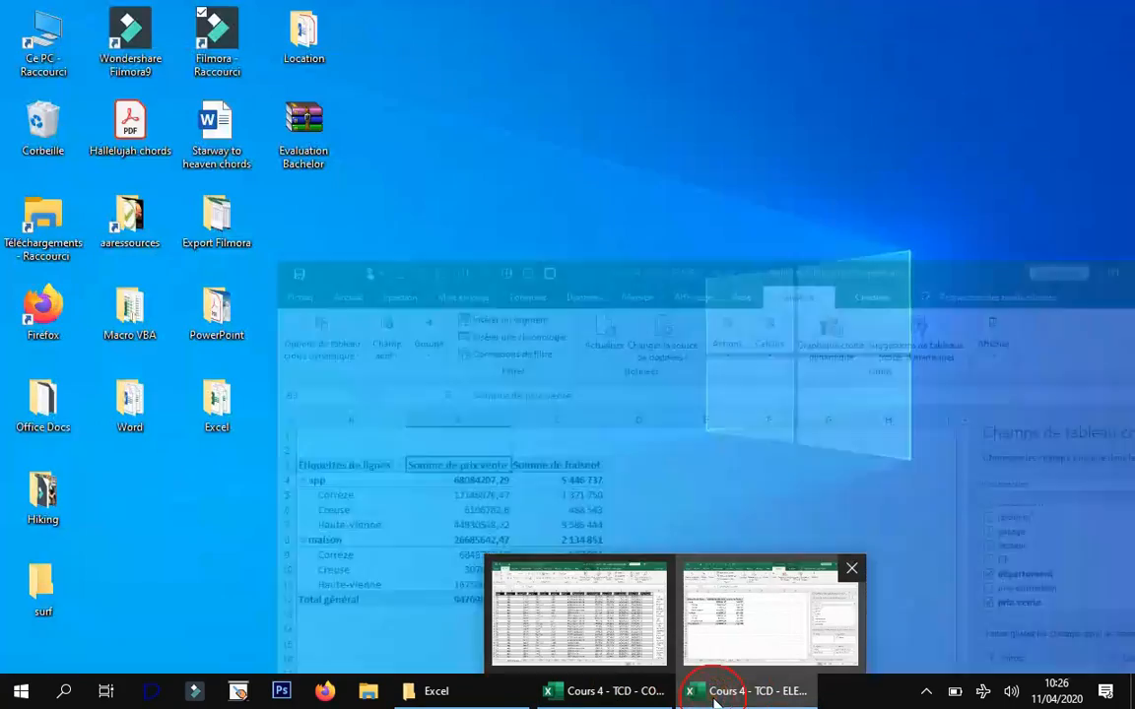
pyautogui.click(717, 689)
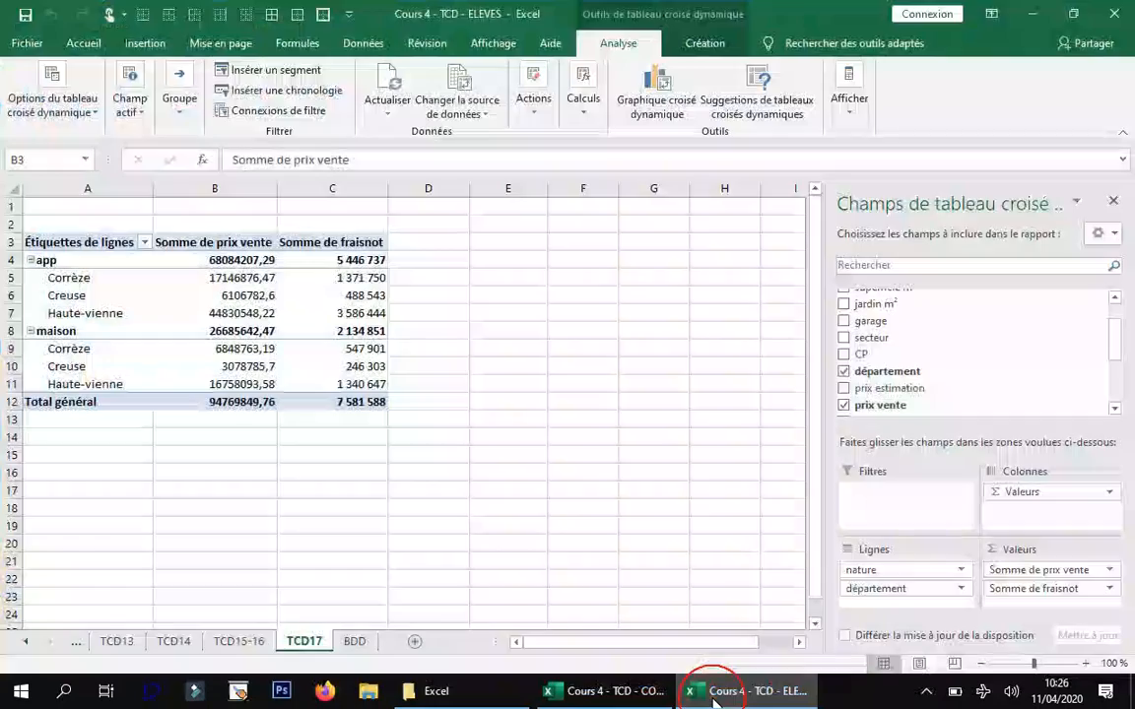
pyautogui.click(354, 641)
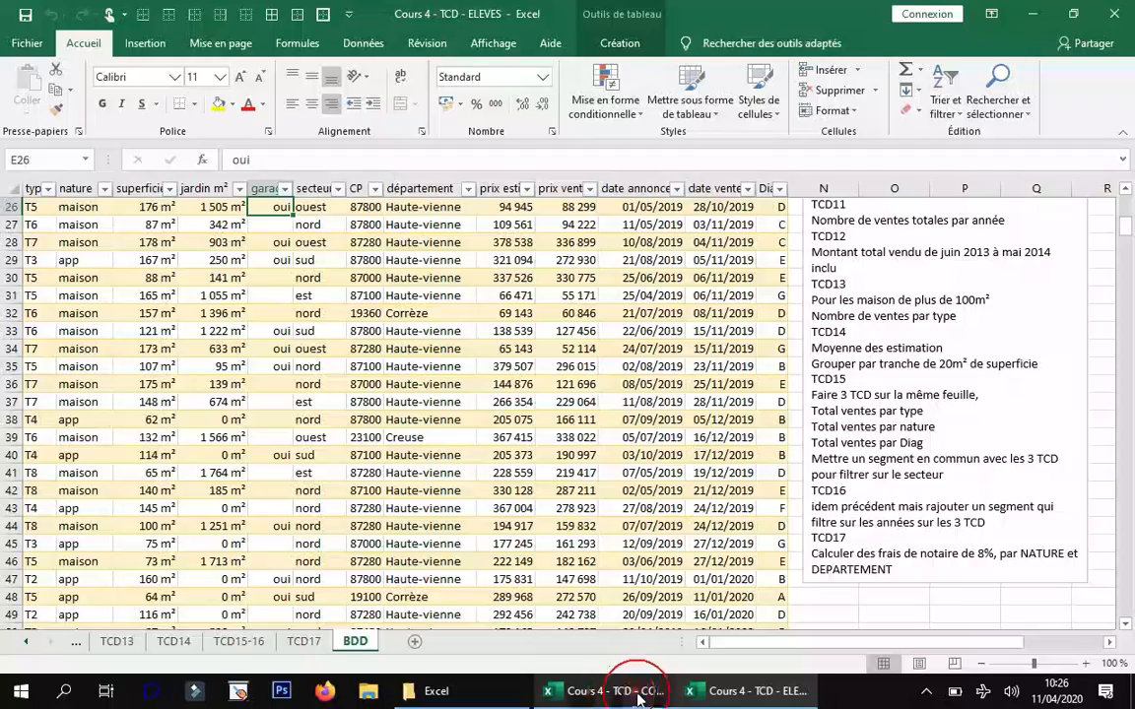
pyautogui.click(639, 694)
pyautogui.click(717, 690)
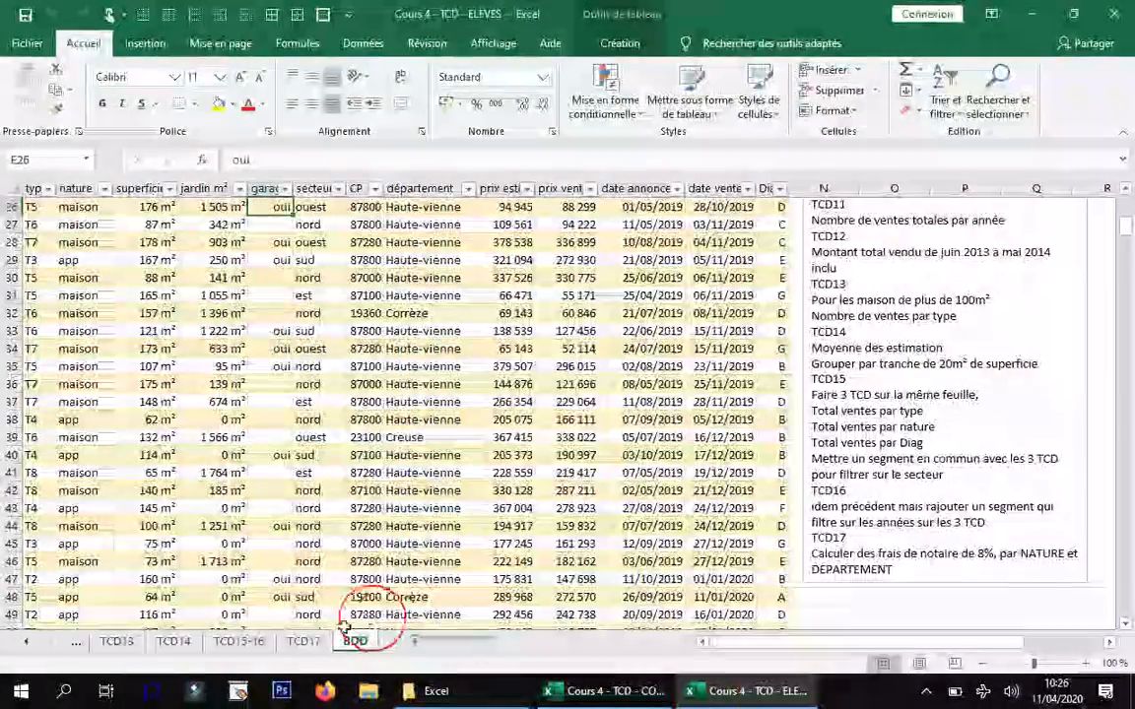
pyautogui.click(303, 641)
pyautogui.click(190, 280)
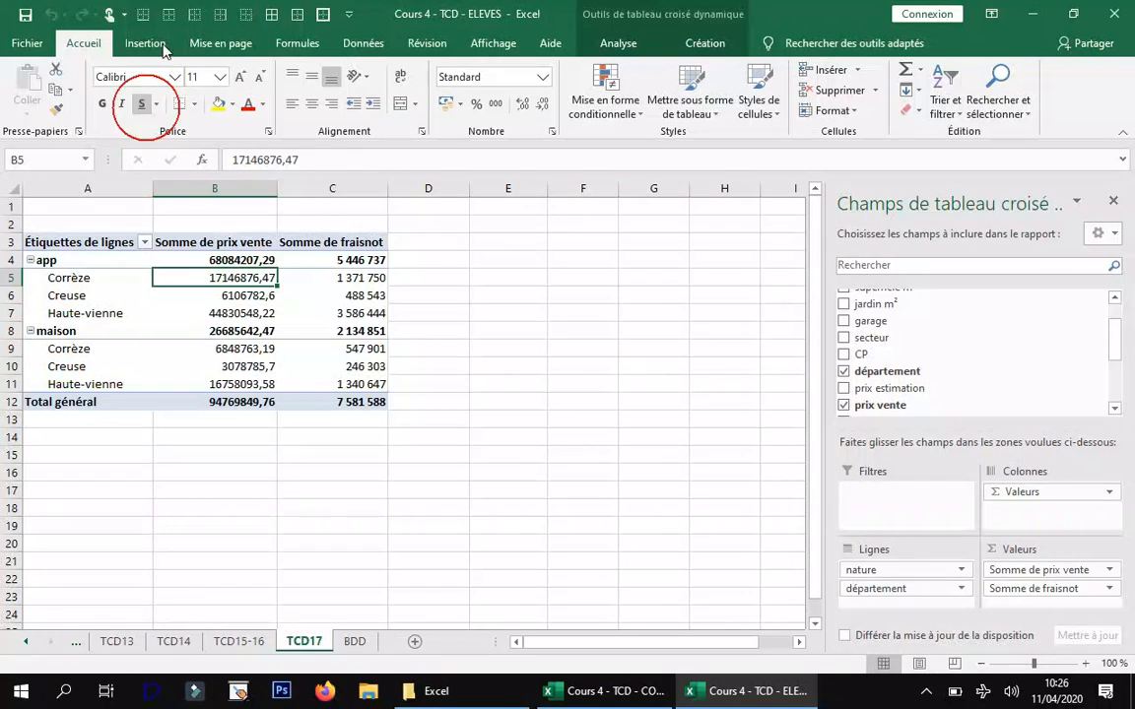
pyautogui.click(625, 46)
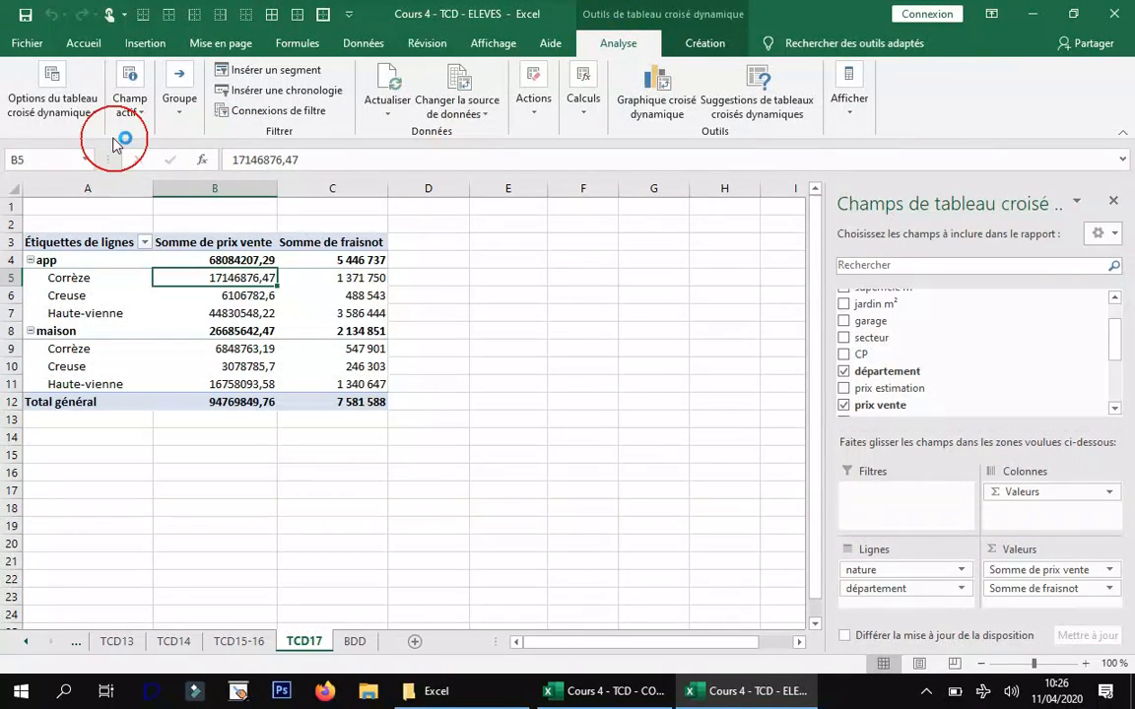
pyautogui.click(65, 114)
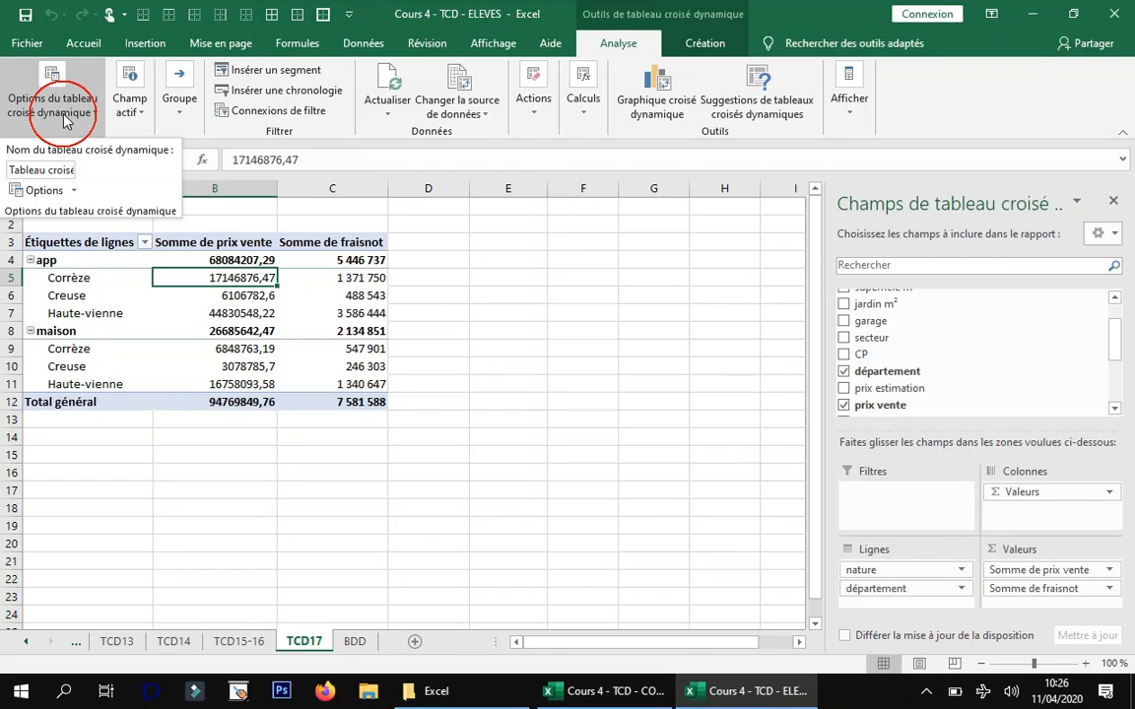
pyautogui.click(702, 43)
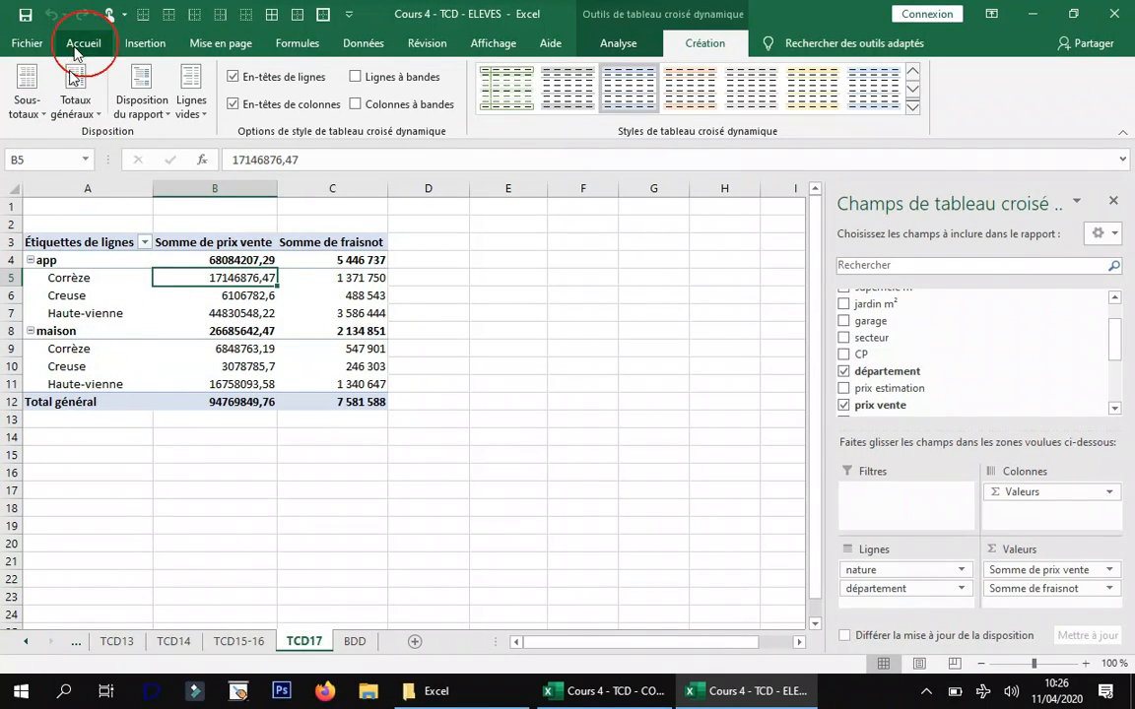
pyautogui.click(83, 113)
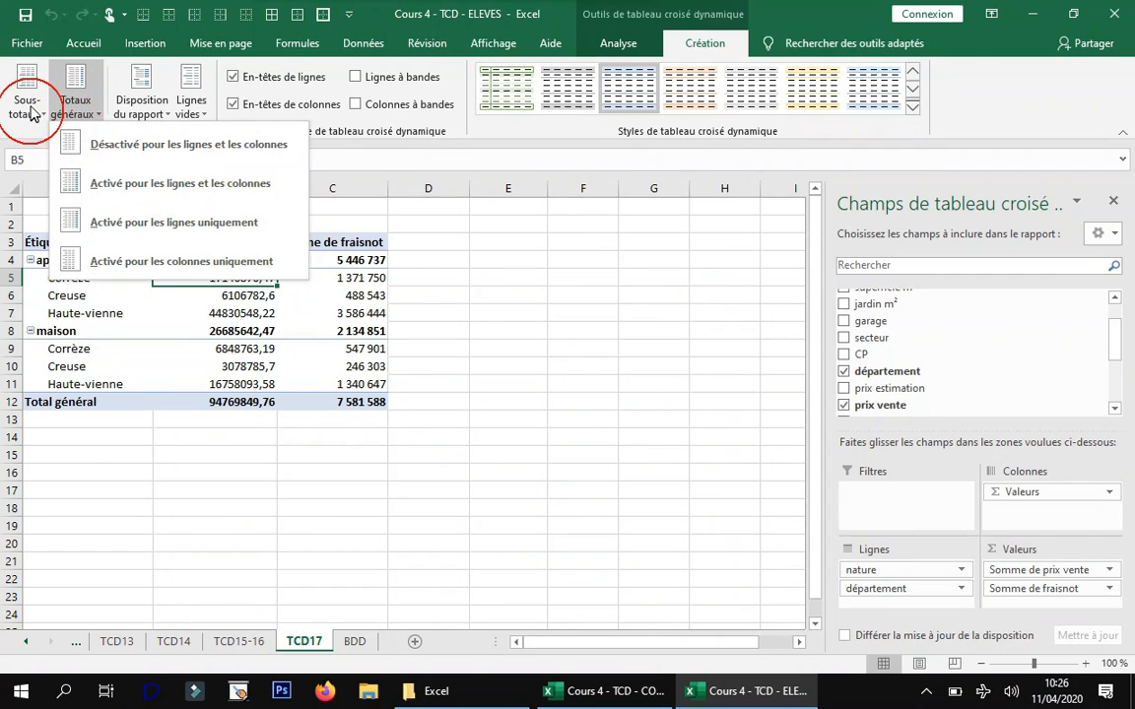
pyautogui.click(136, 108)
# - Try the compact and outline report layouts on the TCD17 pivot table
pyautogui.click(162, 112)
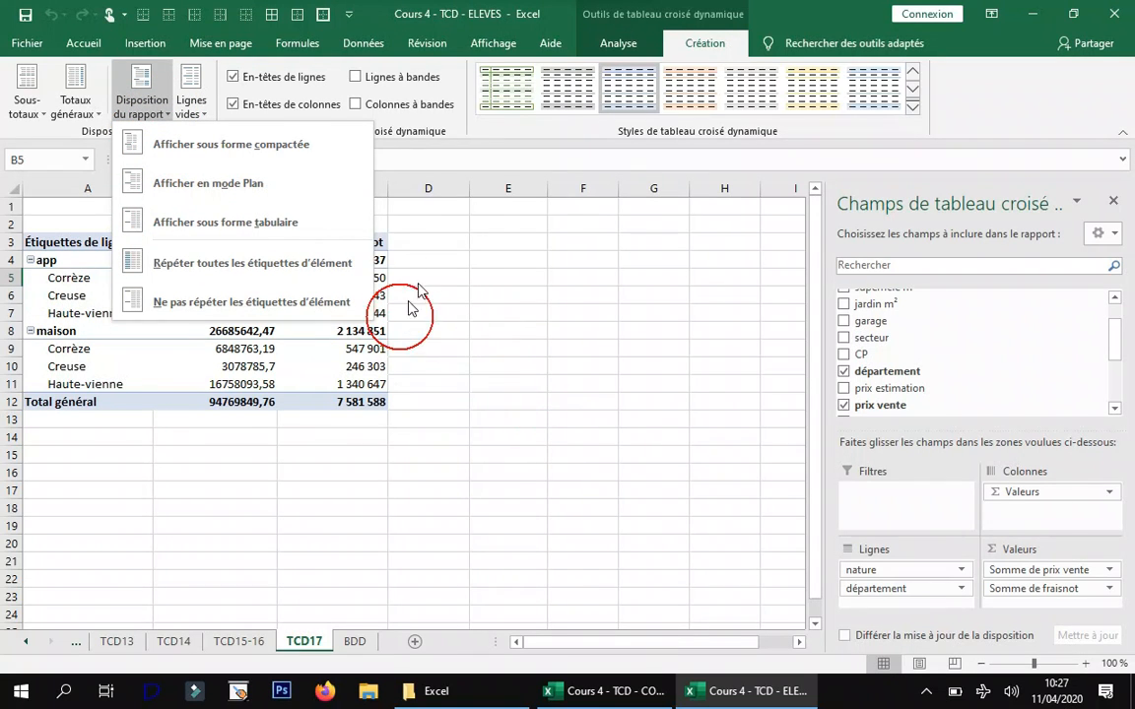
pyautogui.click(278, 152)
pyautogui.click(145, 108)
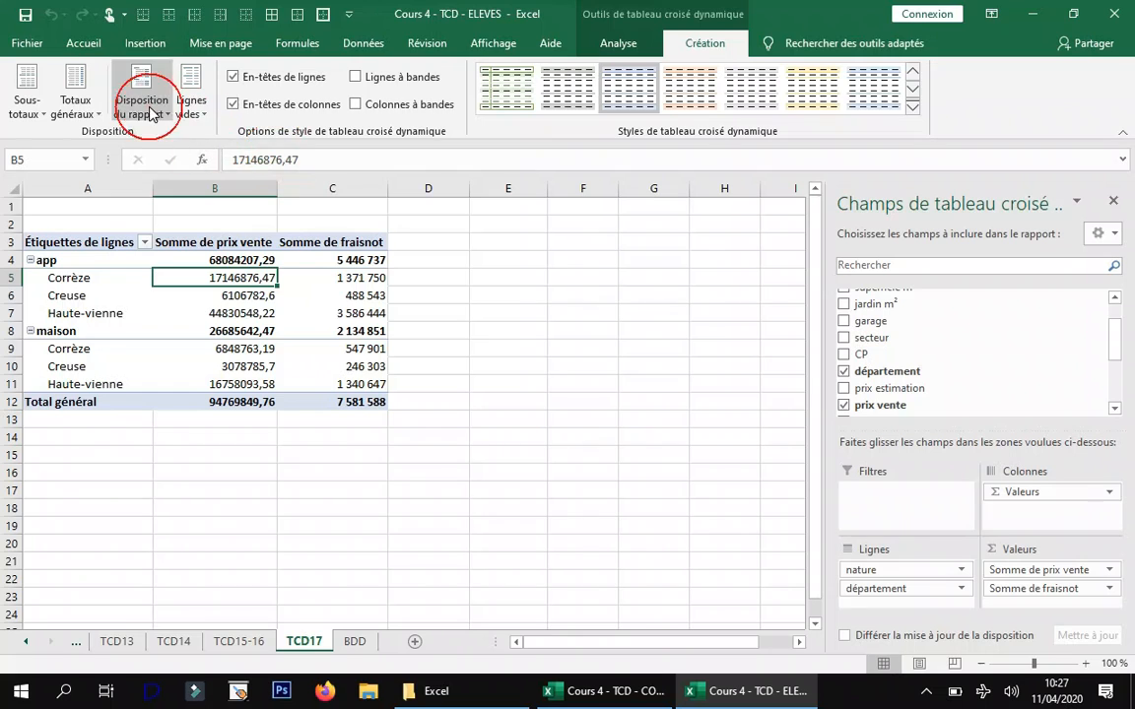
pyautogui.click(287, 174)
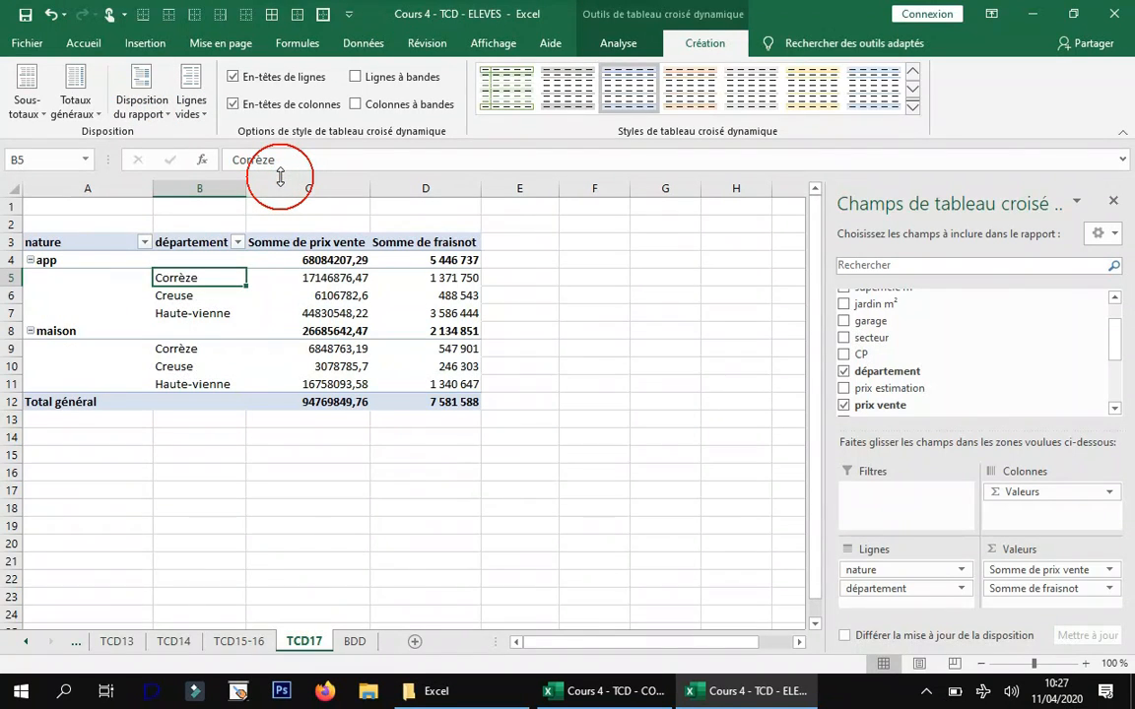
# - Display the TCD17 pivot table in tabular form
pyautogui.click(143, 108)
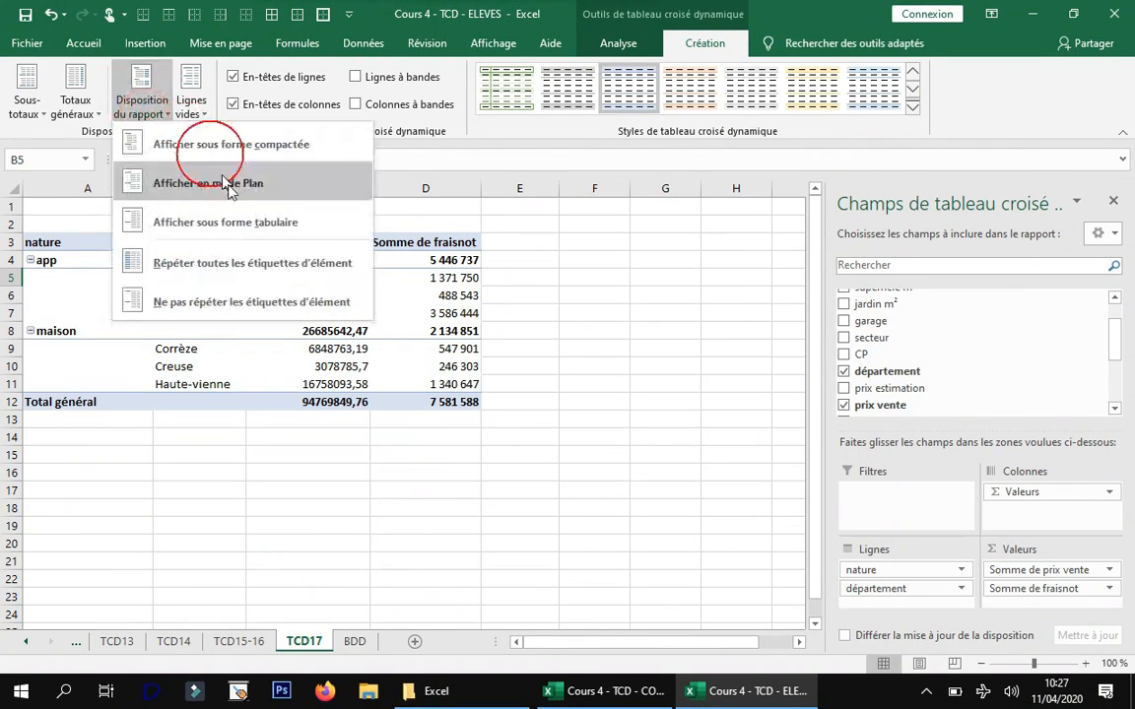
pyautogui.click(260, 224)
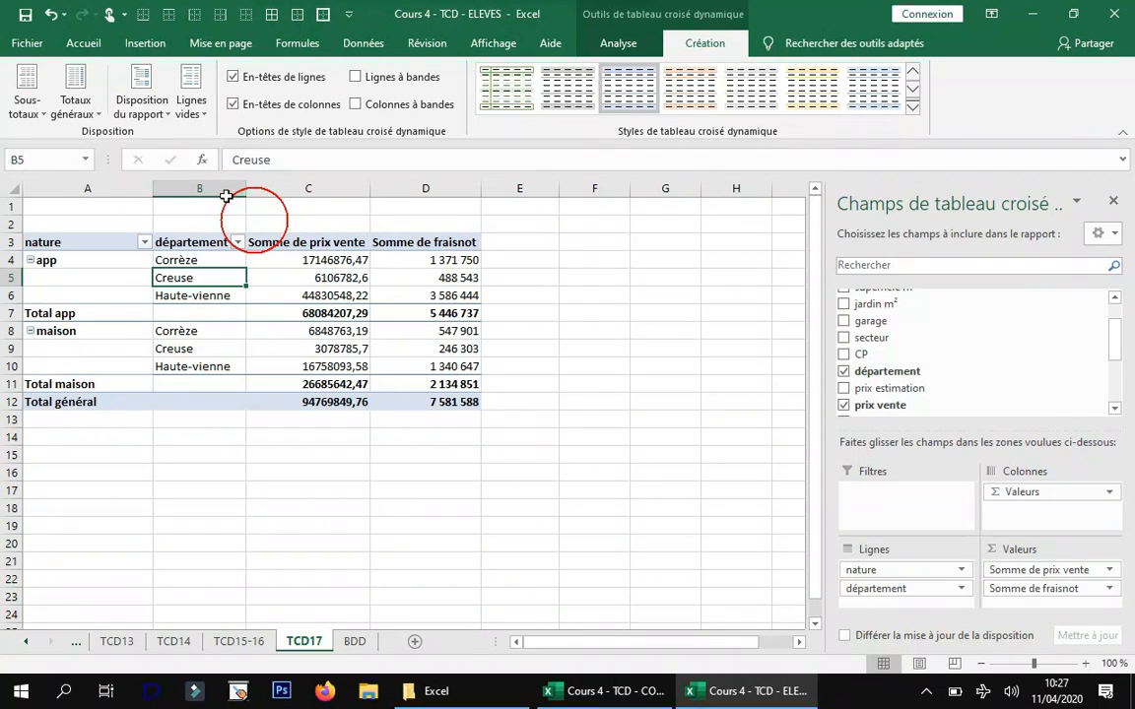
# - Try repeating all item labels in the TCD17 pivot table and turn the repetition back off
pyautogui.click(142, 103)
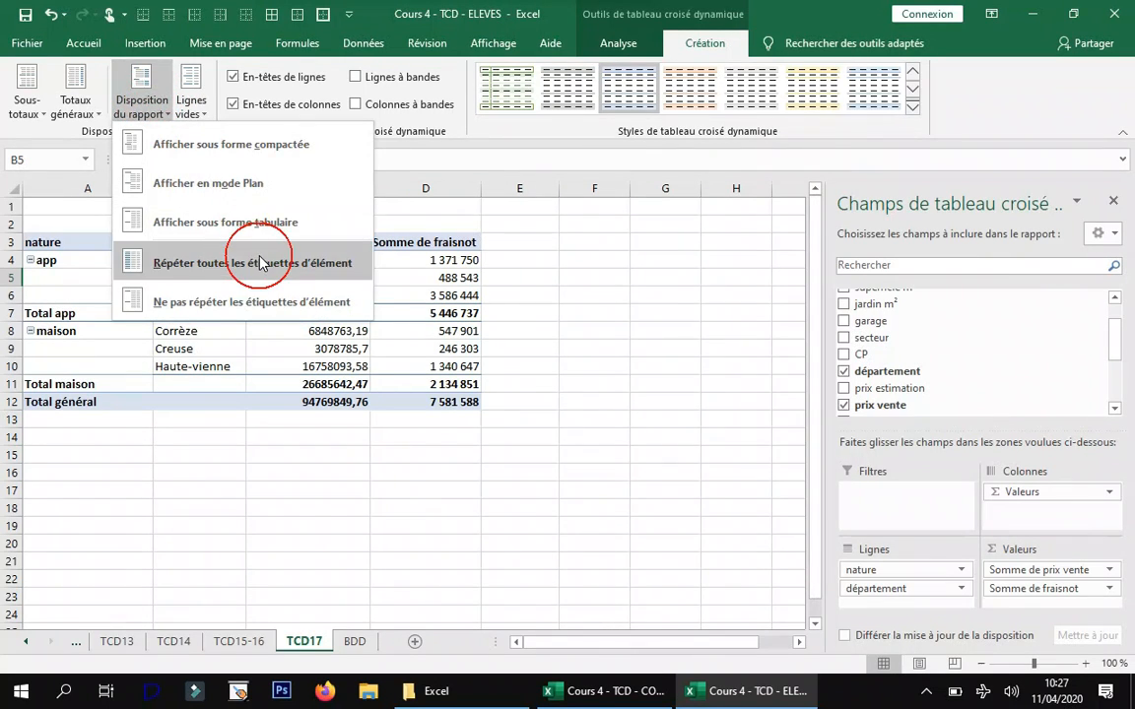
pyautogui.click(260, 262)
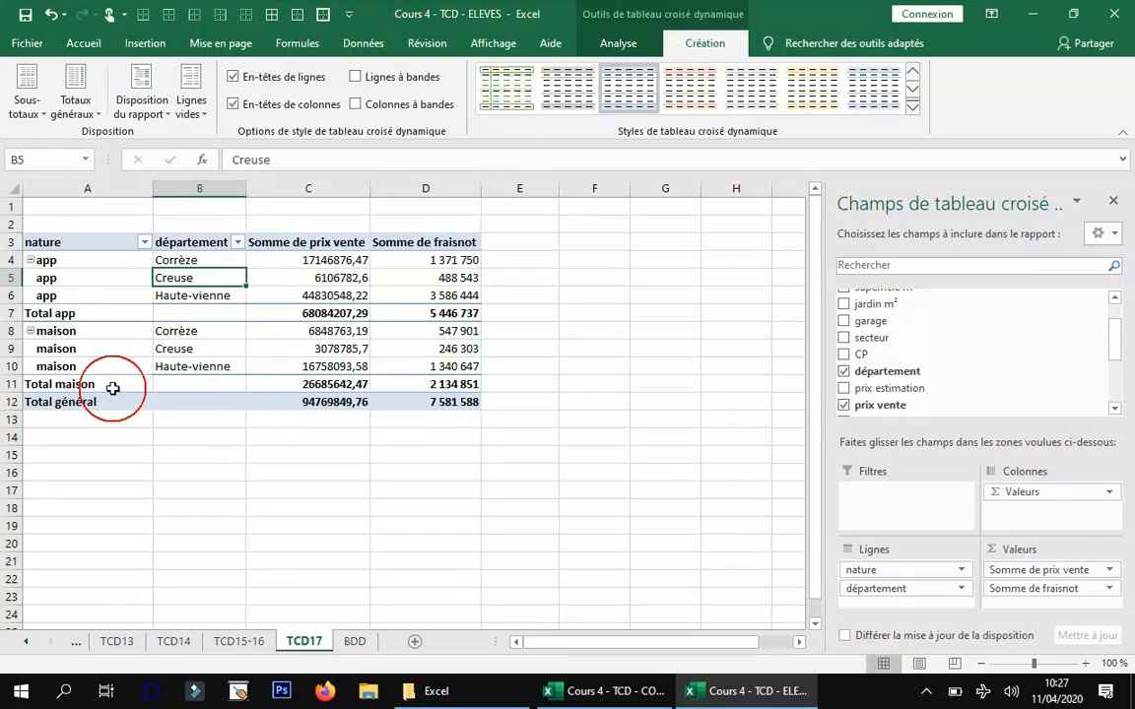
pyautogui.click(142, 106)
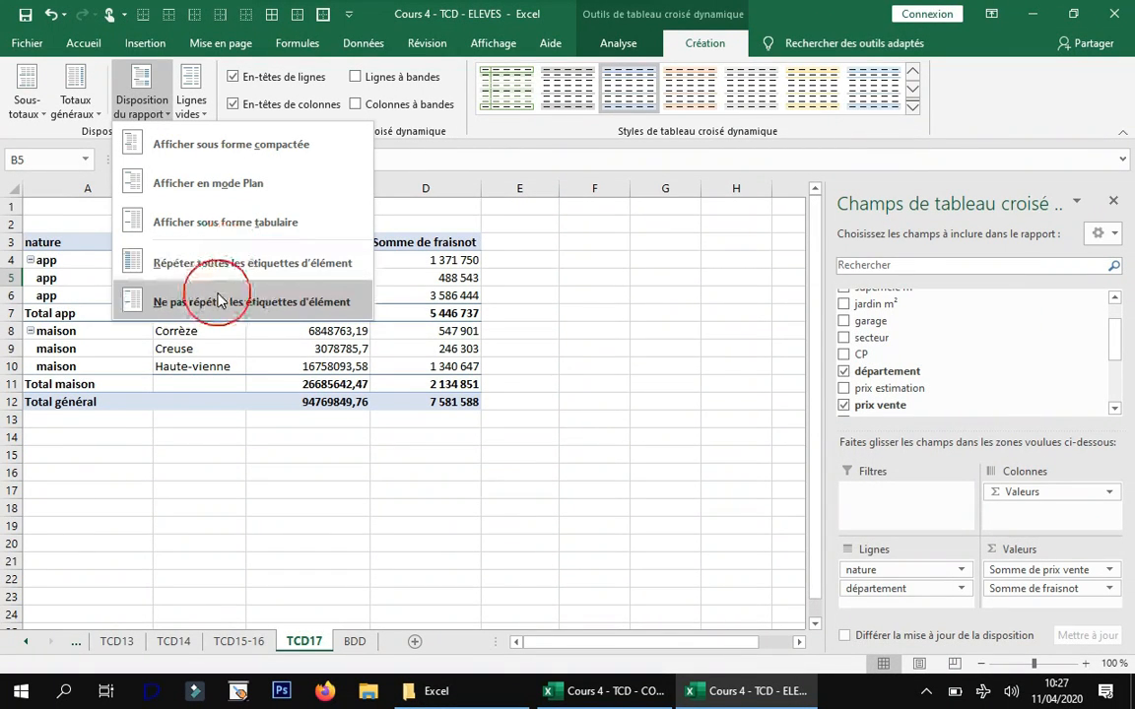
pyautogui.click(218, 300)
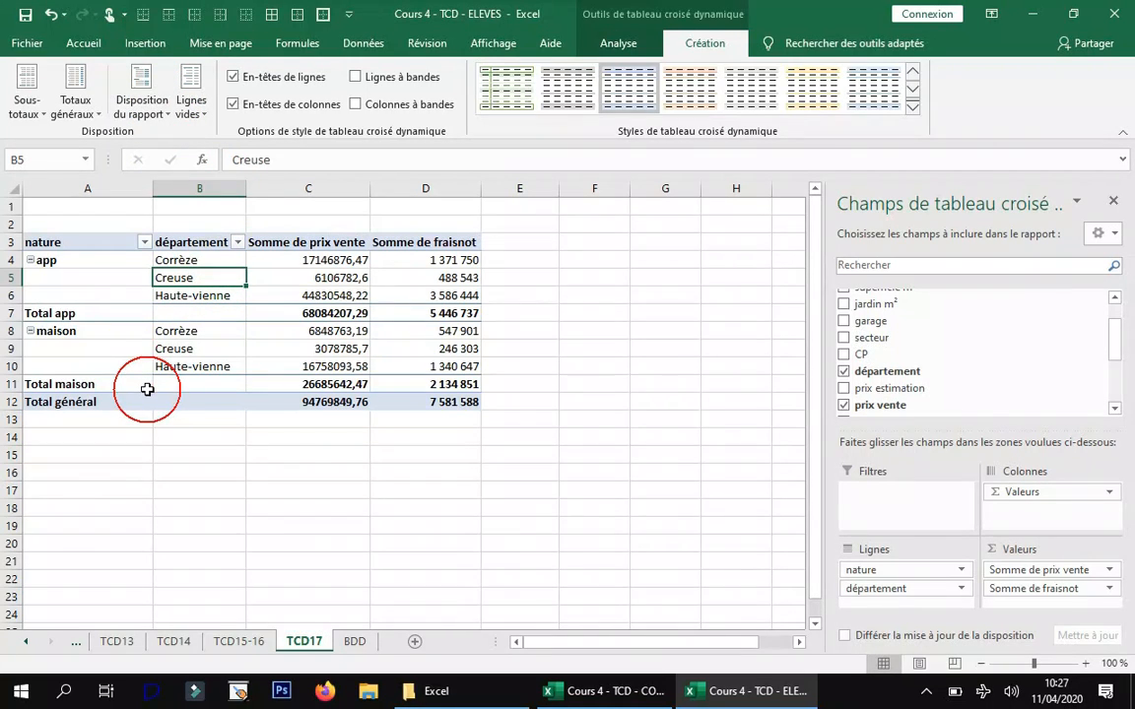
# - Display the TCD17 pivot table in compact form
pyautogui.click(138, 107)
pyautogui.click(193, 150)
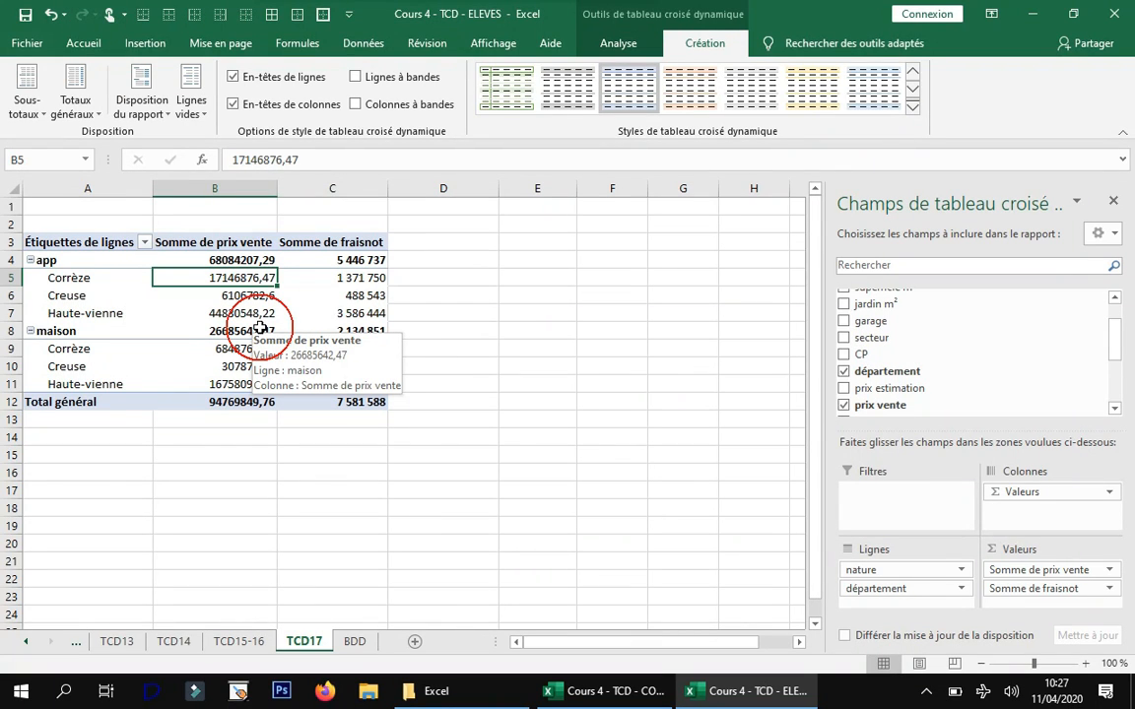
pyautogui.click(354, 641)
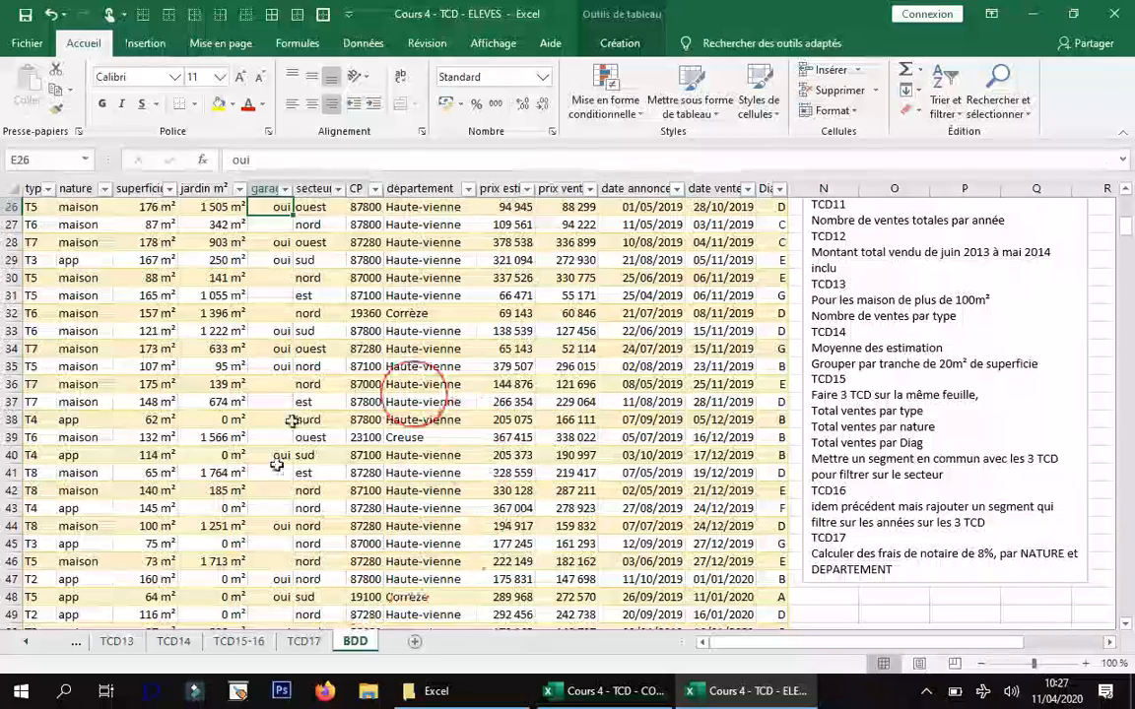
pyautogui.click(314, 642)
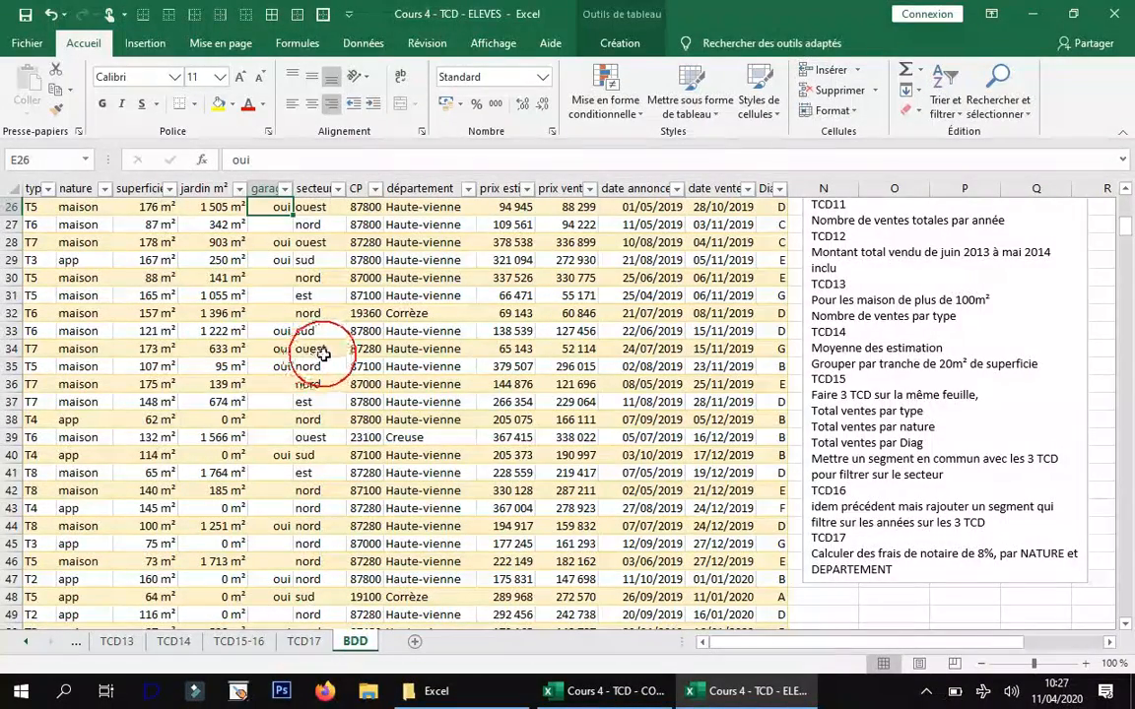
pyautogui.click(310, 641)
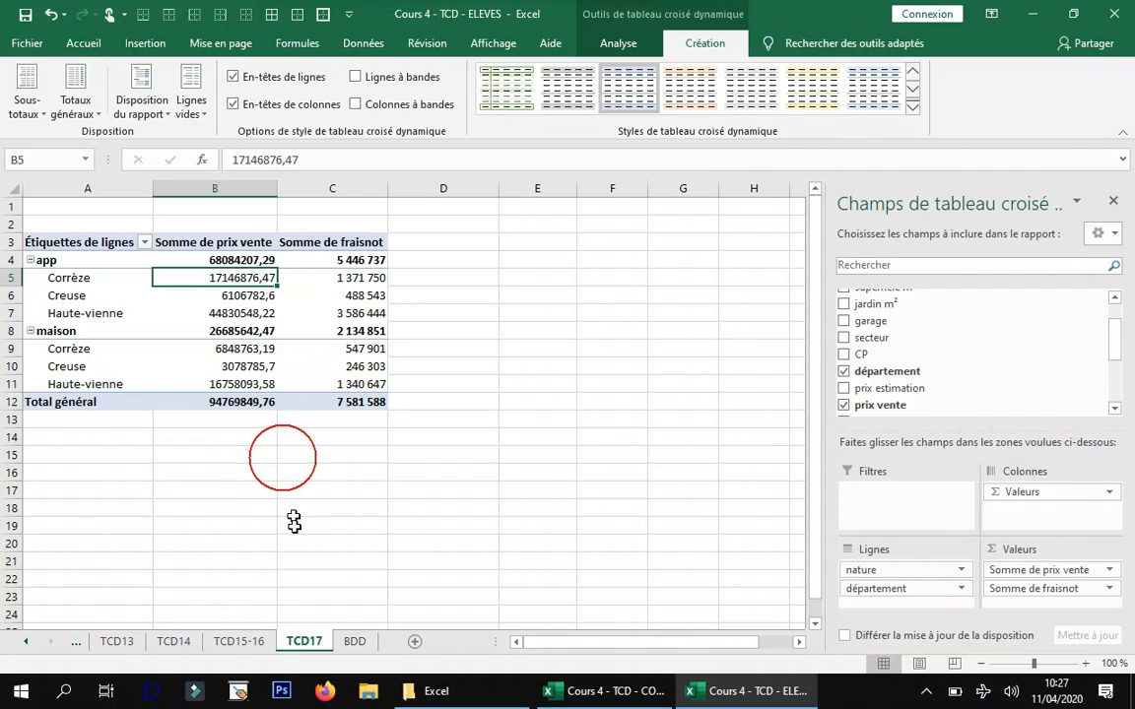
pyautogui.click(211, 645)
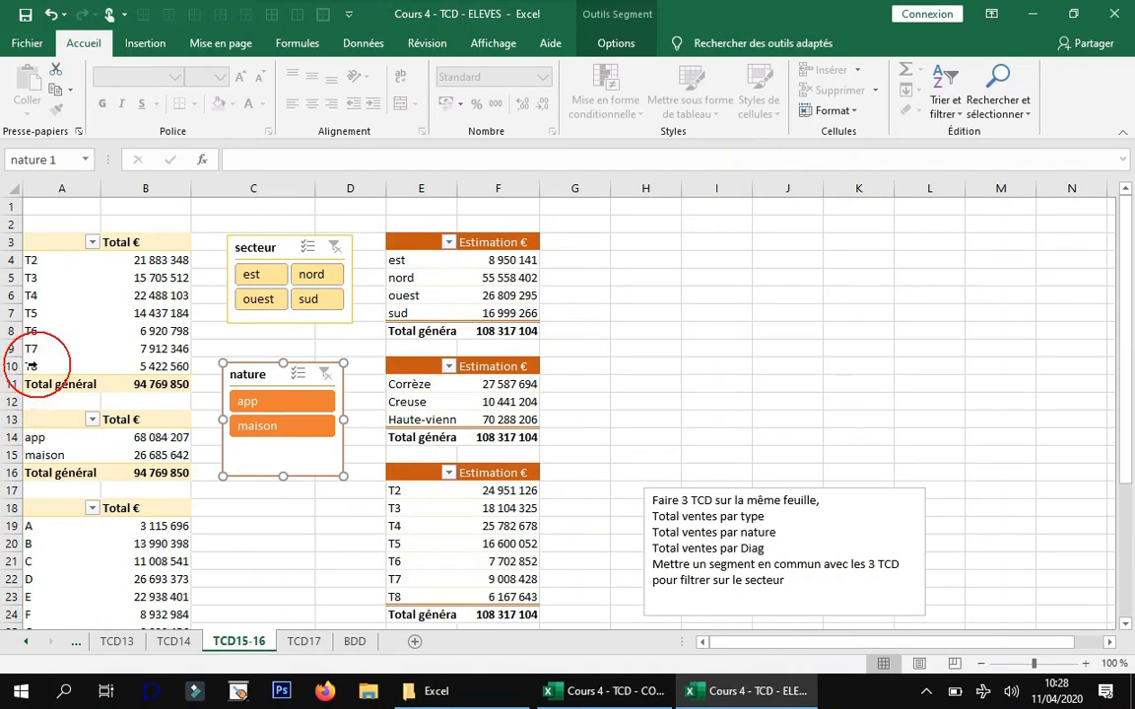
# - Change the type in cell A66 of the BDD sheet to T9
pyautogui.click(355, 642)
pyautogui.scroll(-9, 729, 295)
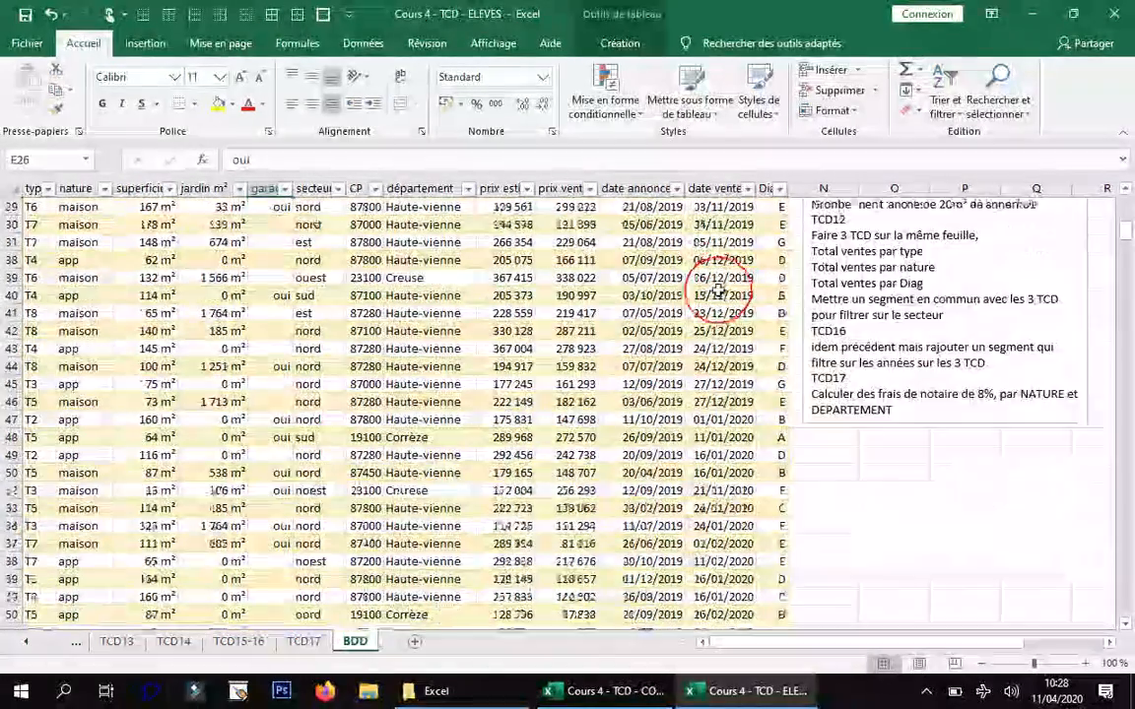
pyautogui.click(22, 332)
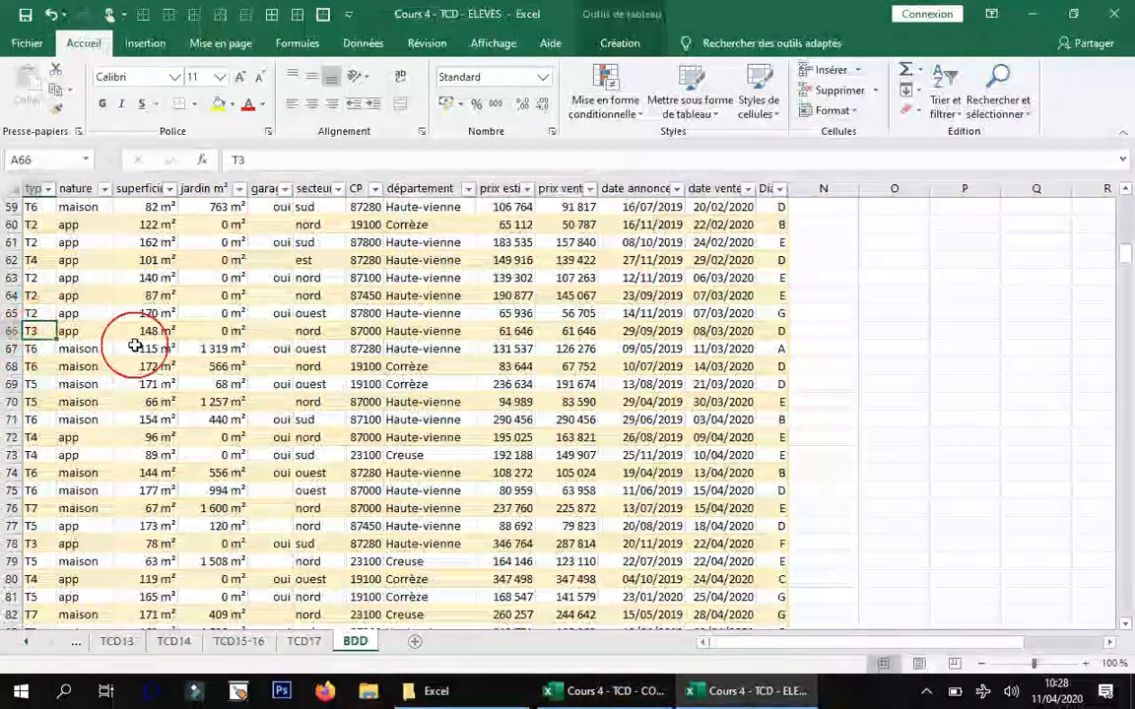
pyautogui.hotkey('shift', 't')
pyautogui.write('9')
pyautogui.click(422, 294)
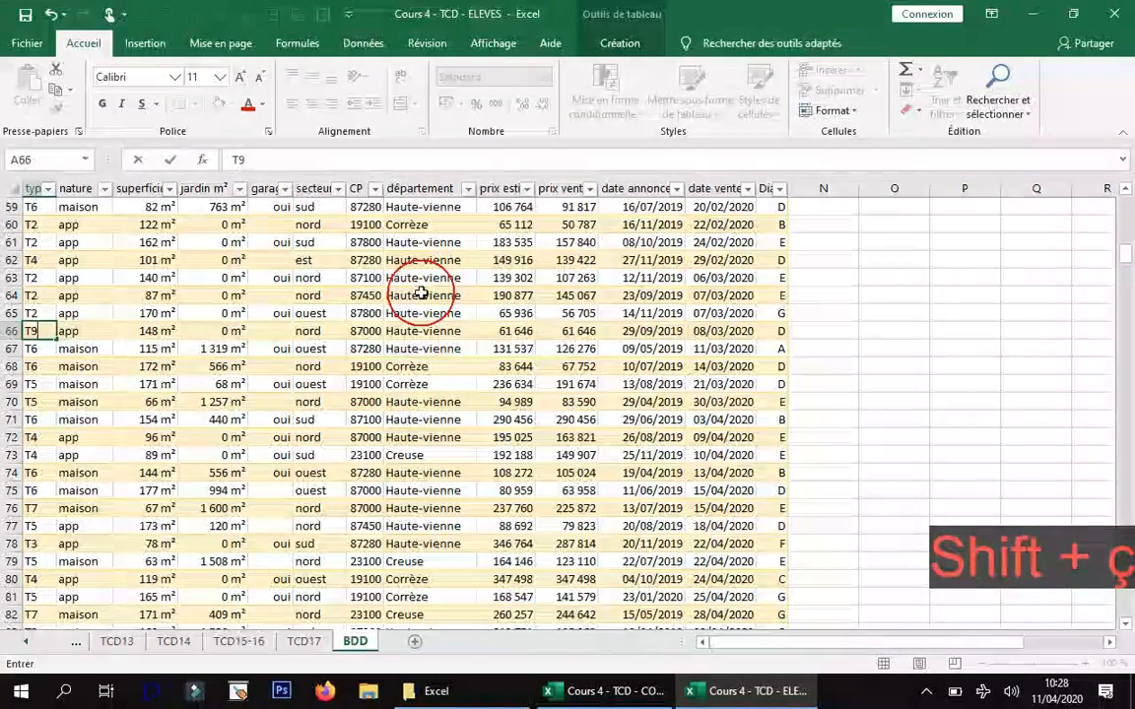
# - Refresh all of the workbook's pivot tables from the TCD15-16 sheet and check the TCD13 sheet
pyautogui.click(241, 642)
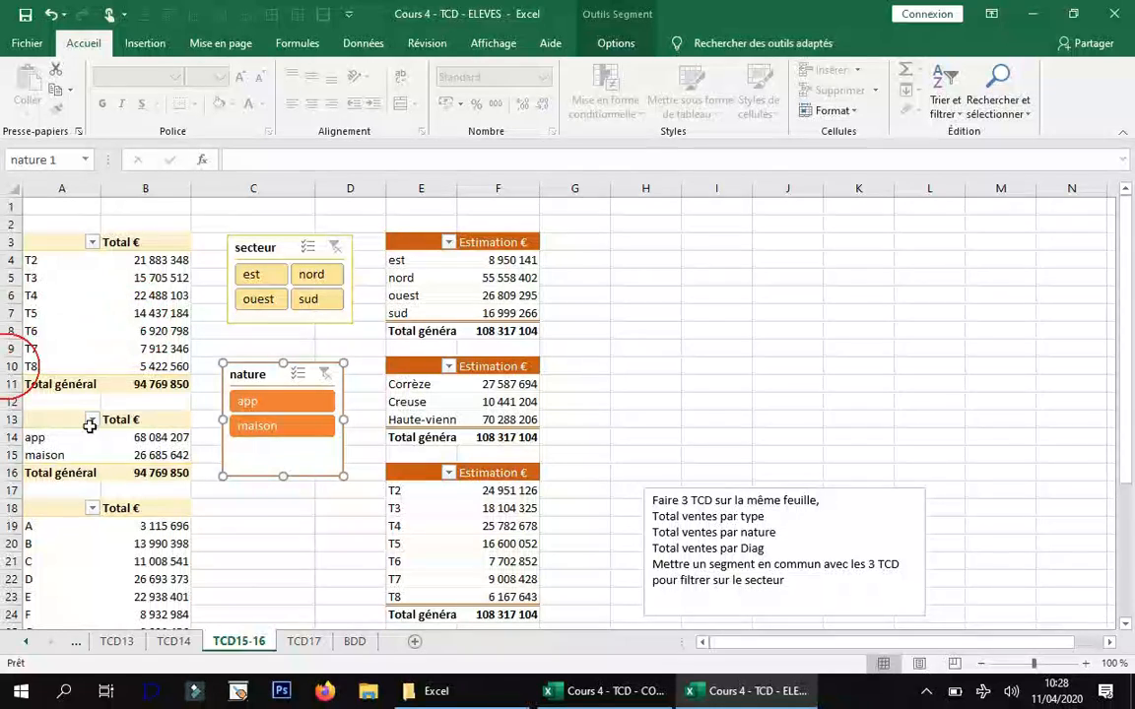
pyautogui.click(128, 279)
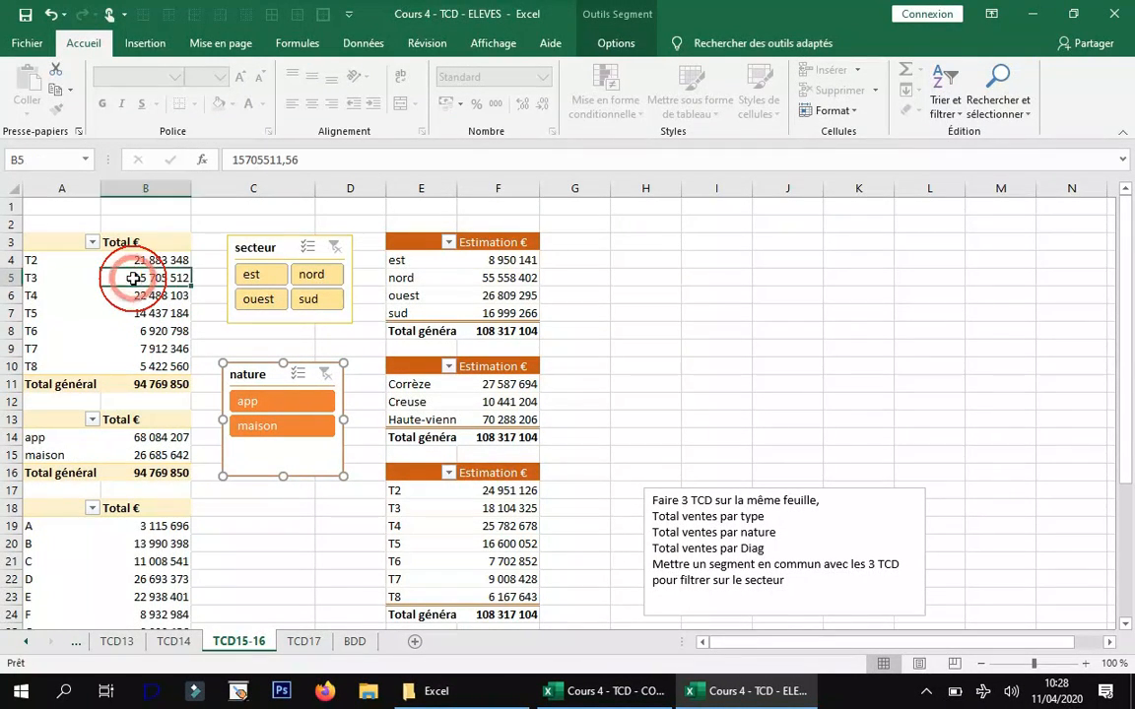
pyautogui.click(625, 42)
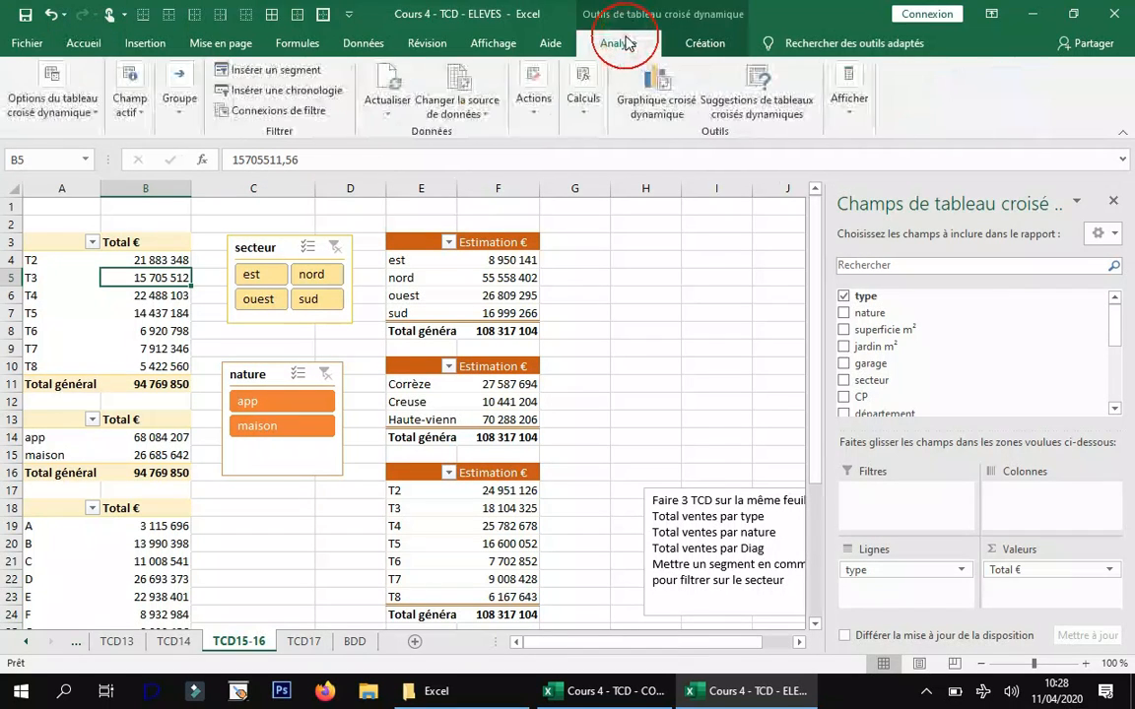
pyautogui.click(386, 105)
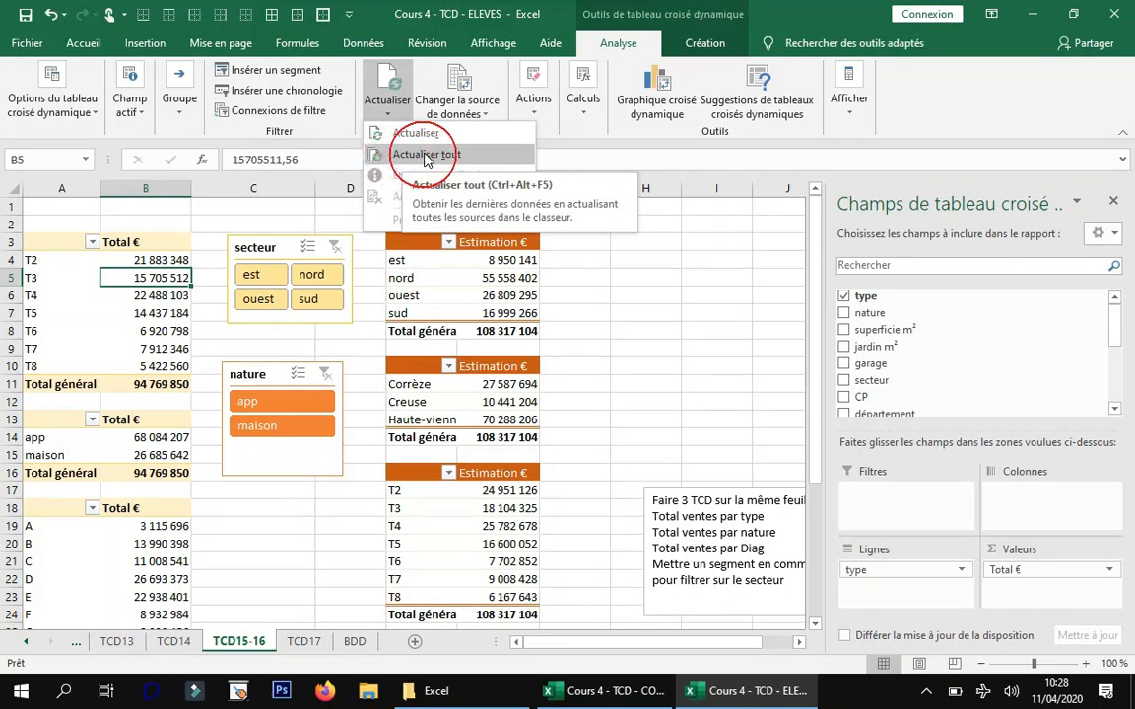
pyautogui.click(395, 167)
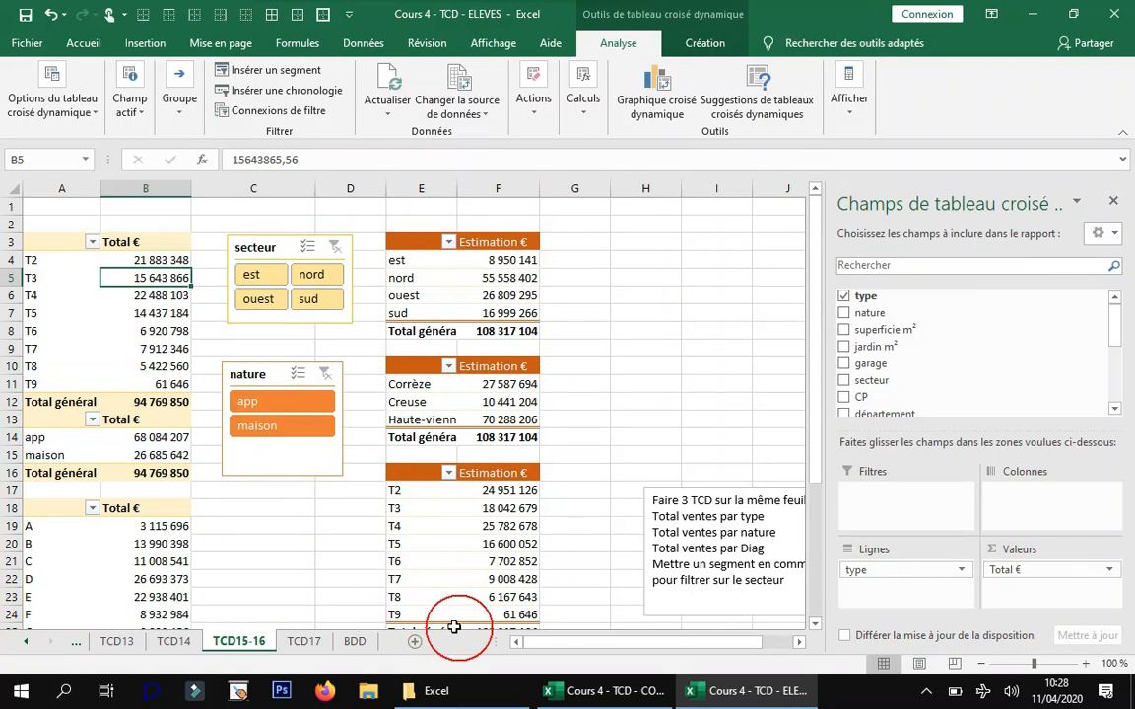
pyautogui.click(116, 641)
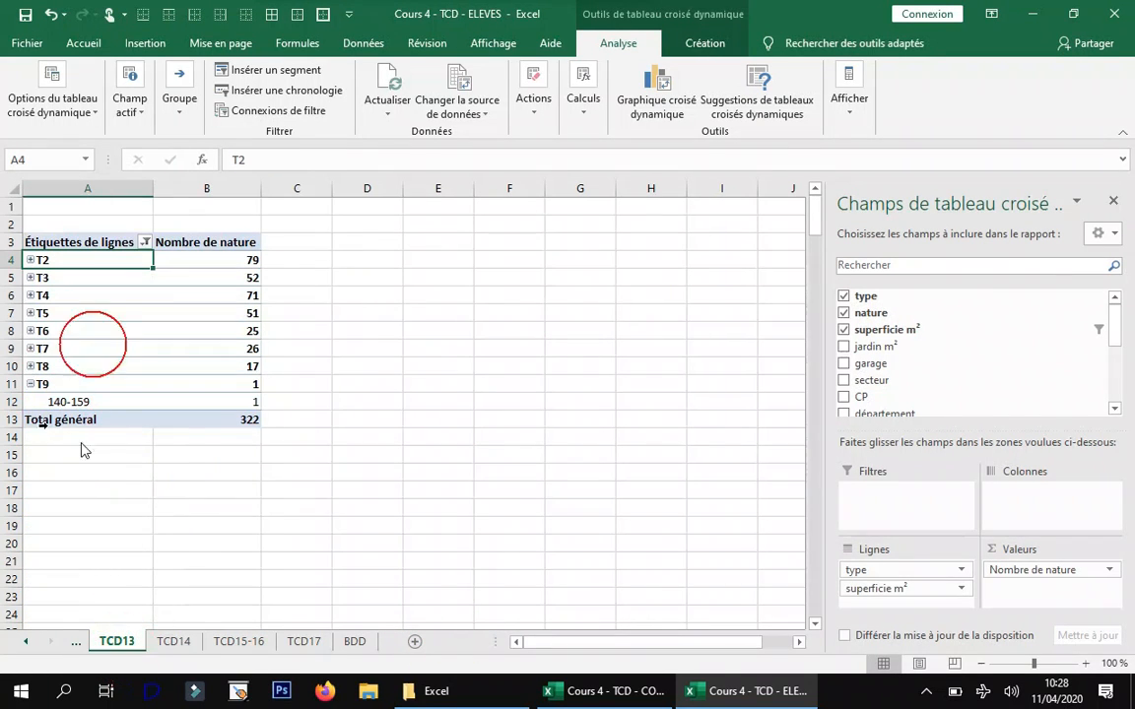
# - Add a row of type T9 directly below the last row of the BDD table and select its prix vente cell
pyautogui.click(353, 642)
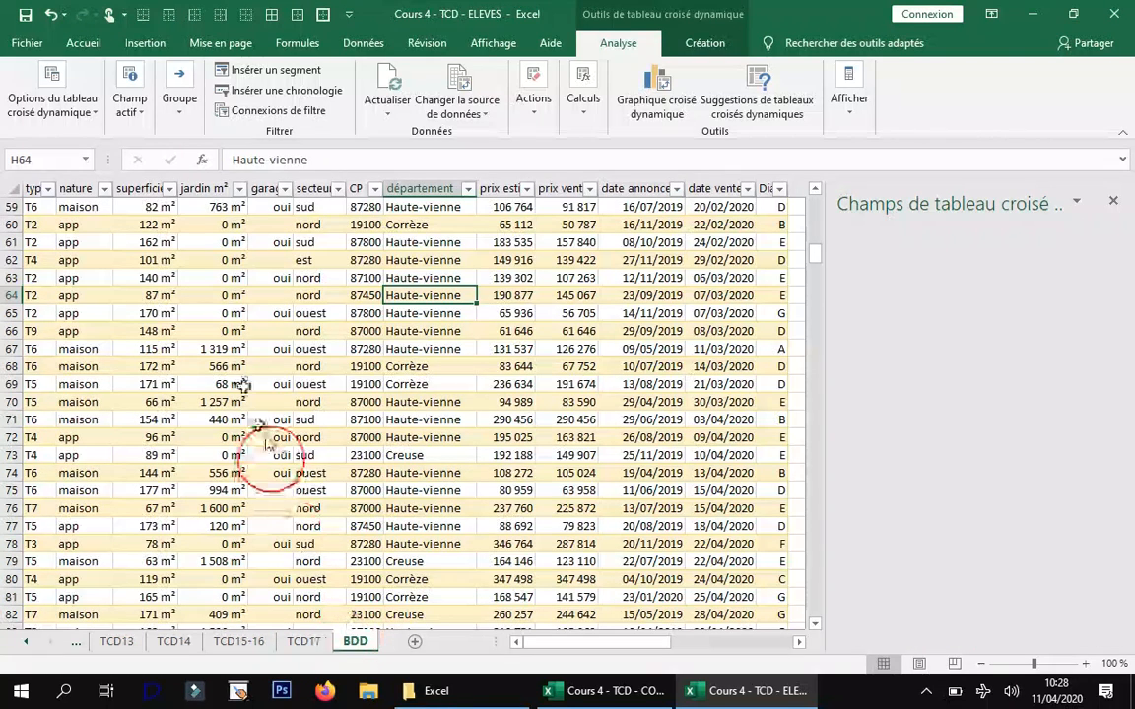
pyautogui.hotkey('ctrl', 'Down')
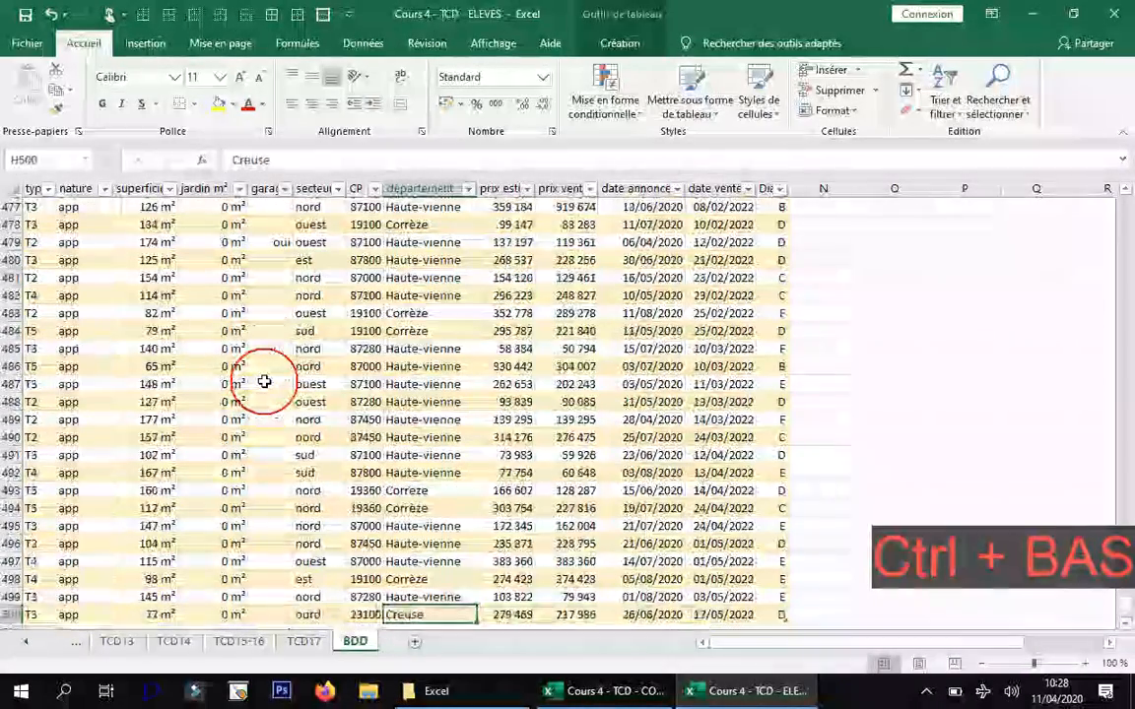
pyautogui.scroll(-1, 271, 405)
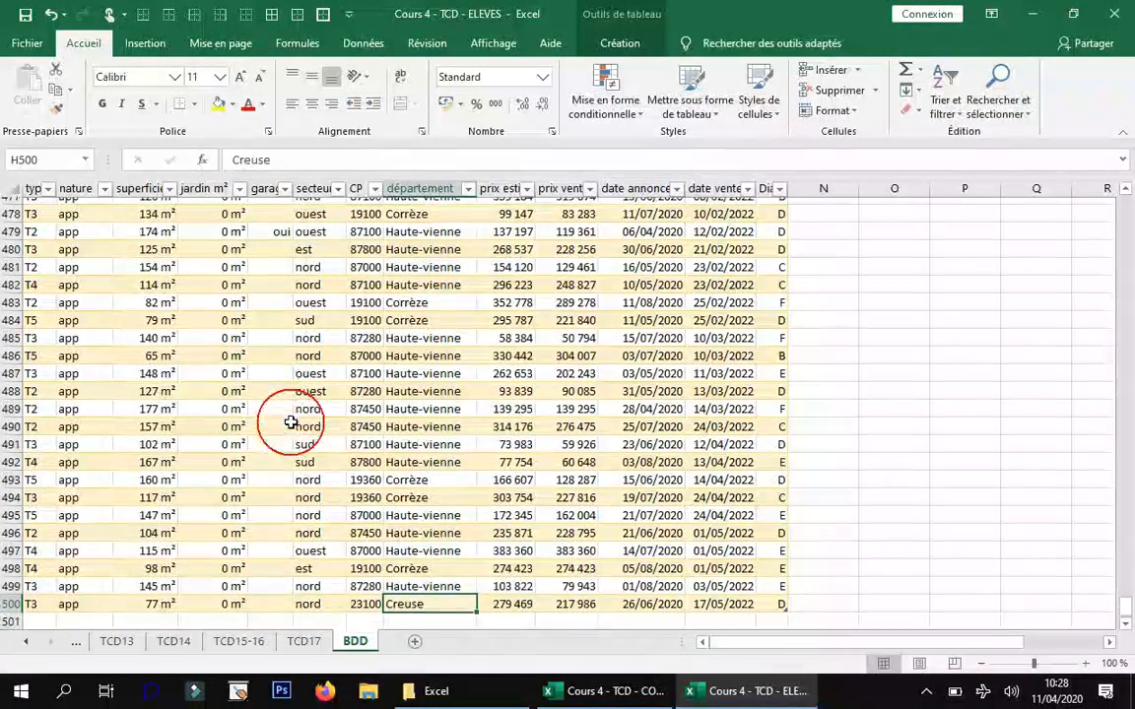
pyautogui.click(38, 579)
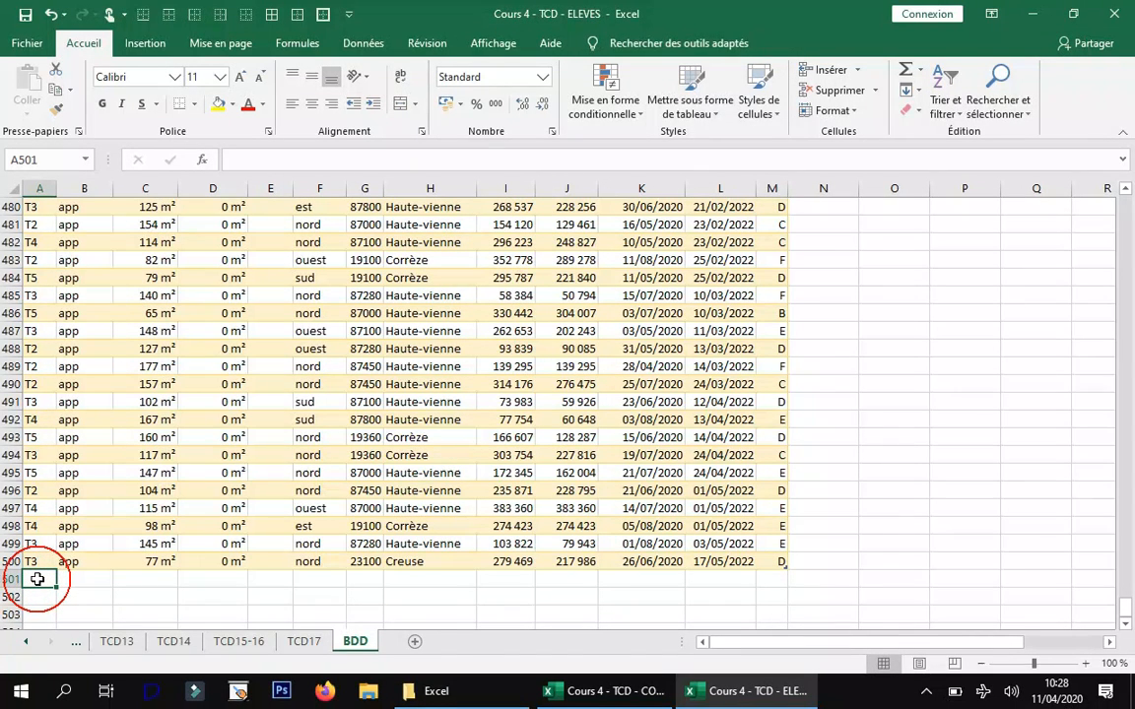
pyautogui.write('T9')
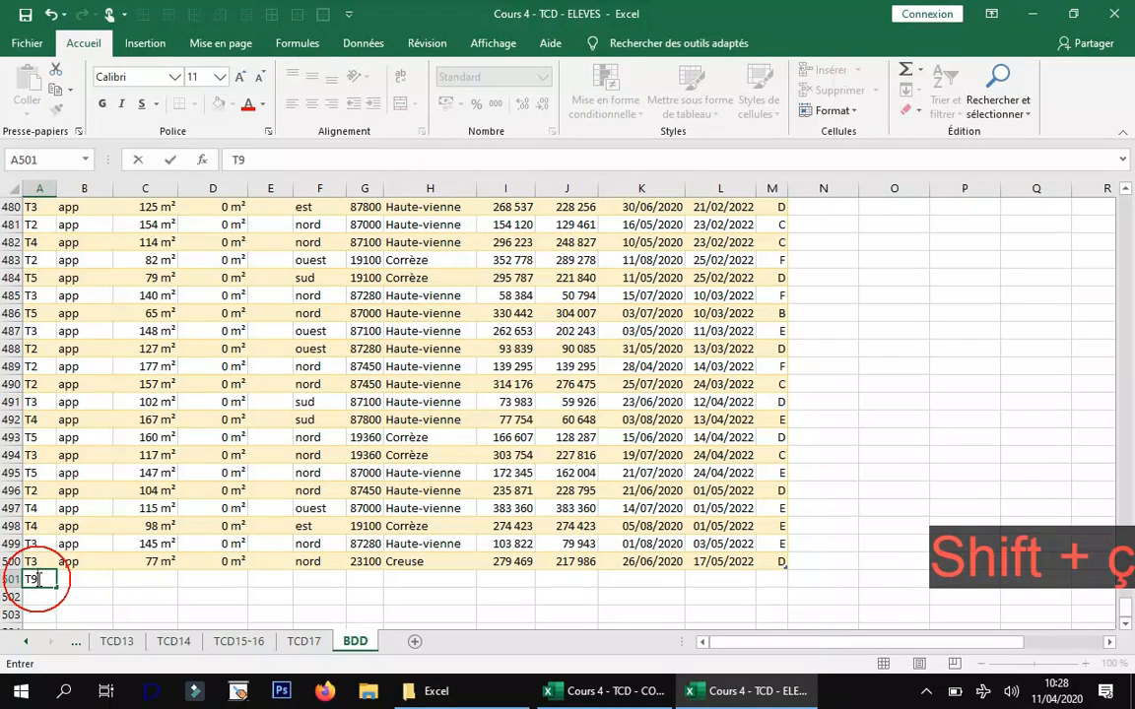
pyautogui.press('Tab')
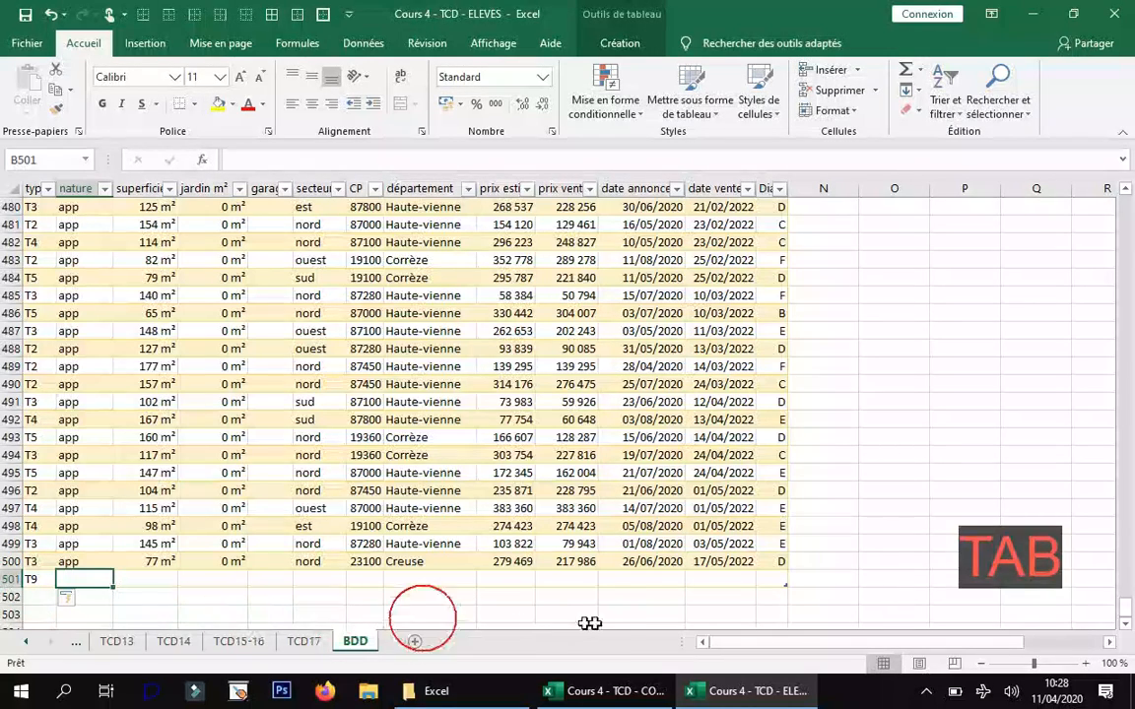
pyautogui.click(516, 580)
pyautogui.click(559, 580)
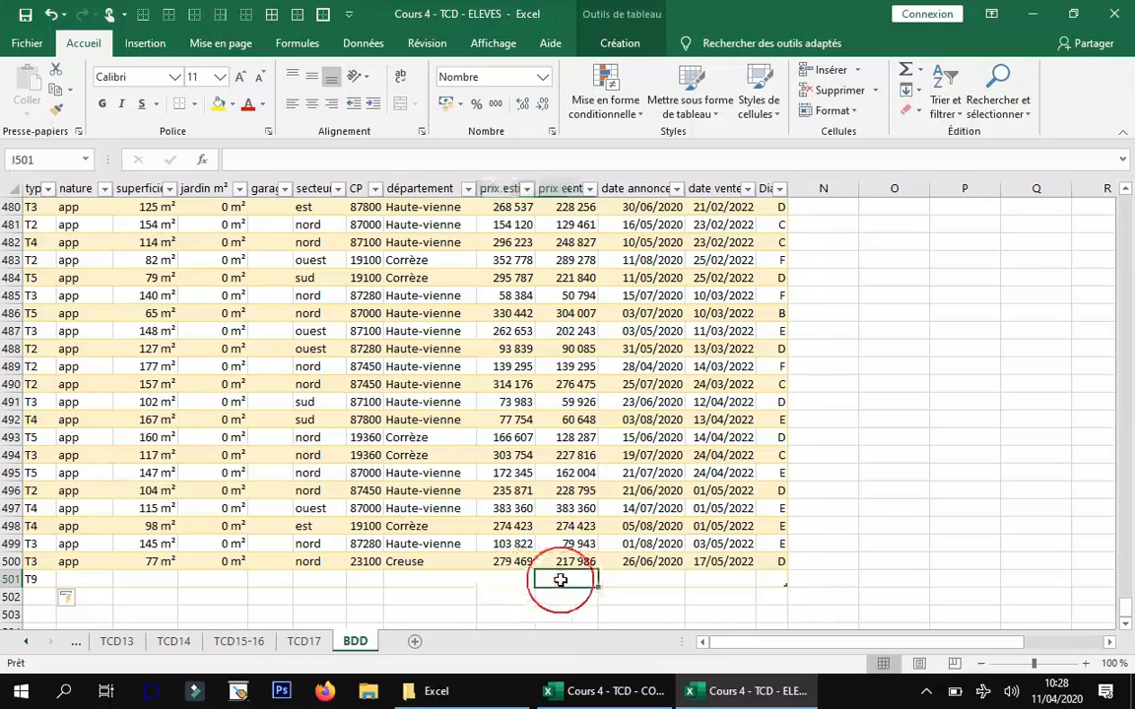
pyautogui.write('00000')
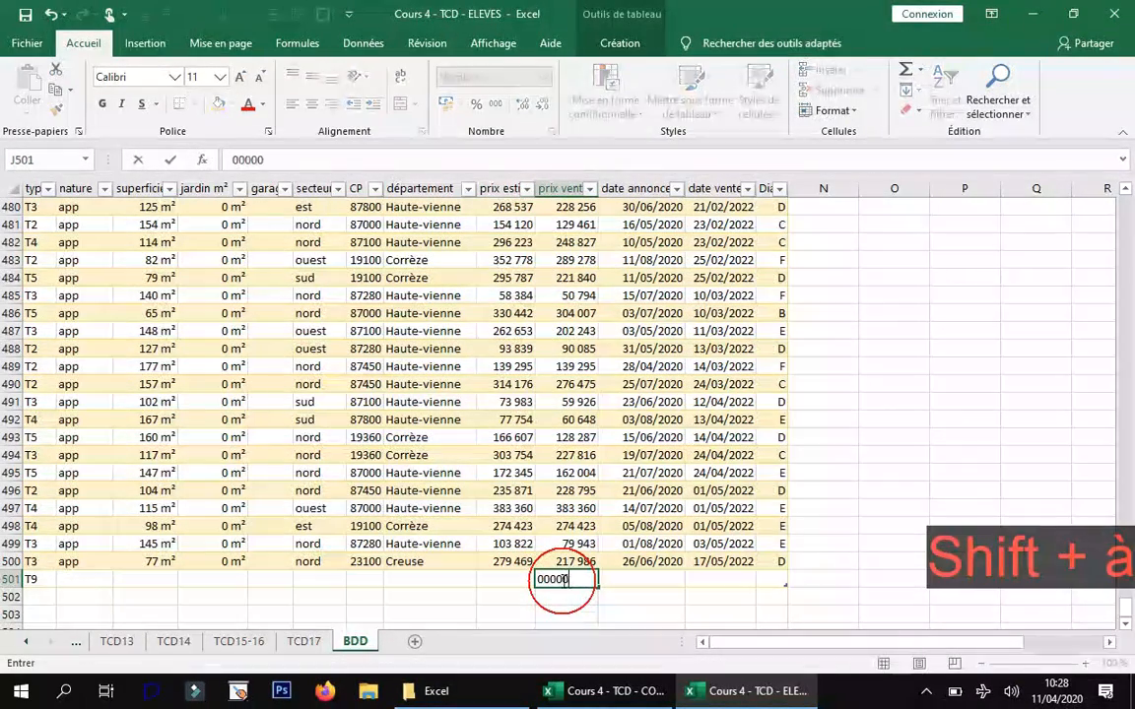
pyautogui.press('BackSpace')
pyautogui.press('BackSpace')
pyautogui.press('BackSpace')
pyautogui.press('BackSpace')
pyautogui.press('BackSpace')
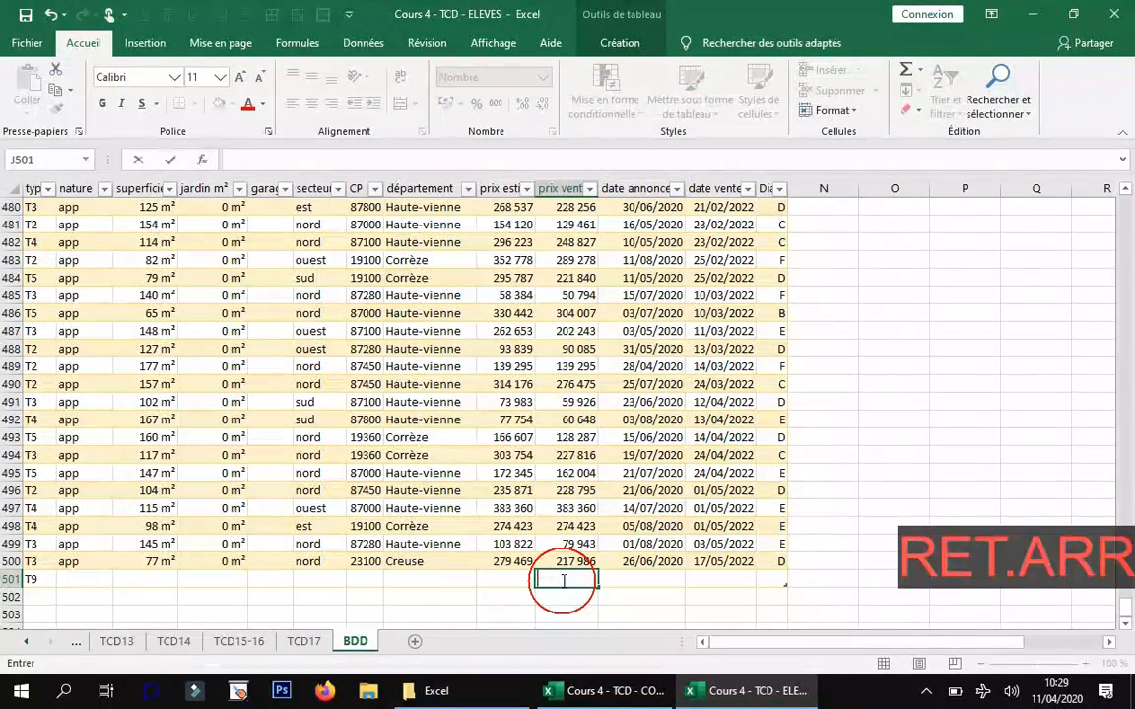
# - Enter 99999999 as the new T9 row's prix vente and copy the nature to prix estimation values from row 500 into it
pyautogui.write('99999999')
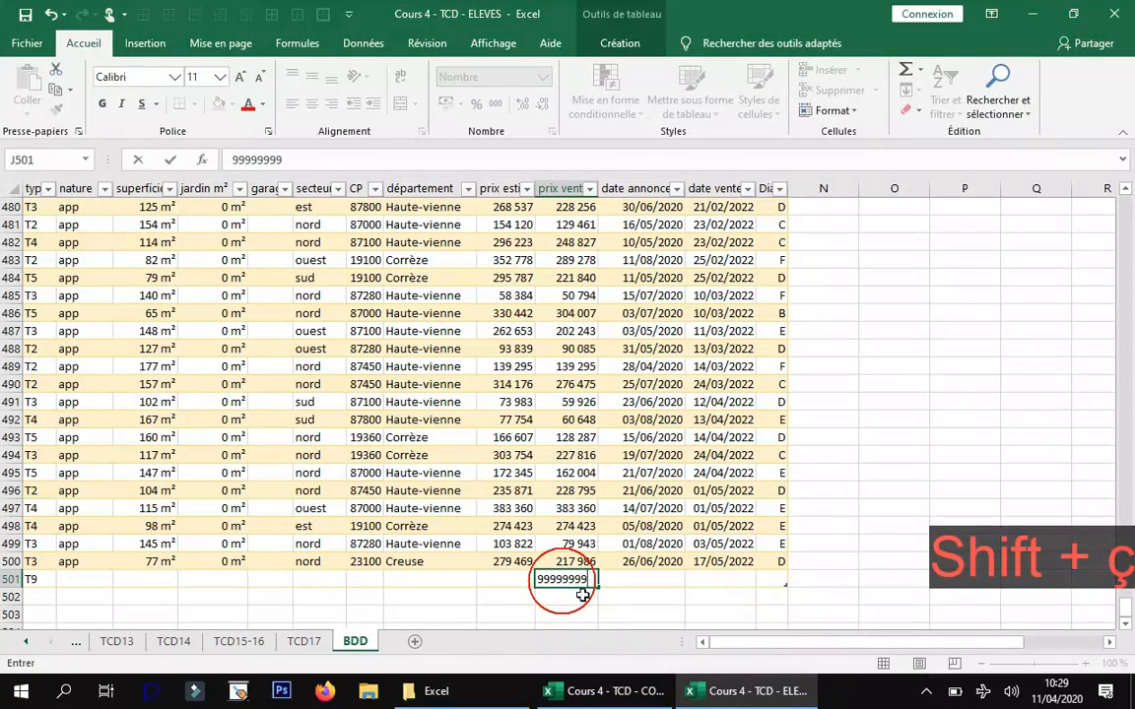
pyautogui.click(236, 562)
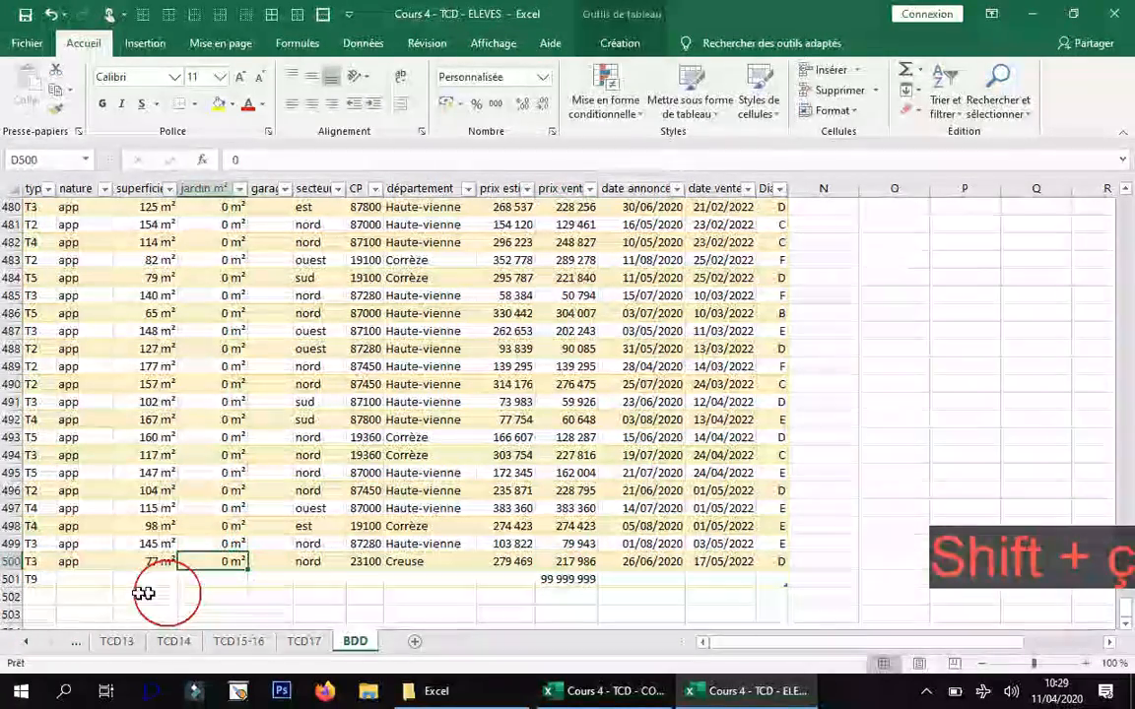
pyautogui.moveTo(78, 563); pyautogui.dragTo(497, 561)
pyautogui.hotkey('ctrl', 'c')
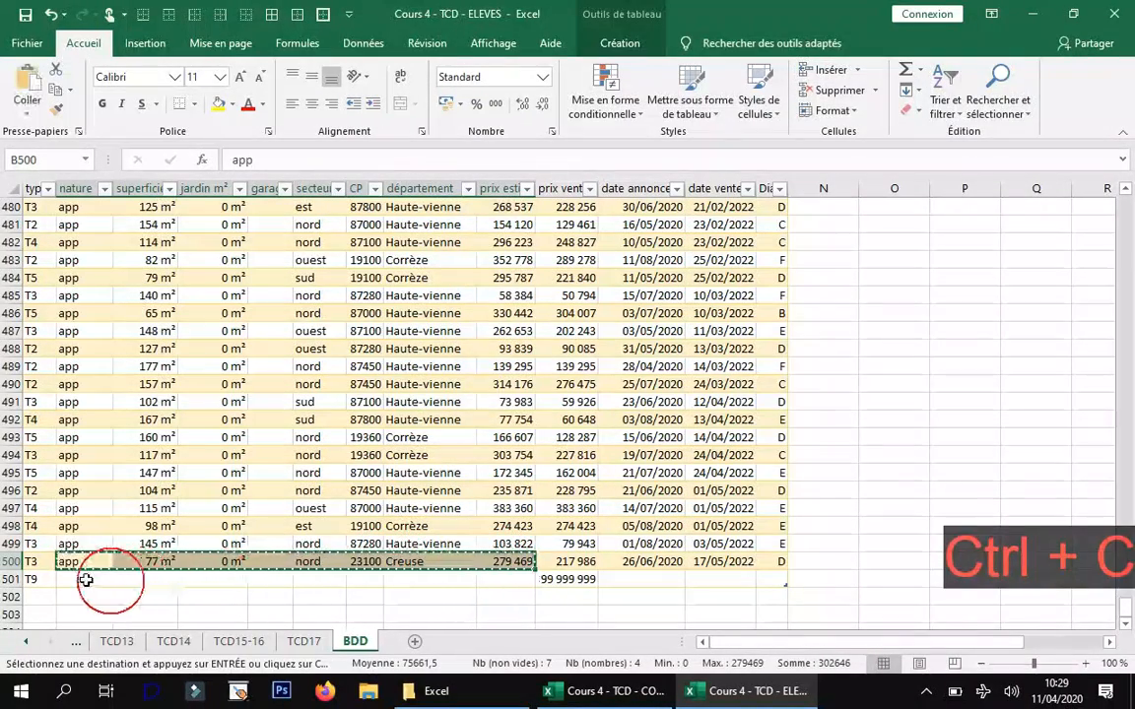
pyautogui.click(87, 581)
pyautogui.hotkey('ctrl', 'v')
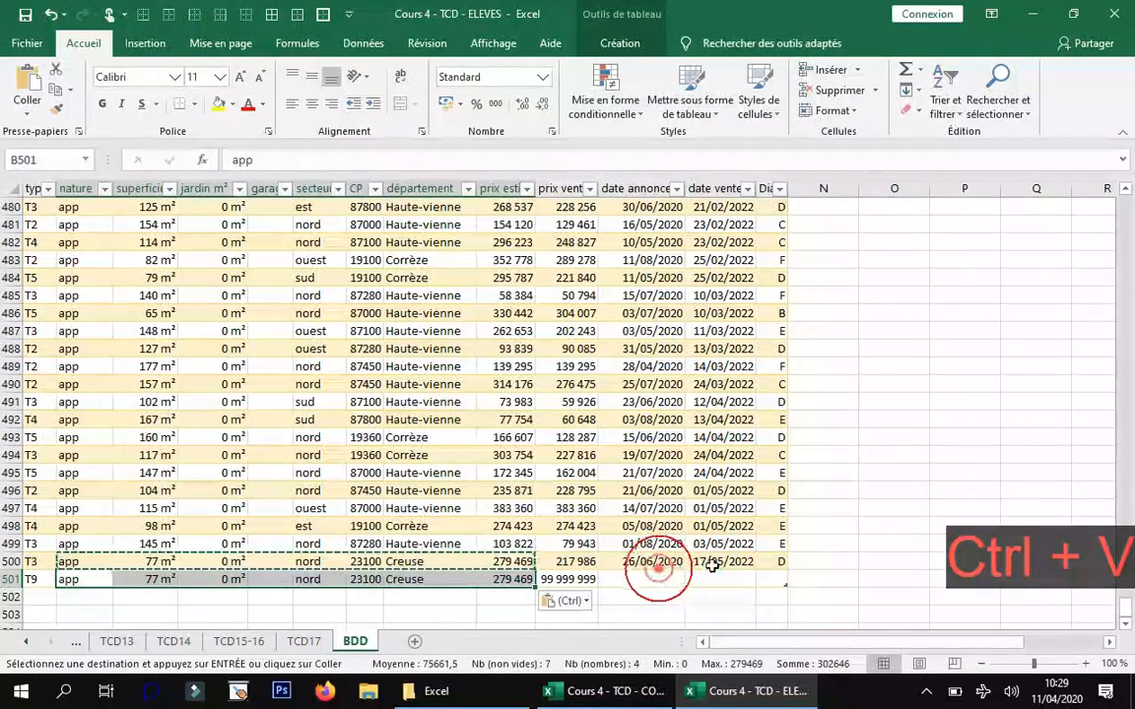
# - Copy the date annonce, date vente and Diag values from row 500 into the new T9 row
pyautogui.moveTo(664, 566); pyautogui.dragTo(752, 566)
pyautogui.hotkey('ctrl', 'c')
pyautogui.click(630, 581)
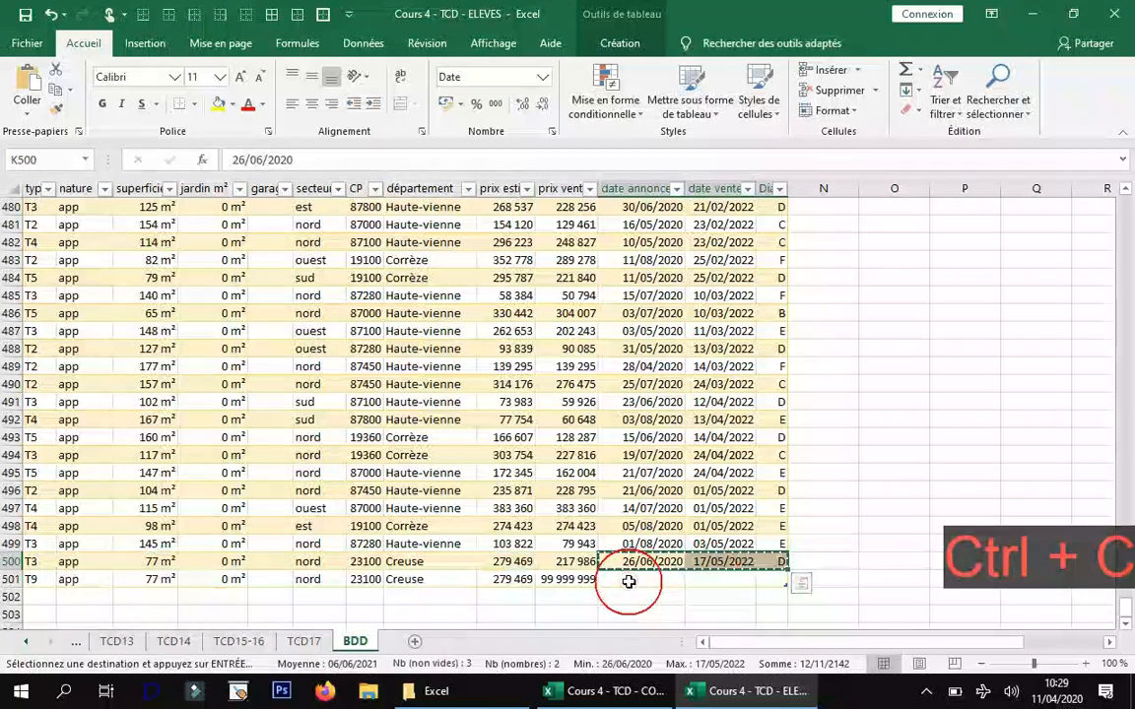
pyautogui.hotkey('ctrl', 'v')
pyautogui.click(566, 508)
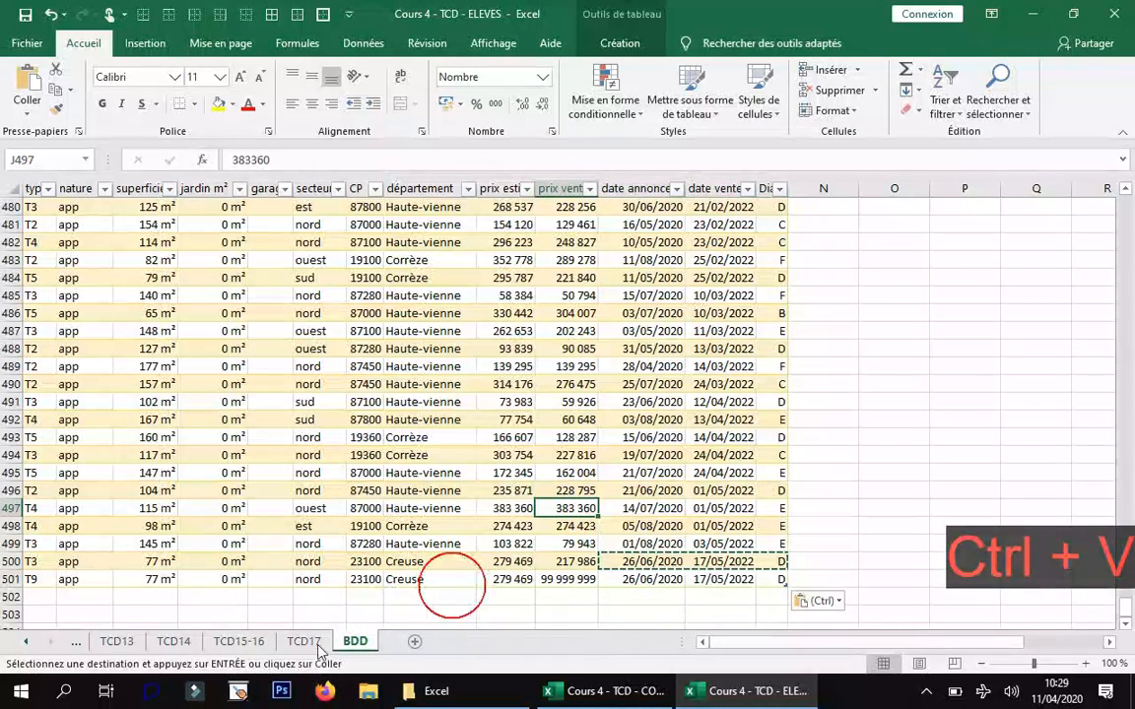
# - Refresh all pivot tables from the TCD15-16 sheet so they include the row added to BDD
pyautogui.click(232, 641)
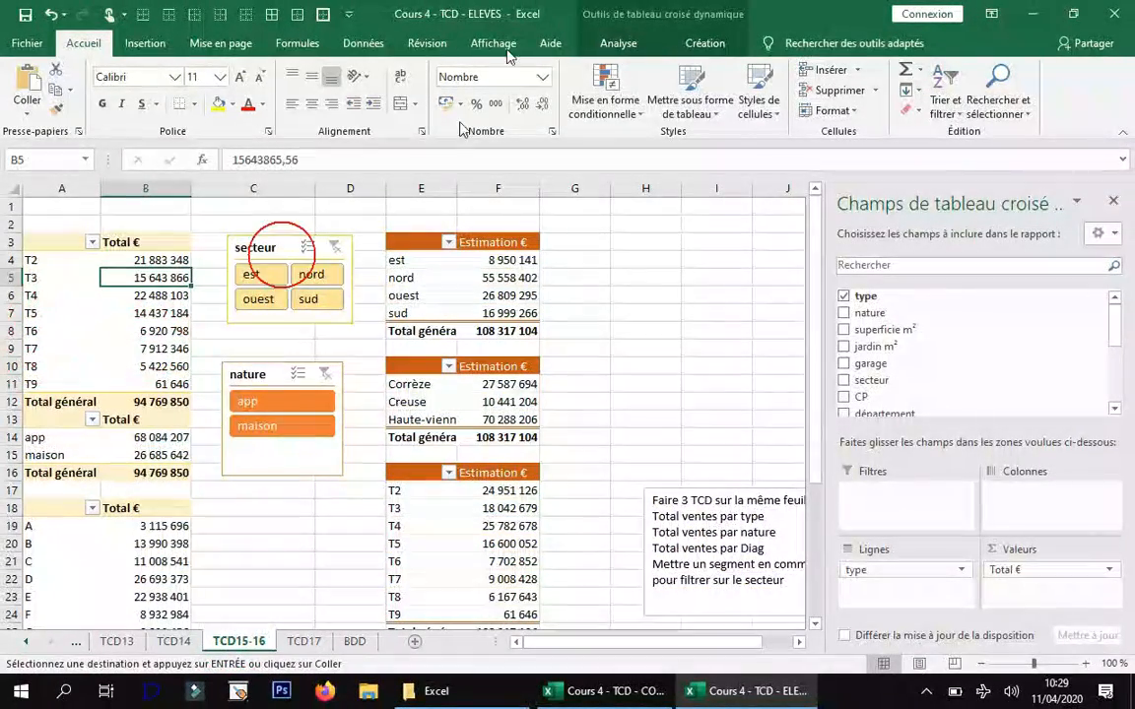
pyautogui.click(617, 43)
pyautogui.click(387, 108)
pyautogui.click(399, 156)
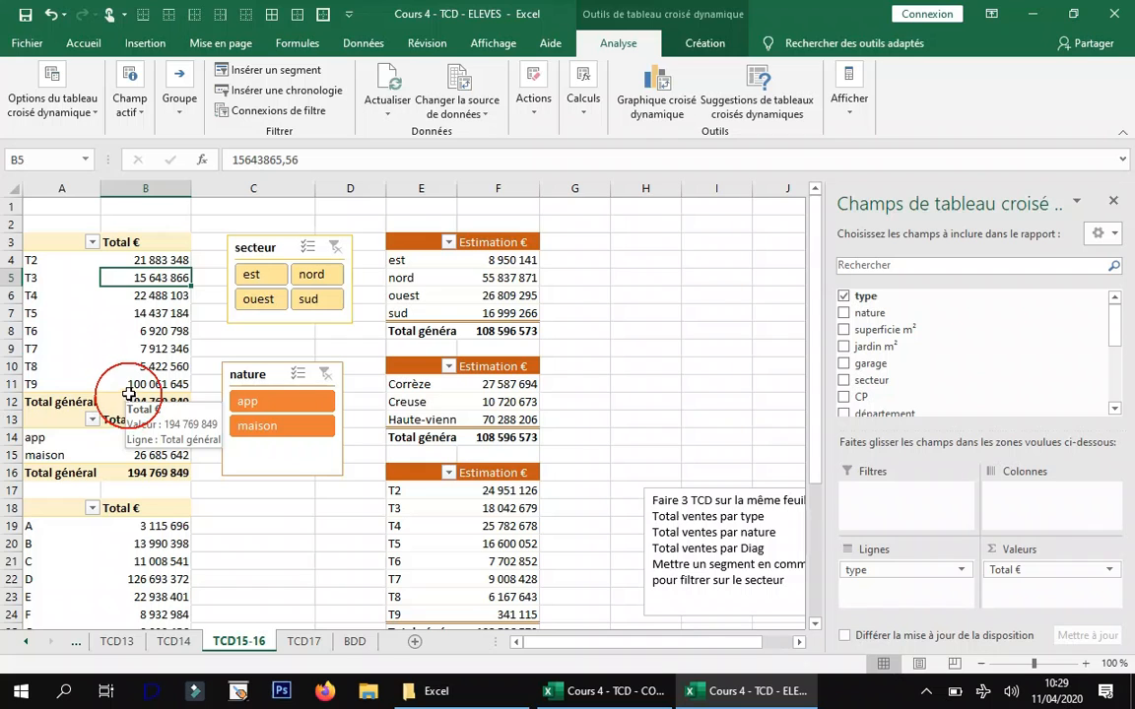
pyautogui.click(399, 115)
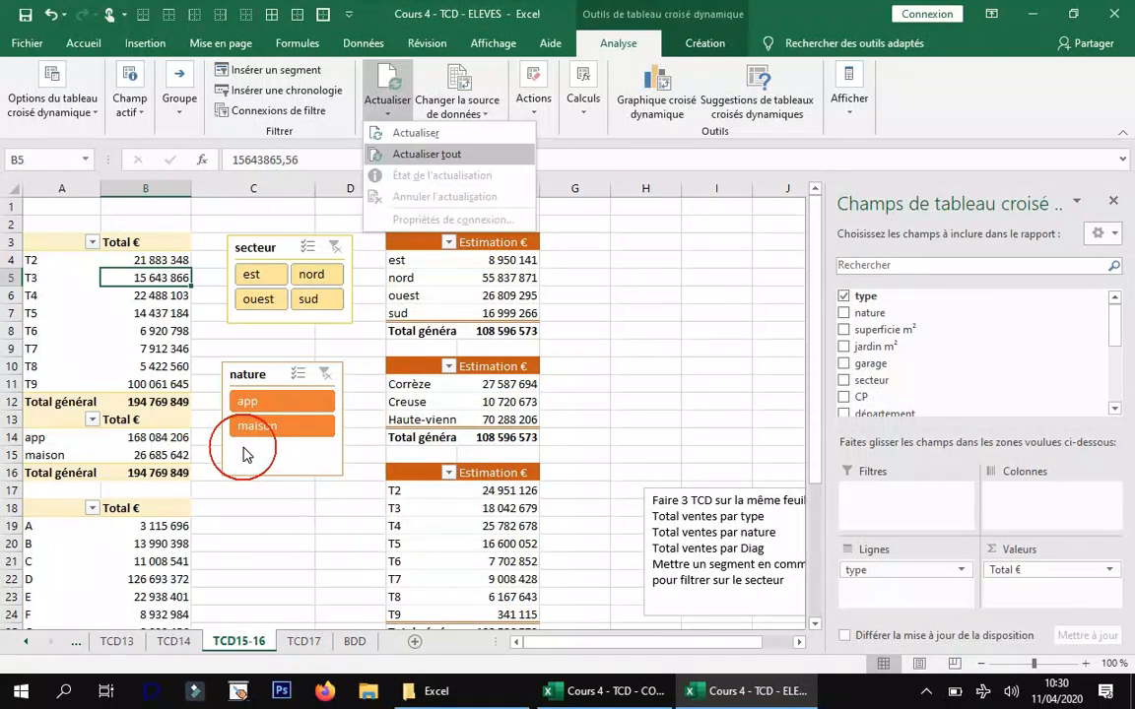
pyautogui.click(433, 155)
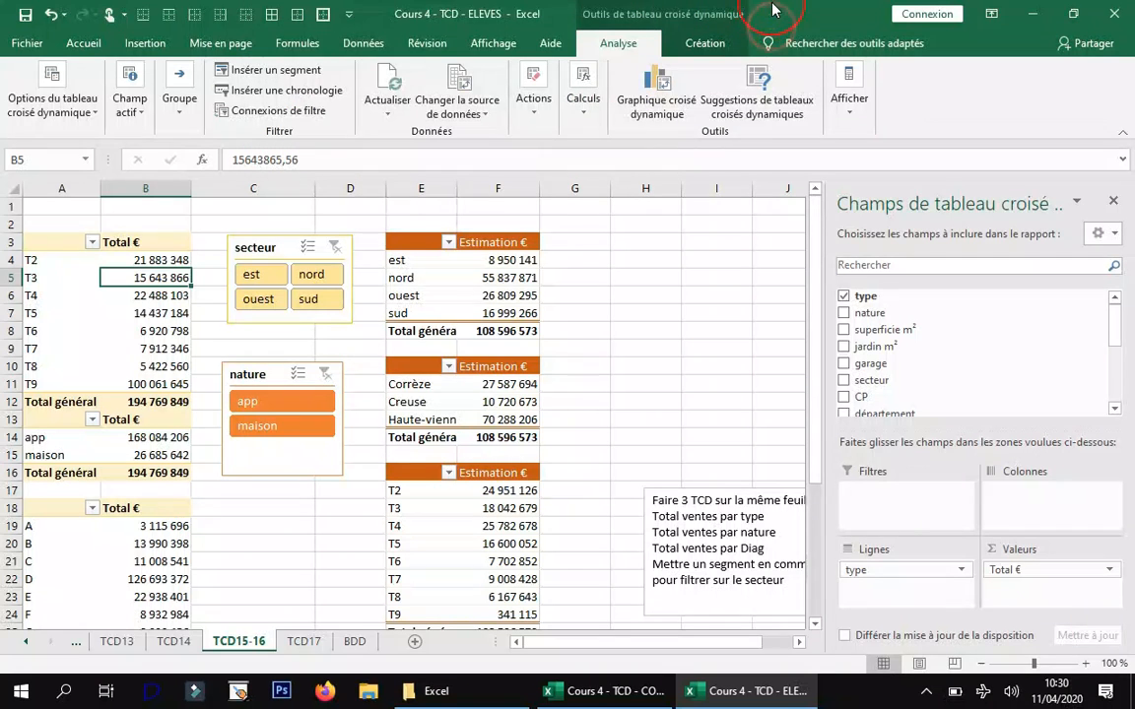